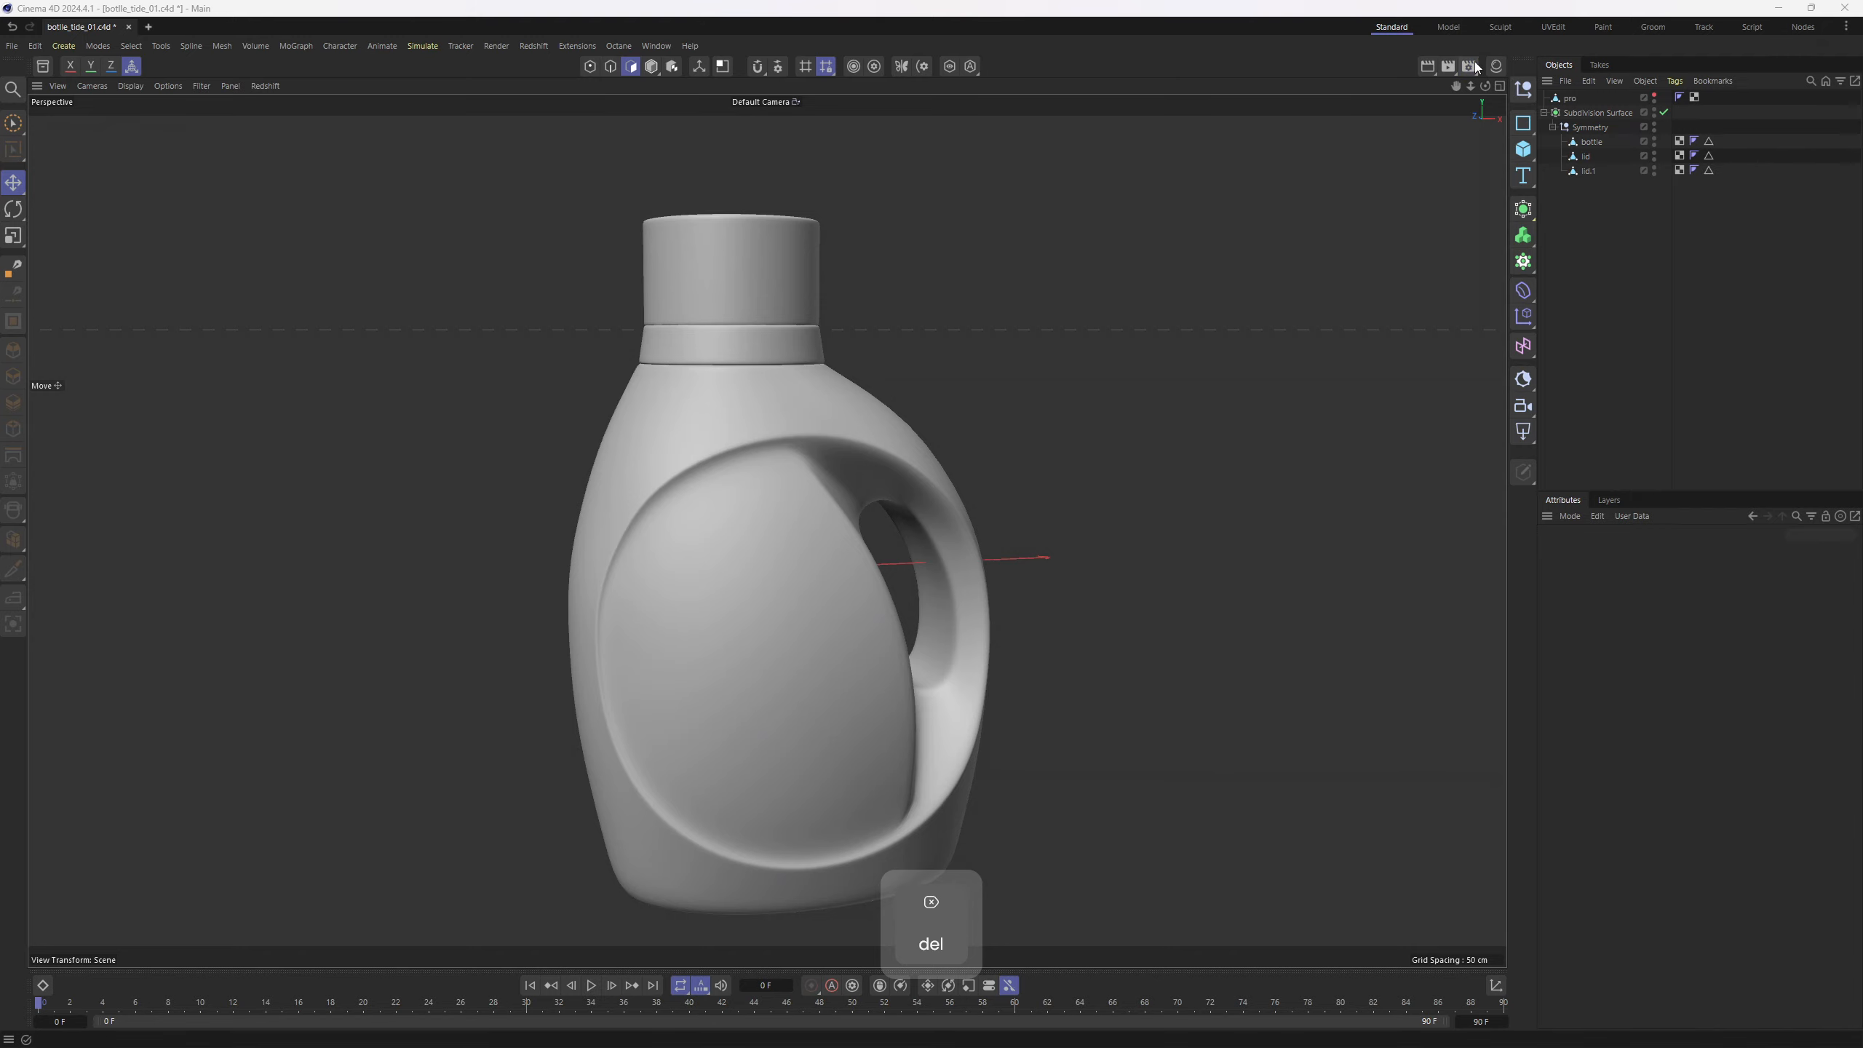
# Delete the orange and blue materials from the scene's material list
pyautogui.click(1471, 67)
pyautogui.click(1834, 46)
pyautogui.click(1496, 67)
pyautogui.moveTo(1426, 250); pyautogui.dragTo(1306, 152)
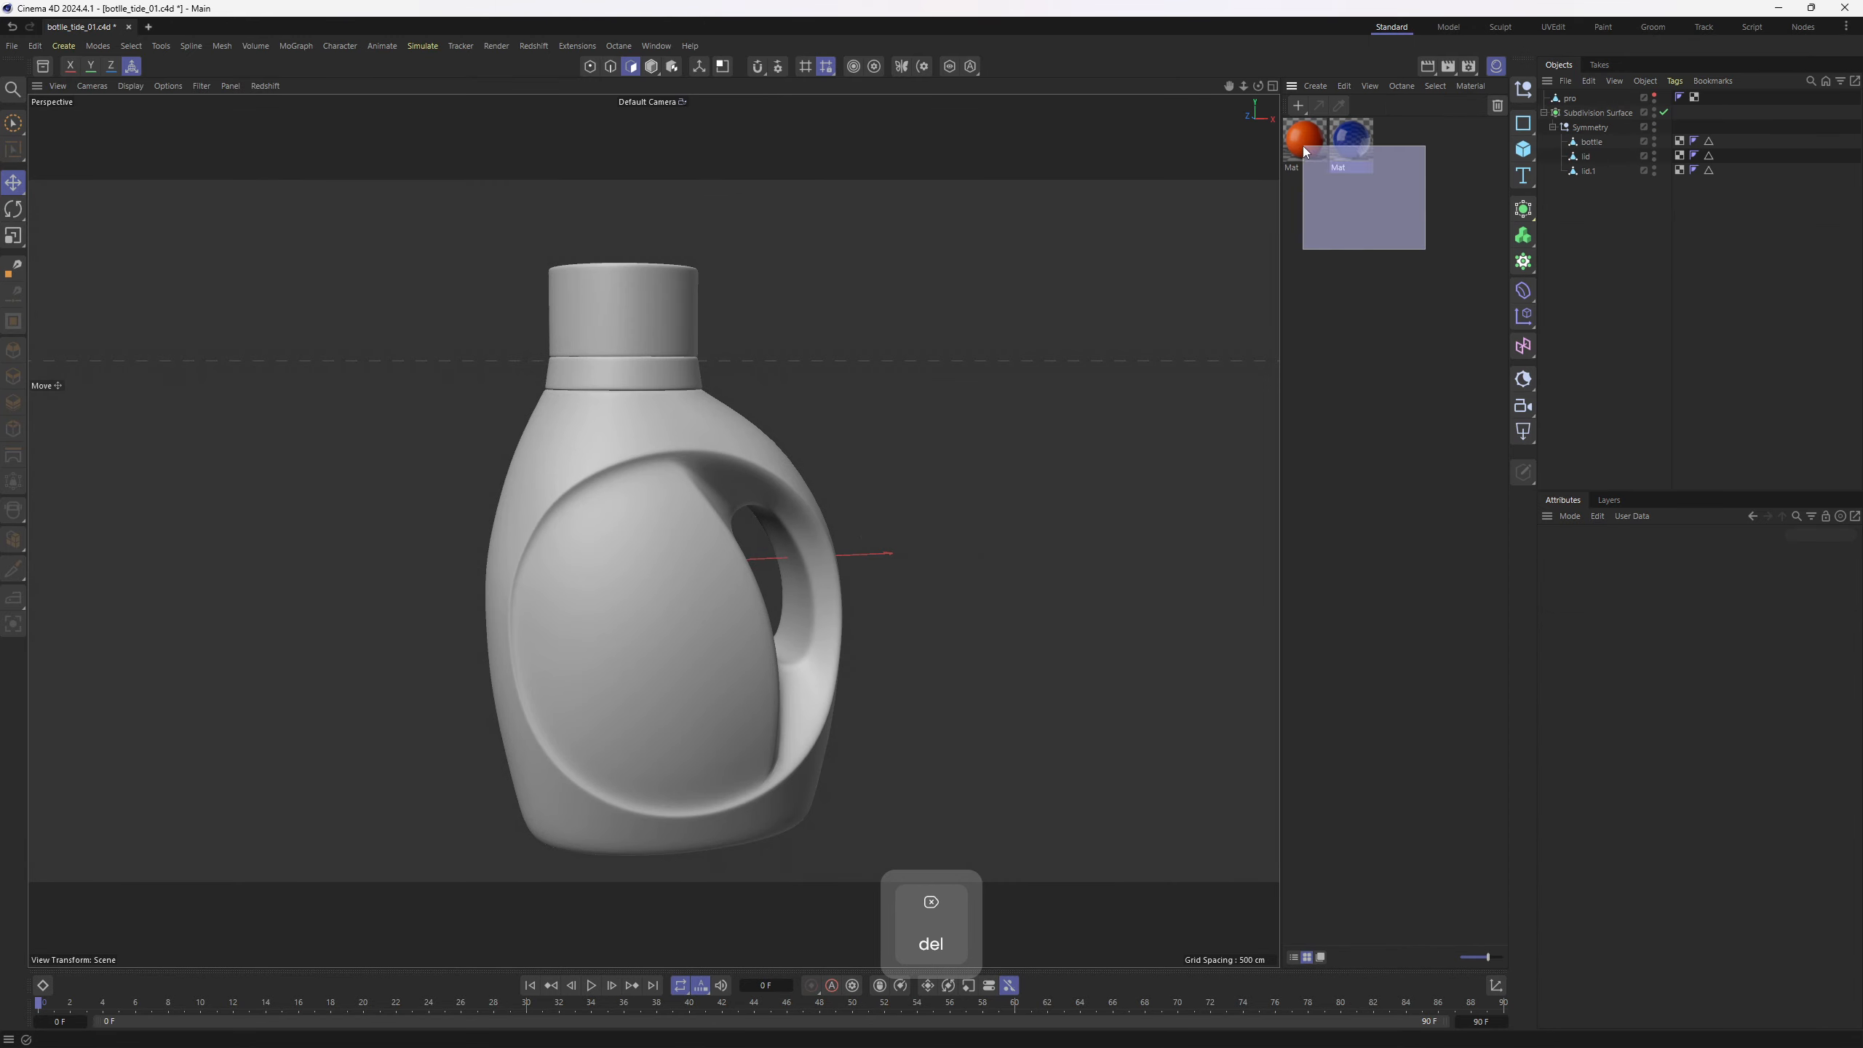
pyautogui.click(1496, 66)
# Unhide the pro projection mesh to identify it and delete it from the scene
pyautogui.click(1588, 143)
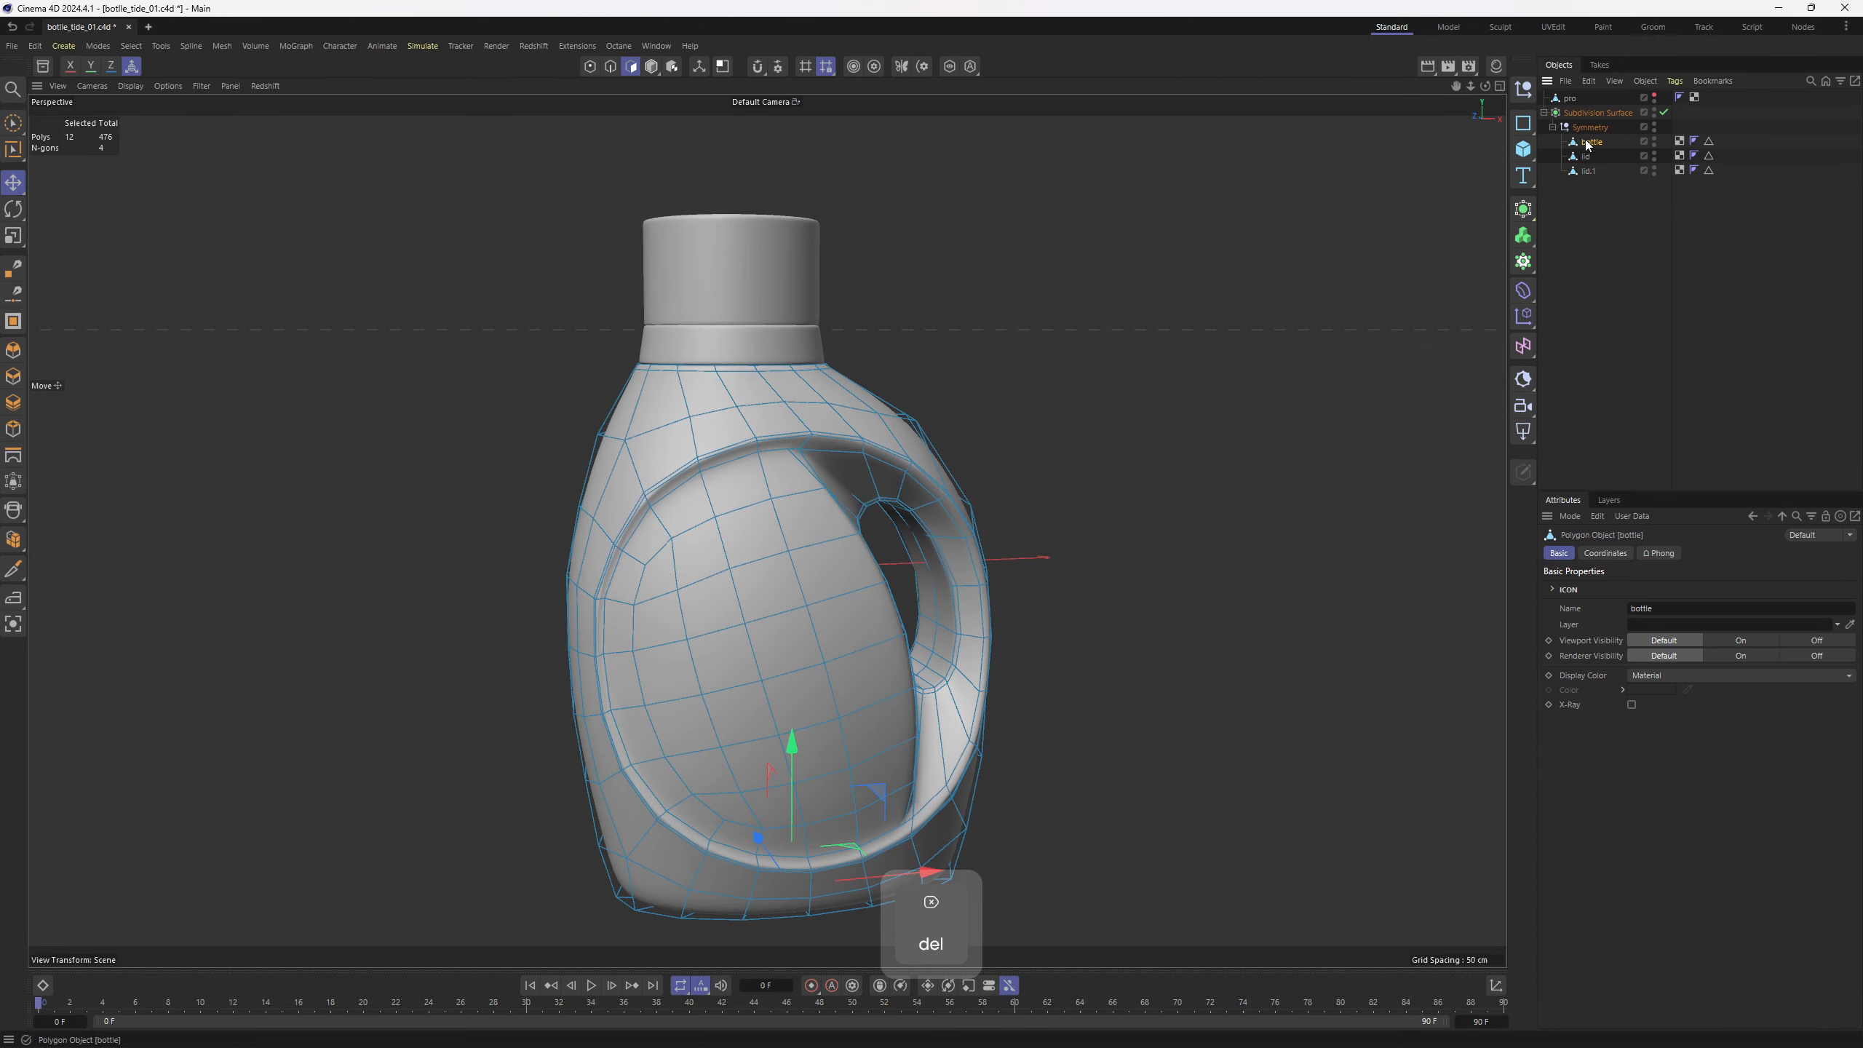
pyautogui.click(1569, 100)
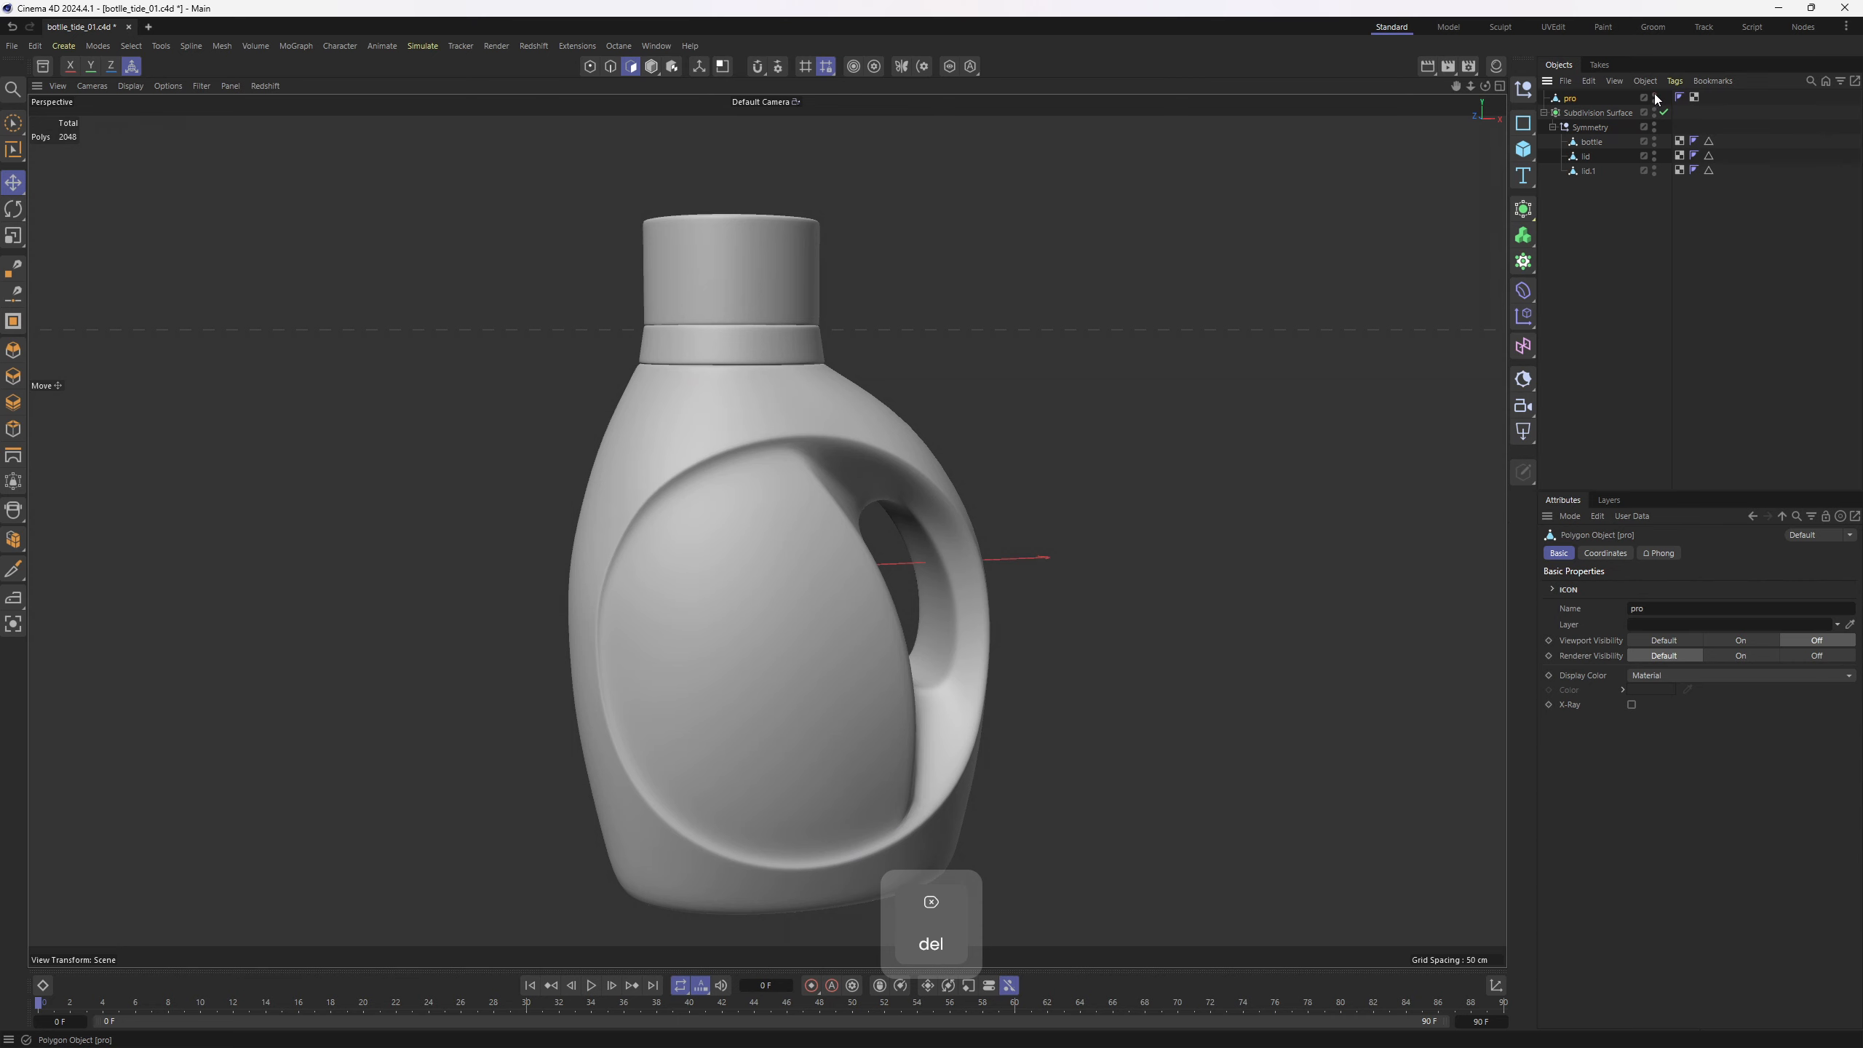
pyautogui.click(1655, 98)
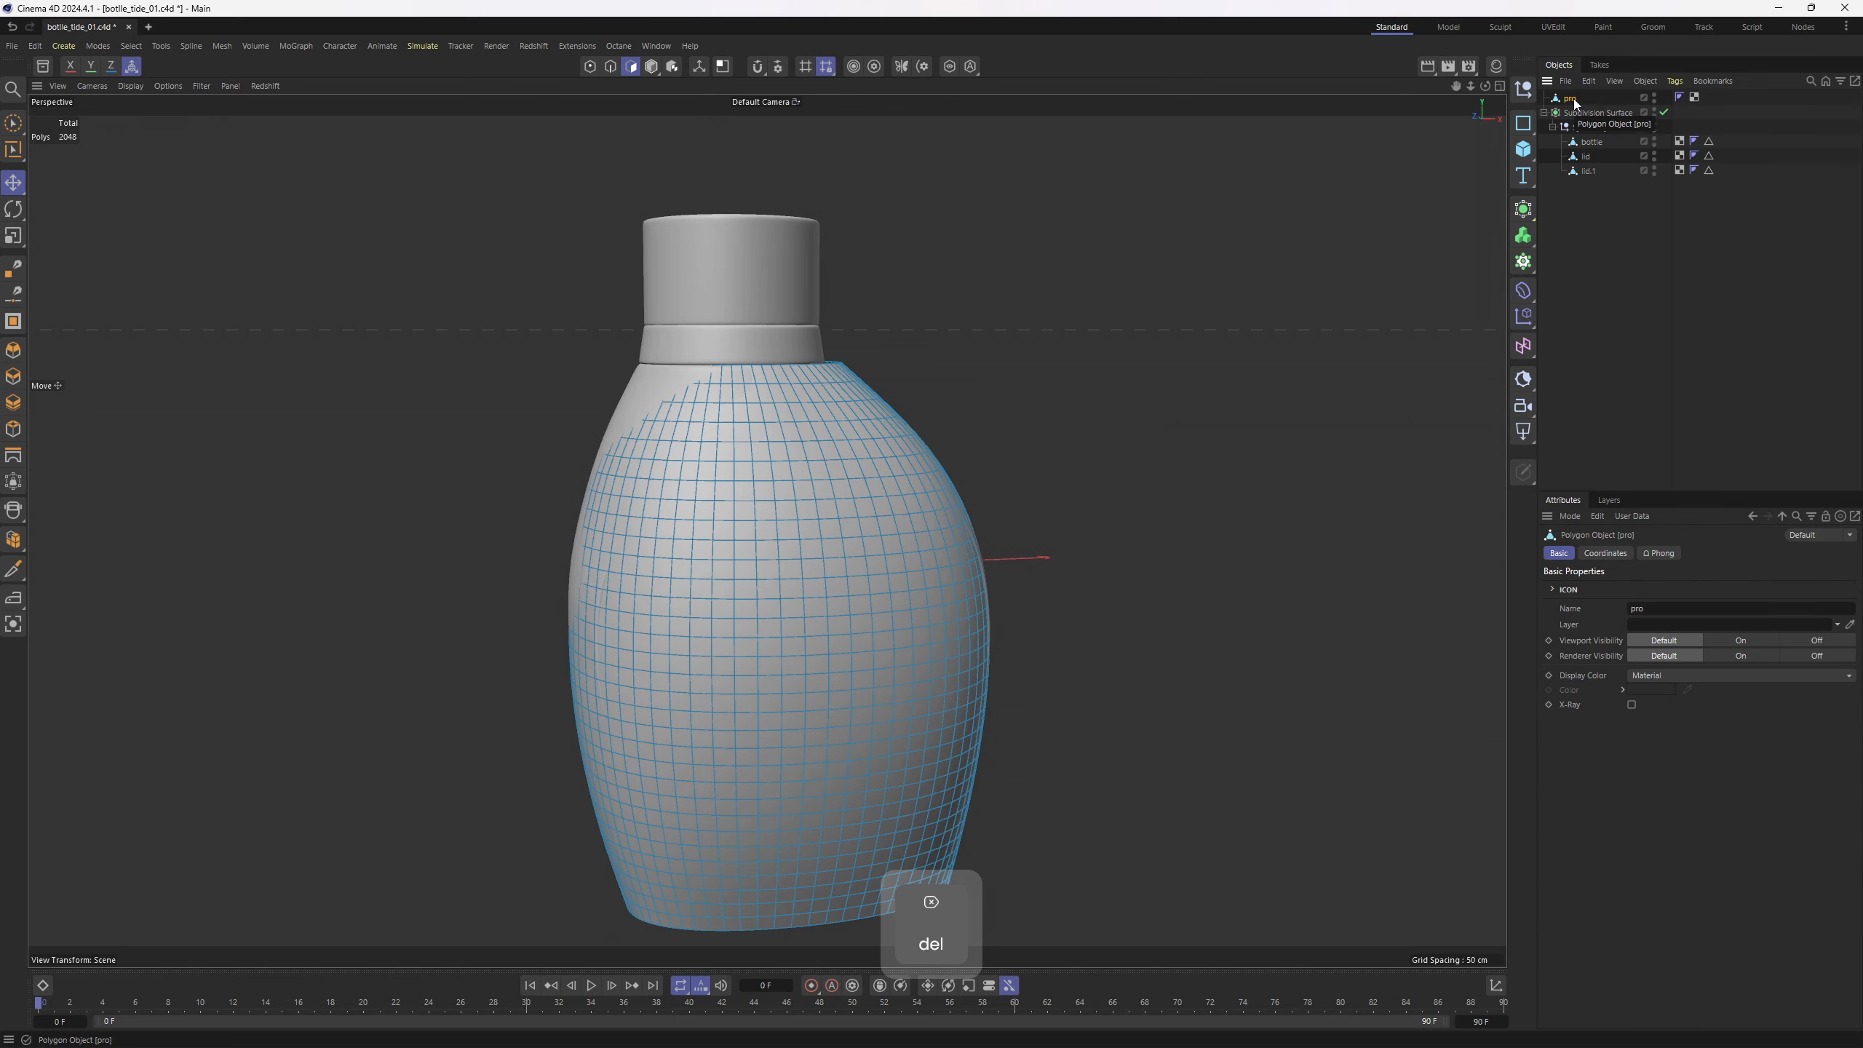
pyautogui.press('Delete')
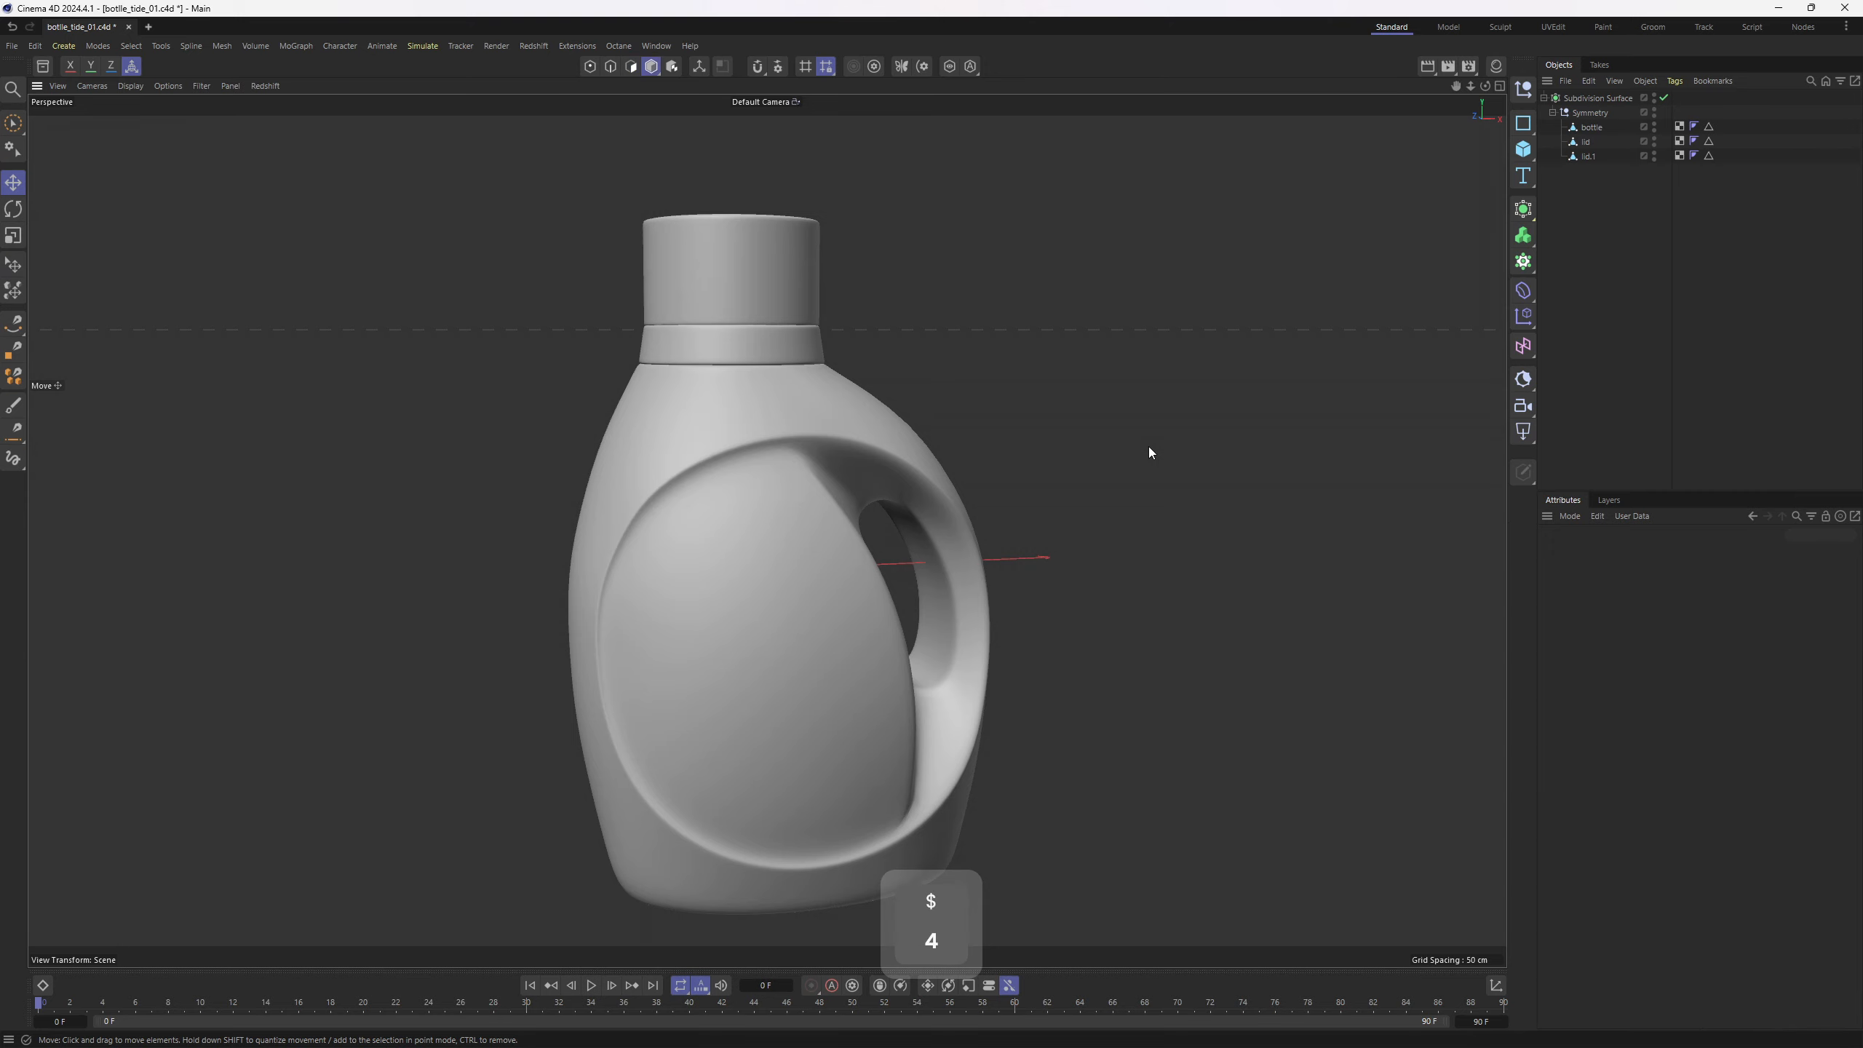
# Turn subdivision off and select all polygons of the bottle's recessed front label panel
pyautogui.press('q')
pyautogui.keyDown('alt'); pyautogui.moveTo(853, 498); pyautogui.dragTo(803, 370); pyautogui.keyUp('alt')
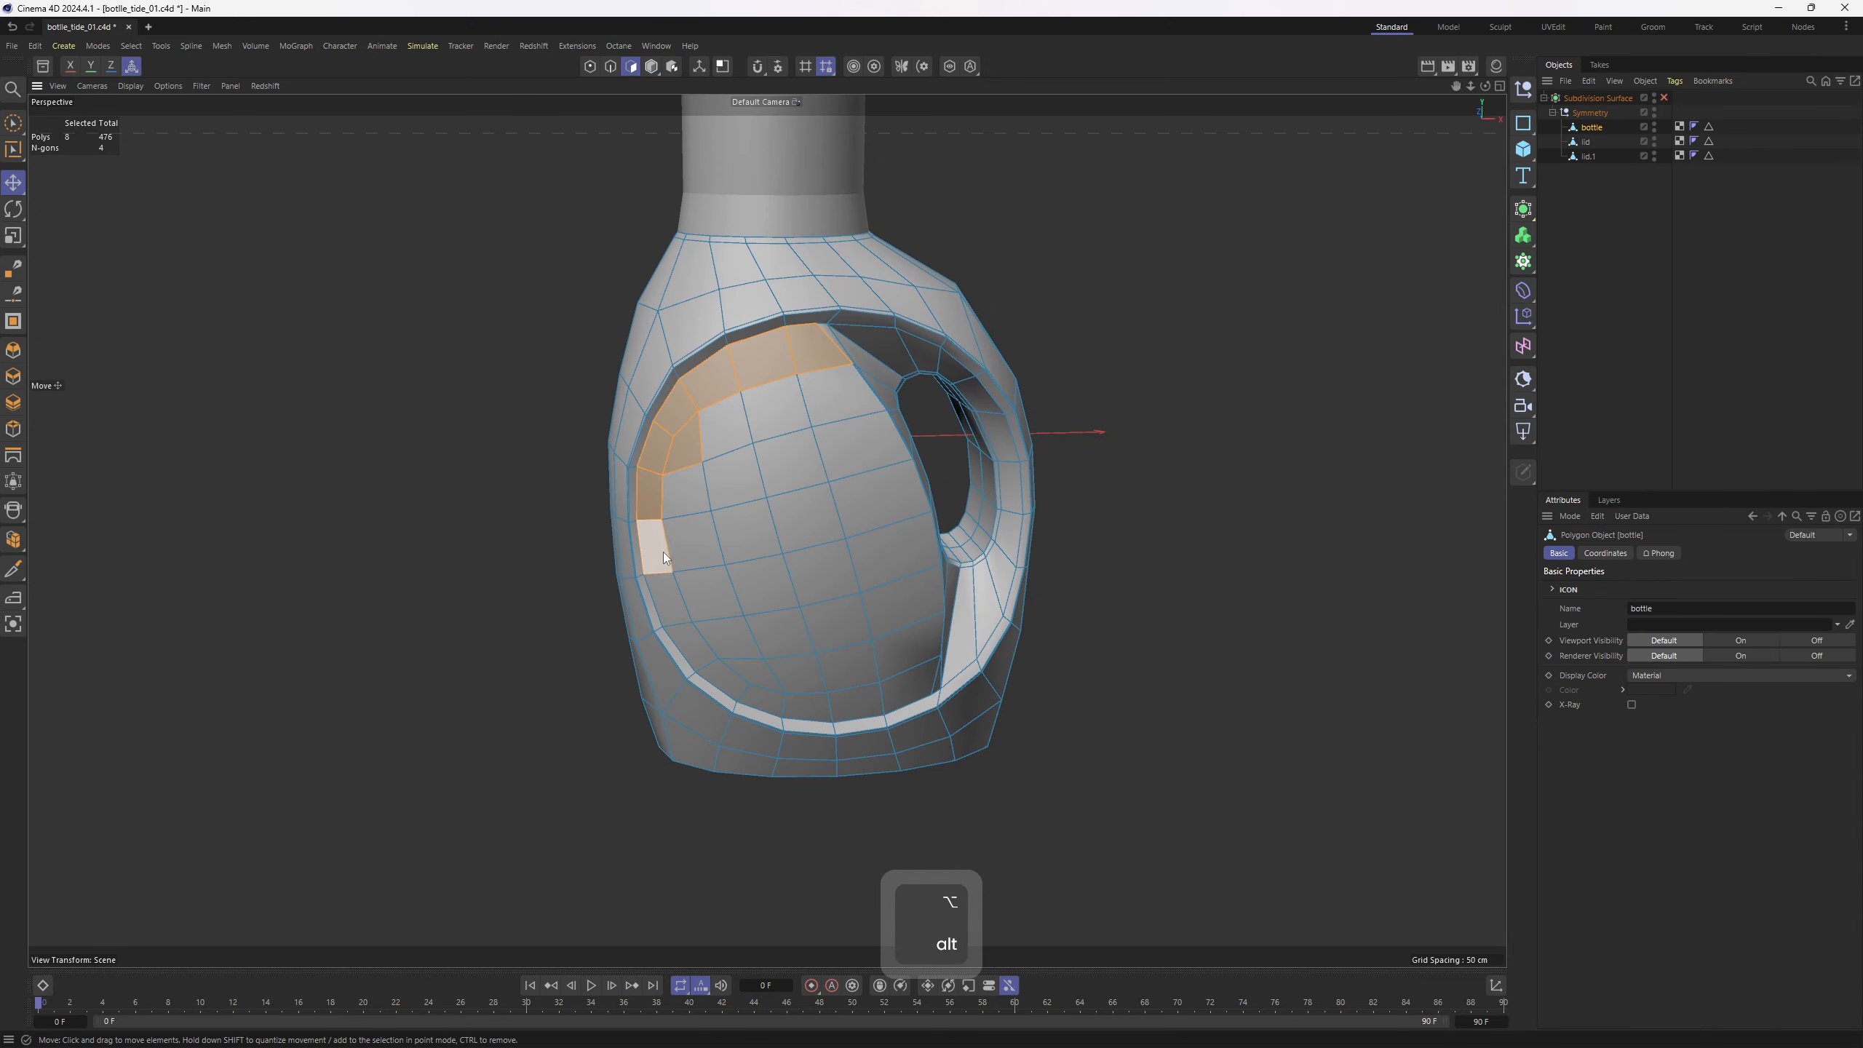
pyautogui.keyDown('shift'); pyautogui.moveTo(664, 557); pyautogui.dragTo(714, 652); pyautogui.keyUp('shift')
pyautogui.keyDown('shift'); pyautogui.moveTo(862, 705); pyautogui.dragTo(818, 420); pyautogui.keyUp('shift')
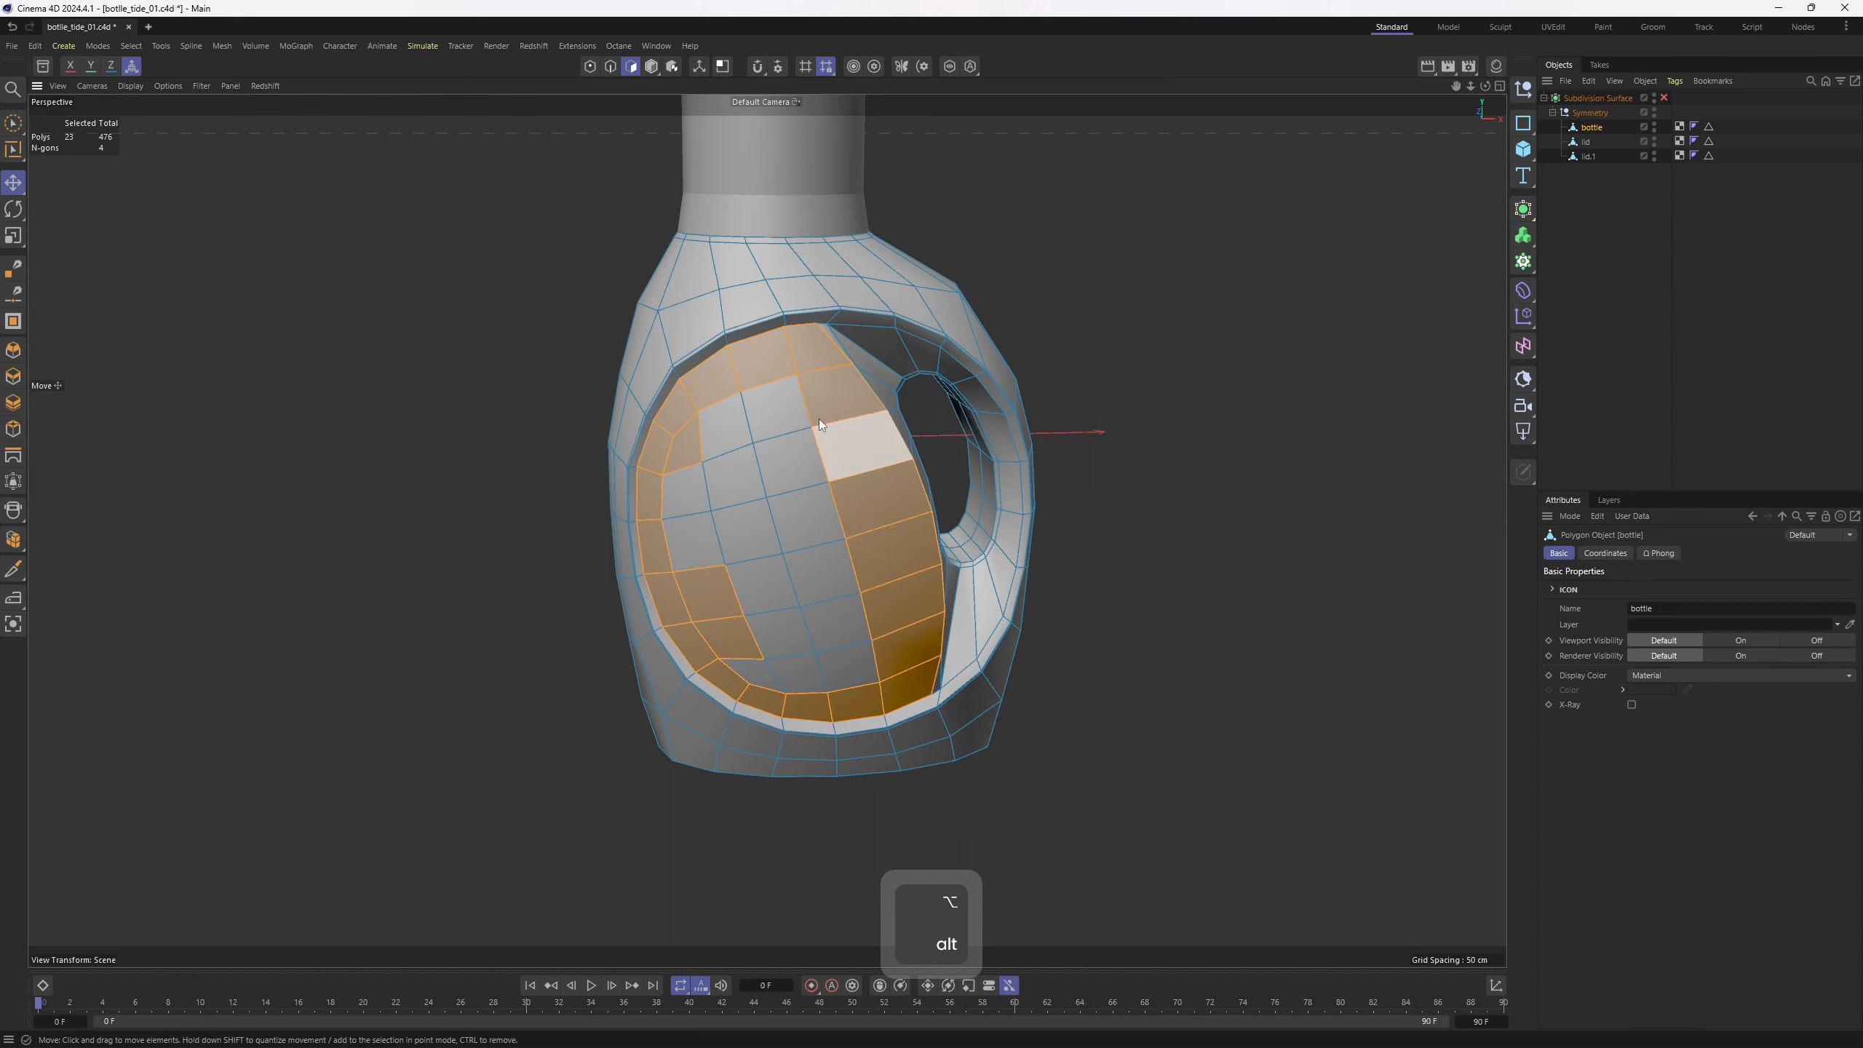
pyautogui.moveTo(693, 547)
pyautogui.keyDown('shift'); pyautogui.mouseDown()
pyautogui.moveTo(796, 659)
pyautogui.moveTo(749, 665)
pyautogui.mouseUp(); pyautogui.keyUp('shift')
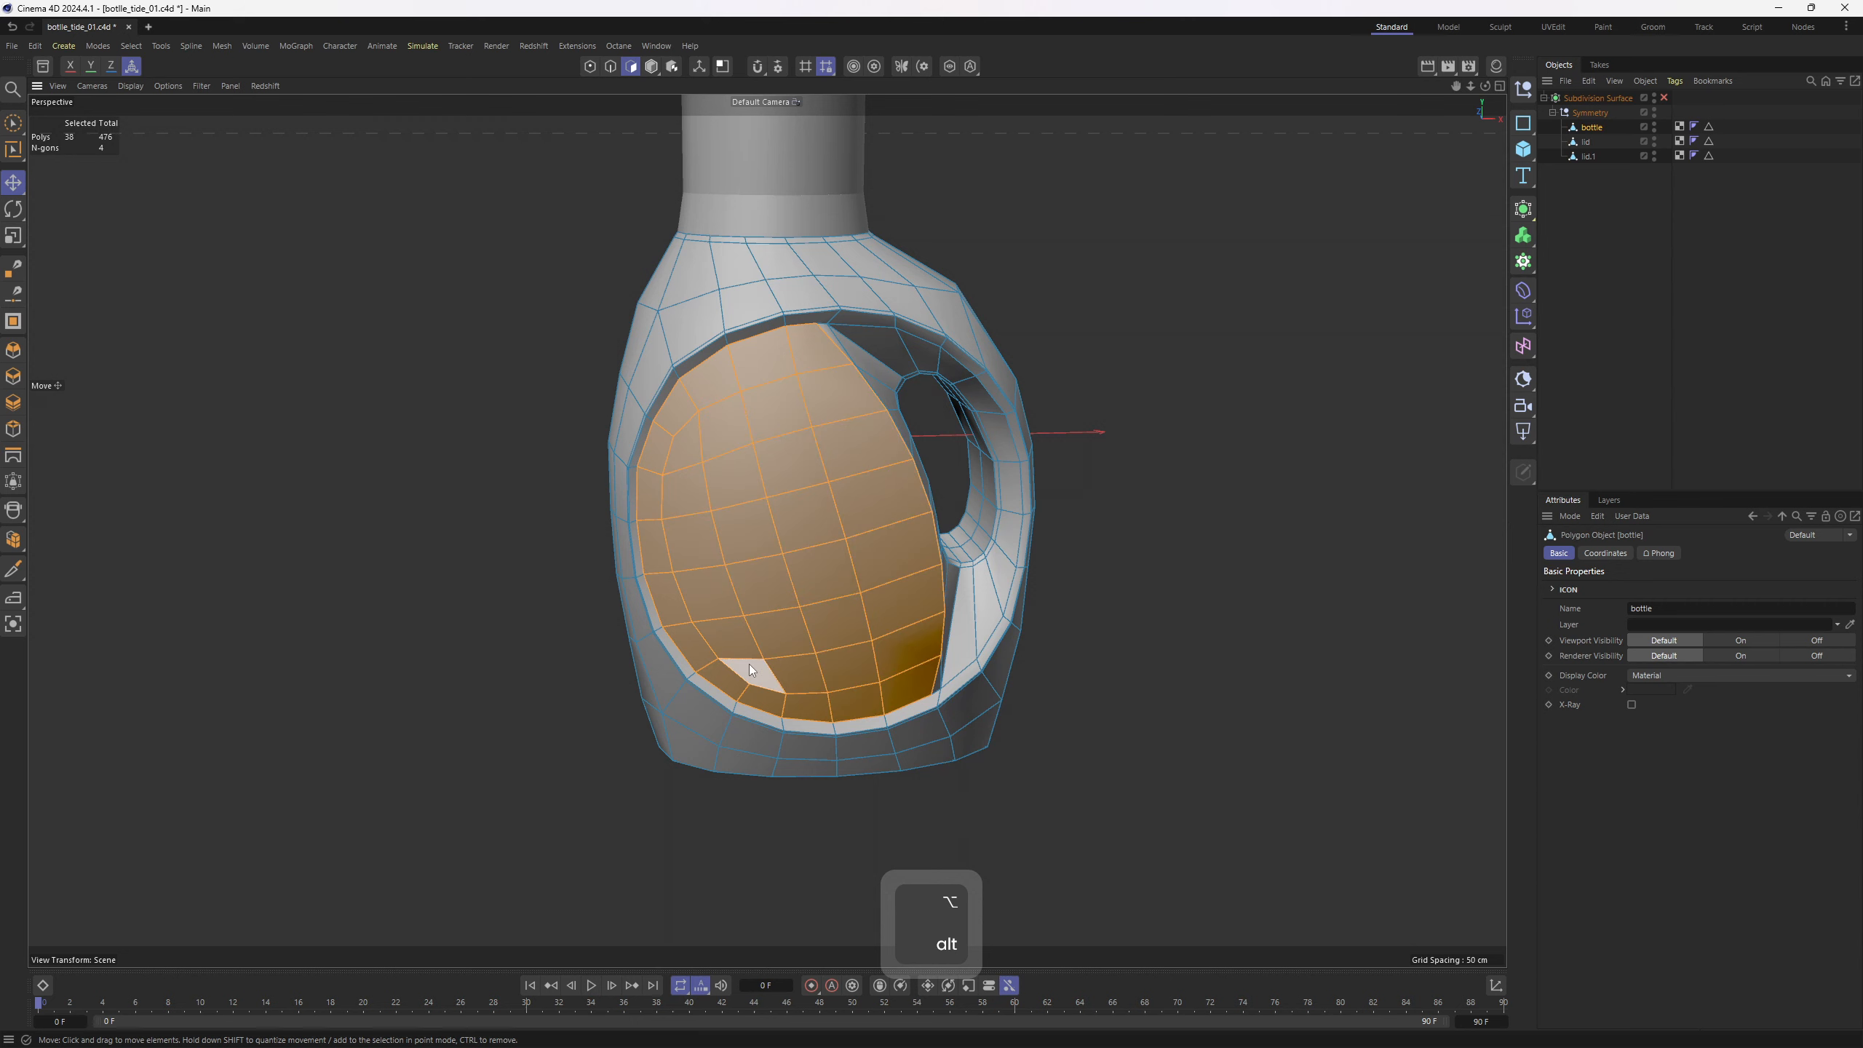
# Split the selected polygons into a separate object named label and place it above bottle in the Symmetry hierarchy
pyautogui.rightClick(1210, 441)
pyautogui.click(1256, 603)
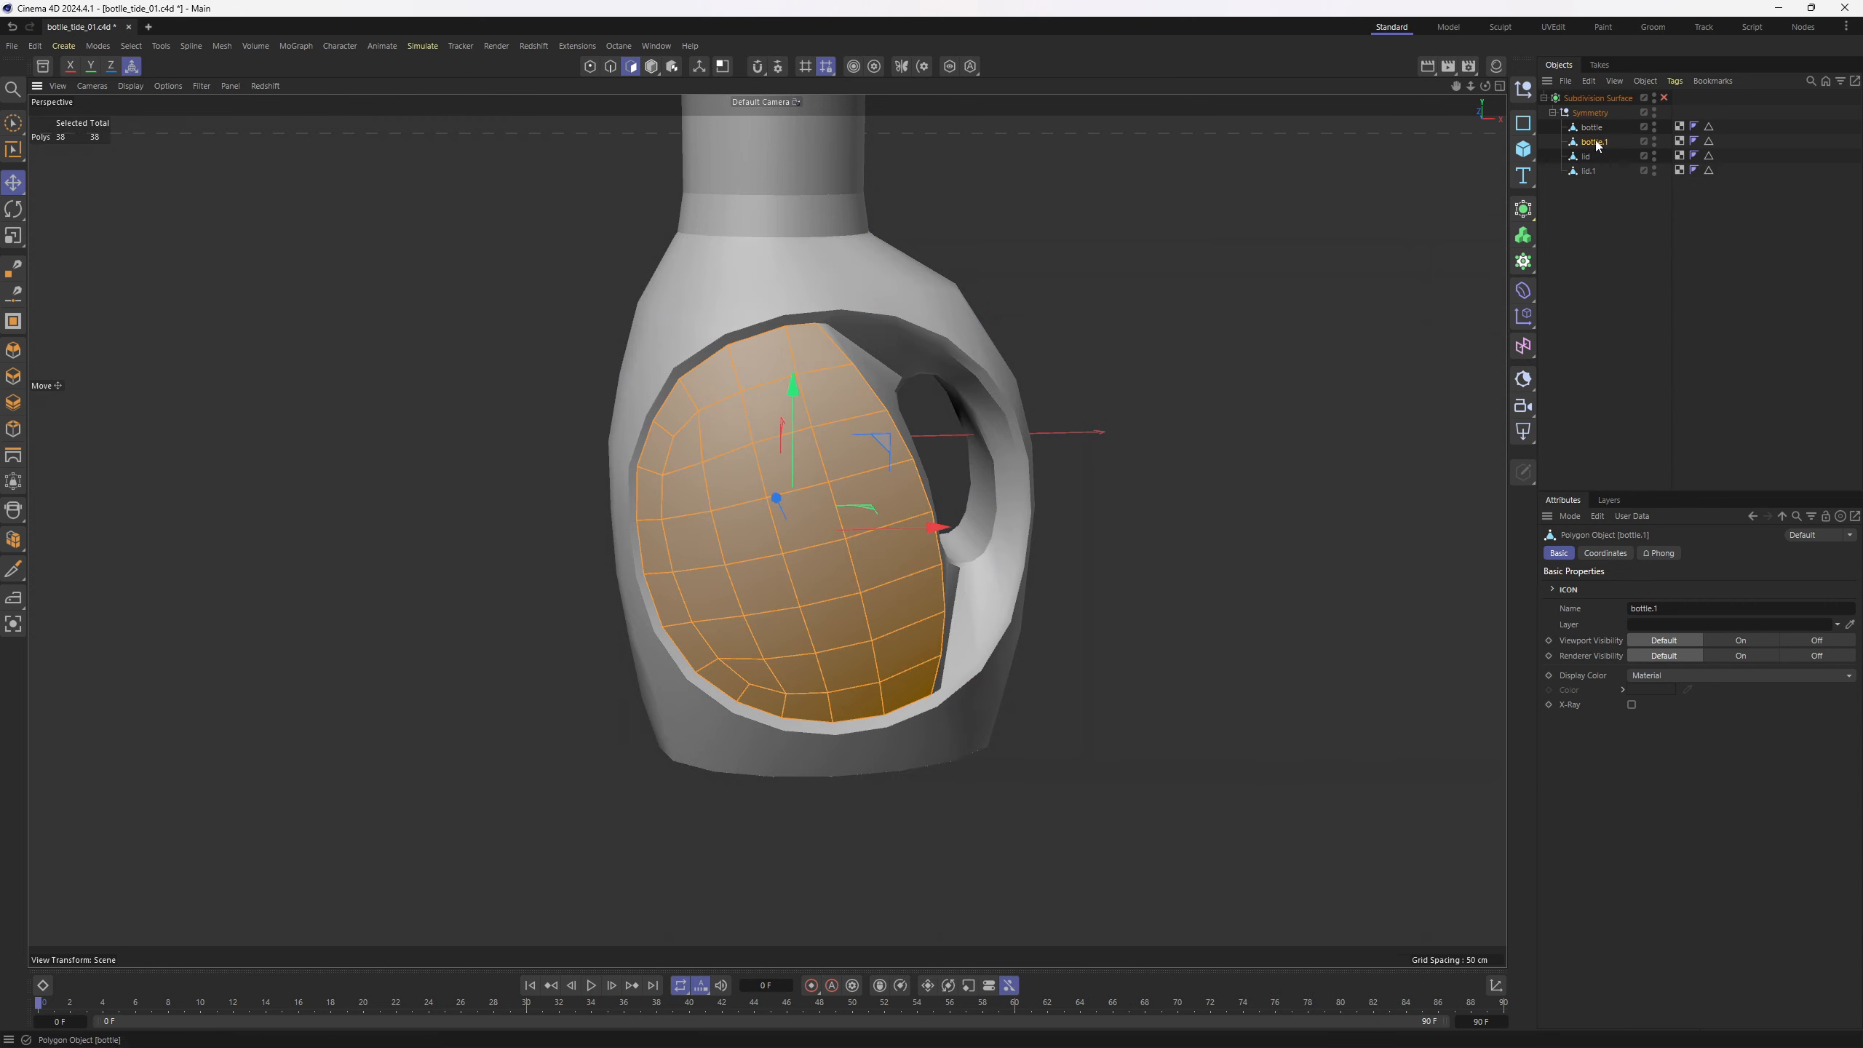
pyautogui.write('label')
pyautogui.press('Return')
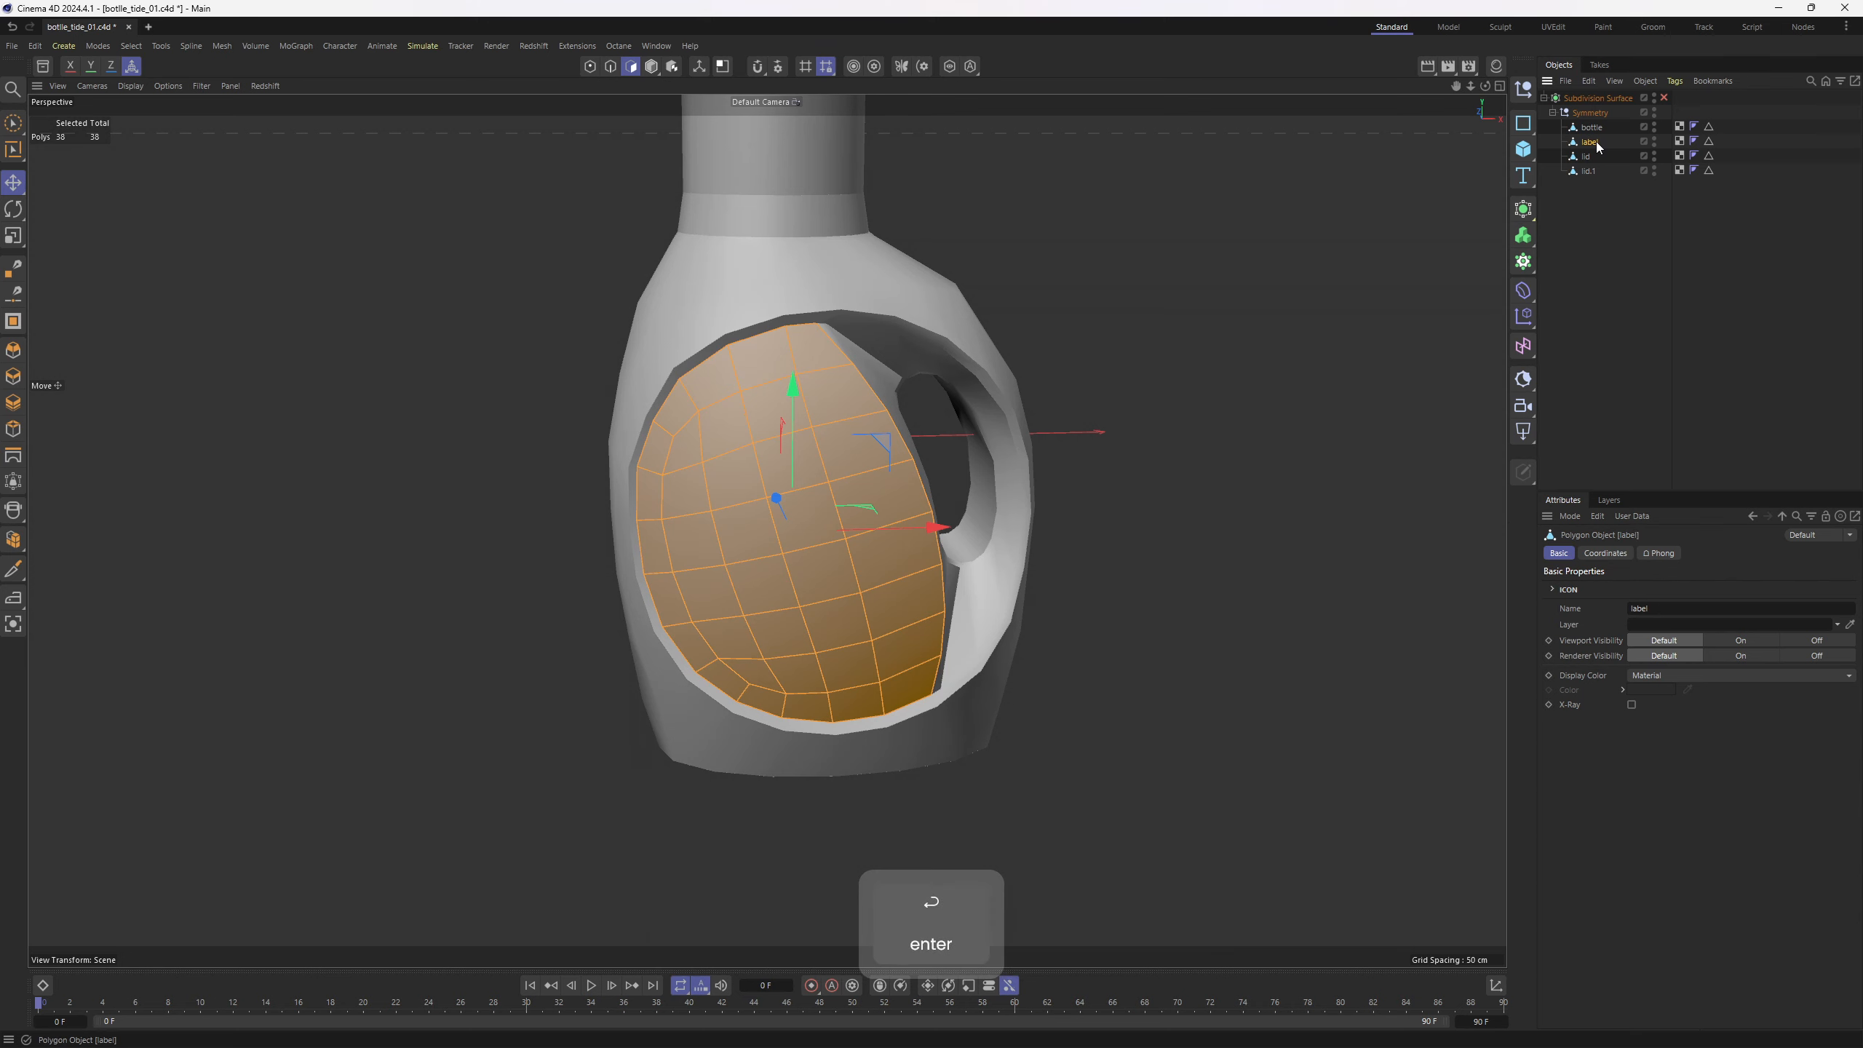
pyautogui.moveTo(1598, 134); pyautogui.dragTo(1601, 123)
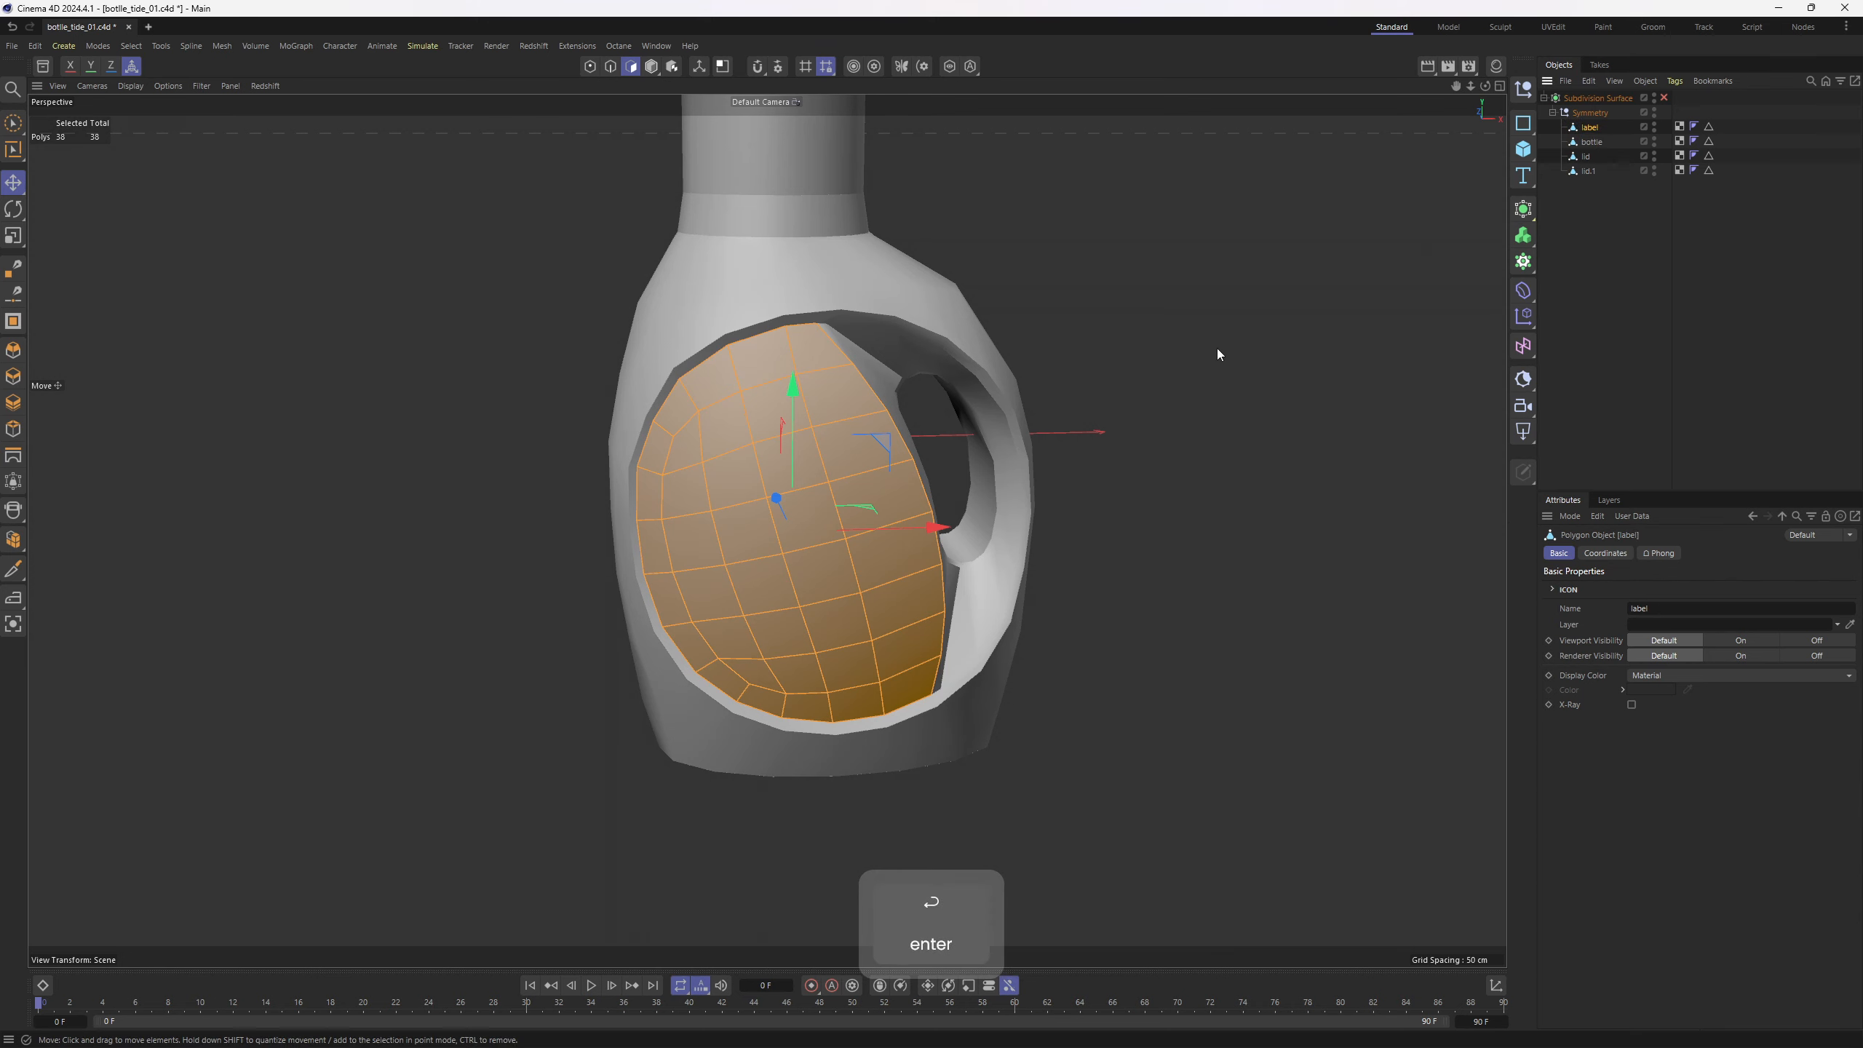
# Hide the bottle and both lid objects so only the label mesh is shown
pyautogui.keyDown('alt'); pyautogui.moveTo(1217, 348); pyautogui.dragTo(934, 414); pyautogui.keyUp('alt')
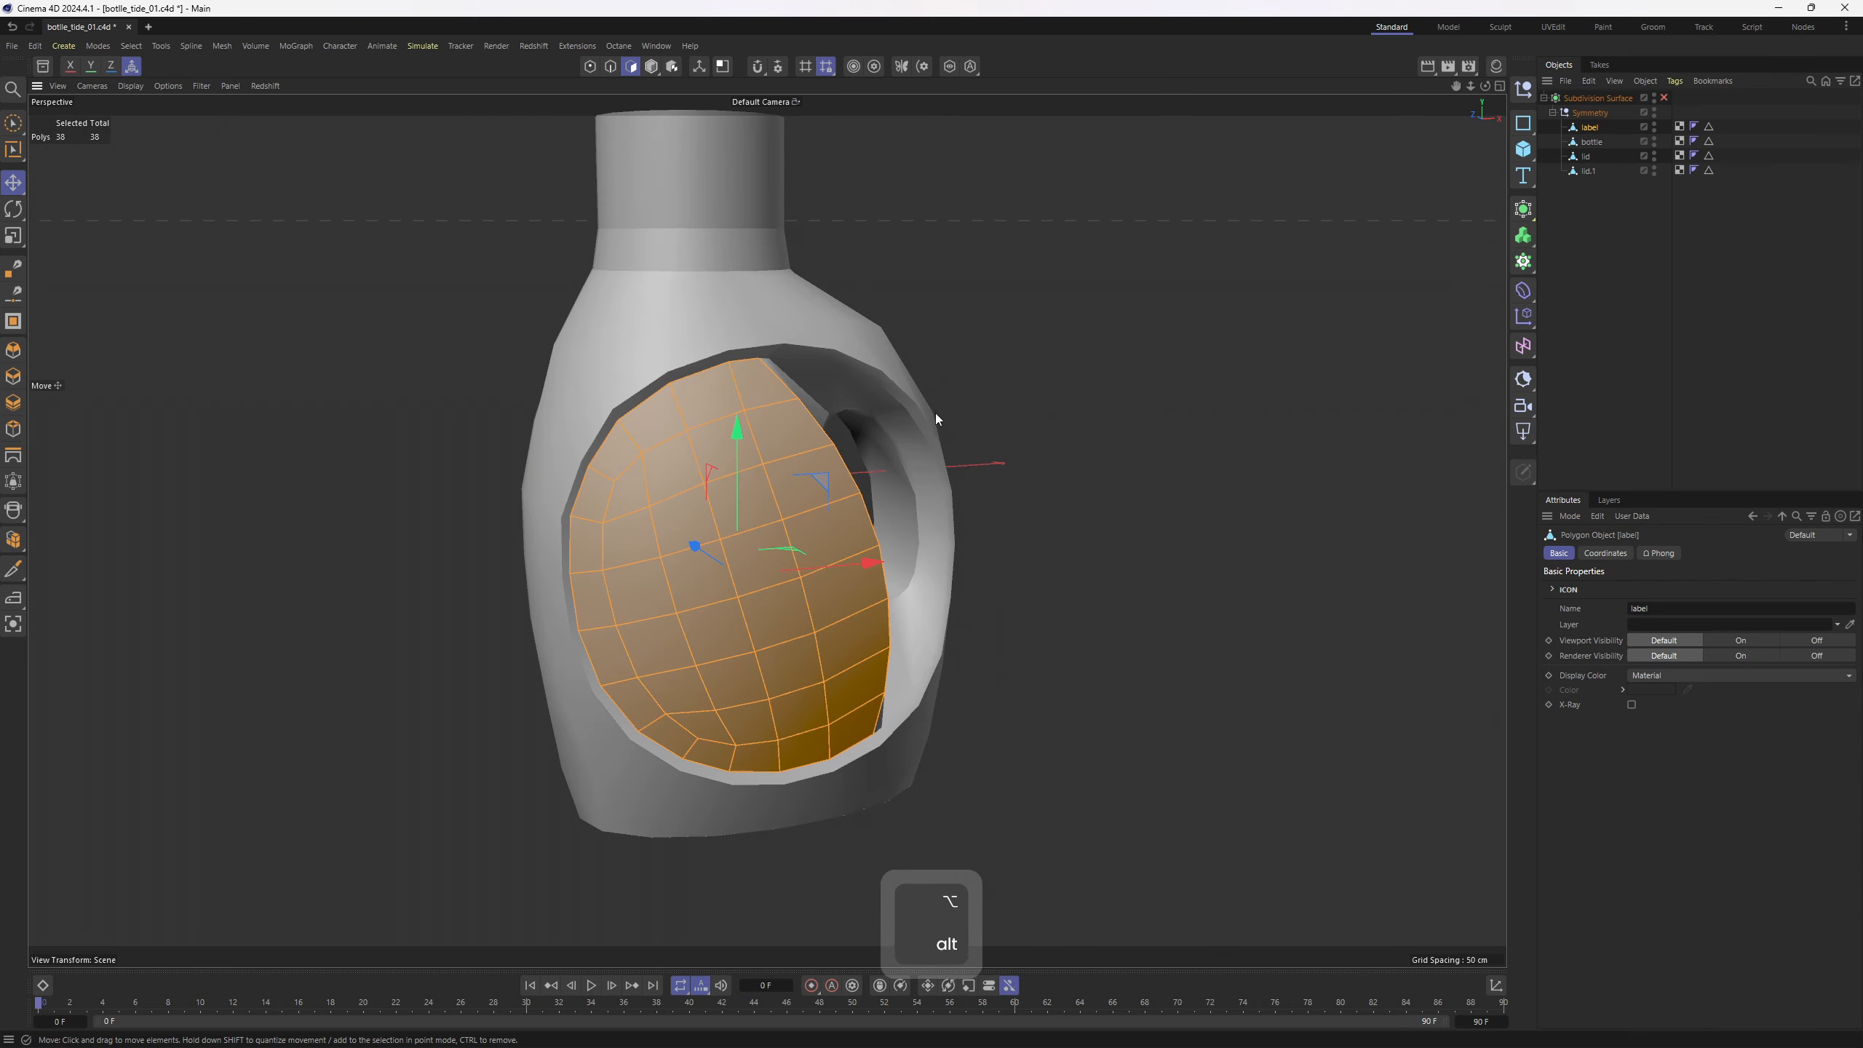
pyautogui.click(1654, 140)
pyautogui.click(1654, 141)
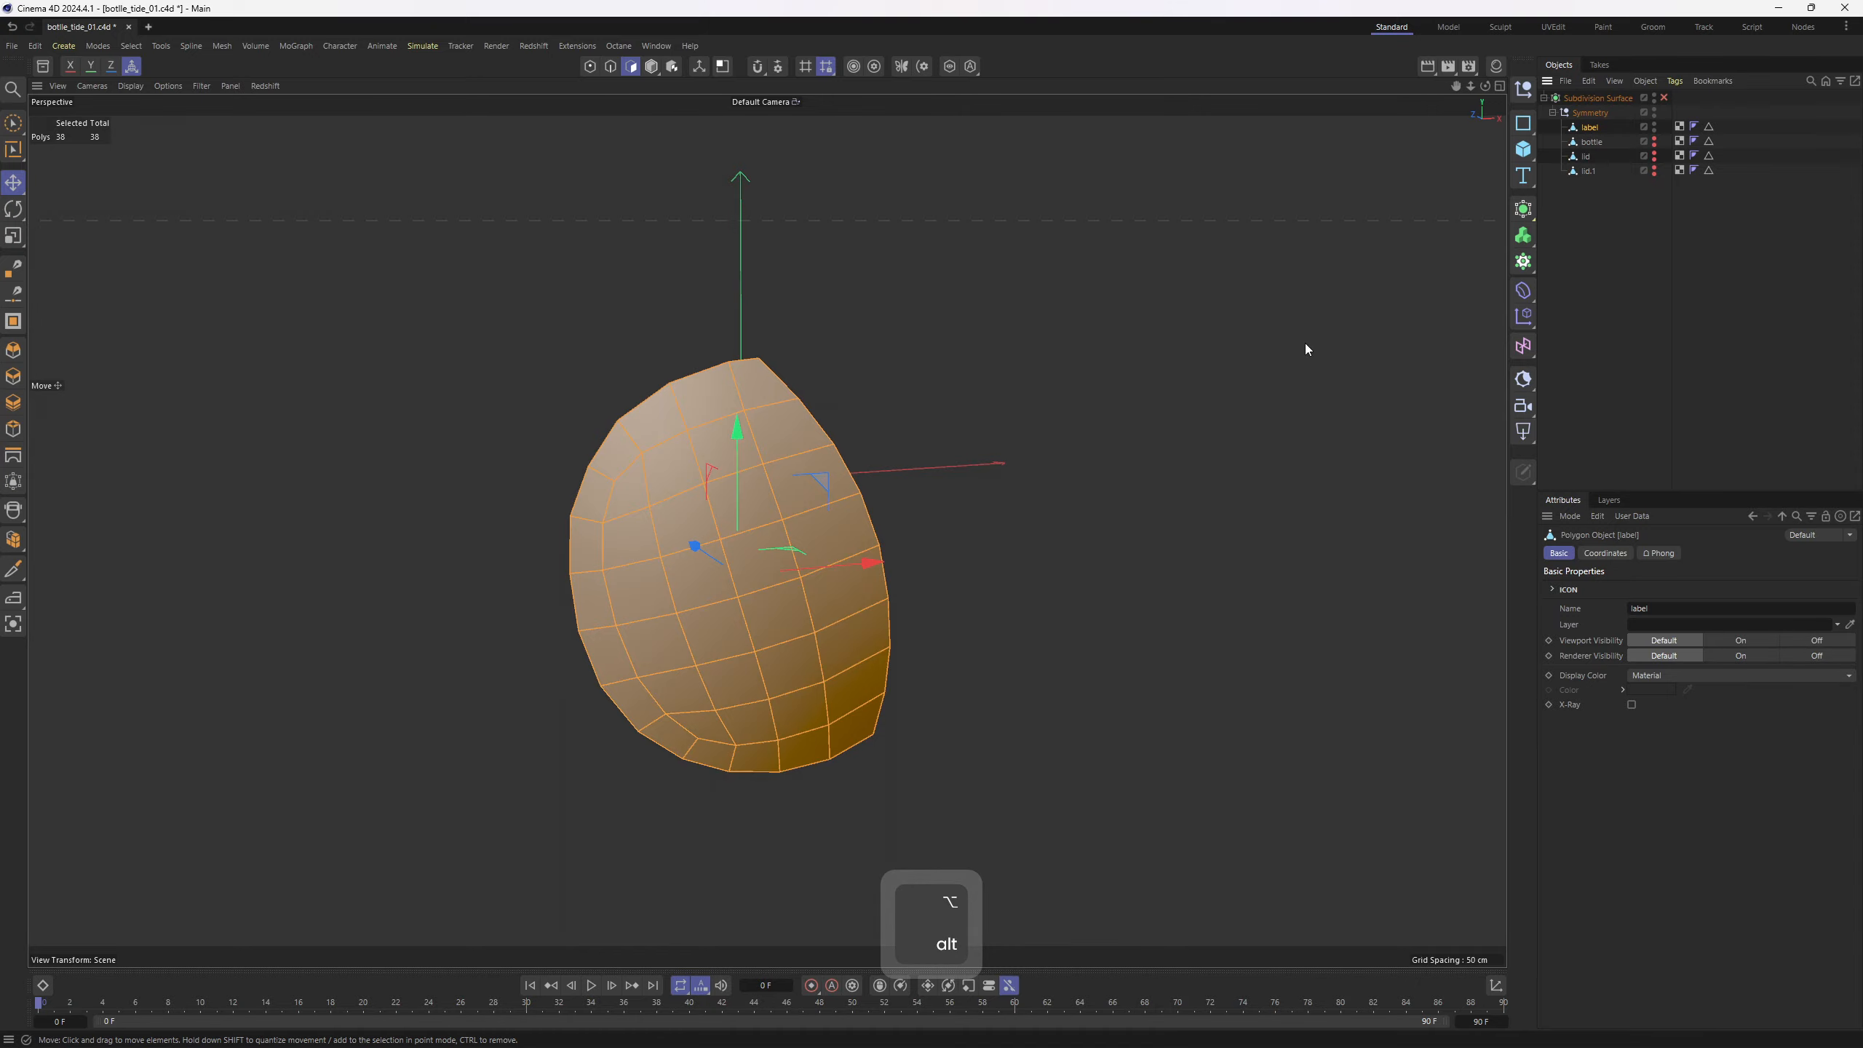
# In the front view, scale all label polygons down to about 86% to fit the label artwork on the reference image
pyautogui.press('3')
pyautogui.press('F4')
pyautogui.scroll(3, 1013, 457)
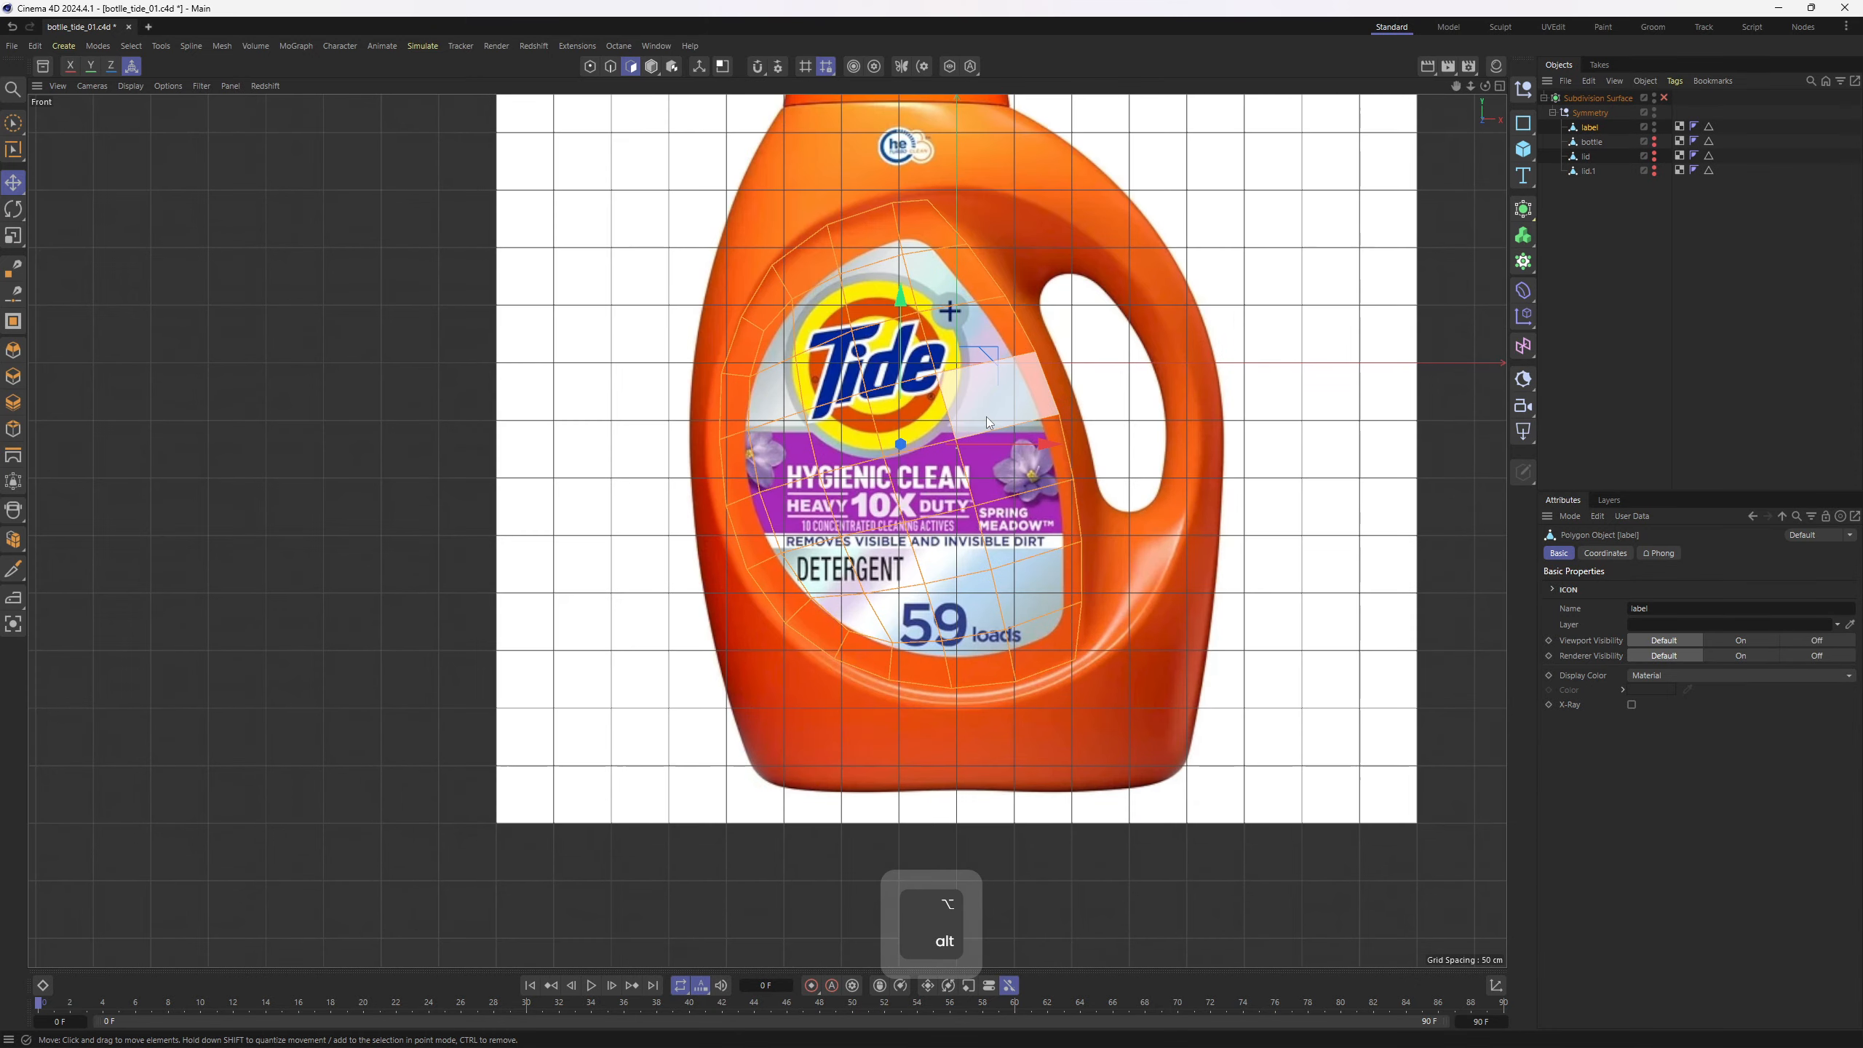
pyautogui.press('t')
pyautogui.moveTo(1307, 629); pyautogui.dragTo(1229, 641)
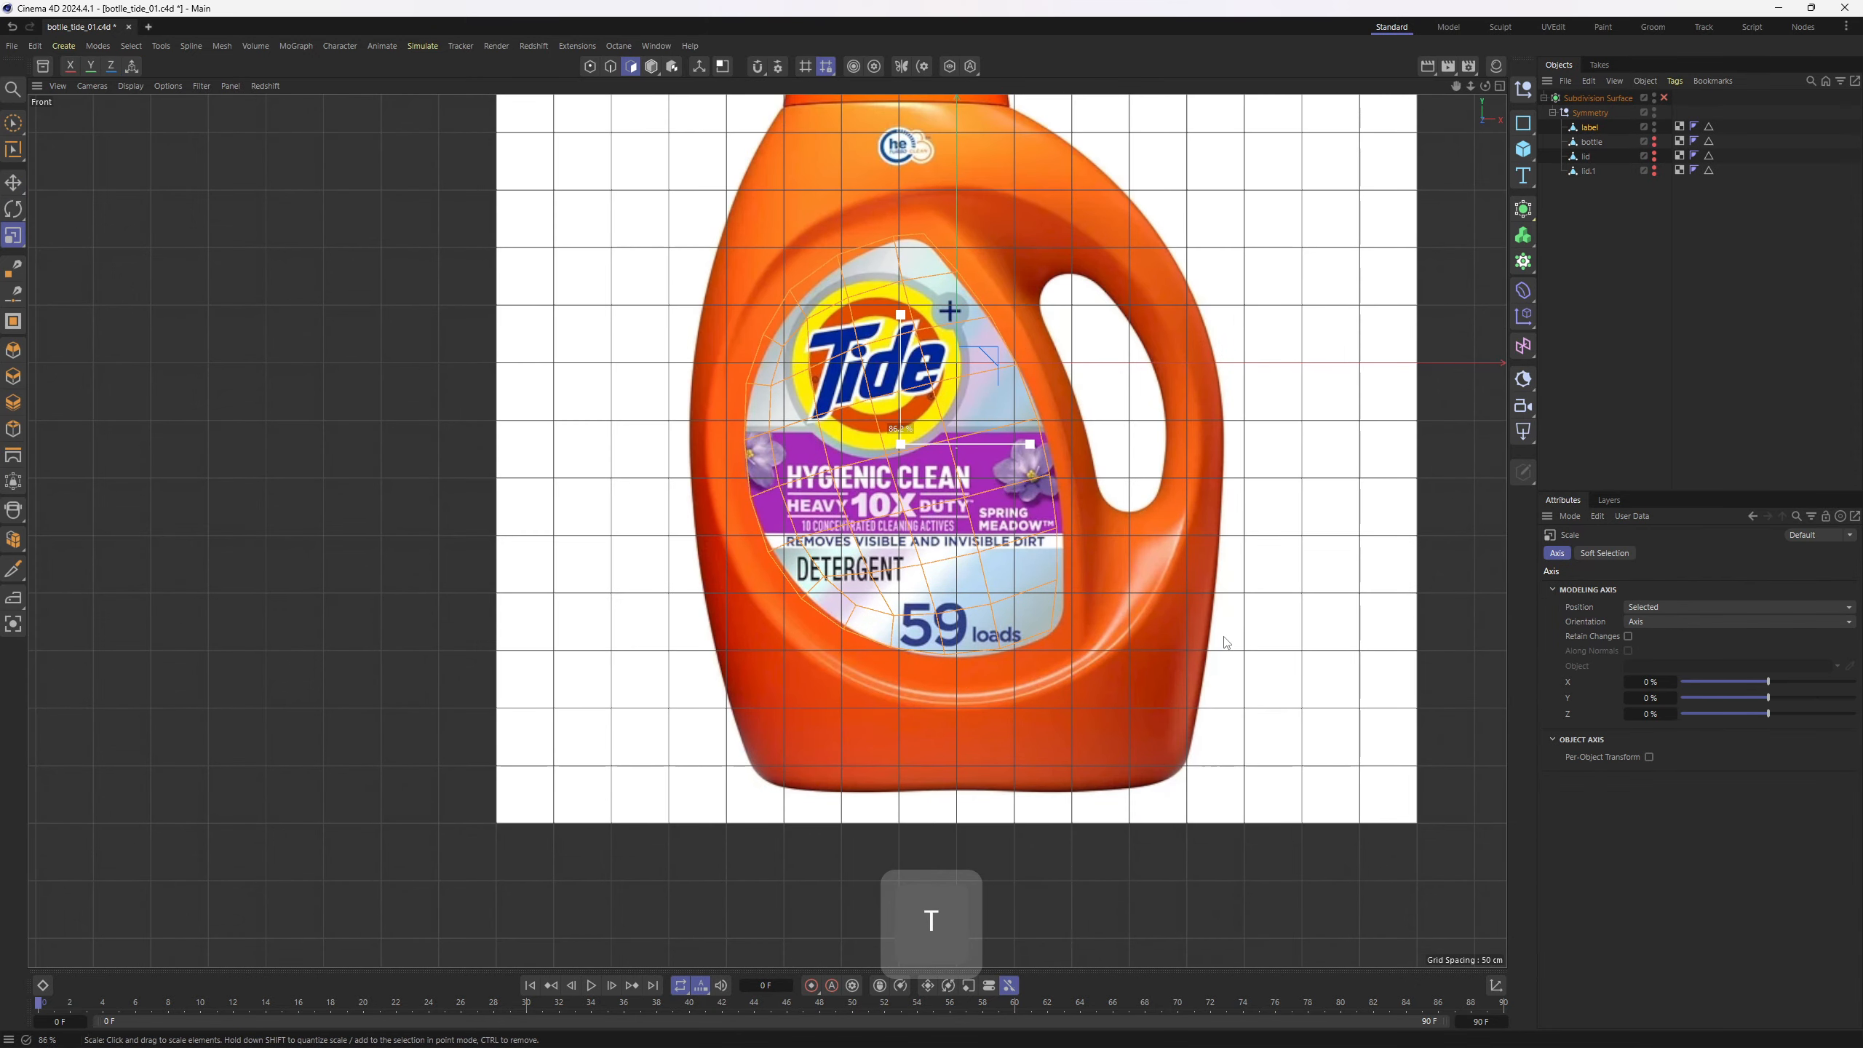
pyautogui.keyDown('alt'); pyautogui.moveTo(1224, 643); pyautogui.dragTo(1101, 575, button='middle'); pyautogui.keyUp('alt')
# Use the Brush tool in Smear mode to push the label's points until its outline matches the artwork on the reference image
pyautogui.press('1')
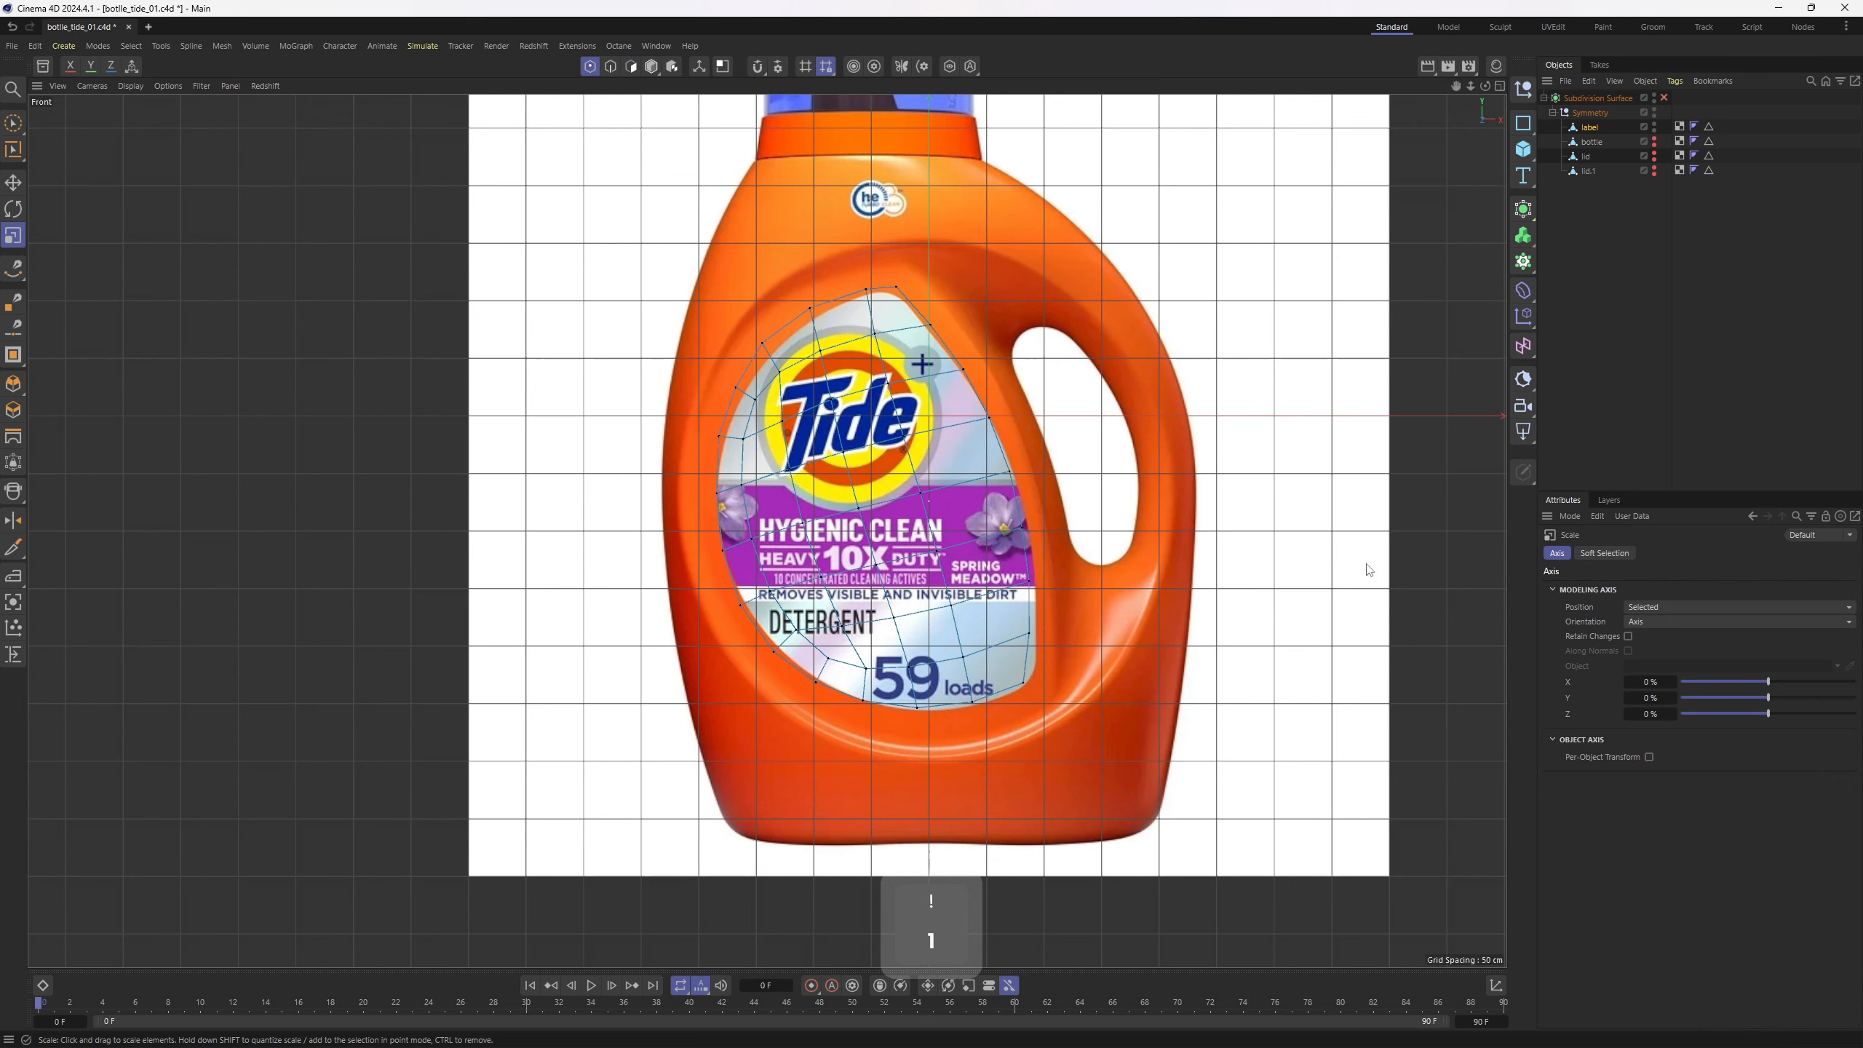
pyautogui.rightClick(1424, 352)
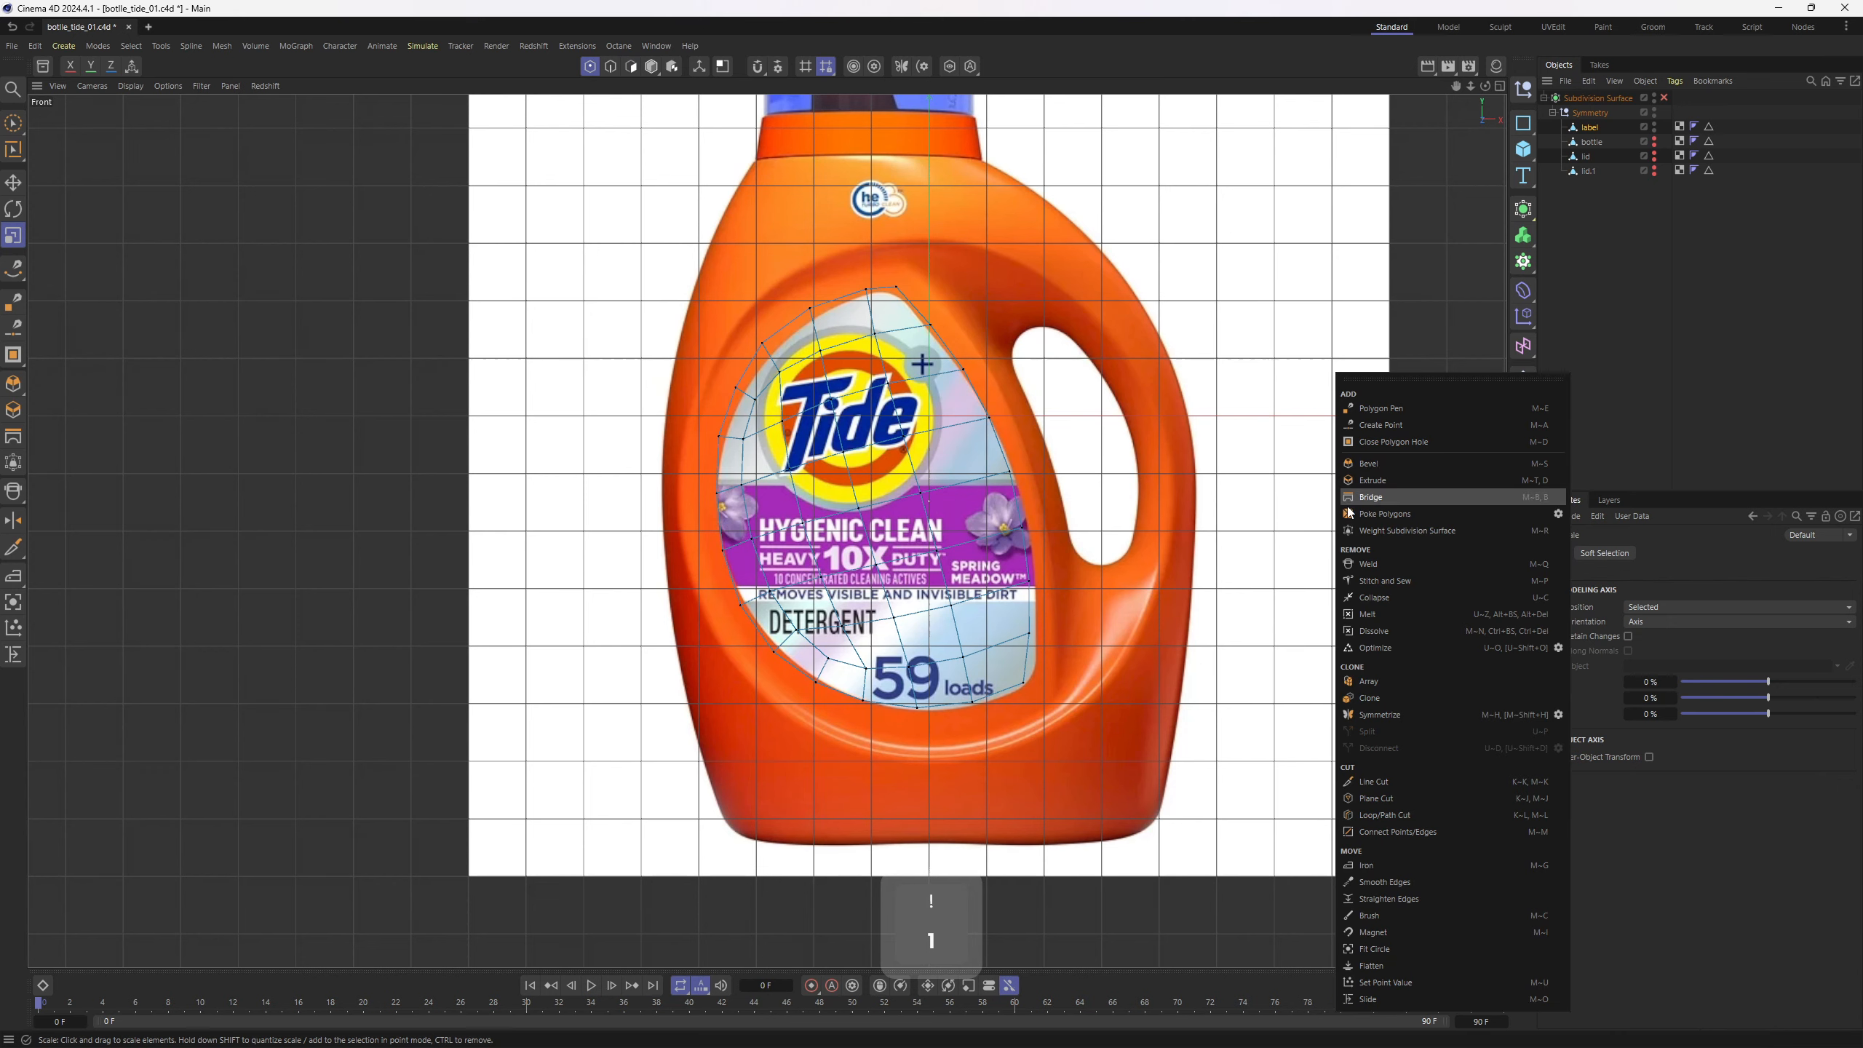
pyautogui.click(1380, 912)
pyautogui.keyDown('alt'); pyautogui.moveTo(876, 326); pyautogui.dragTo(906, 319, button='middle'); pyautogui.keyUp('alt')
pyautogui.scroll(2, 906, 319)
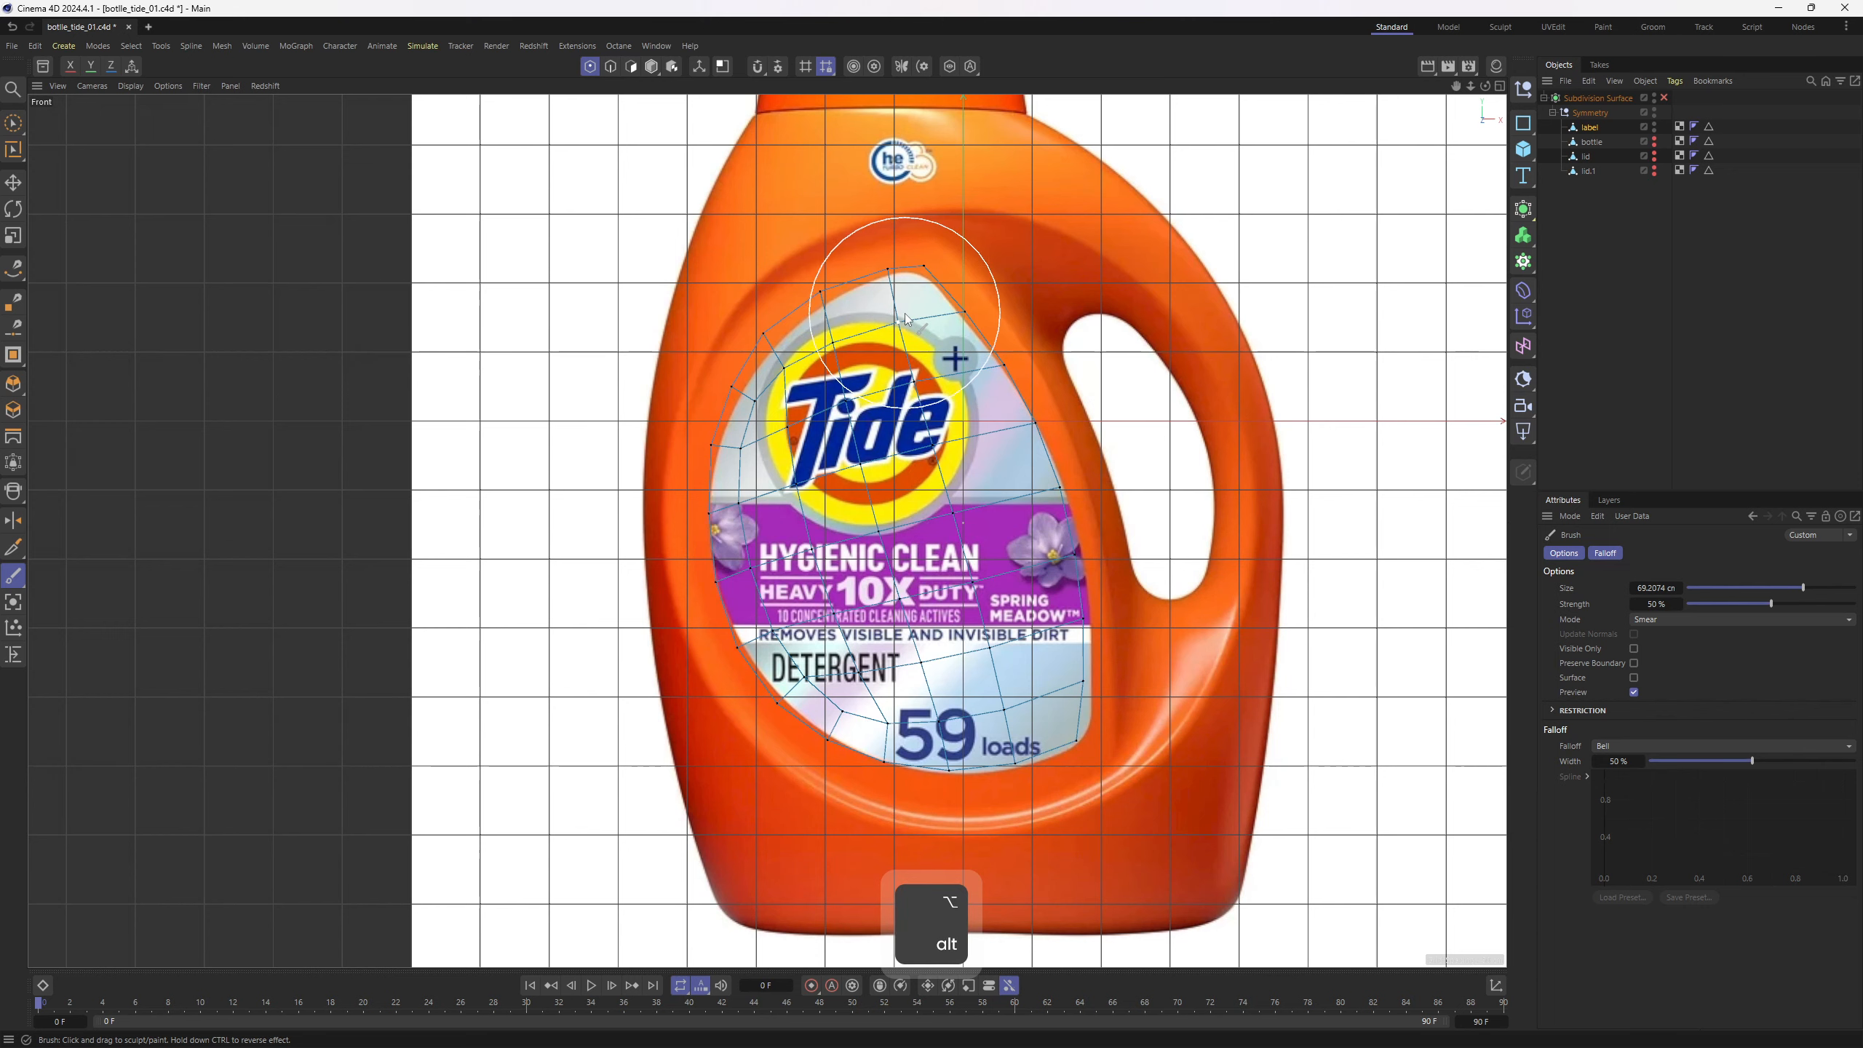
pyautogui.moveTo(906, 319); pyautogui.dragTo(904, 324)
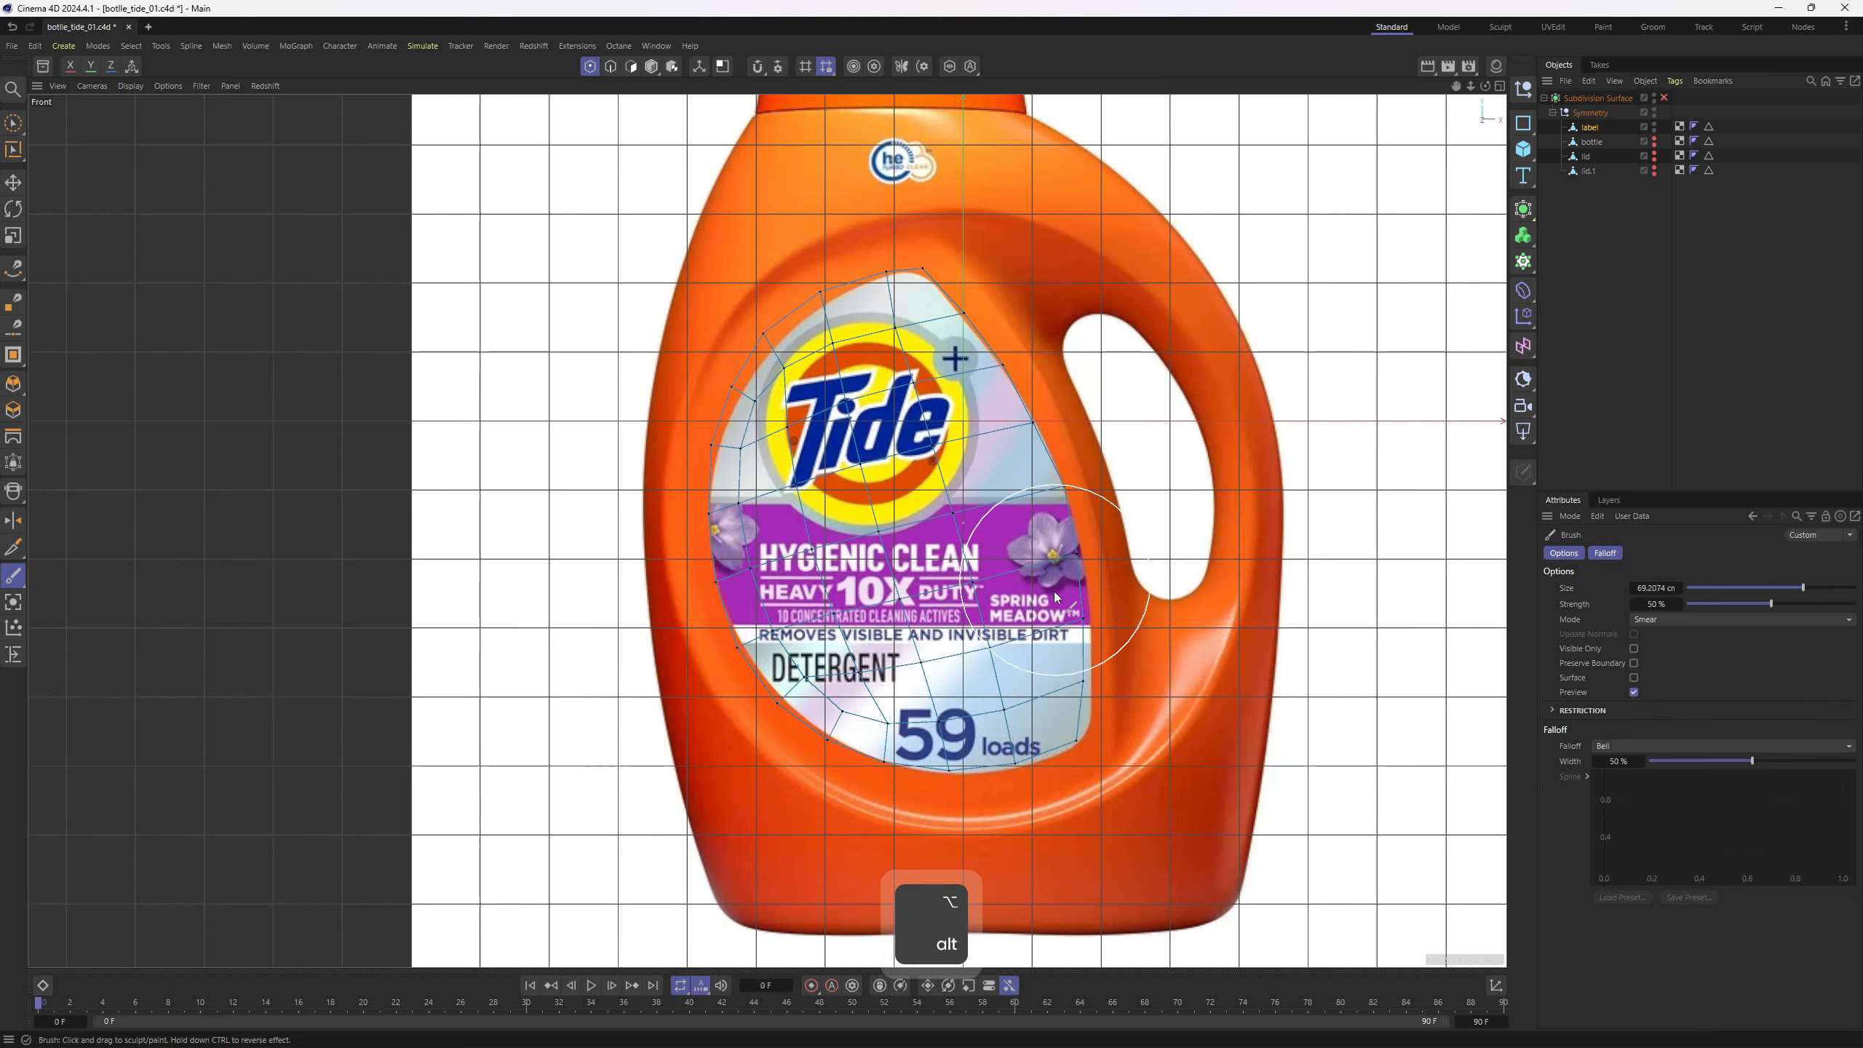
pyautogui.moveTo(1056, 597); pyautogui.dragTo(1080, 743)
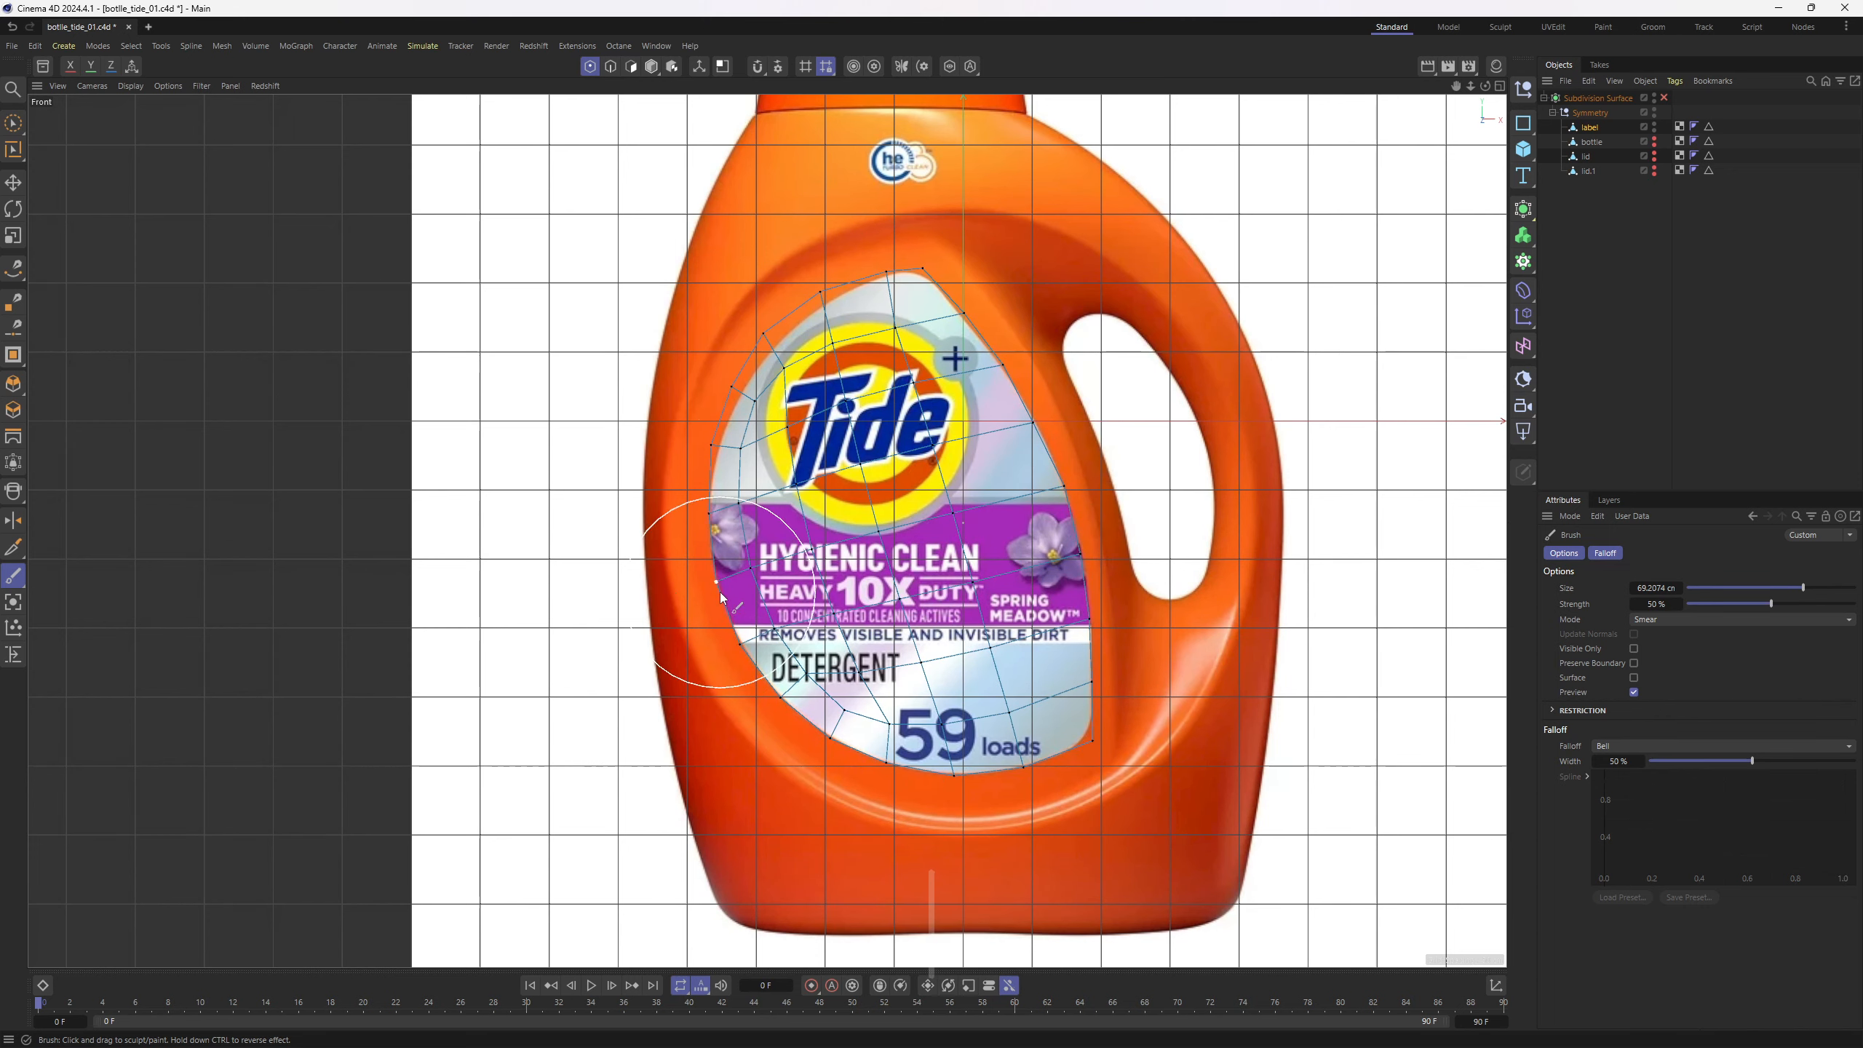
pyautogui.moveTo(720, 598)
pyautogui.mouseDown()
pyautogui.moveTo(751, 383)
pyautogui.moveTo(832, 292)
pyautogui.mouseUp()
pyautogui.keyDown('alt'); pyautogui.moveTo(885, 257); pyautogui.dragTo(968, 369, button='middle'); pyautogui.keyUp('alt')
pyautogui.scroll(1, 1001, 402)
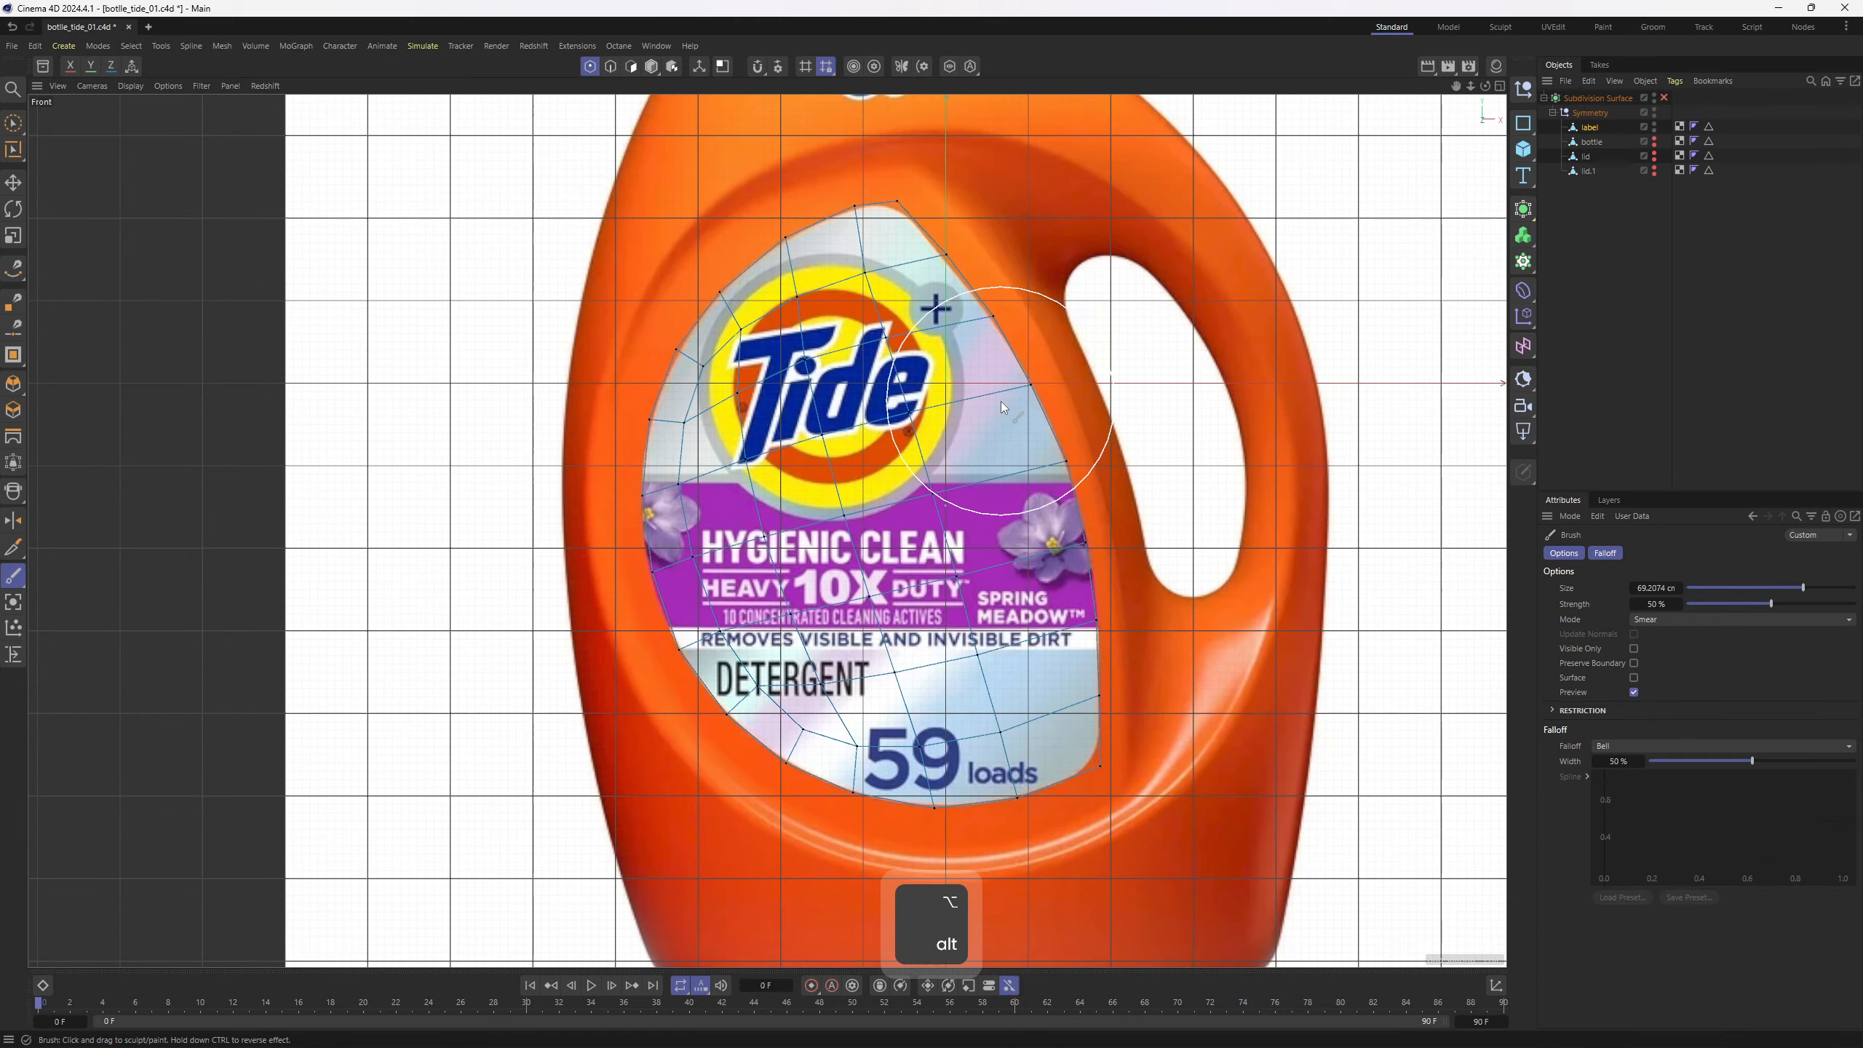
# Turn subdivision back on and enable Isoline Editing for the label mesh in the front view
pyautogui.press('q')
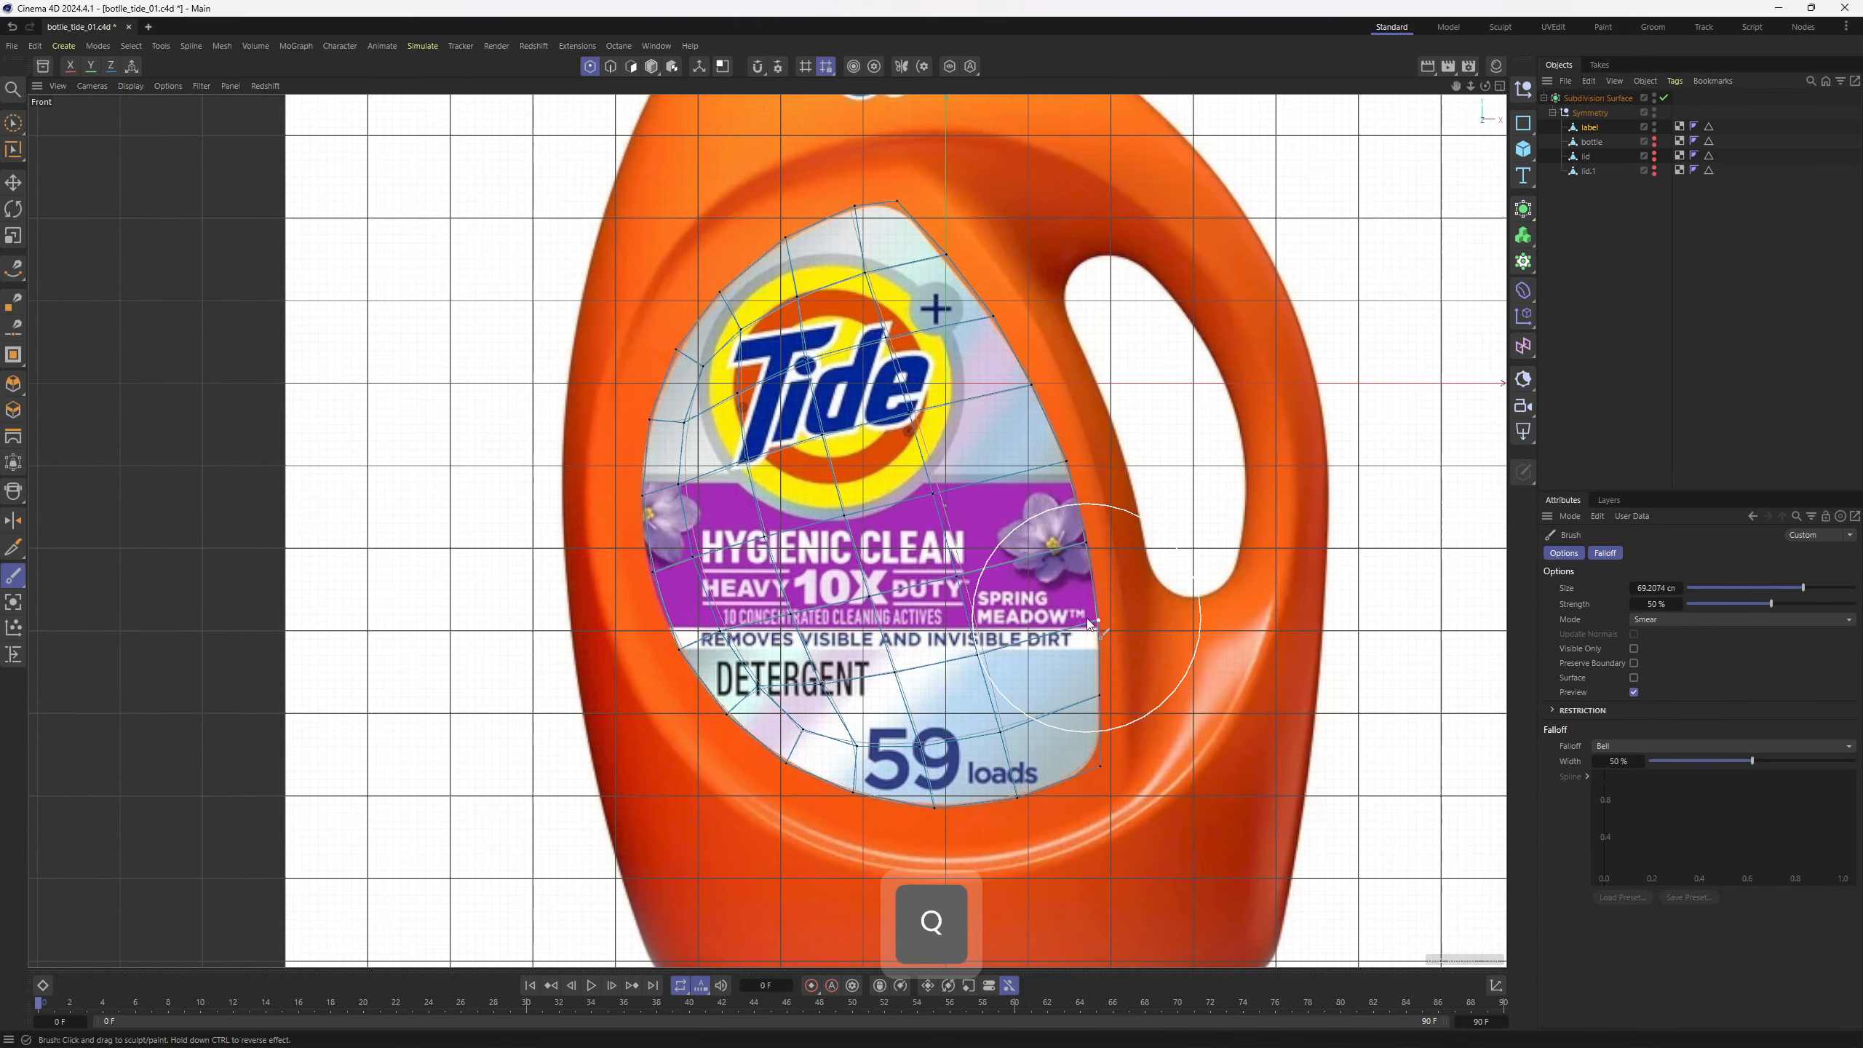
pyautogui.click(1624, 294)
pyautogui.moveTo(1102, 604)
pyautogui.keyDown('alt'); pyautogui.mouseDown(button='right')
pyautogui.moveTo(1161, 513)
pyautogui.moveTo(1153, 598)
pyautogui.mouseUp(button='right'); pyautogui.keyUp('alt')
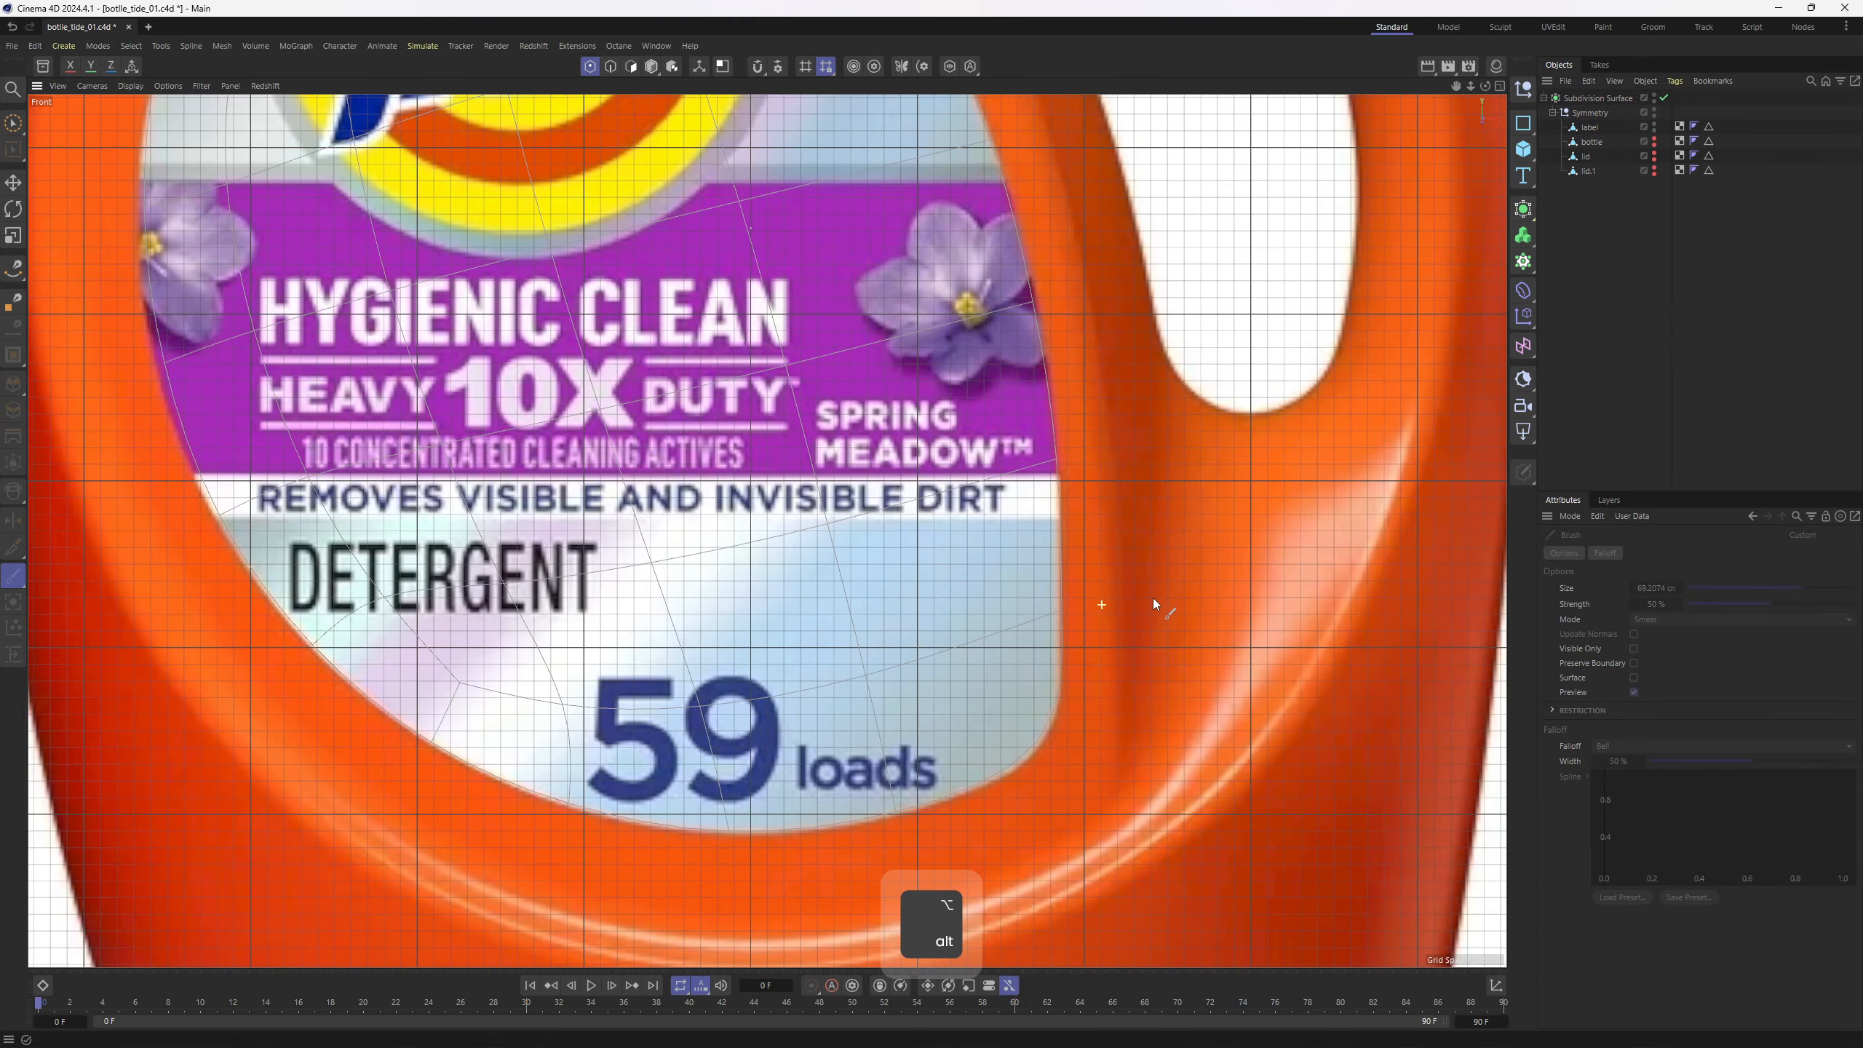
pyautogui.keyDown('alt'); pyautogui.moveTo(1152, 598); pyautogui.dragTo(1193, 711, button='middle'); pyautogui.keyUp('alt')
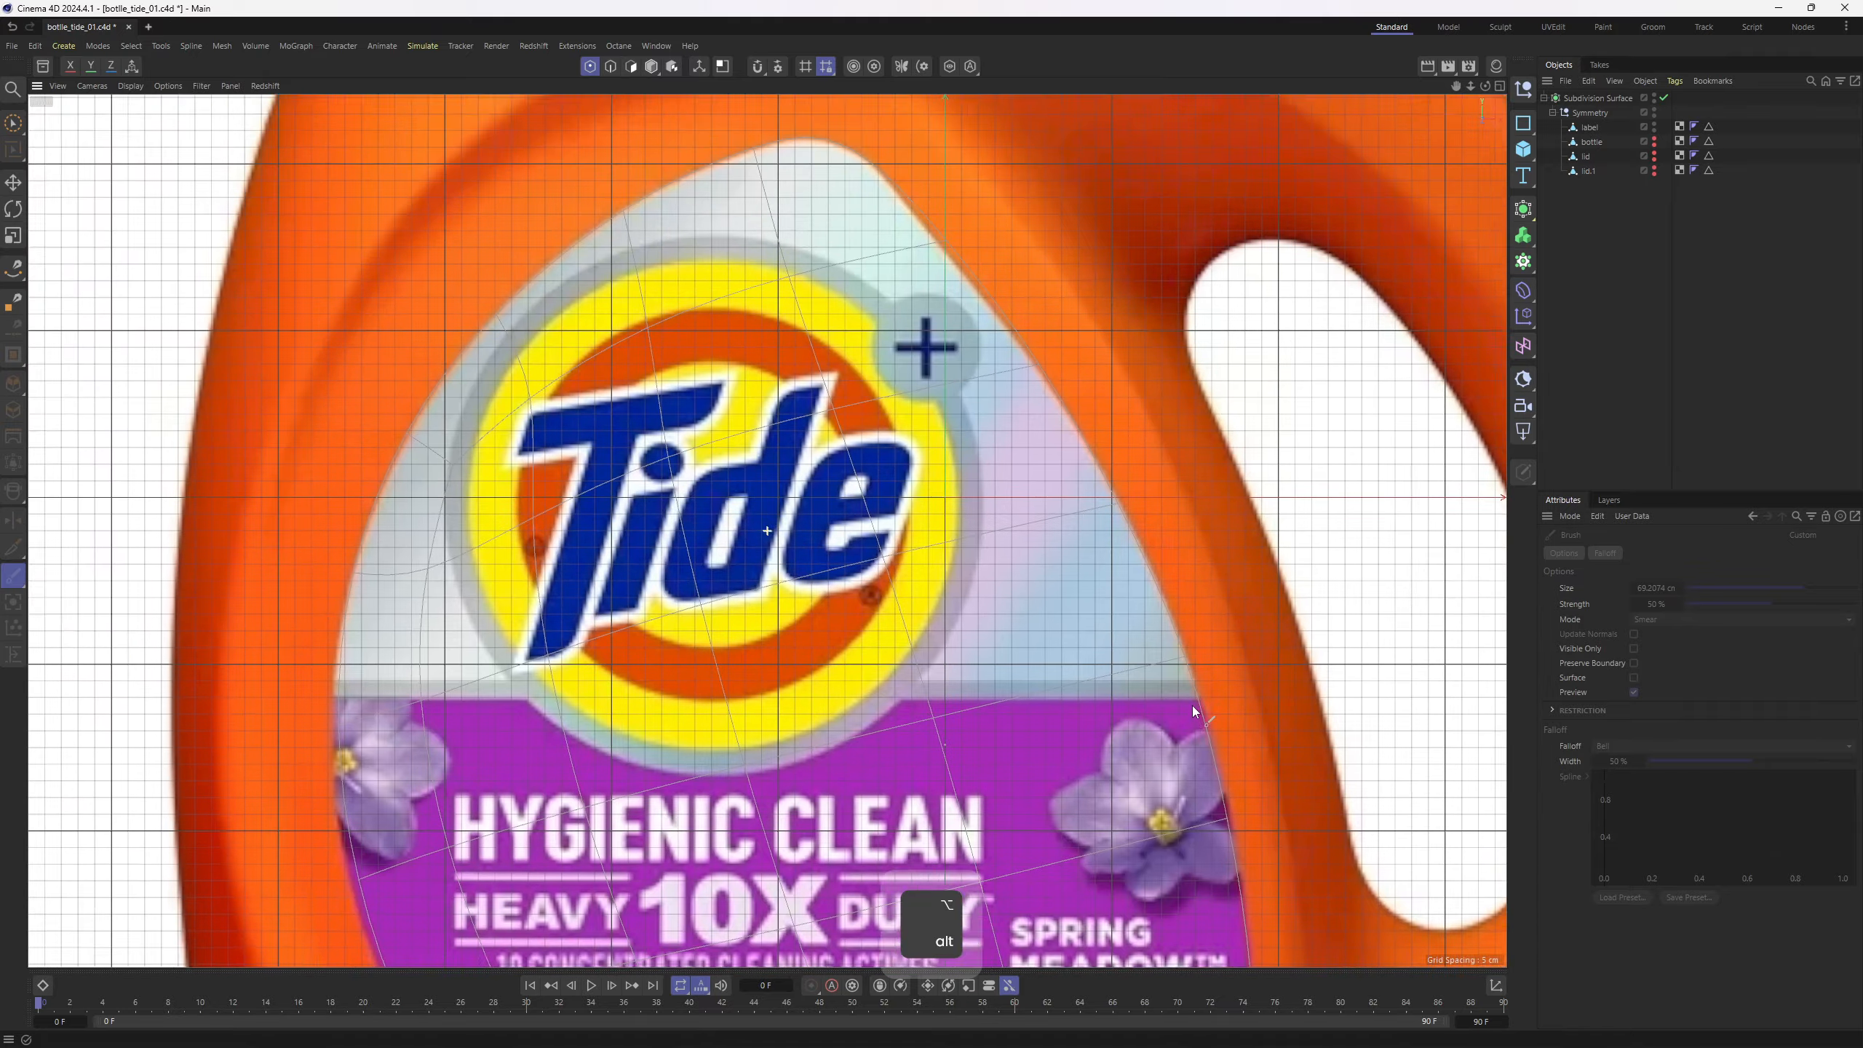
pyautogui.keyDown('alt'); pyautogui.moveTo(1194, 711); pyautogui.dragTo(1074, 583, button='right'); pyautogui.keyUp('alt')
pyautogui.click(570, 135)
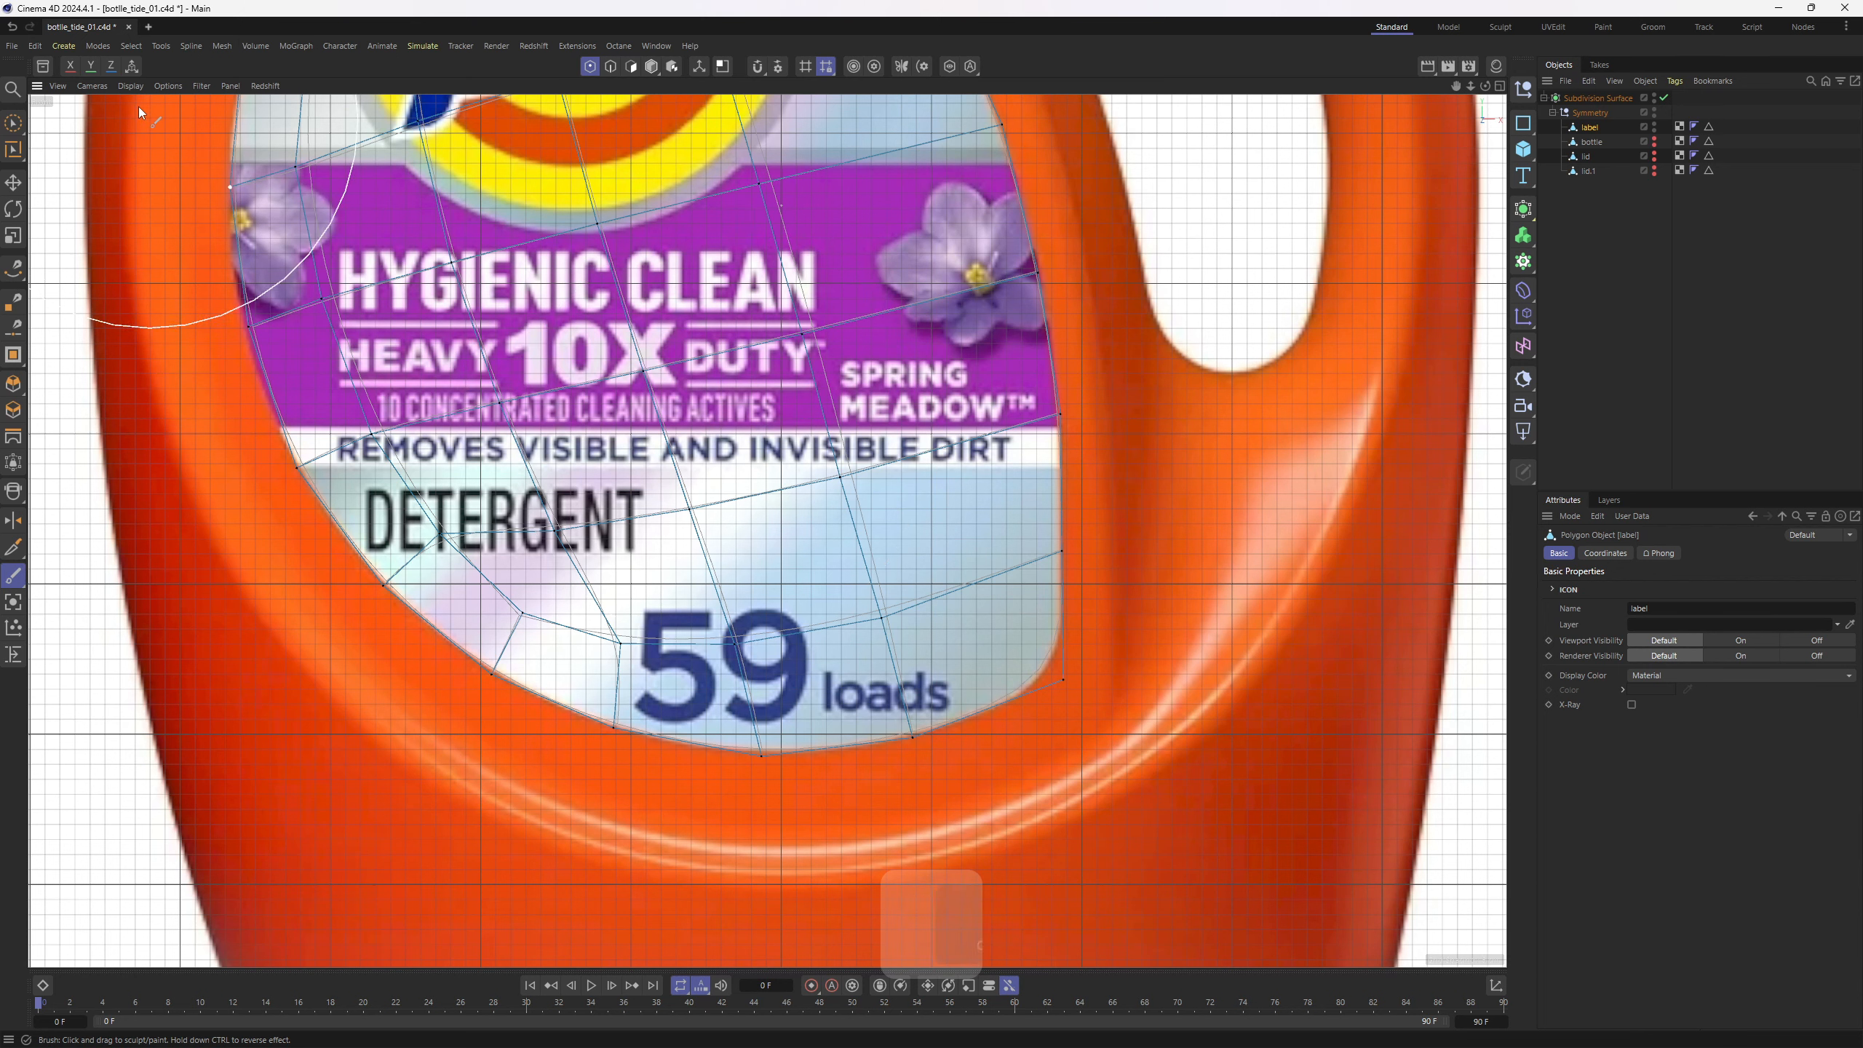
pyautogui.click(169, 86)
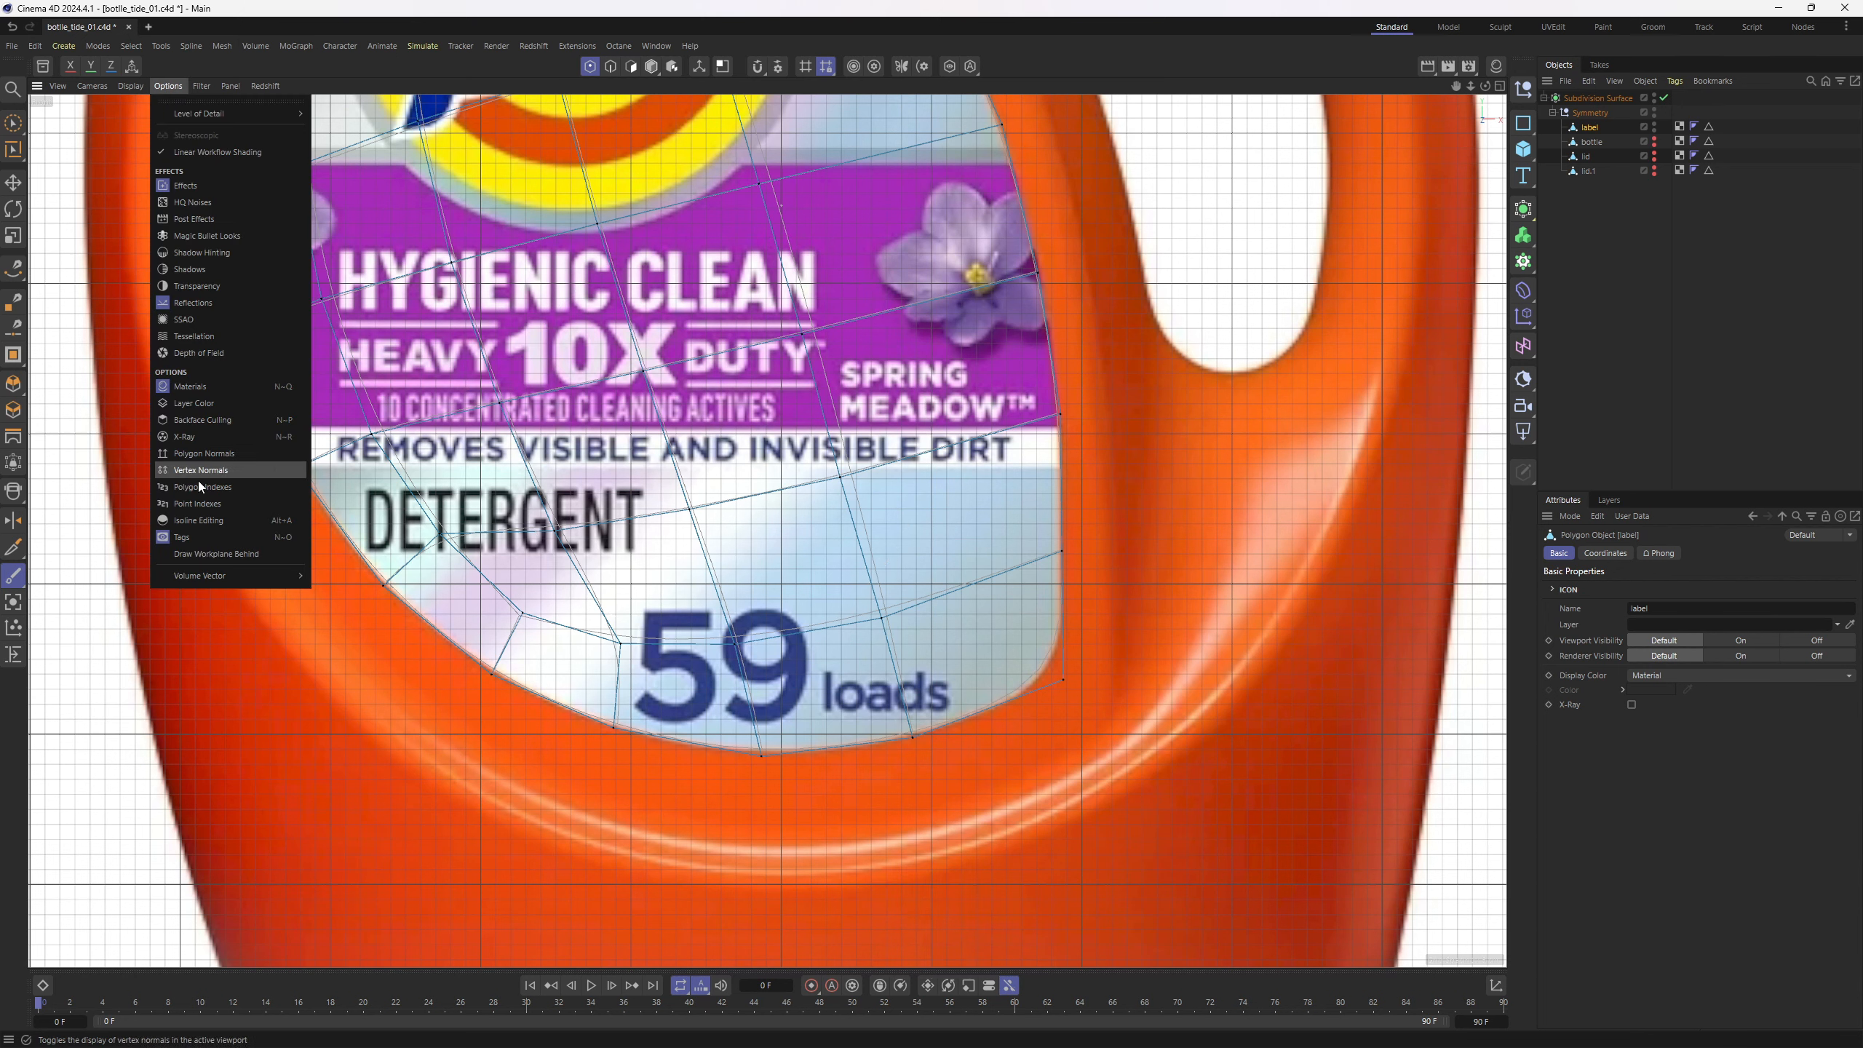
pyautogui.click(183, 520)
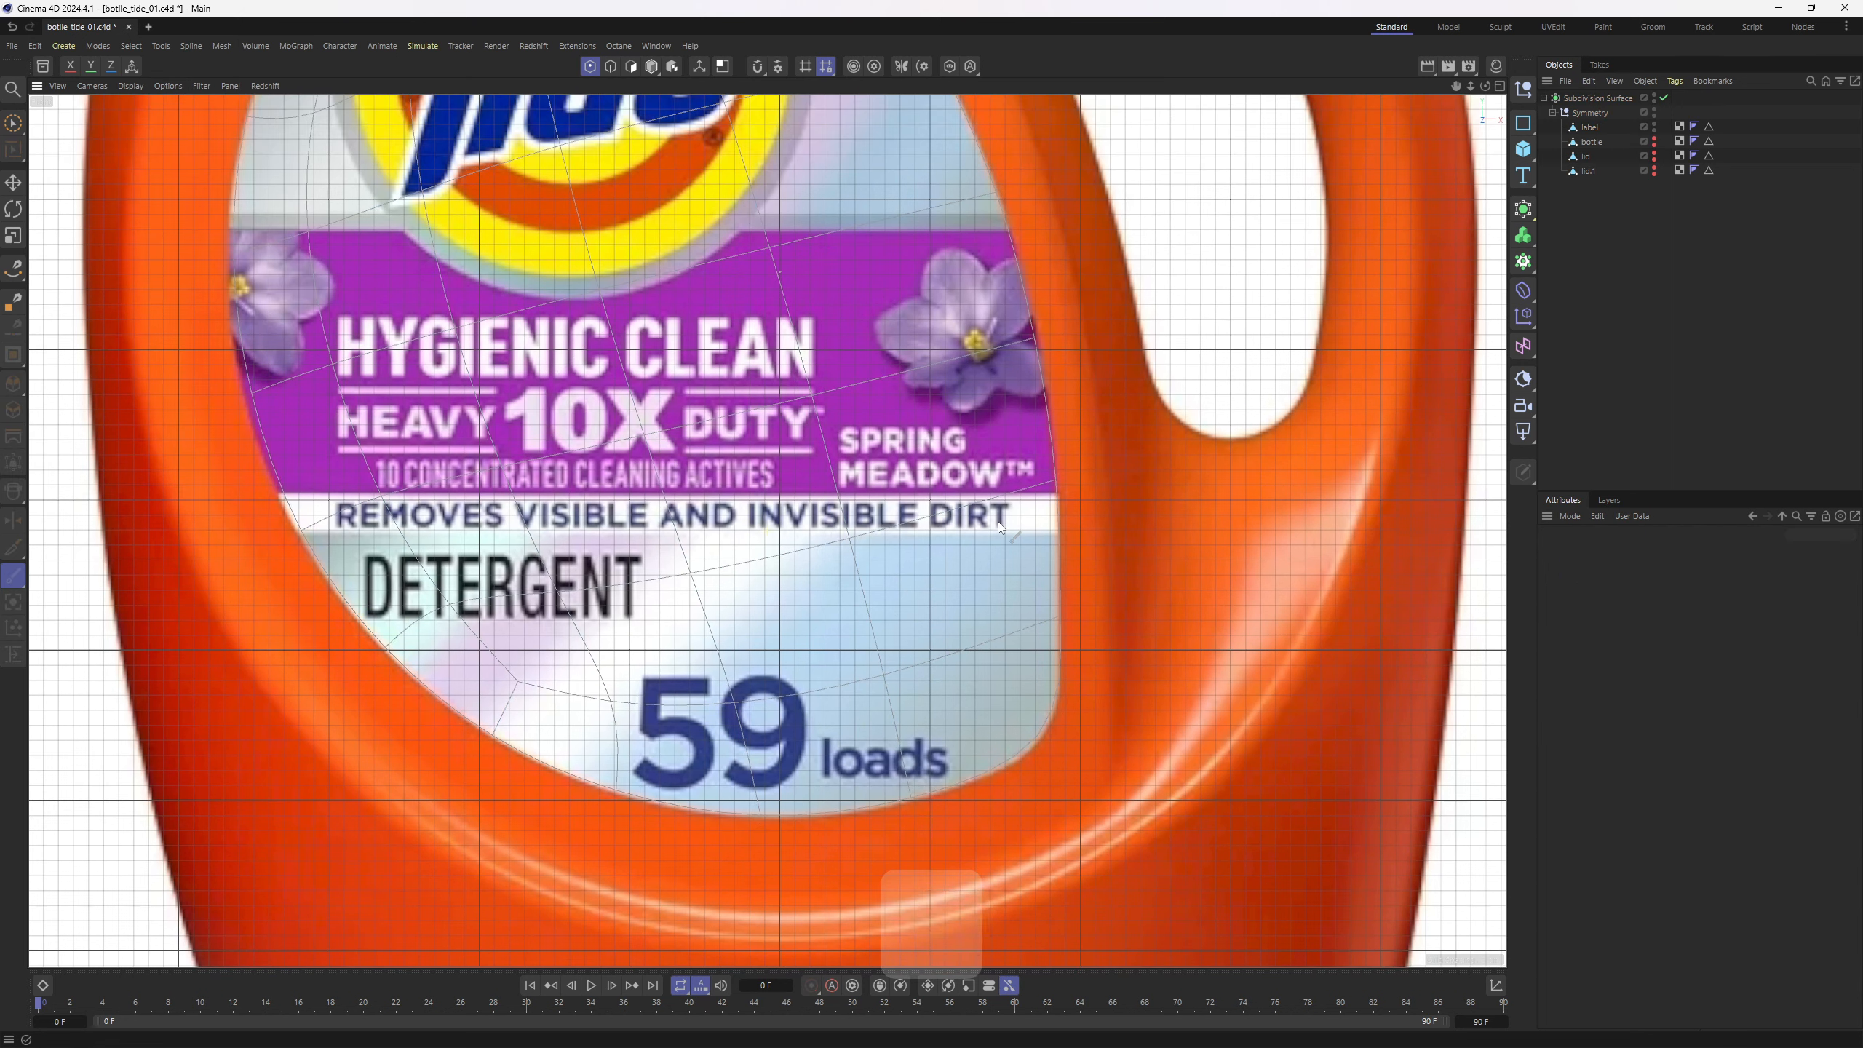
# Refine the label's border and interior points with the Brush so the smoothed mesh follows the artwork with evenly flowing edges
pyautogui.scroll(2, 1094, 559)
pyautogui.scroll(-3, 1060, 601)
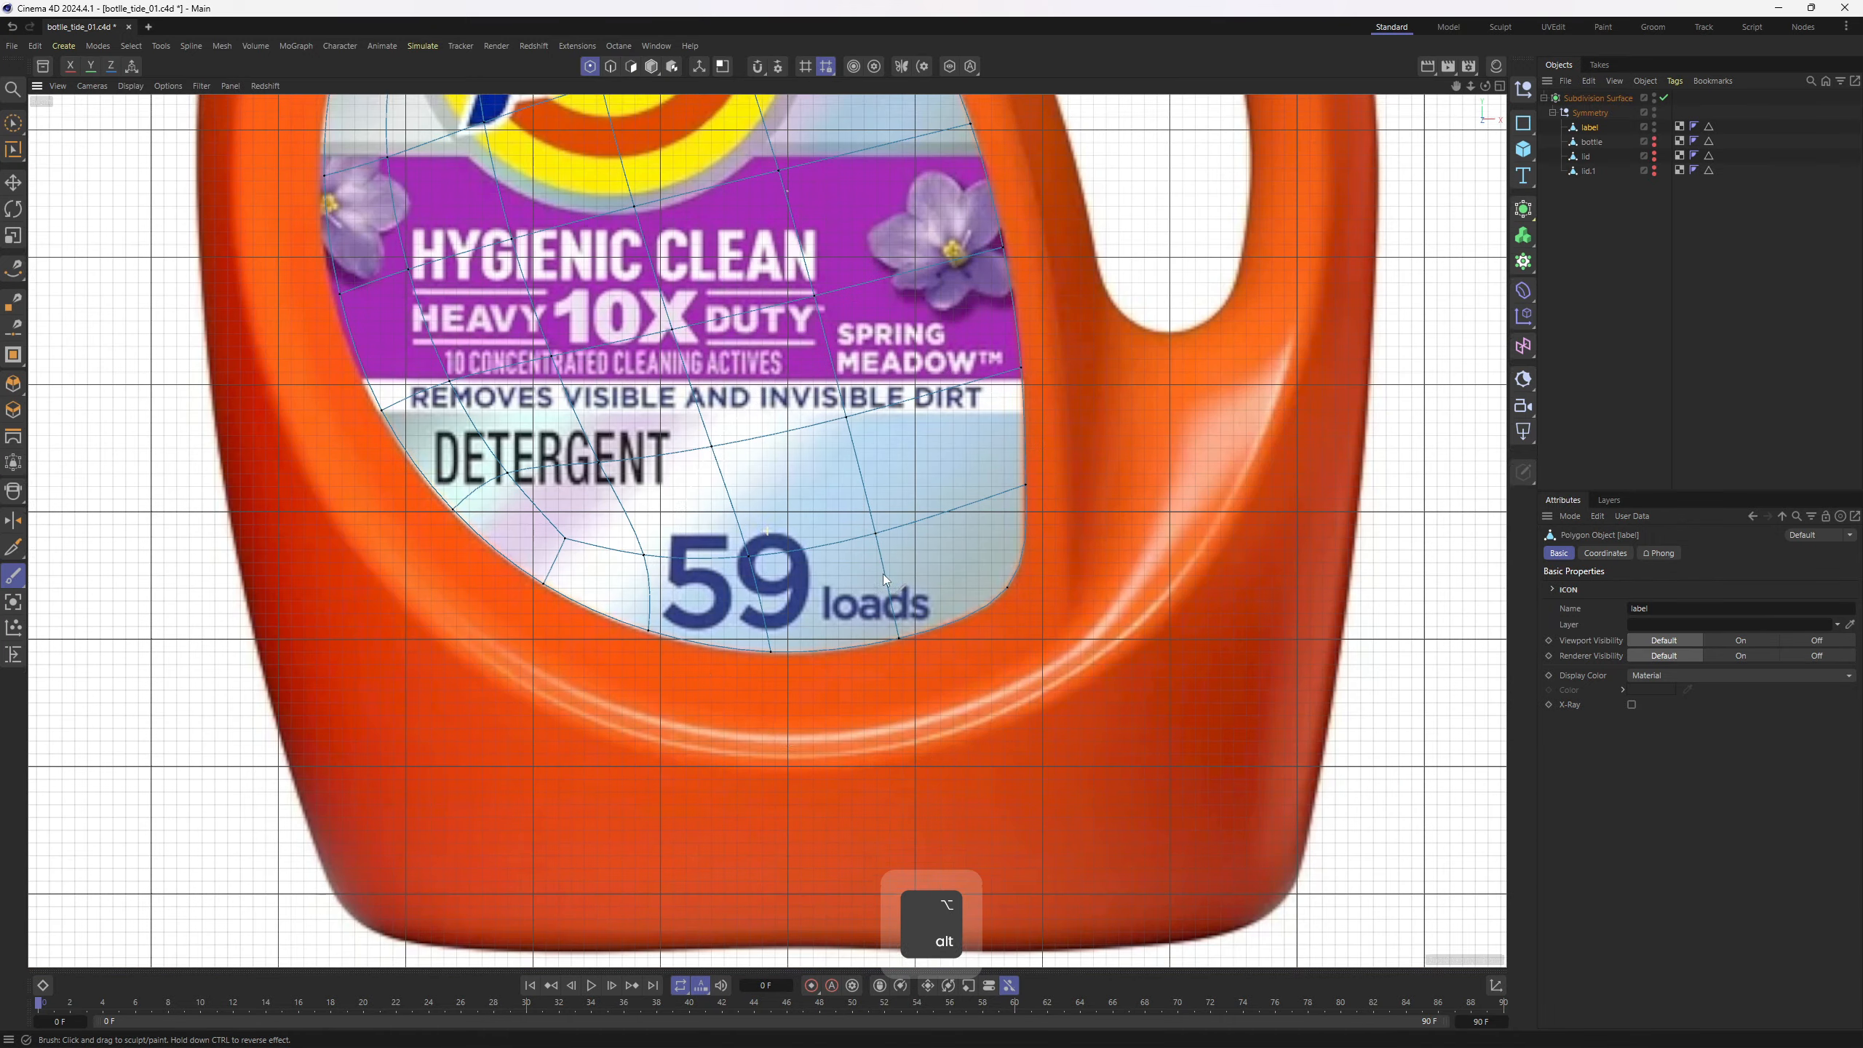
pyautogui.keyDown('alt'); pyautogui.moveTo(882, 574); pyautogui.dragTo(796, 703, button='middle'); pyautogui.keyUp('alt')
pyautogui.keyDown('alt'); pyautogui.moveTo(583, 624); pyautogui.dragTo(405, 694, button='middle'); pyautogui.keyUp('alt')
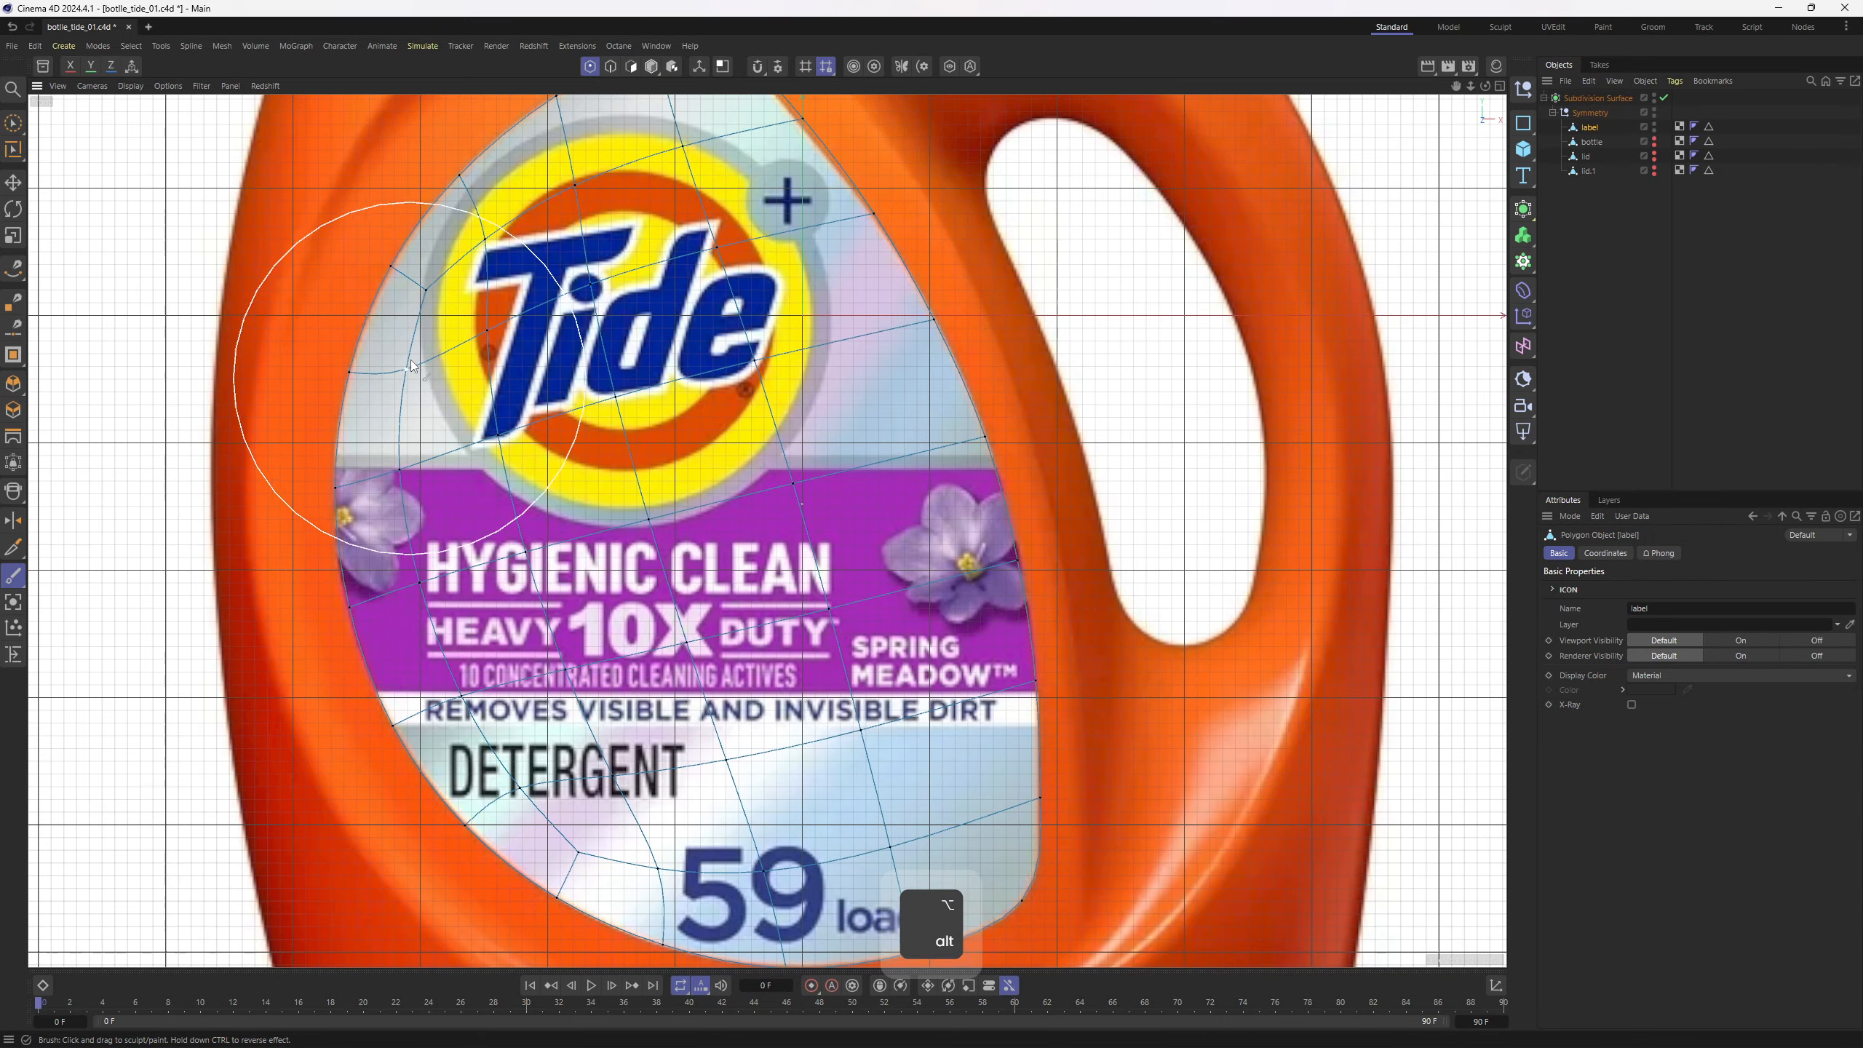
pyautogui.keyDown('alt'); pyautogui.moveTo(383, 333); pyautogui.dragTo(316, 488, button='middle'); pyautogui.keyUp('alt')
pyautogui.moveTo(717, 332)
pyautogui.keyDown('alt'); pyautogui.mouseDown(button='middle')
pyautogui.moveTo(853, 589)
pyautogui.moveTo(457, 376)
pyautogui.mouseUp(button='middle'); pyautogui.keyUp('alt')
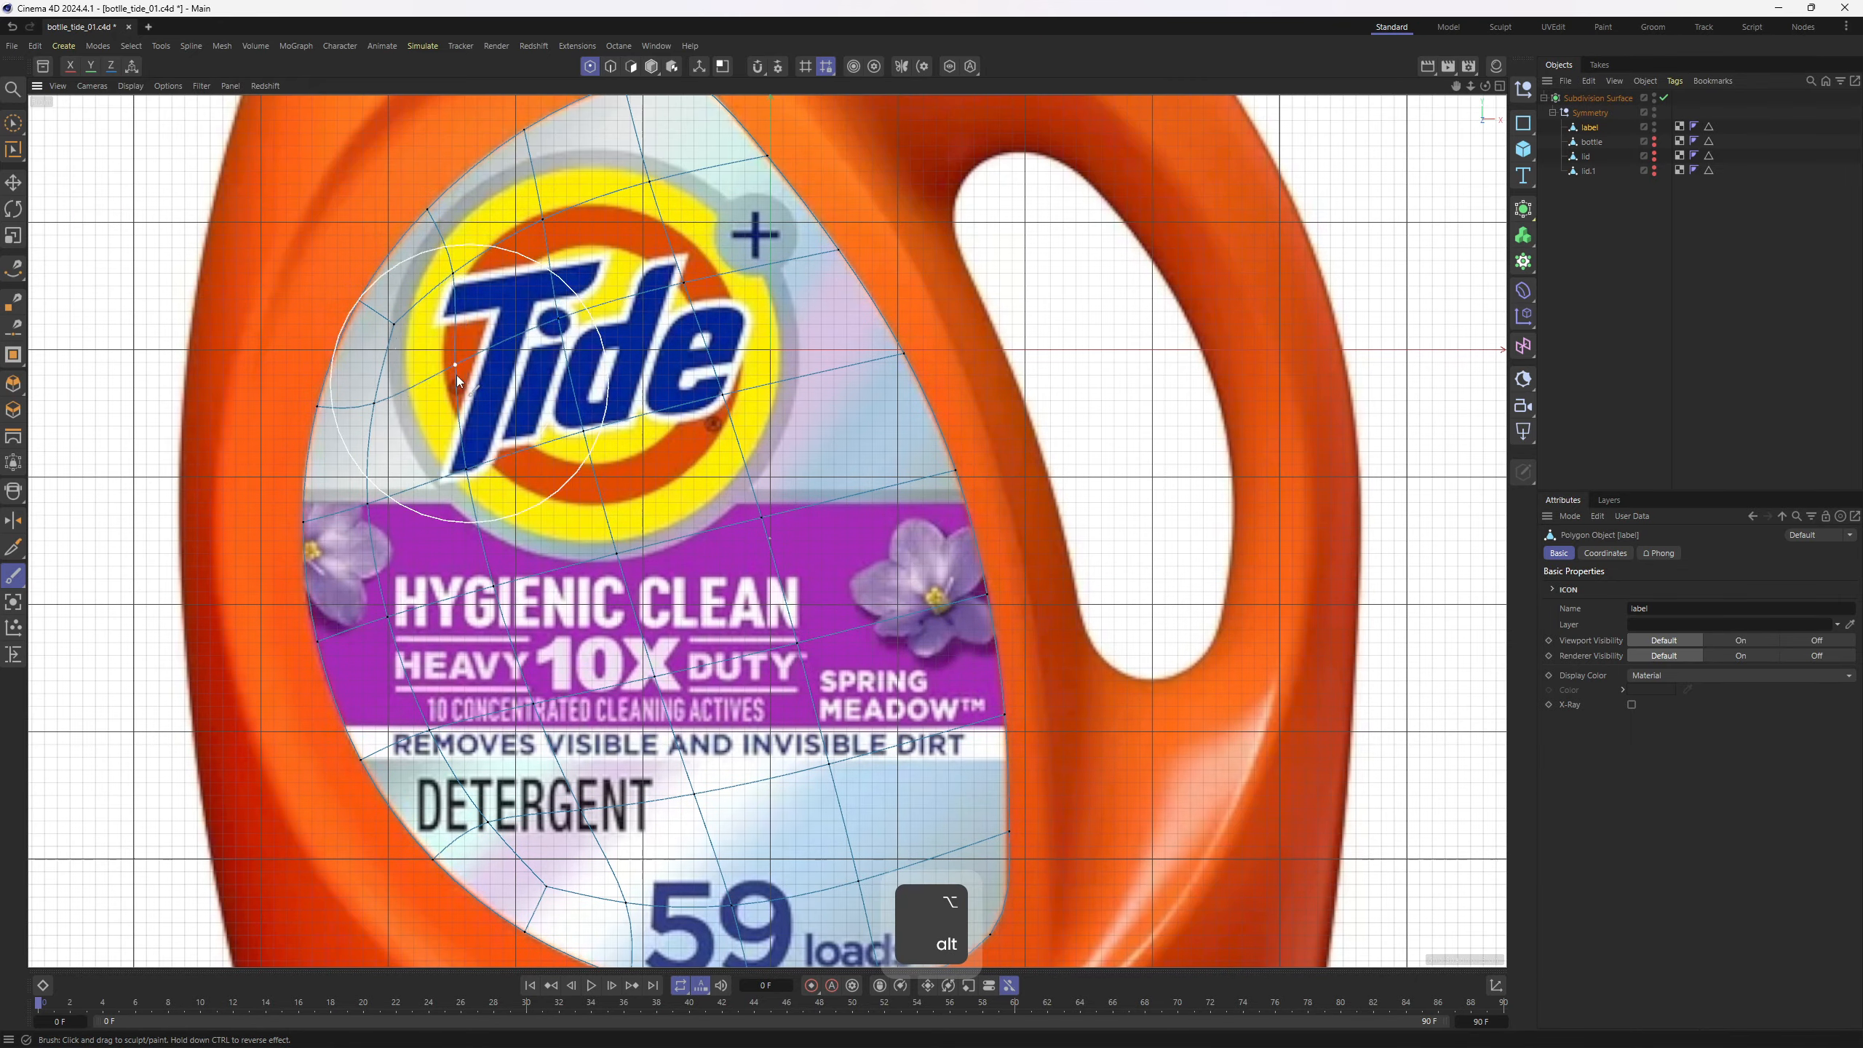
pyautogui.keyDown('alt'); pyautogui.keyDown('shift'); pyautogui.scroll(-2, 533, 503); pyautogui.keyUp('shift'); pyautogui.keyUp('alt')
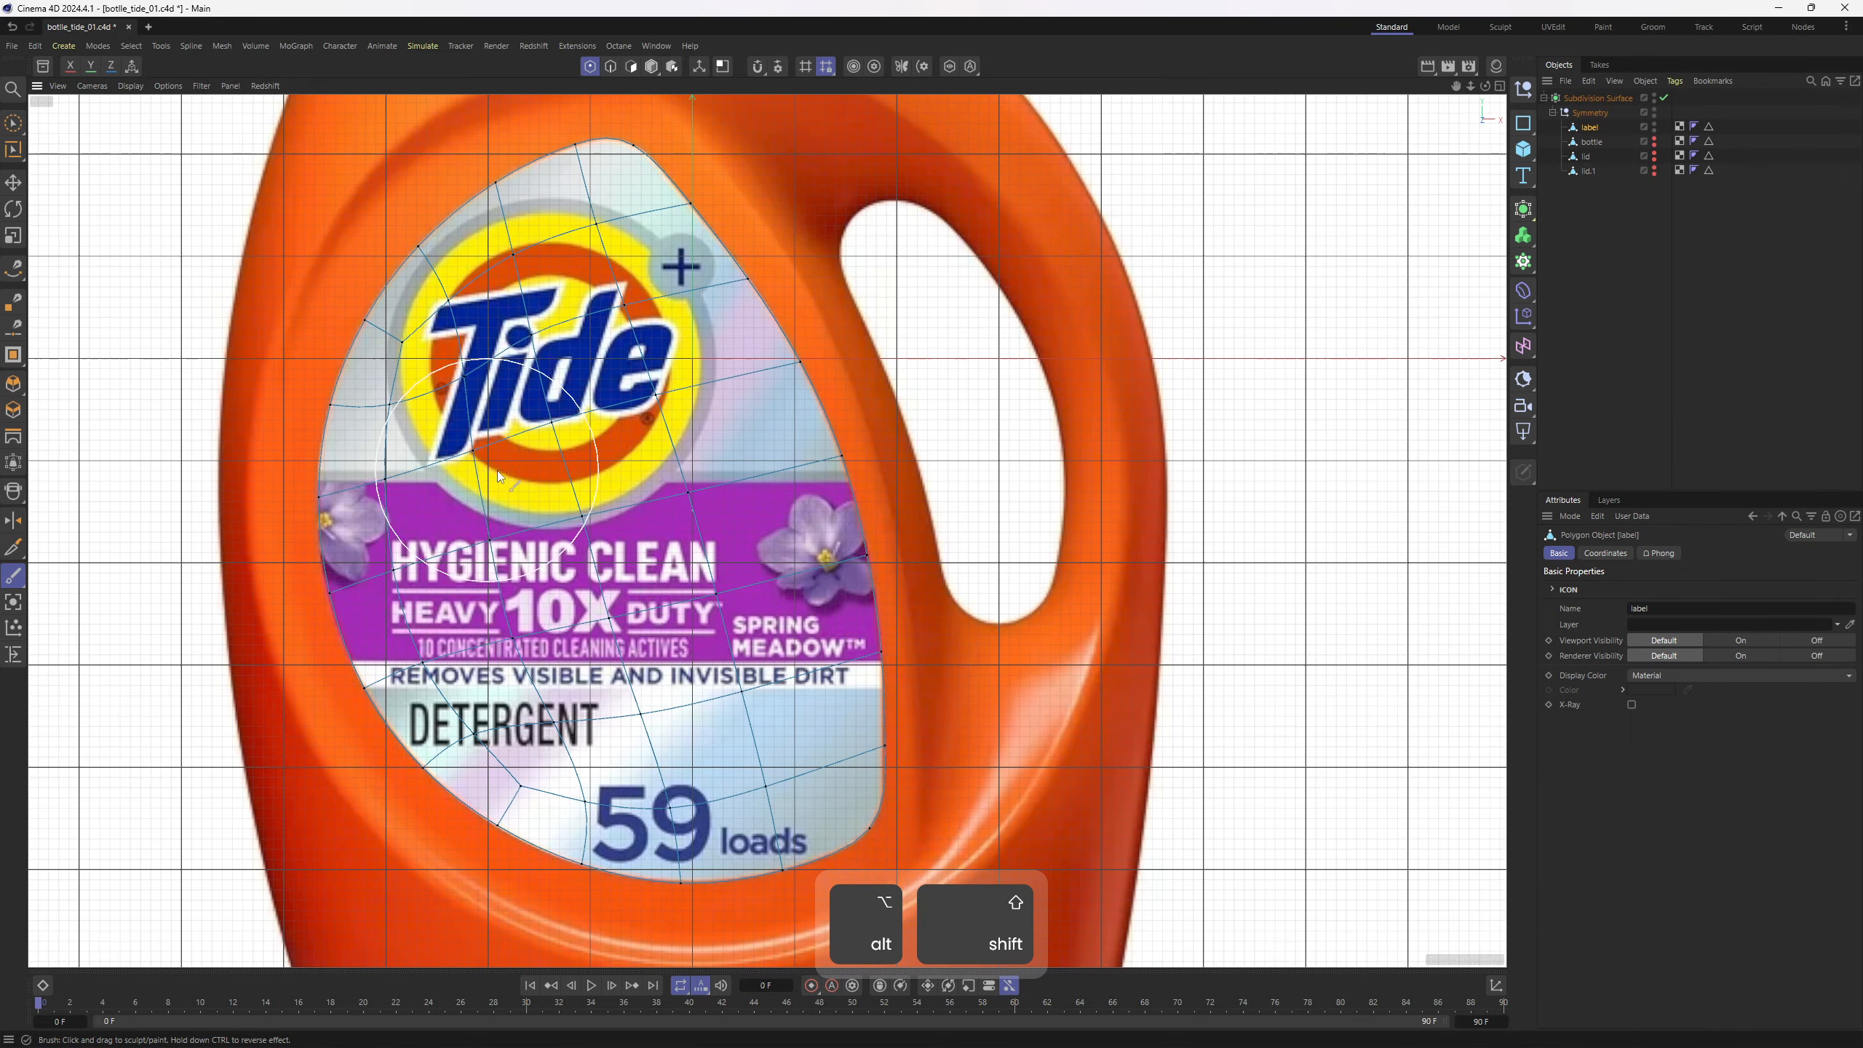
pyautogui.moveTo(674, 537); pyautogui.dragTo(736, 879)
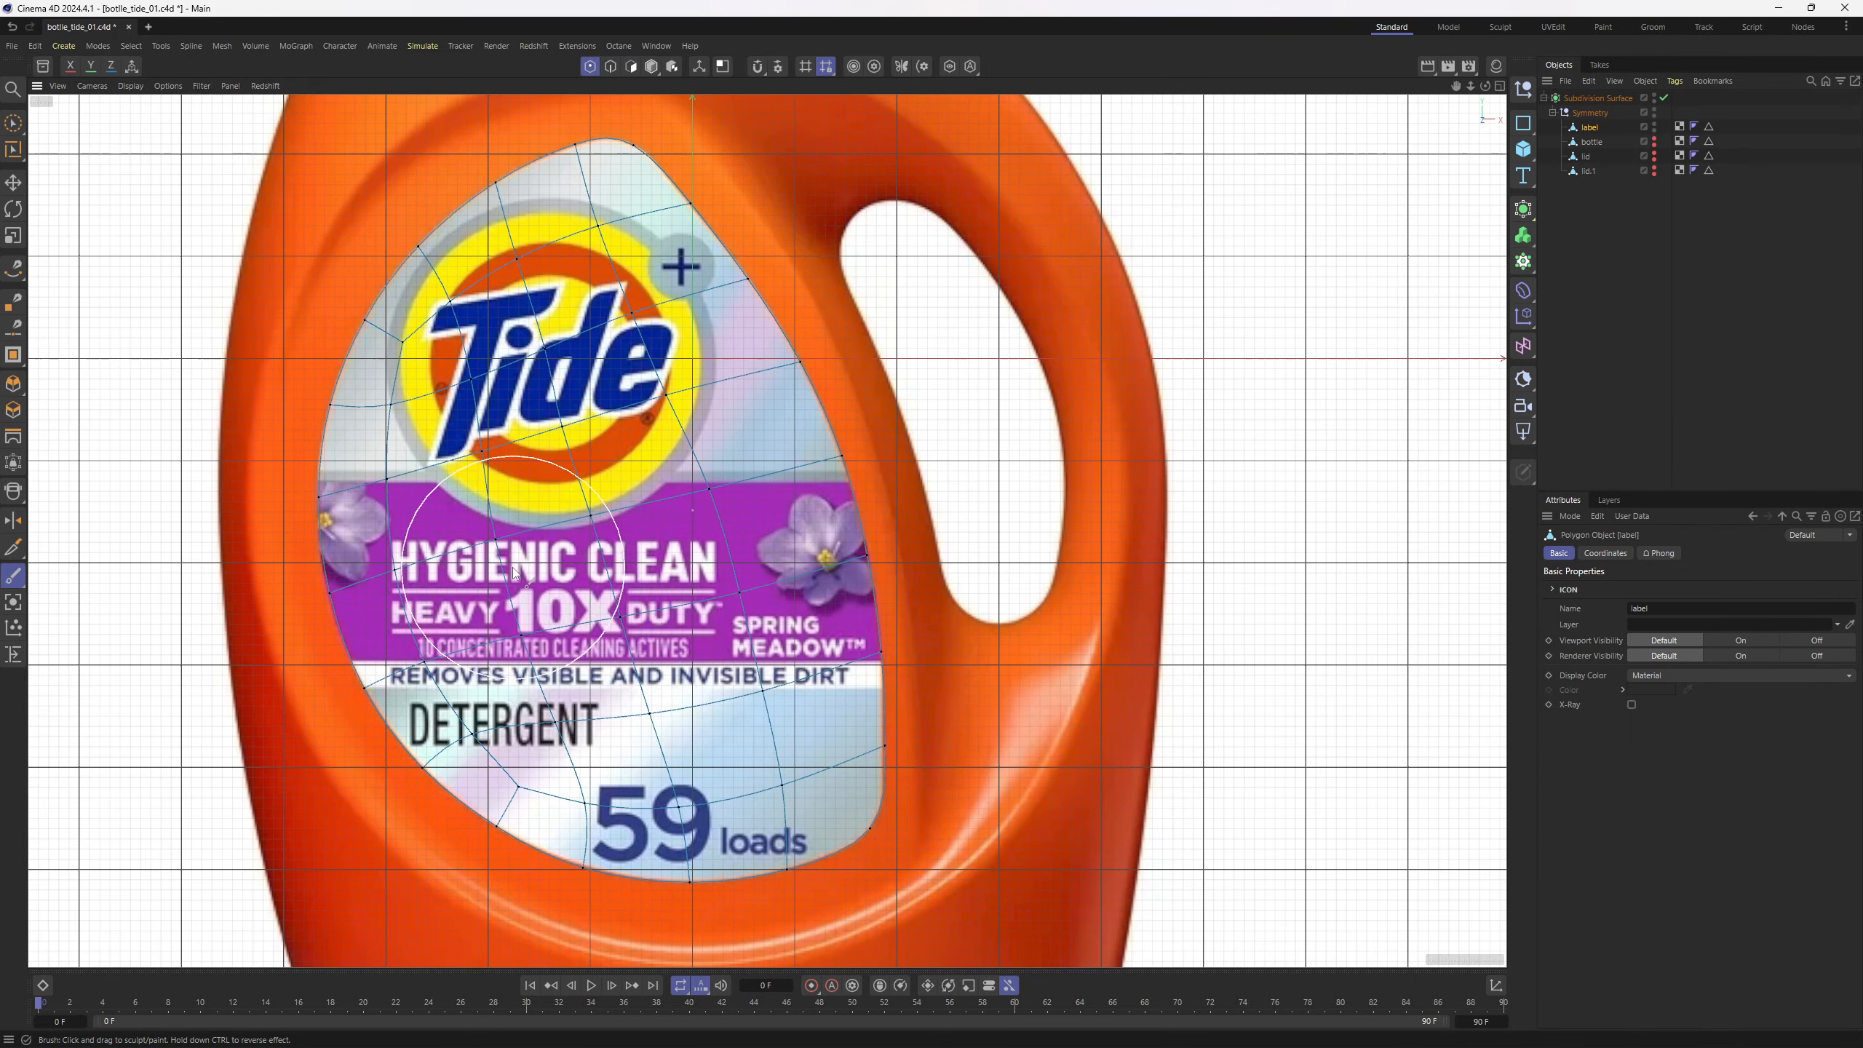
# Return to the perspective view and add a Shrink Wrap deformer as a child of the label object
pyautogui.moveTo(514, 411)
pyautogui.keyDown('alt'); pyautogui.mouseDown()
pyautogui.moveTo(865, 487)
pyautogui.moveTo(836, 504)
pyautogui.moveTo(617, 496)
pyautogui.moveTo(574, 578)
pyautogui.moveTo(940, 505)
pyautogui.moveTo(1048, 312)
pyautogui.mouseUp(); pyautogui.keyUp('alt')
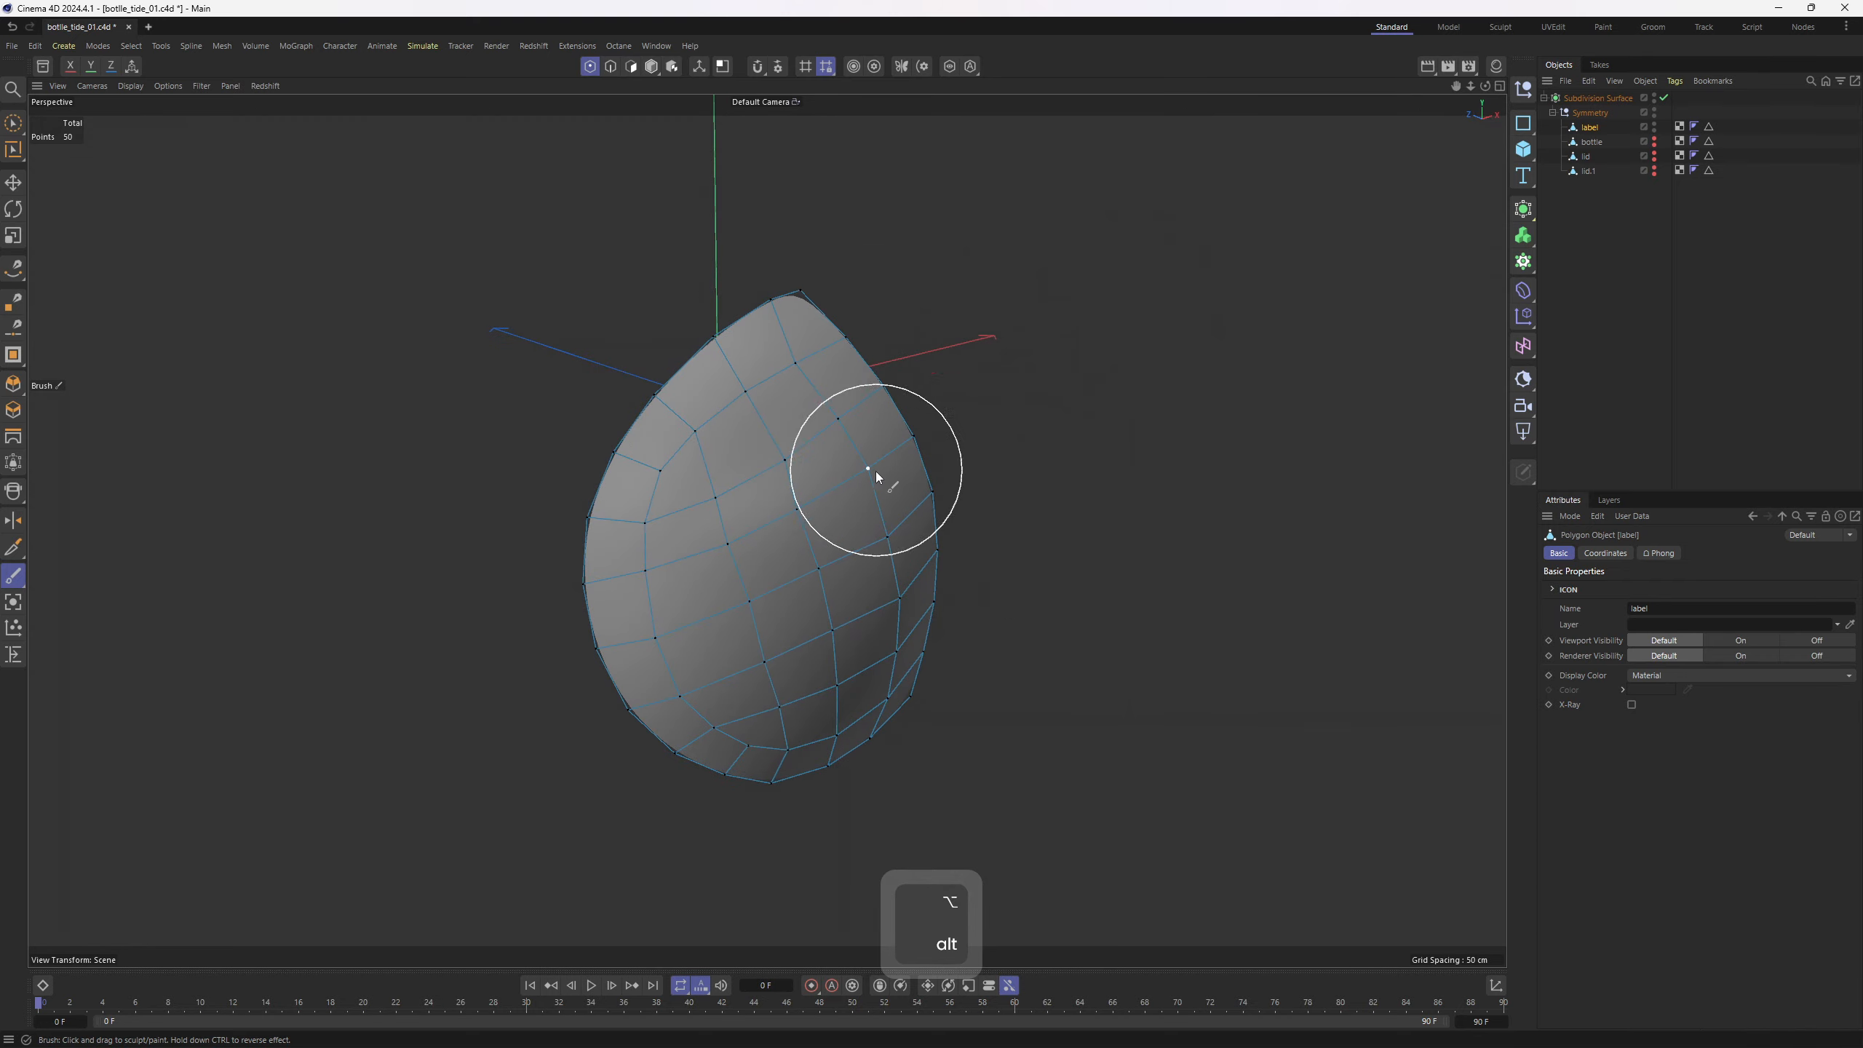
pyautogui.press('4')
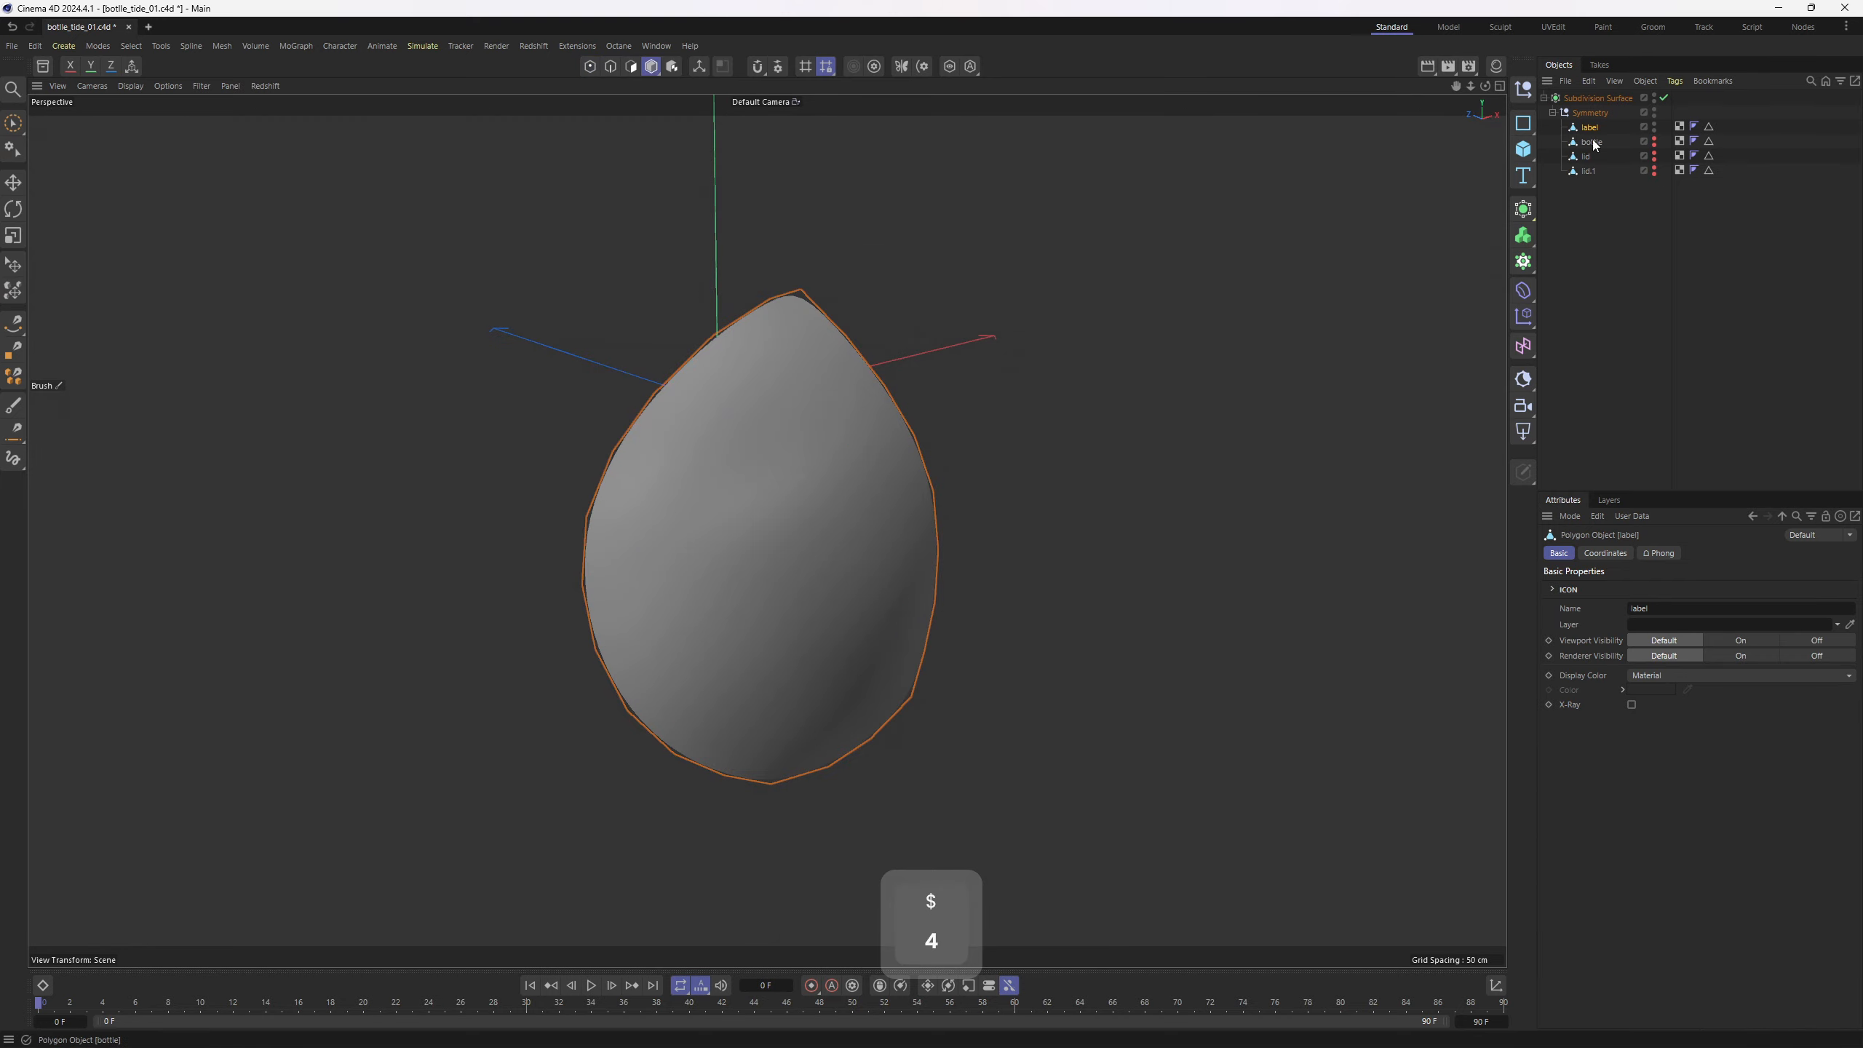
pyautogui.keyDown('shift'); pyautogui.click(1523, 290); pyautogui.keyUp('shift')
pyautogui.keyDown('shift'); pyautogui.click(1703, 534); pyautogui.keyUp('shift')
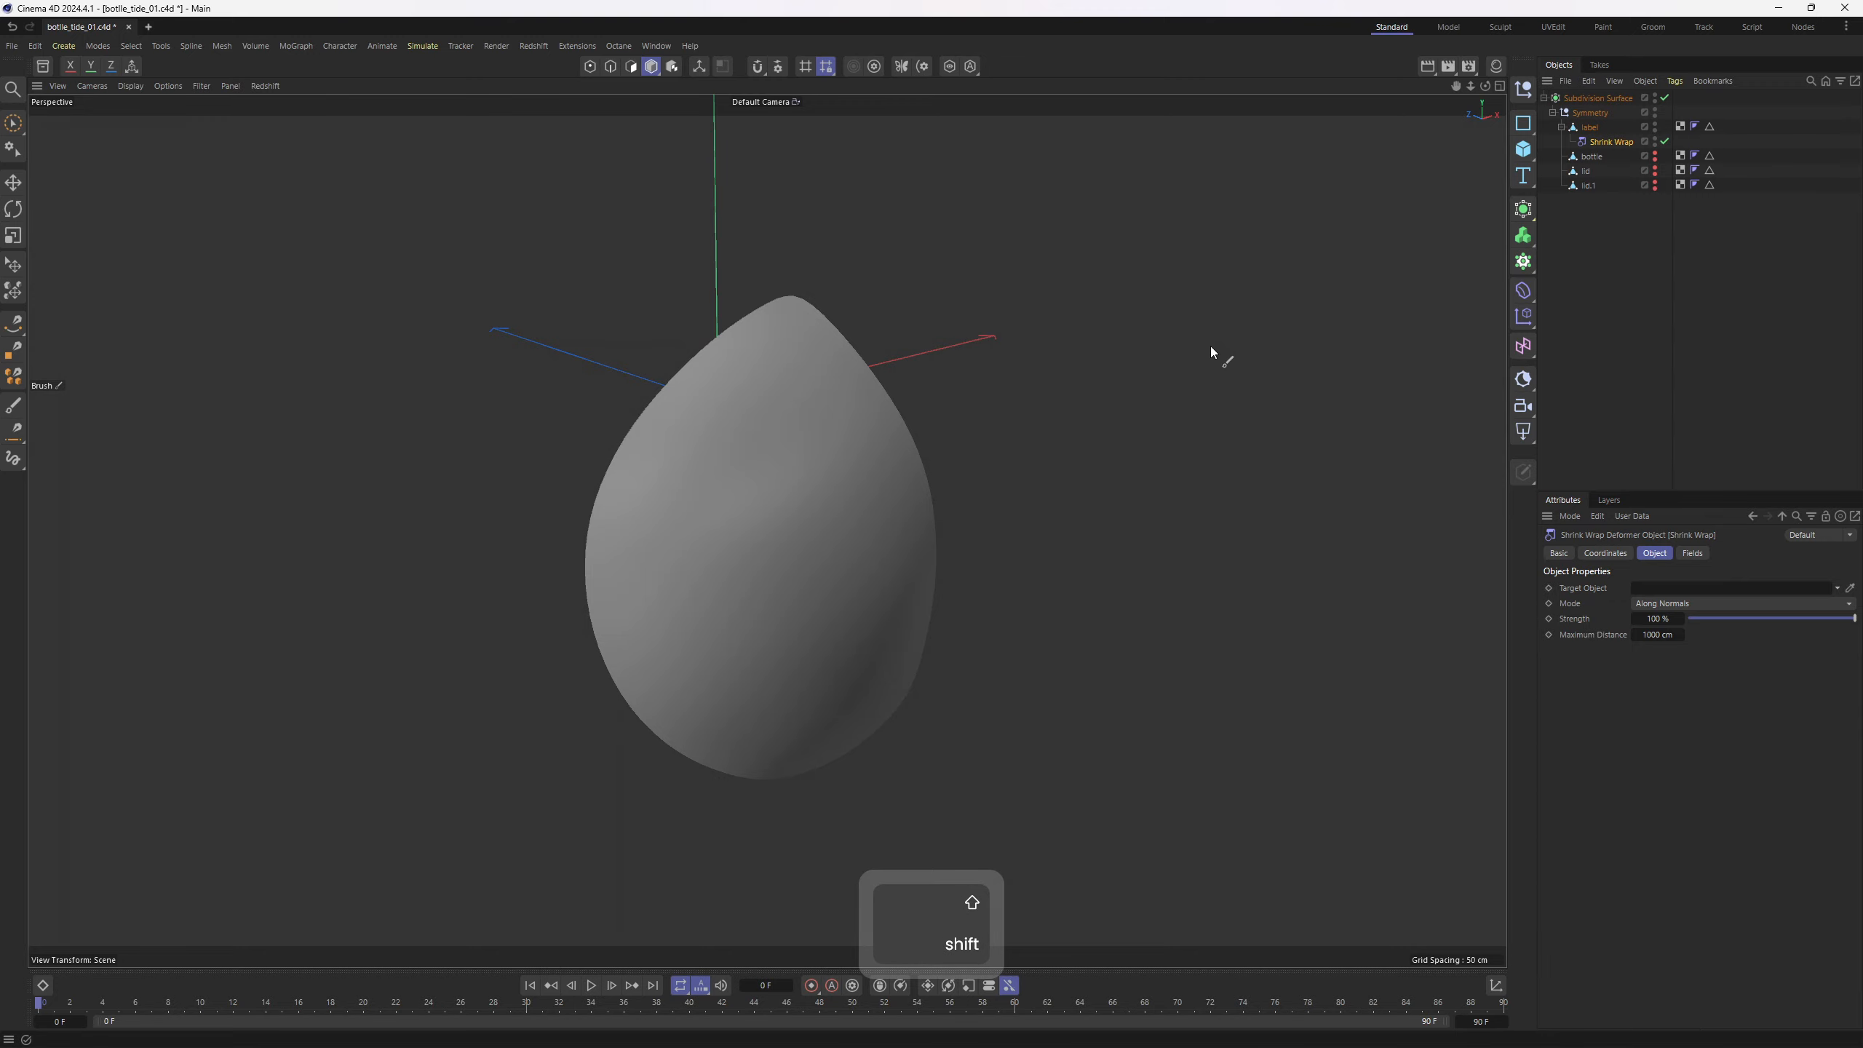
# Display the mesh lines in the viewport, assign the bottle as the Shrink Wrap target object, and toggle the deformer to compare its effect
pyautogui.press('n')
pyautogui.press('b')
pyautogui.moveTo(1658, 578); pyautogui.dragTo(1659, 589)
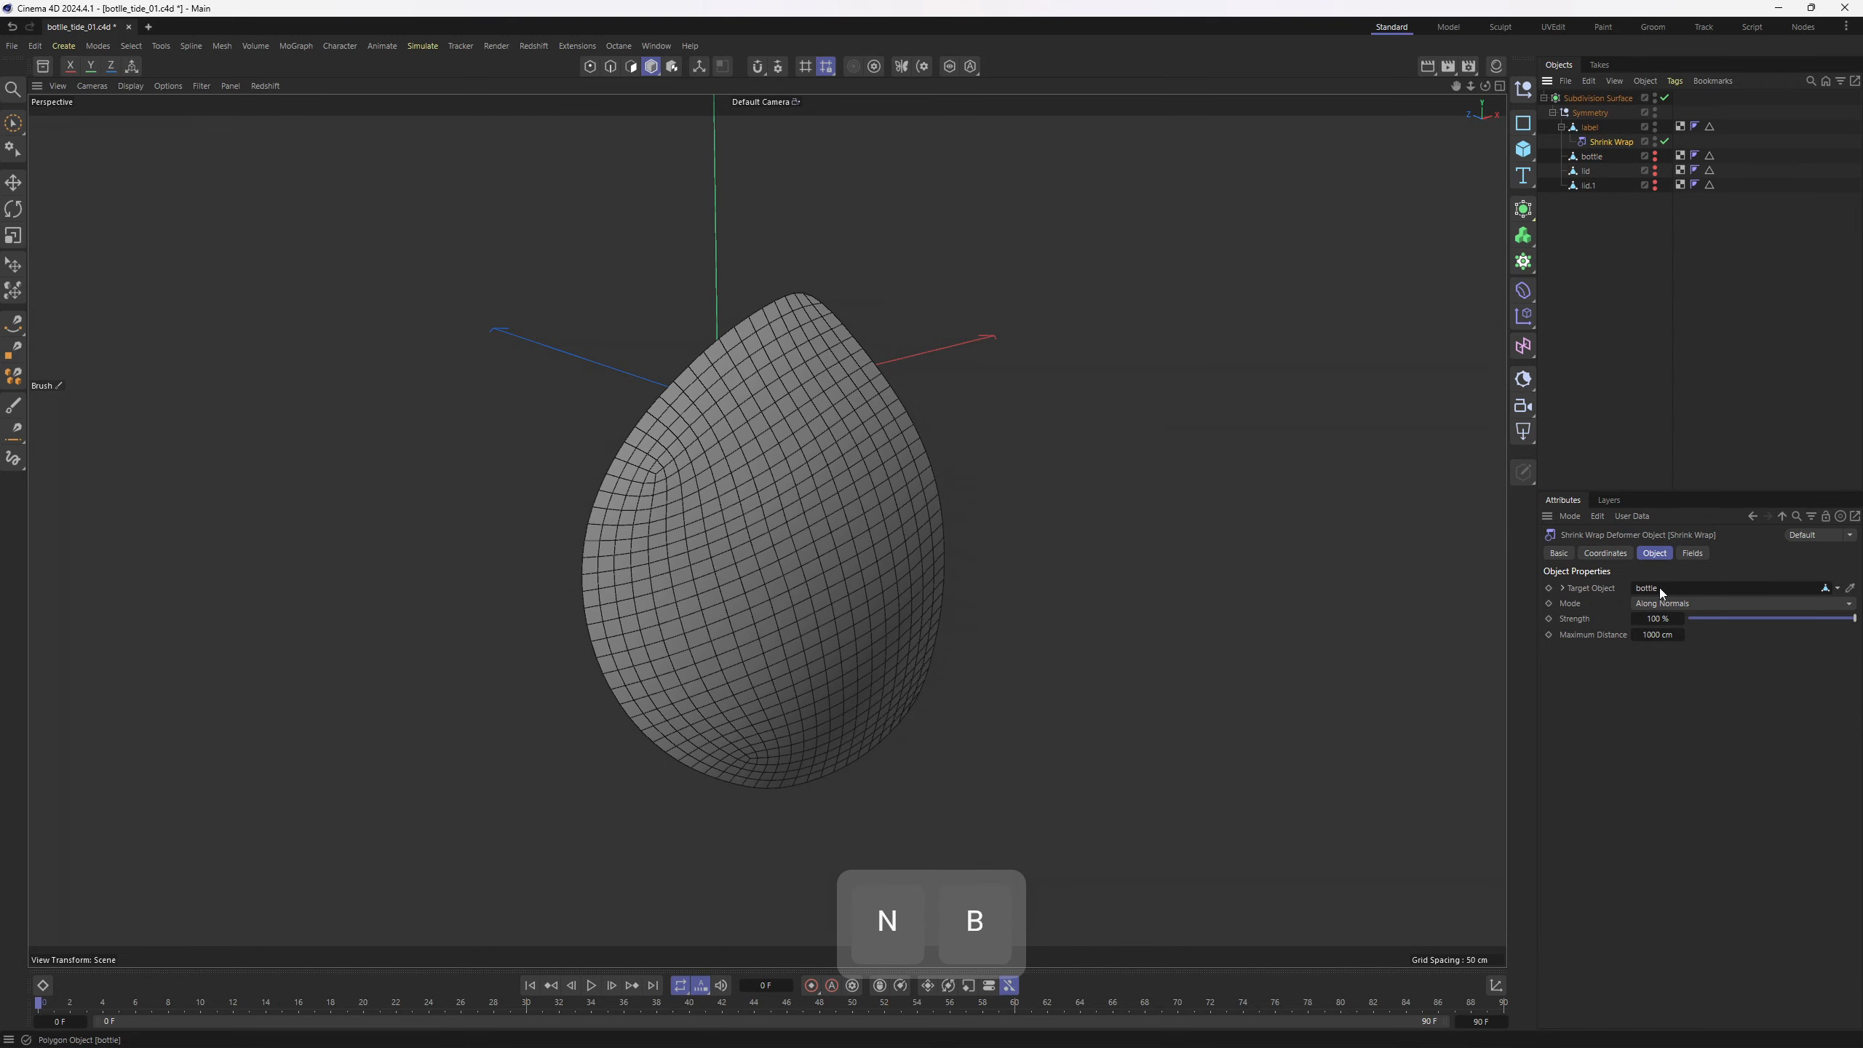
pyautogui.keyDown('alt'); pyautogui.moveTo(895, 487); pyautogui.dragTo(924, 441); pyautogui.keyUp('alt')
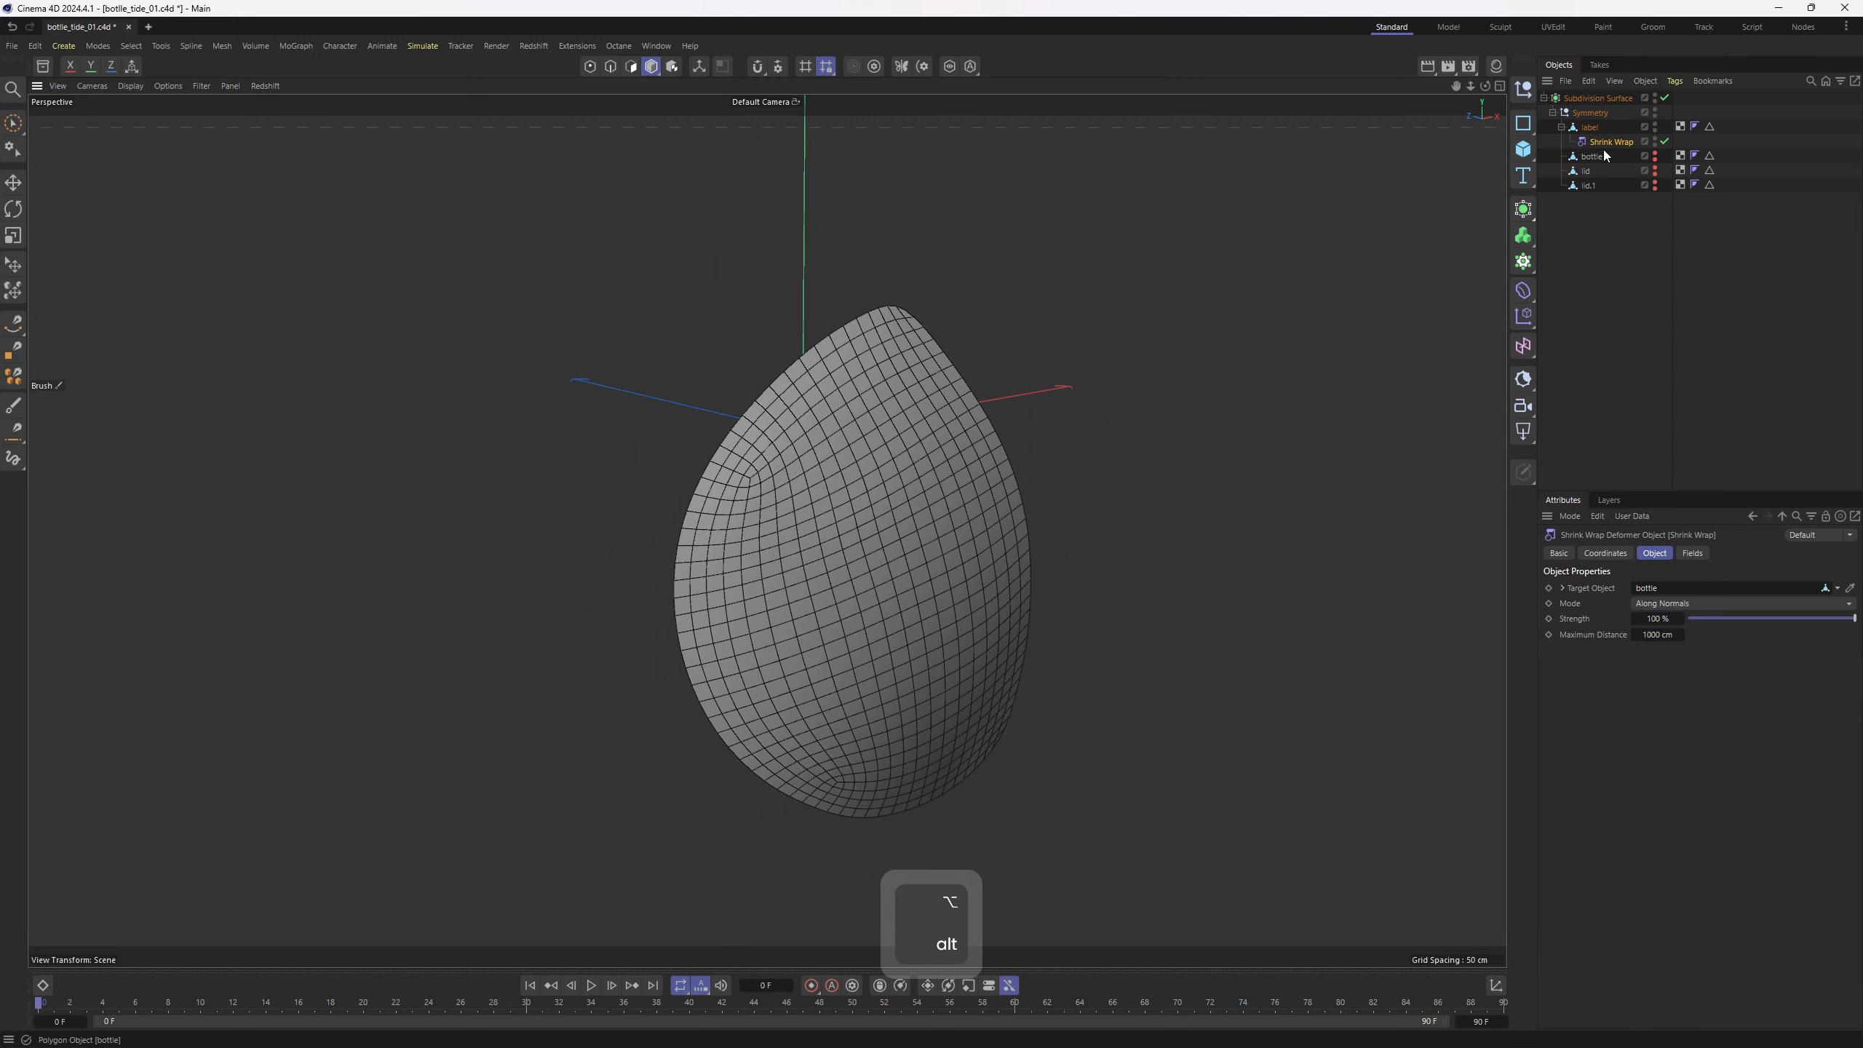
pyautogui.press('n')
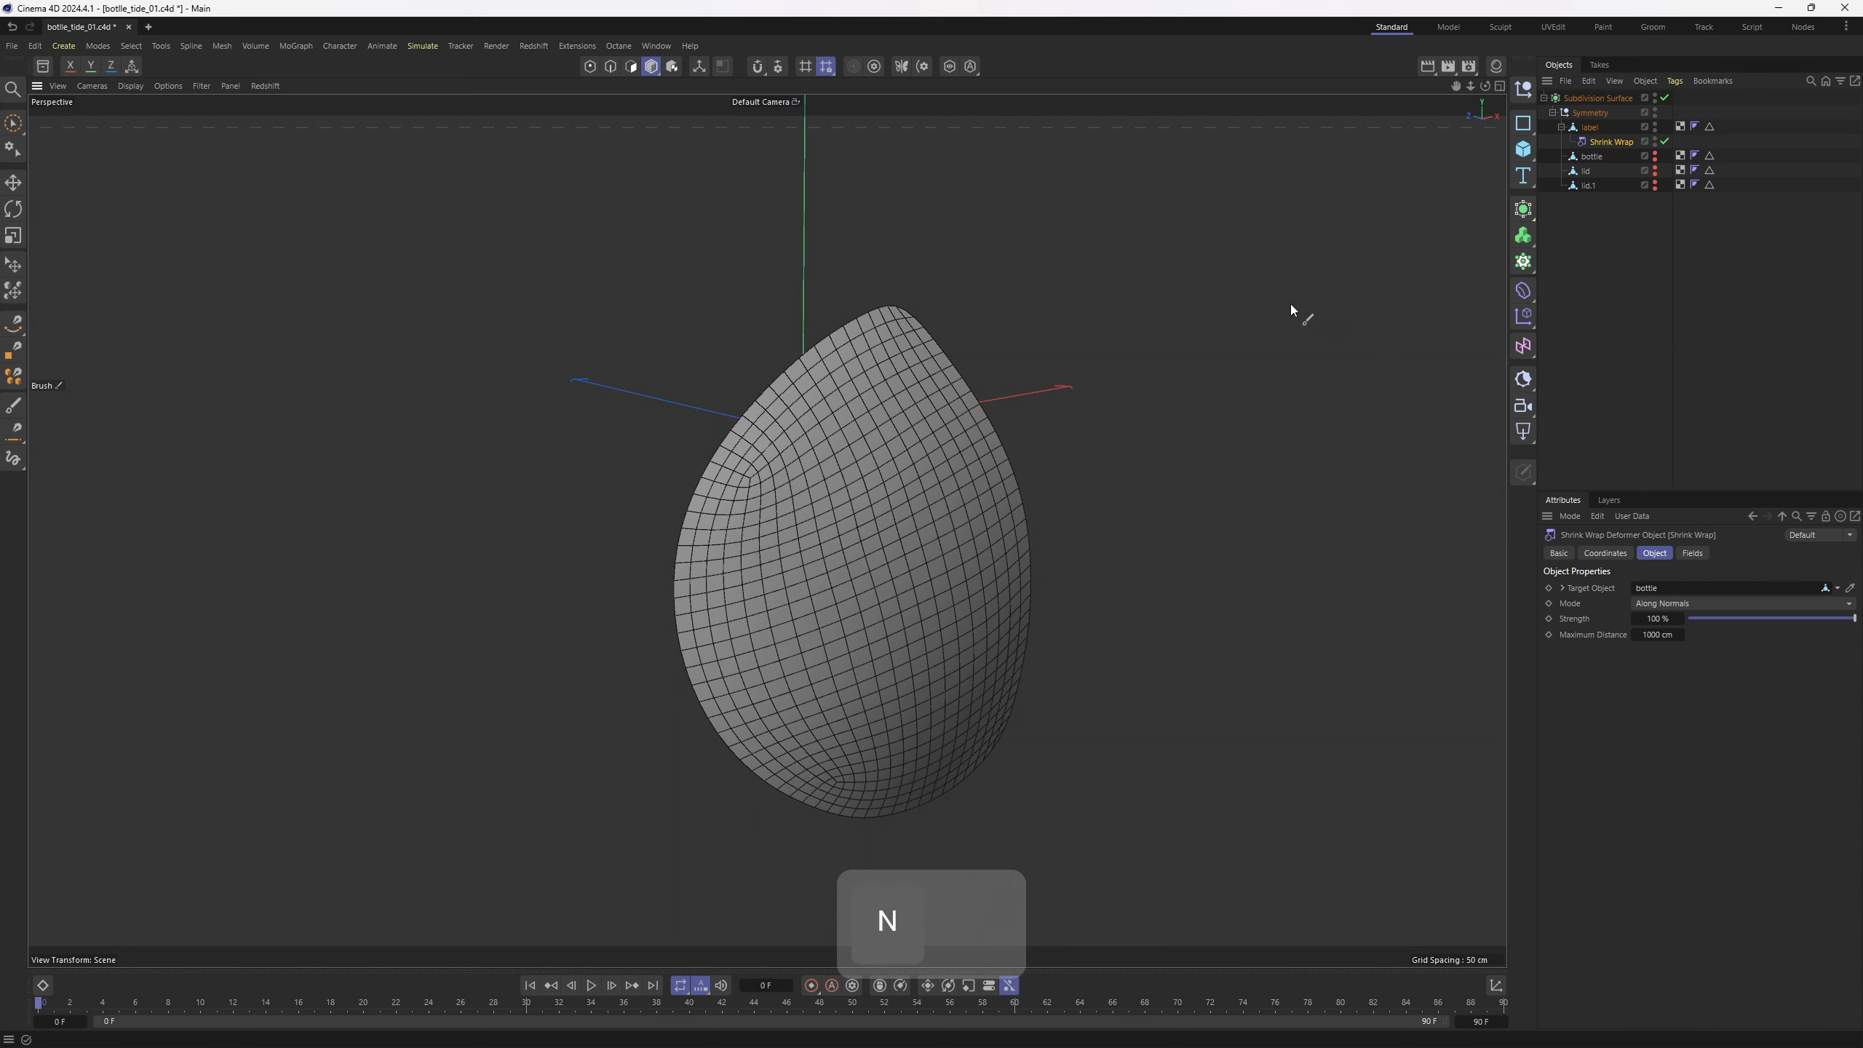
pyautogui.click(1664, 142)
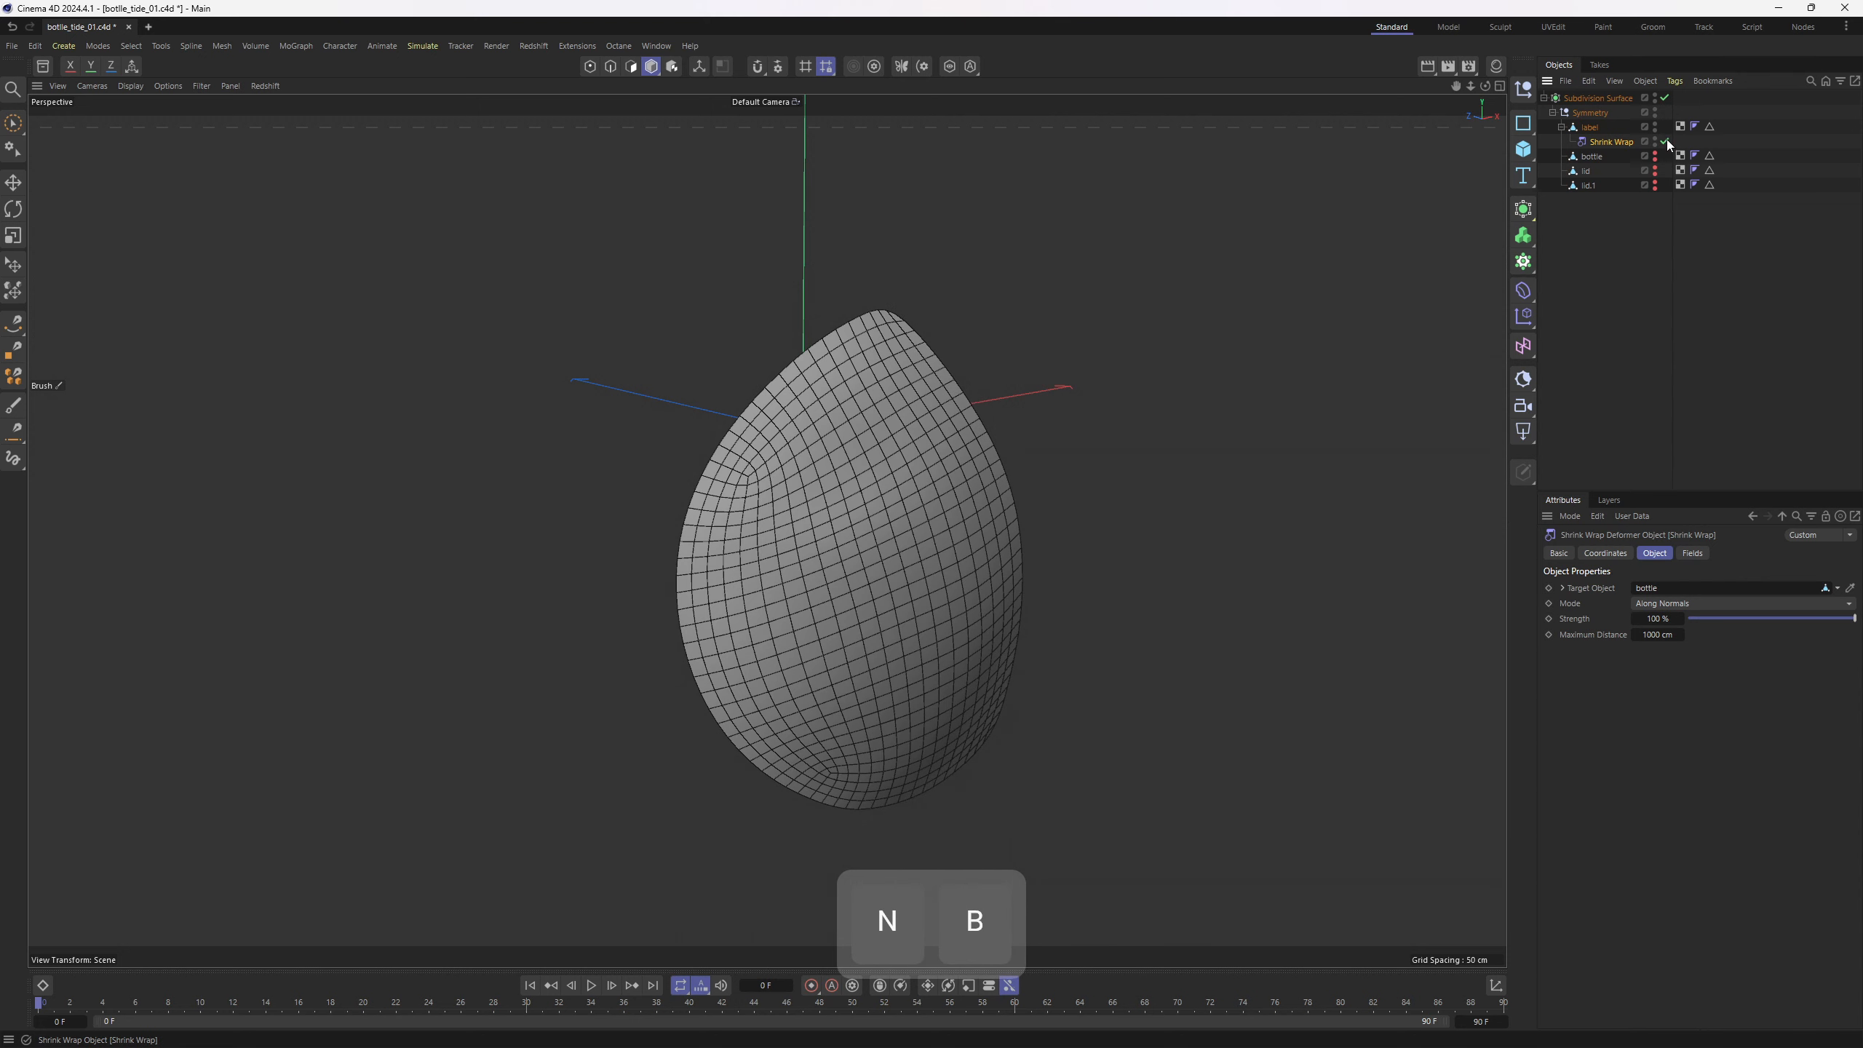
# Add a Smoothing deformer as a child of the label object, above the Shrink Wrap deformer
pyautogui.press('e')
pyautogui.click(1607, 142)
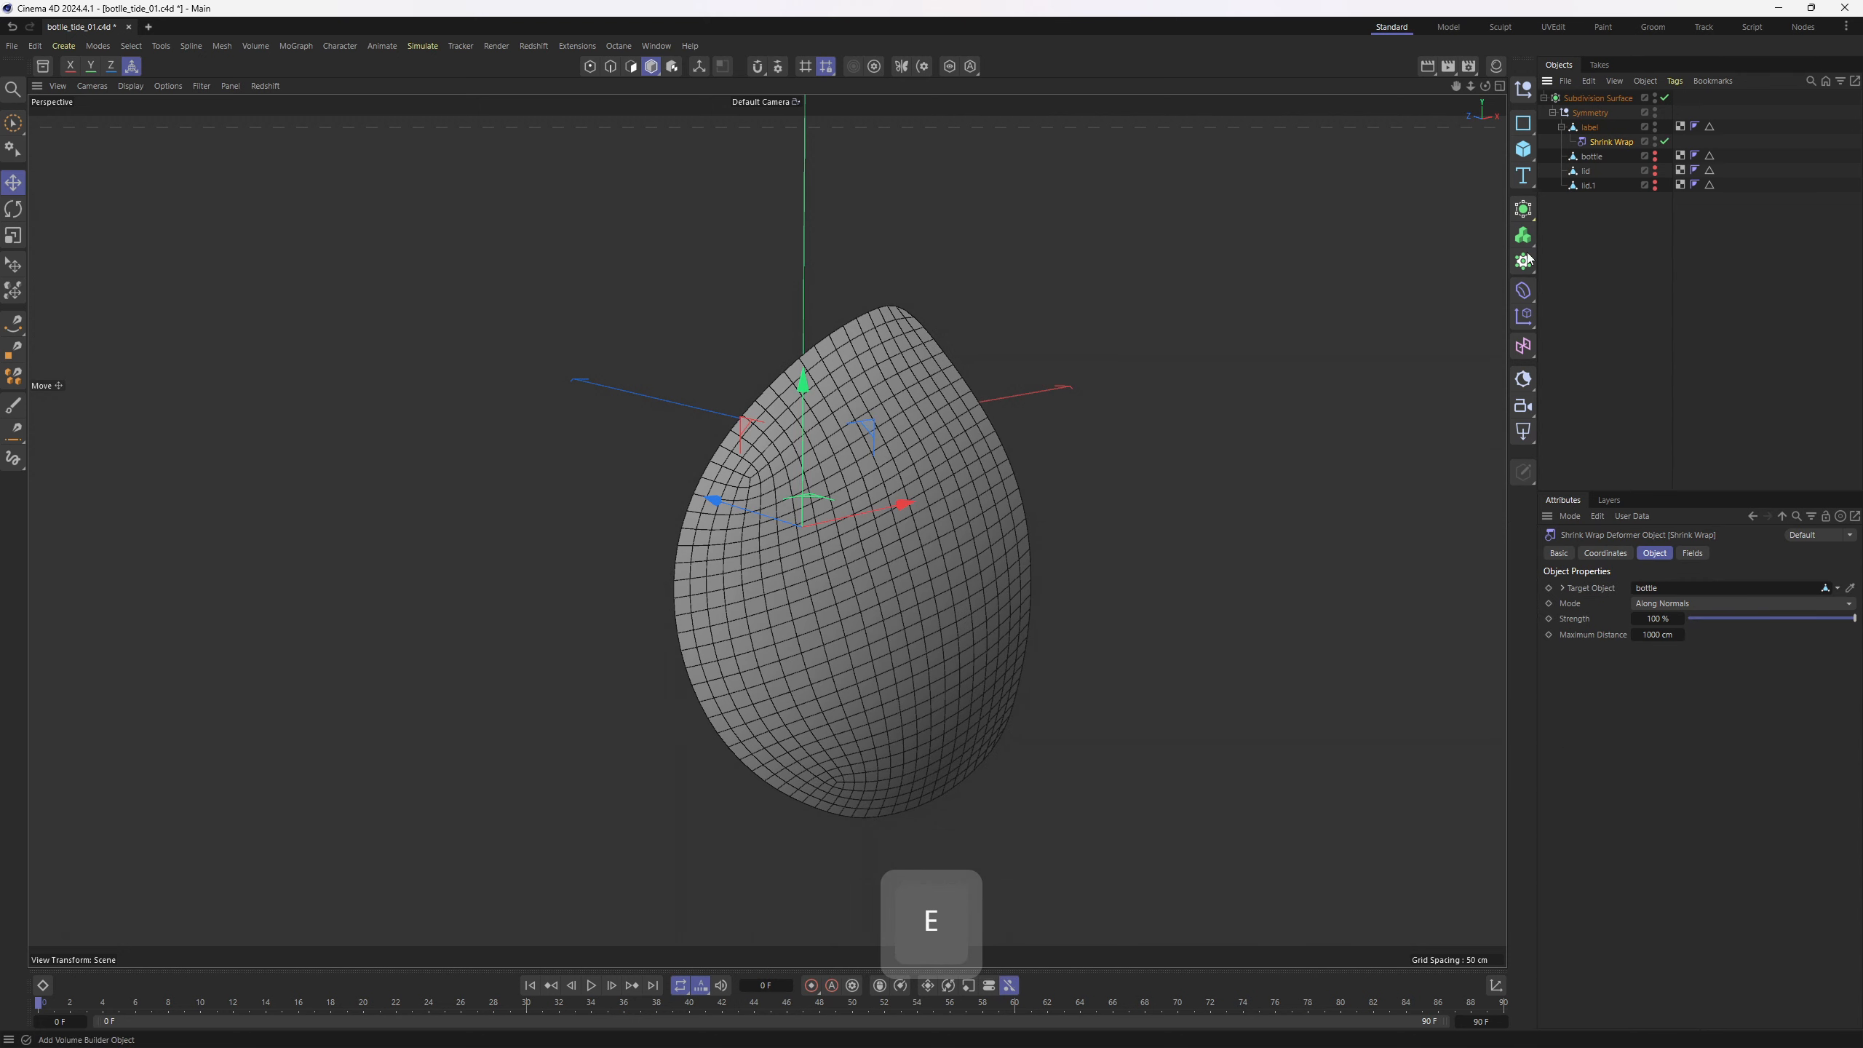
pyautogui.click(1525, 290)
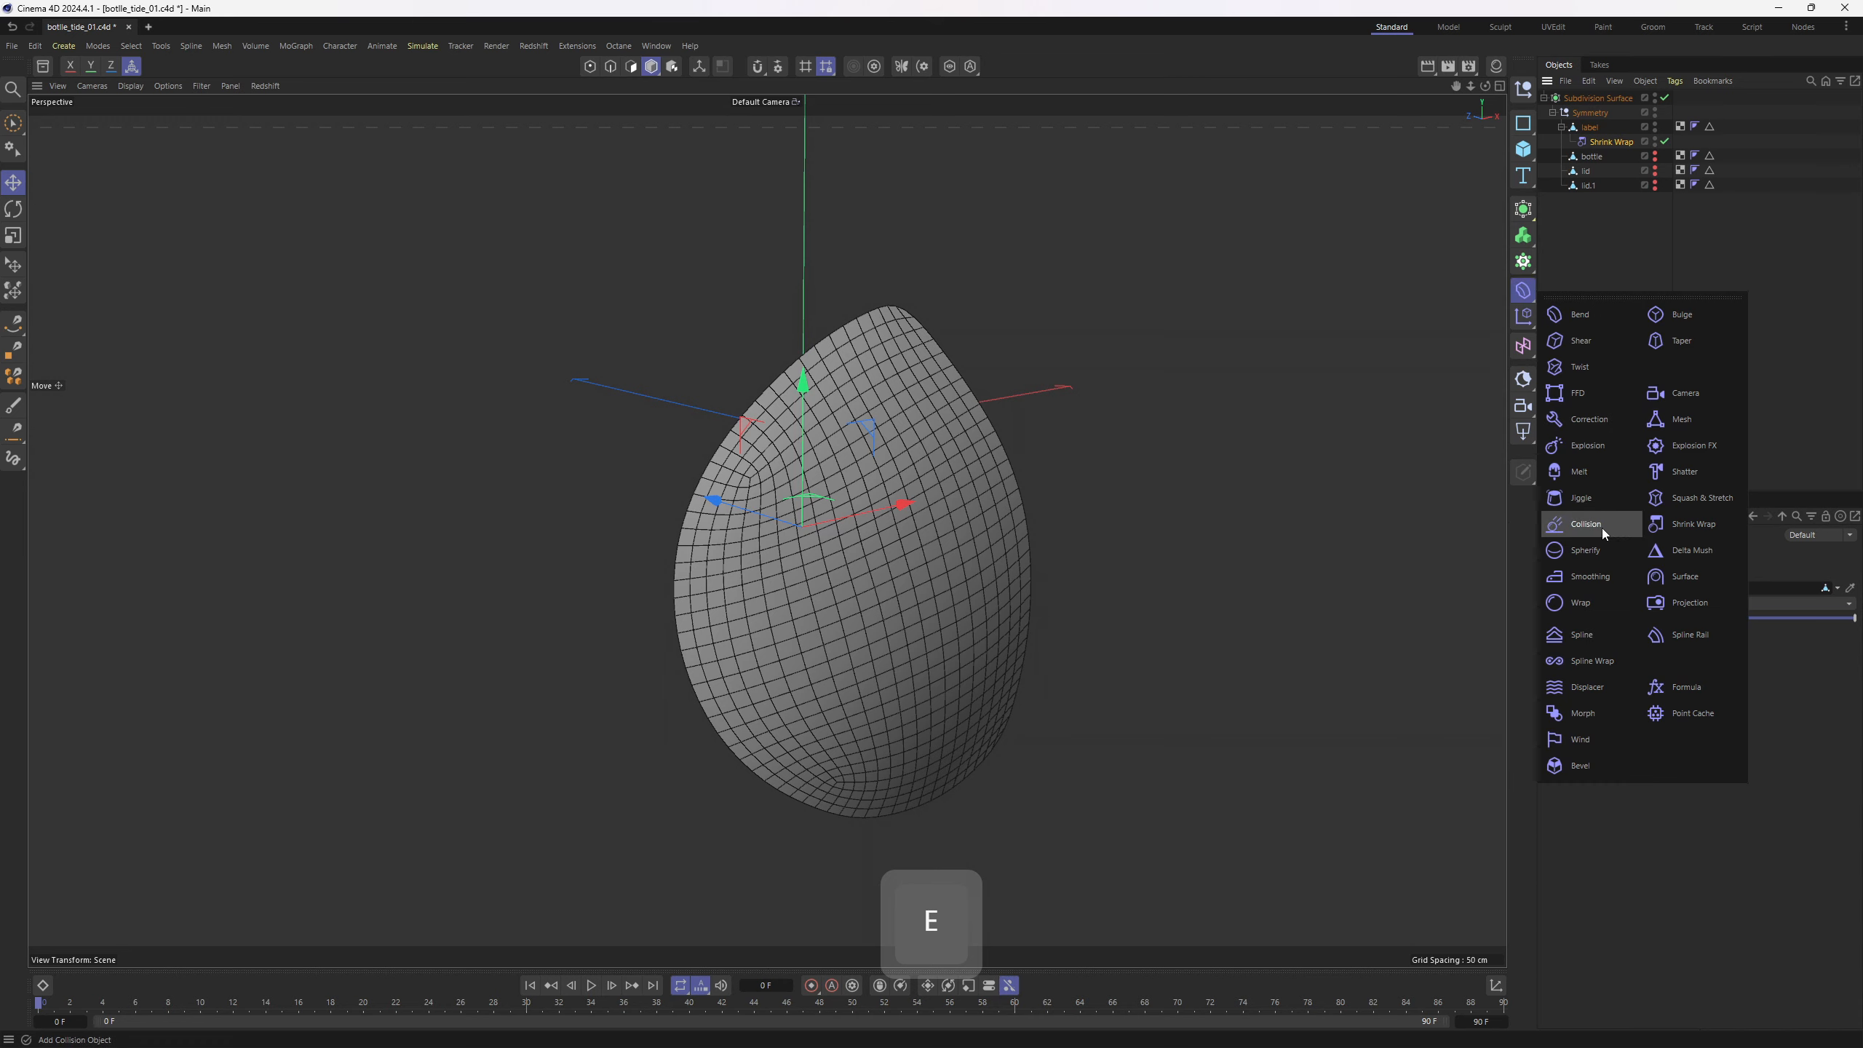
pyautogui.click(1606, 580)
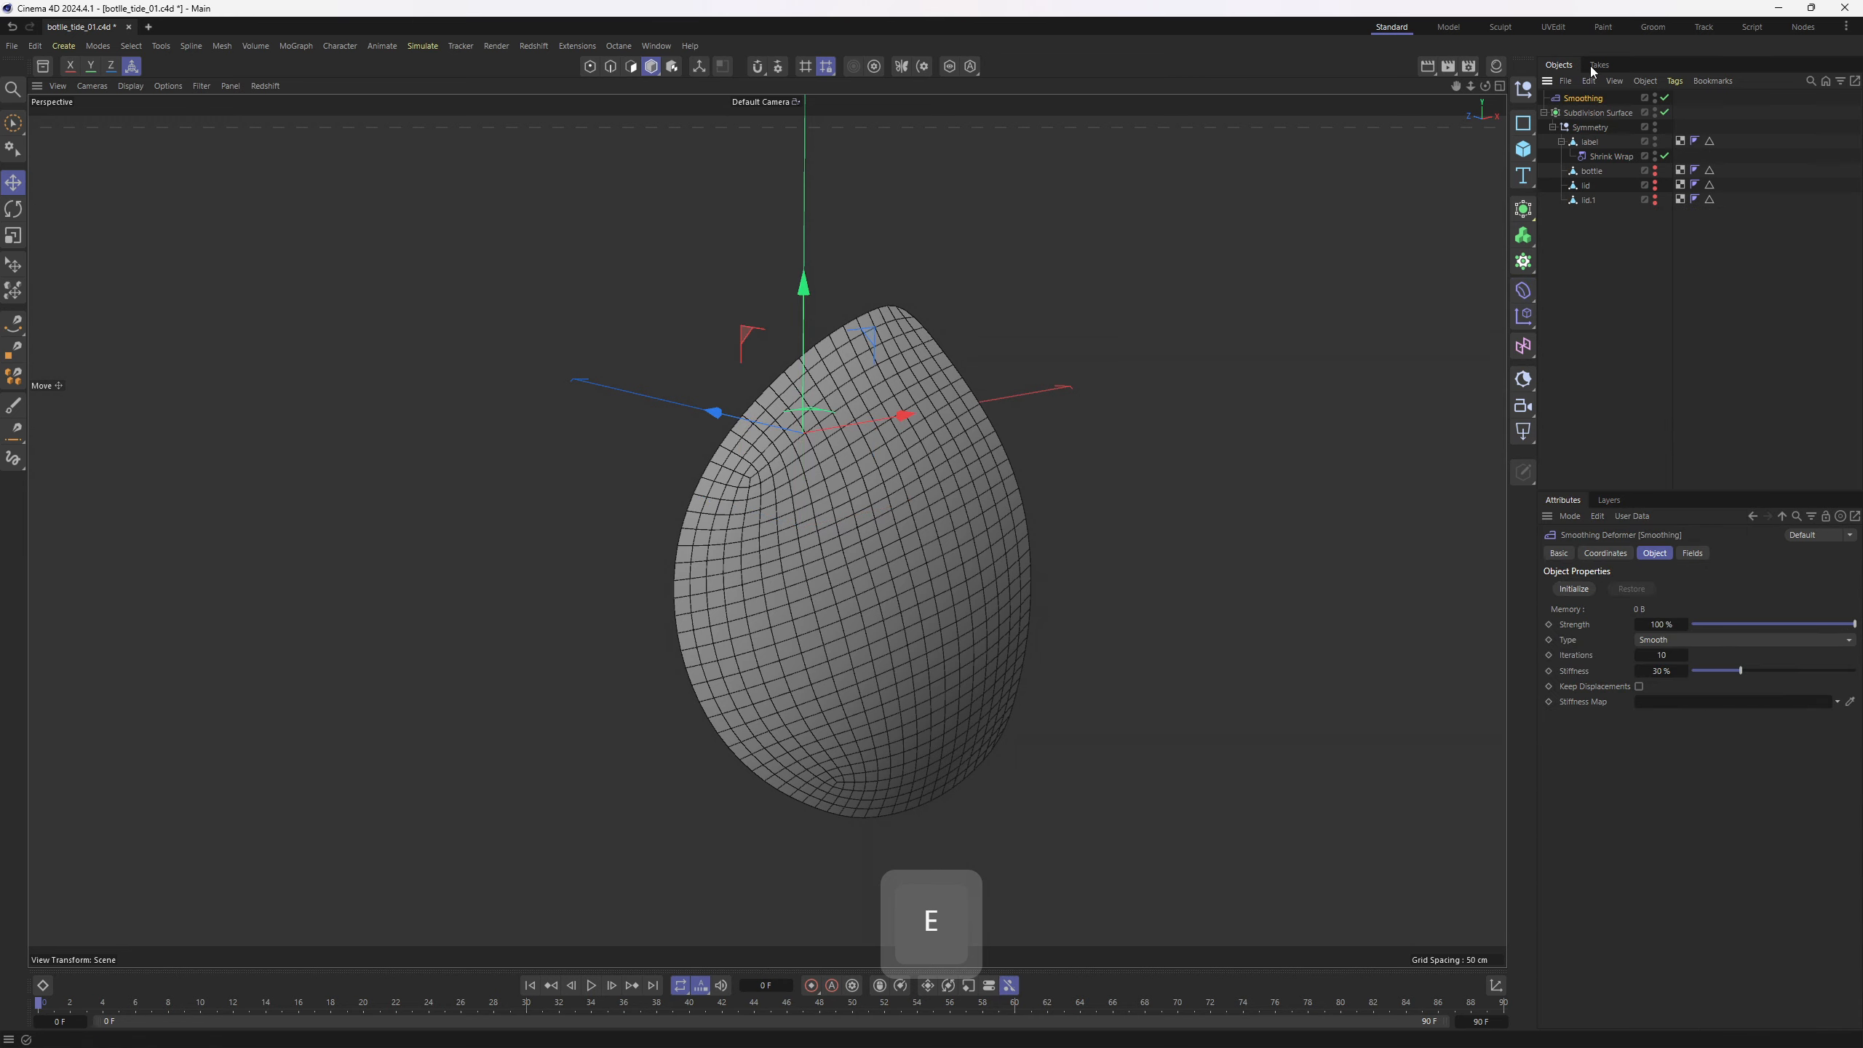
pyautogui.moveTo(1605, 154); pyautogui.dragTo(1610, 151)
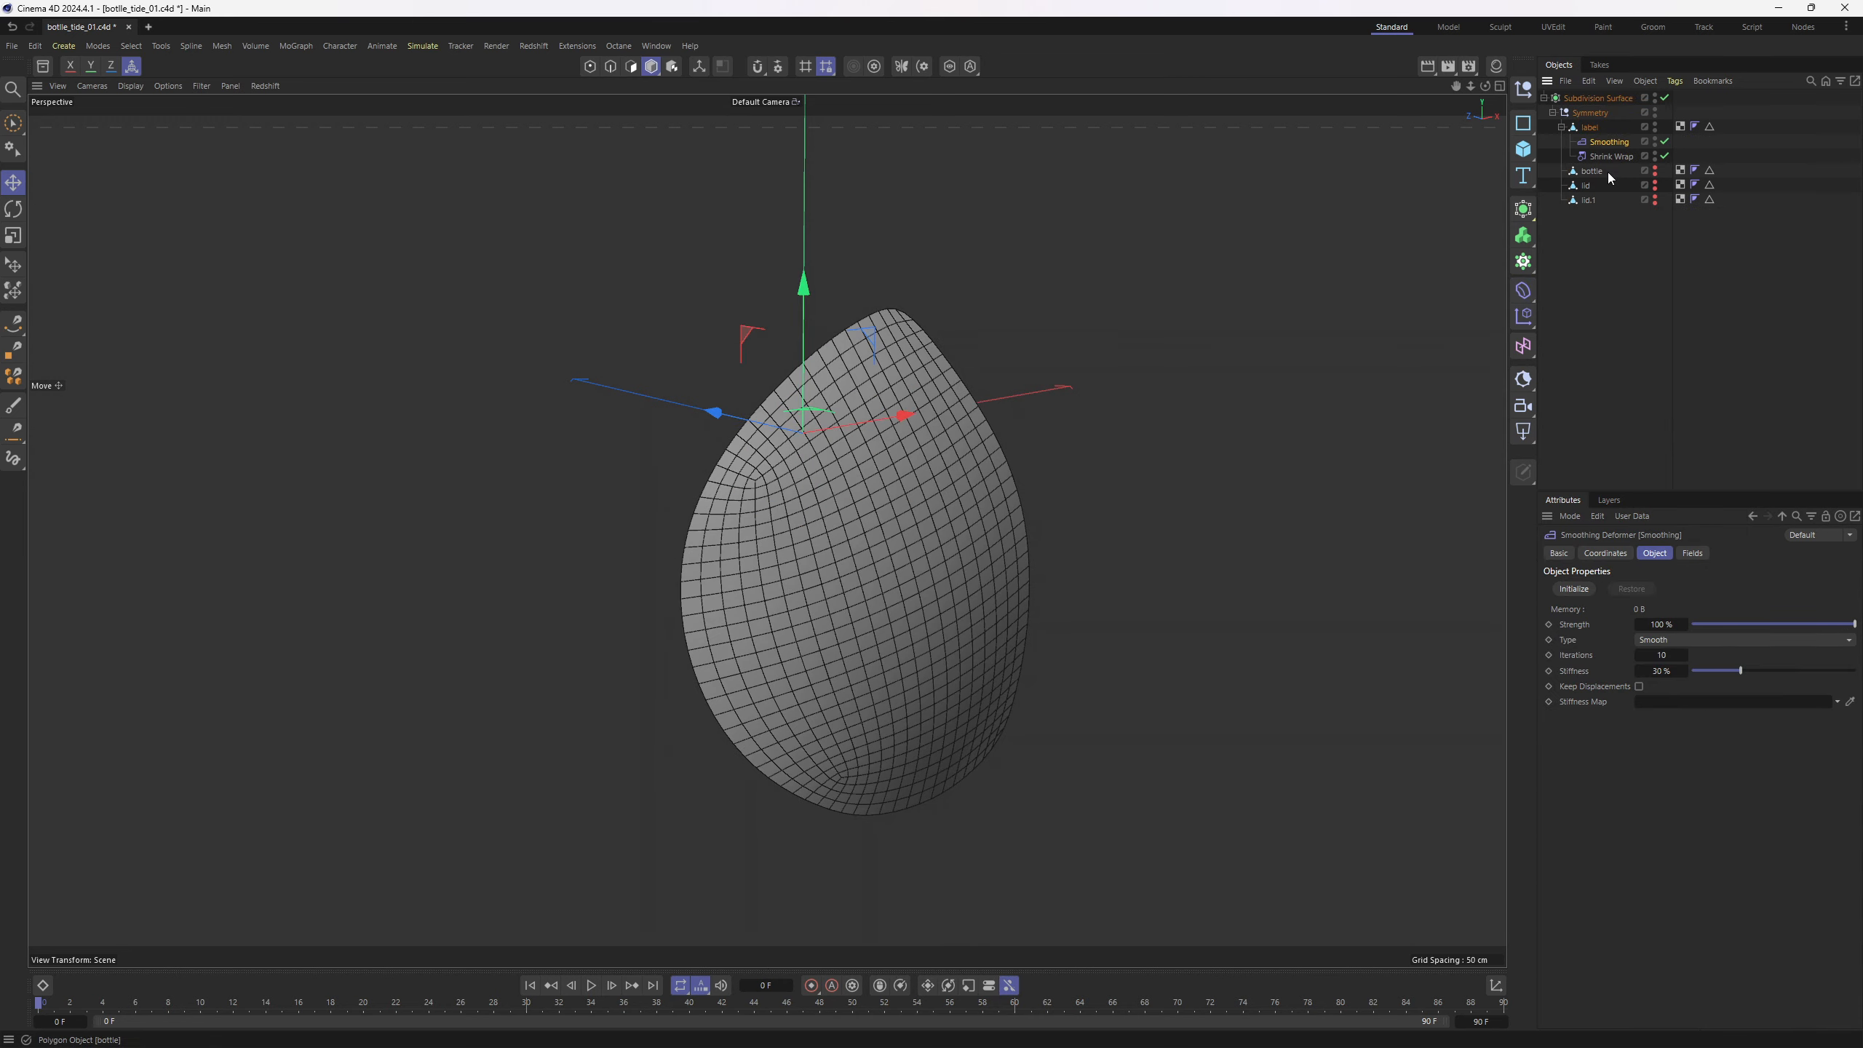
# Turn off the Subdivision Surface and bake the label's deformers into its mesh with Connect Objects + Delete
pyautogui.keyDown('alt'); pyautogui.moveTo(1054, 484); pyautogui.dragTo(990, 457); pyautogui.keyUp('alt')
pyautogui.click(1665, 98)
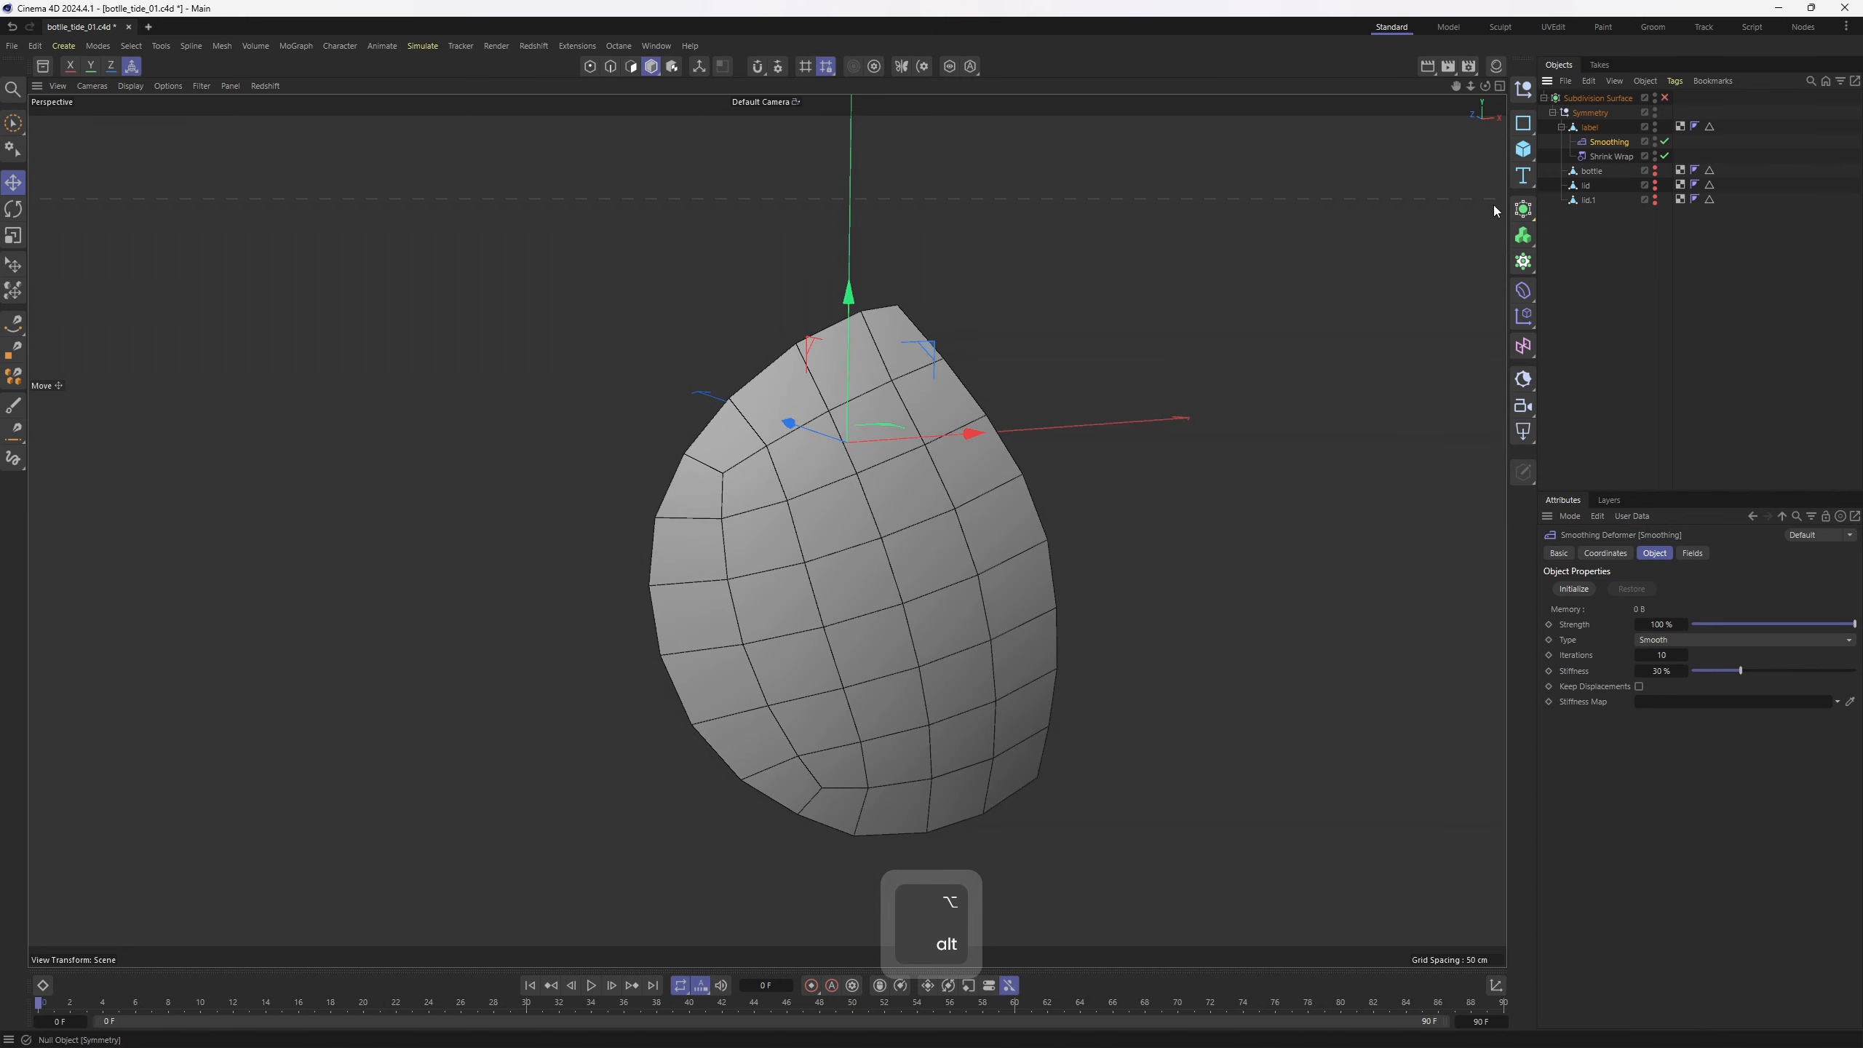
pyautogui.keyDown('alt'); pyautogui.moveTo(920, 533); pyautogui.dragTo(777, 235); pyautogui.keyUp('alt')
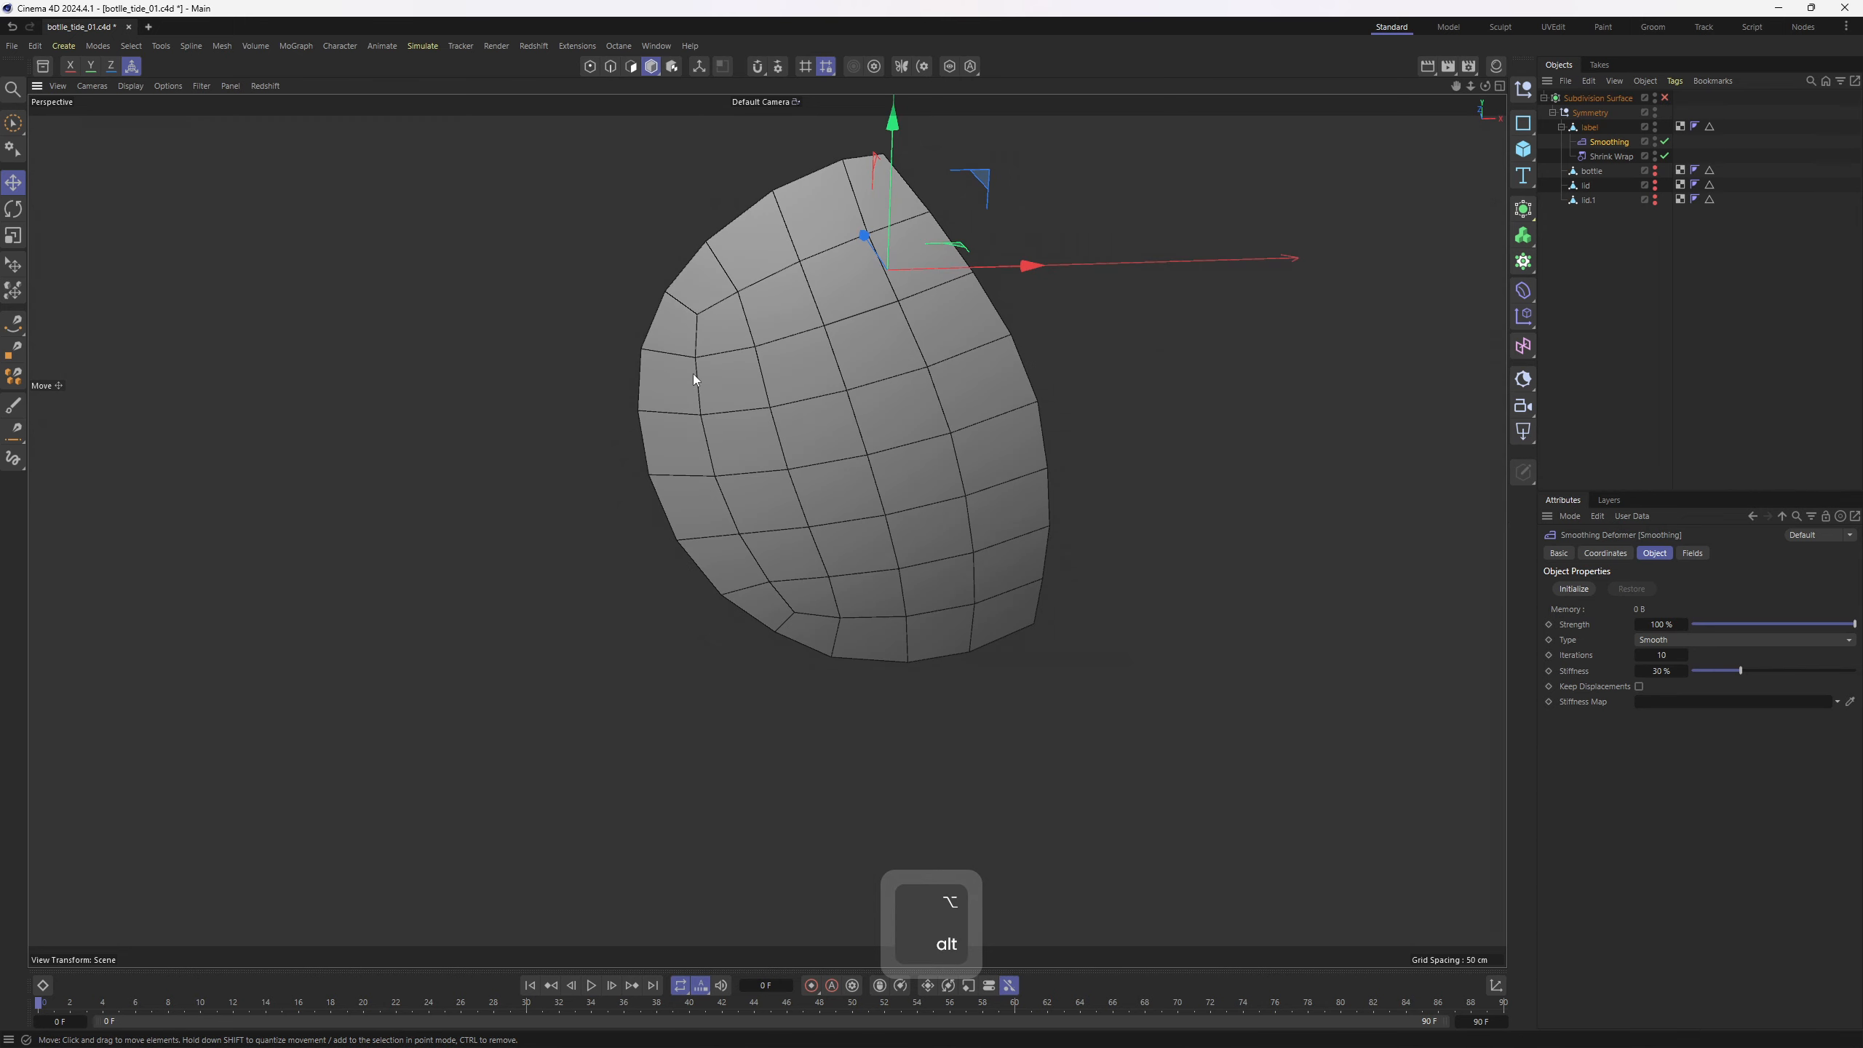
pyautogui.keyDown('alt'); pyautogui.moveTo(693, 372); pyautogui.dragTo(1041, 440); pyautogui.keyUp('alt')
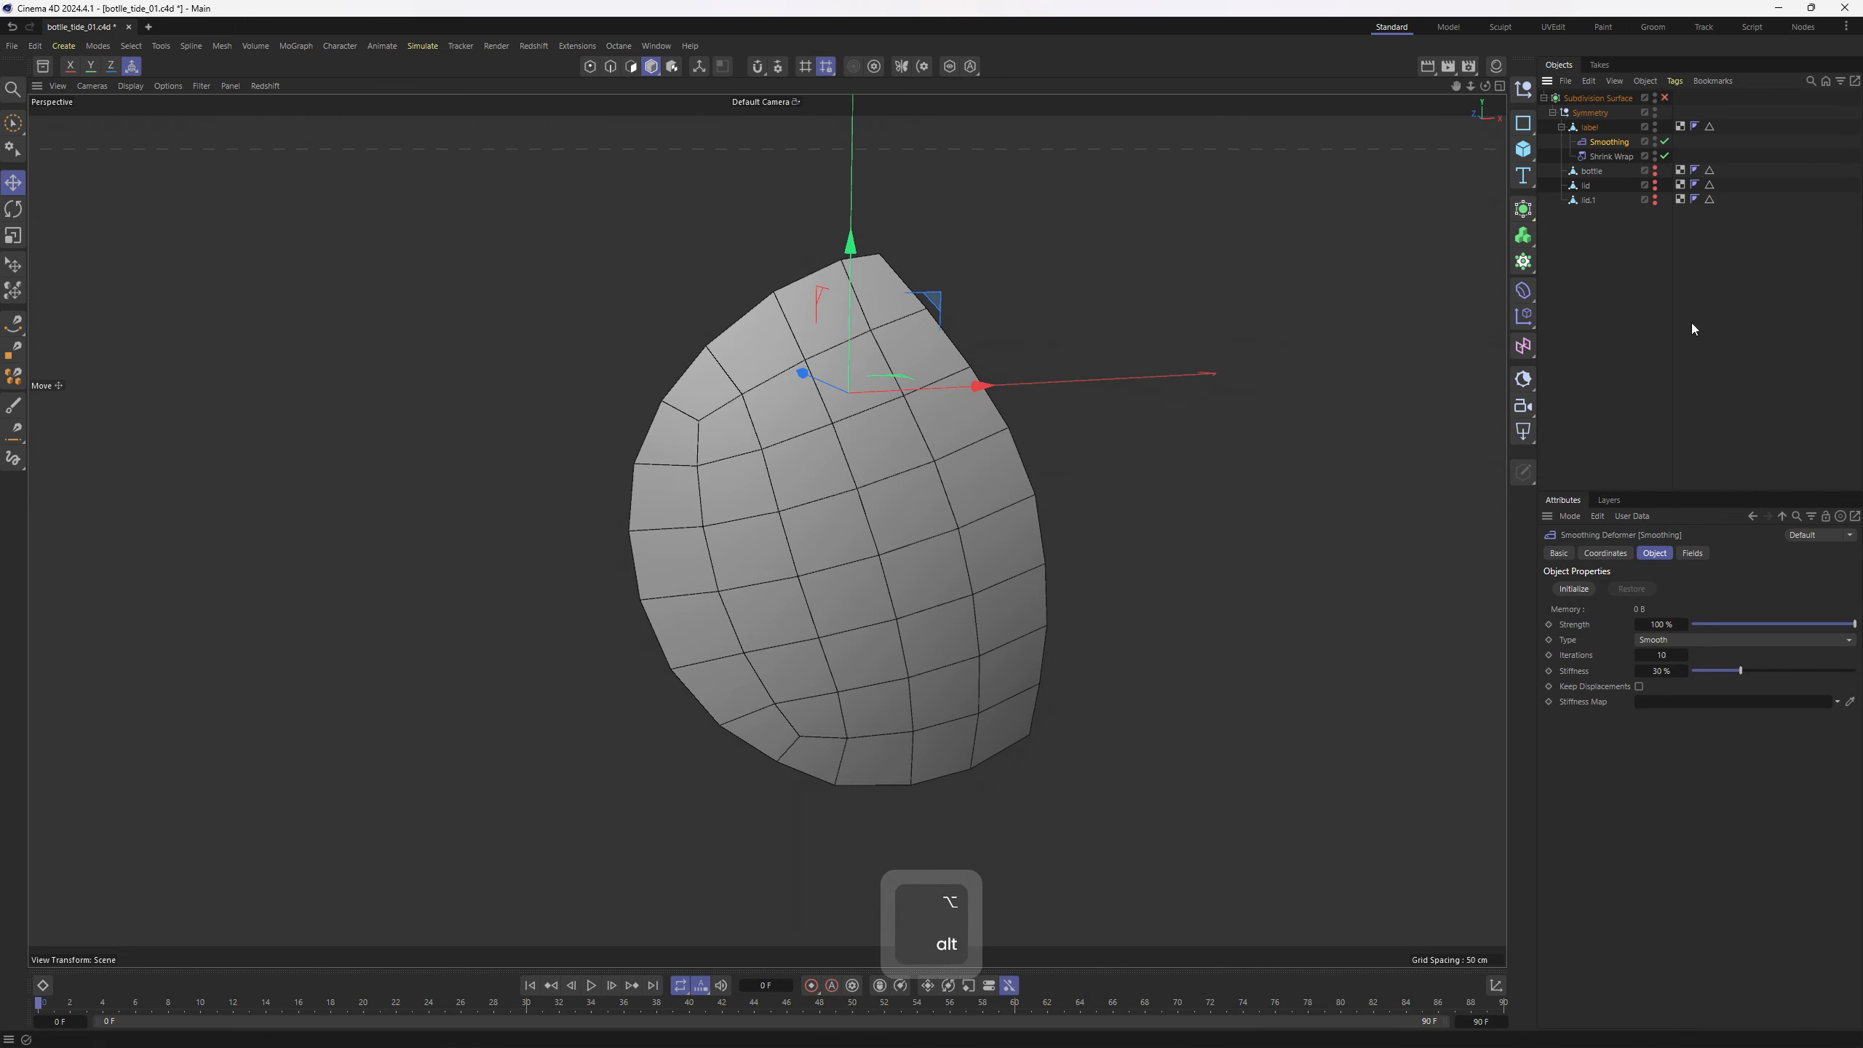
pyautogui.click(1590, 127)
pyautogui.press('4')
pyautogui.rightClick(1590, 128)
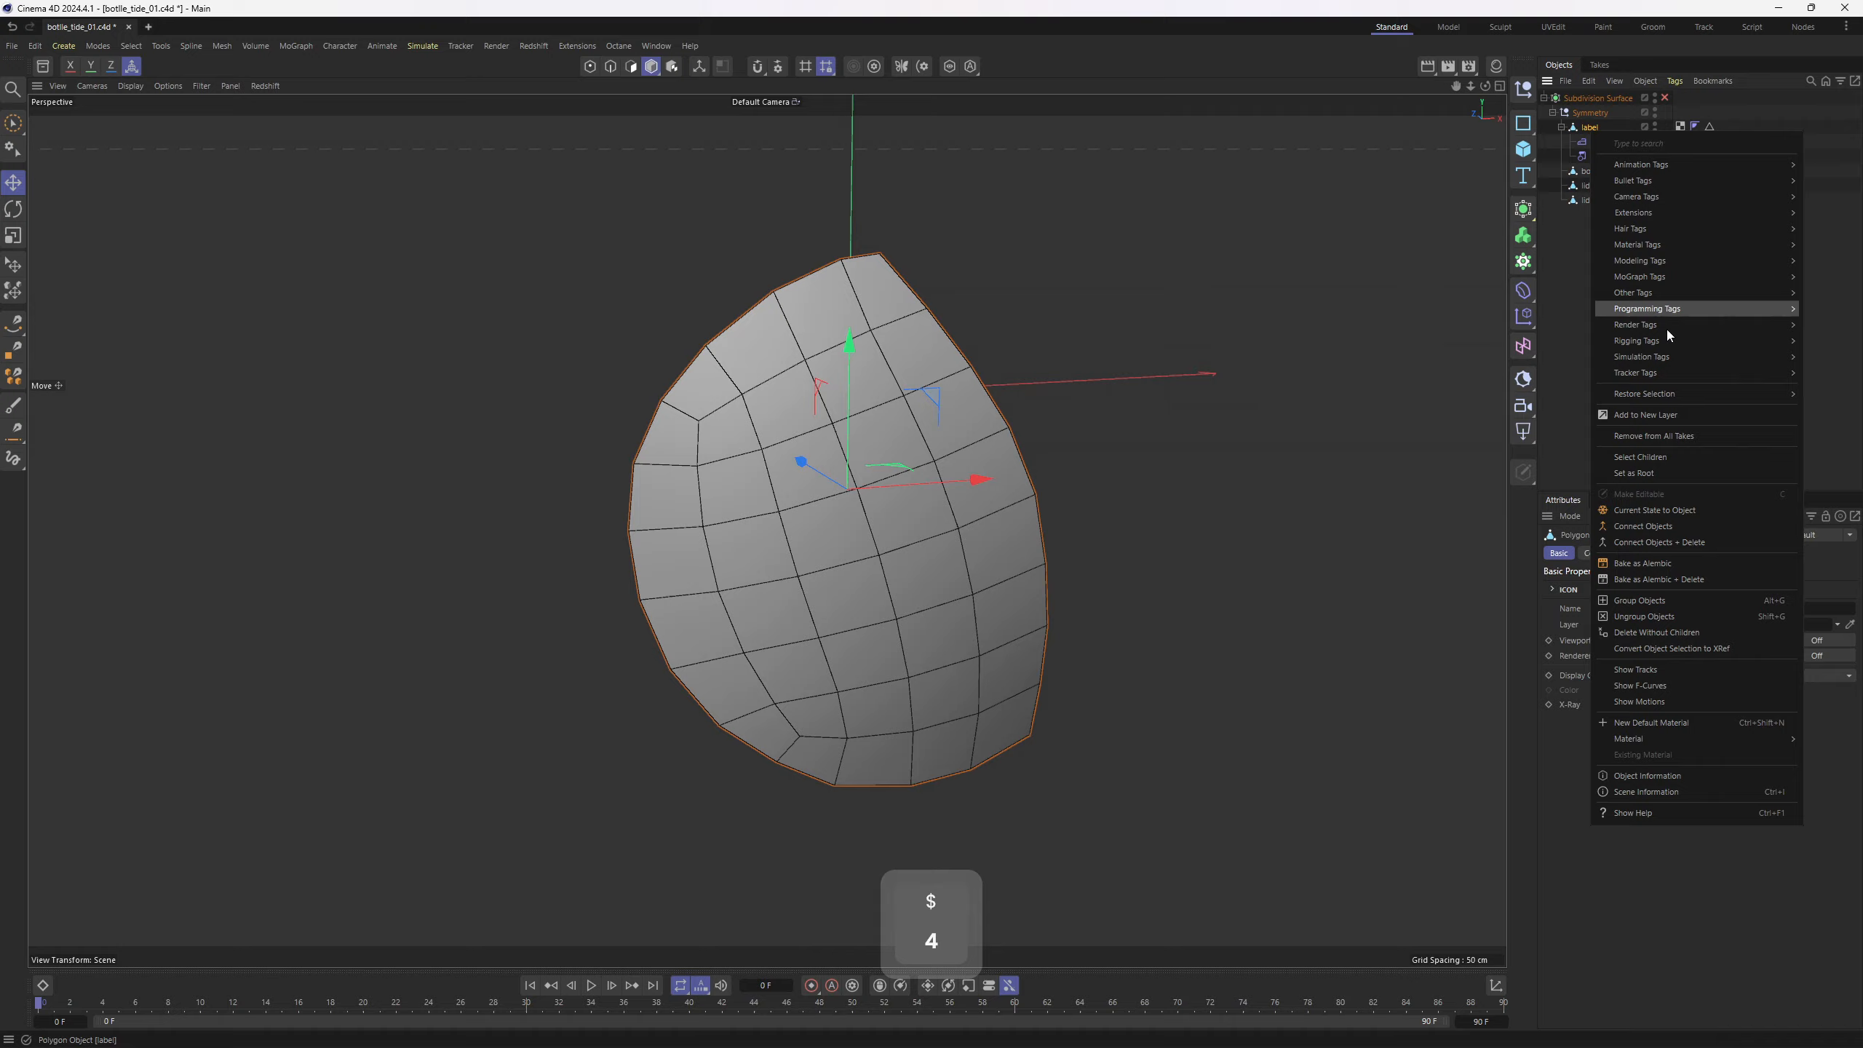
pyautogui.click(1680, 541)
pyautogui.press('Return')
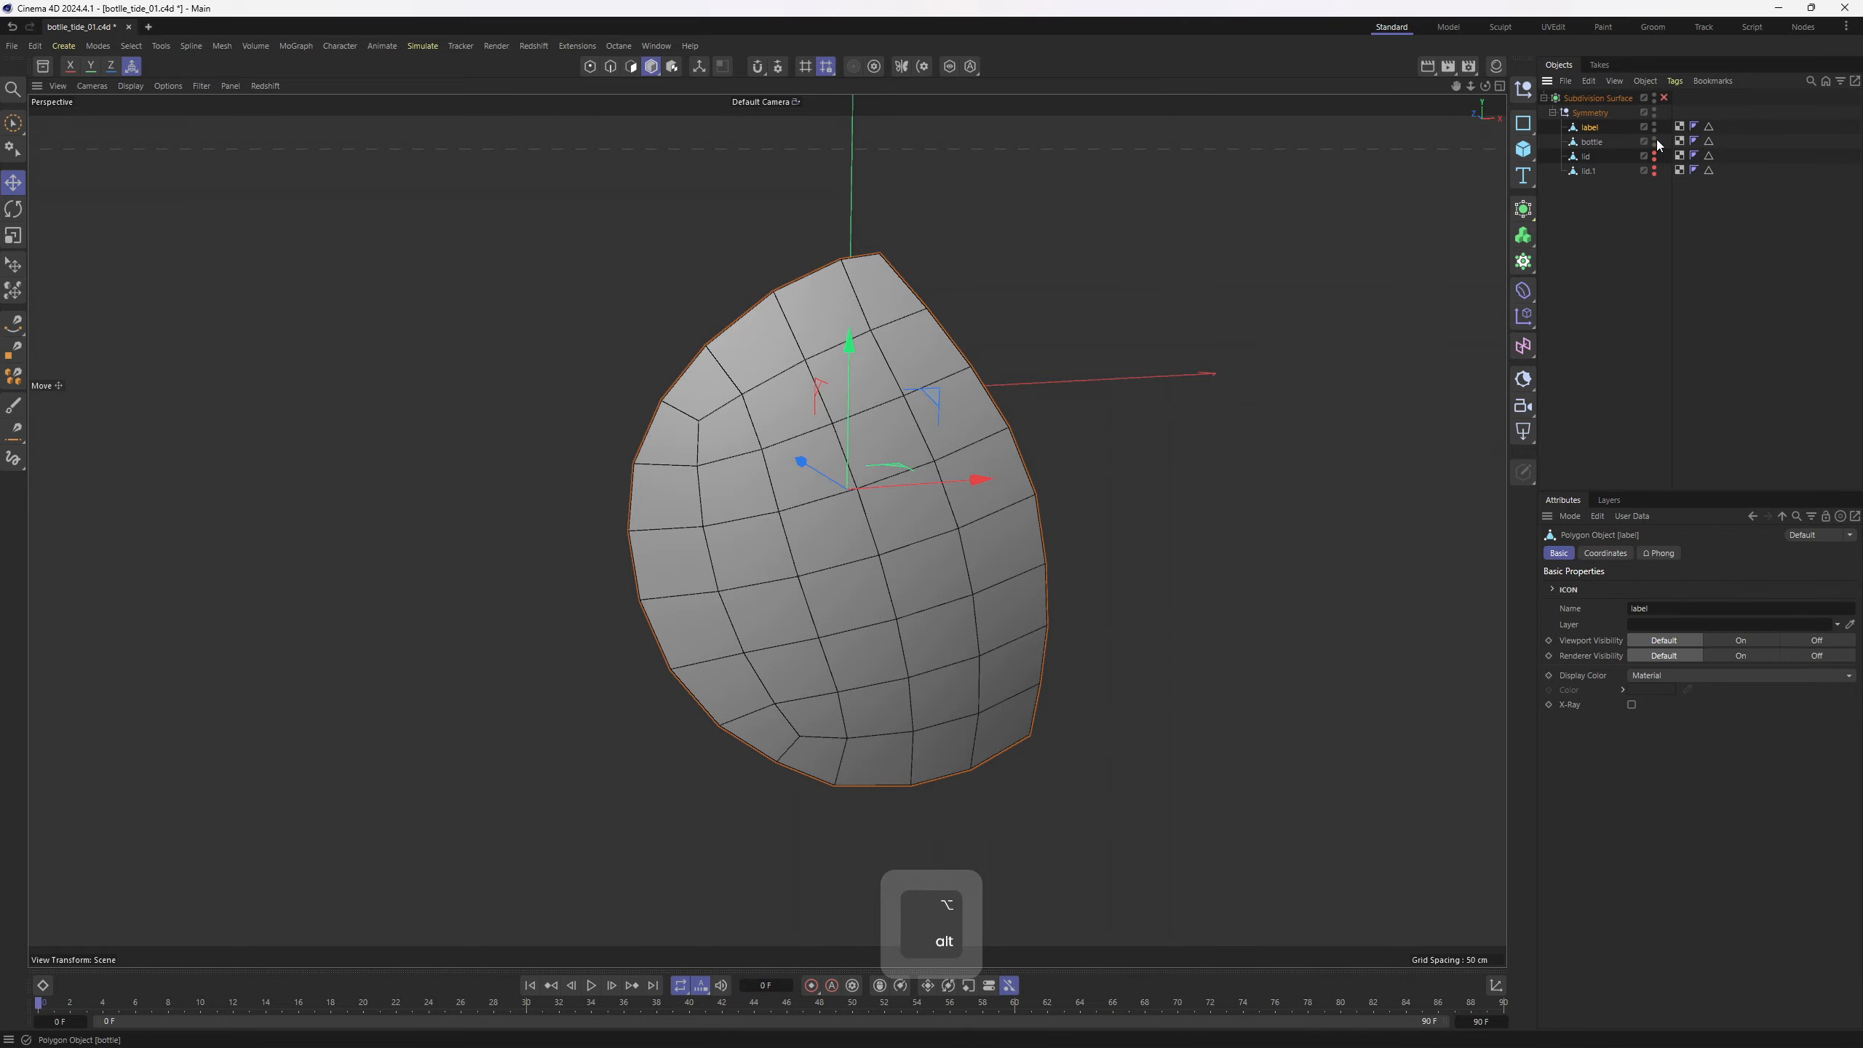
# Unhide the bottle, select all label polygons, and shift them slightly outward along their normals with Normal Transform
pyautogui.hotkey('ctrl', 'a')
pyautogui.keyDown('alt'); pyautogui.moveTo(950, 419); pyautogui.dragTo(1123, 428); pyautogui.keyUp('alt')
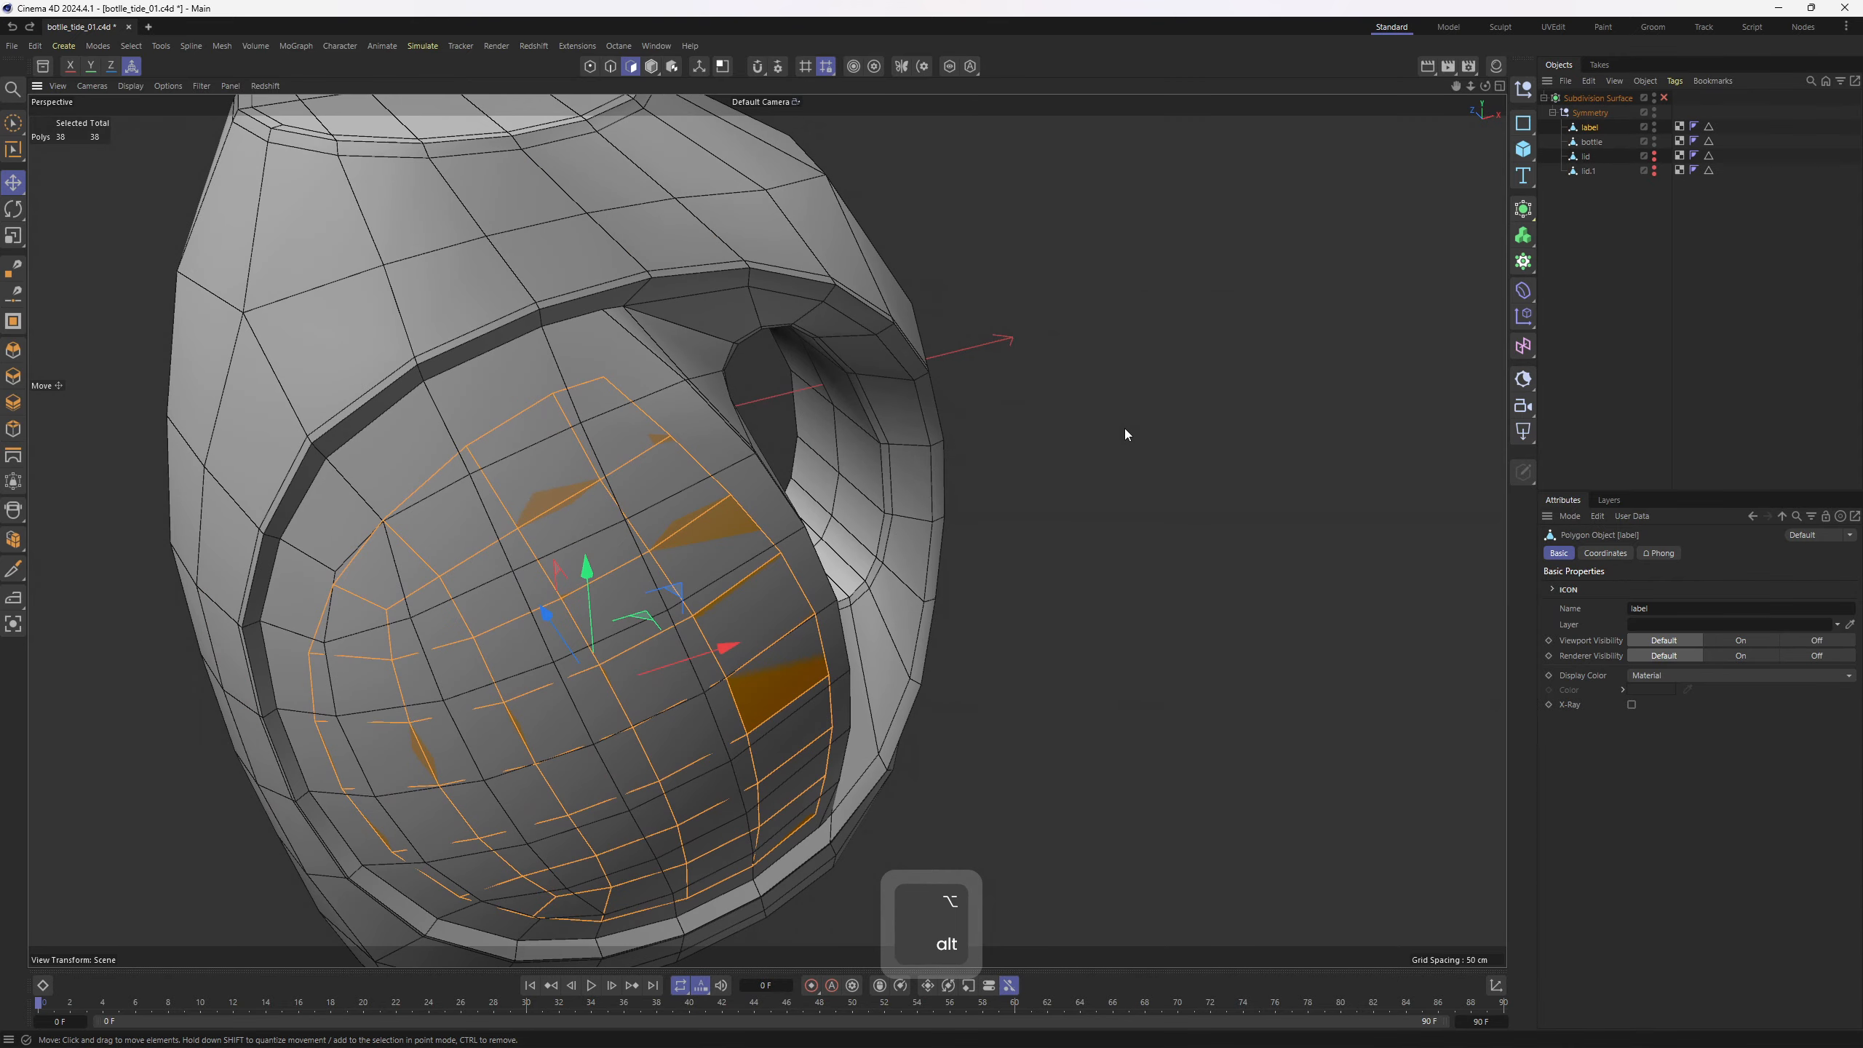
pyautogui.rightClick(1126, 435)
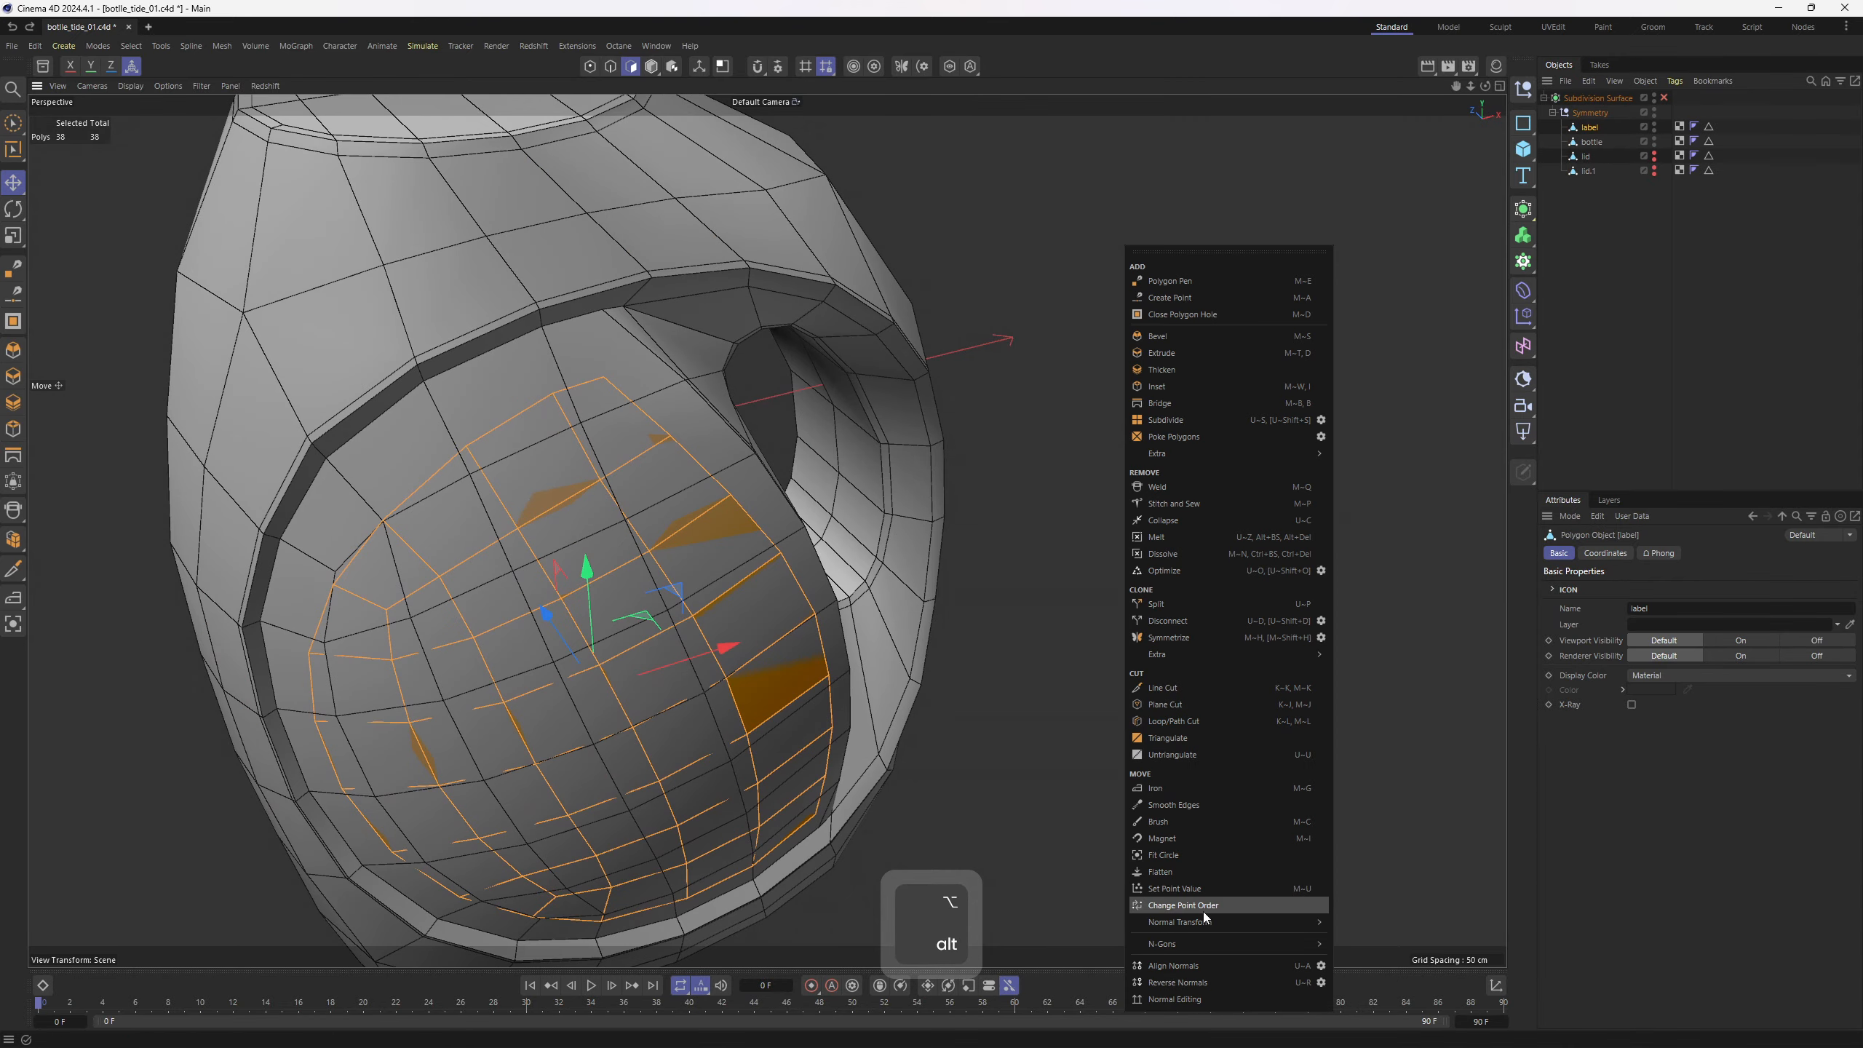
pyautogui.click(1372, 930)
# Hide the mesh lines in the viewport and check how the label sits on the bottle with subdivision on and off
pyautogui.press('q')
pyautogui.moveTo(1056, 659)
pyautogui.keyDown('alt'); pyautogui.mouseDown()
pyautogui.moveTo(1177, 460)
pyautogui.moveTo(975, 583)
pyautogui.moveTo(1027, 583)
pyautogui.mouseUp(); pyautogui.keyUp('alt')
pyautogui.press('n')
pyautogui.press('a')
pyautogui.keyDown('alt'); pyautogui.moveTo(705, 507); pyautogui.dragTo(577, 472); pyautogui.keyUp('alt')
pyautogui.hotkey('ctrl', 'z')
pyautogui.press('q')
# Slide the label's points along their edges to even out the edge flow, comparing the mesh with subdivision on and off
pyautogui.press('1')
pyautogui.press('m')
pyautogui.press('o')
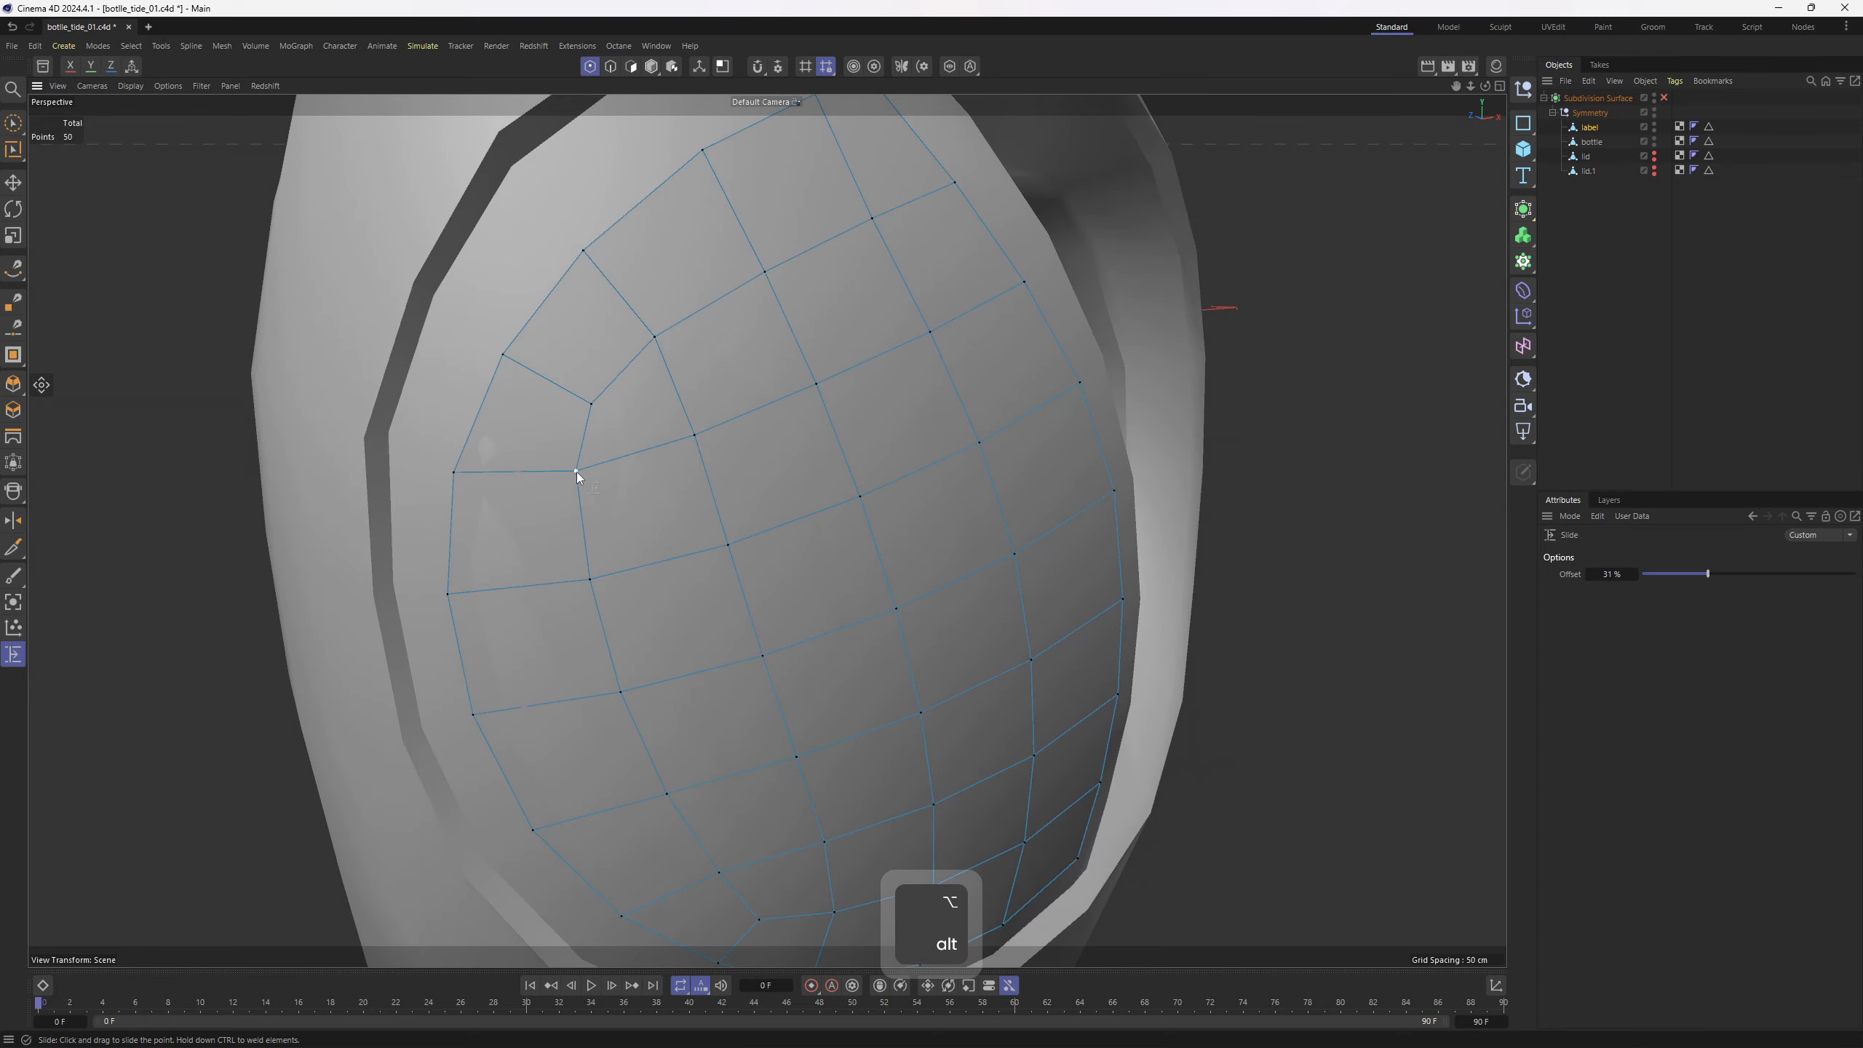
pyautogui.moveTo(694, 436); pyautogui.dragTo(655, 342)
pyautogui.keyDown('alt'); pyautogui.moveTo(736, 568); pyautogui.dragTo(633, 494); pyautogui.keyUp('alt')
pyautogui.press('q')
pyautogui.press('q')
pyautogui.moveTo(633, 494); pyautogui.dragTo(890, 472)
pyautogui.press('q')
pyautogui.press('q')
pyautogui.click(847, 433)
pyautogui.press('q')
pyautogui.press('q')
pyautogui.press('e')
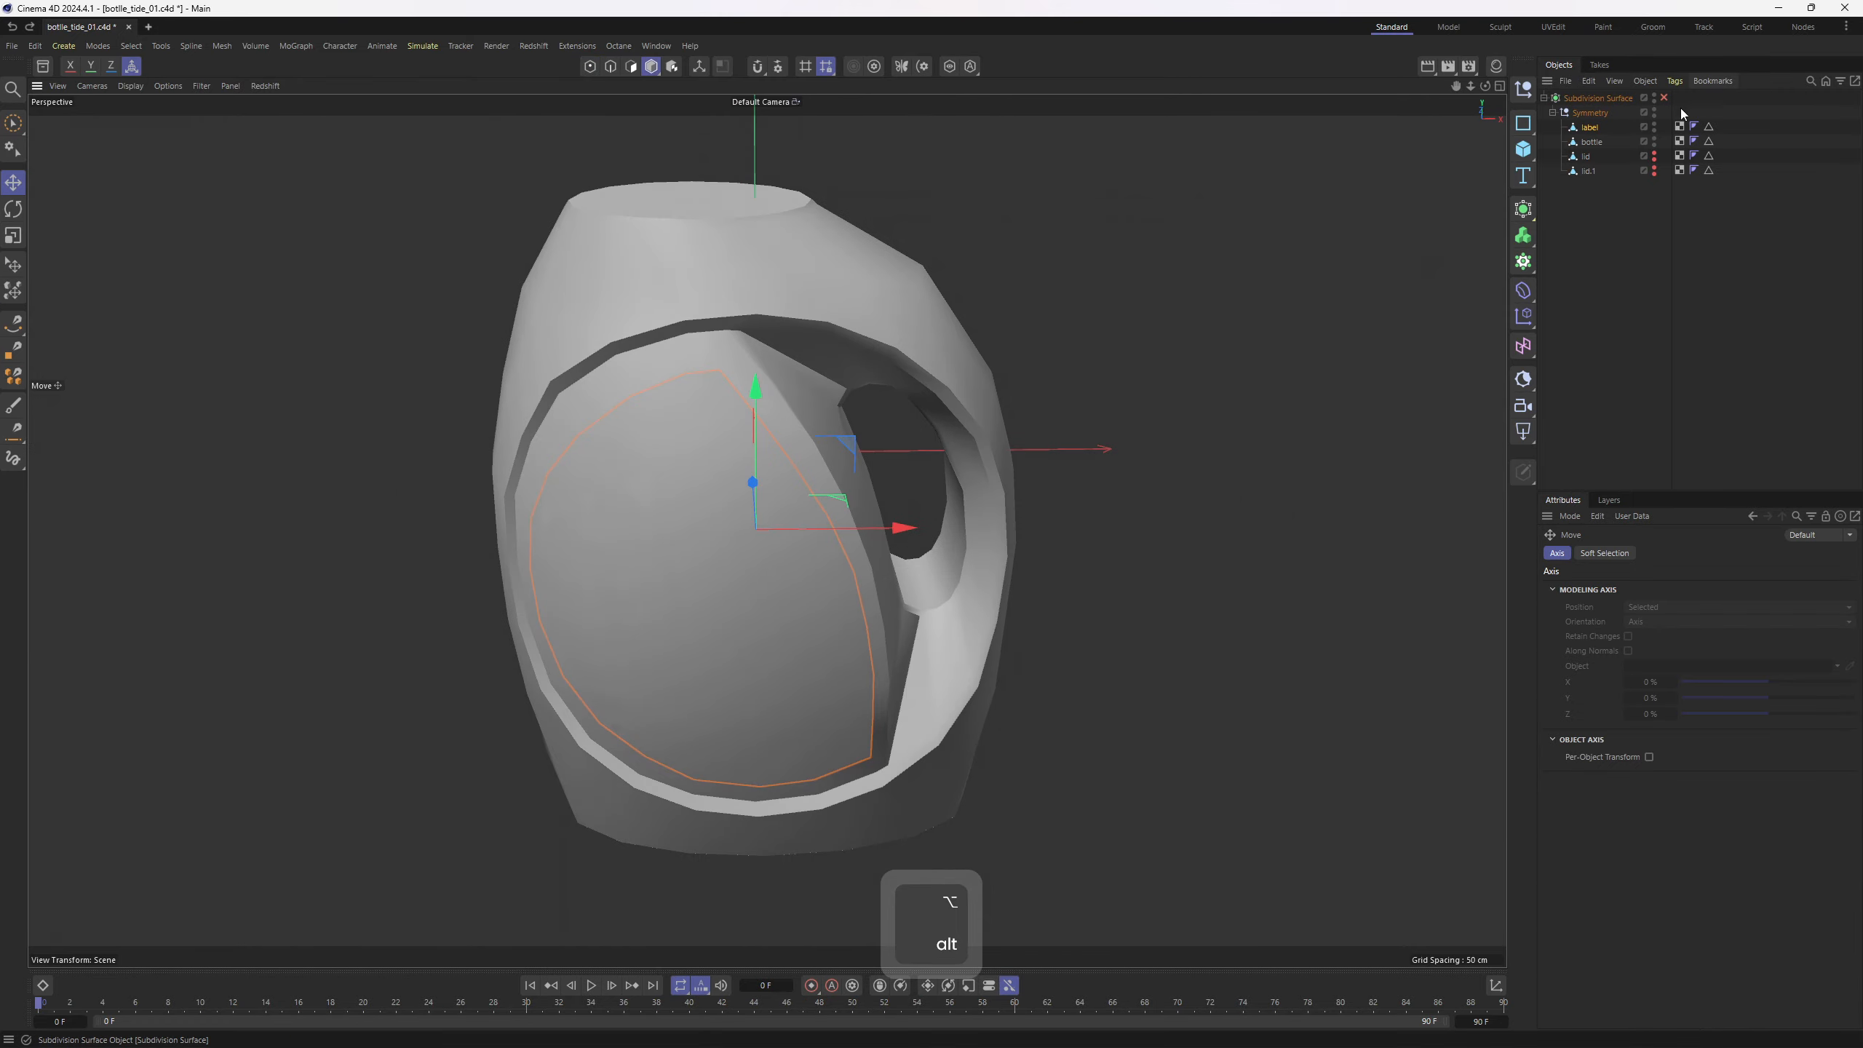
# Switch to the UVEdit layout, select all polygons of the label object, and reset their UVs
pyautogui.click(1588, 128)
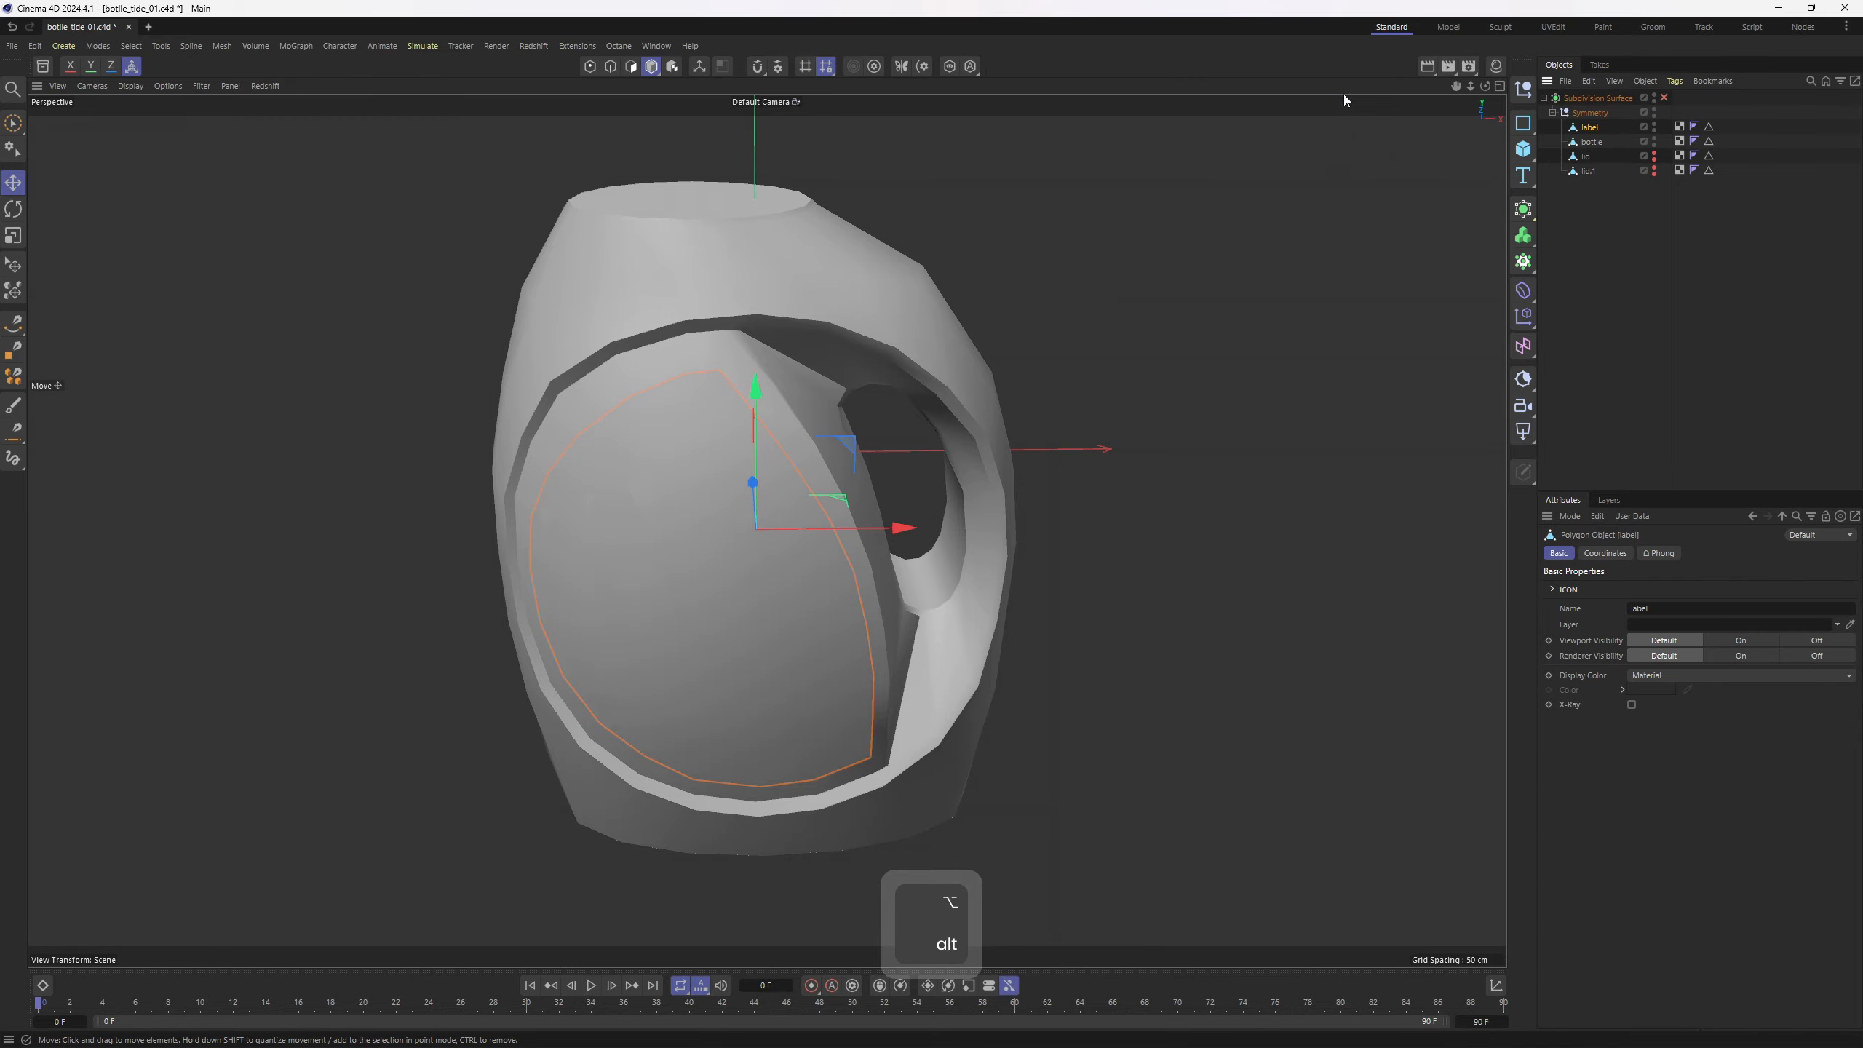
pyautogui.click(1554, 26)
pyautogui.press('3')
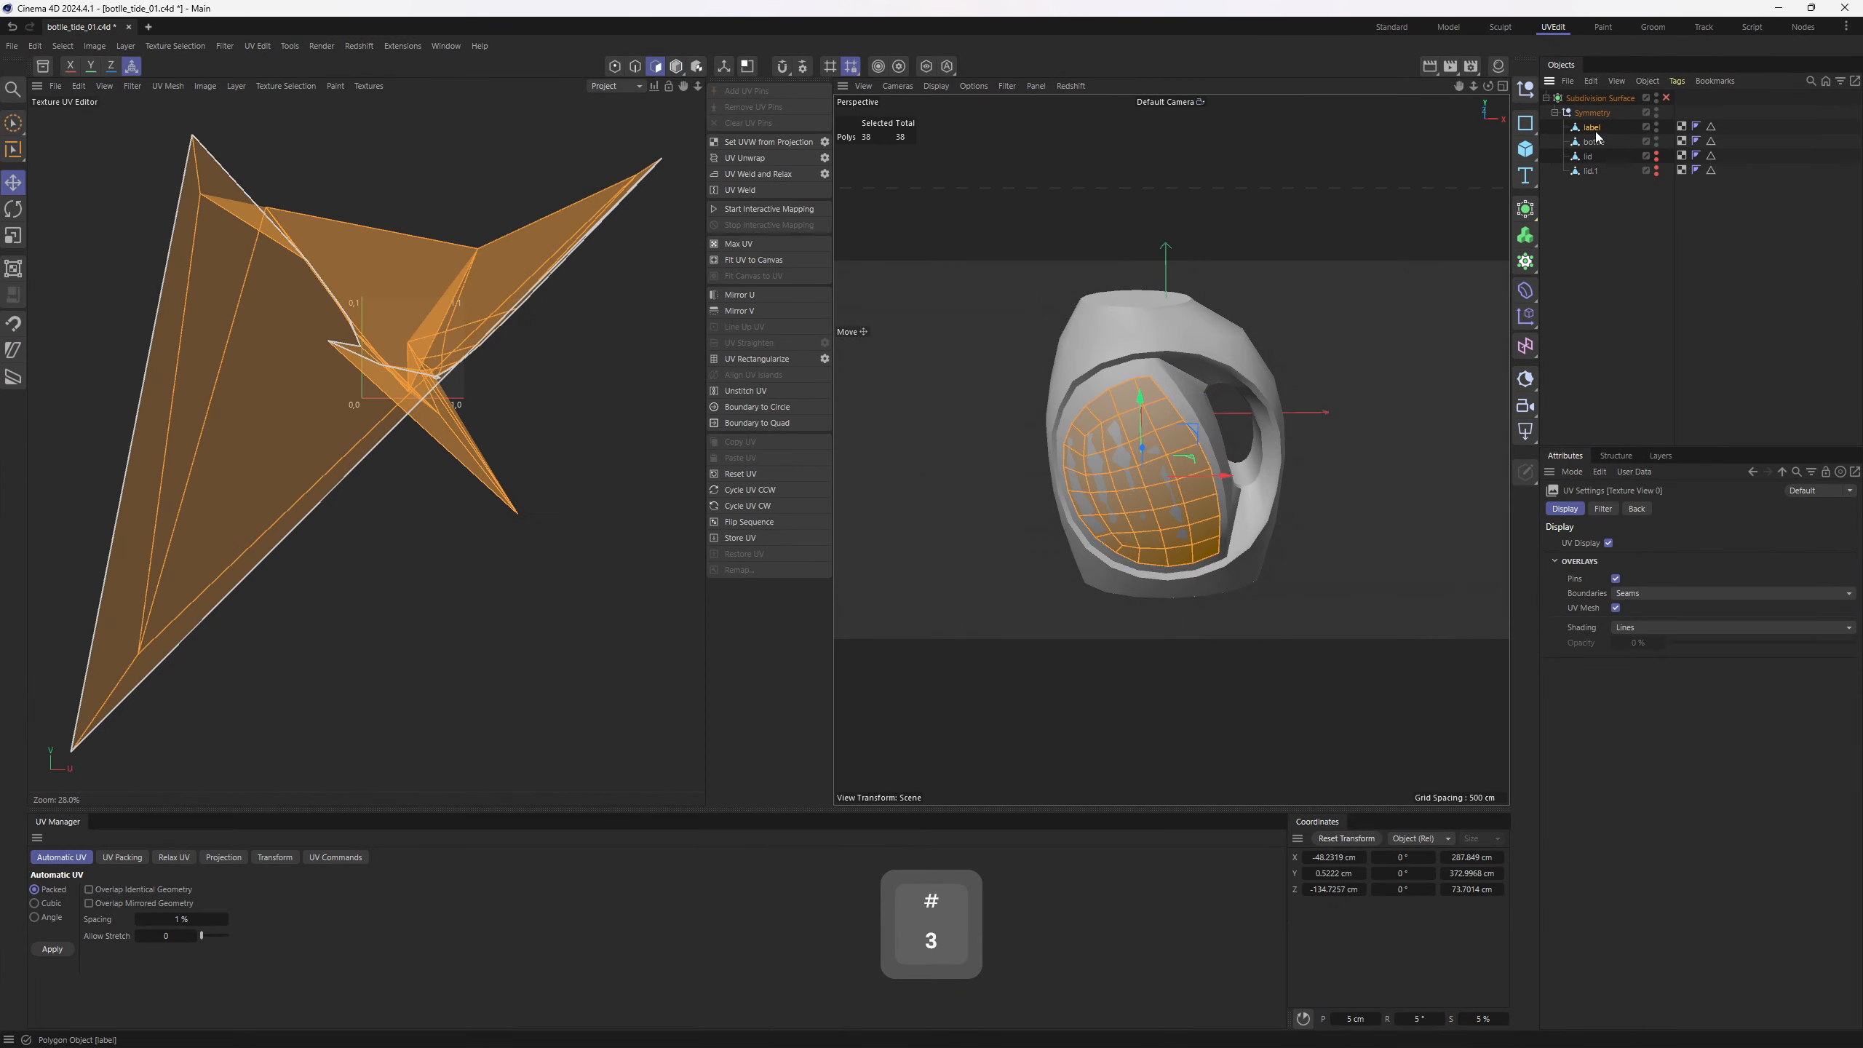
pyautogui.click(1594, 129)
pyautogui.hotkey('ctrl', 'a')
pyautogui.keyDown('alt'); pyautogui.moveTo(1292, 390); pyautogui.dragTo(1191, 347); pyautogui.keyUp('alt')
pyautogui.keyDown('alt'); pyautogui.moveTo(1190, 347); pyautogui.dragTo(1201, 335, button='right'); pyautogui.keyUp('alt')
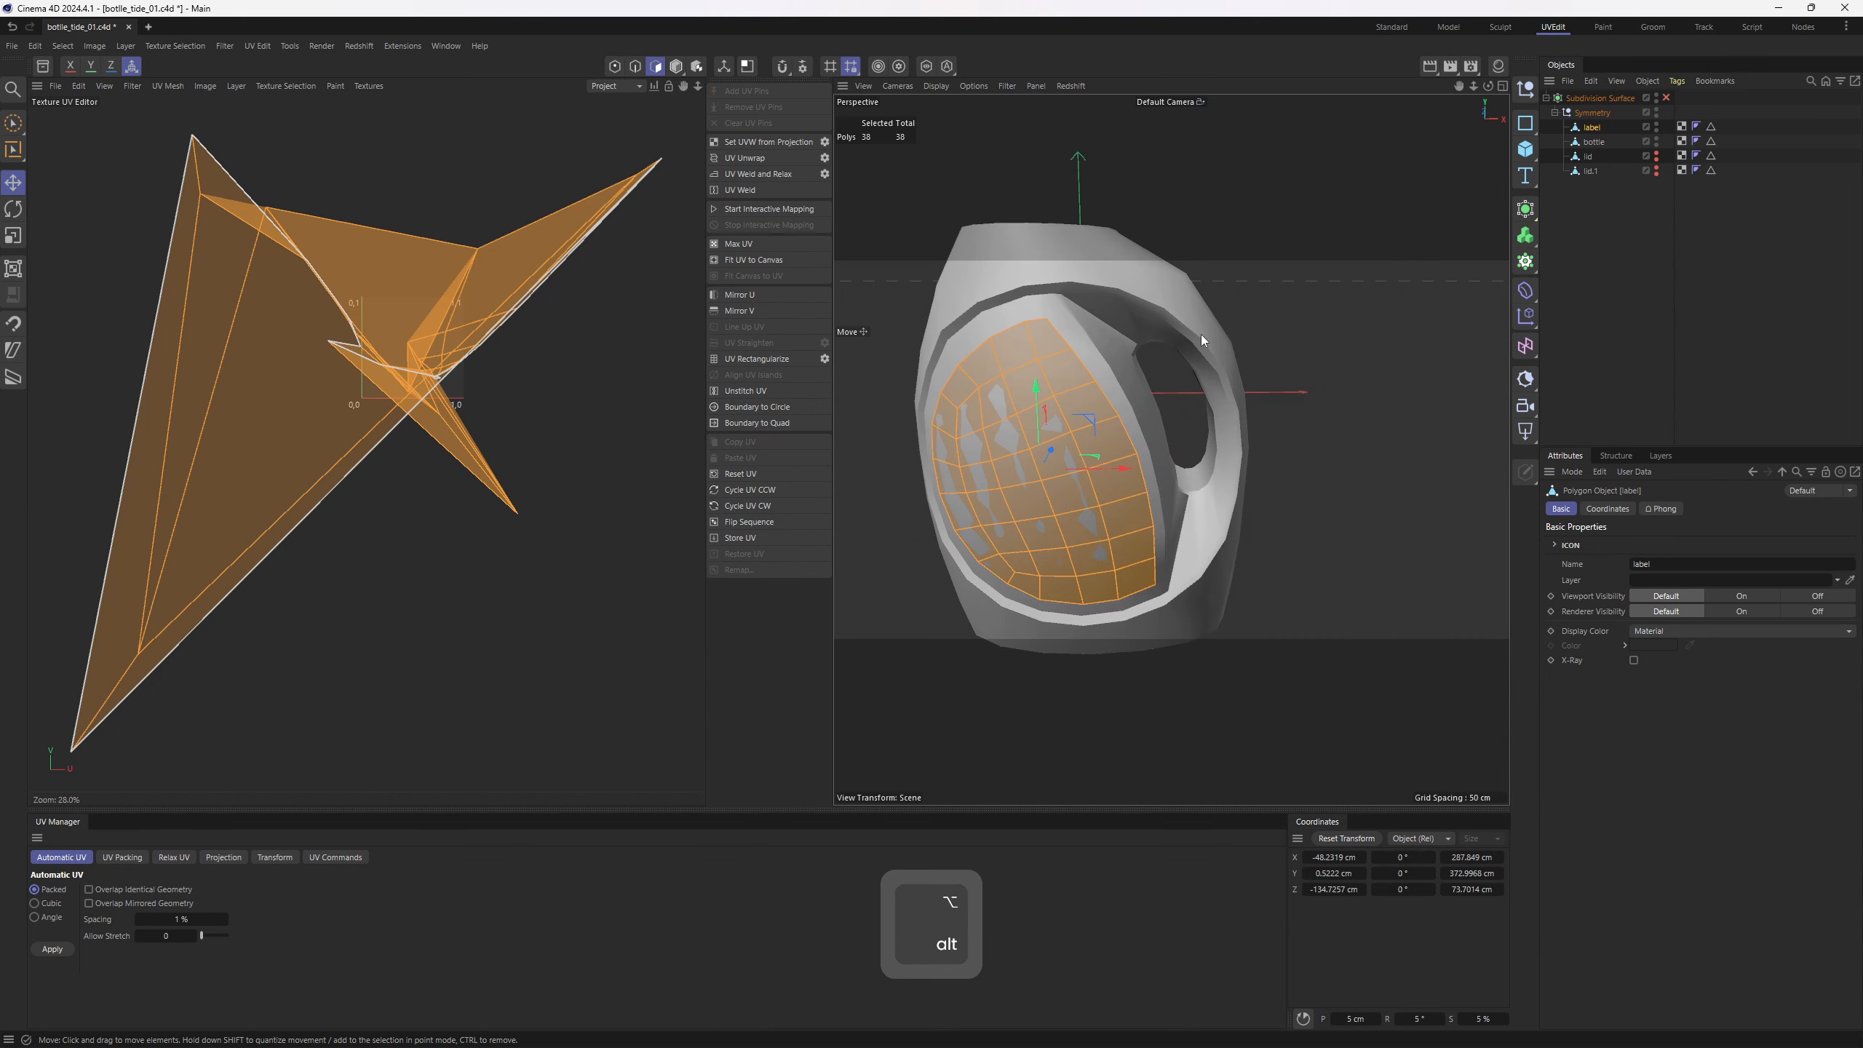
pyautogui.hotkey('ctrl', 'a')
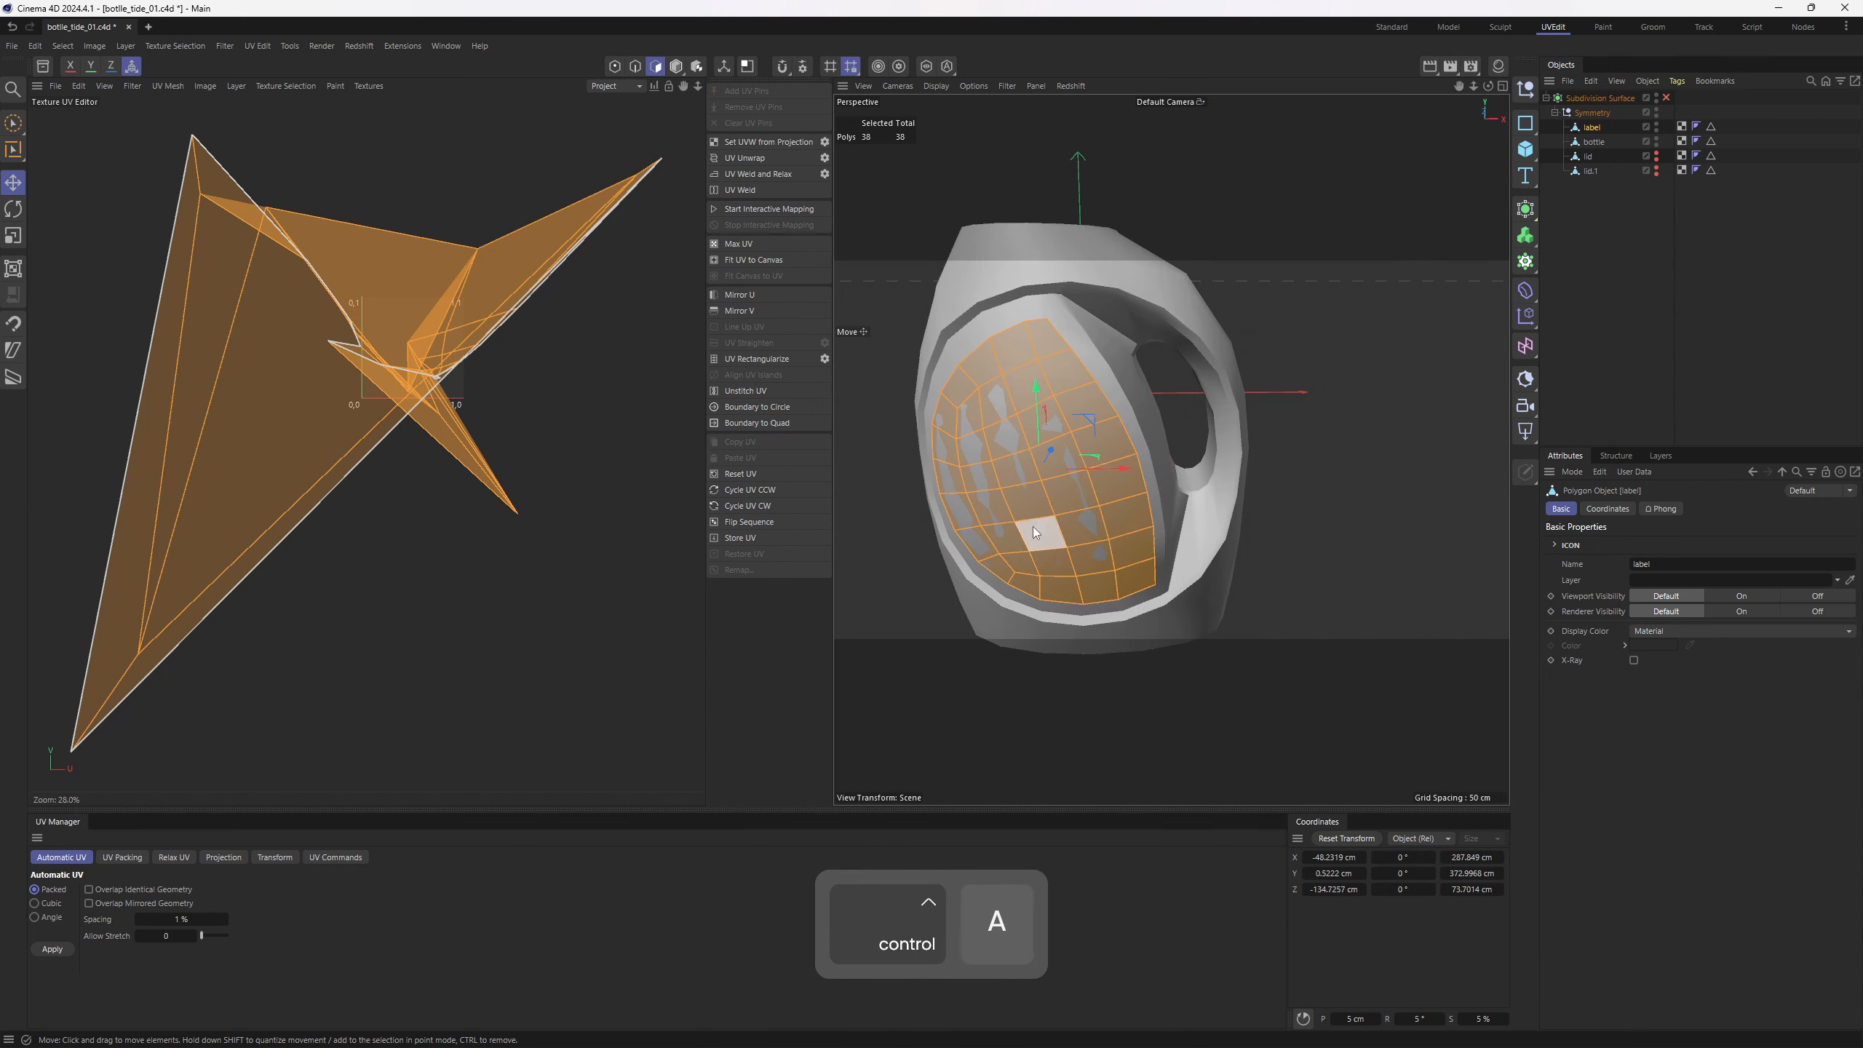
pyautogui.click(745, 473)
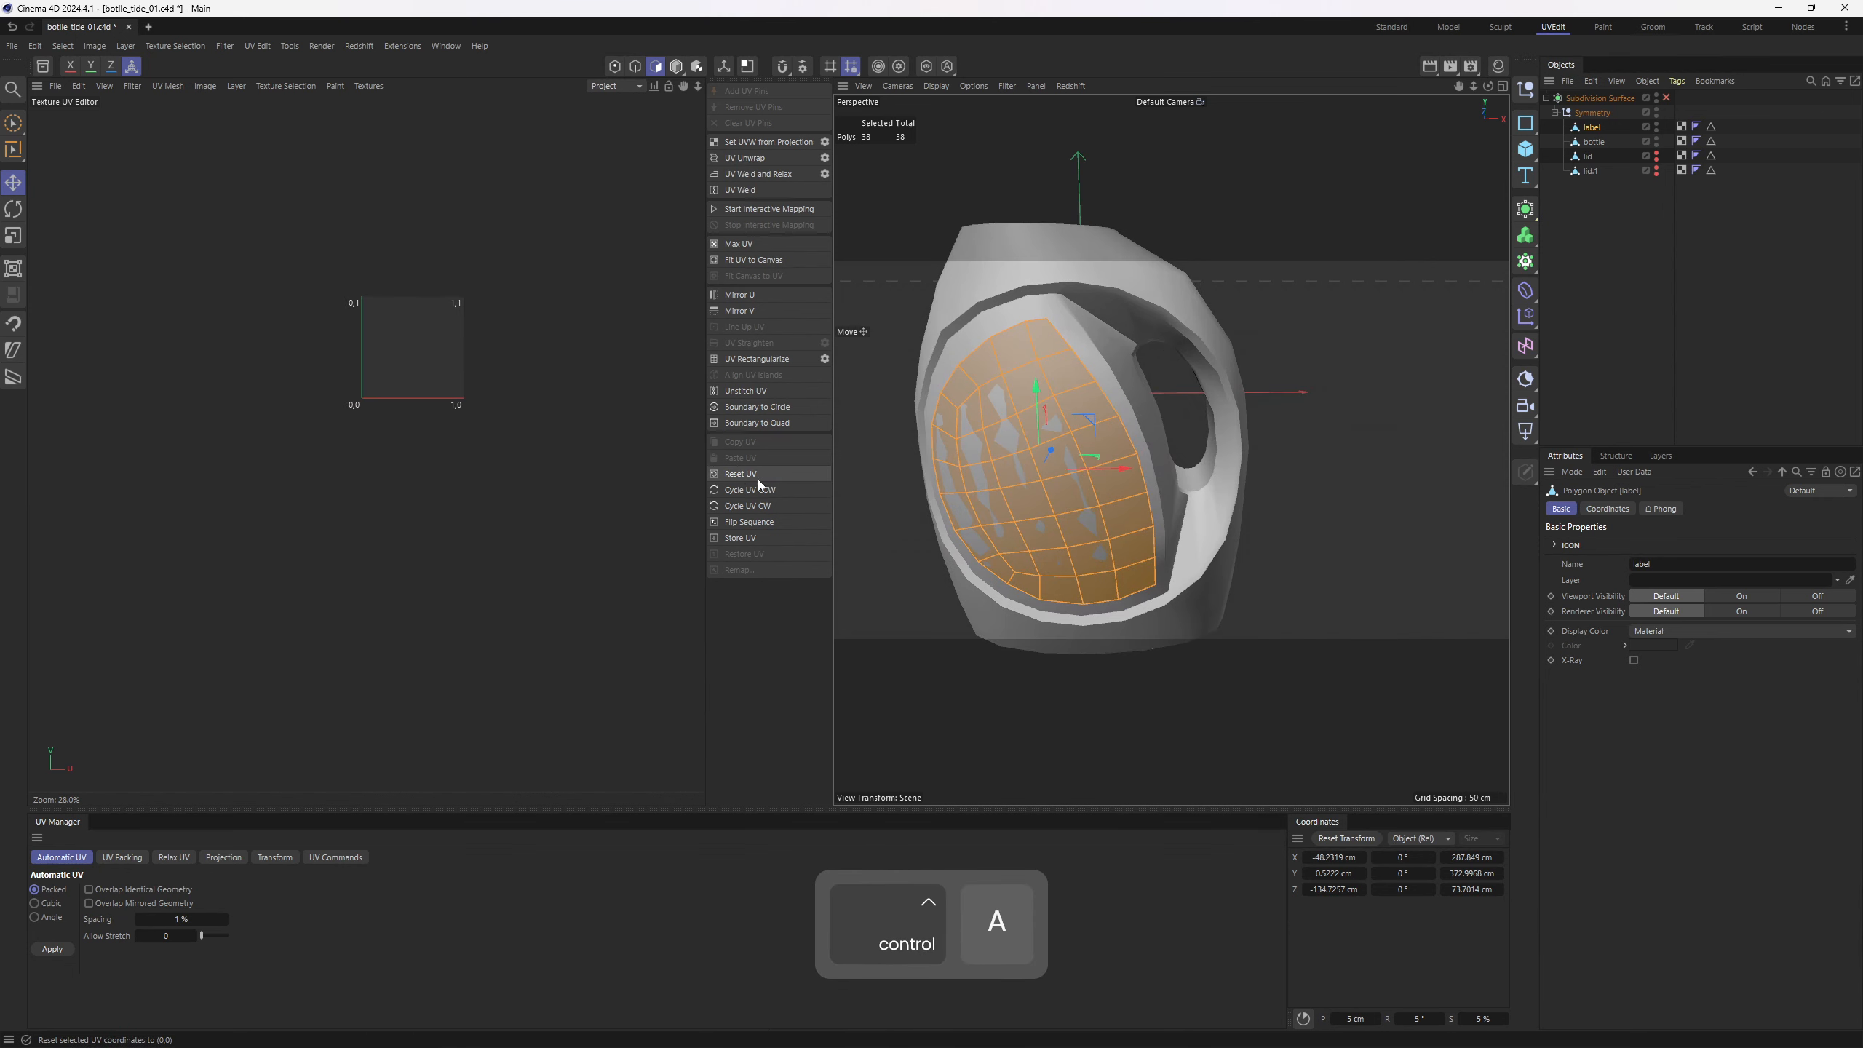
# Apply a Frontal UV projection to the label from the front view with the reference image
pyautogui.click(225, 863)
pyautogui.middleClick(1144, 529)
pyautogui.middleClick(1203, 506)
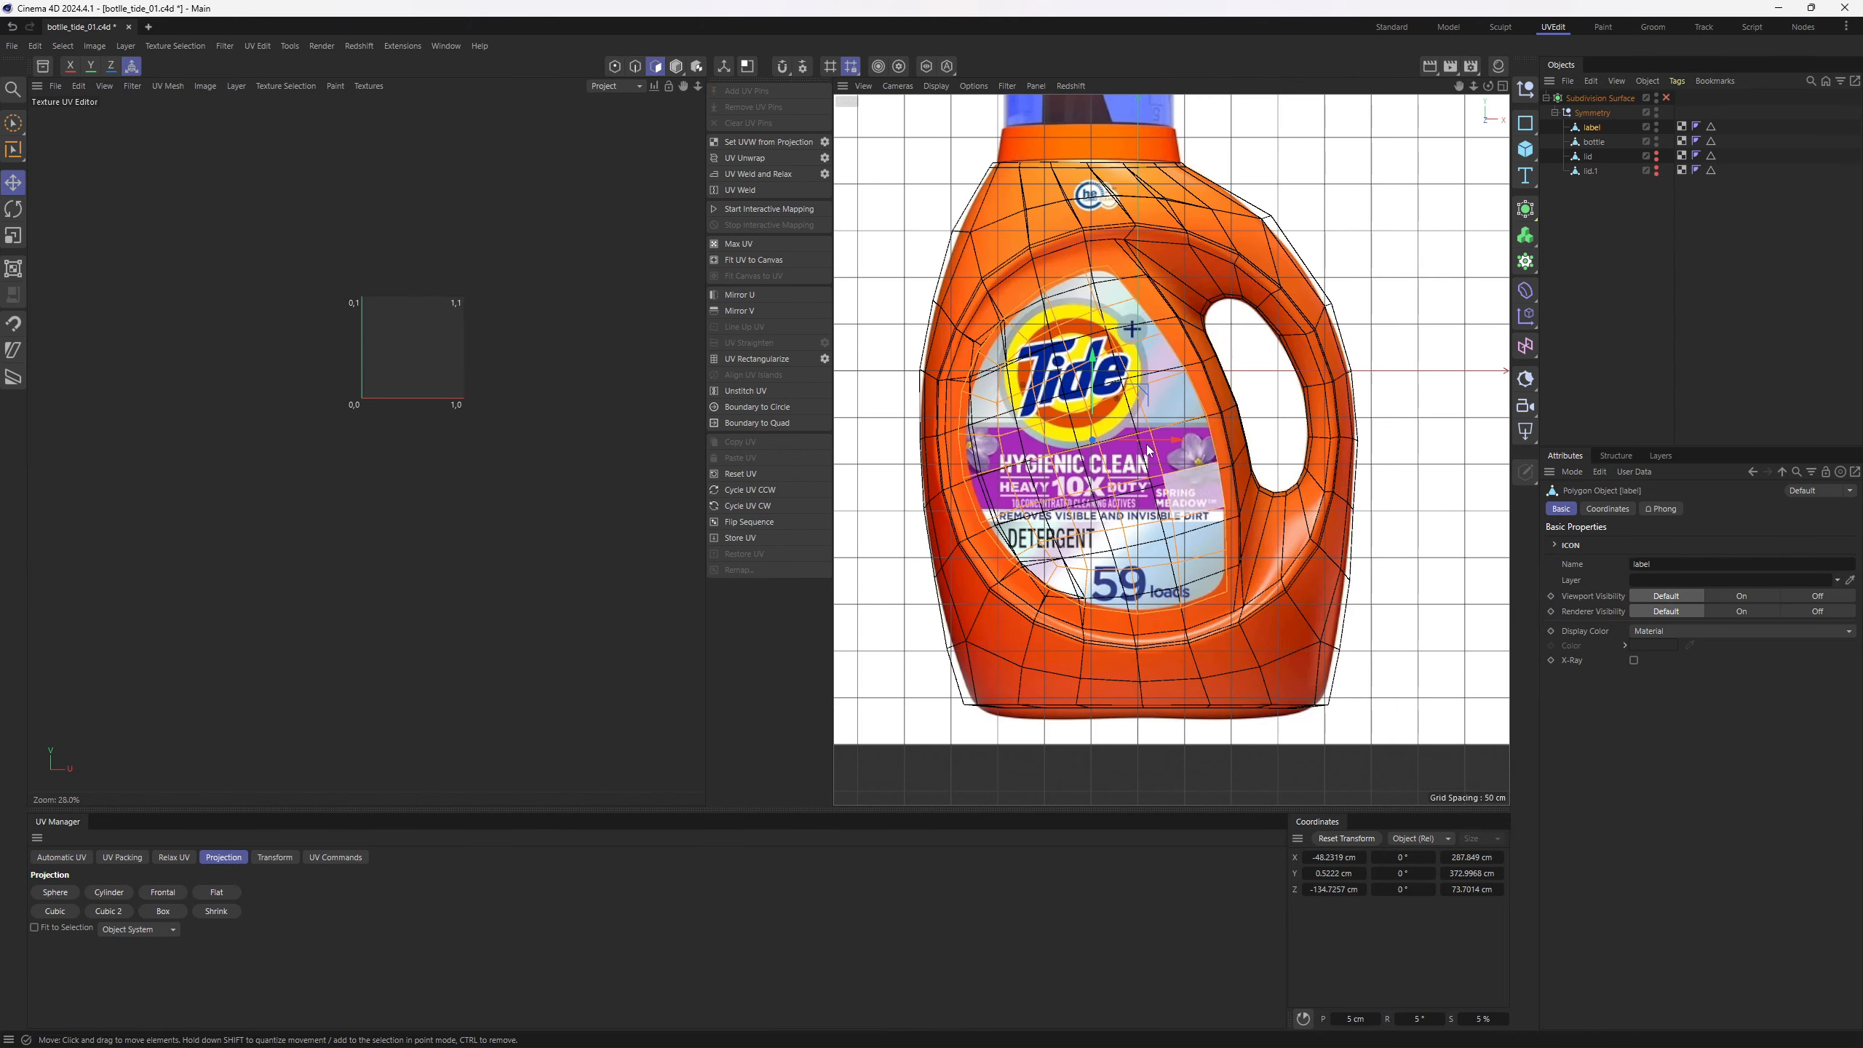
pyautogui.click(161, 895)
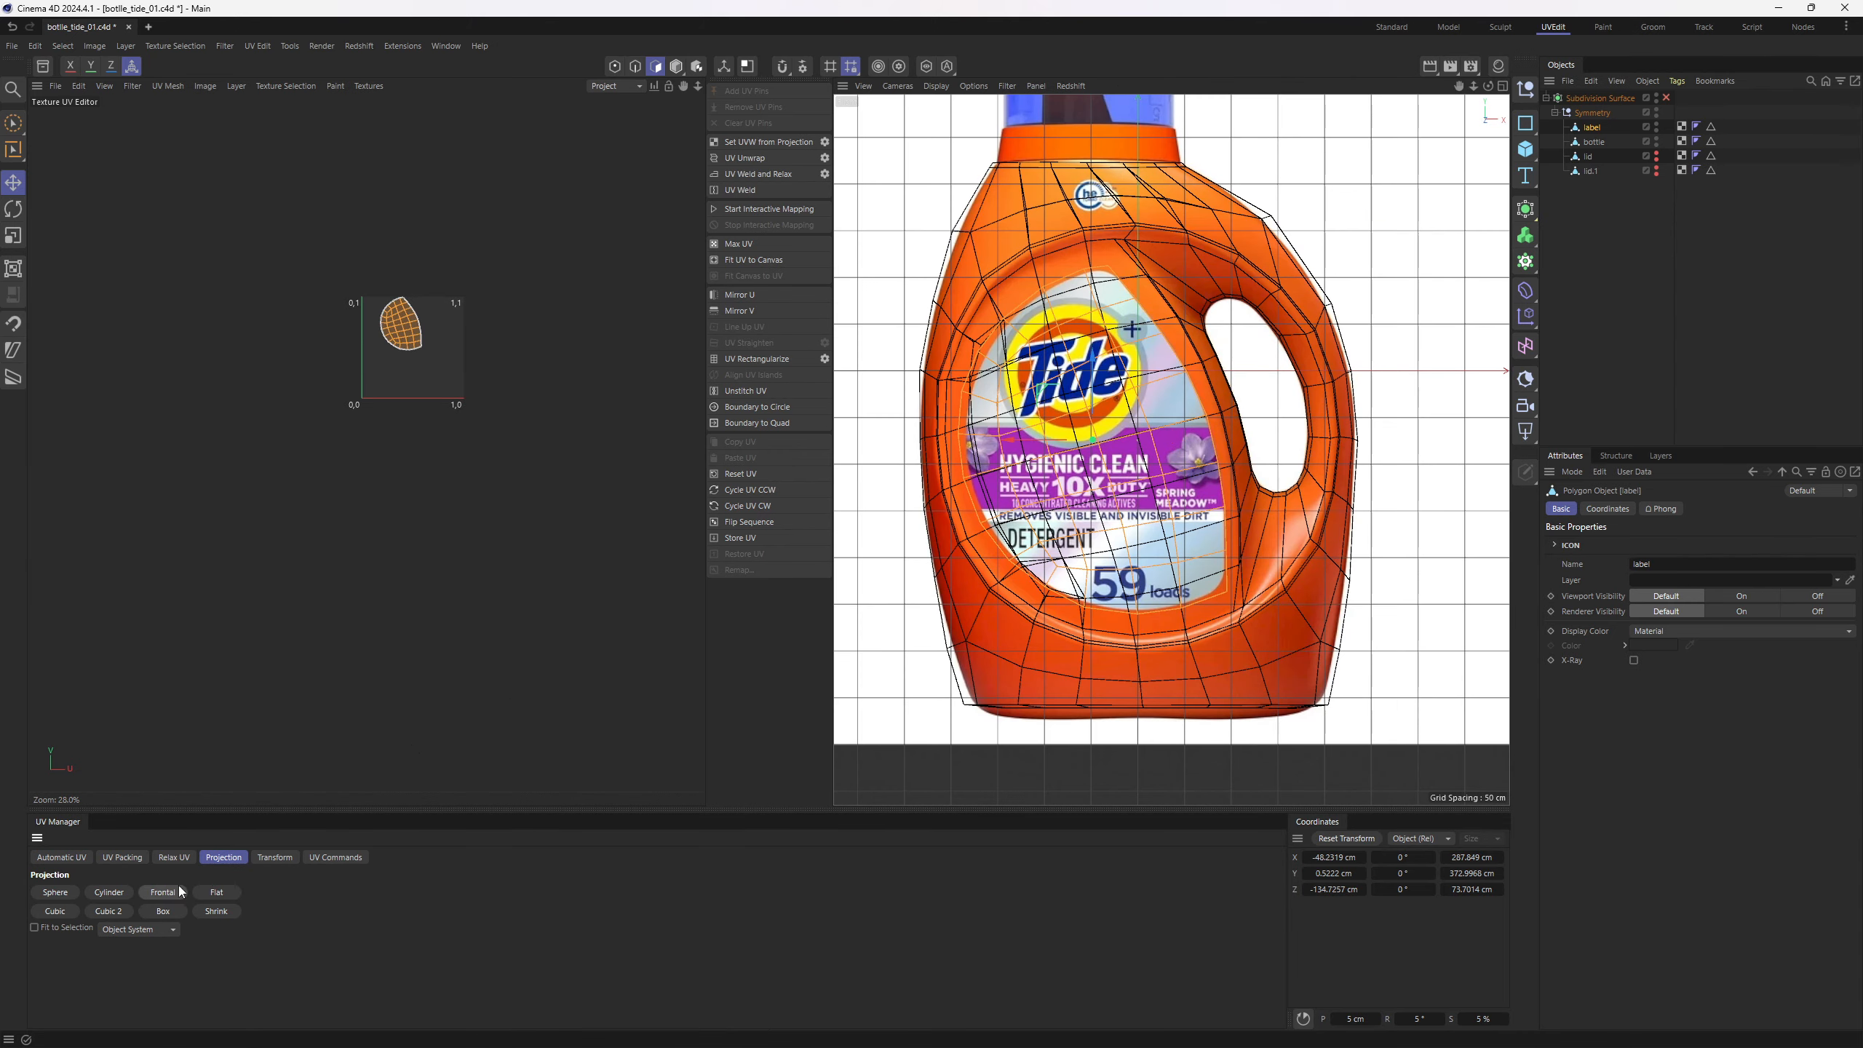
# Scale up the label's UV island and centre it so it fills most of the 0–1 UV square
pyautogui.press('t')
pyautogui.moveTo(417, 308); pyautogui.dragTo(438, 358)
pyautogui.press('e')
pyautogui.press('t')
pyautogui.press('e')
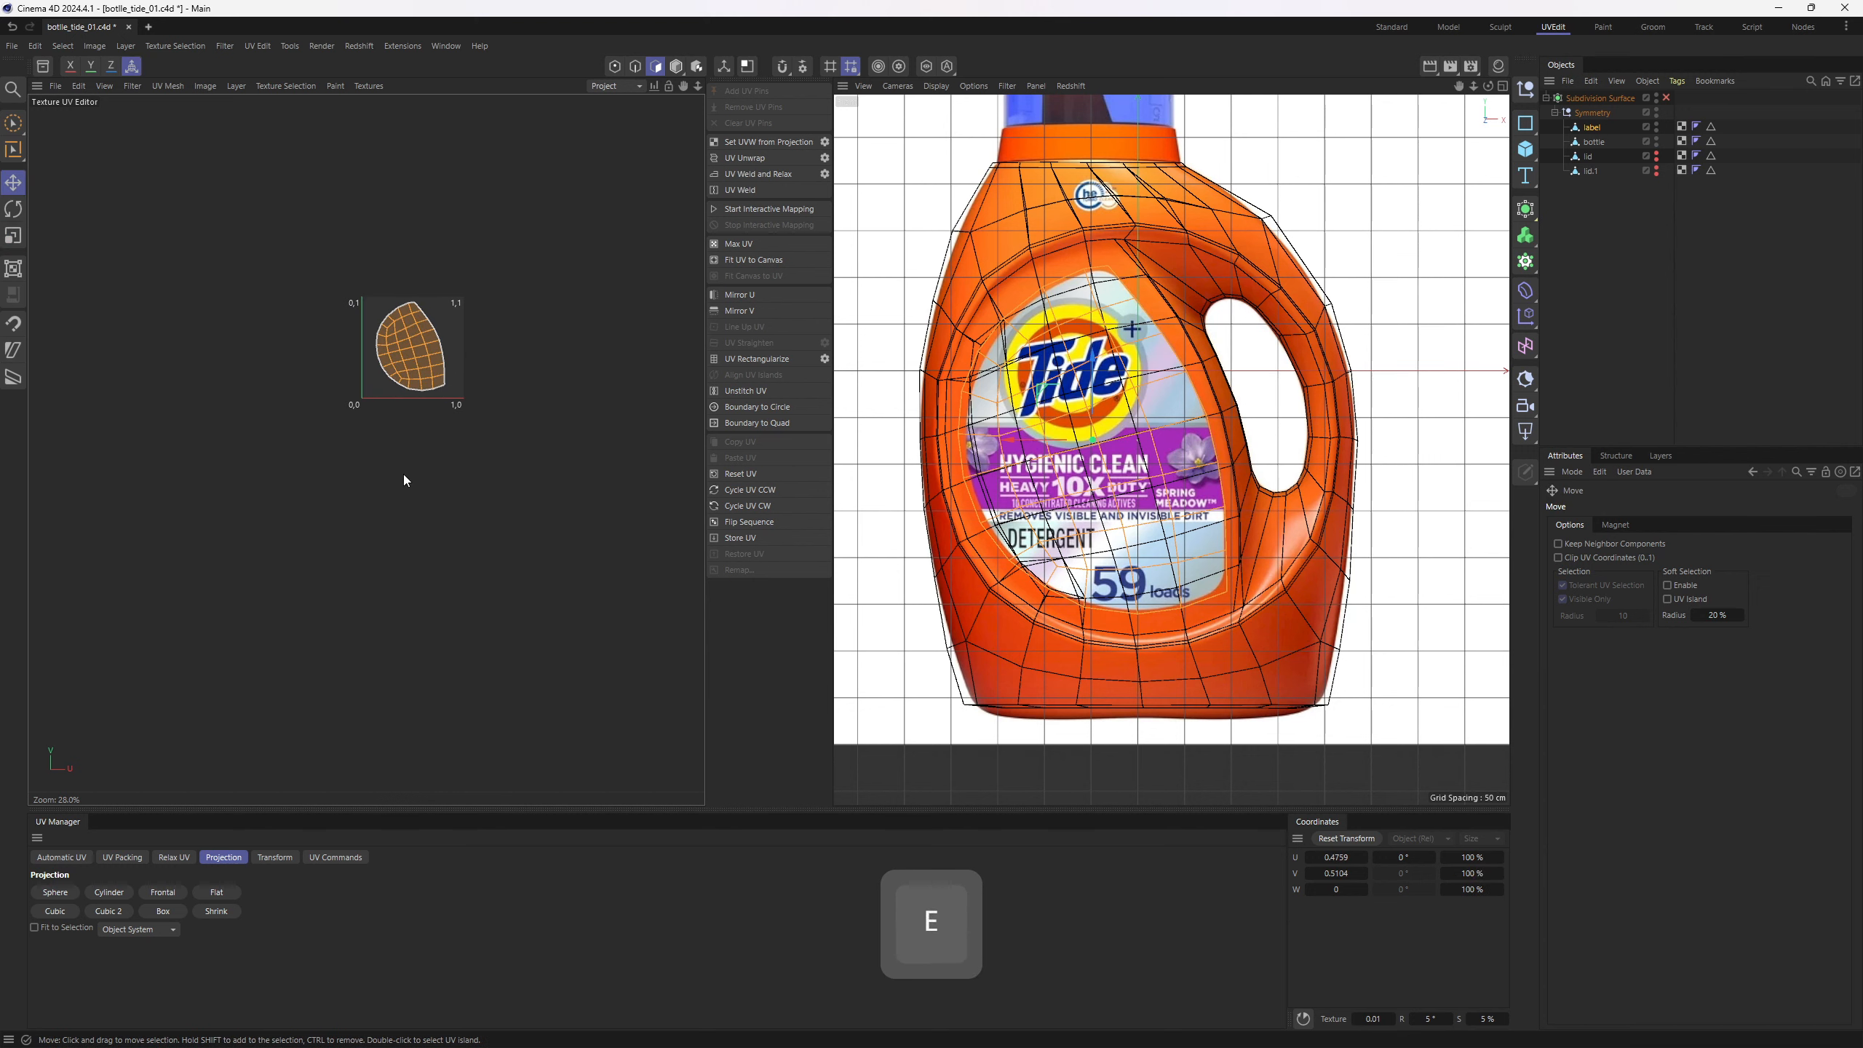
# Return to the perspective view and display the coloured UV grid texture on the label to inspect its distortion
pyautogui.middleClick(1225, 538)
pyautogui.middleClick(1088, 377)
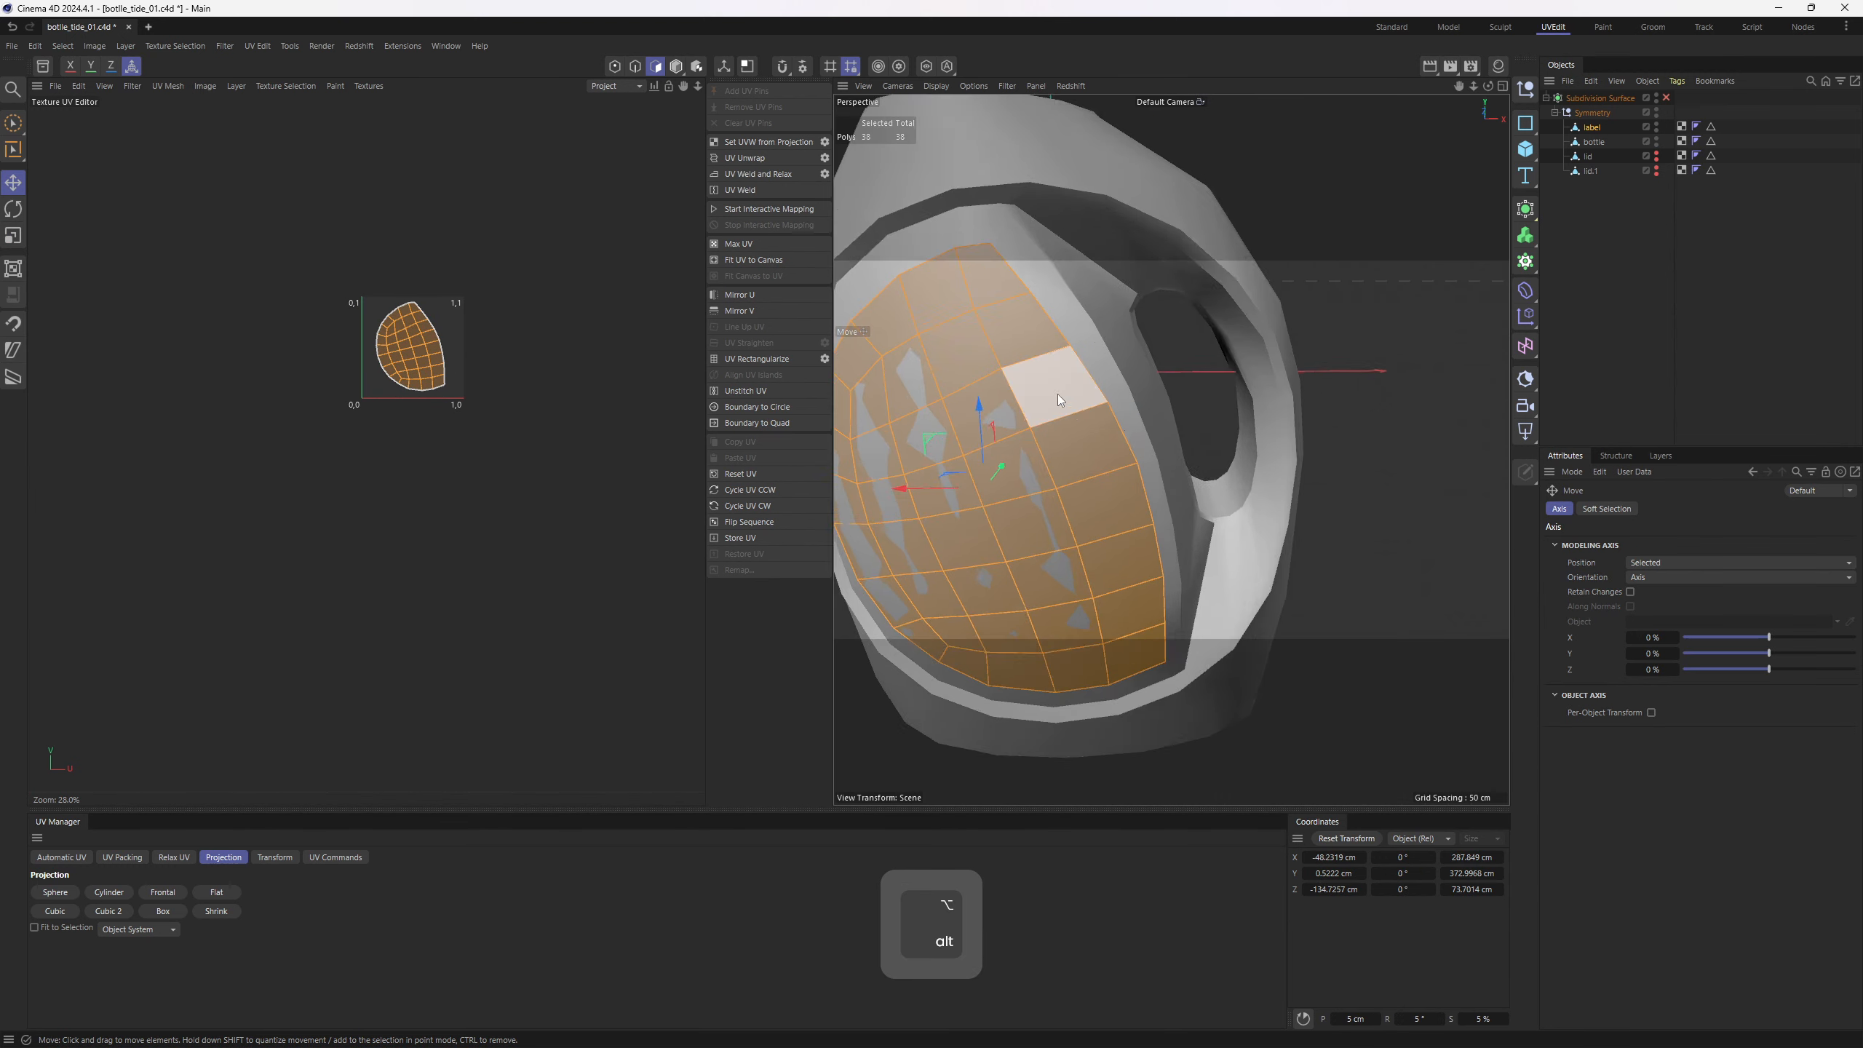
pyautogui.keyDown('alt'); pyautogui.moveTo(1057, 394); pyautogui.dragTo(1066, 446); pyautogui.keyUp('alt')
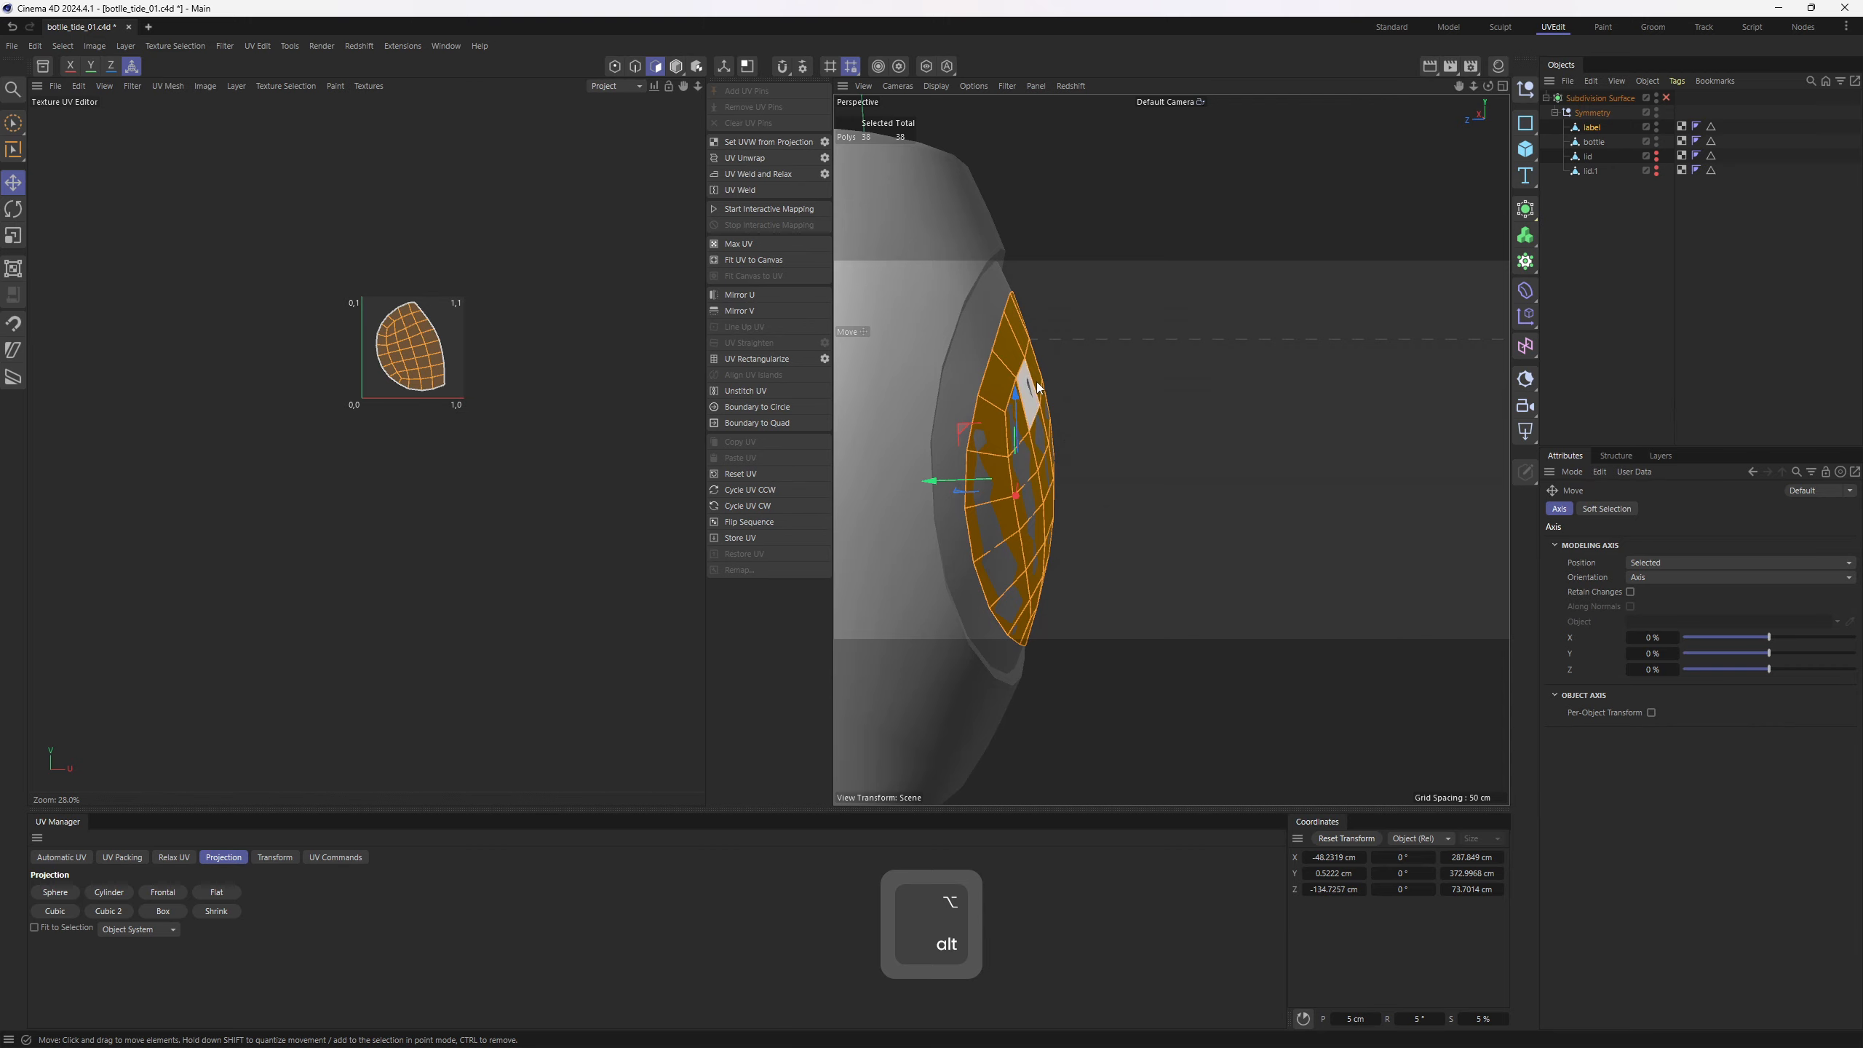
pyautogui.keyDown('alt'); pyautogui.moveTo(1037, 383); pyautogui.dragTo(982, 329); pyautogui.keyUp('alt')
pyautogui.rightClick(744, 263)
pyautogui.click(366, 86)
pyautogui.click(401, 131)
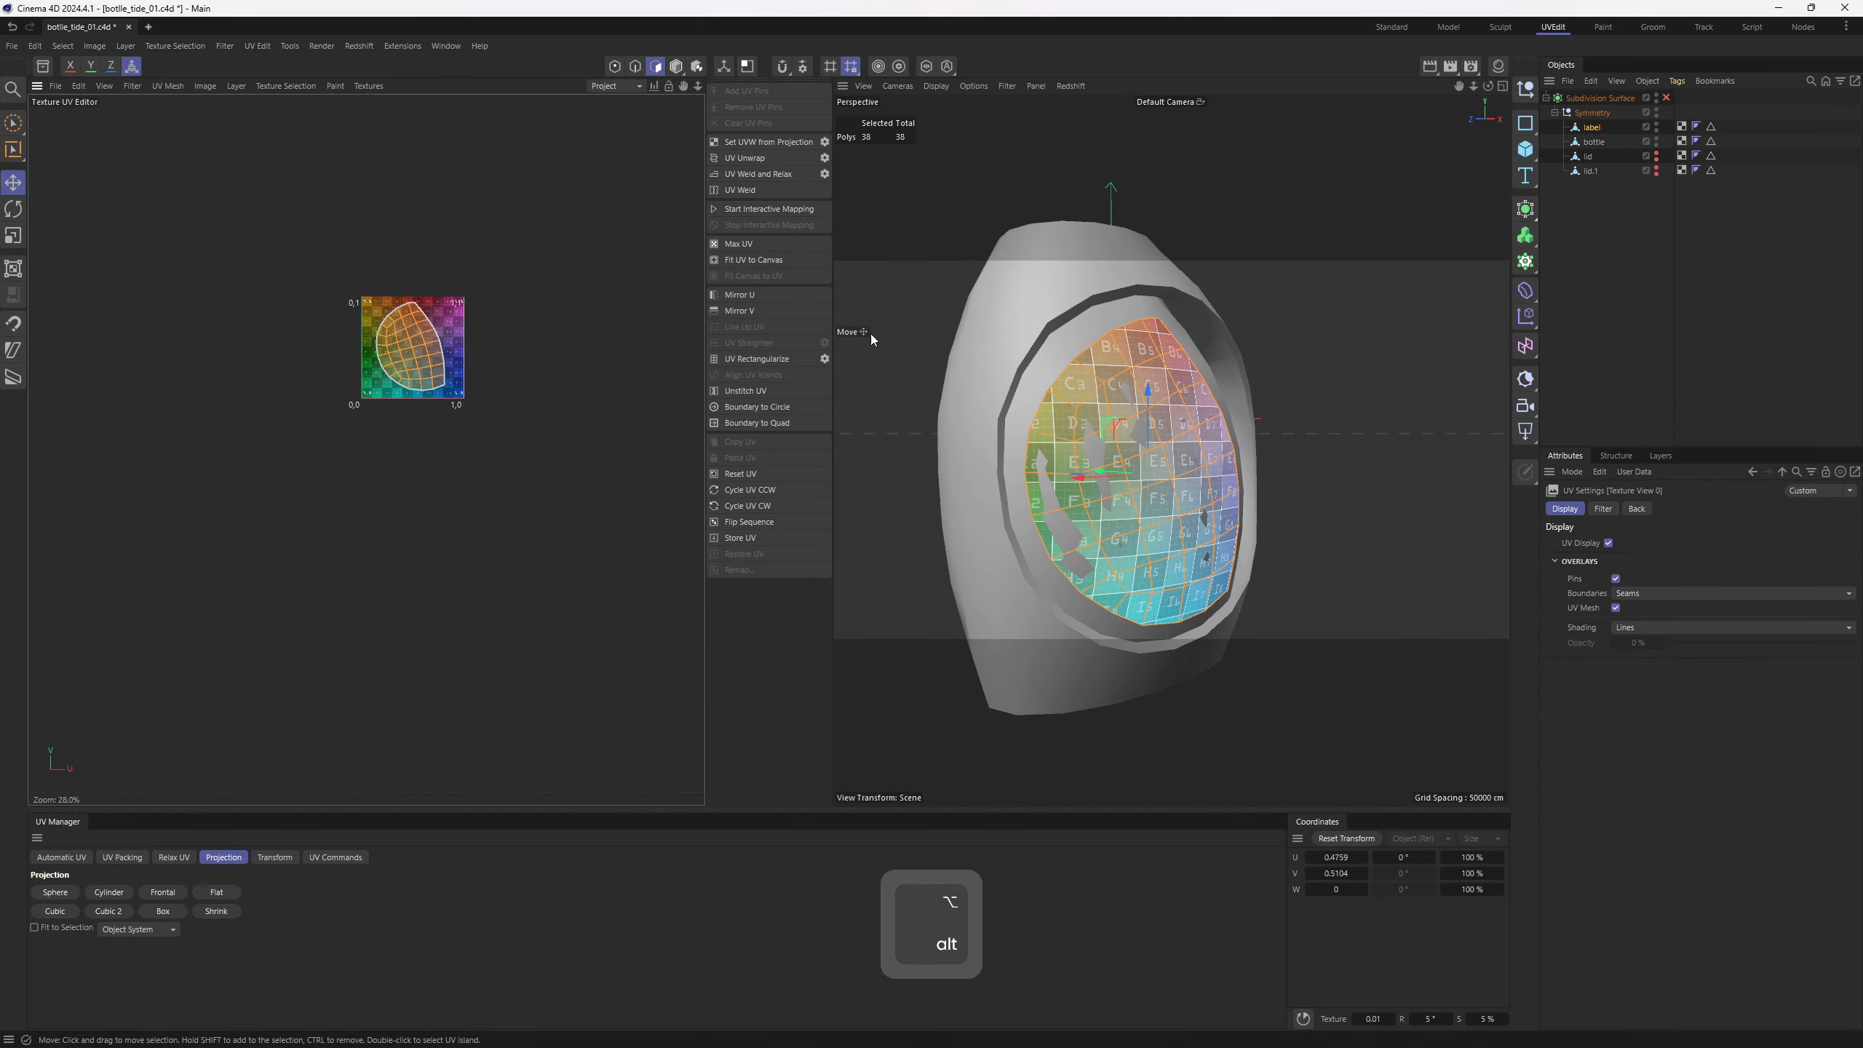
pyautogui.scroll(5, 1142, 434)
pyautogui.keyDown('alt'); pyautogui.moveTo(1143, 434); pyautogui.dragTo(1129, 374); pyautogui.keyUp('alt')
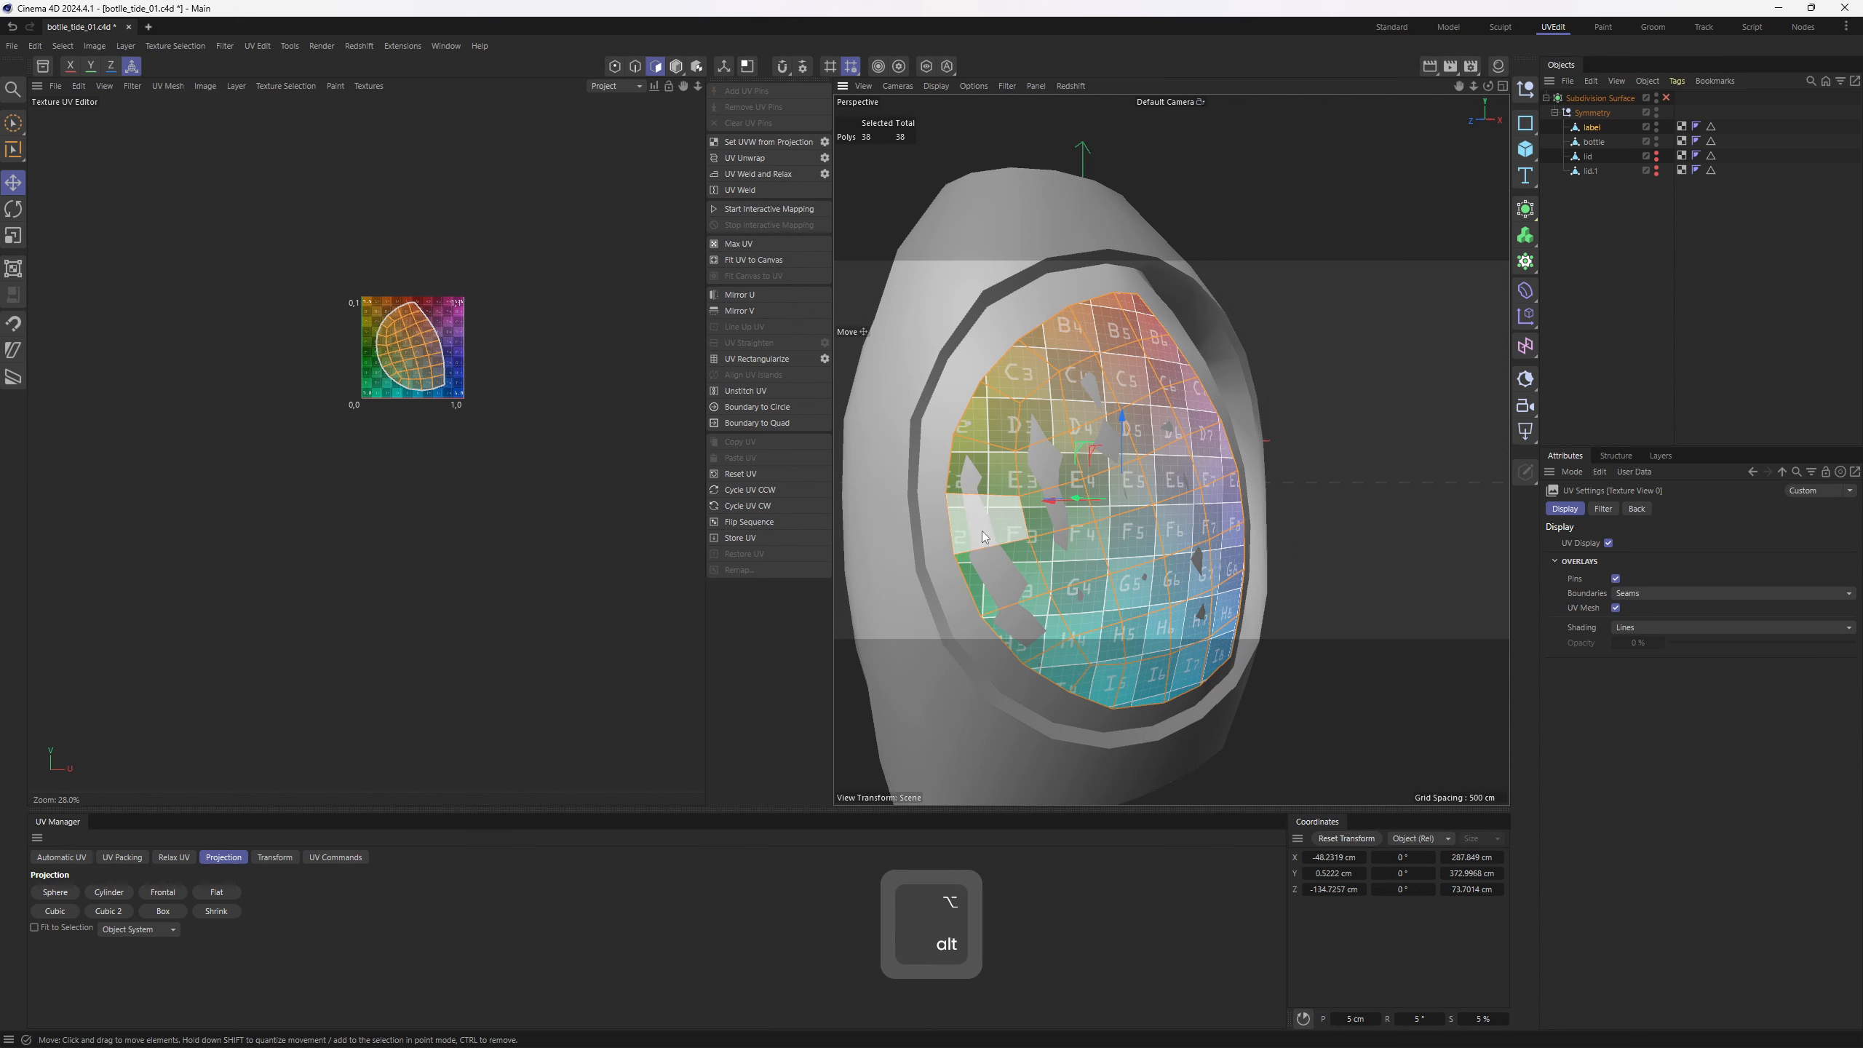
pyautogui.scroll(8, 421, 412)
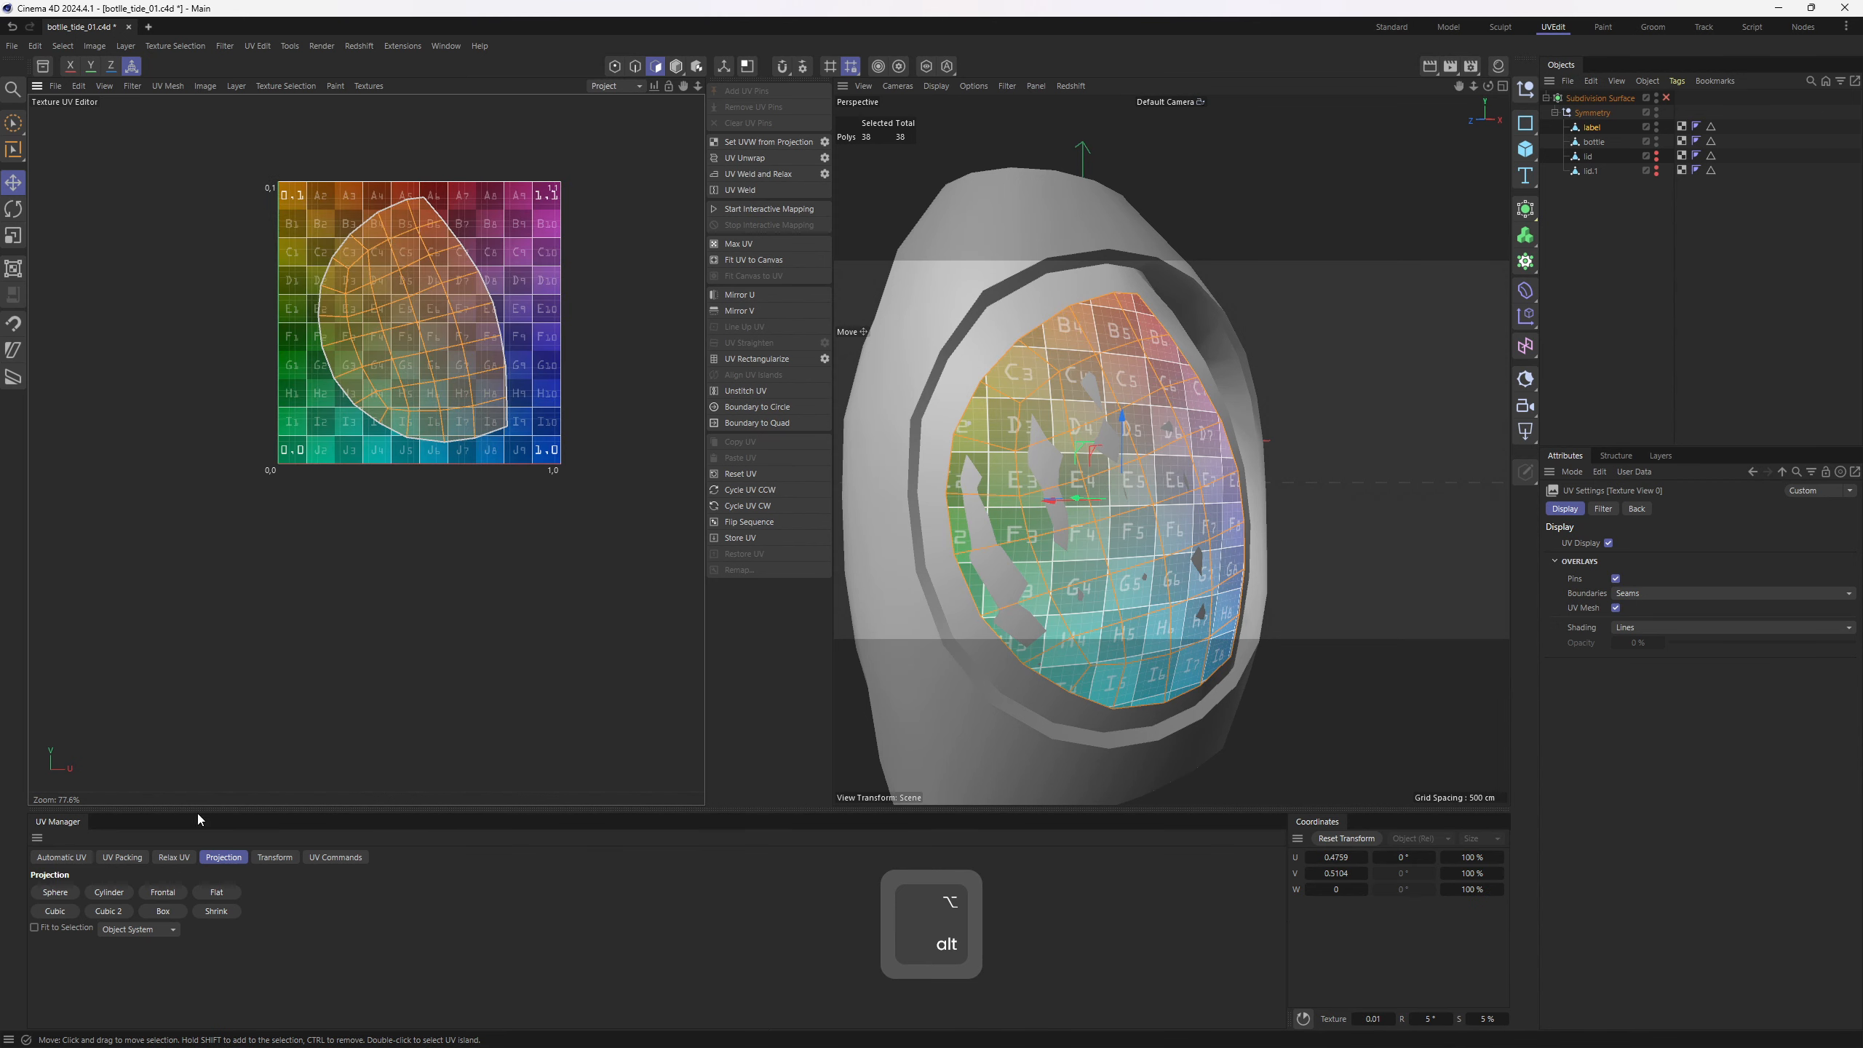
# Relax the label's UVs with the LSCM method, undoing and reapplying it to compare the grid distortion
pyautogui.click(174, 858)
pyautogui.click(65, 963)
pyautogui.scroll(1, 539, 699)
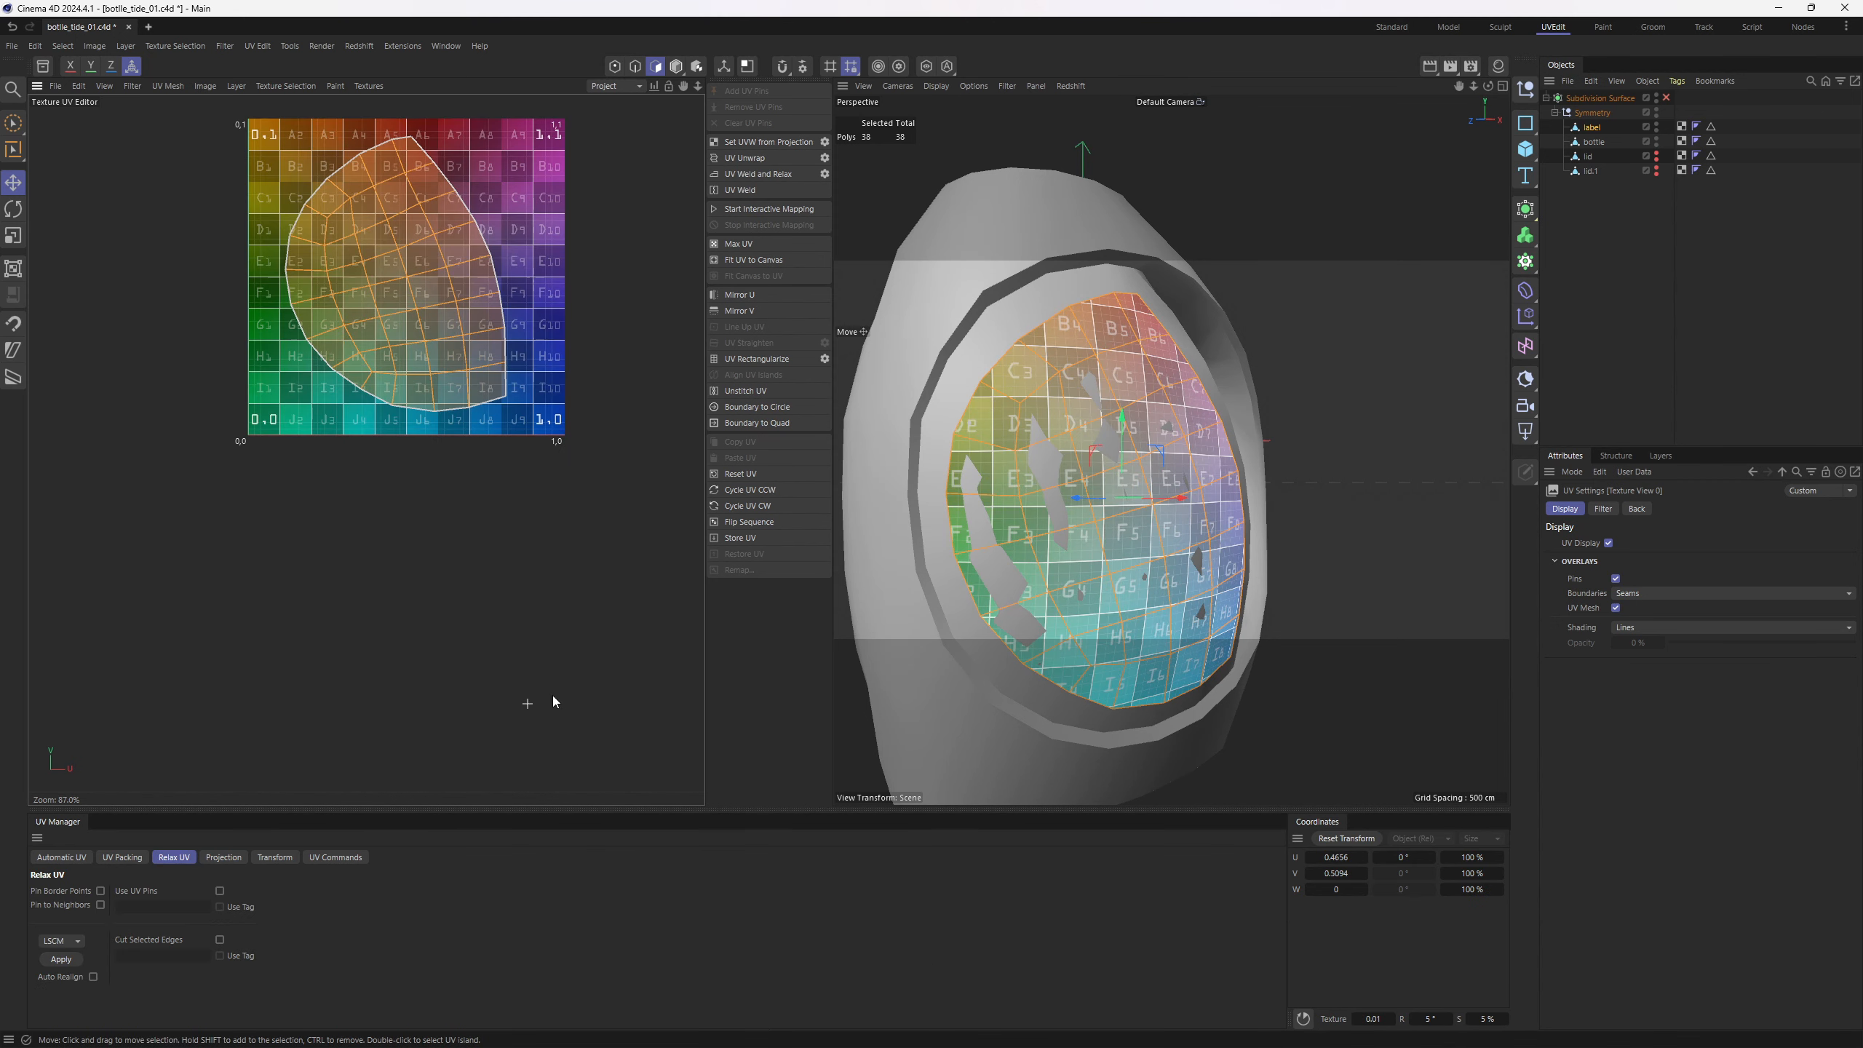
pyautogui.scroll(3, 1049, 426)
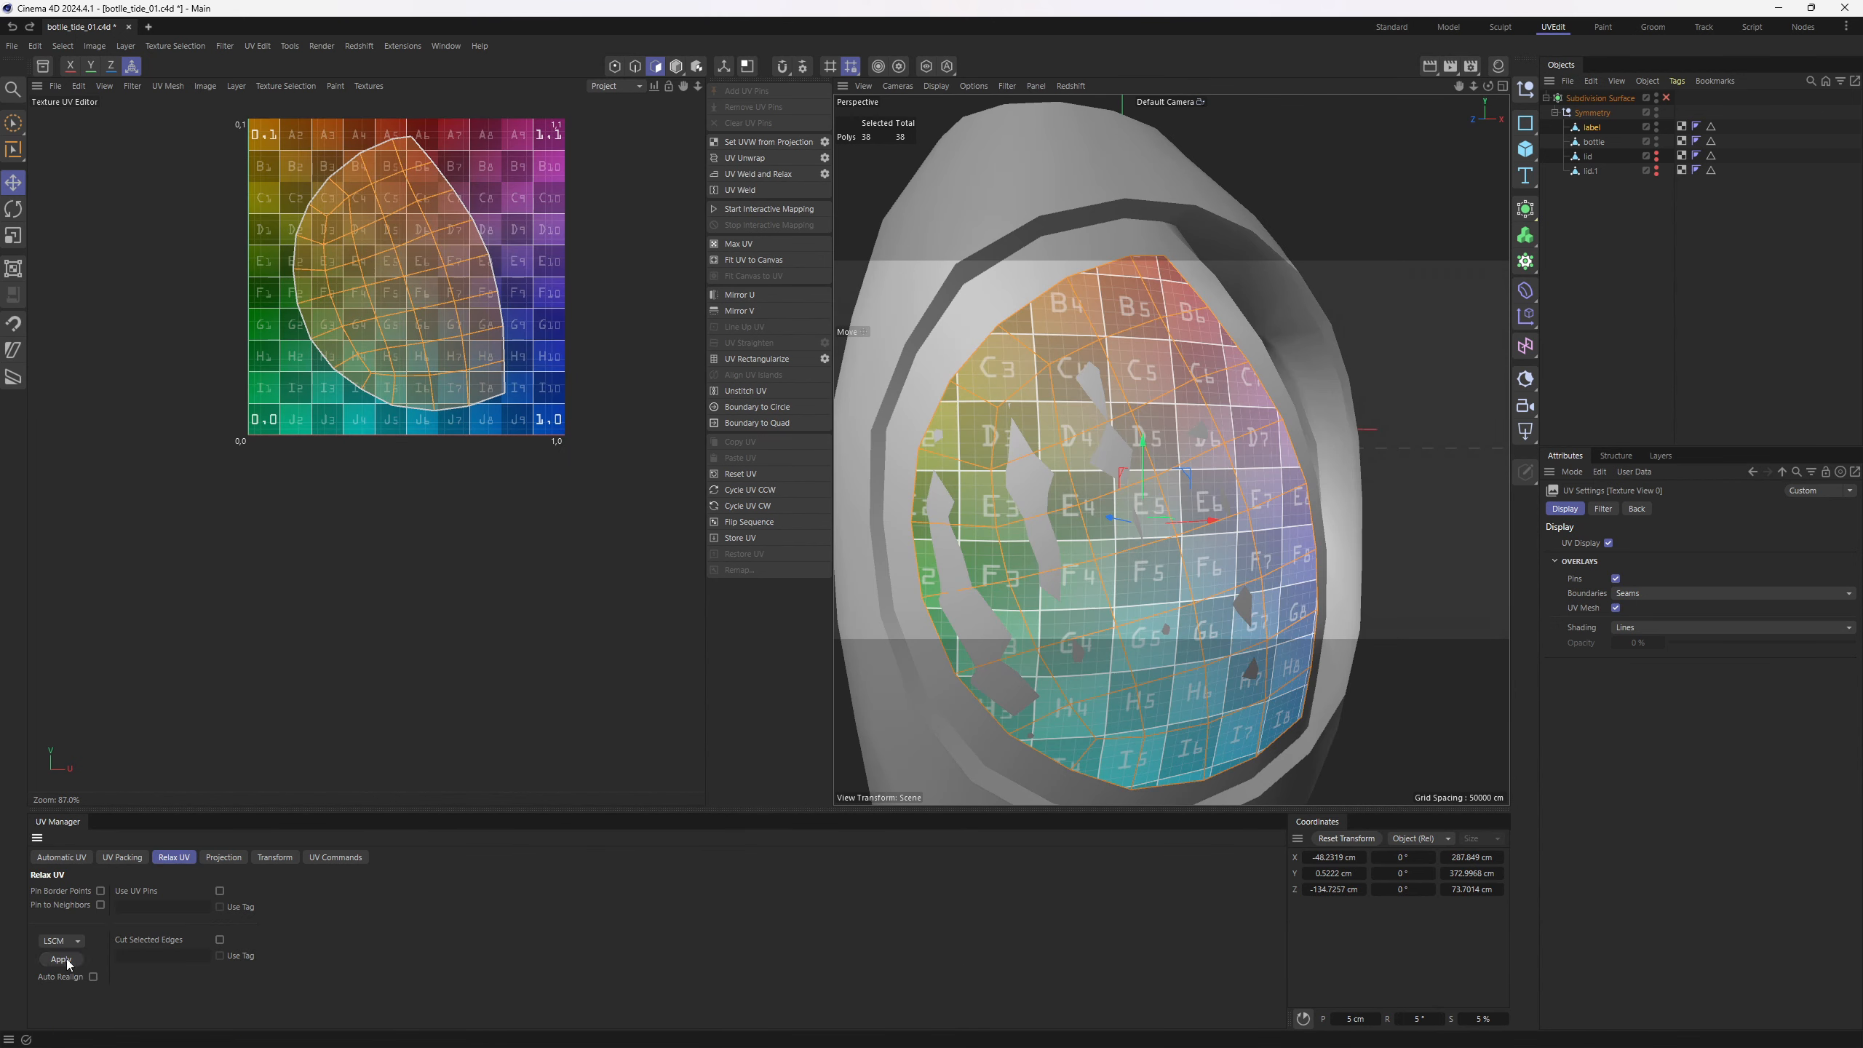
pyautogui.click(67, 960)
pyautogui.hotkey('ctrl', 'z')
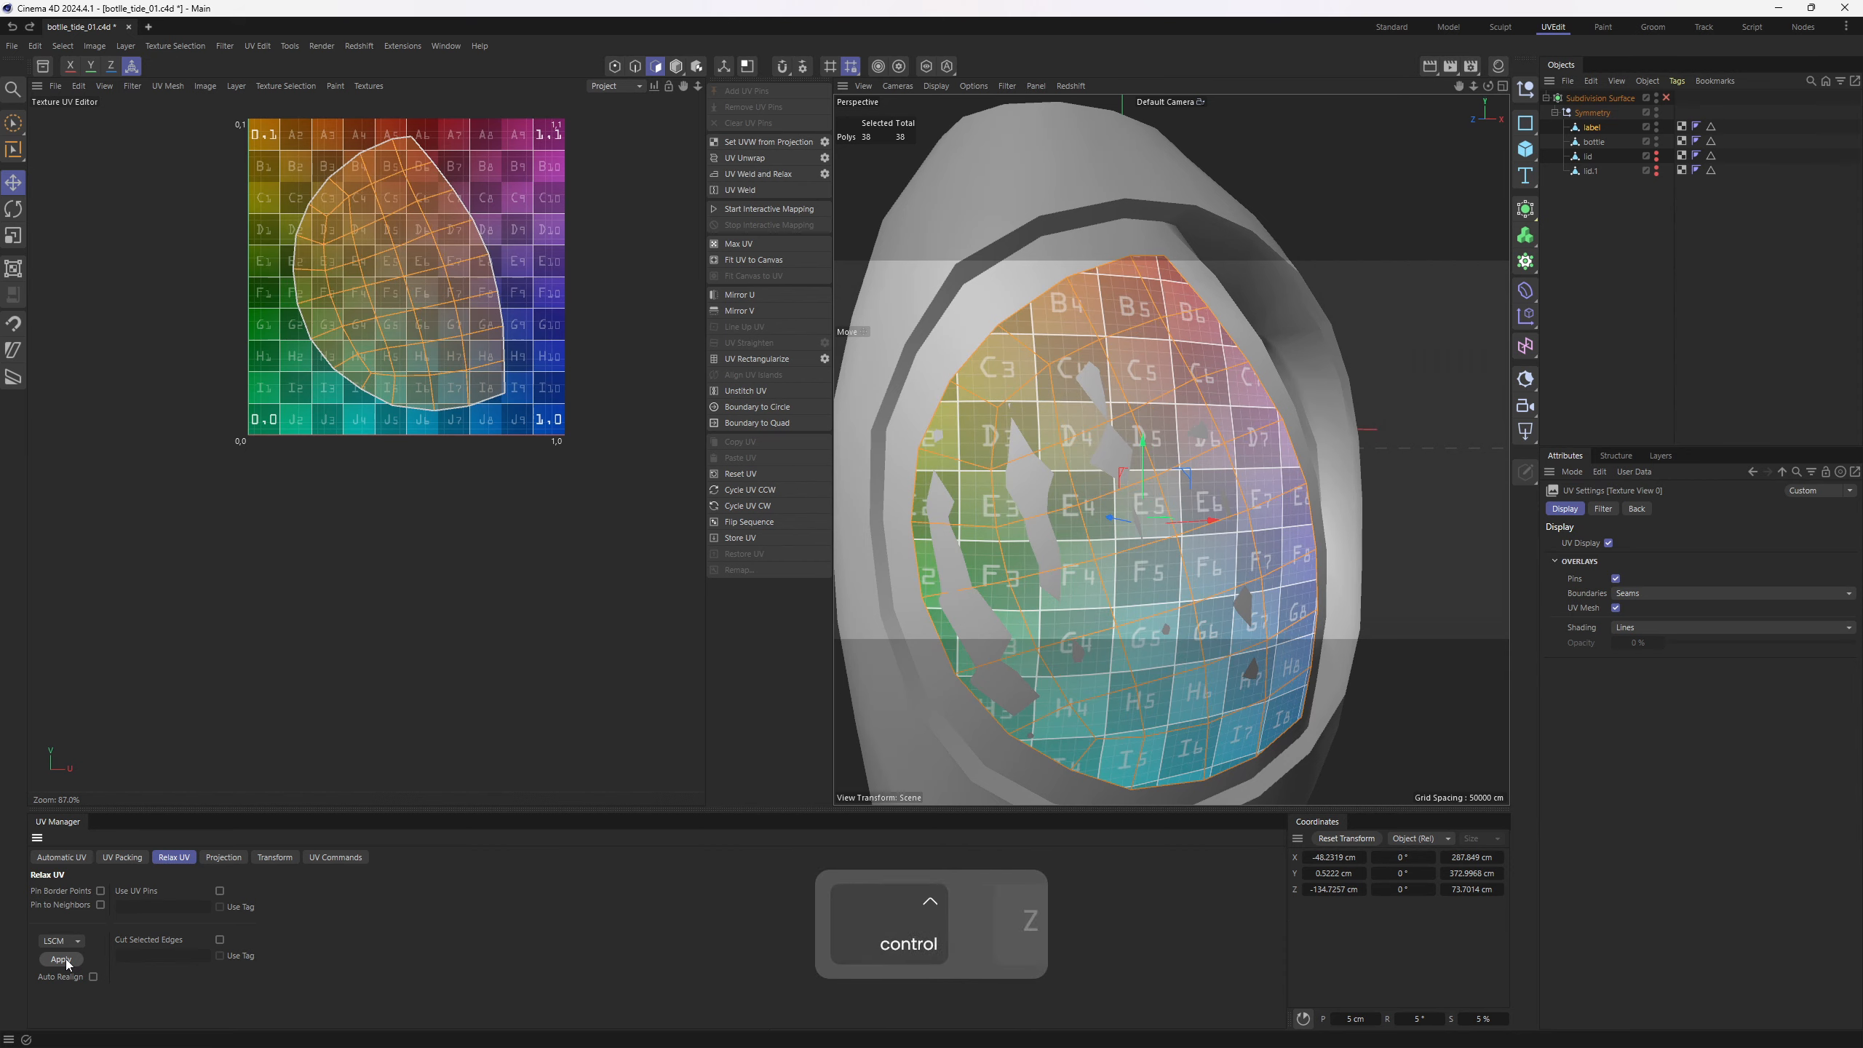
pyautogui.click(67, 960)
pyautogui.hotkey('ctrl', 'z')
pyautogui.click(67, 960)
pyautogui.keyDown('alt'); pyautogui.moveTo(1130, 517); pyautogui.dragTo(1109, 534); pyautogui.keyUp('alt')
pyautogui.scroll(-3, 1203, 502)
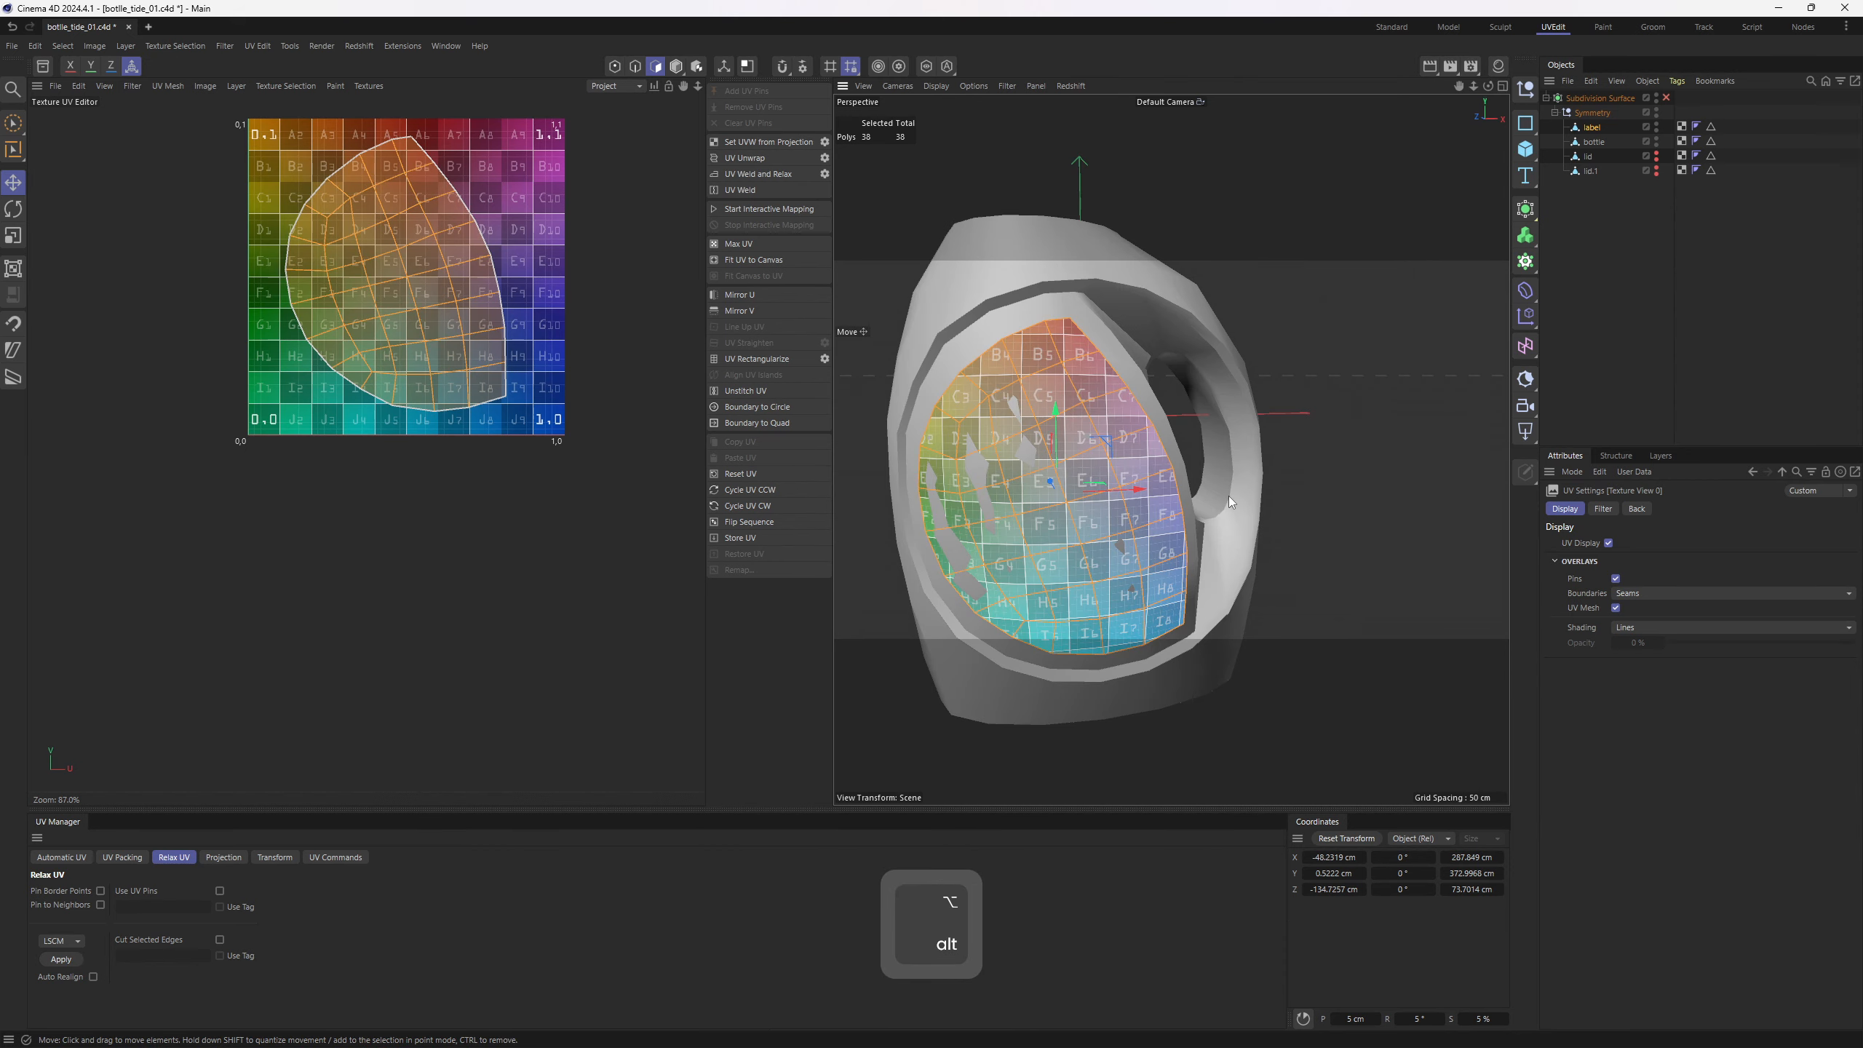
# Compare the label's UV grid in the perspective view with the label artwork in the front reference view
pyautogui.middleClick(1226, 506)
pyautogui.scroll(4, 1284, 580)
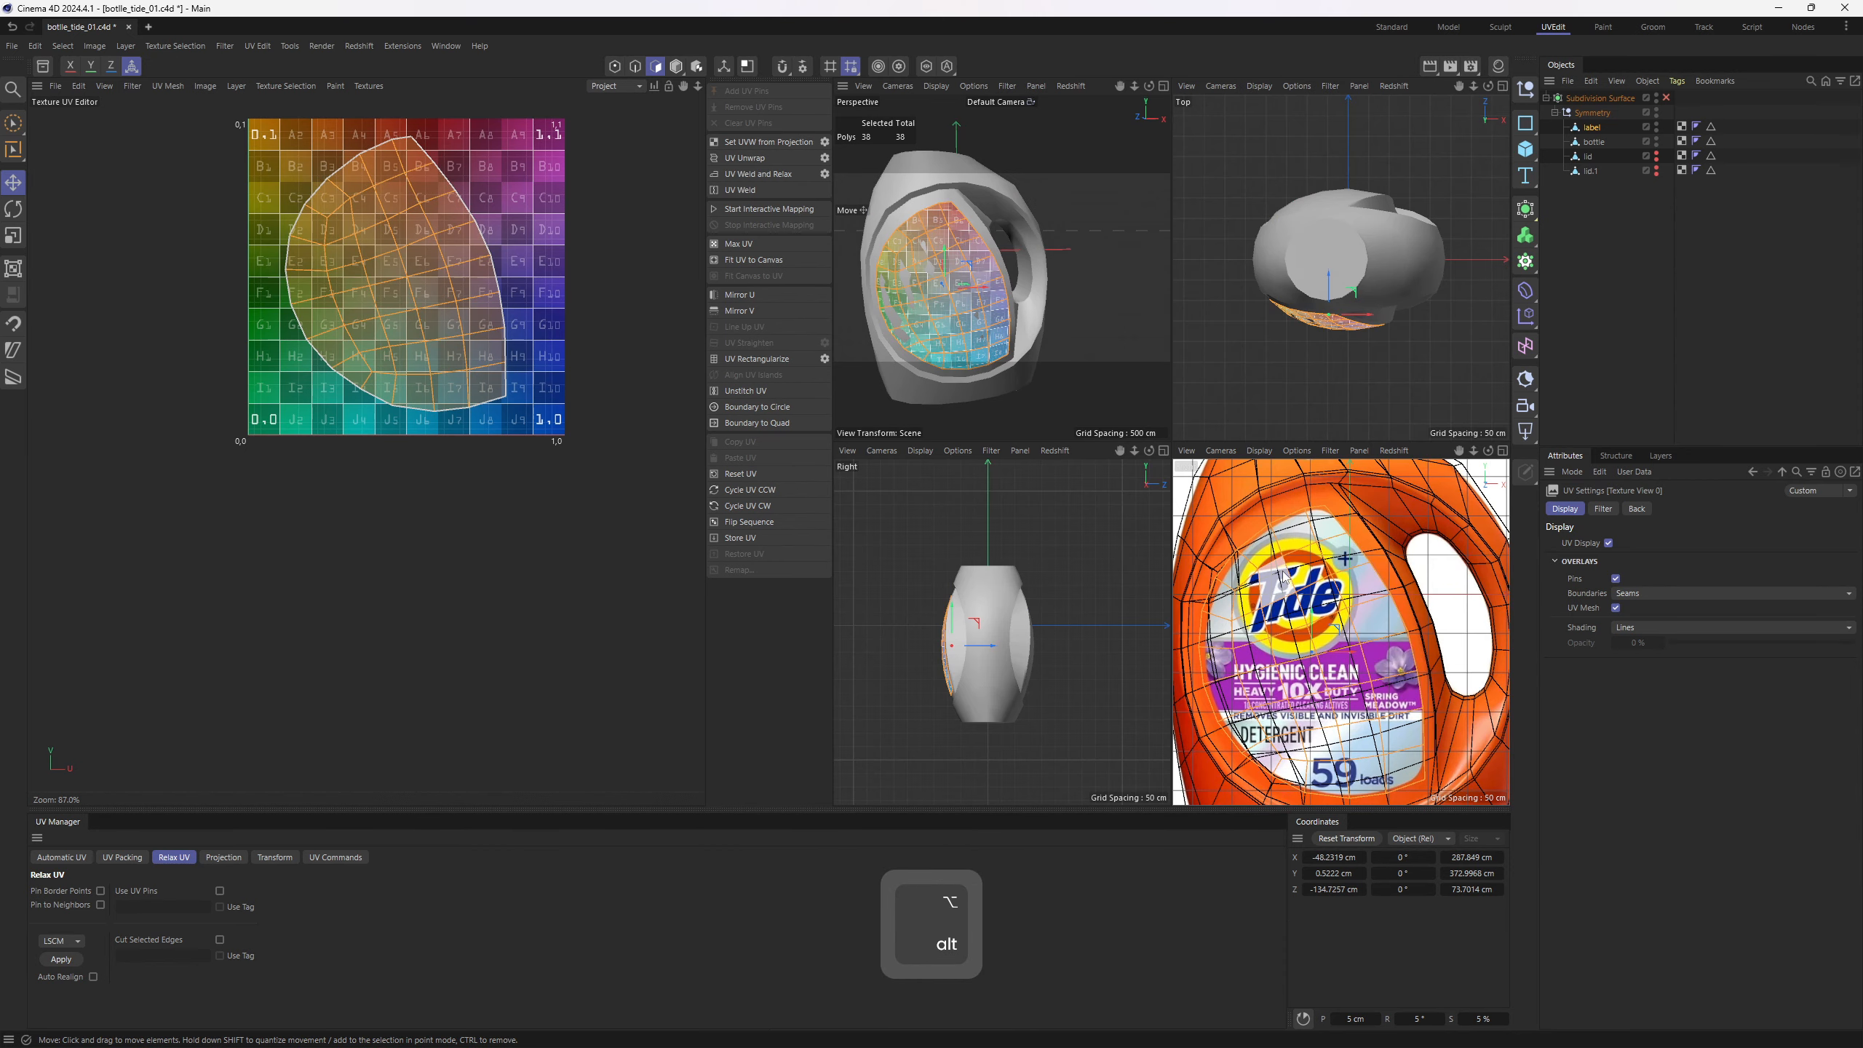
pyautogui.middleClick(1299, 679)
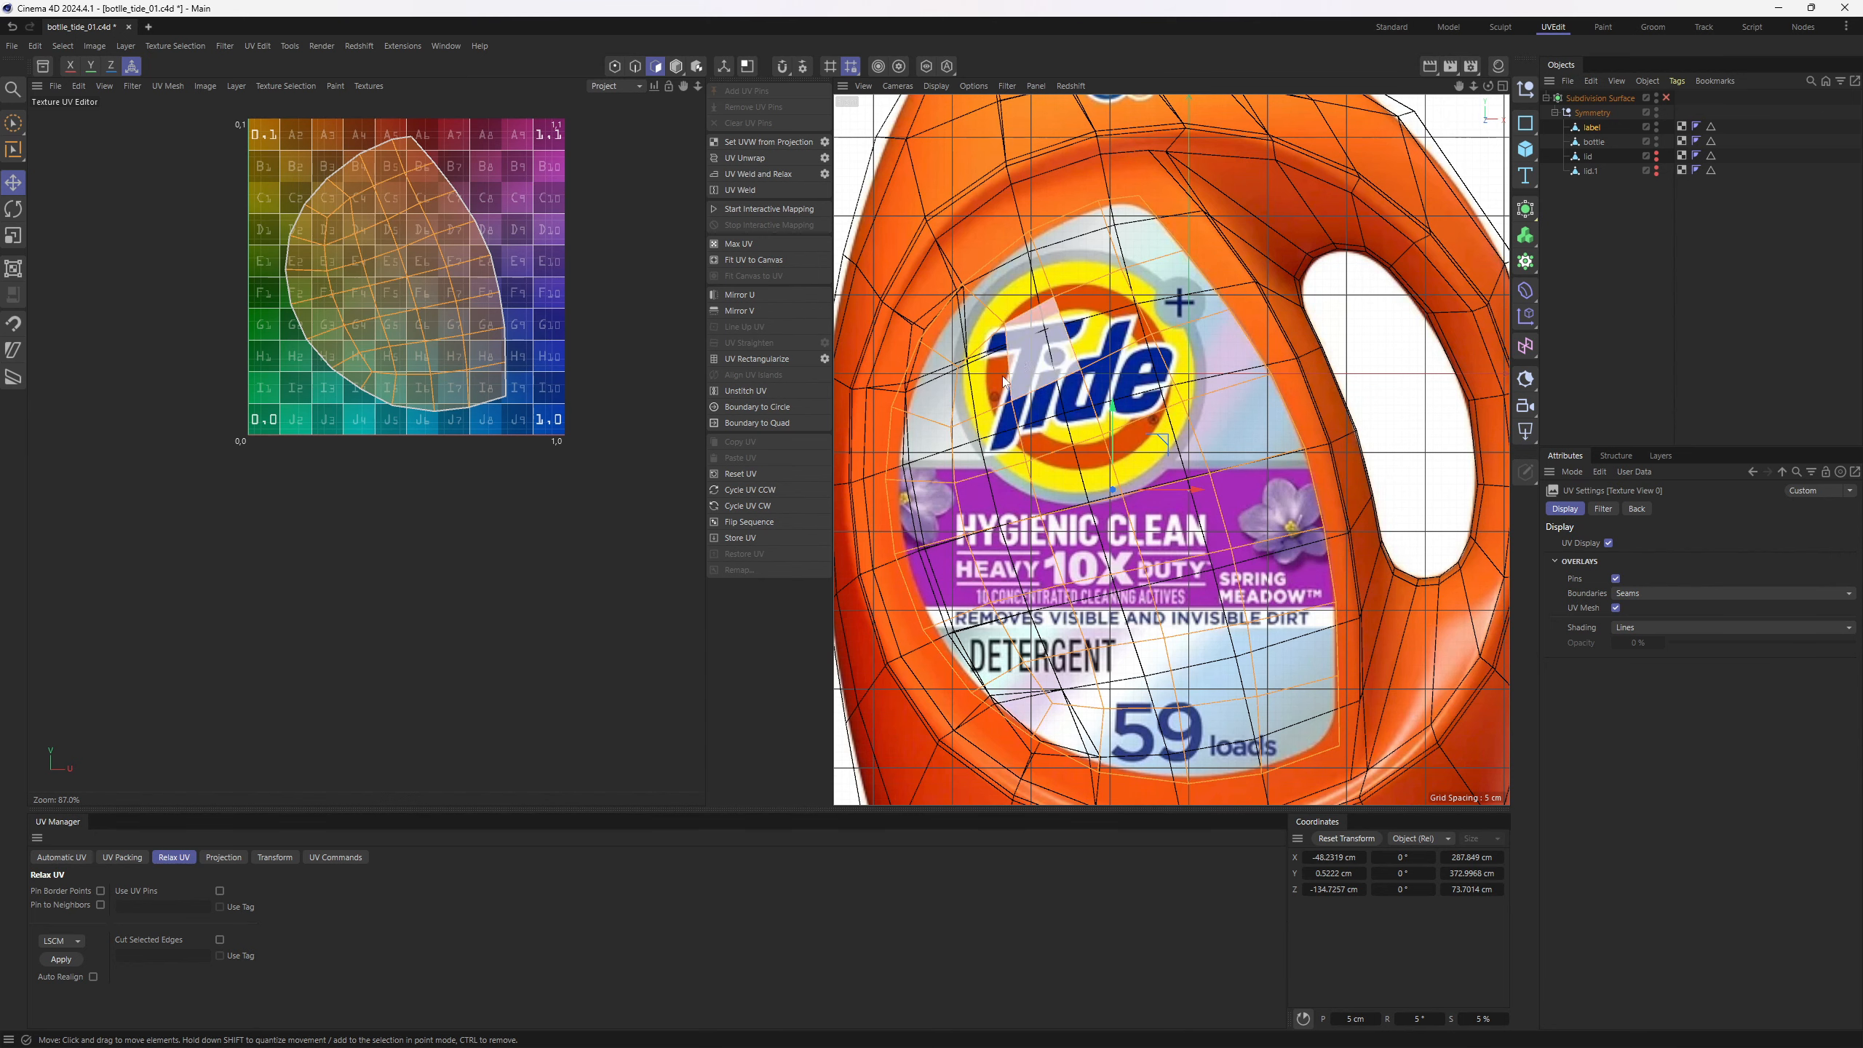
pyautogui.middleClick(1039, 414)
pyautogui.scroll(3, 1030, 323)
pyautogui.middleClick(1047, 292)
pyautogui.scroll(-4, 1048, 294)
pyautogui.keyDown('alt'); pyautogui.moveTo(1047, 293); pyautogui.dragTo(1038, 399); pyautogui.keyUp('alt')
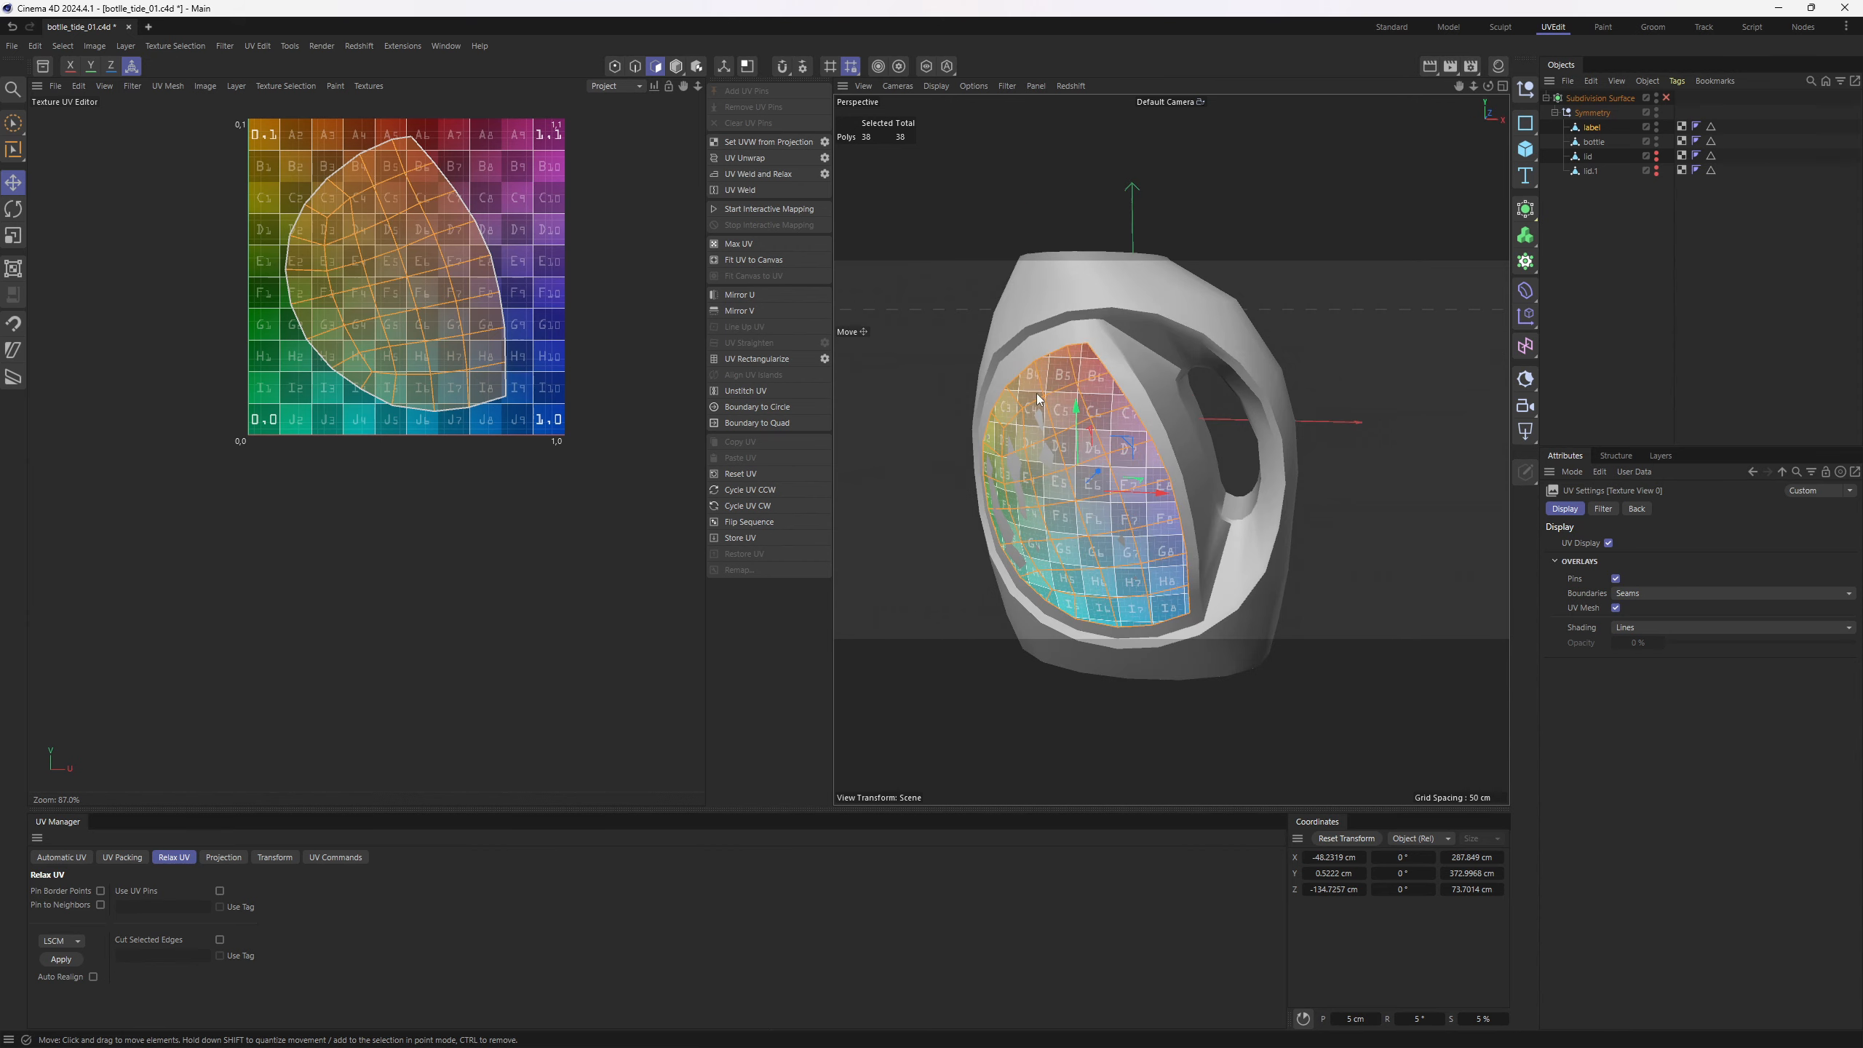
pyautogui.moveTo(1201, 425)
pyautogui.keyDown('alt'); pyautogui.mouseDown()
pyautogui.moveTo(1205, 388)
pyautogui.moveTo(1221, 424)
pyautogui.mouseUp(); pyautogui.keyUp('alt')
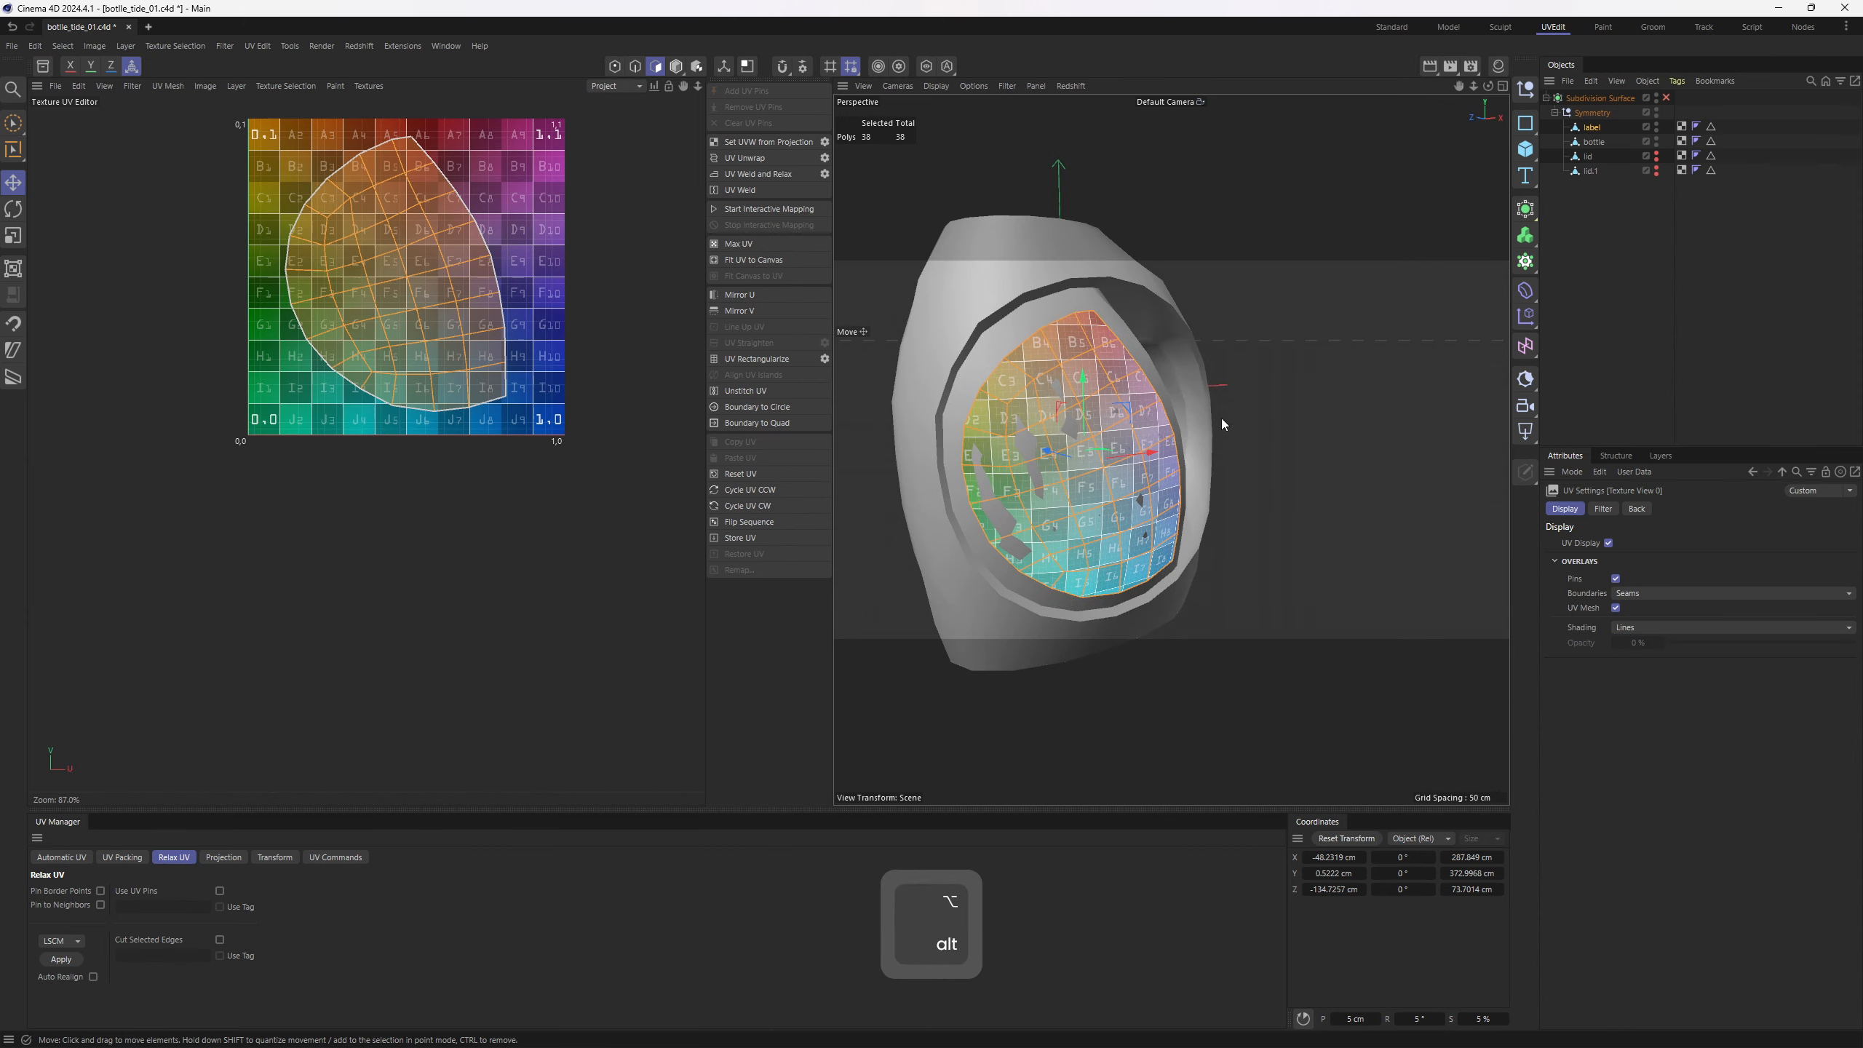
pyautogui.keyDown('alt'); pyautogui.moveTo(1194, 506); pyautogui.dragTo(1139, 358); pyautogui.keyUp('alt')
pyautogui.middleClick(1004, 548)
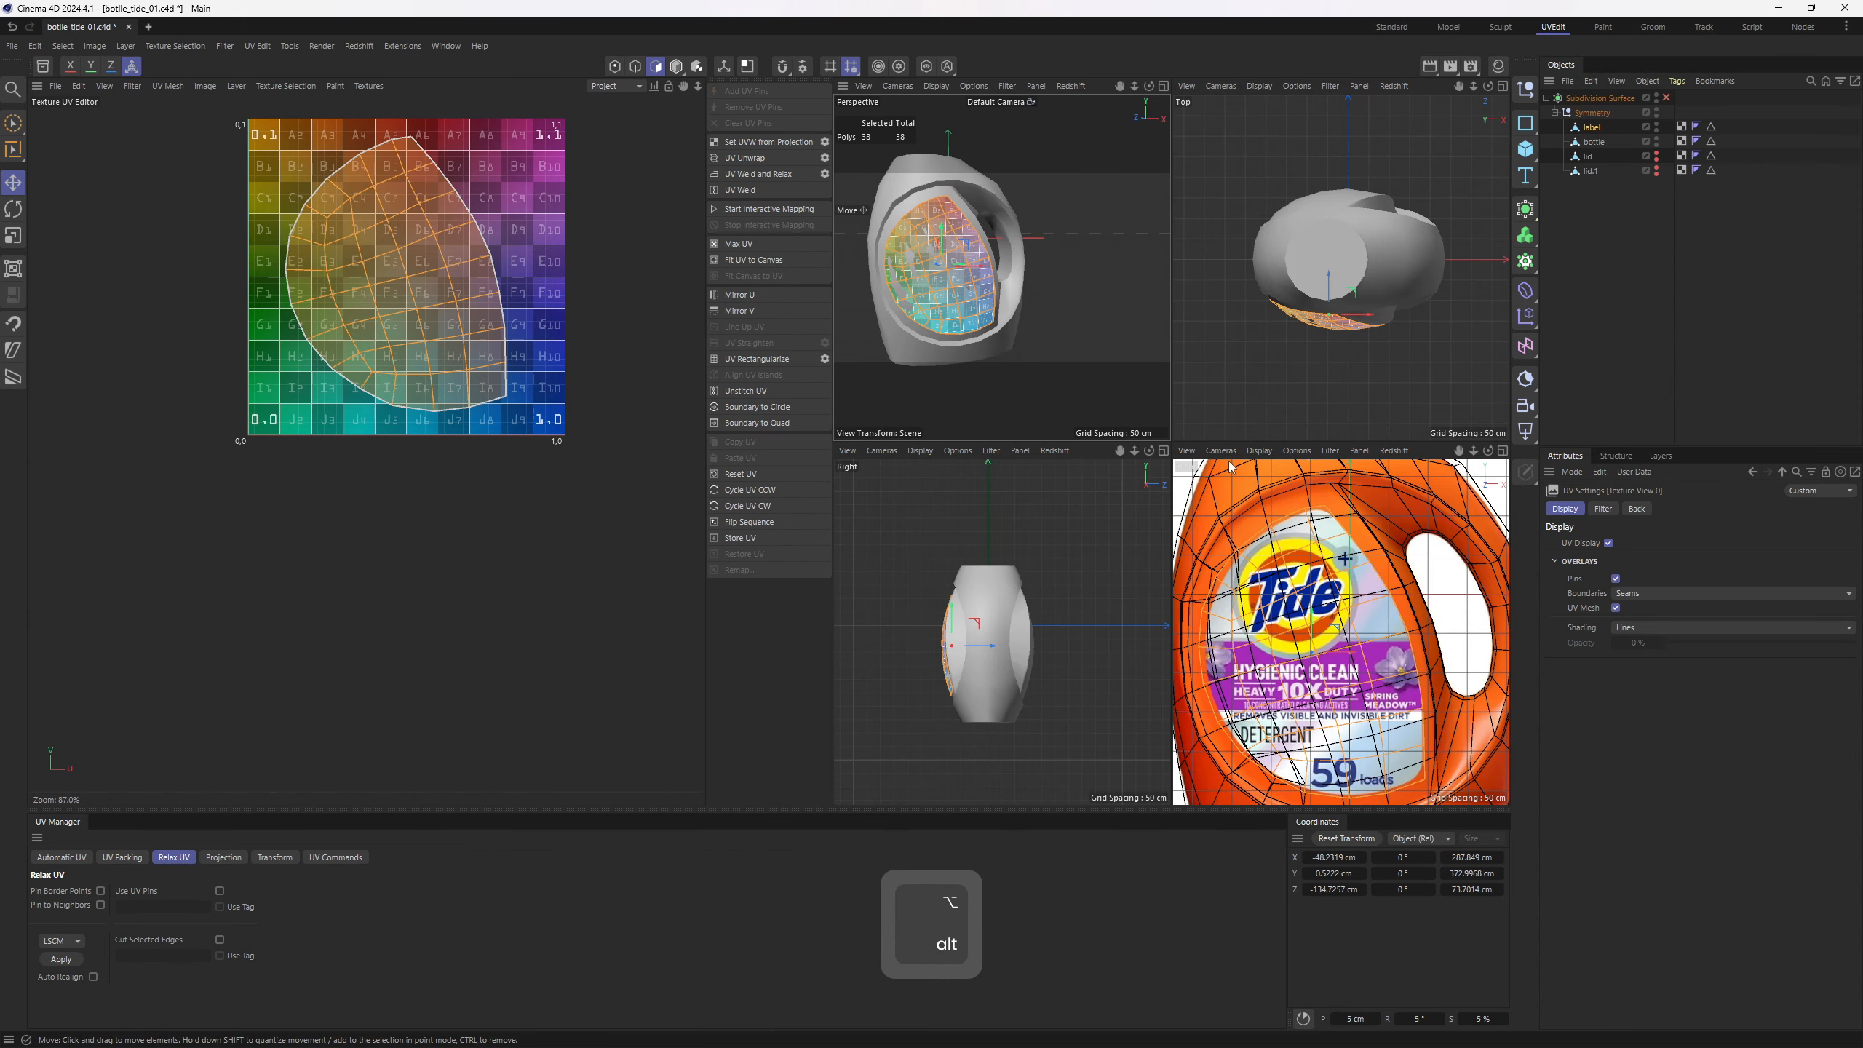
pyautogui.middleClick(1078, 389)
pyautogui.scroll(3, 1176, 426)
pyautogui.keyDown('alt'); pyautogui.moveTo(1175, 426); pyautogui.dragTo(1135, 408); pyautogui.keyUp('alt')
pyautogui.middleClick(1144, 433)
pyautogui.middleClick(1298, 603)
pyautogui.keyDown('alt'); pyautogui.moveTo(1270, 410); pyautogui.dragTo(1232, 405, button='right'); pyautogui.keyUp('alt')
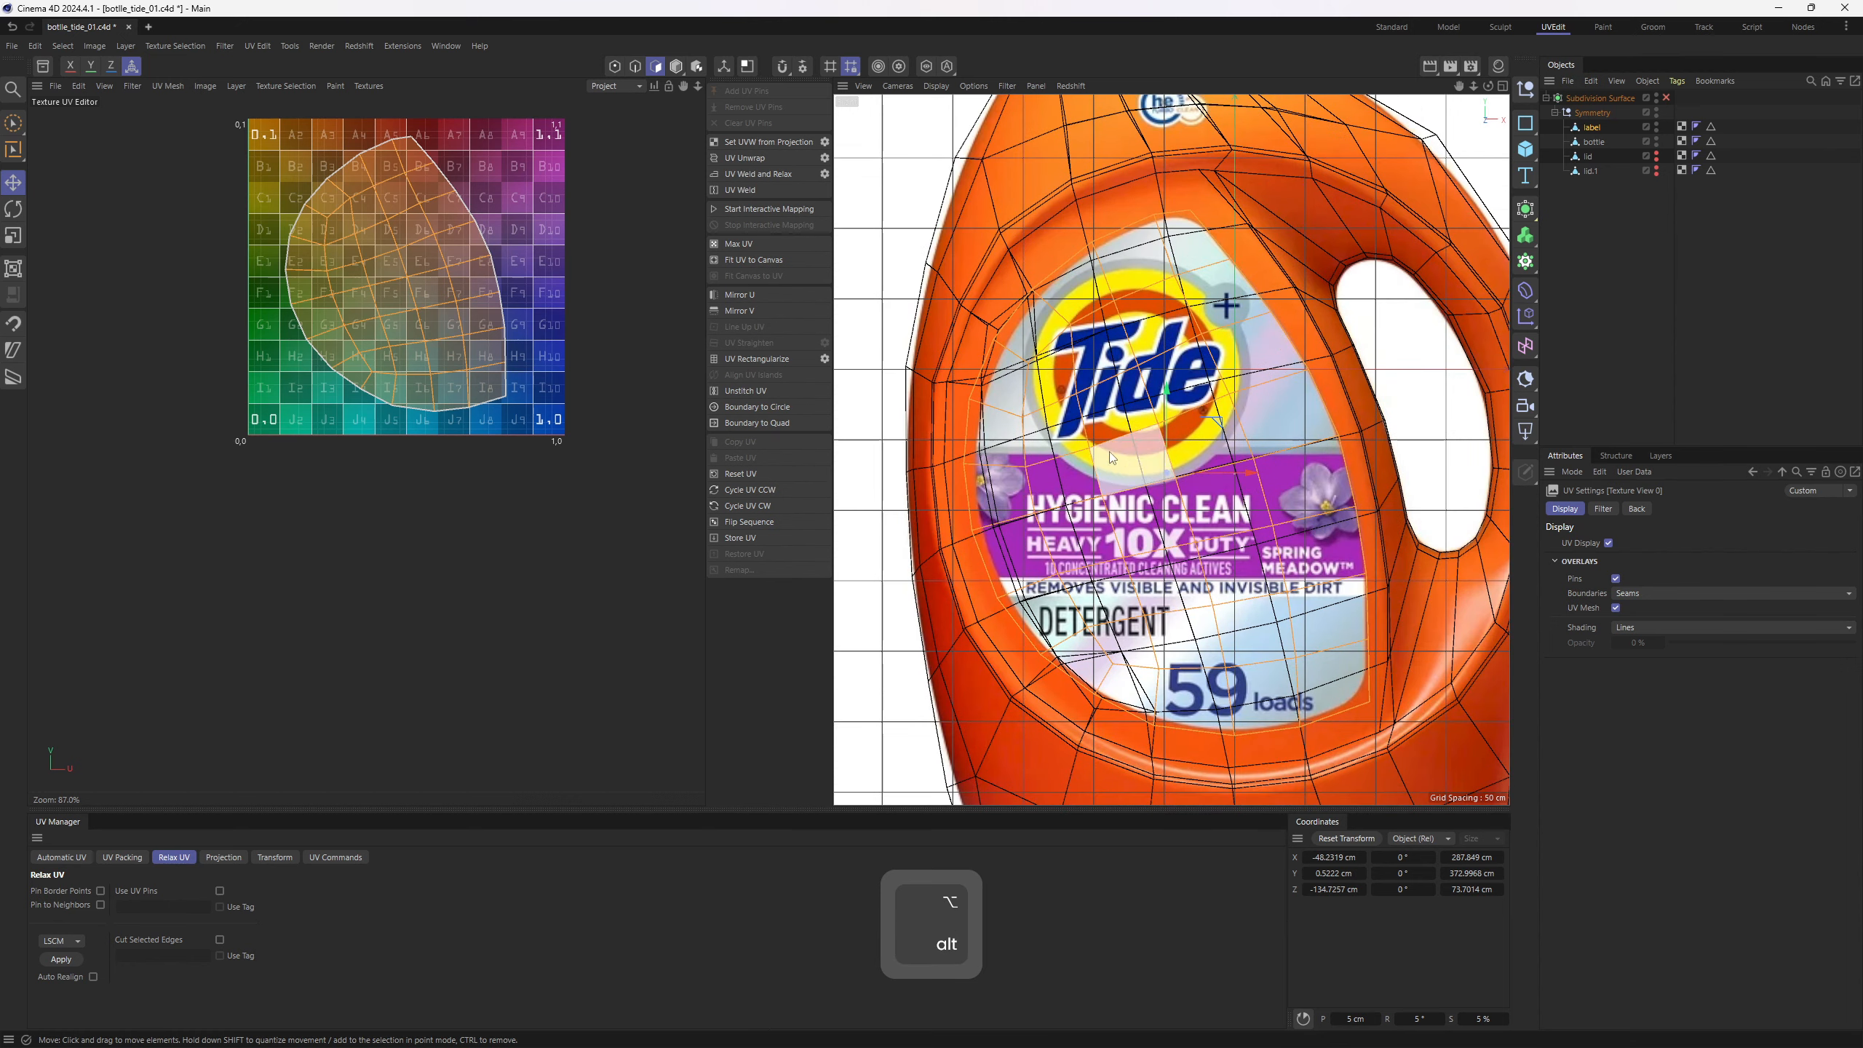
pyautogui.keyDown('alt'); pyautogui.moveTo(1081, 347); pyautogui.dragTo(1123, 375); pyautogui.keyUp('alt')
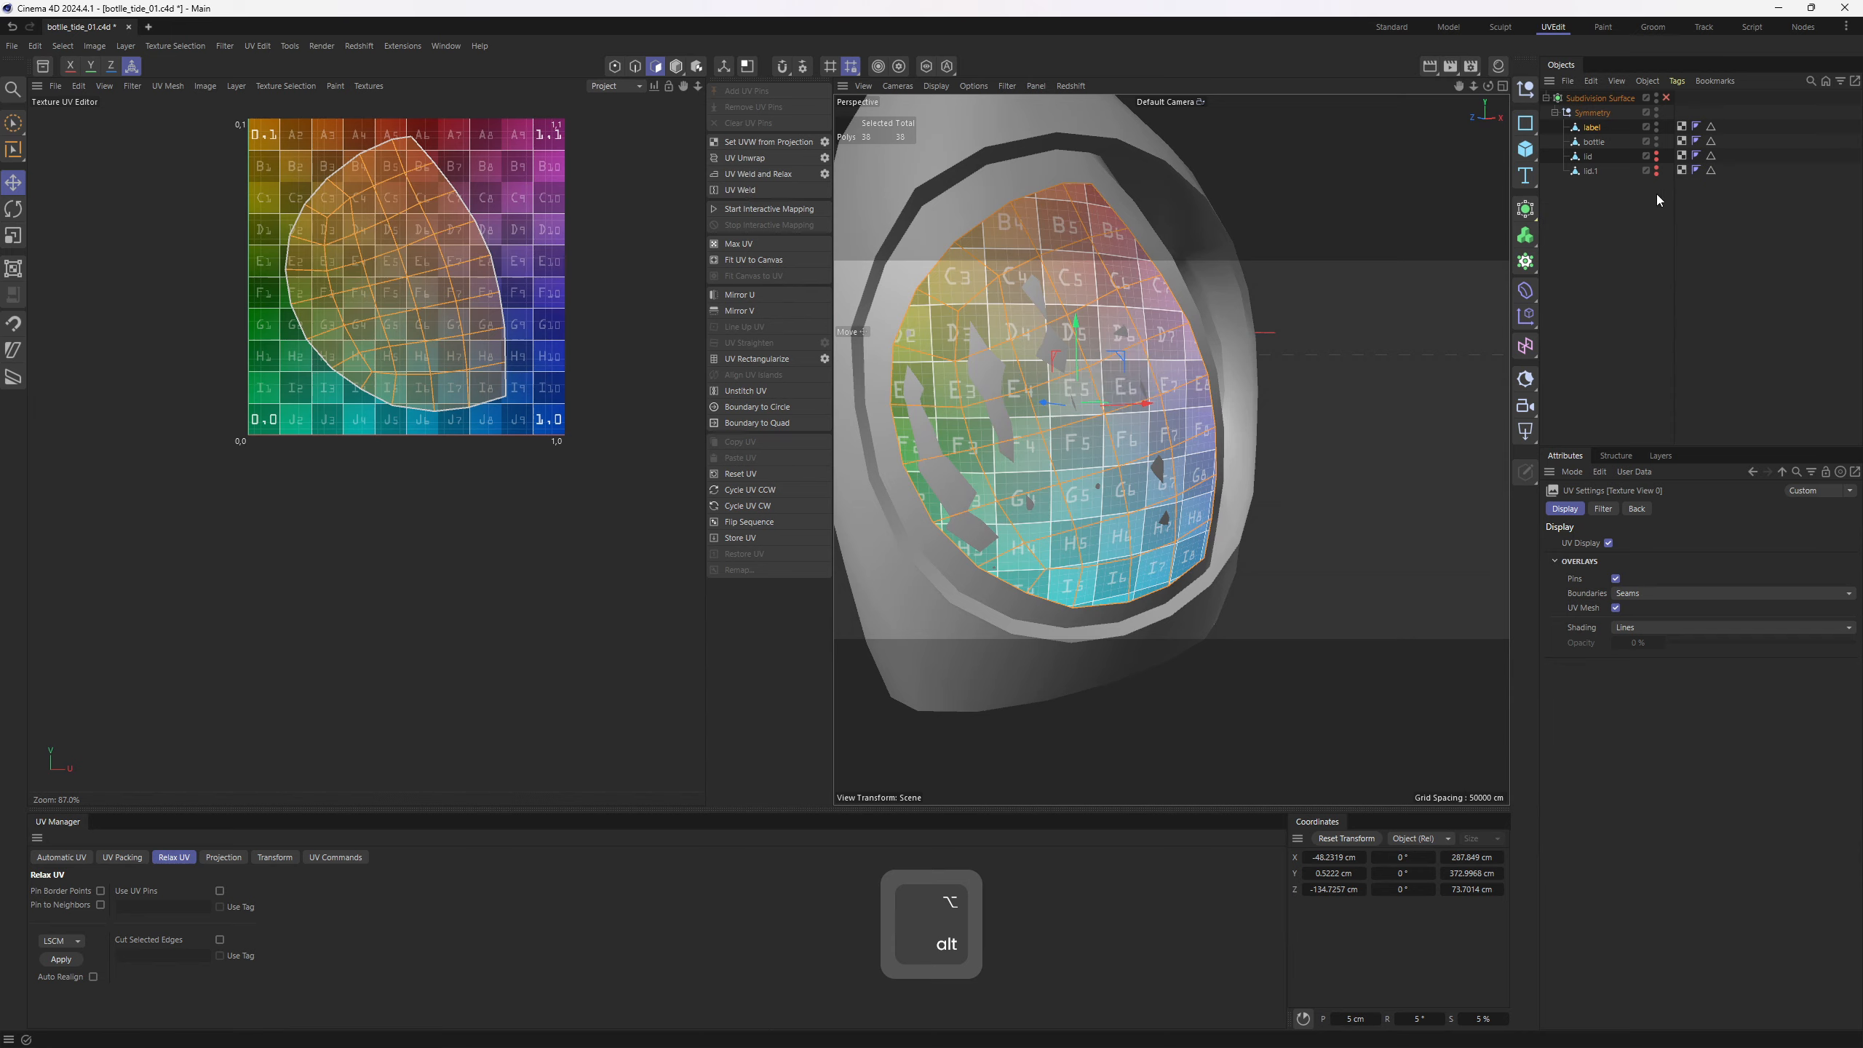
# Select all polygons of the bottle object and reset their UVs
pyautogui.click(1629, 208)
pyautogui.click(1596, 144)
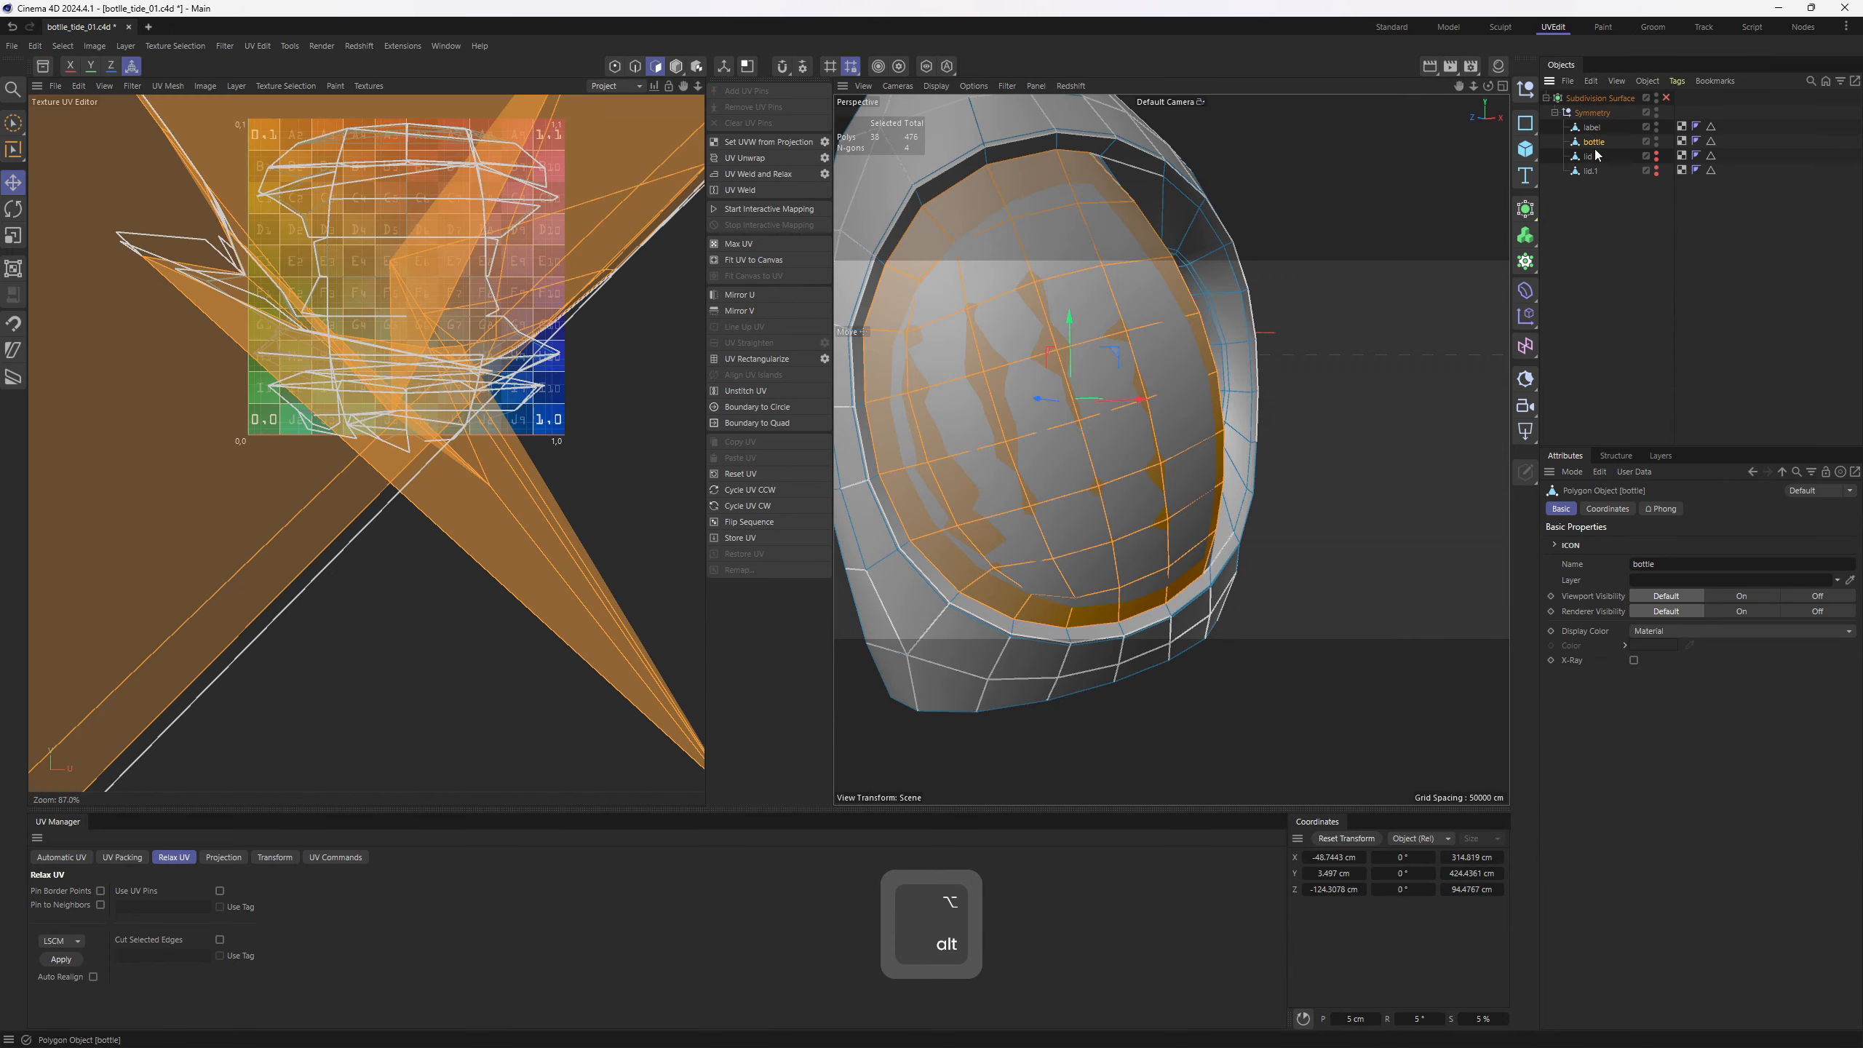
pyautogui.scroll(-4, 1160, 258)
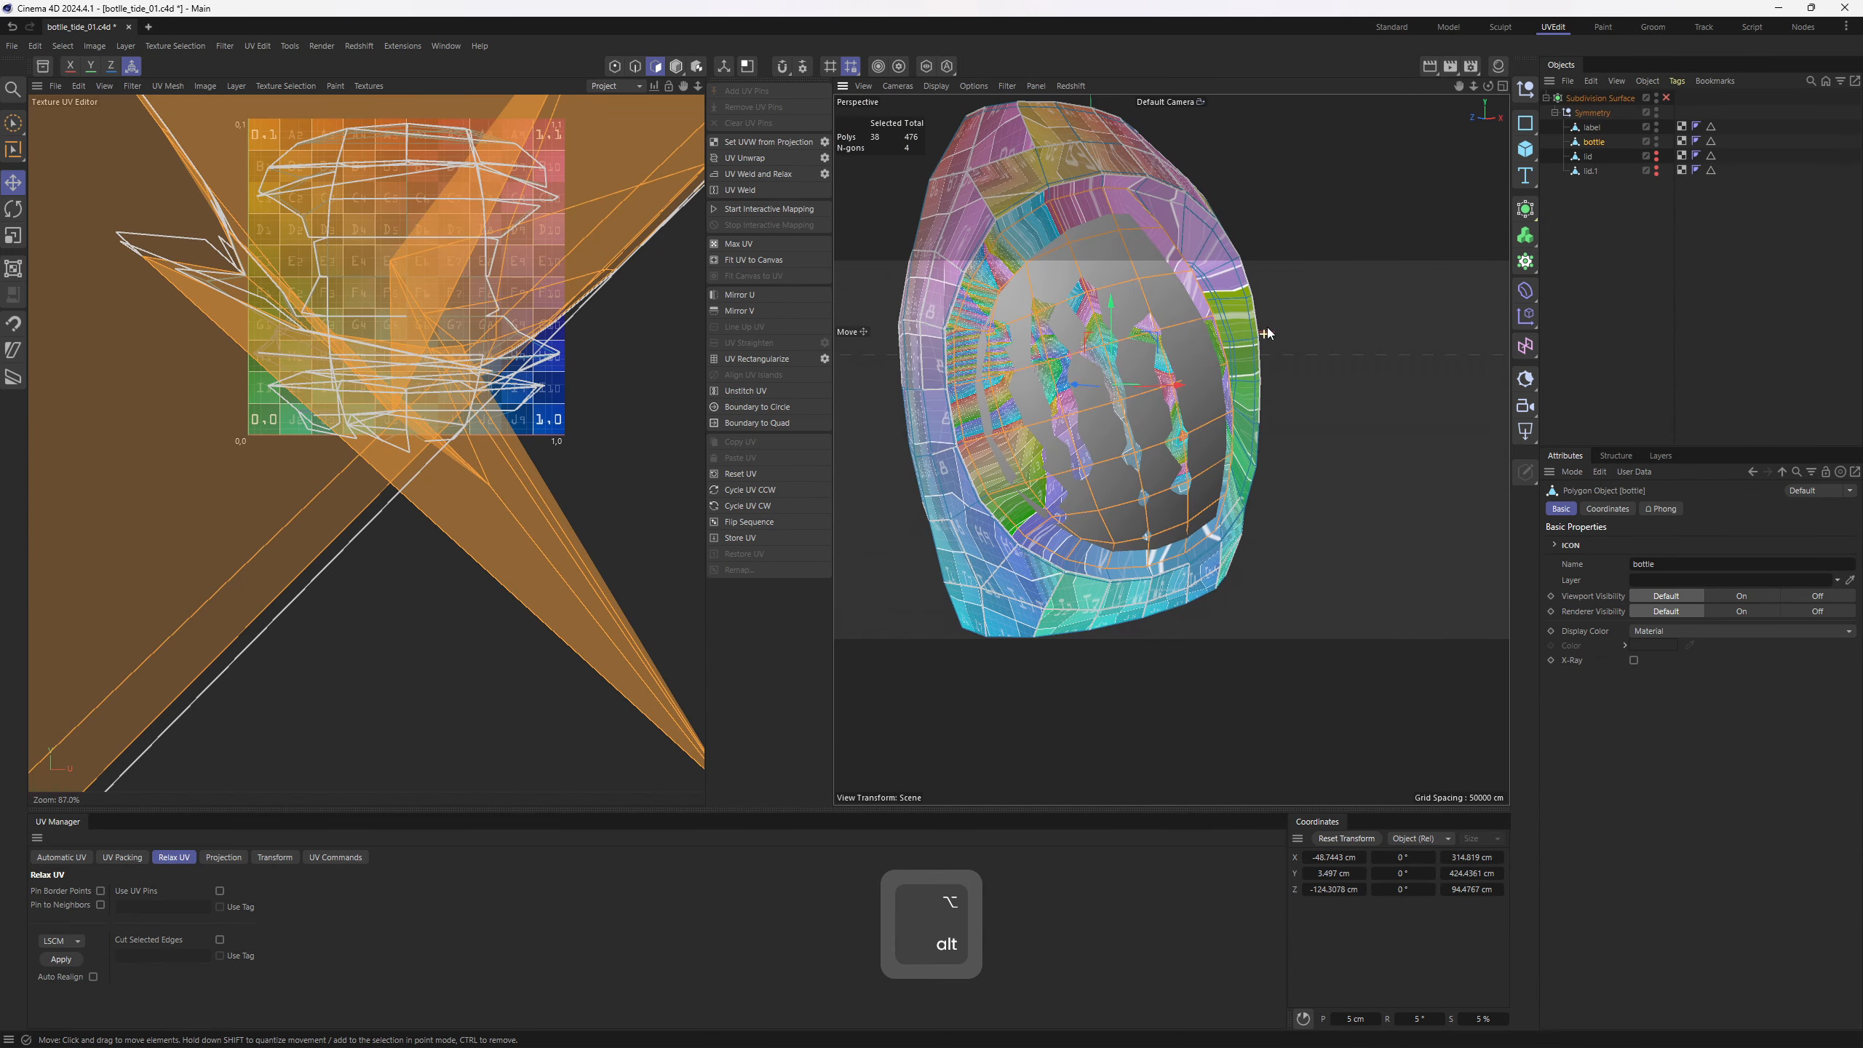
pyautogui.keyDown('alt'); pyautogui.moveTo(1160, 259); pyautogui.dragTo(1416, 246); pyautogui.keyUp('alt')
pyautogui.press('3')
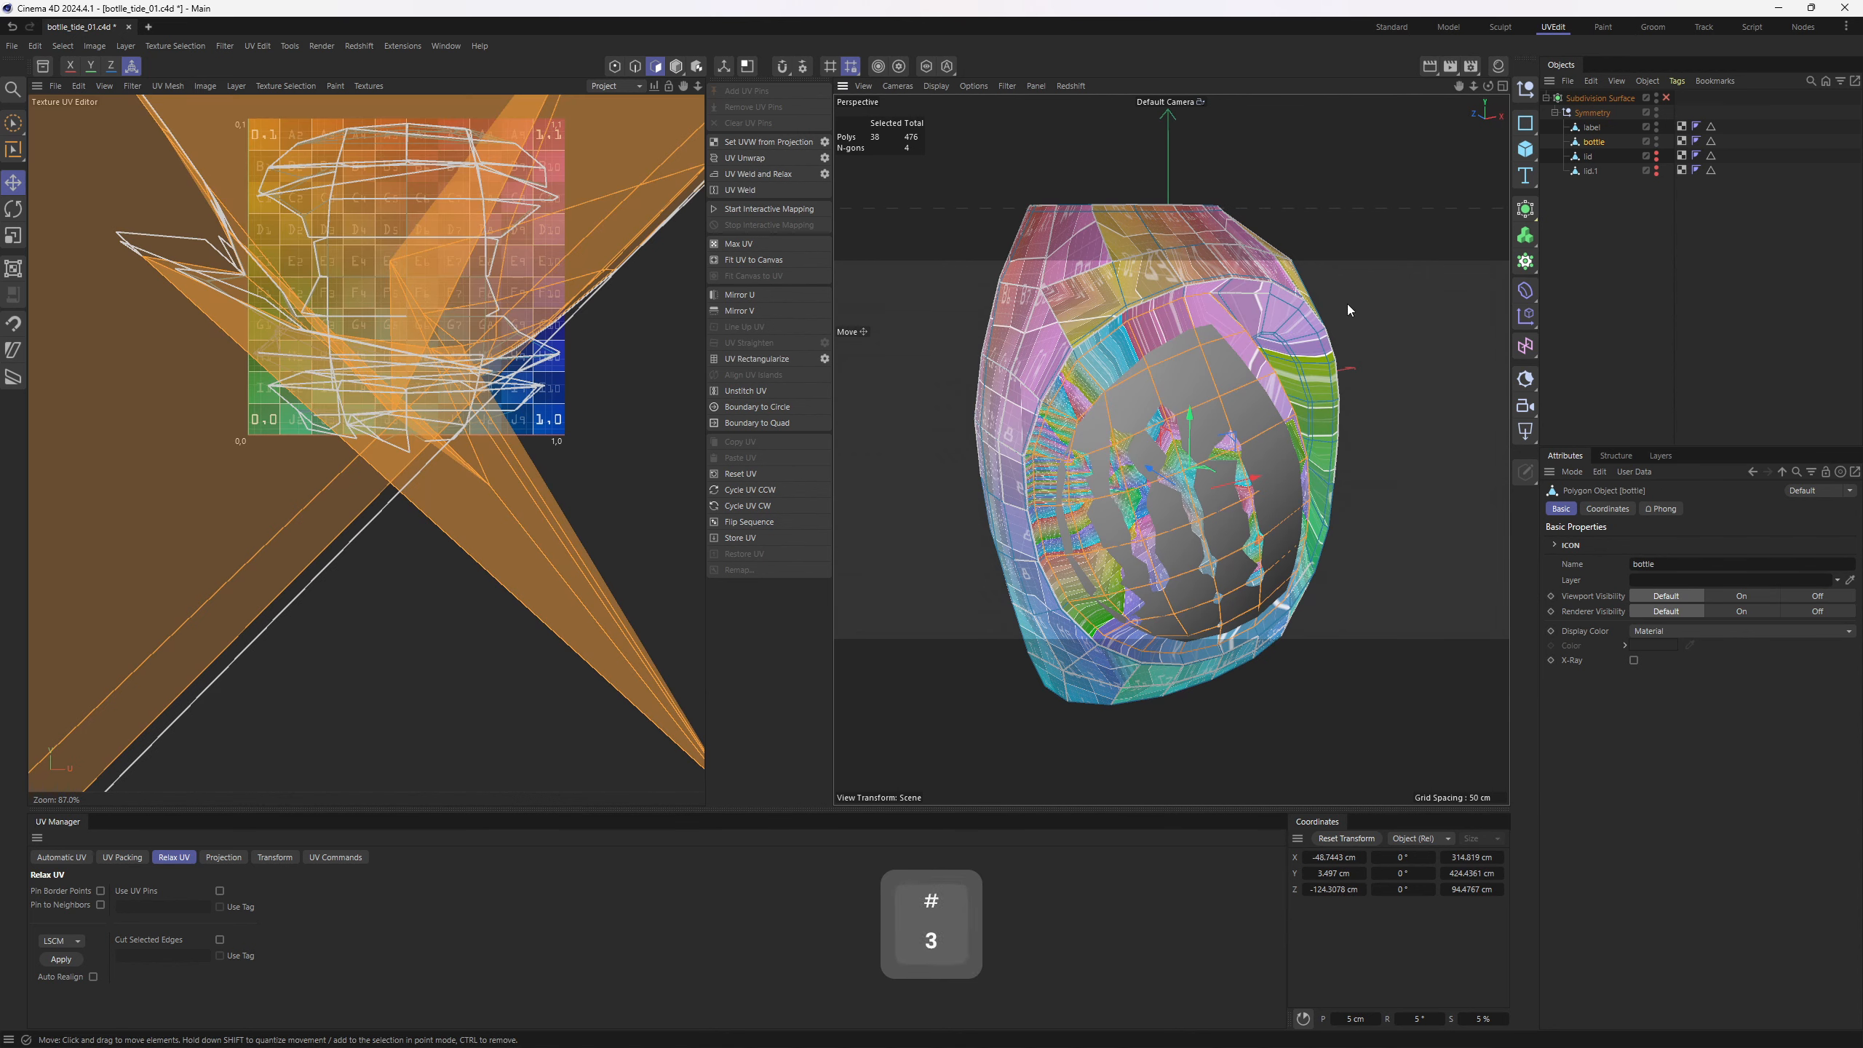
pyautogui.hotkey('ctrl', 'a')
pyautogui.scroll(-5, 1238, 361)
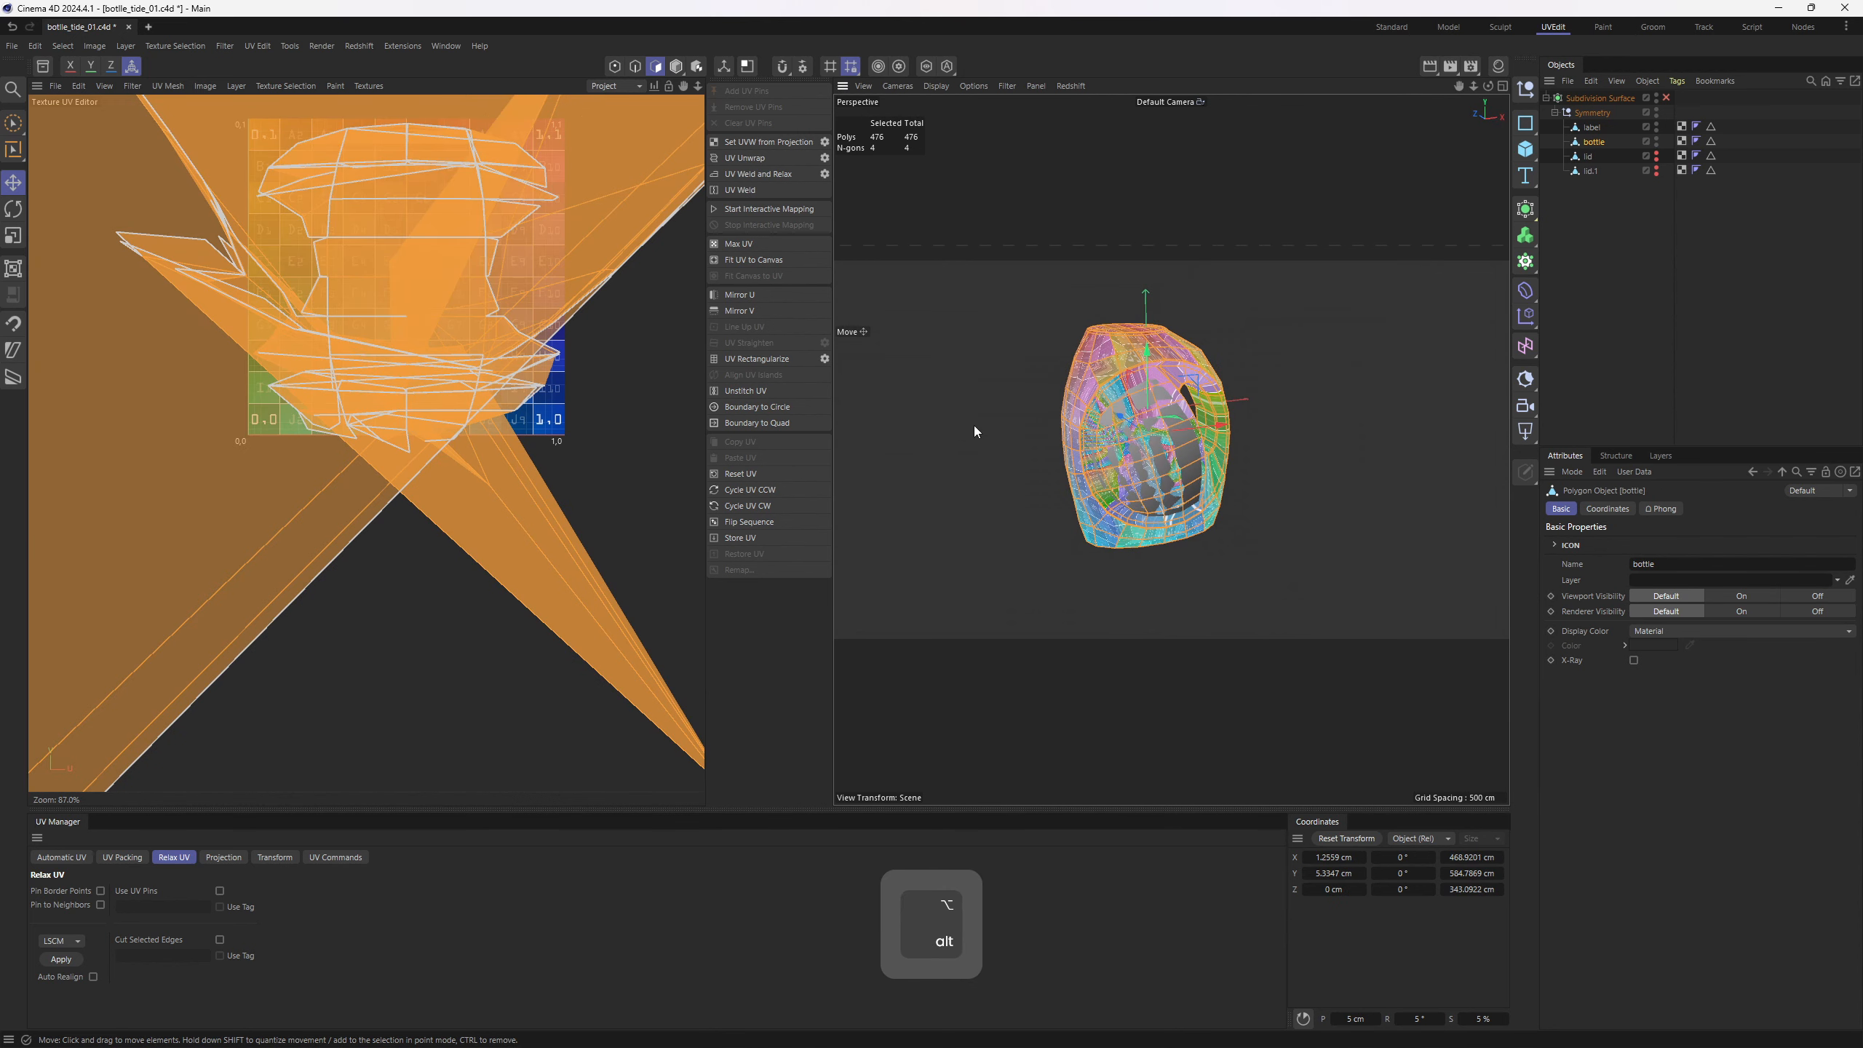
pyautogui.click(738, 475)
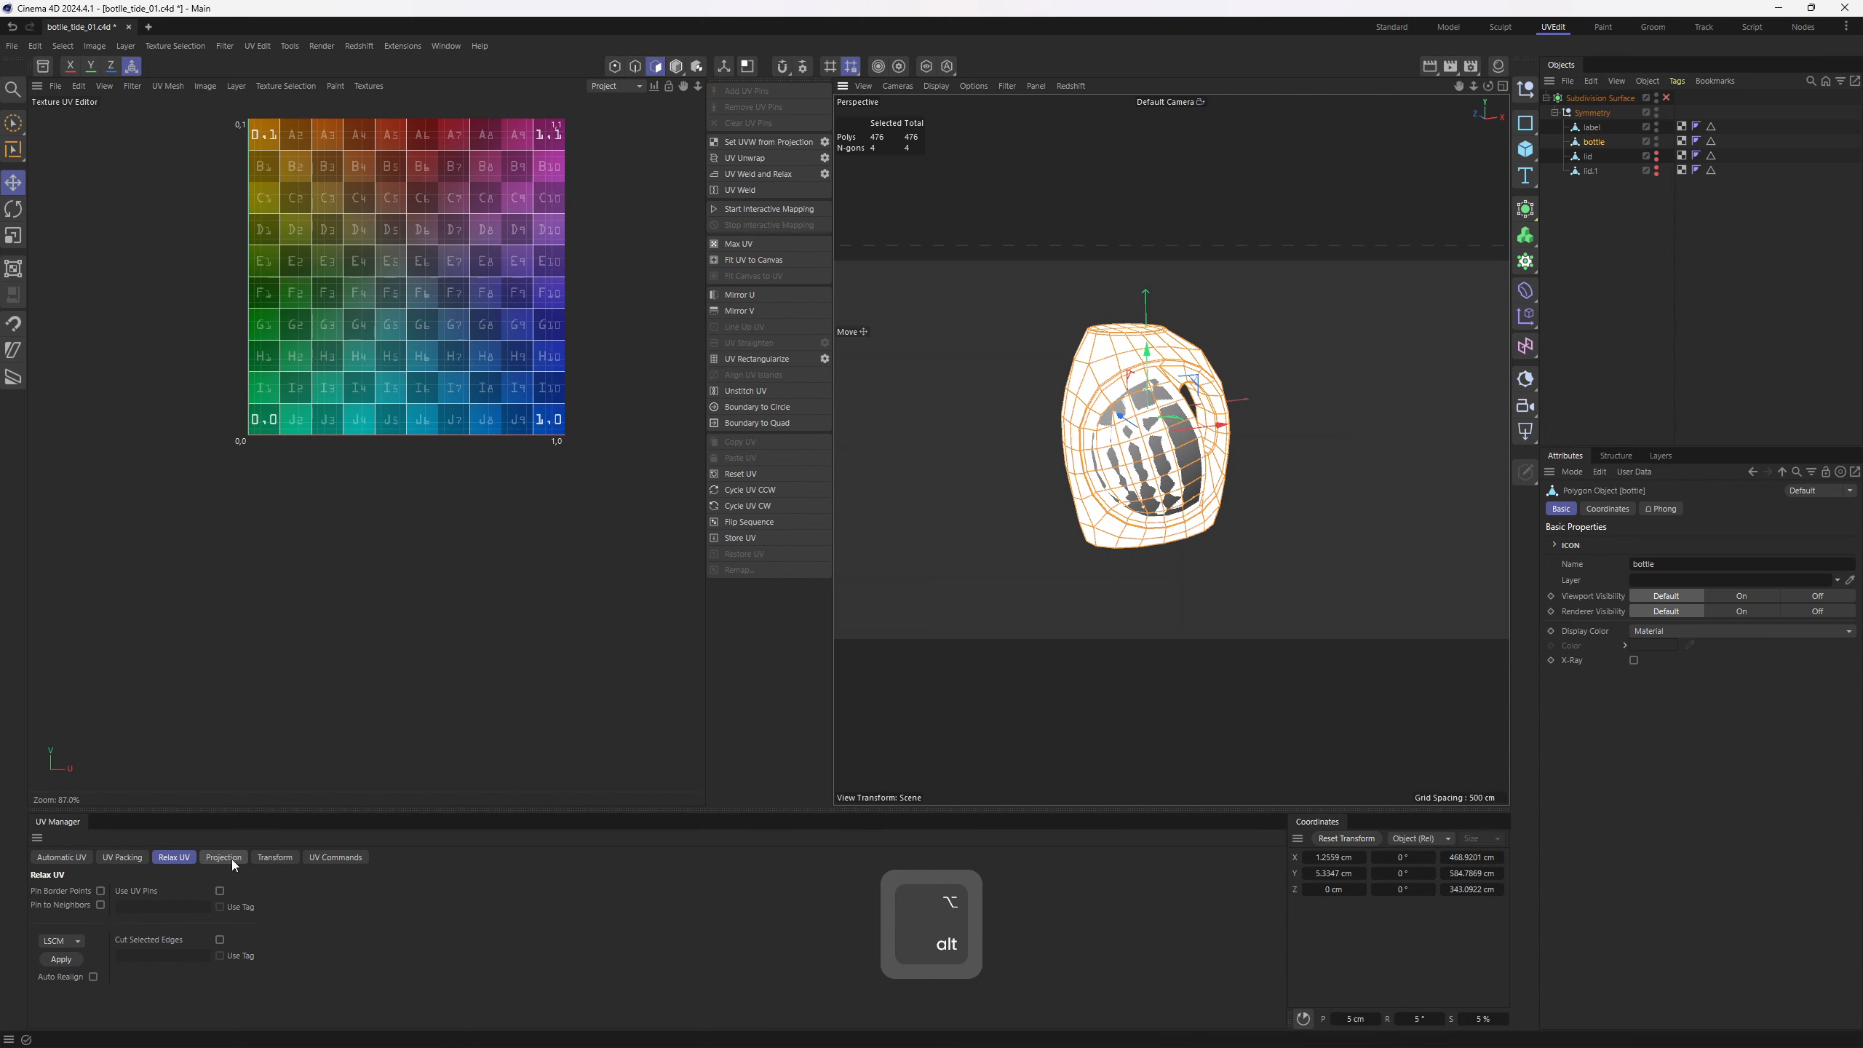
# Generate automatic UVs for the whole bottle using the Packed method with 1% spacing
pyautogui.click(72, 858)
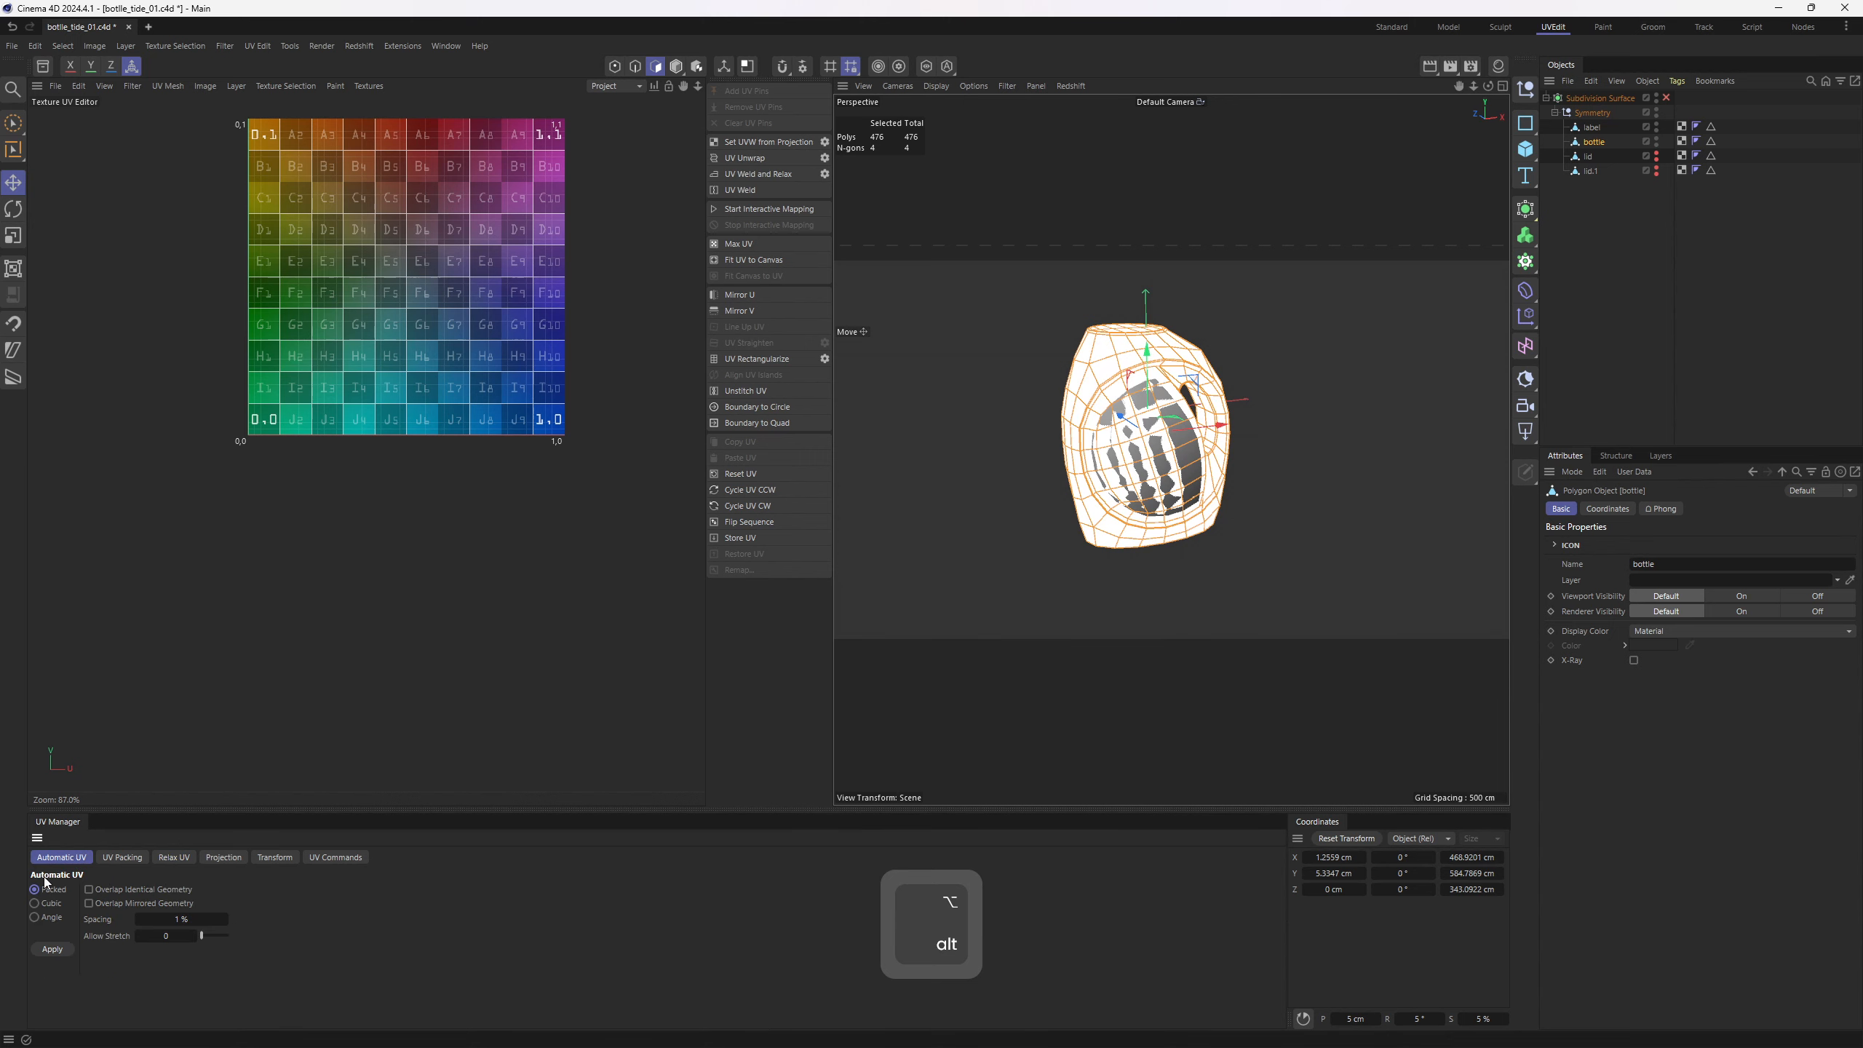
pyautogui.click(52, 949)
pyautogui.scroll(5, 391, 452)
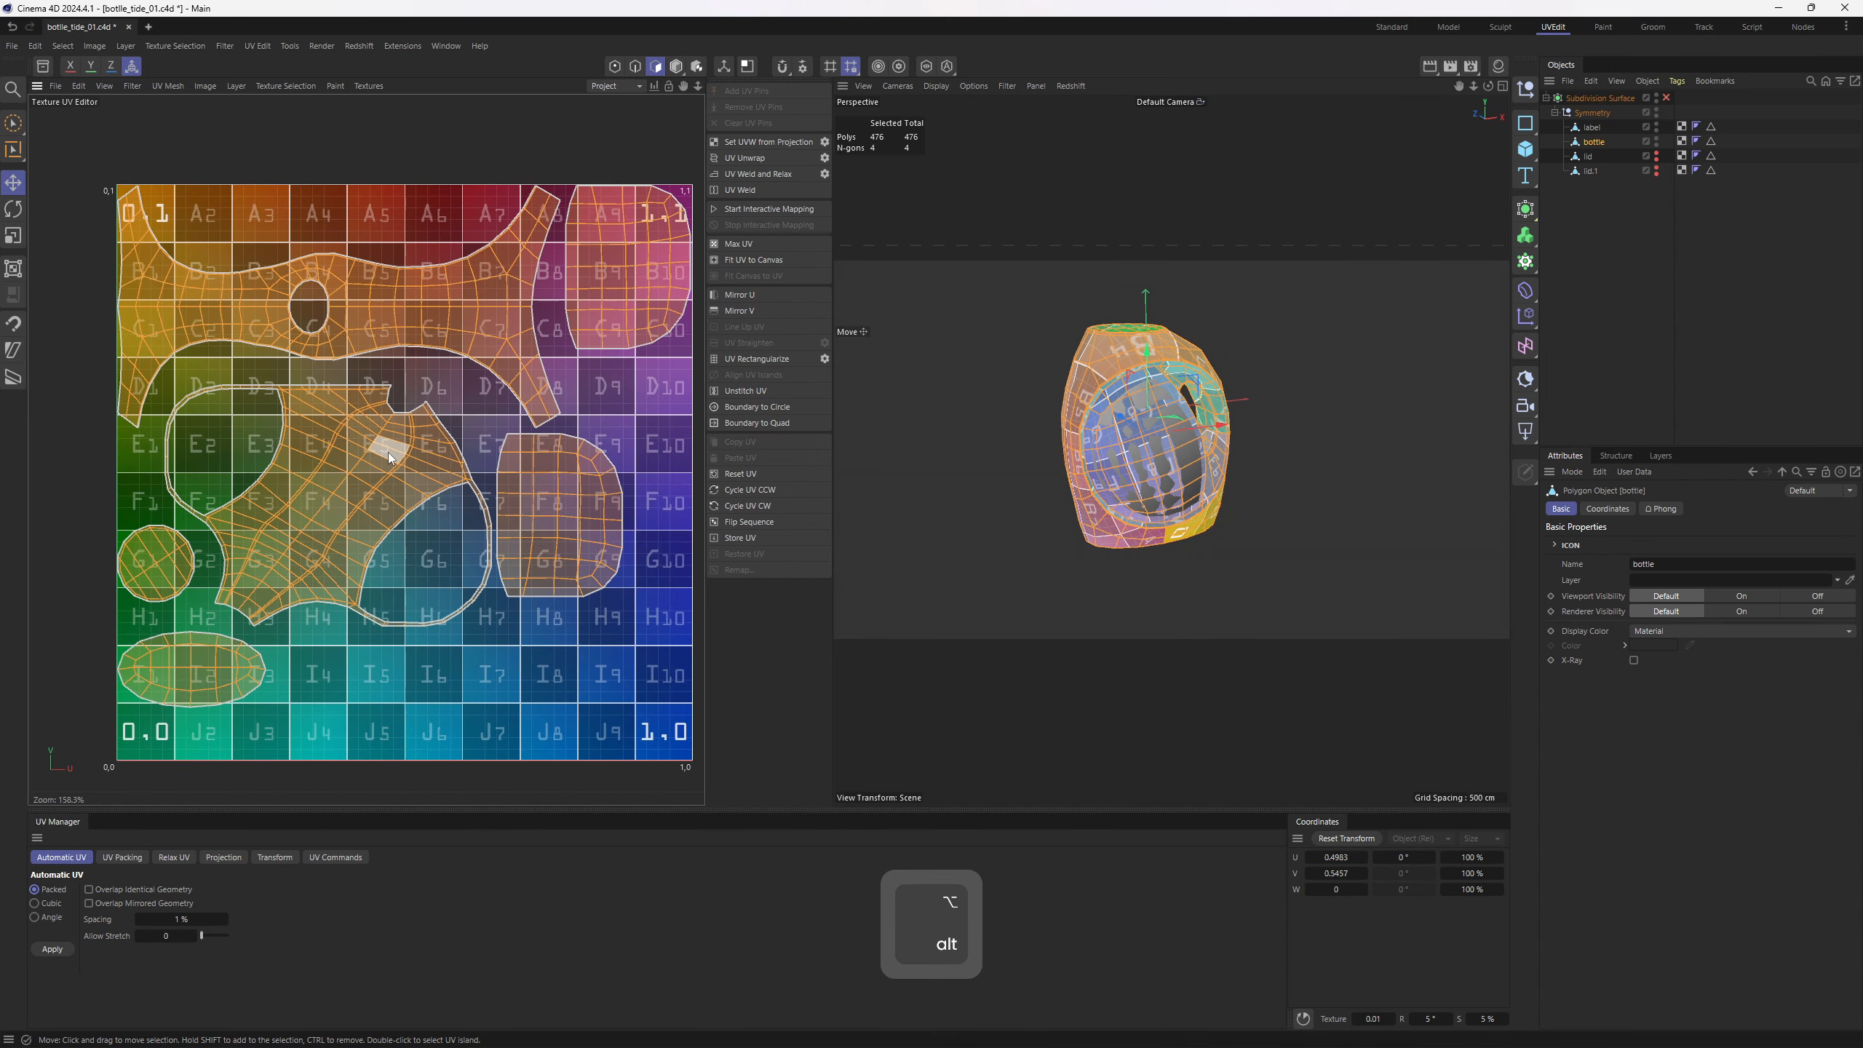
# Select the polygon loops lining the inside of the bottle's handle opening and move their UVs clear of the other islands
pyautogui.scroll(3, 391, 457)
pyautogui.scroll(10, 1174, 404)
pyautogui.press('u')
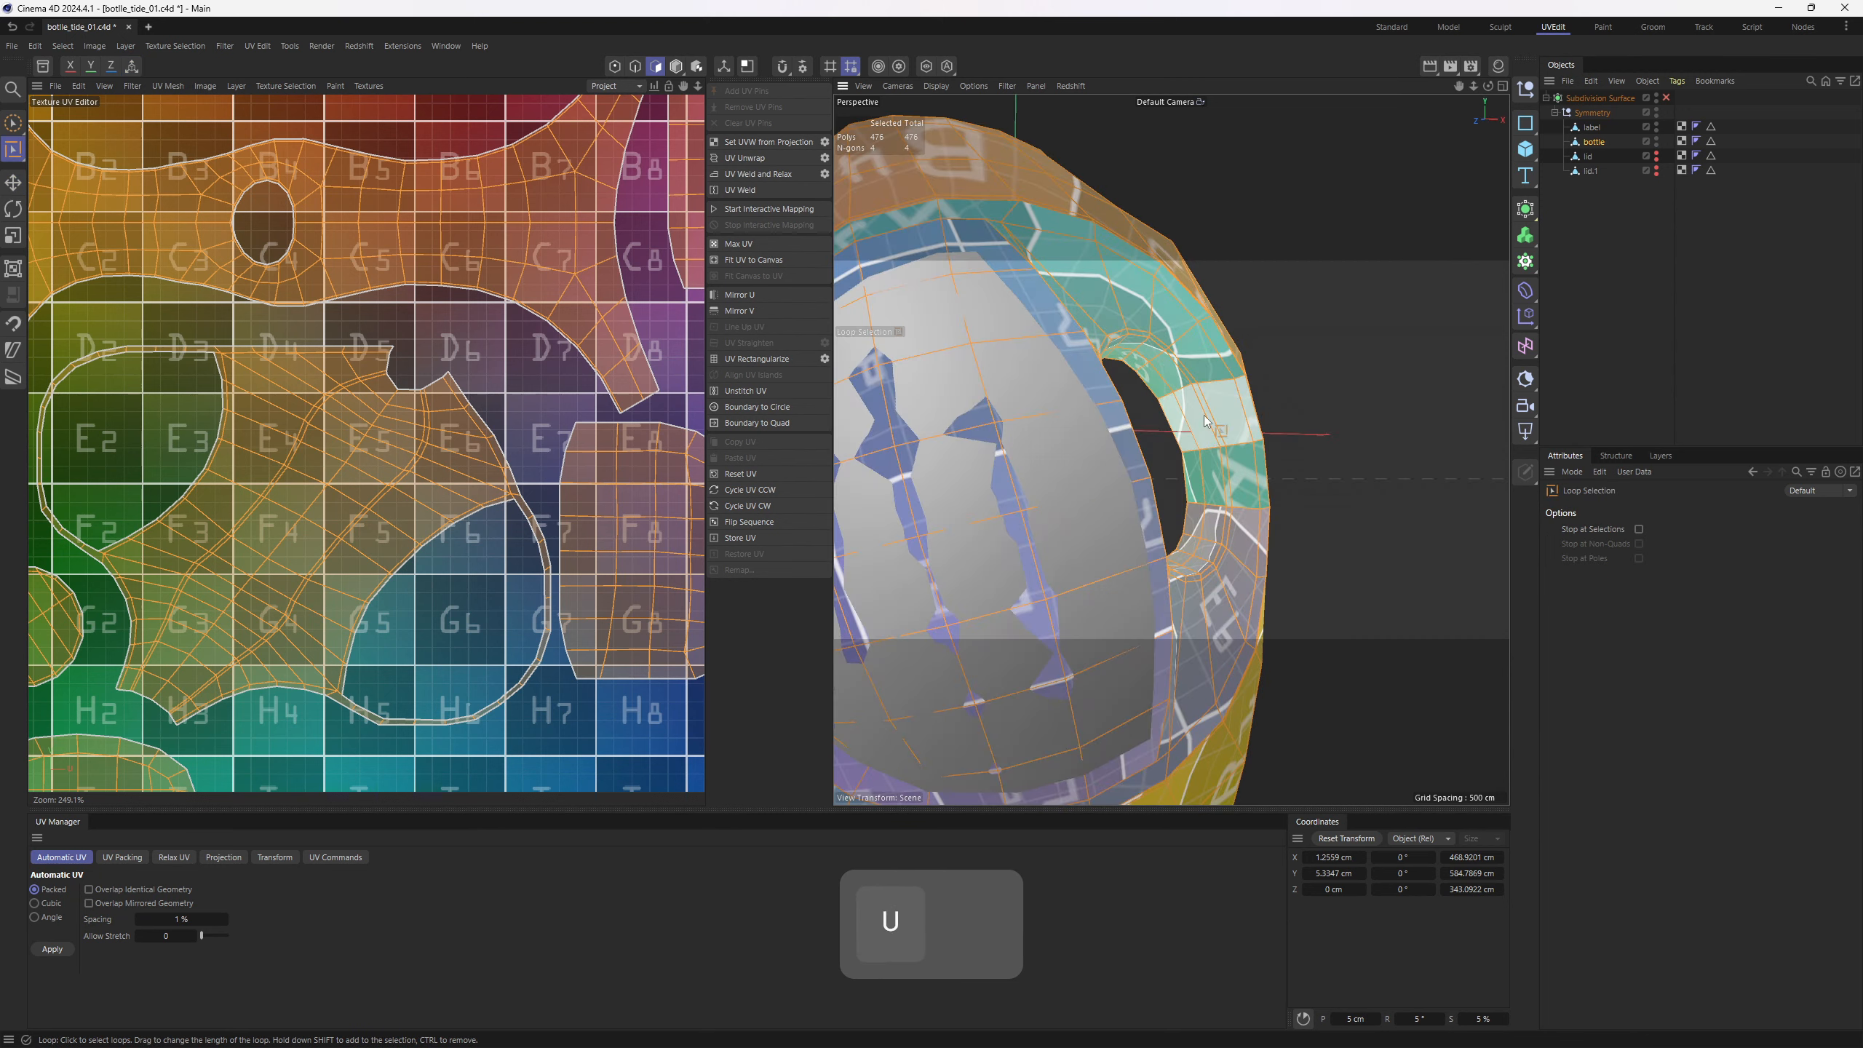
pyautogui.press('l')
pyautogui.click(1174, 403)
pyautogui.keyDown('shift'); pyautogui.click(1176, 408); pyautogui.keyUp('shift')
pyautogui.scroll(2, 429, 490)
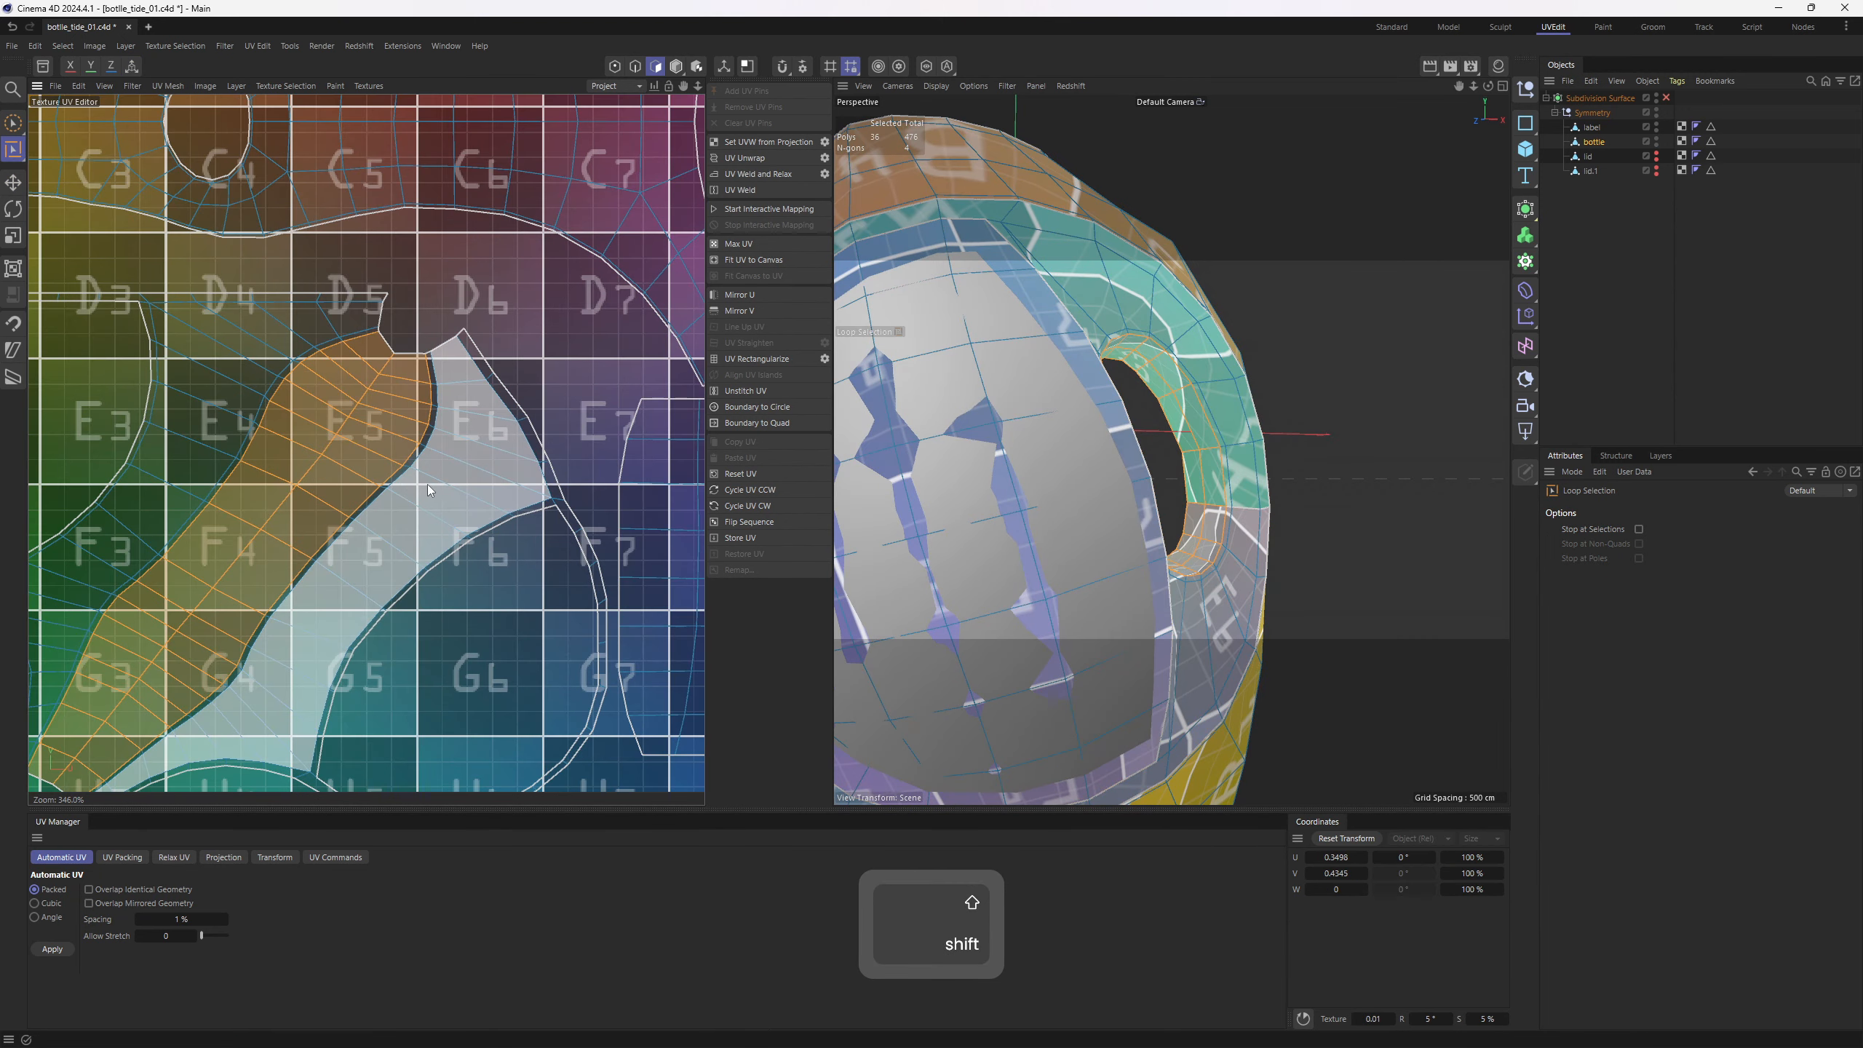
pyautogui.scroll(-9, 443, 475)
pyautogui.press('e')
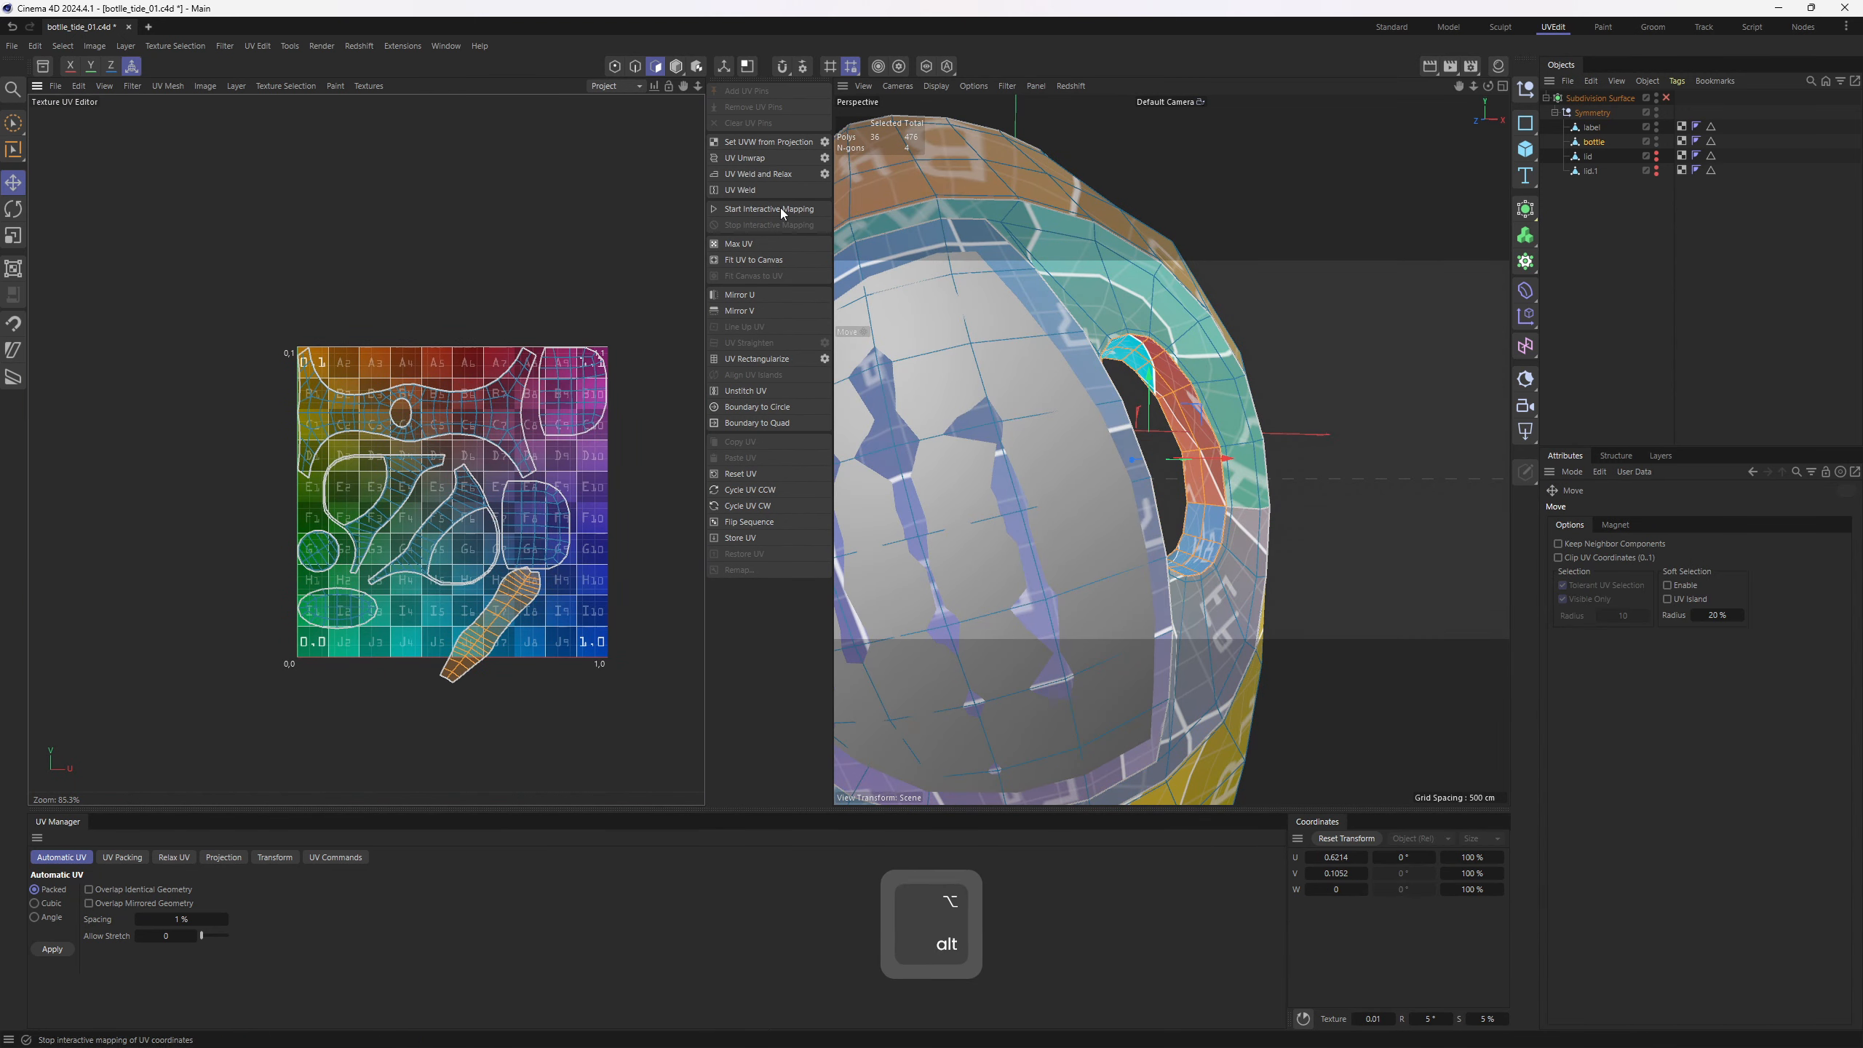
# Rectangularize the handle opening's UVs into a strip, rotate it towards vertical and place it at the lower-right of the UV square
pyautogui.click(740, 164)
pyautogui.press('r')
pyautogui.moveTo(1071, 514); pyautogui.dragTo(1025, 390)
pyautogui.press('e')
pyautogui.moveTo(442, 462); pyautogui.dragTo(535, 683)
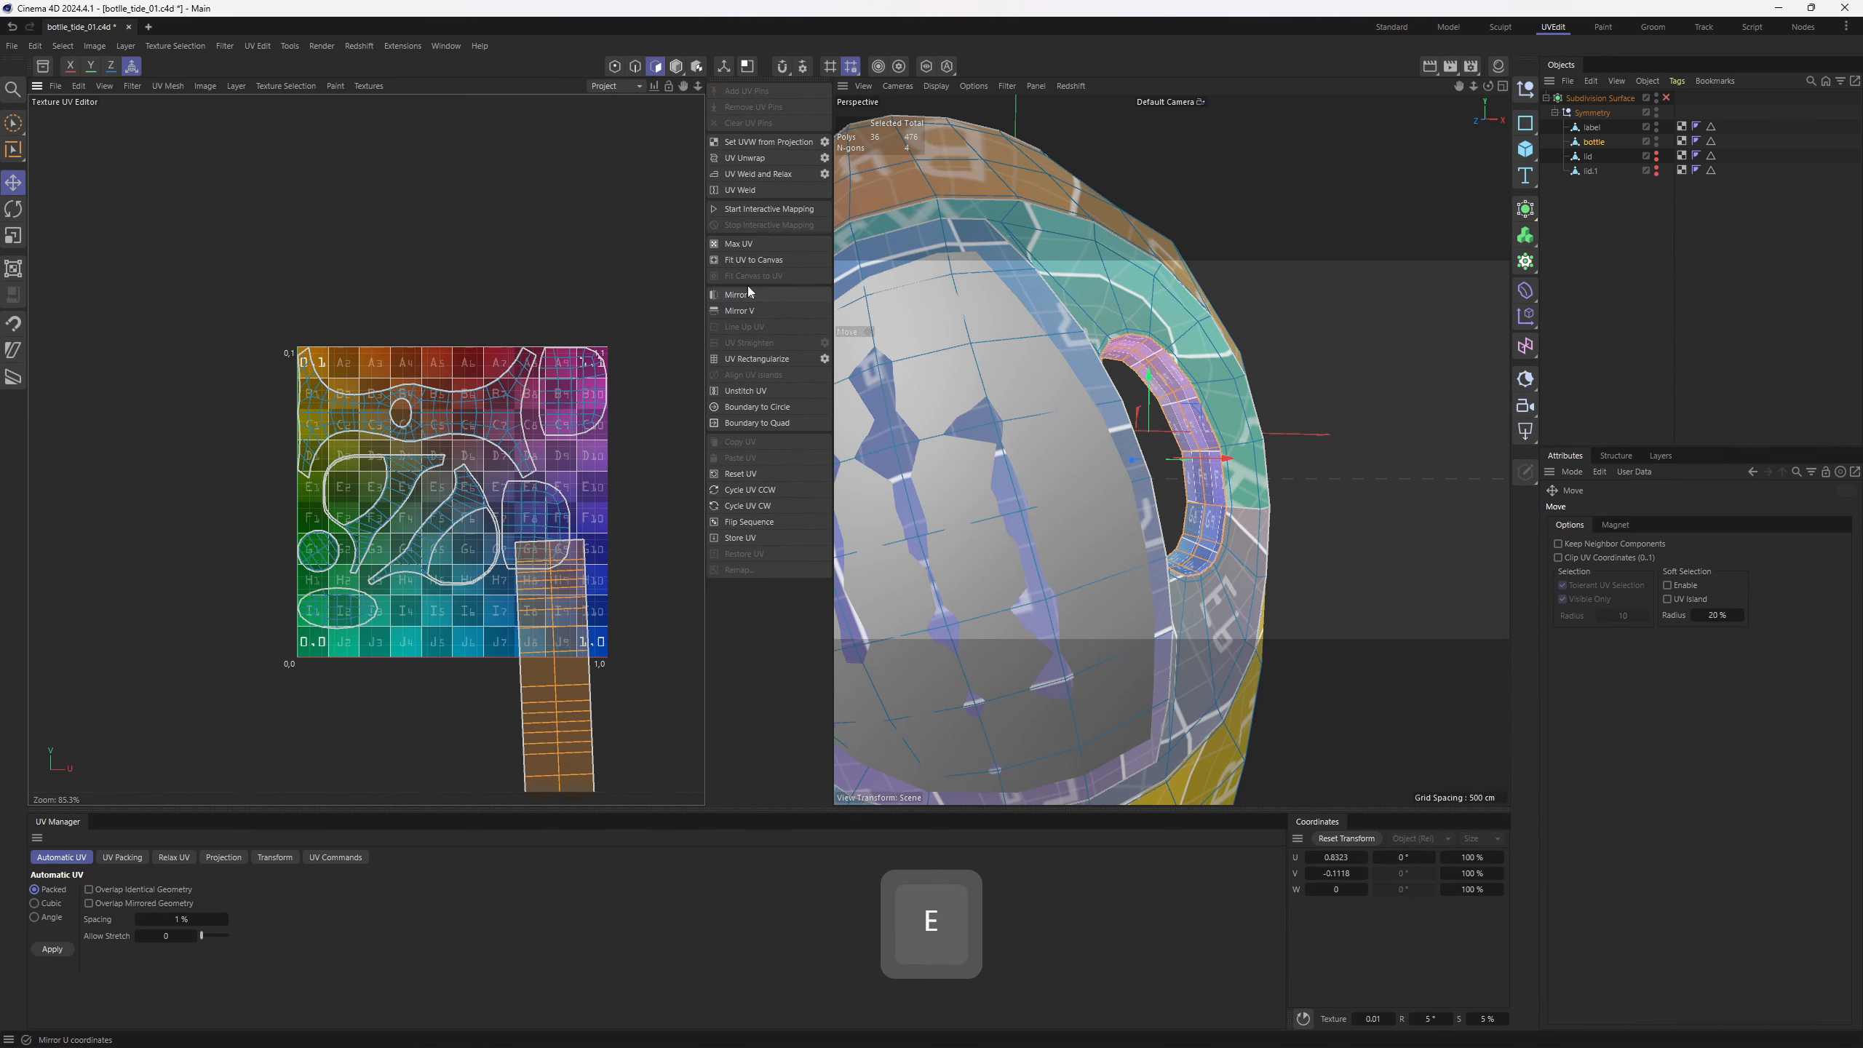
# Align the handle strip's UV island upright using one of its edges and shift it further out of the UV square
pyautogui.press('2')
pyautogui.press('3')
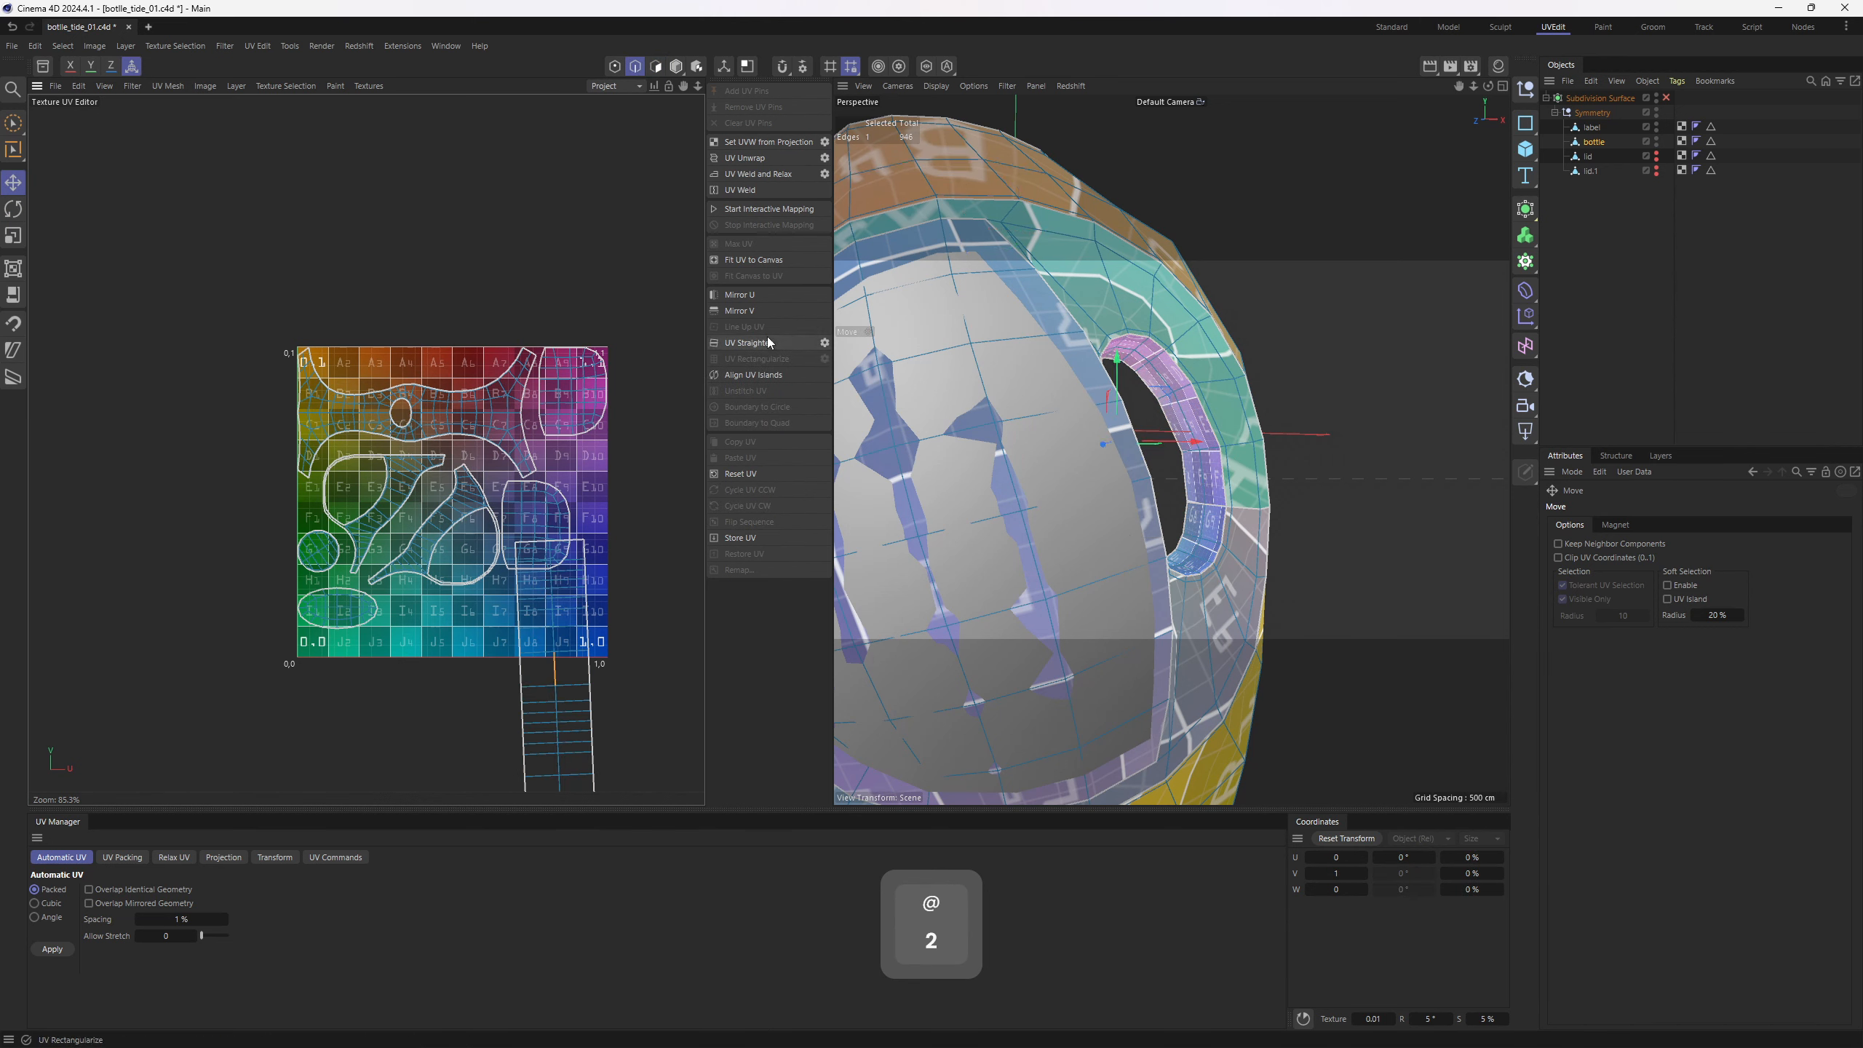
pyautogui.doubleClick(543, 652)
pyautogui.press('e')
pyautogui.moveTo(543, 652); pyautogui.dragTo(594, 669)
# Pack all the bottle's UV islands with the Geometric method at 2048 × 2048 target resolution and inspect the bottle
pyautogui.hotkey('ctrl', 'a')
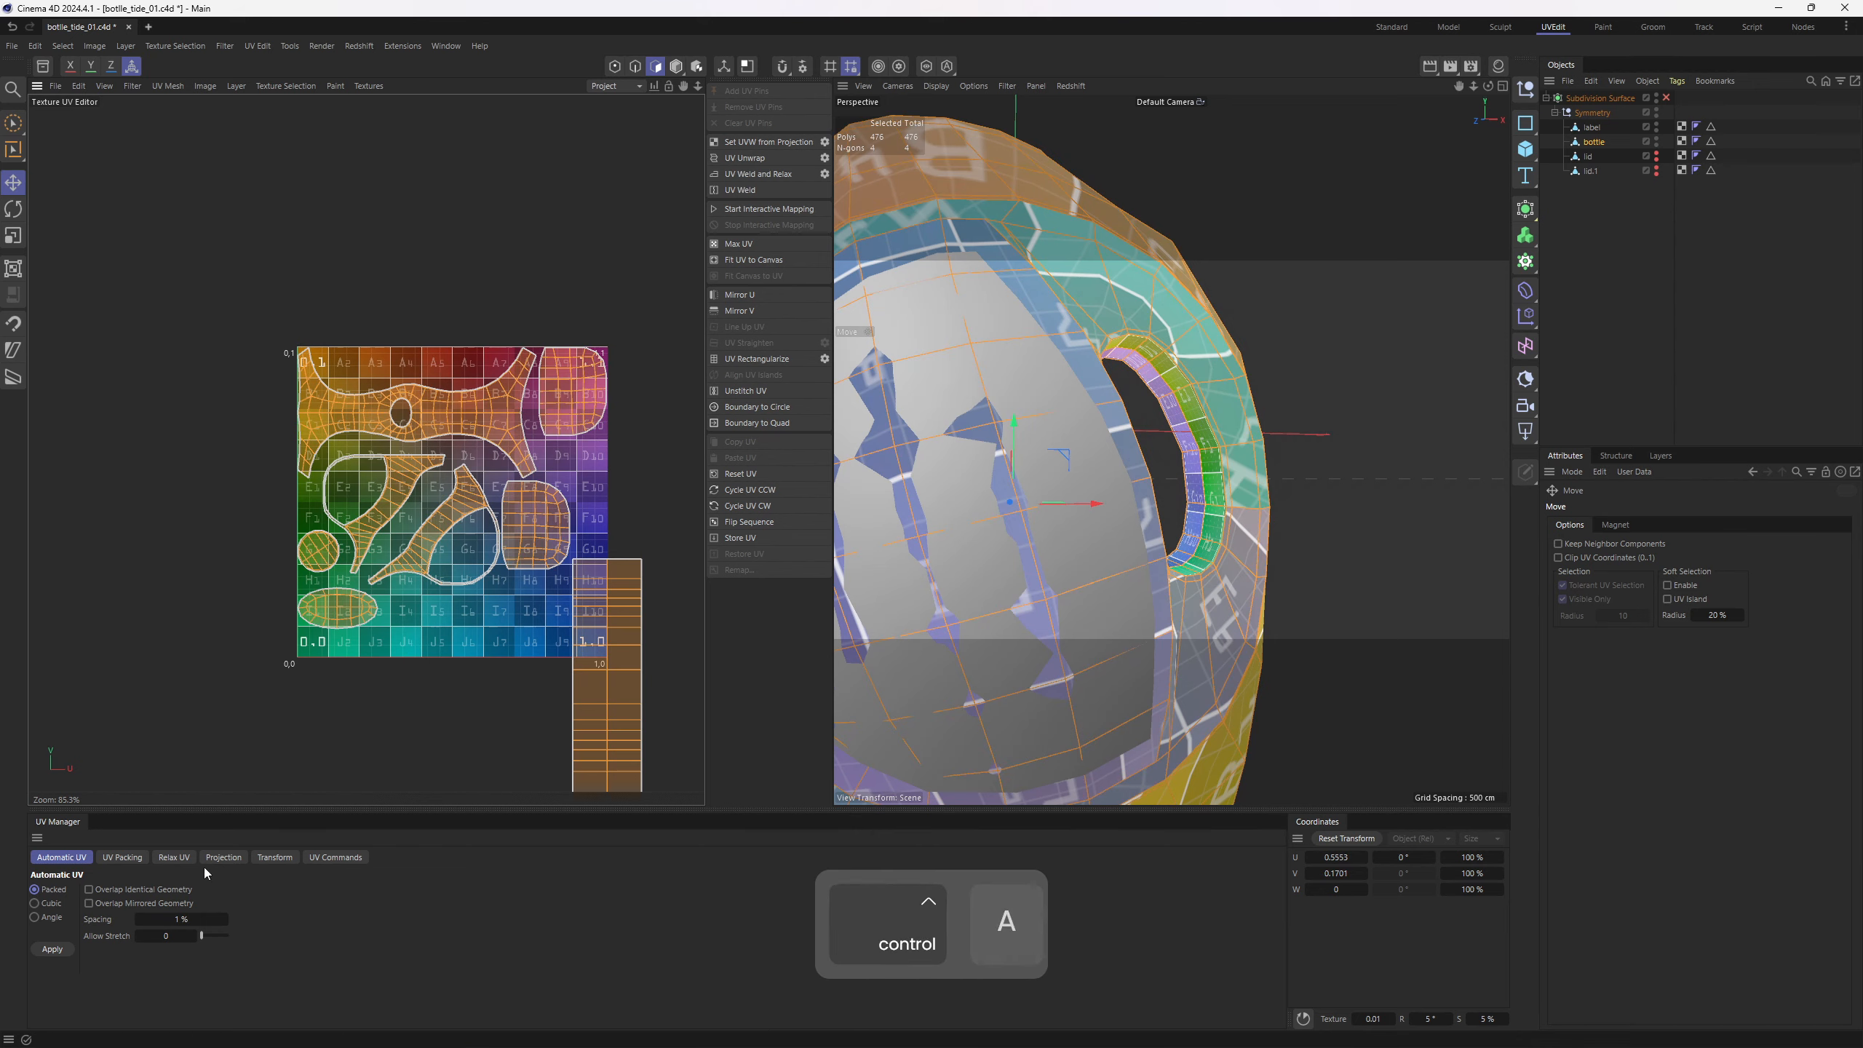
pyautogui.click(121, 858)
pyautogui.click(53, 949)
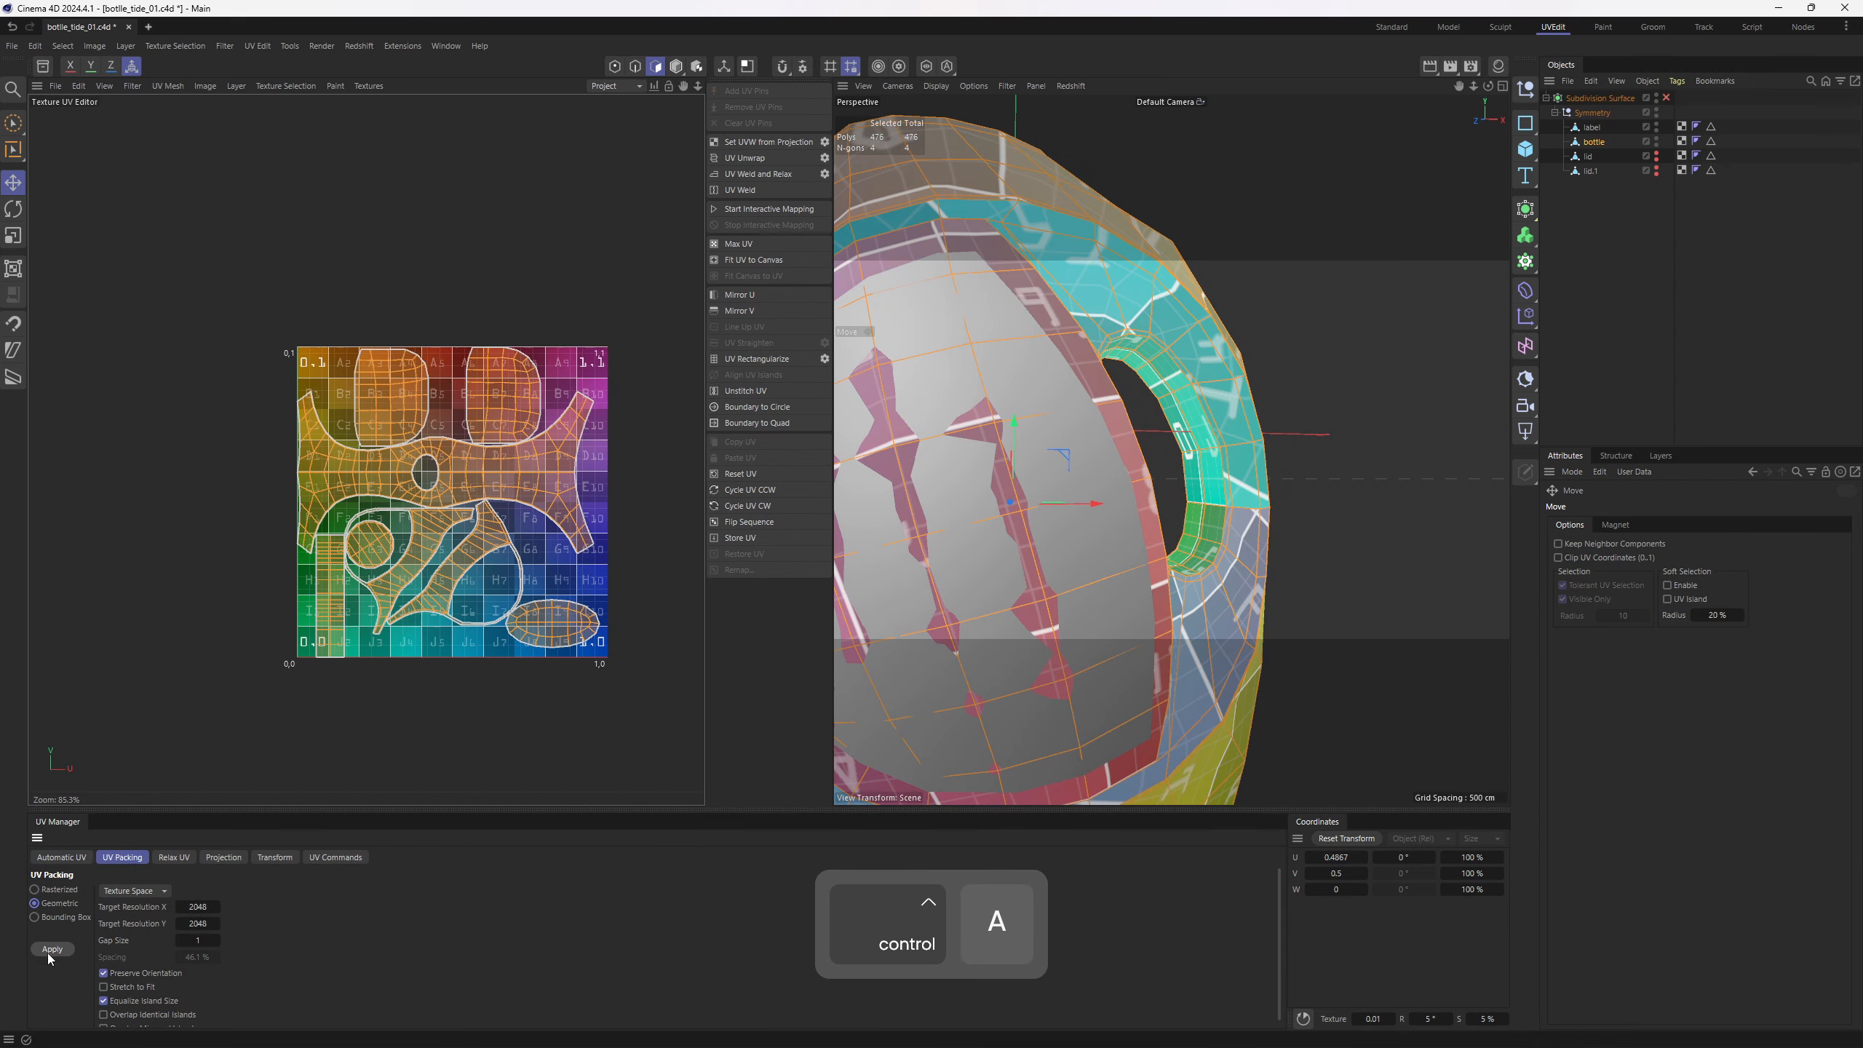
pyautogui.keyDown('alt'); pyautogui.moveTo(1056, 506); pyautogui.dragTo(1152, 424); pyautogui.keyUp('alt')
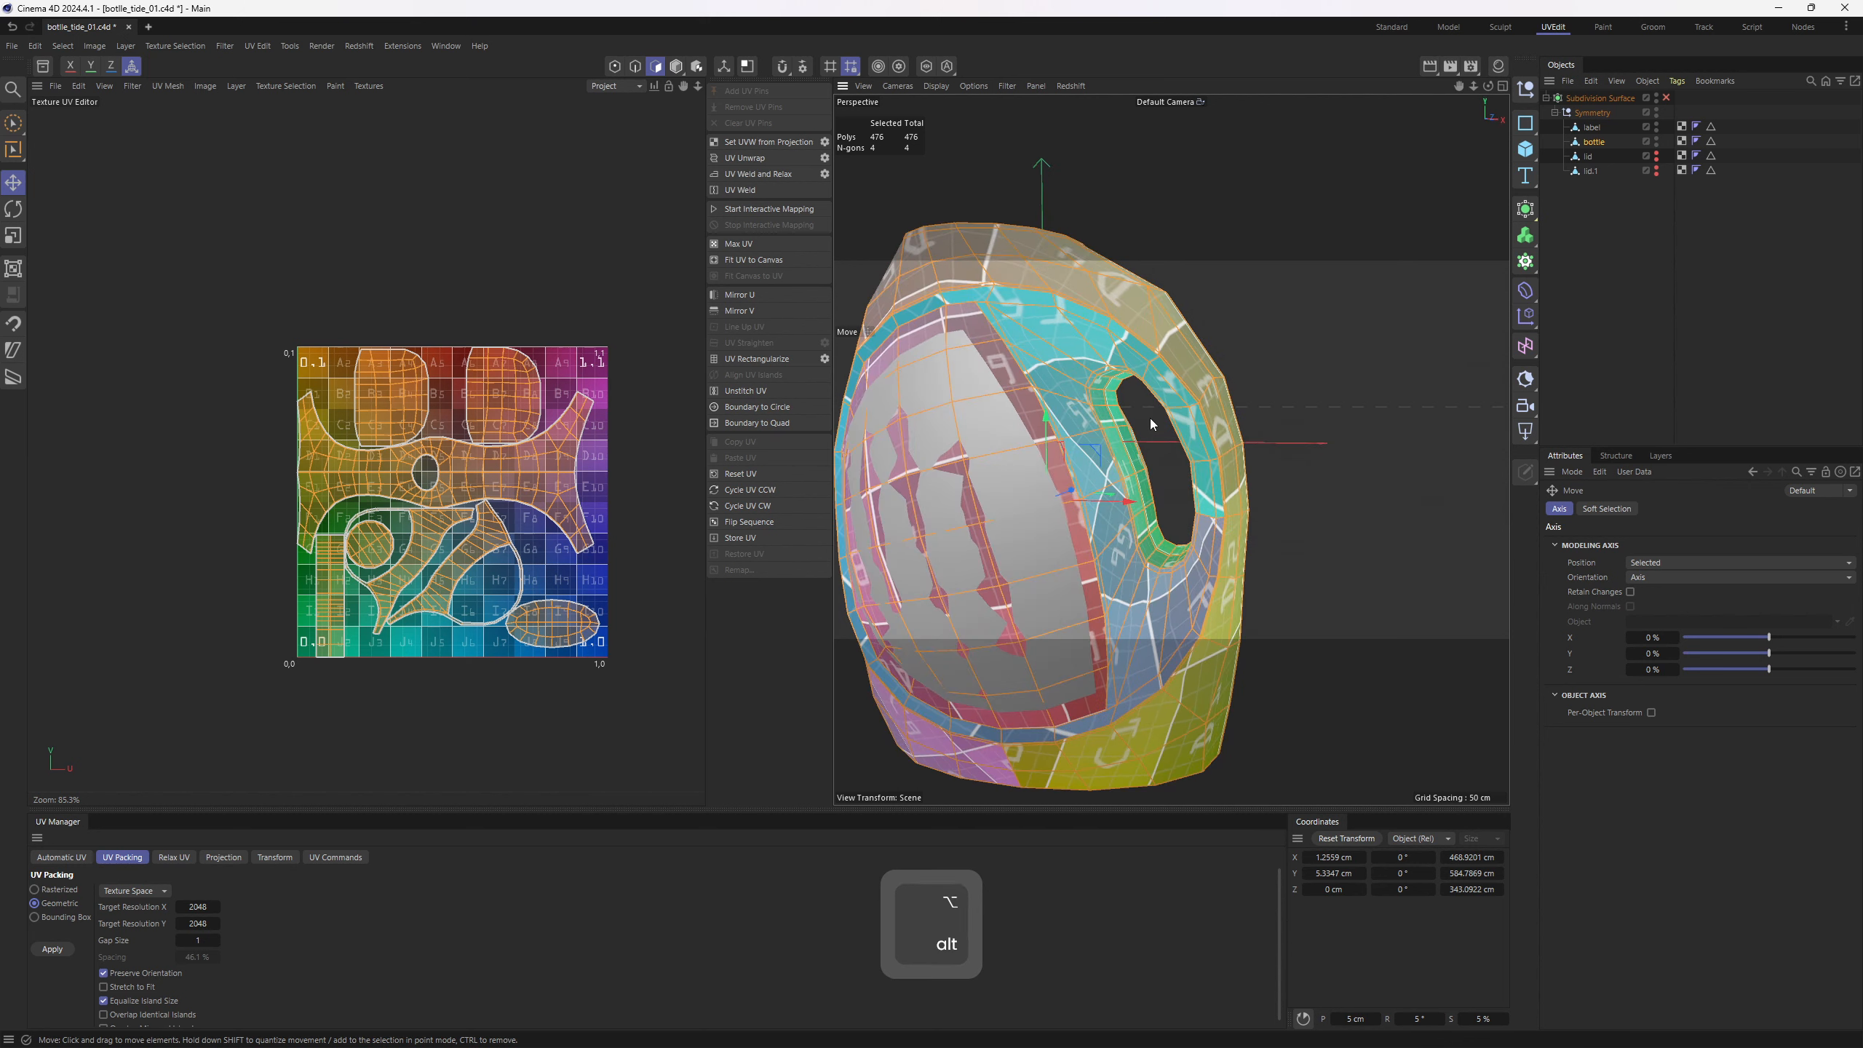
# Unhide the lid object, select all its polygons and generate packed automatic UVs for it
pyautogui.click(61, 857)
pyautogui.keyDown('alt'); pyautogui.moveTo(1313, 421); pyautogui.dragTo(1188, 463); pyautogui.keyUp('alt')
pyautogui.scroll(5, 1214, 397)
pyautogui.scroll(-5, 1214, 398)
pyautogui.click(1655, 156)
pyautogui.click(1588, 156)
pyautogui.hotkey('ctrl', 'a')
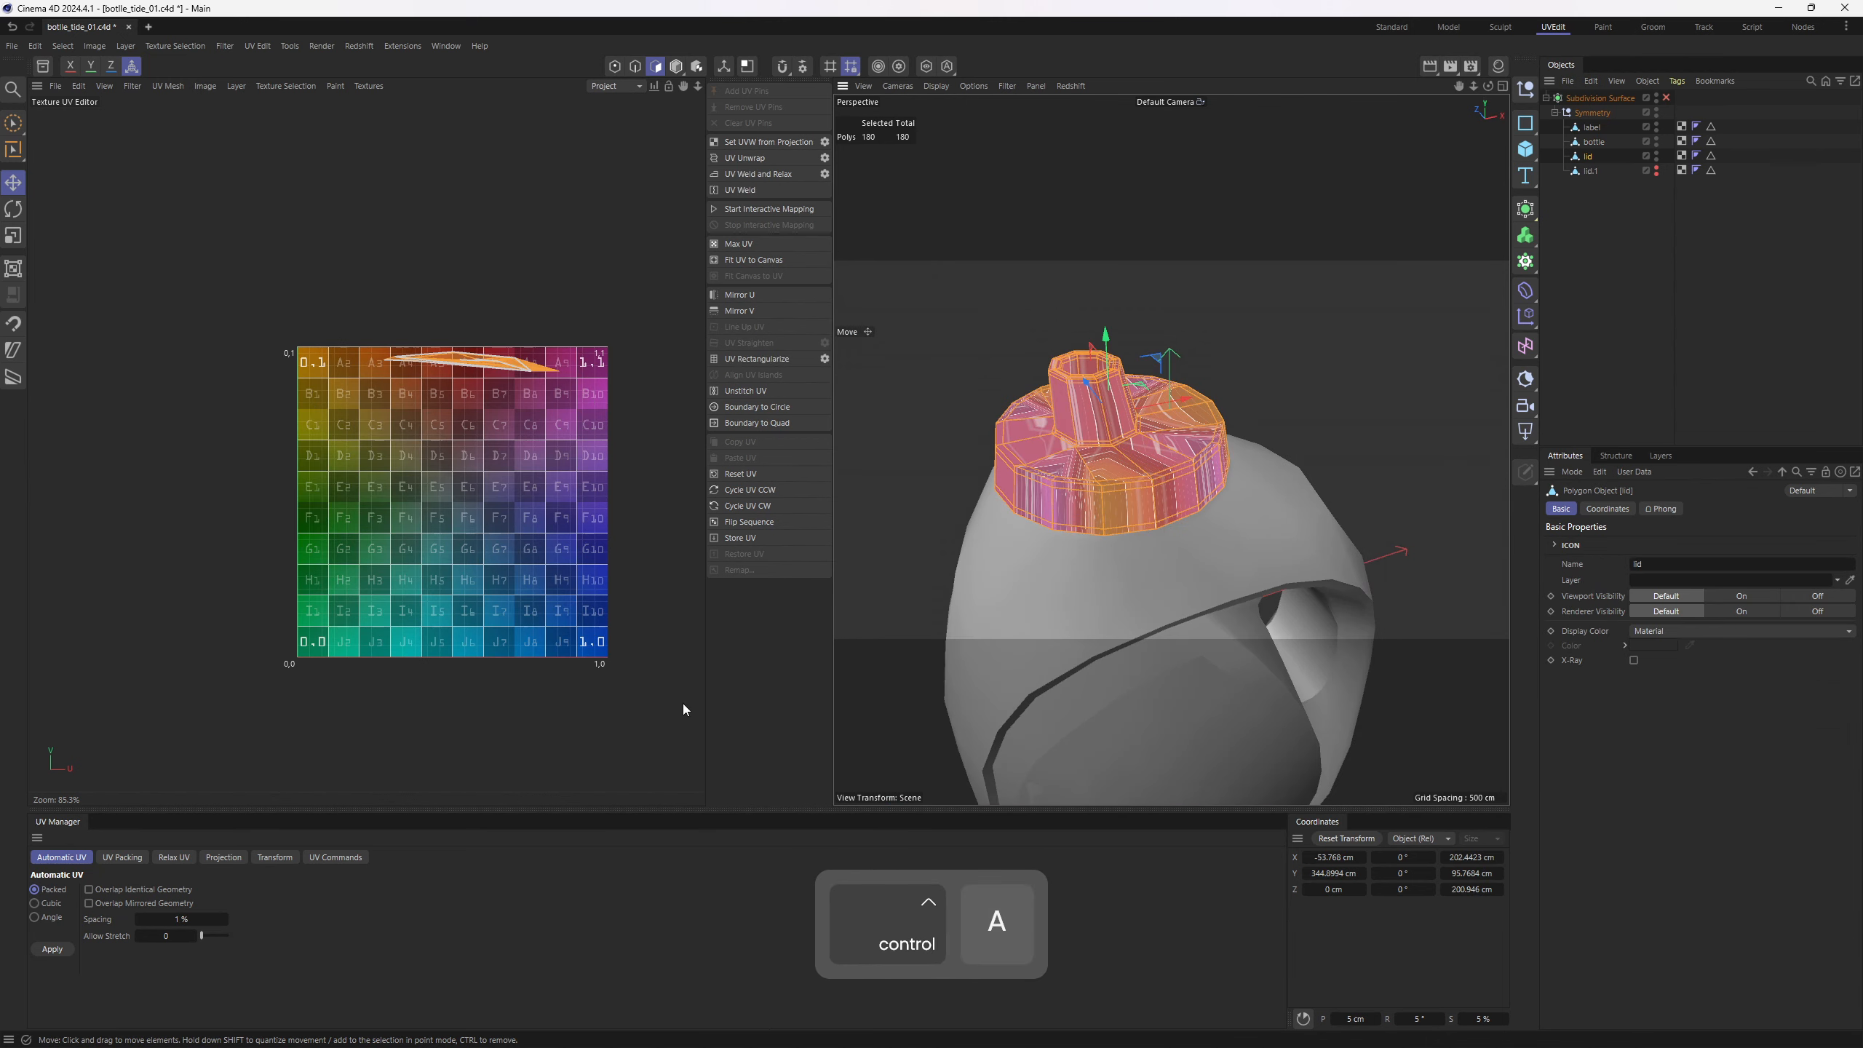
pyautogui.click(51, 950)
# Unhide the lid.1 cap, select all its polygons and generate packed automatic UVs for it
pyautogui.click(1585, 171)
pyautogui.press('o')
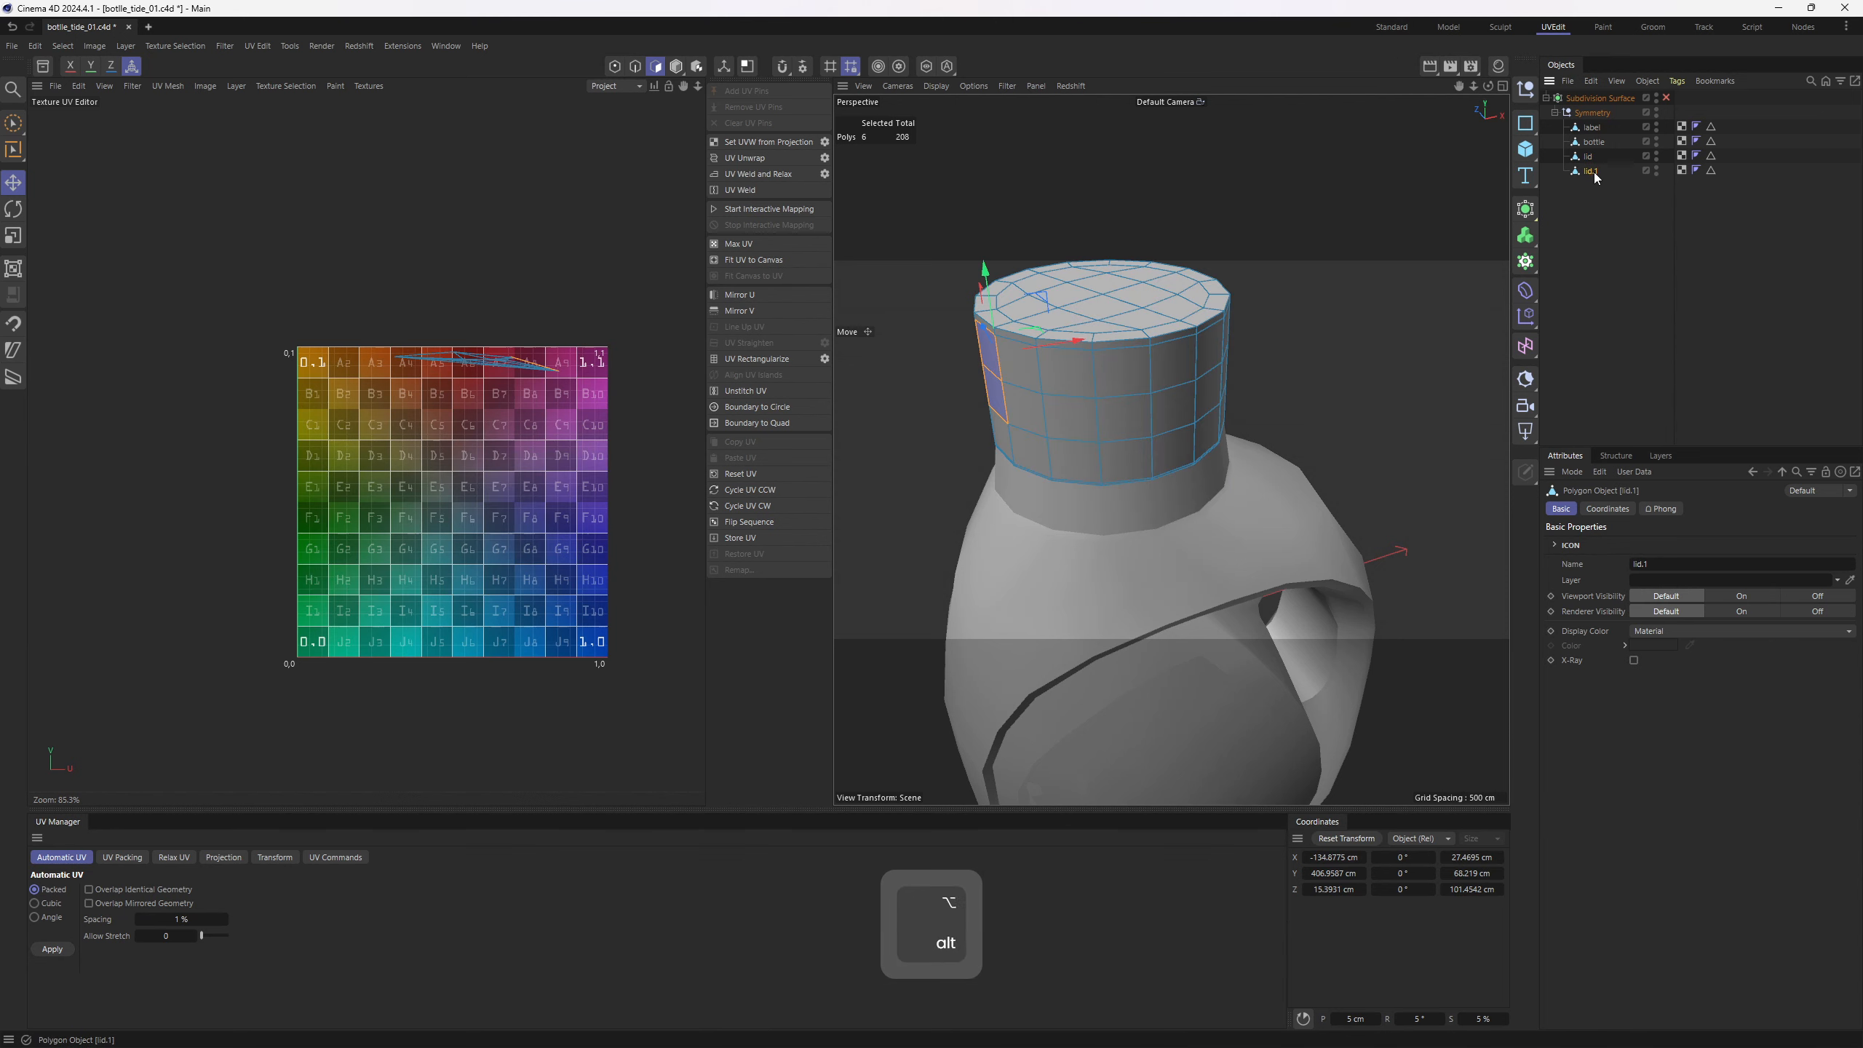
pyautogui.hotkey('ctrl', 'a')
pyautogui.keyDown('alt'); pyautogui.moveTo(1047, 360); pyautogui.dragTo(1027, 396); pyautogui.keyUp('alt')
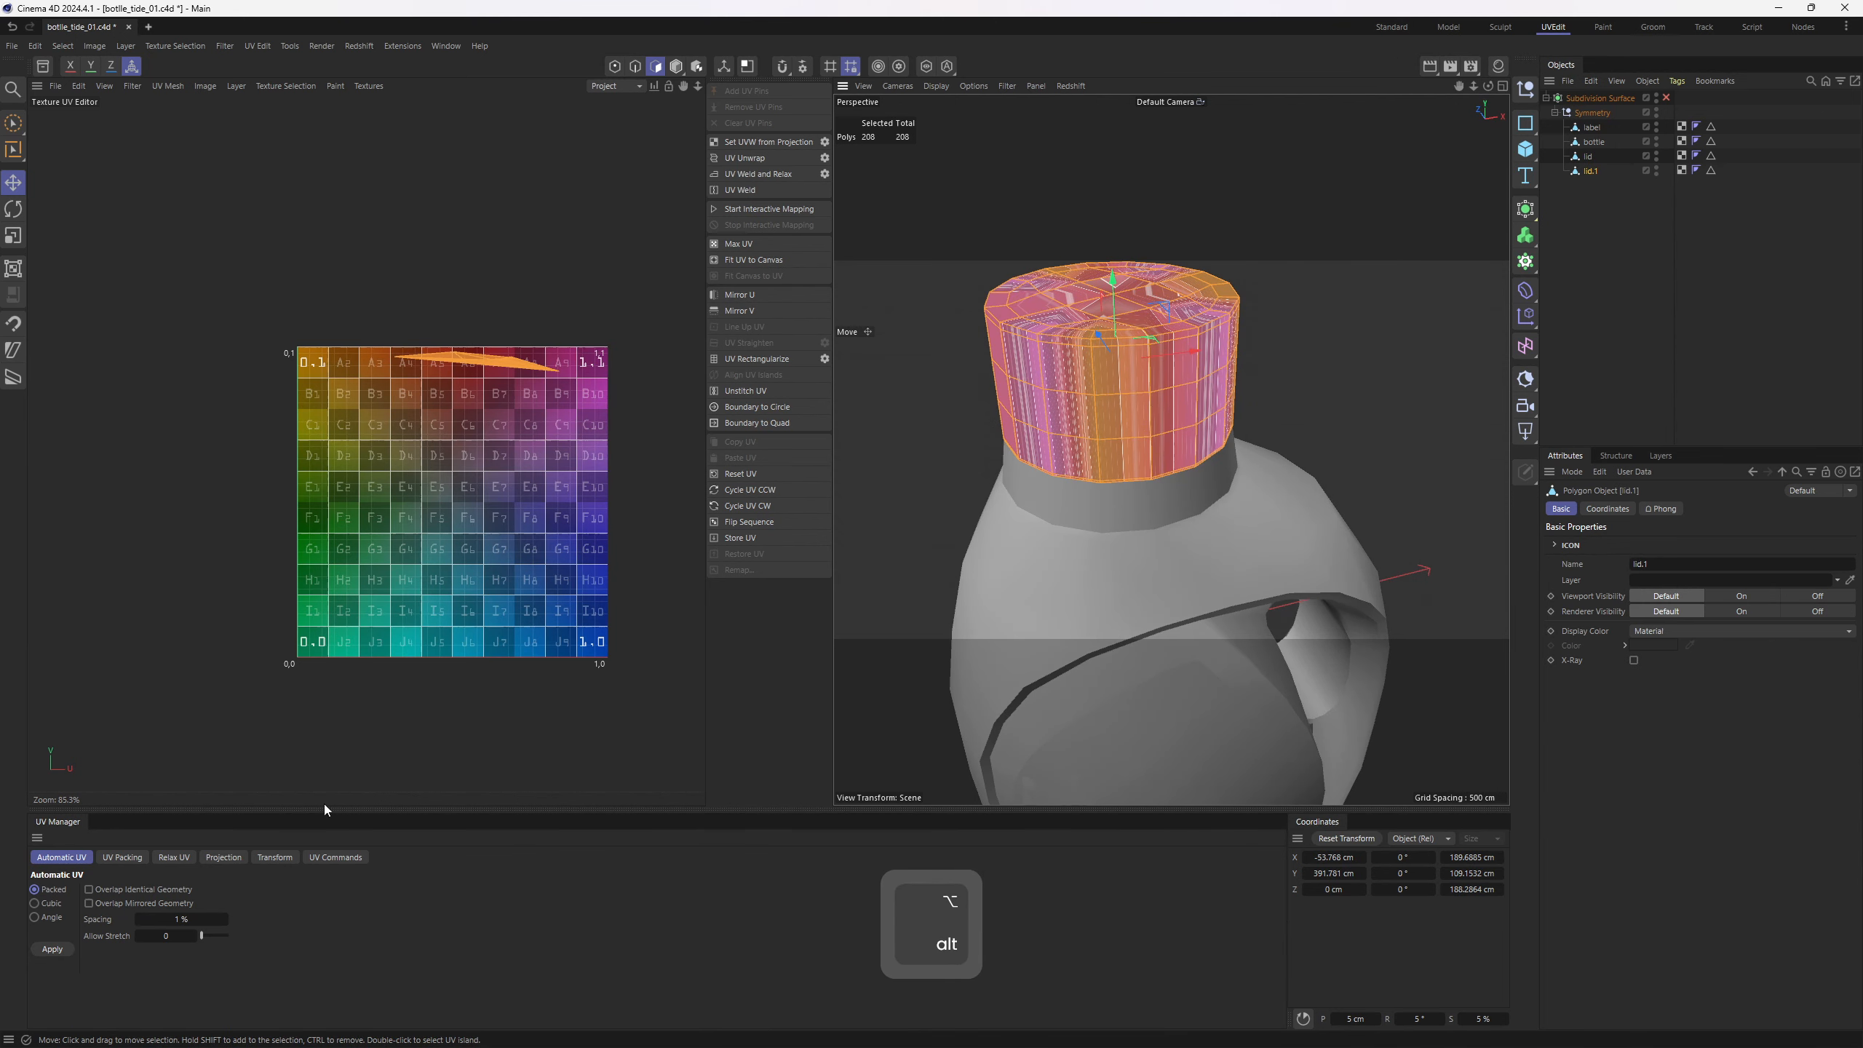
pyautogui.click(52, 950)
# Select the label's UV island and pack it into the UV square with the Geometric method at 2048 × 2048 target resolution
pyautogui.click(1580, 182)
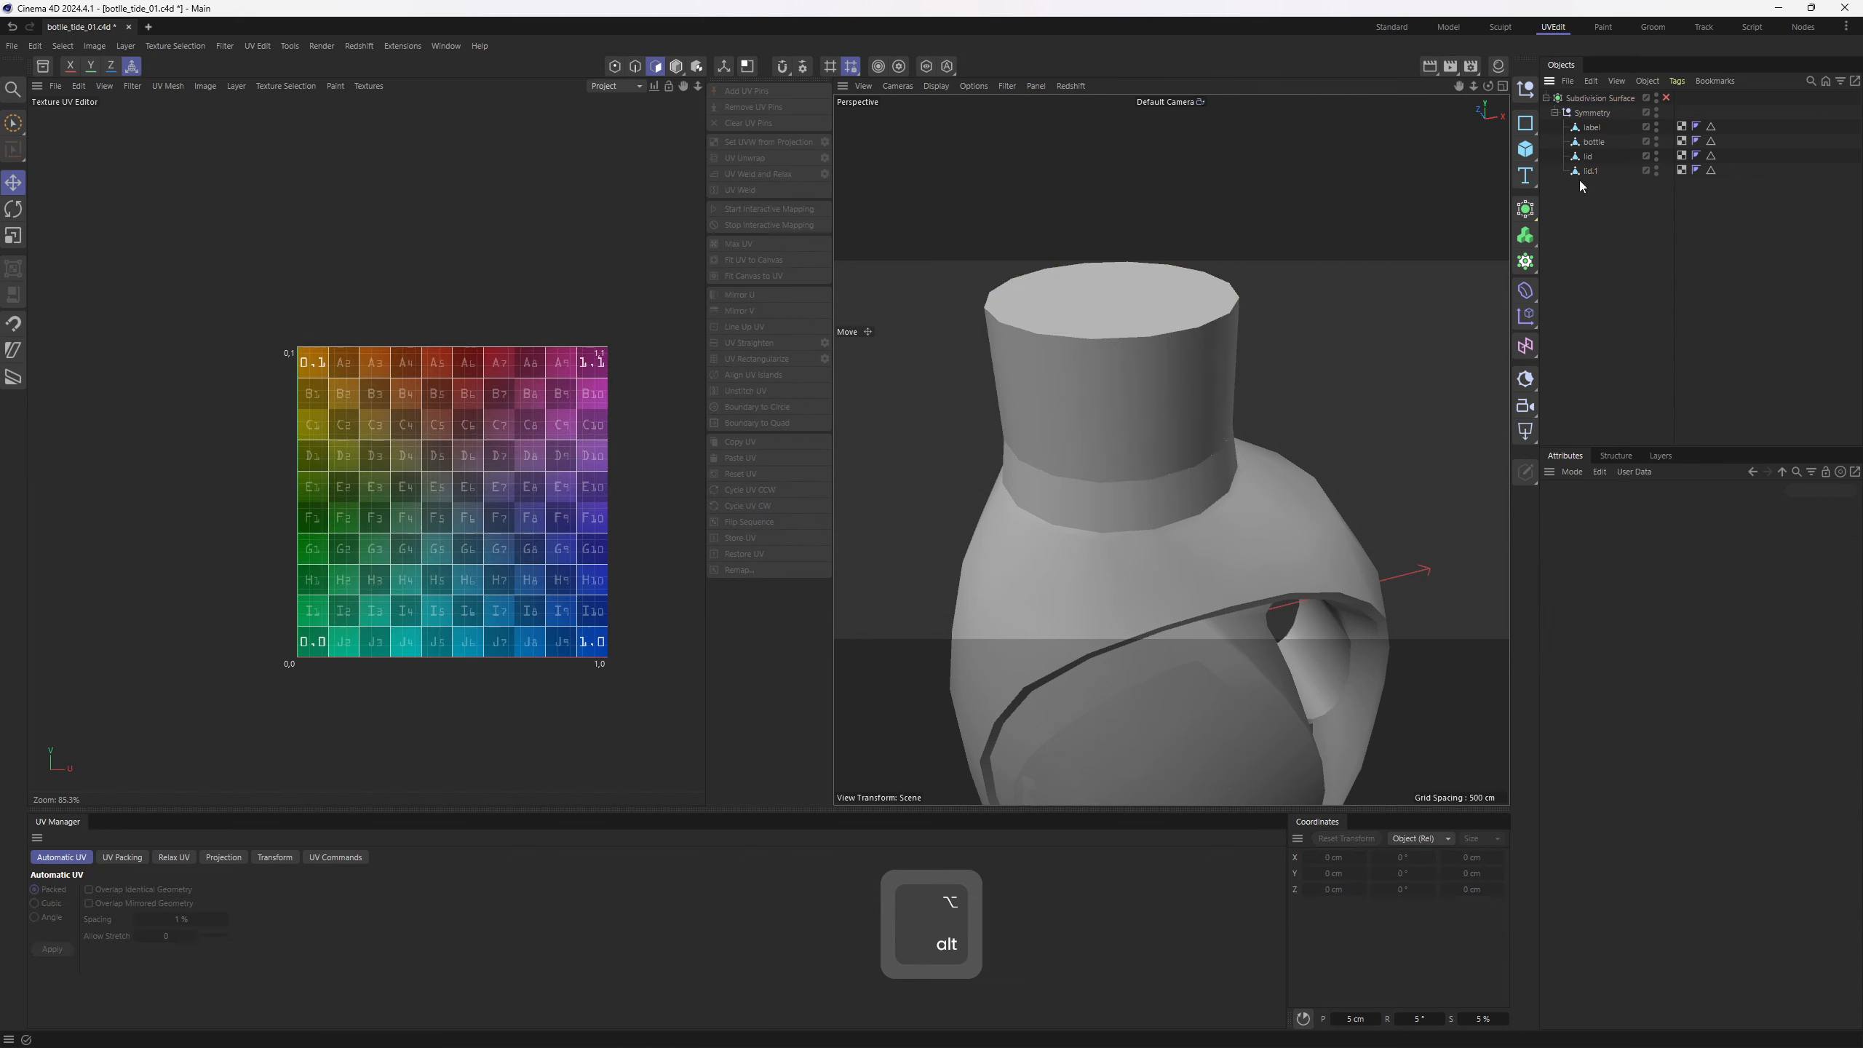
pyautogui.moveTo(1604, 167); pyautogui.dragTo(1577, 119)
pyautogui.click(1600, 183)
pyautogui.click(1588, 127)
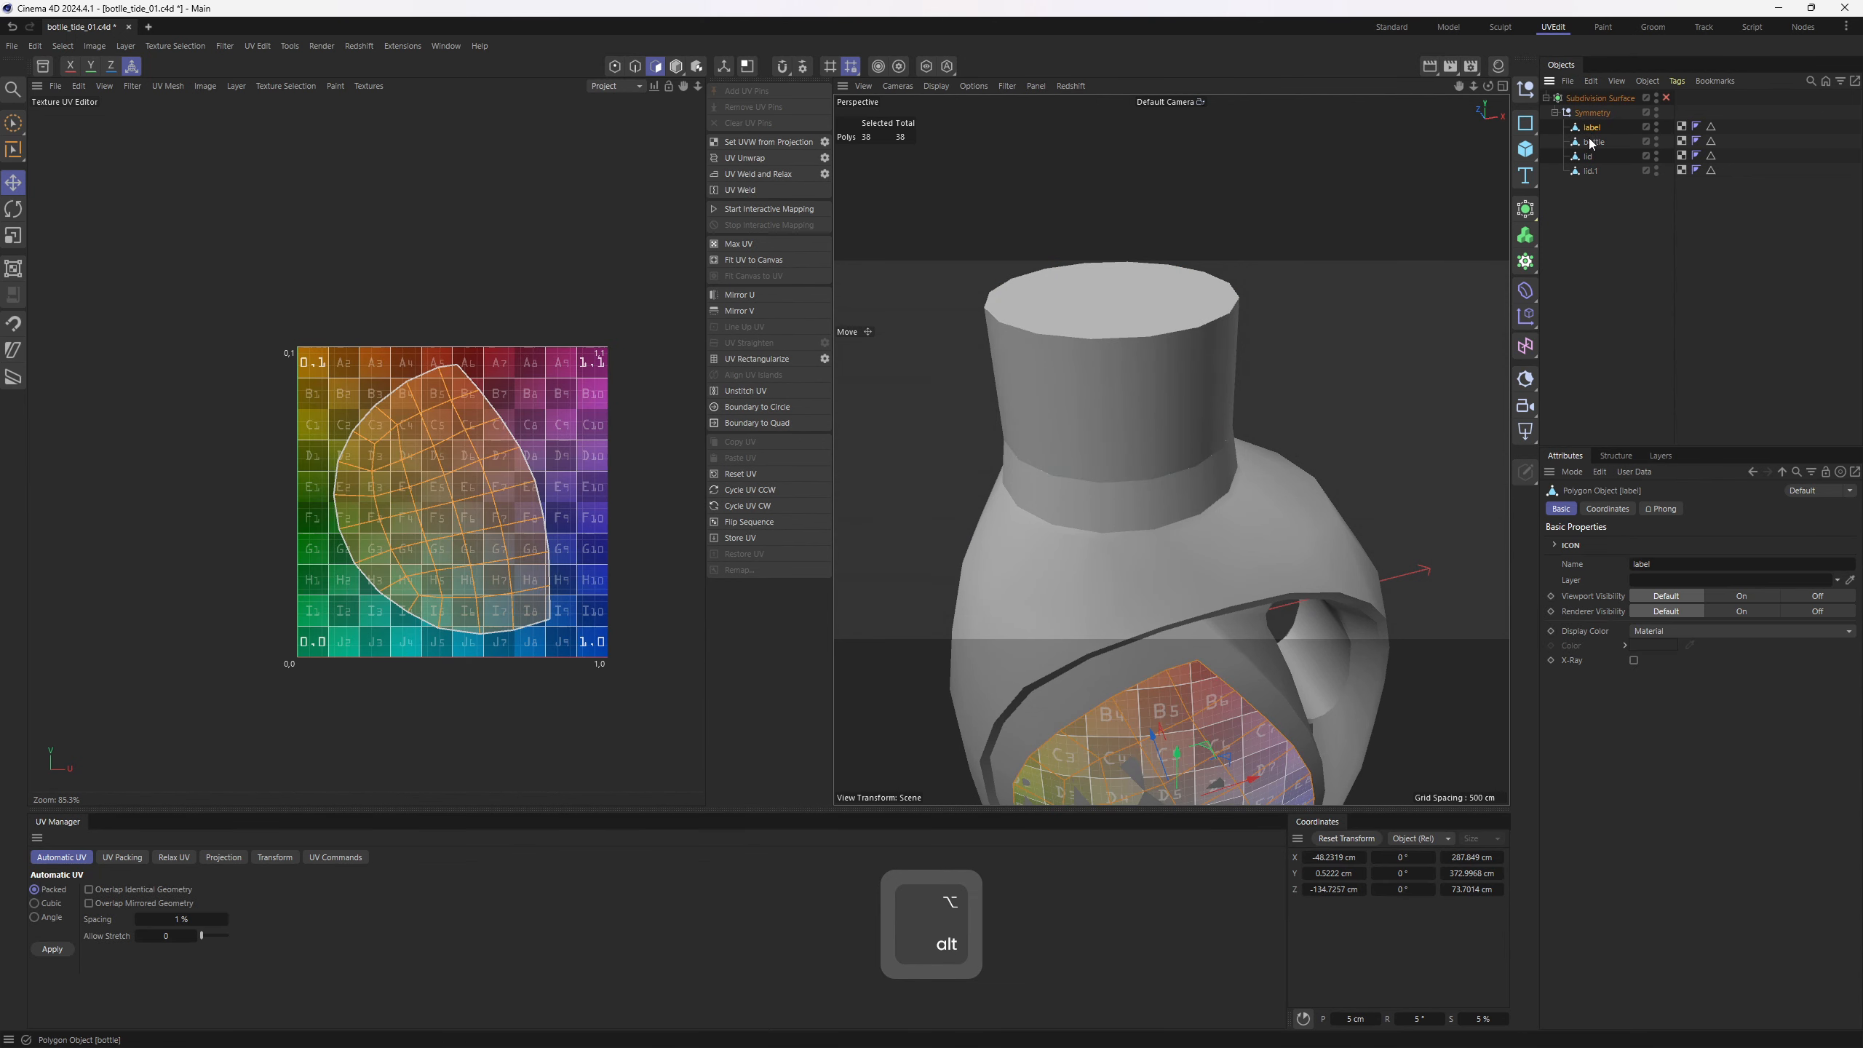
pyautogui.press('e')
pyautogui.click(420, 541)
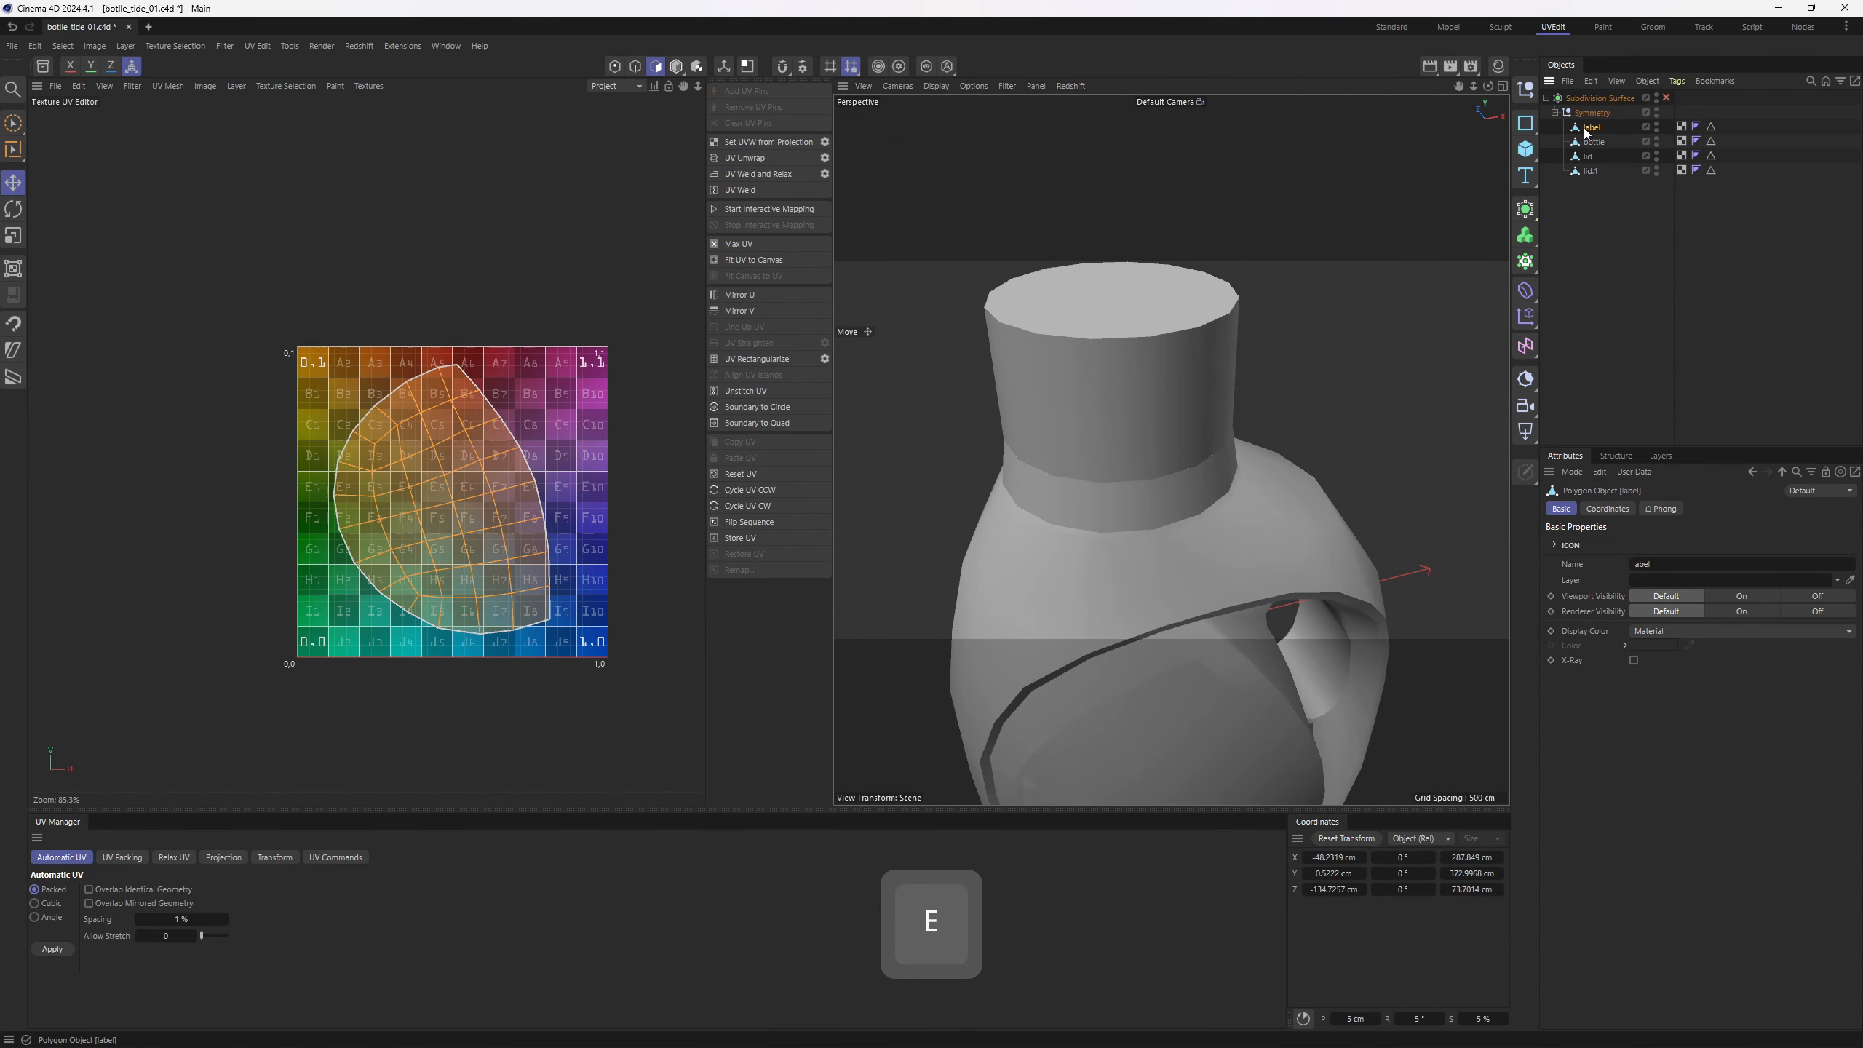
pyautogui.doubleClick(423, 544)
pyautogui.click(121, 858)
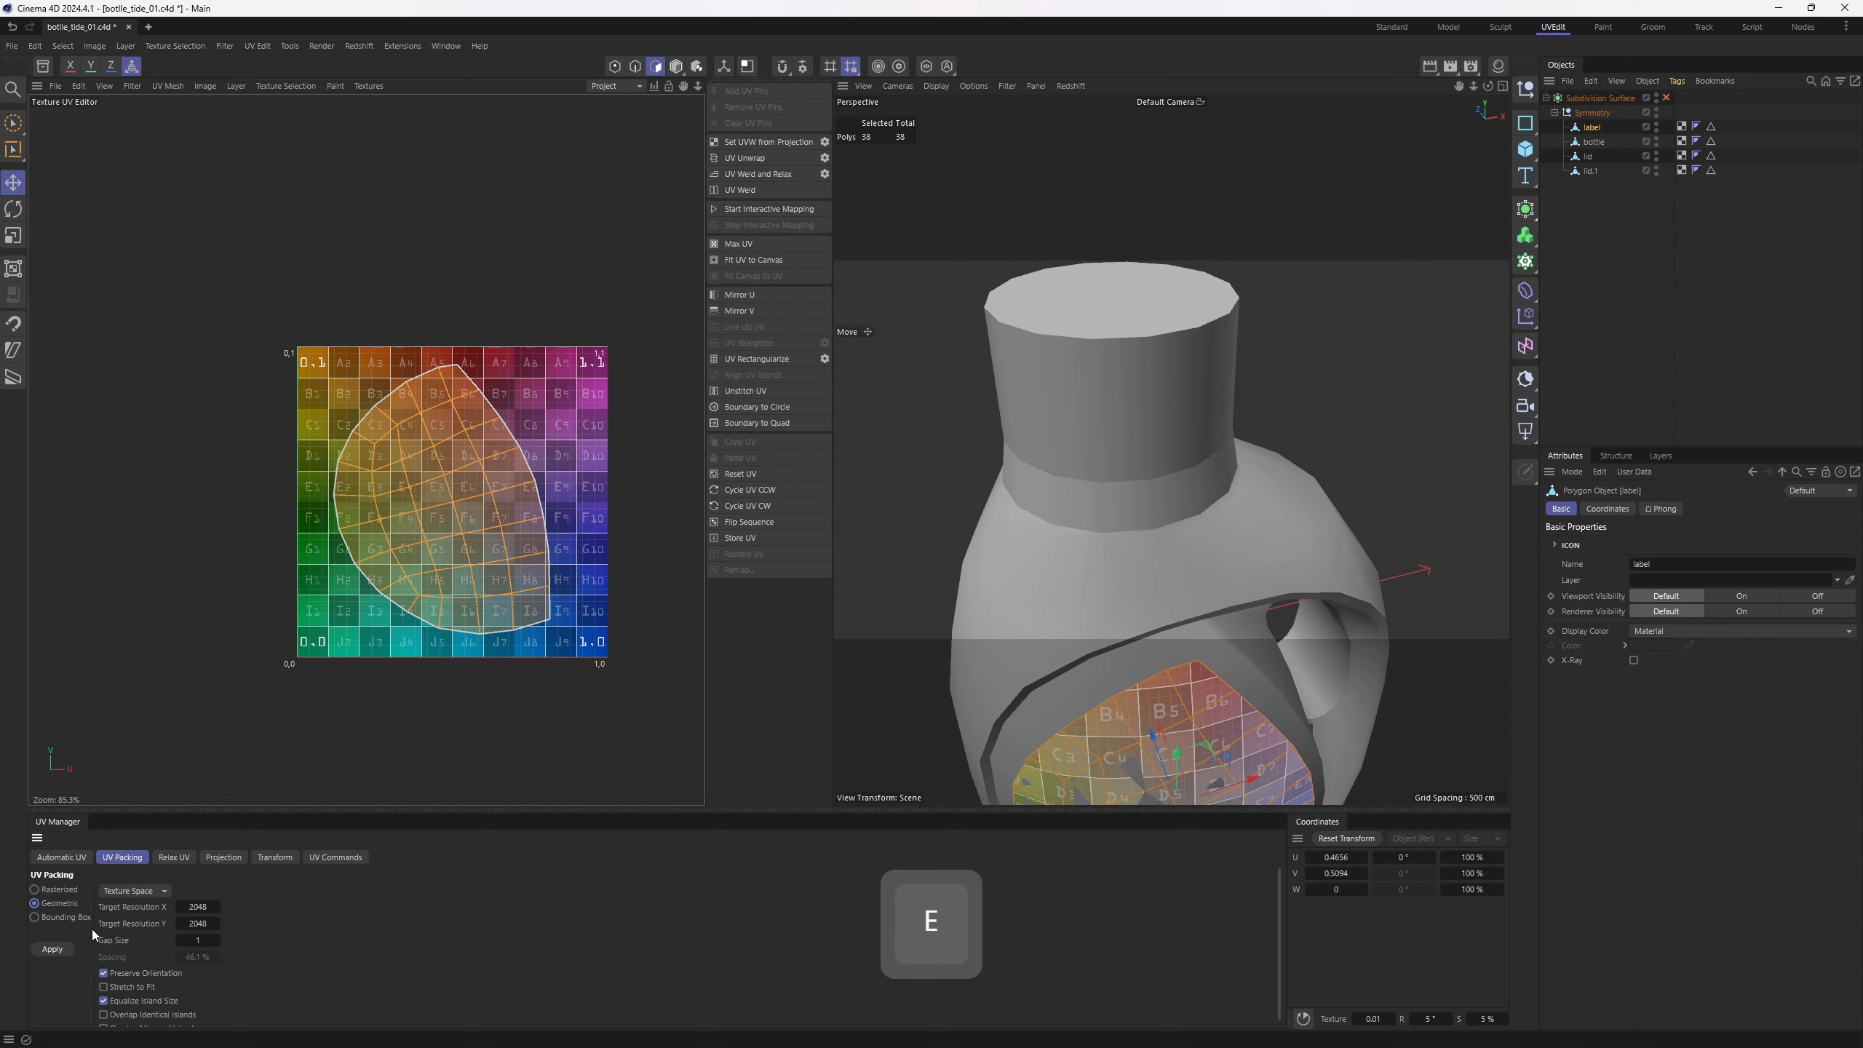
pyautogui.click(61, 953)
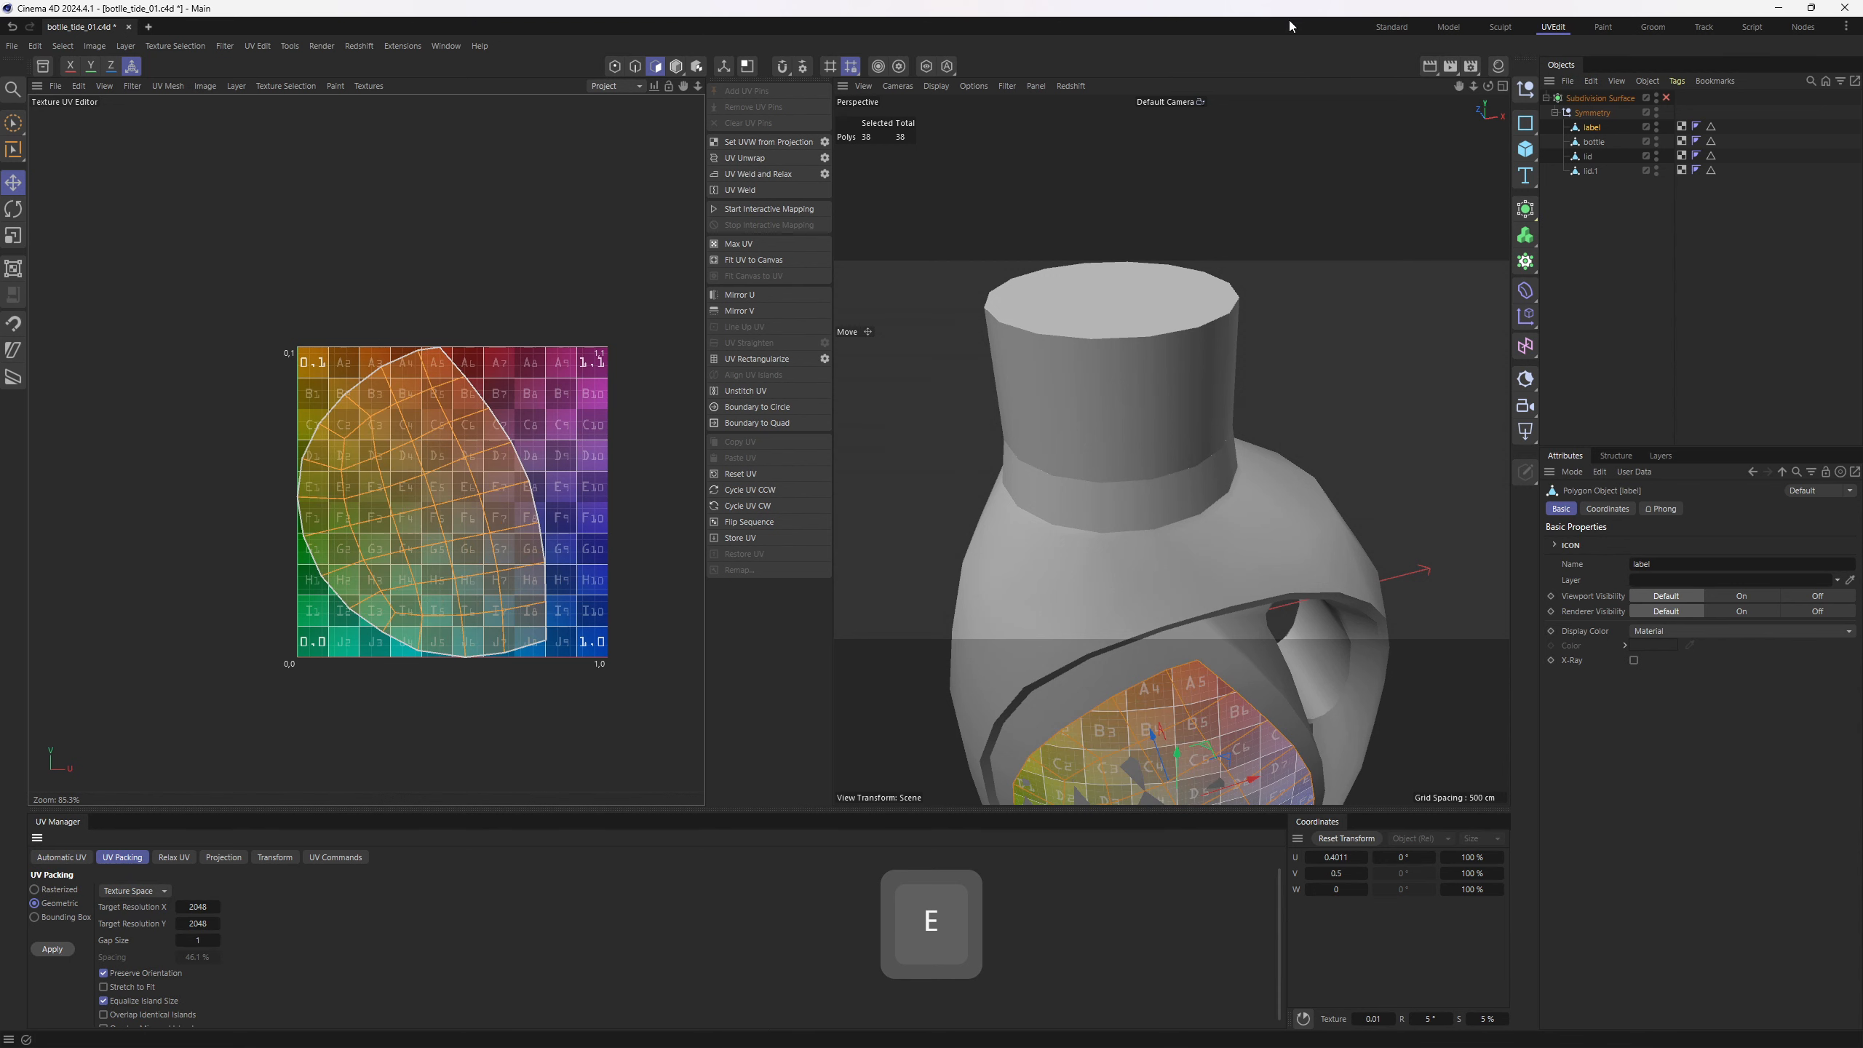
# Switch to the Paint layout, view the label's UVs in the Texture UV Editor and return to the 3D view
pyautogui.click(1604, 27)
pyautogui.click(102, 86)
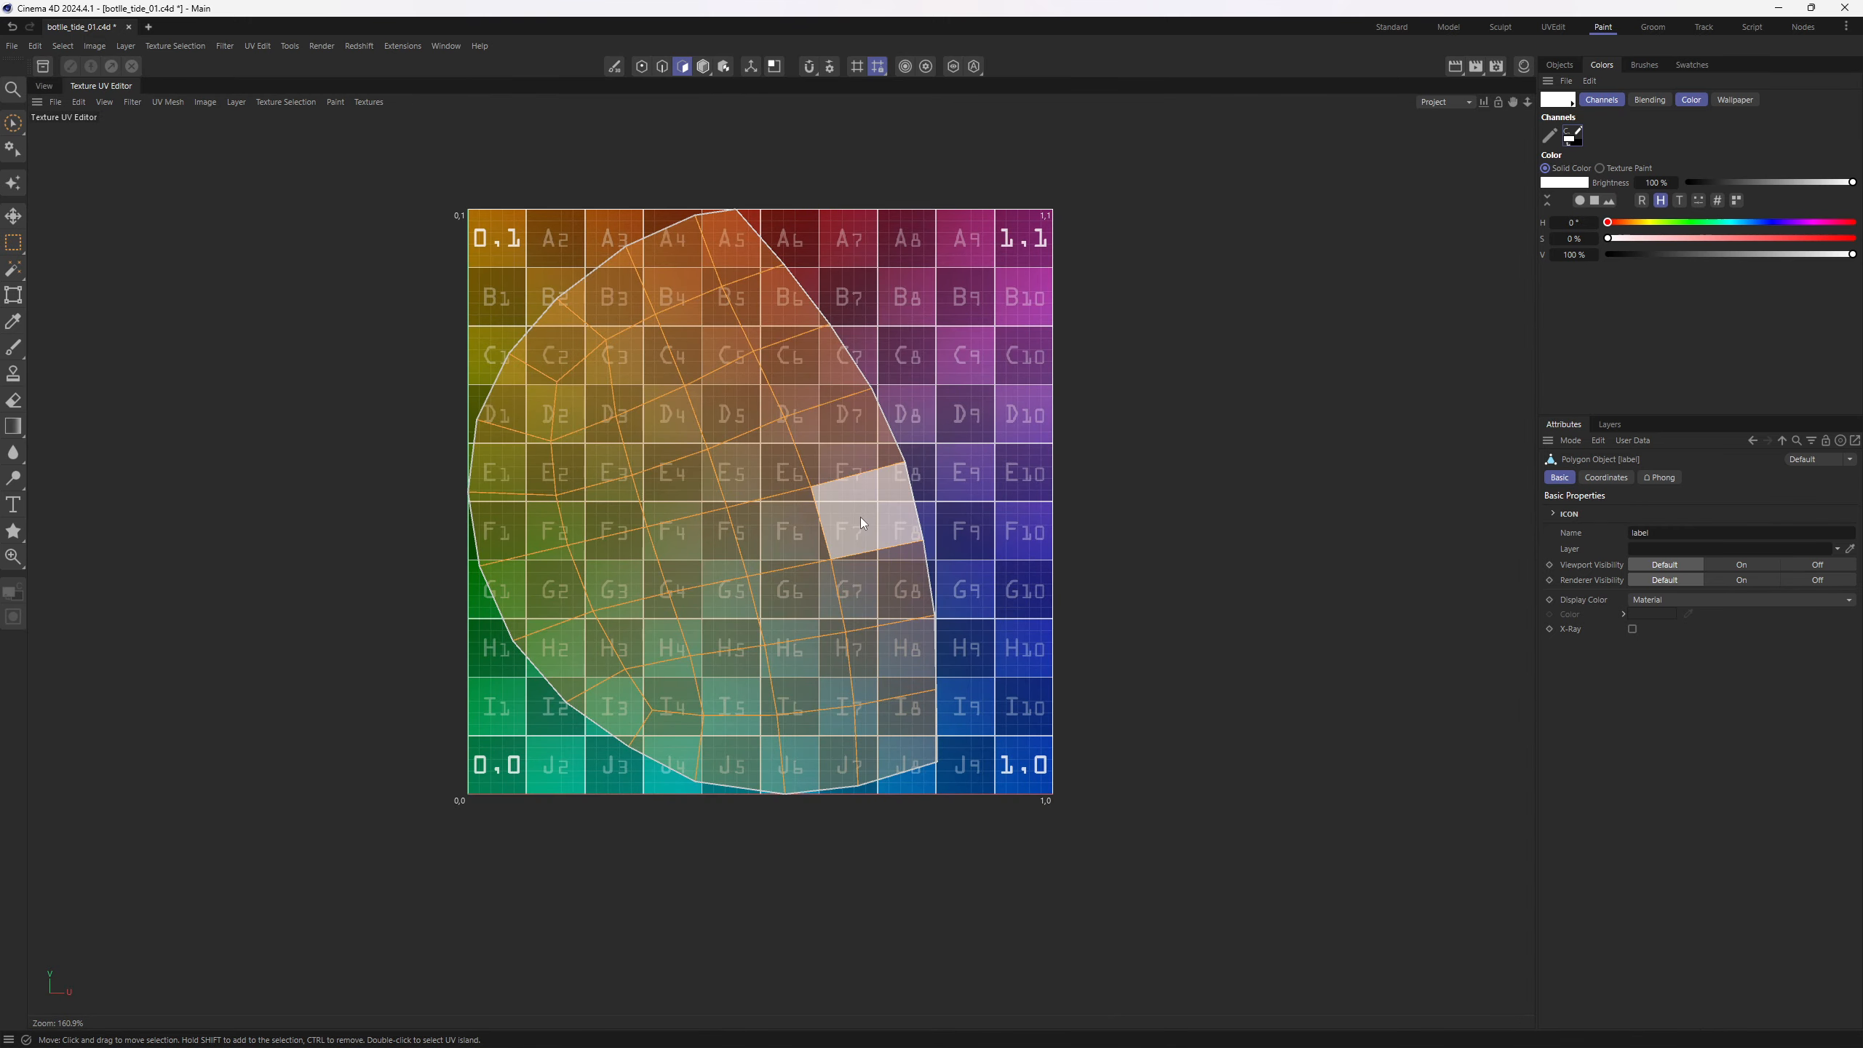
pyautogui.click(45, 86)
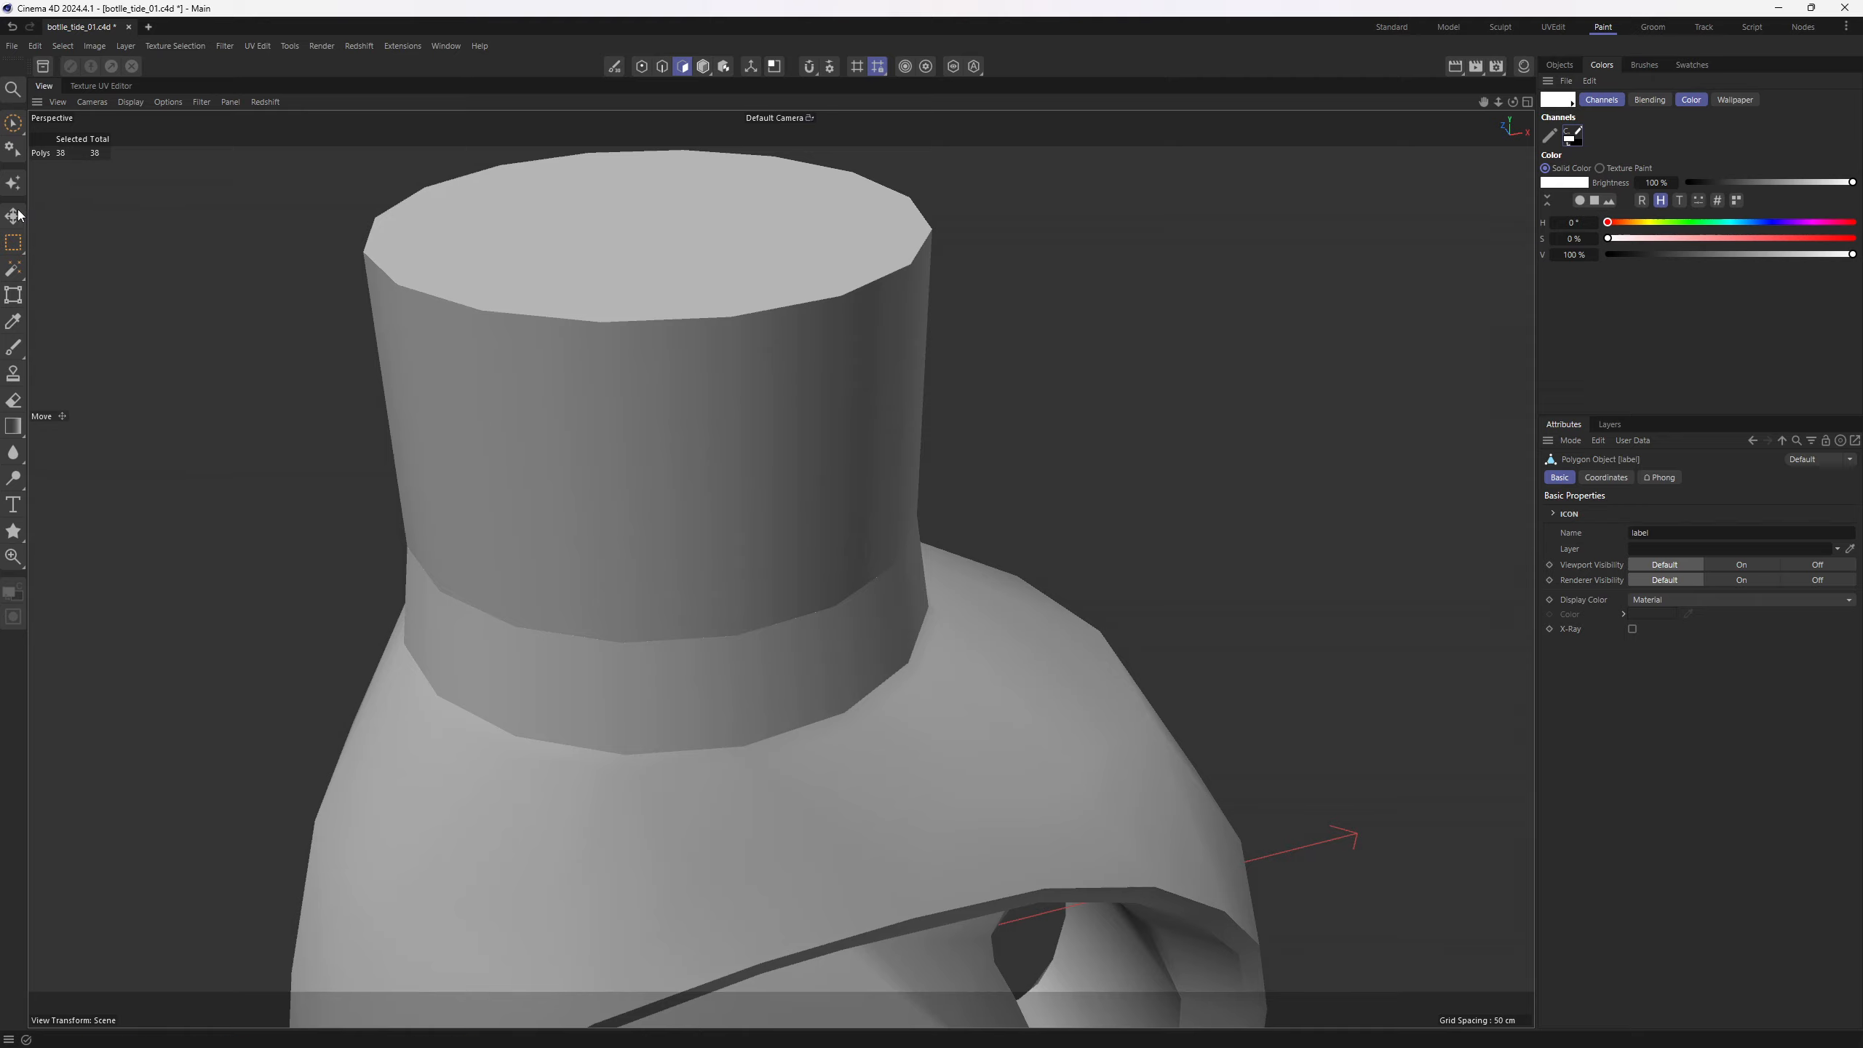
# Start the BodyPaint 3D Setup Wizard with only the label object included and turn off Recalculate UV
pyautogui.click(12, 186)
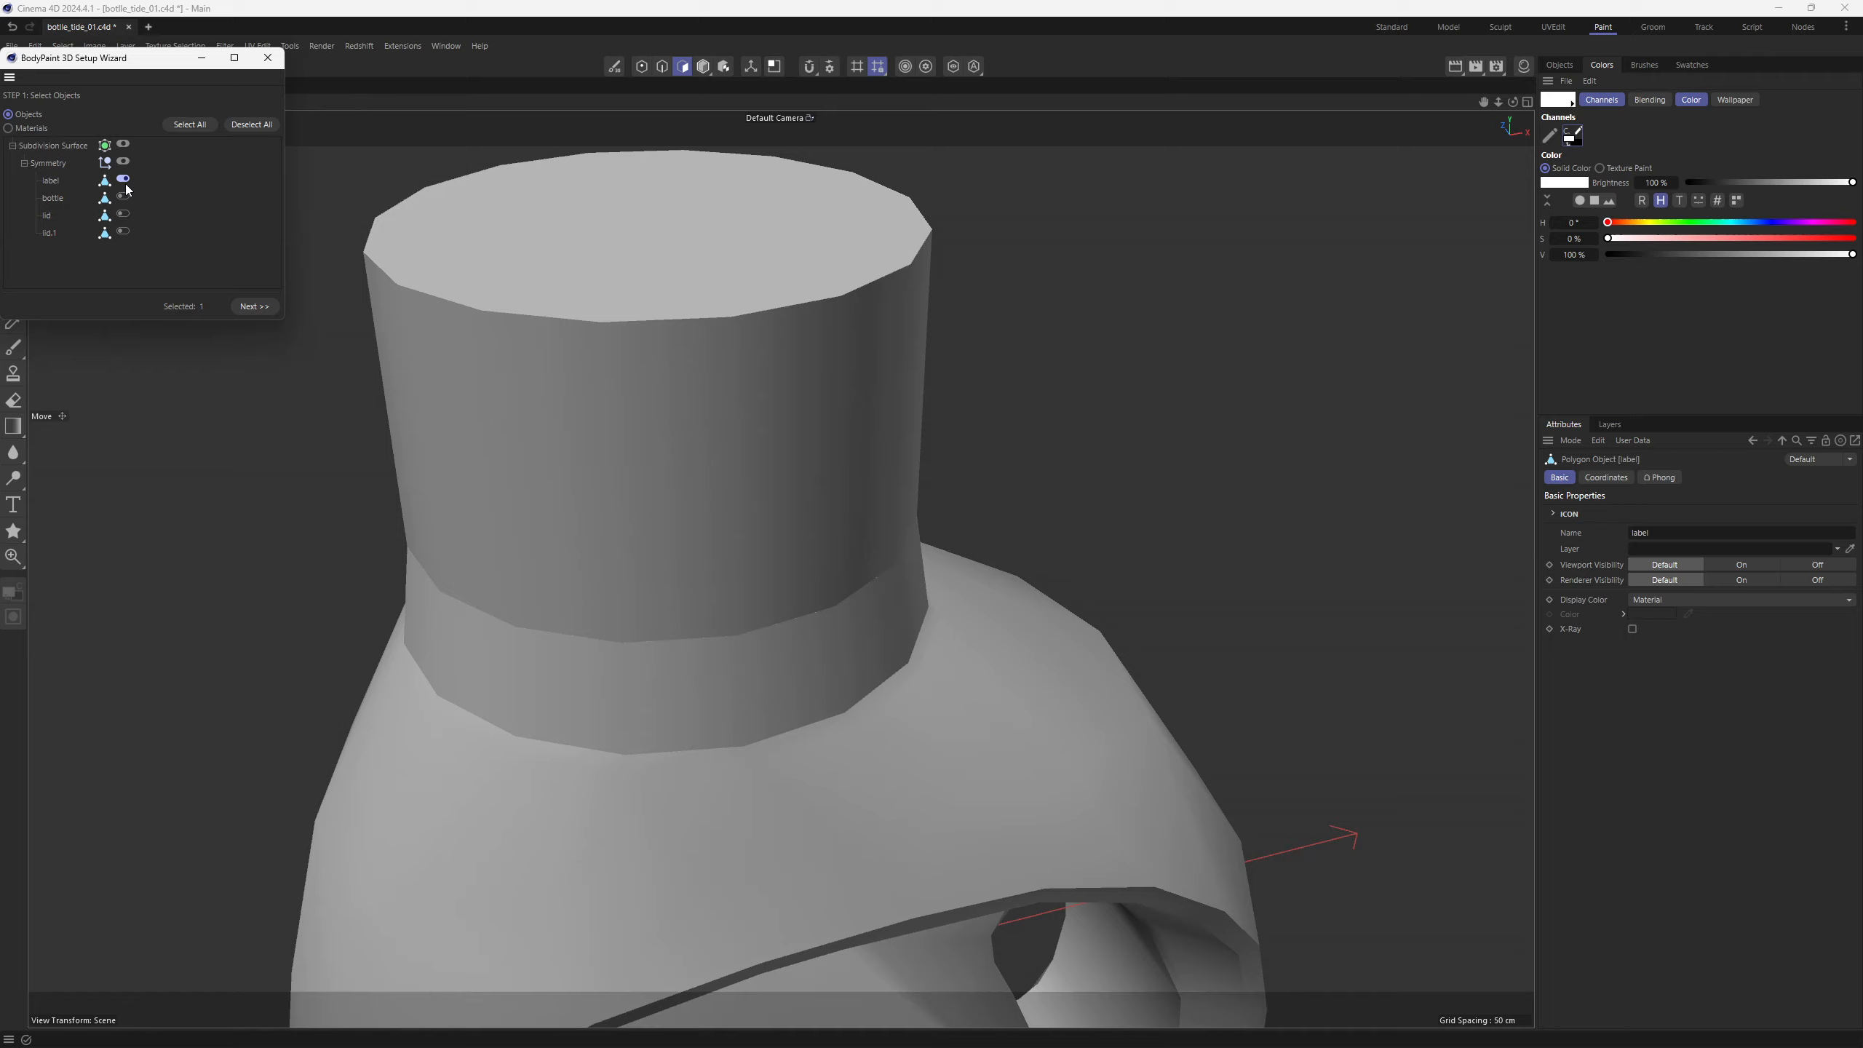
pyautogui.click(255, 307)
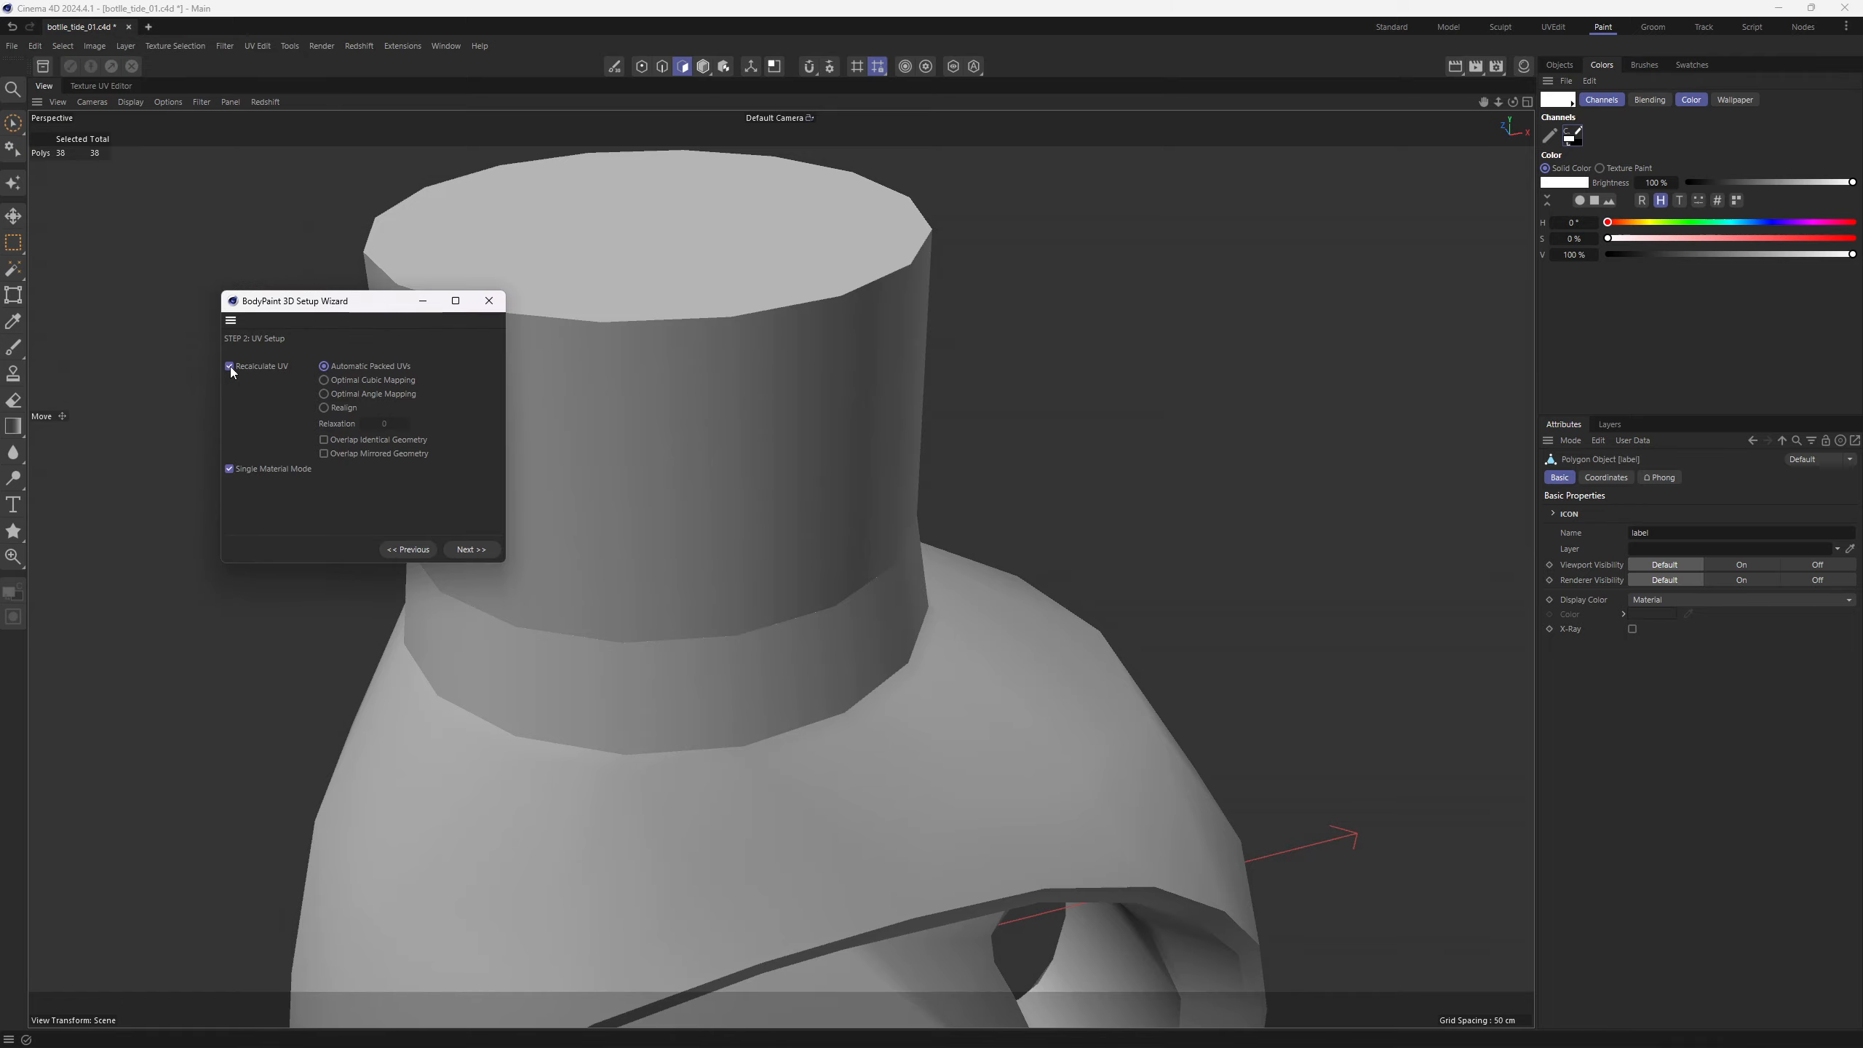
pyautogui.click(230, 366)
# Set the minimum and maximum texture size to 2048 with only the Color channel created and finish the Setup Wizard
pyautogui.click(475, 550)
pyautogui.write('2048')
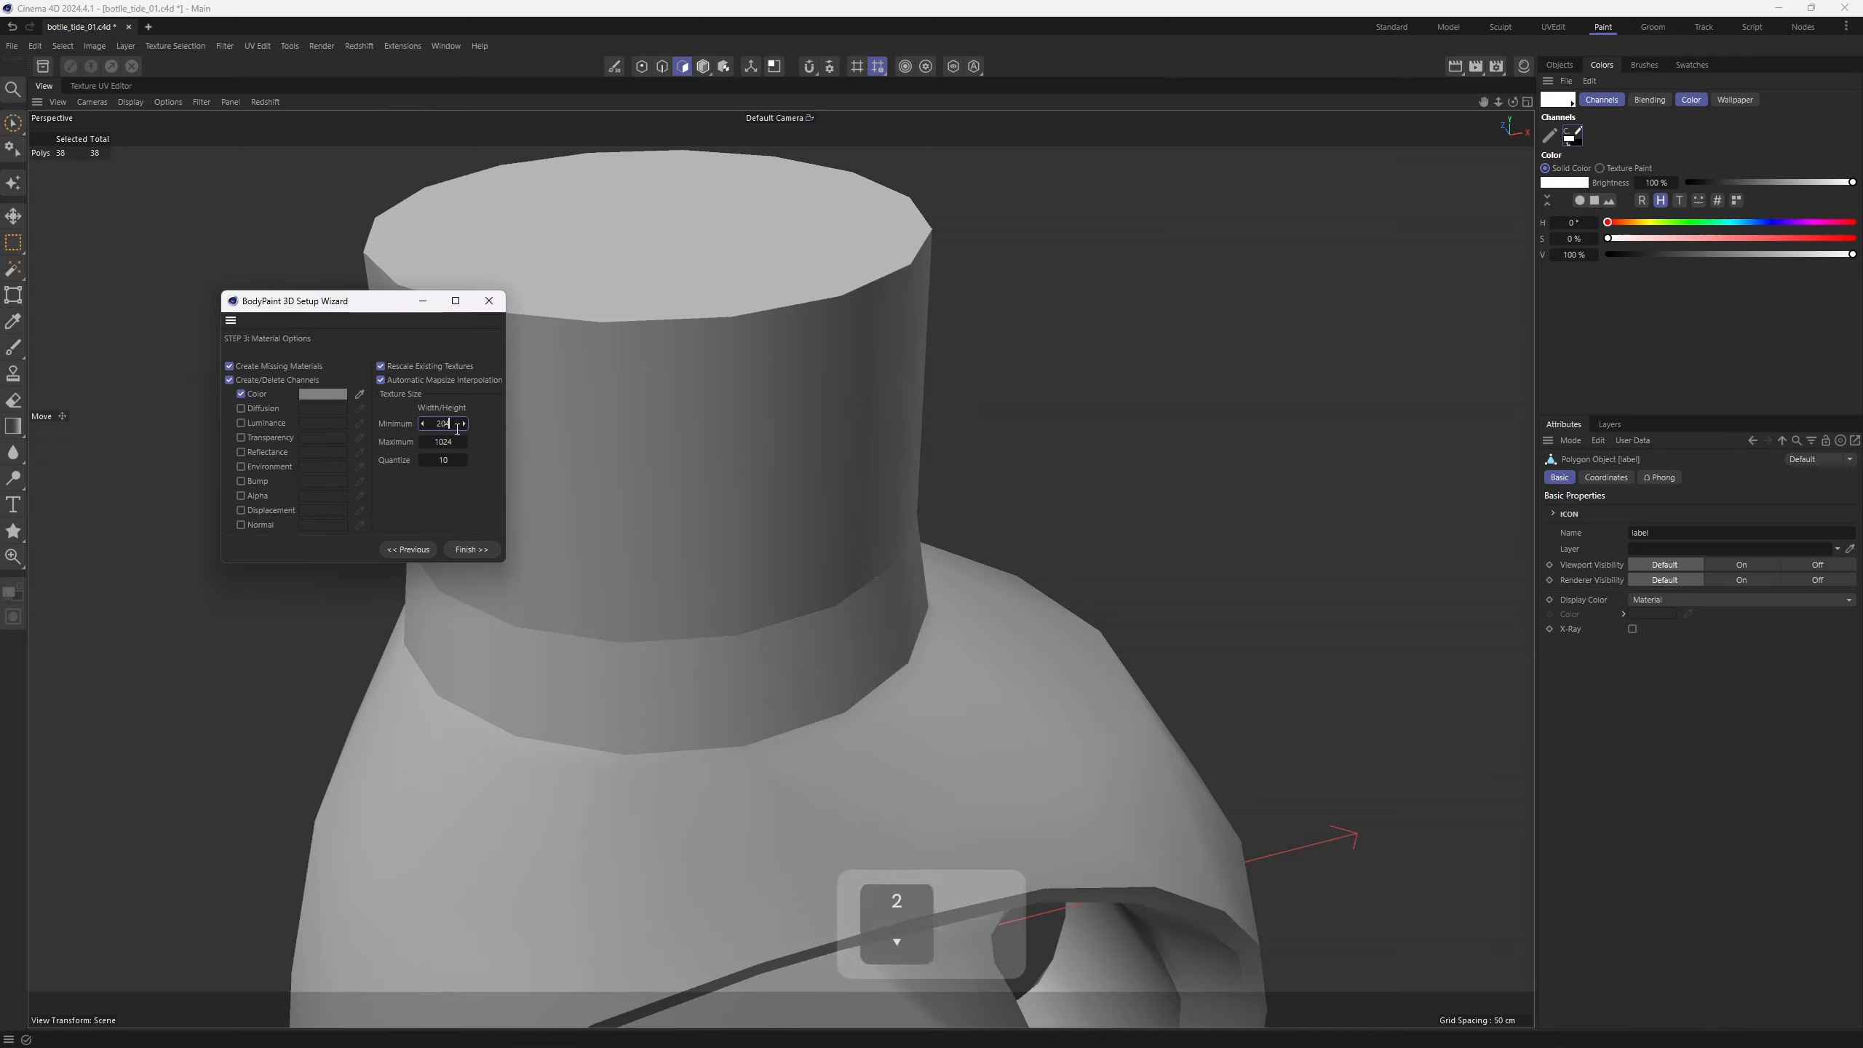
pyautogui.press('Tab')
pyautogui.write('2048')
pyautogui.click(471, 550)
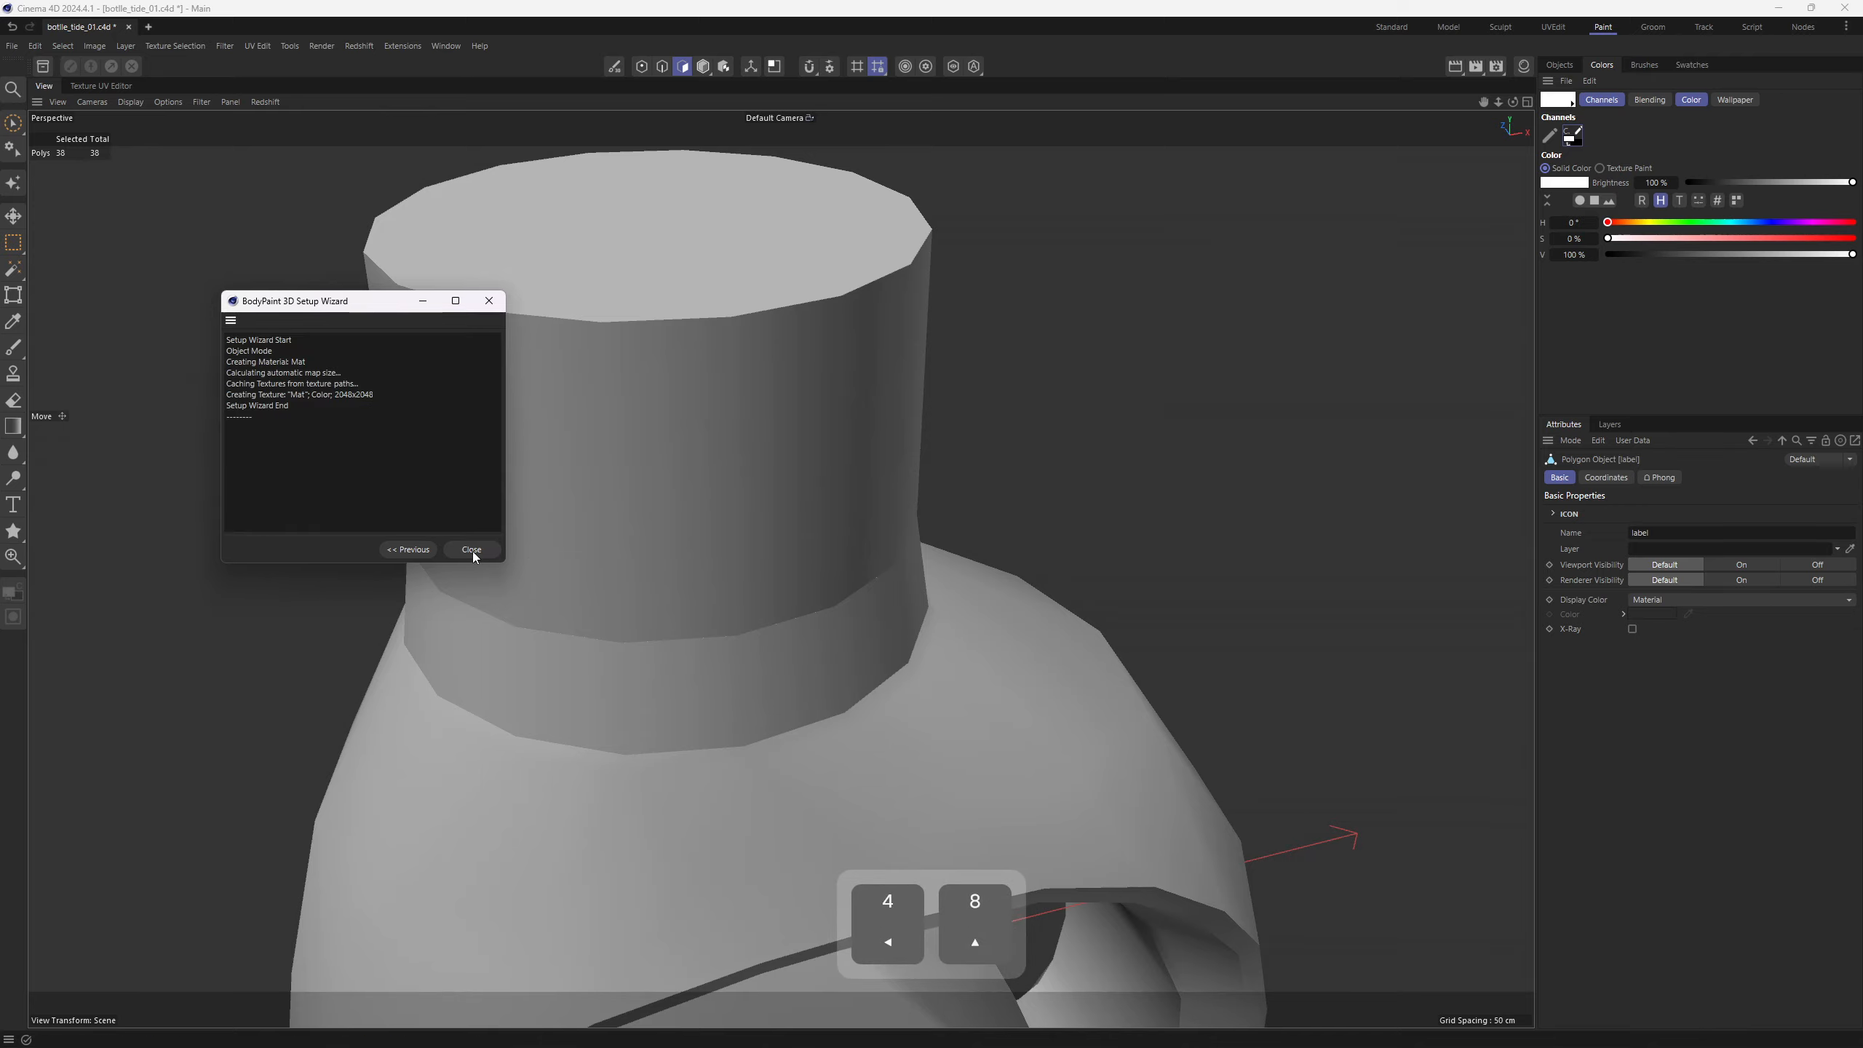
# Try a freehand white brush stroke on the label in the 3D view and undo it
pyautogui.moveTo(487, 545)
pyautogui.keyDown('alt'); pyautogui.mouseDown()
pyautogui.moveTo(845, 529)
pyautogui.moveTo(815, 485)
pyautogui.moveTo(841, 474)
pyautogui.mouseUp(); pyautogui.keyUp('alt')
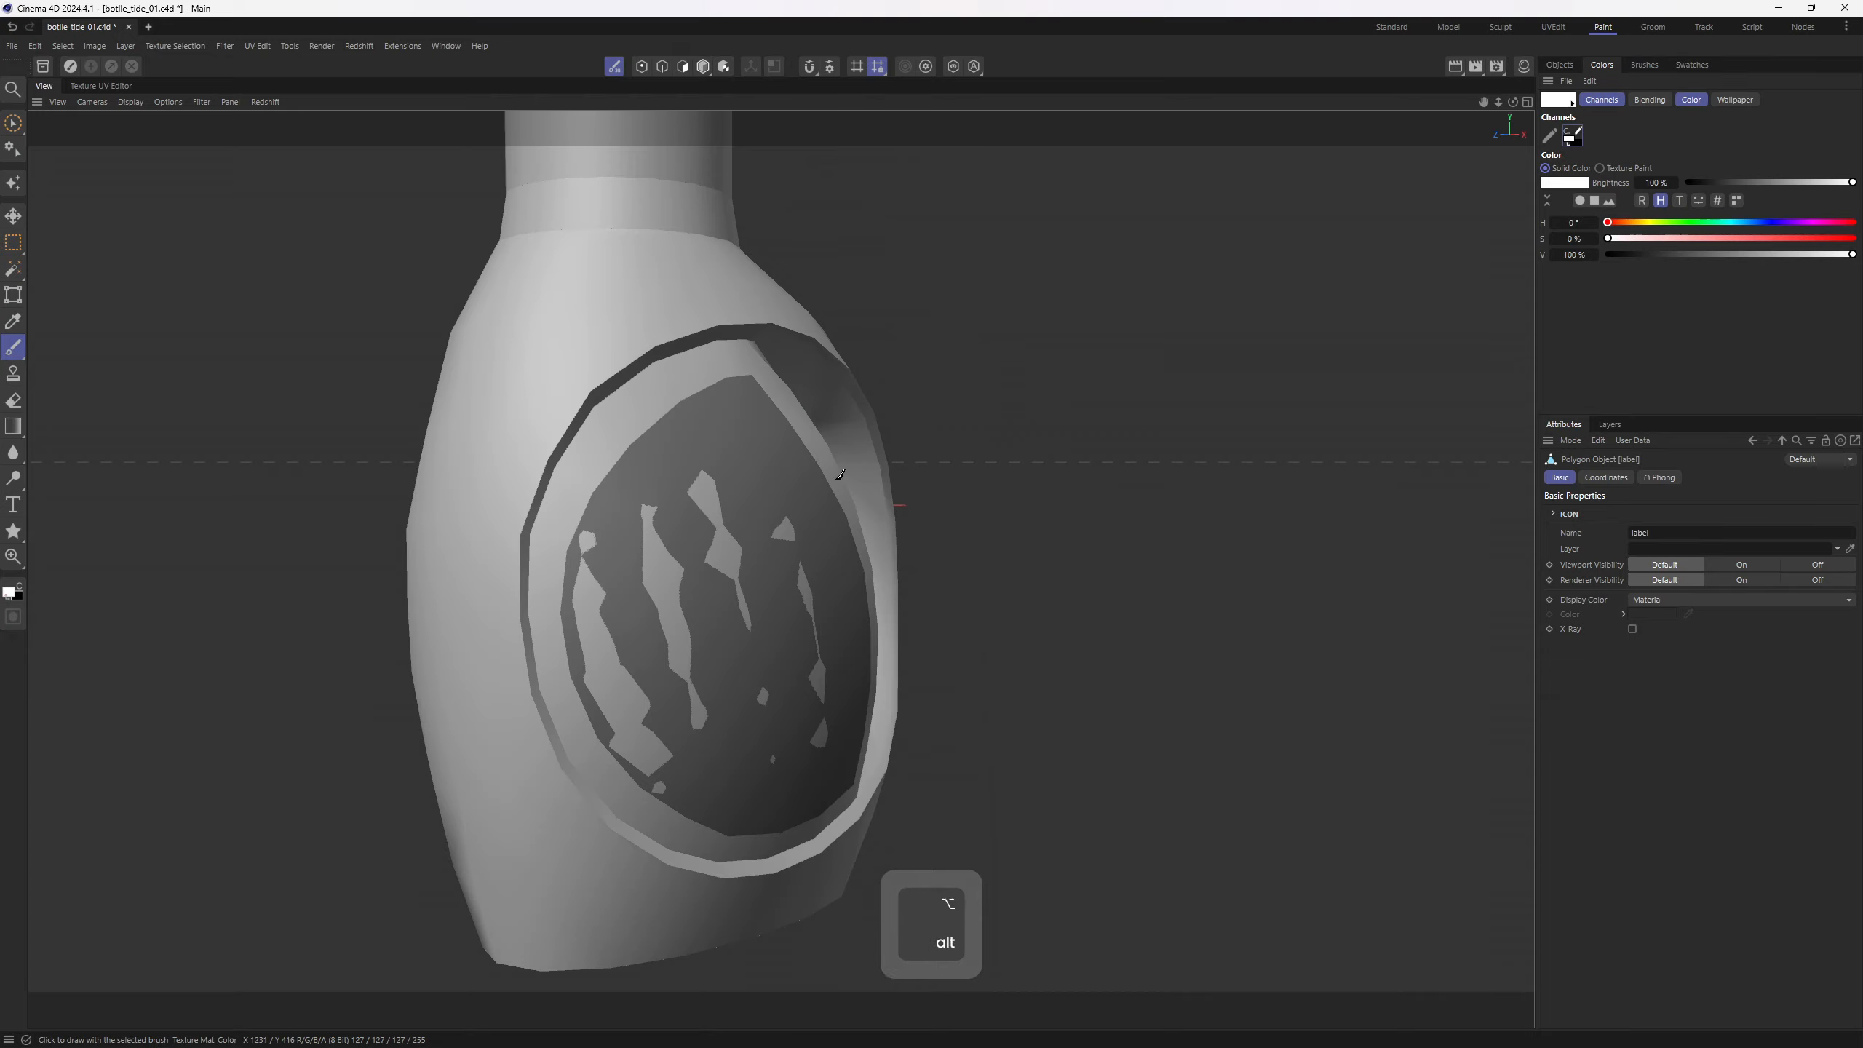
pyautogui.keyDown('alt'); pyautogui.moveTo(778, 533); pyautogui.dragTo(763, 455); pyautogui.keyUp('alt')
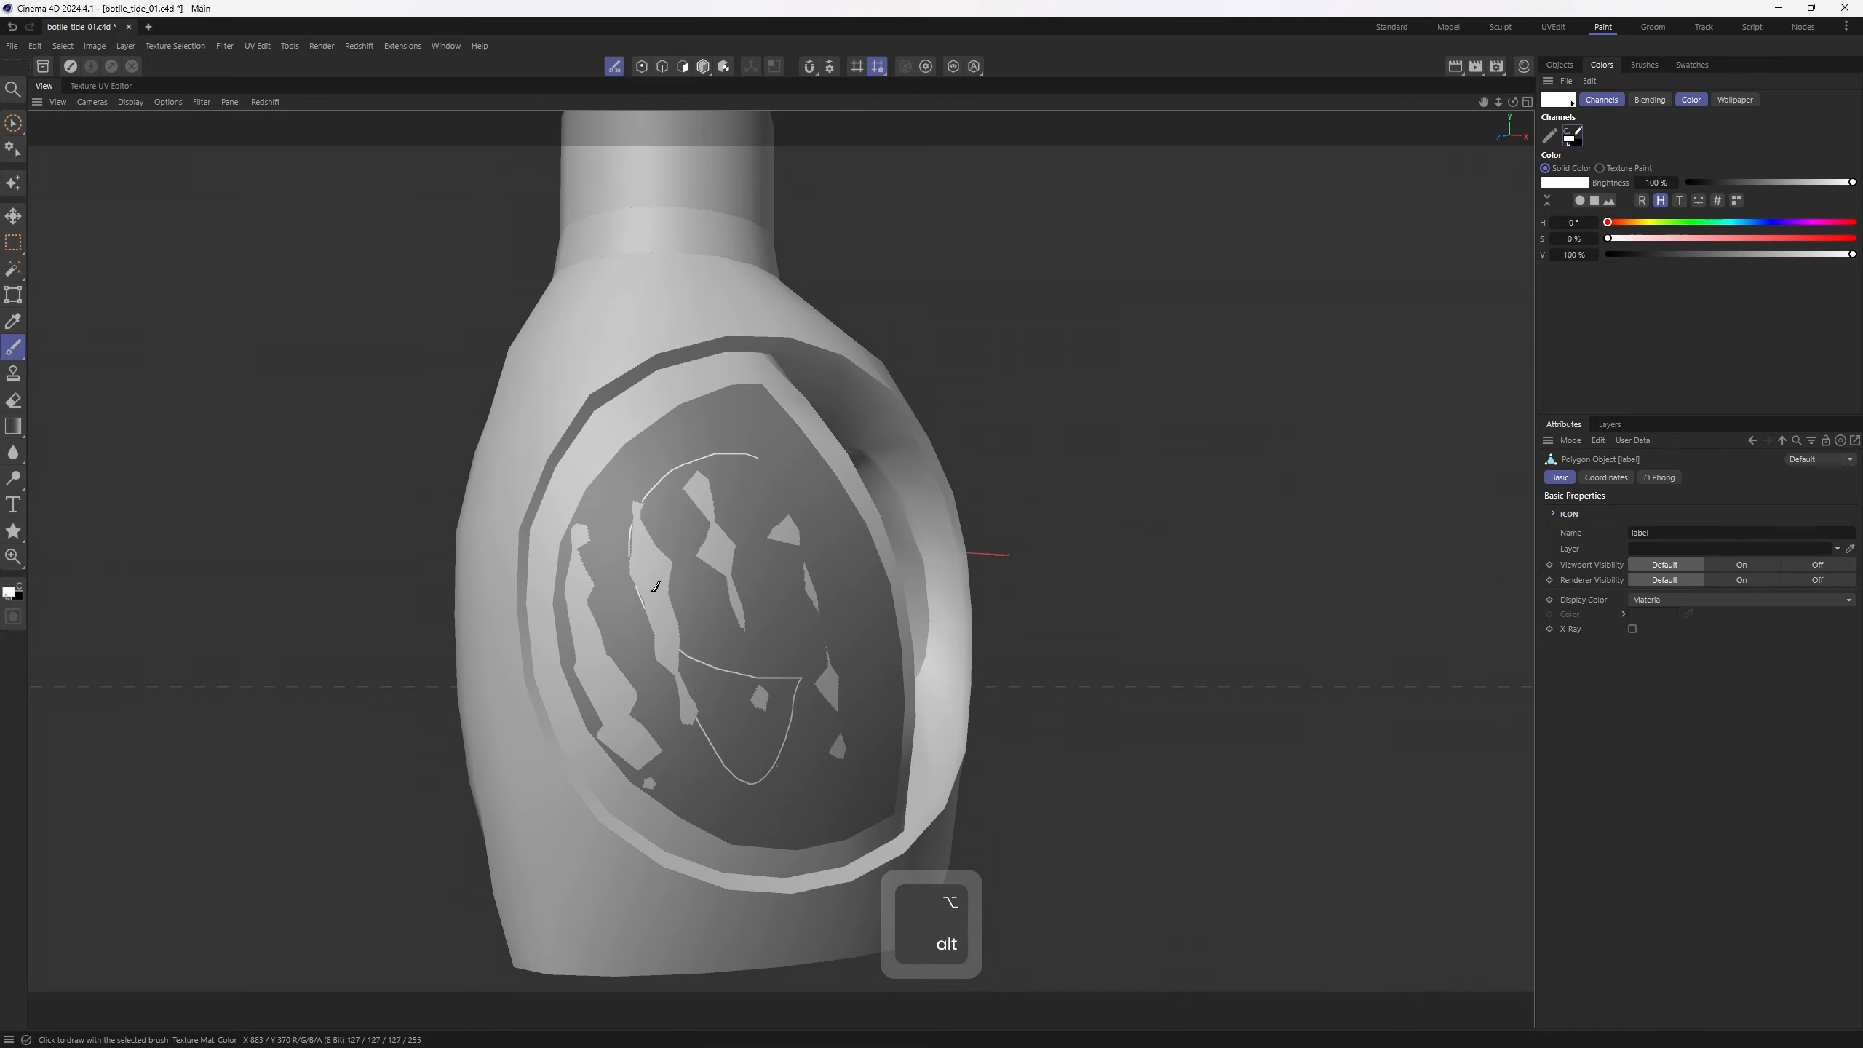
pyautogui.hotkey('ctrl', 'z')
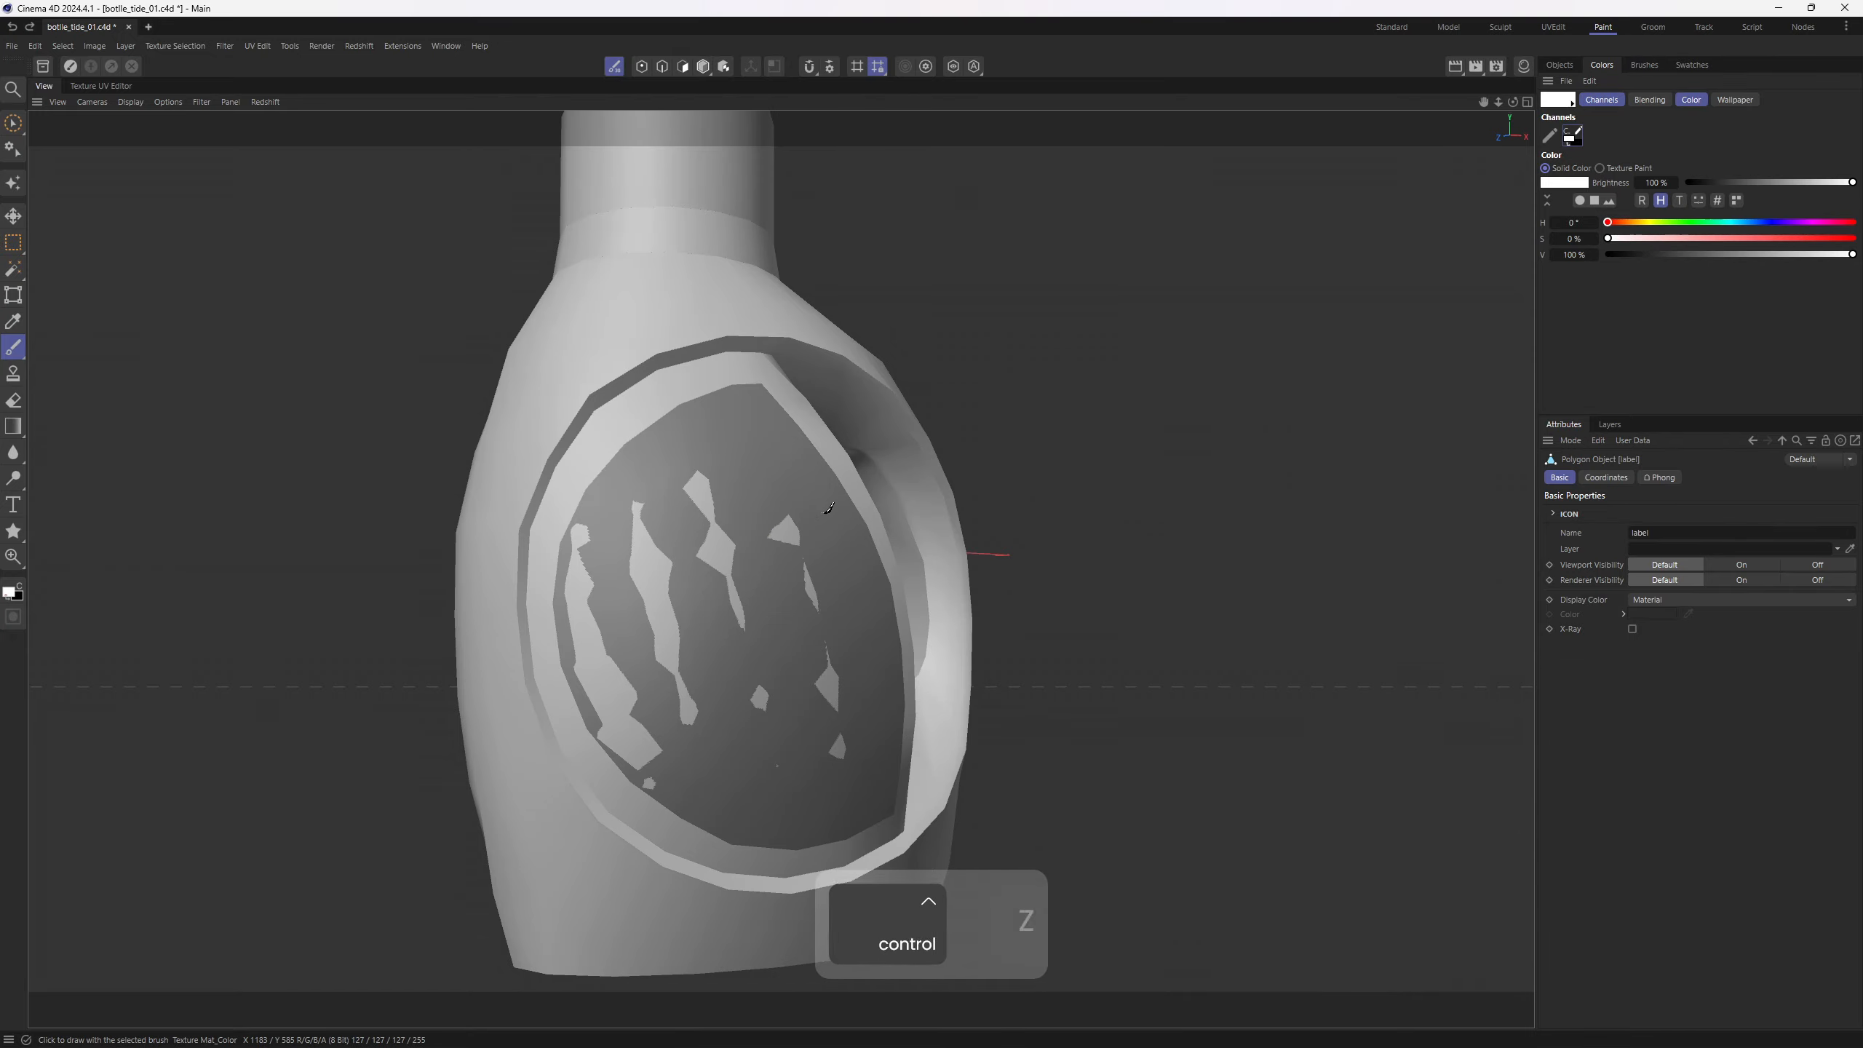
pyautogui.keyDown('alt'); pyautogui.moveTo(799, 588); pyautogui.dragTo(631, 507); pyautogui.keyUp('alt')
# Show the label material's color texture behind its UVs in the Texture UV Editor, with its layers listed
pyautogui.click(103, 85)
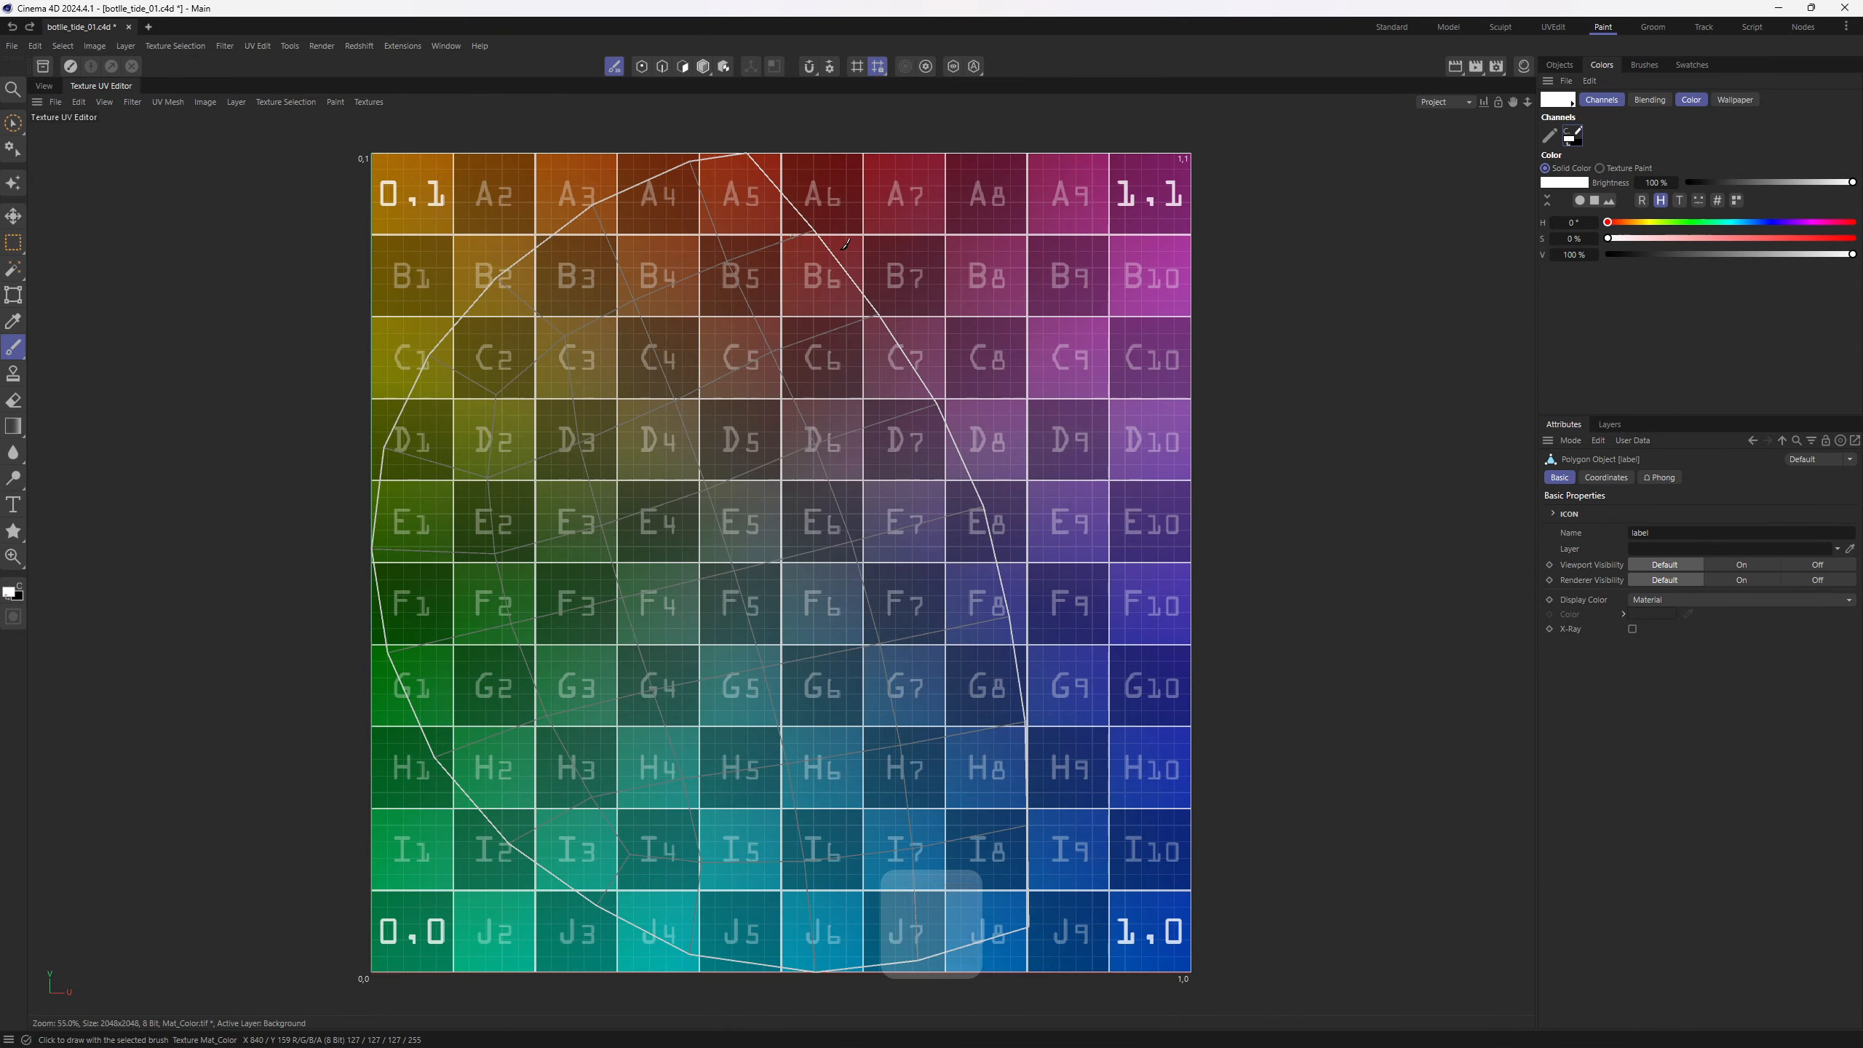
pyautogui.click(370, 102)
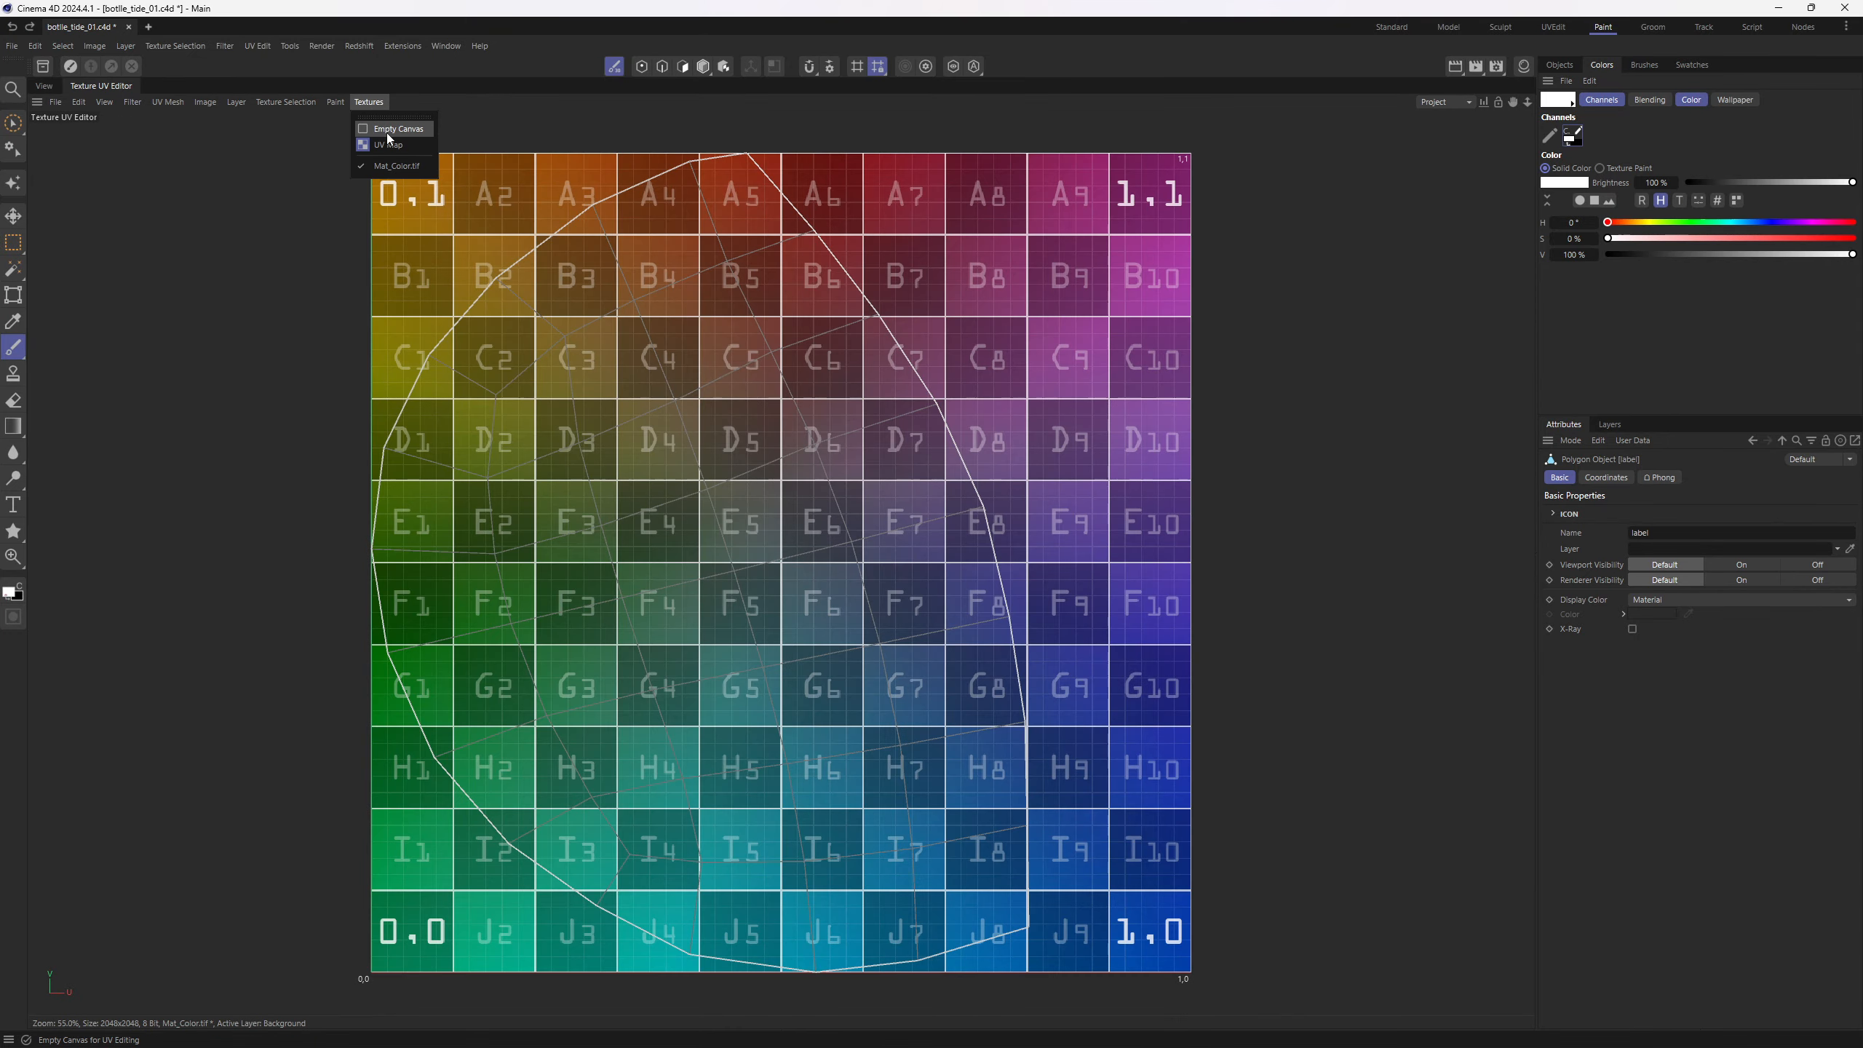
pyautogui.click(388, 136)
pyautogui.click(1609, 425)
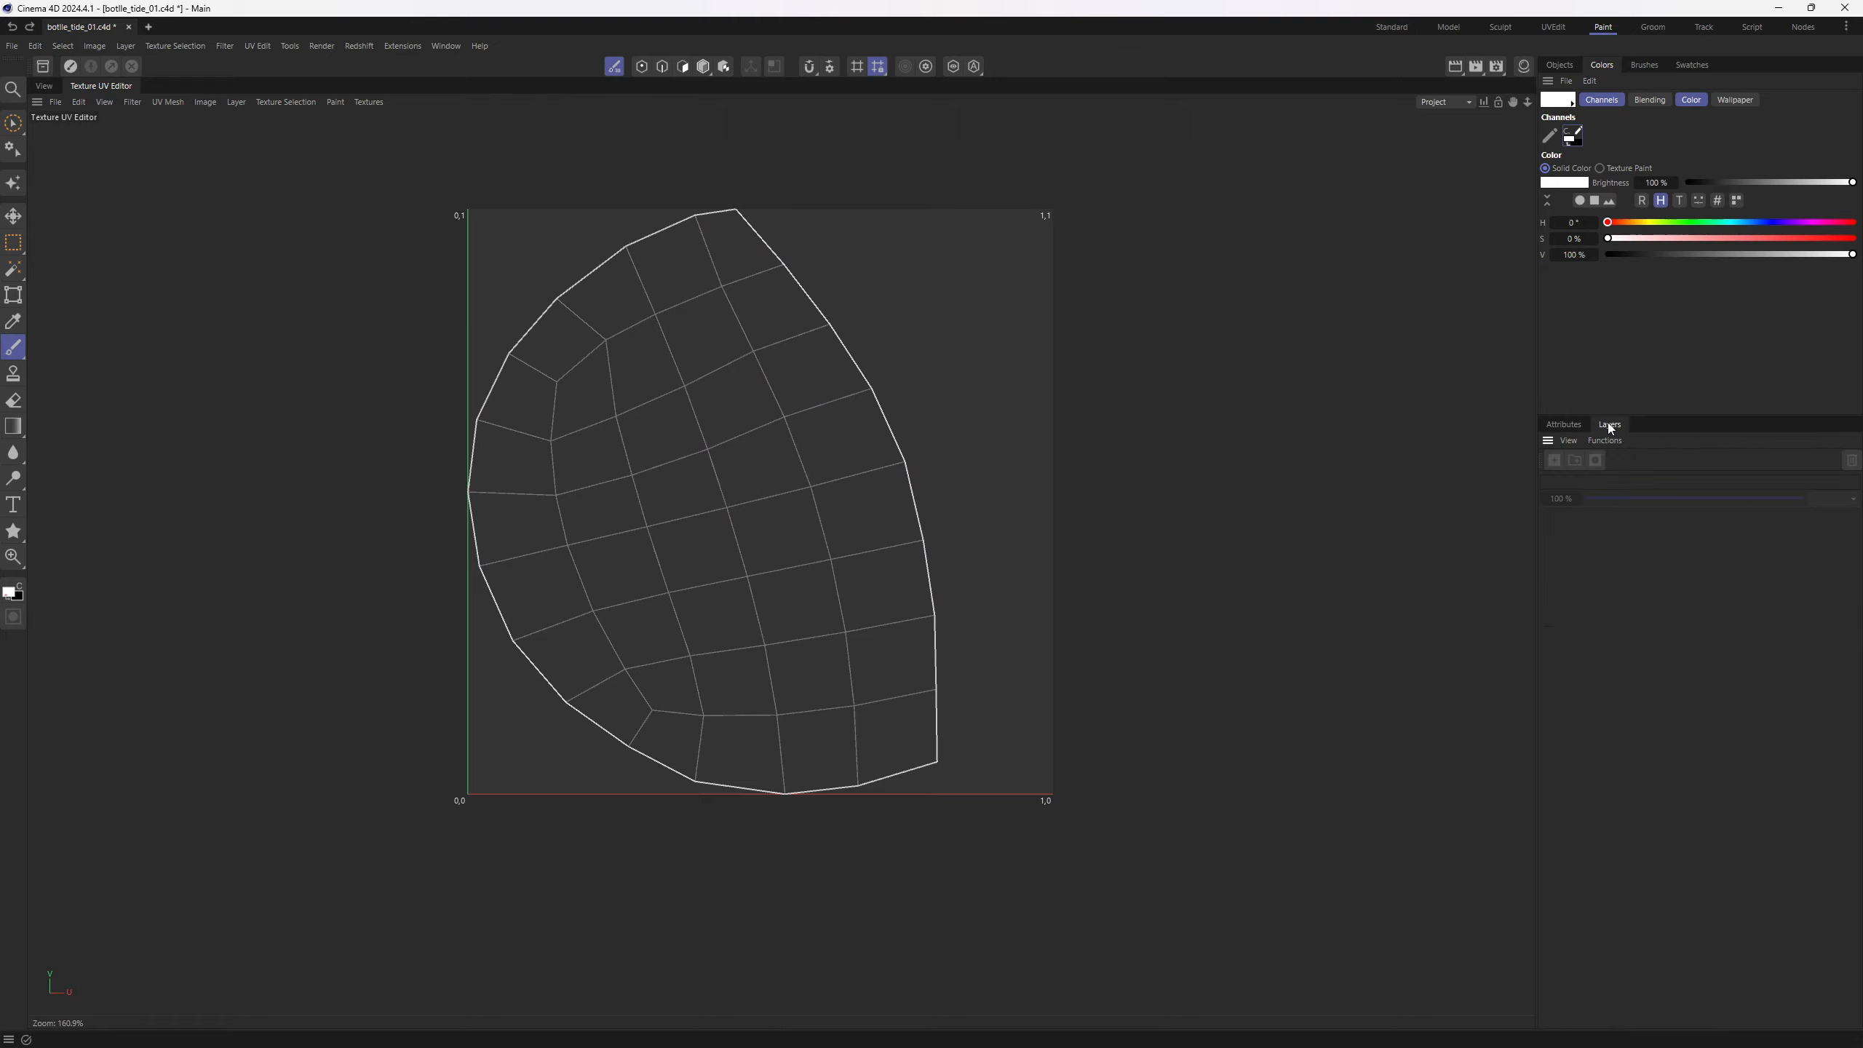
pyautogui.click(1560, 65)
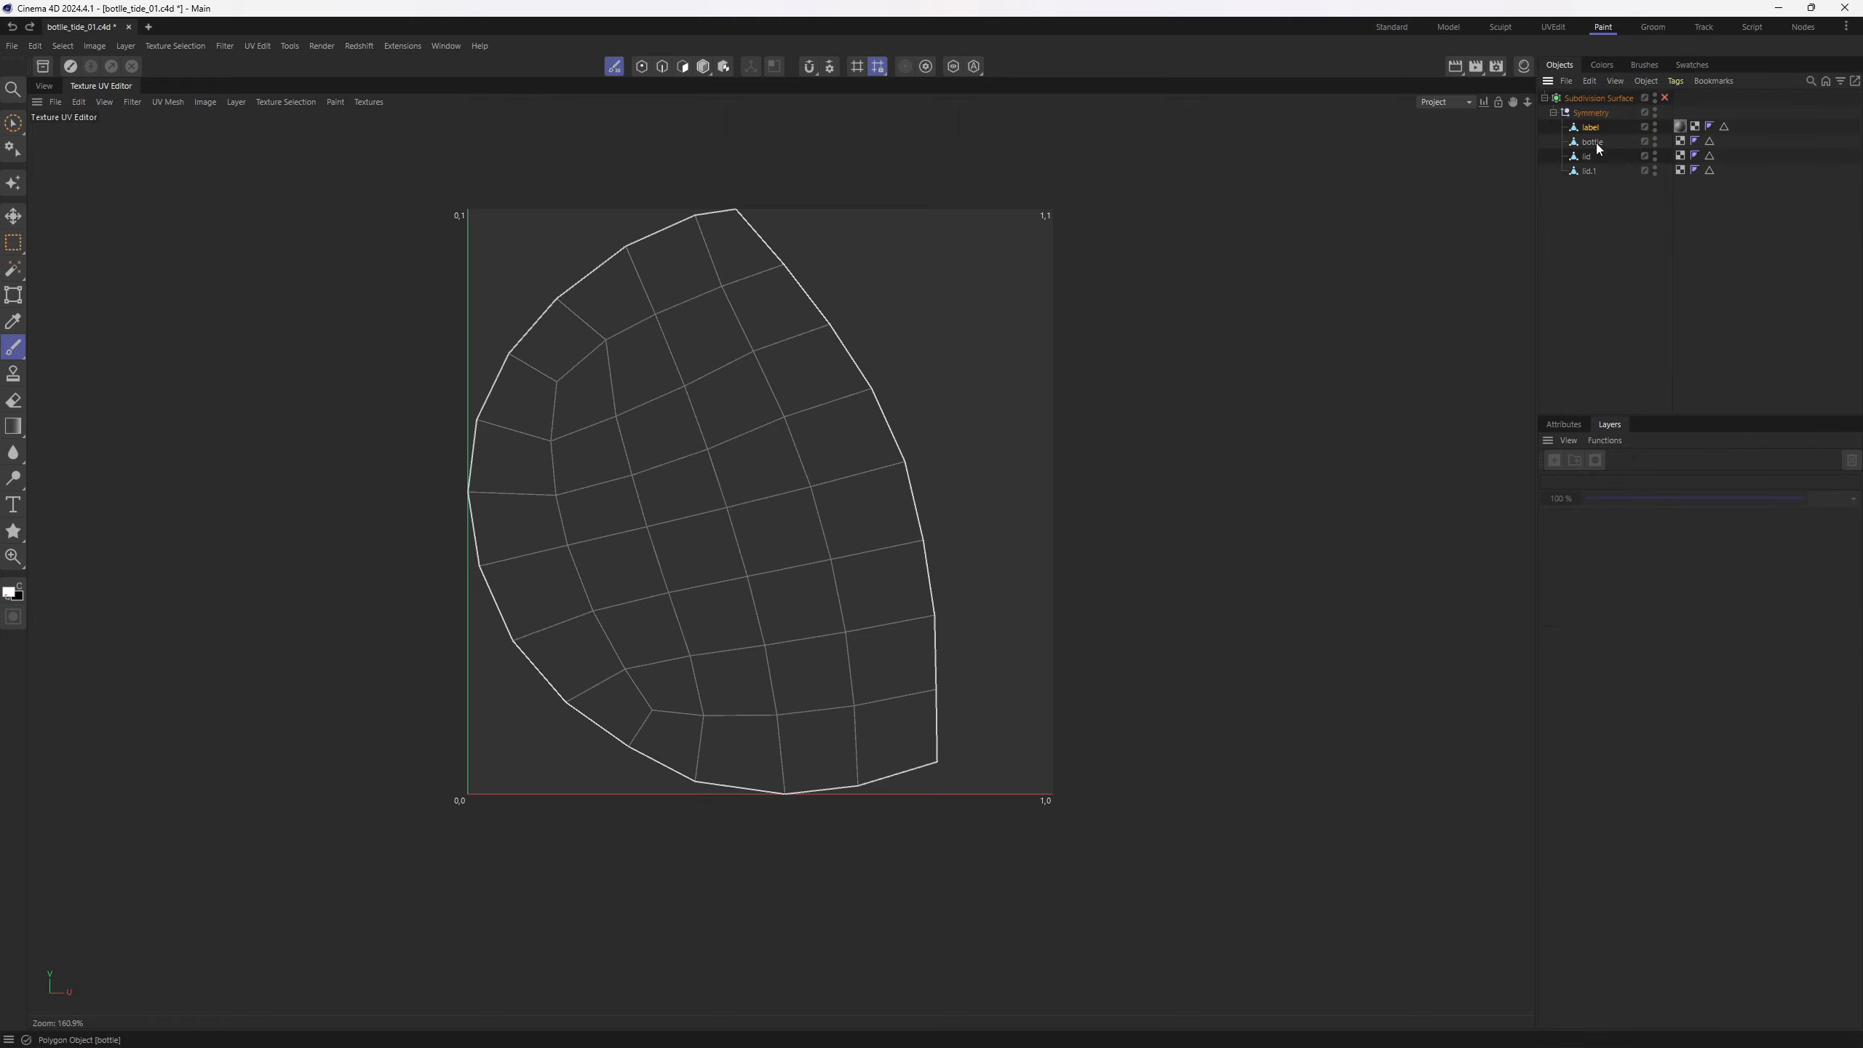
pyautogui.click(1679, 127)
pyautogui.click(1601, 65)
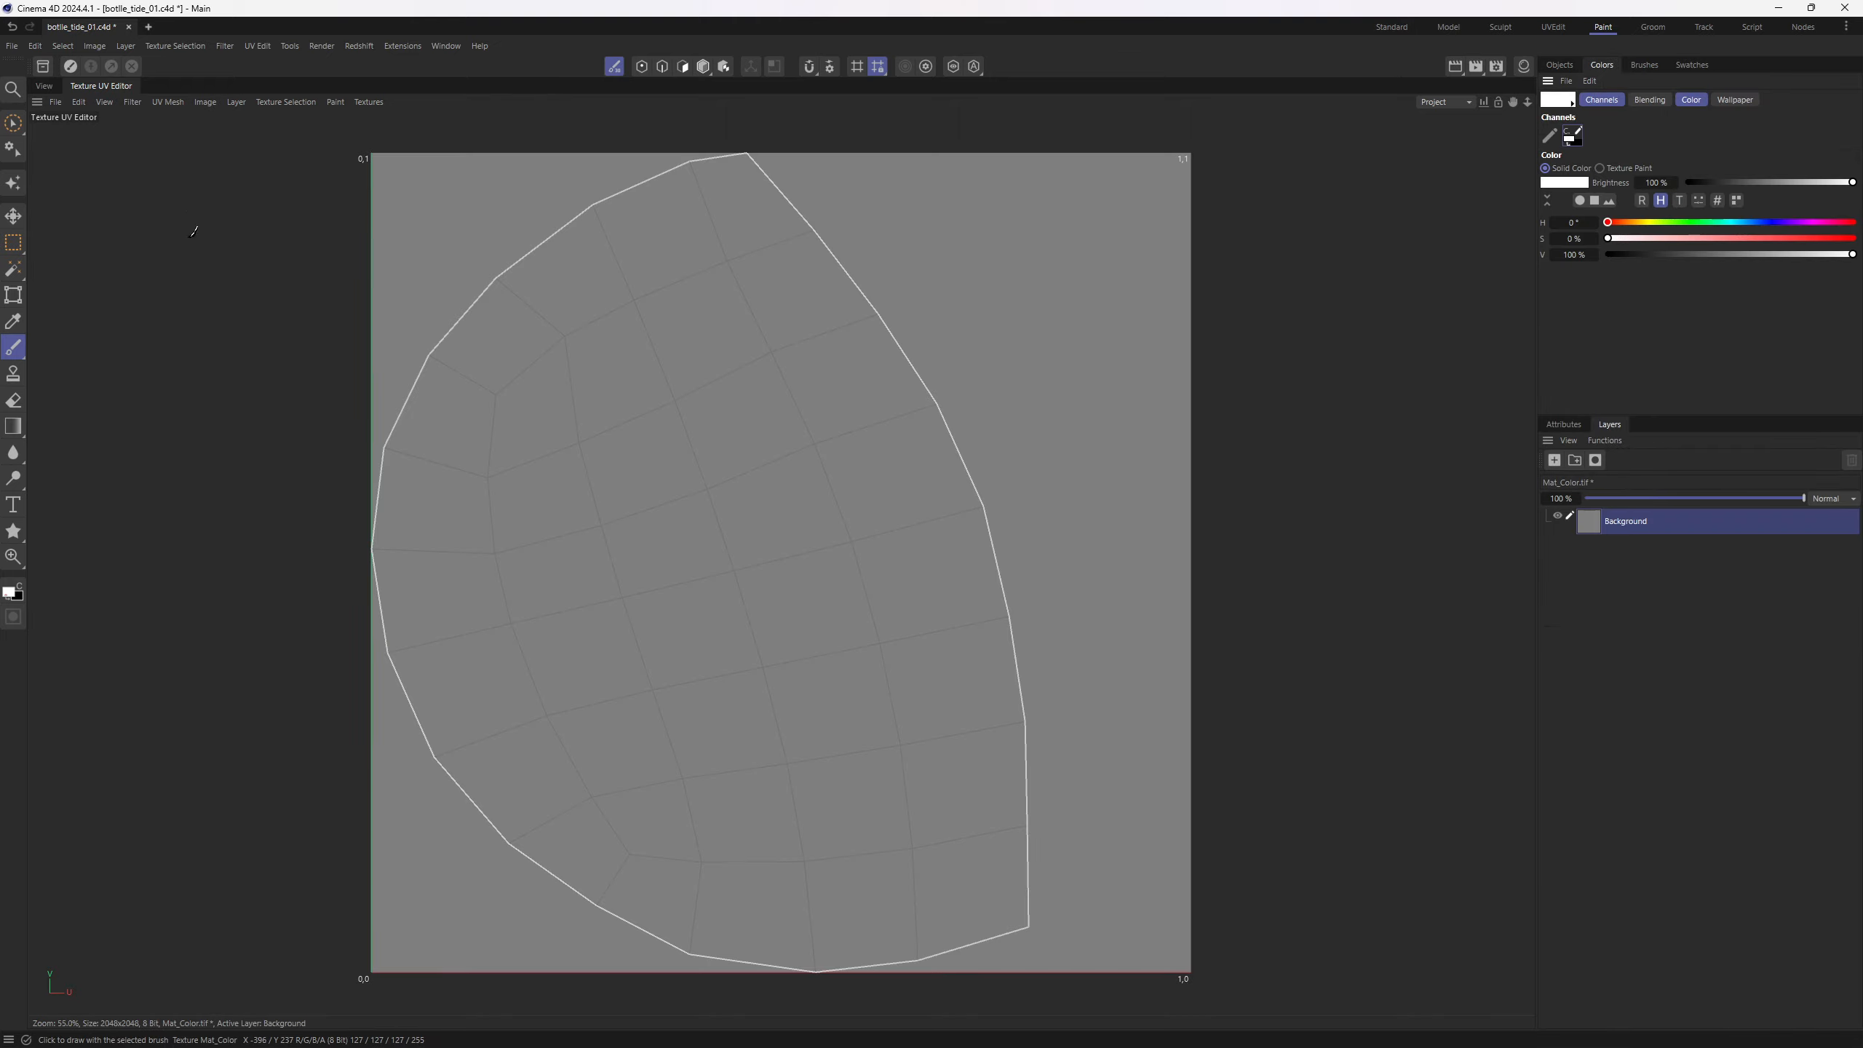
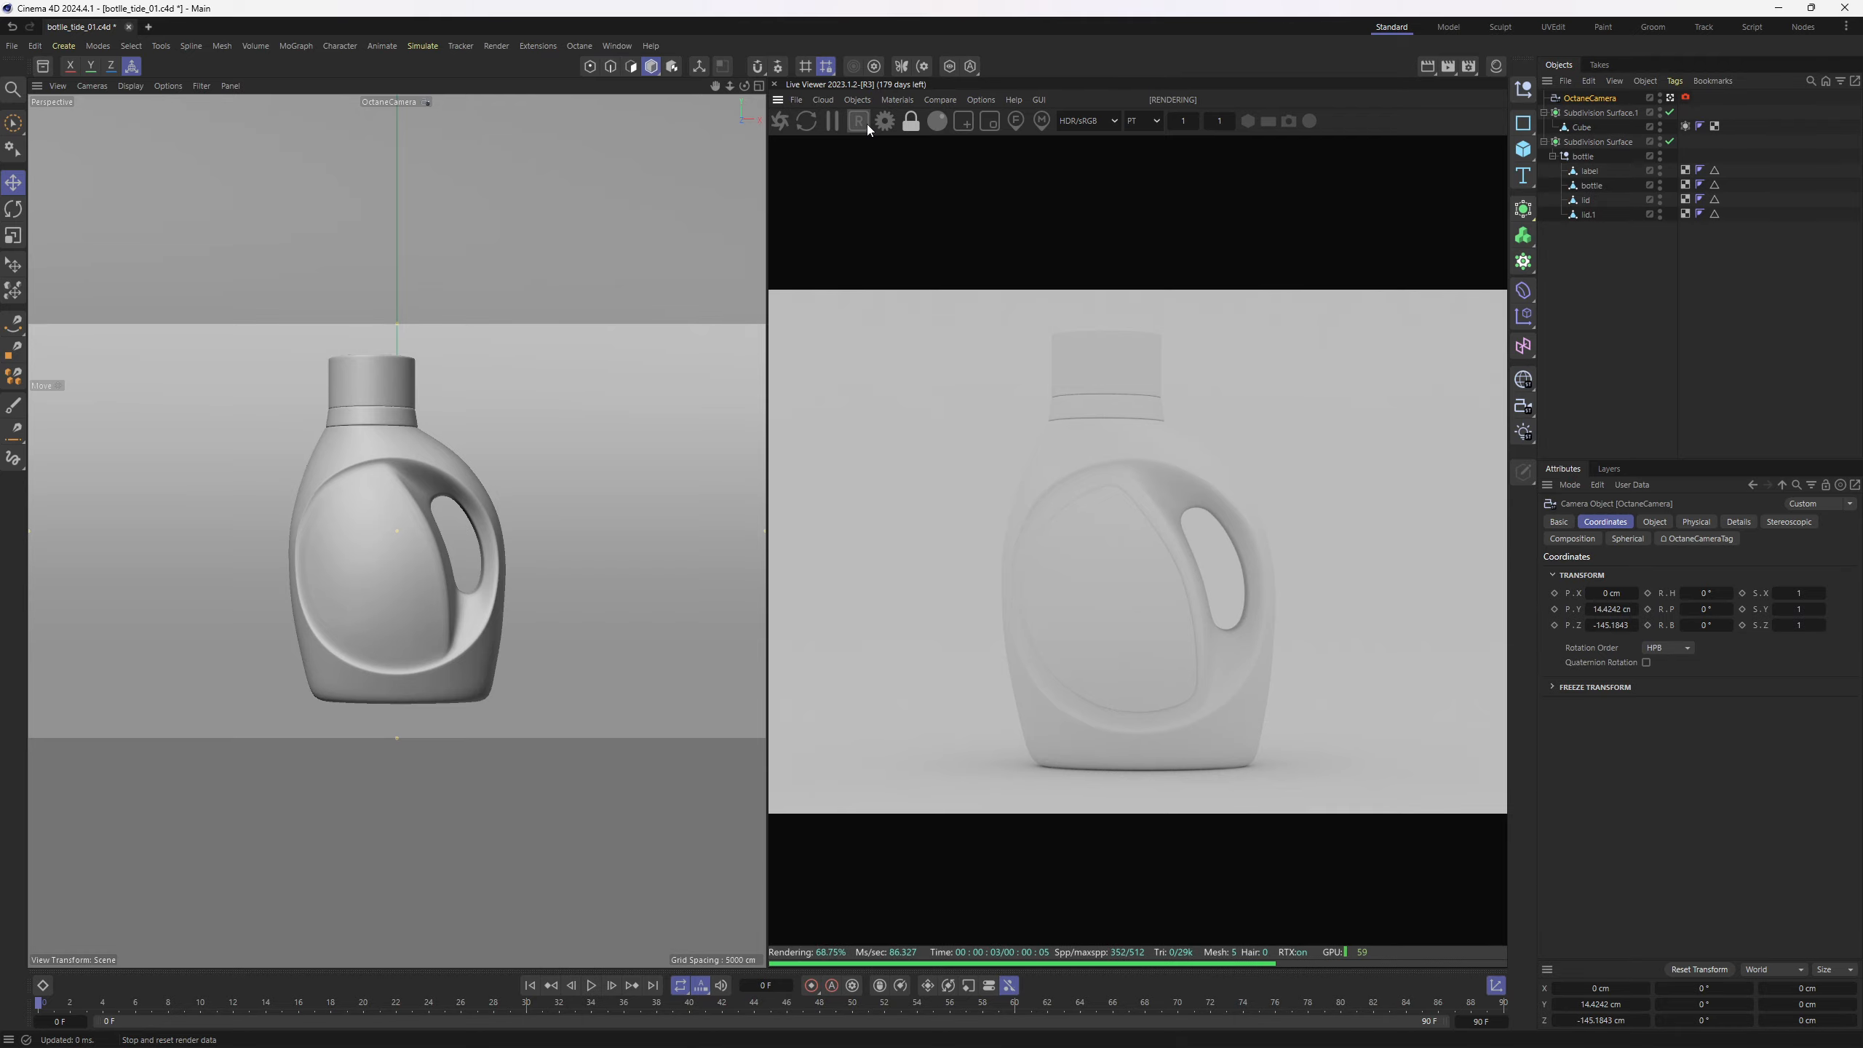
# Add an Octane Arealight to the scene
pyautogui.click(825, 99)
pyautogui.click(857, 100)
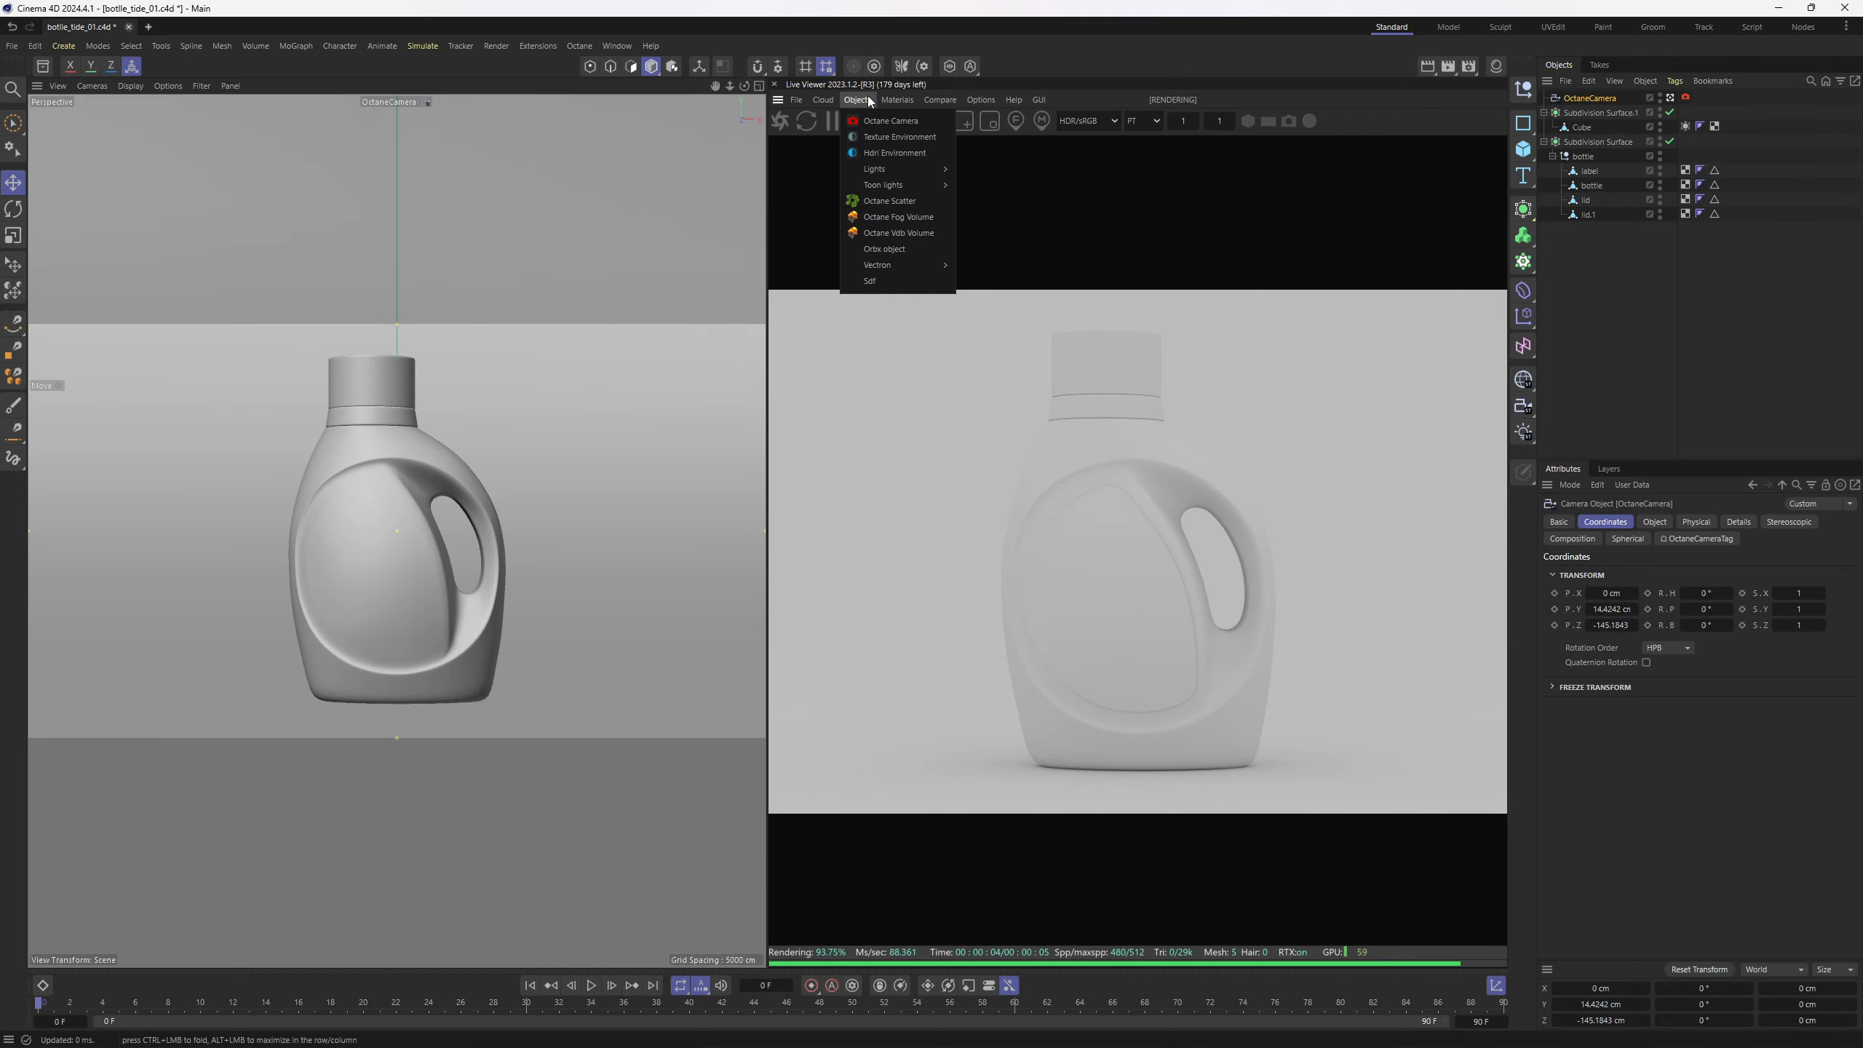
pyautogui.moveTo(895, 170)
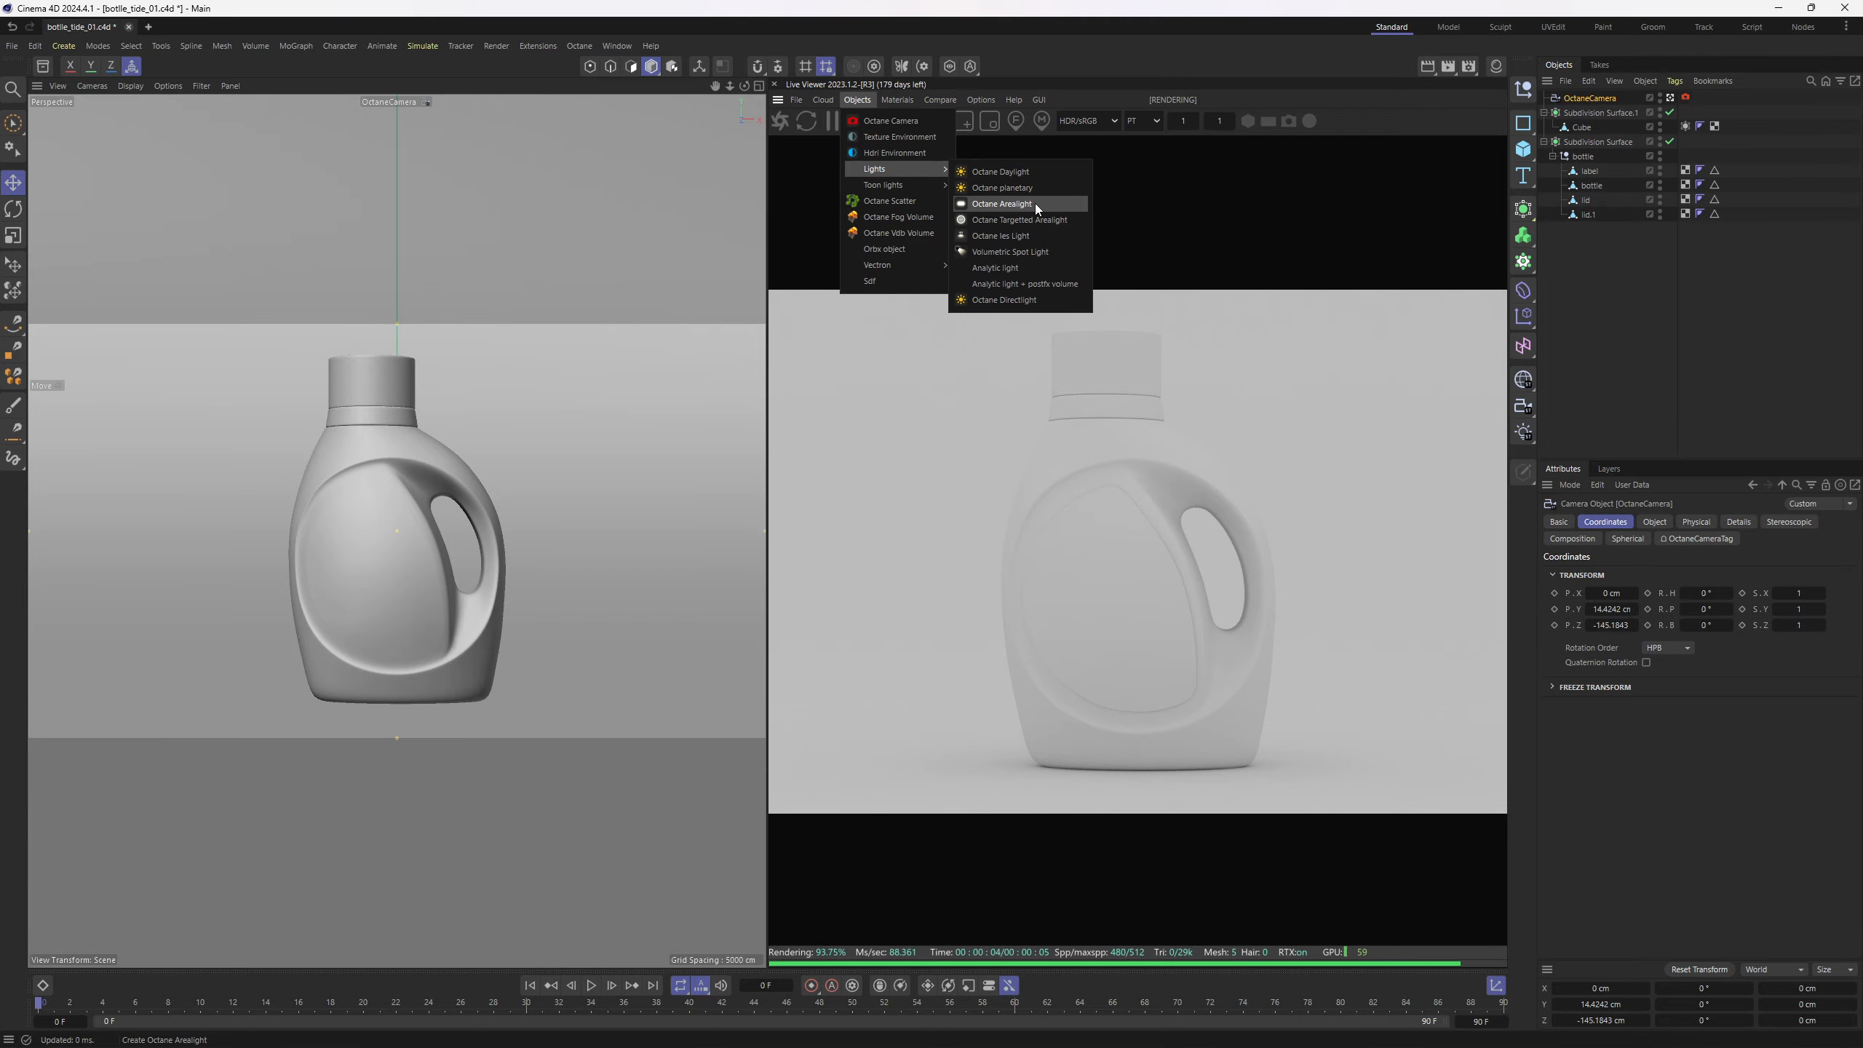
pyautogui.click(1035, 204)
# Change the top viewport to a perspective projection showing the backdrop, camera and area light from outside
pyautogui.middleClick(562, 532)
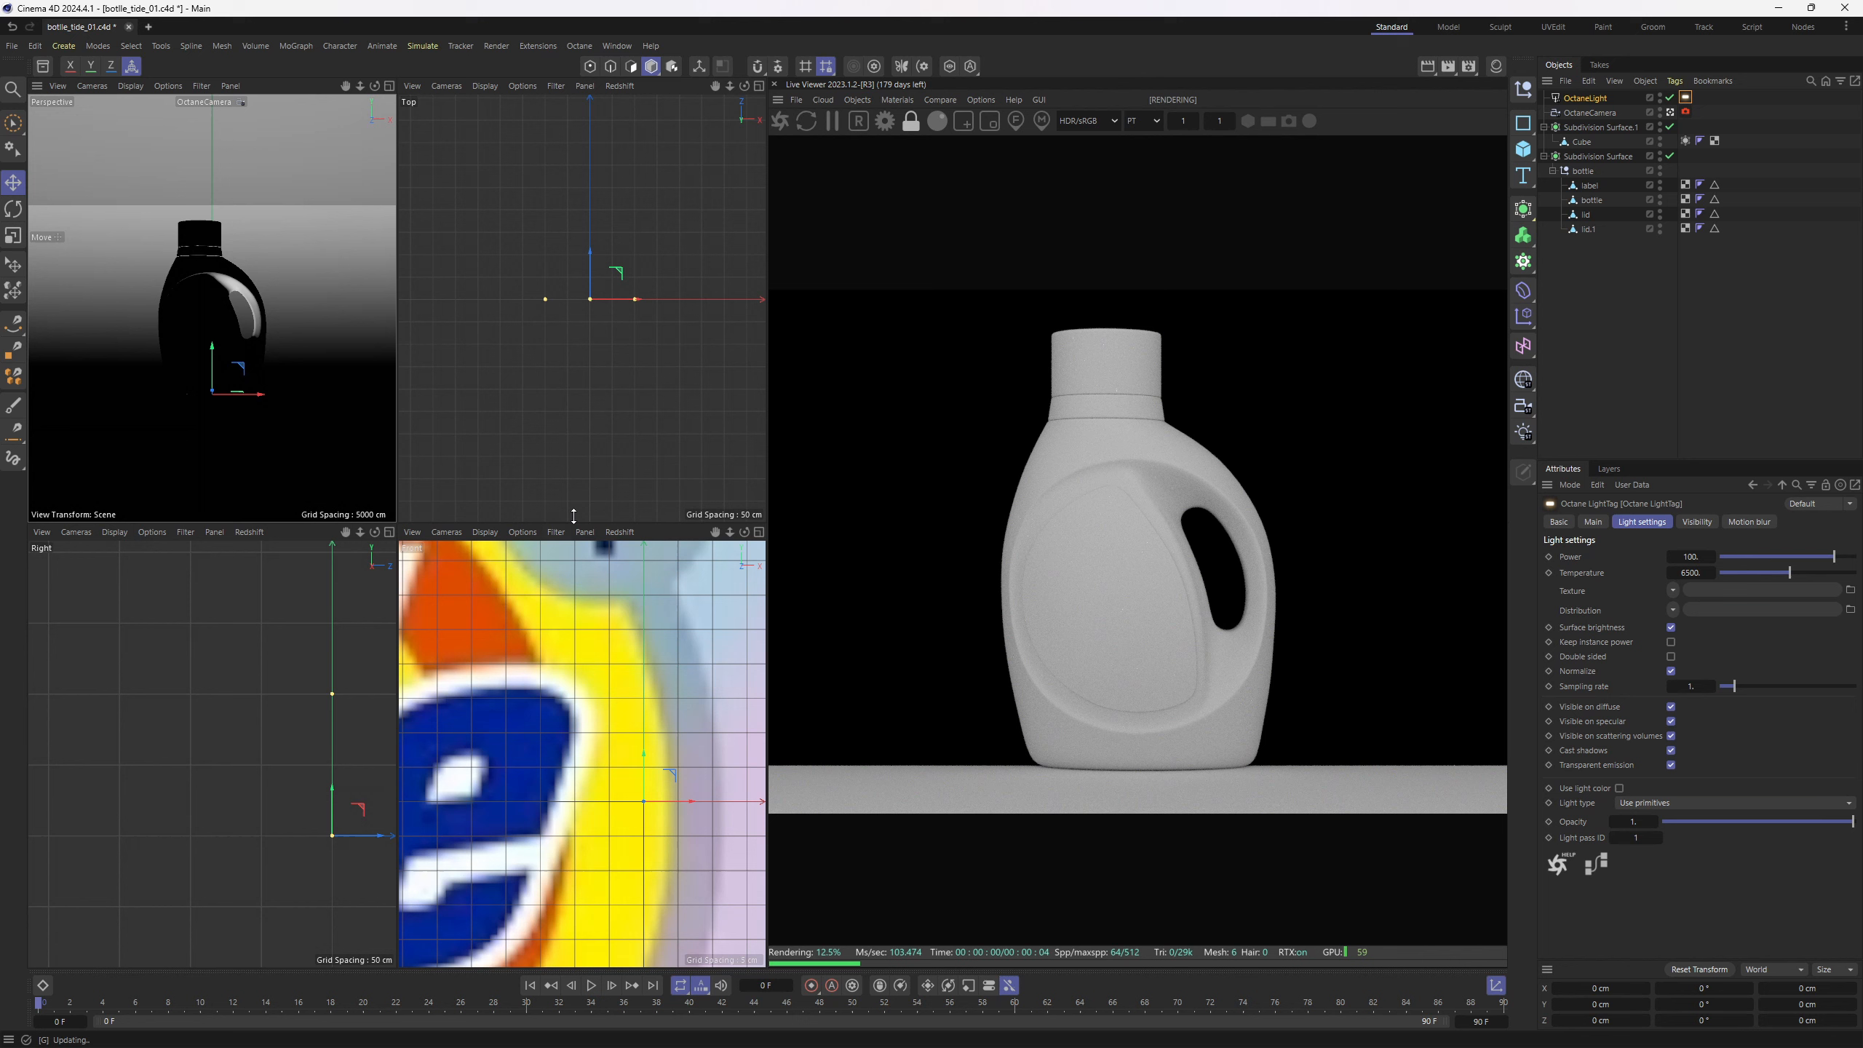
pyautogui.middleClick(606, 378)
pyautogui.click(81, 86)
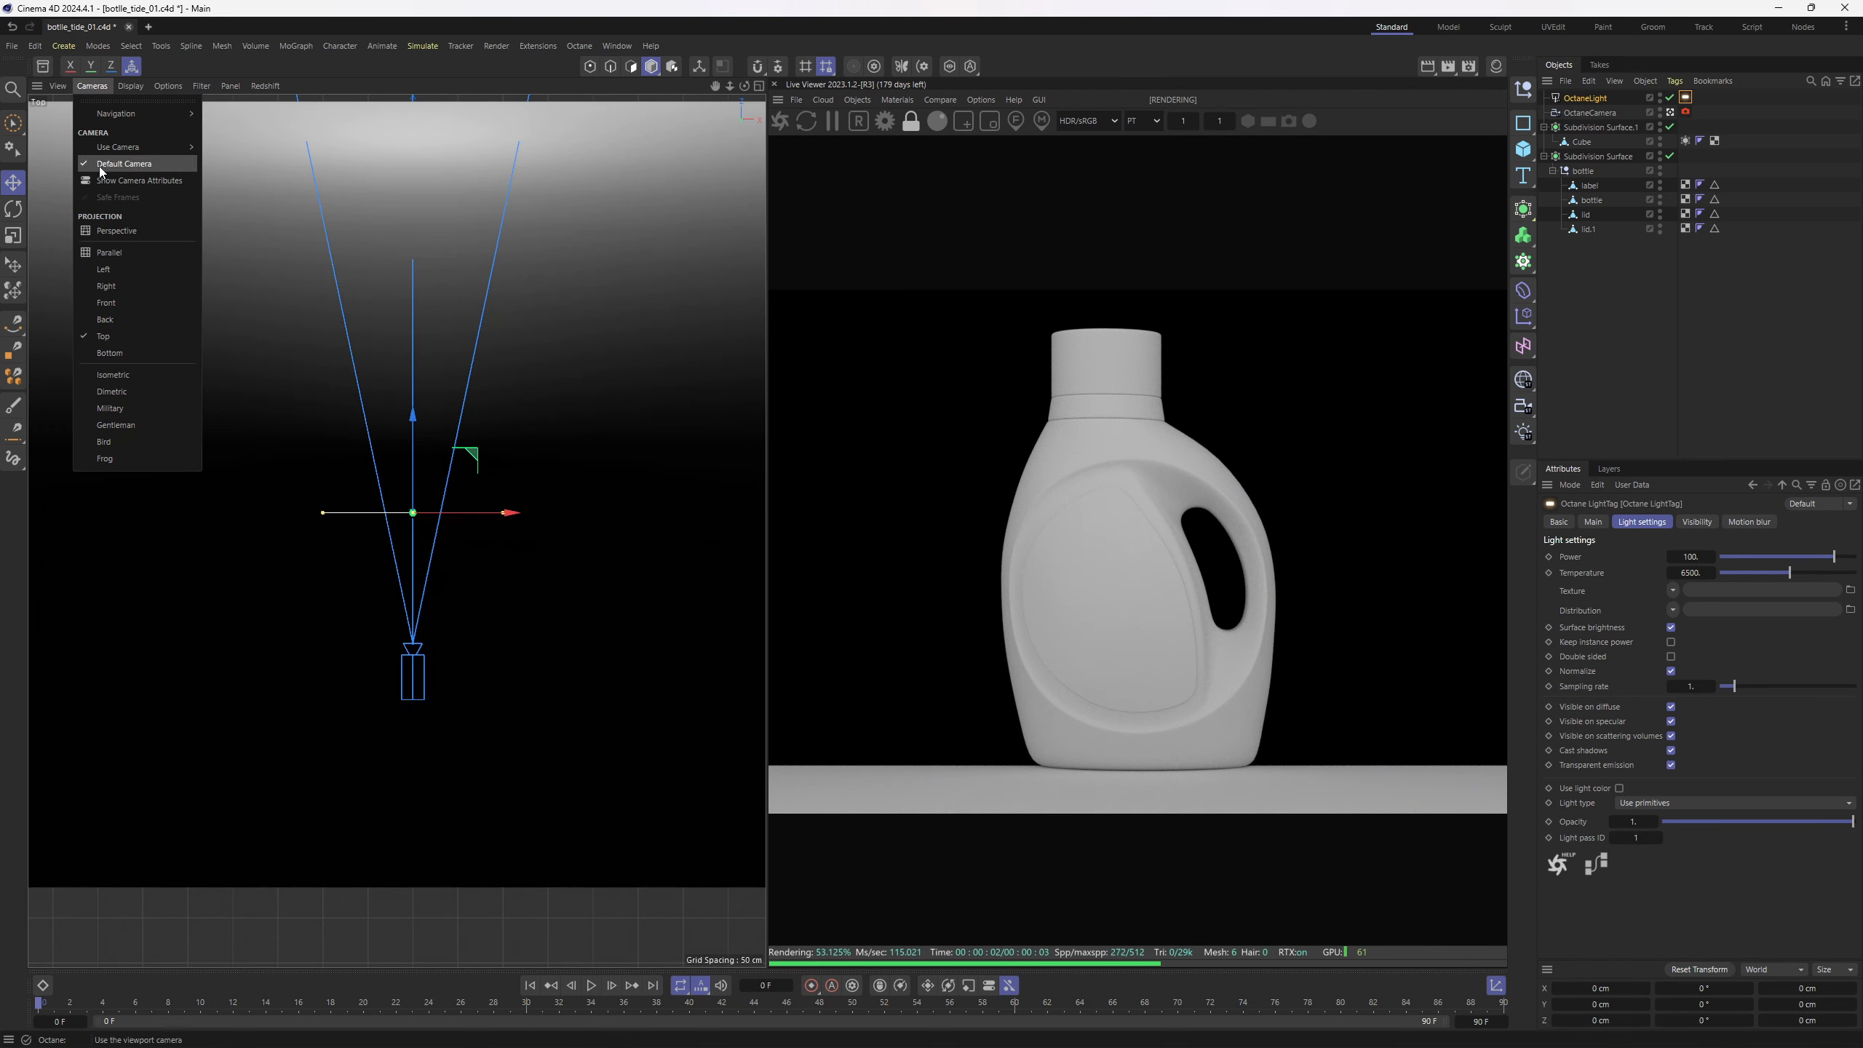
pyautogui.click(121, 232)
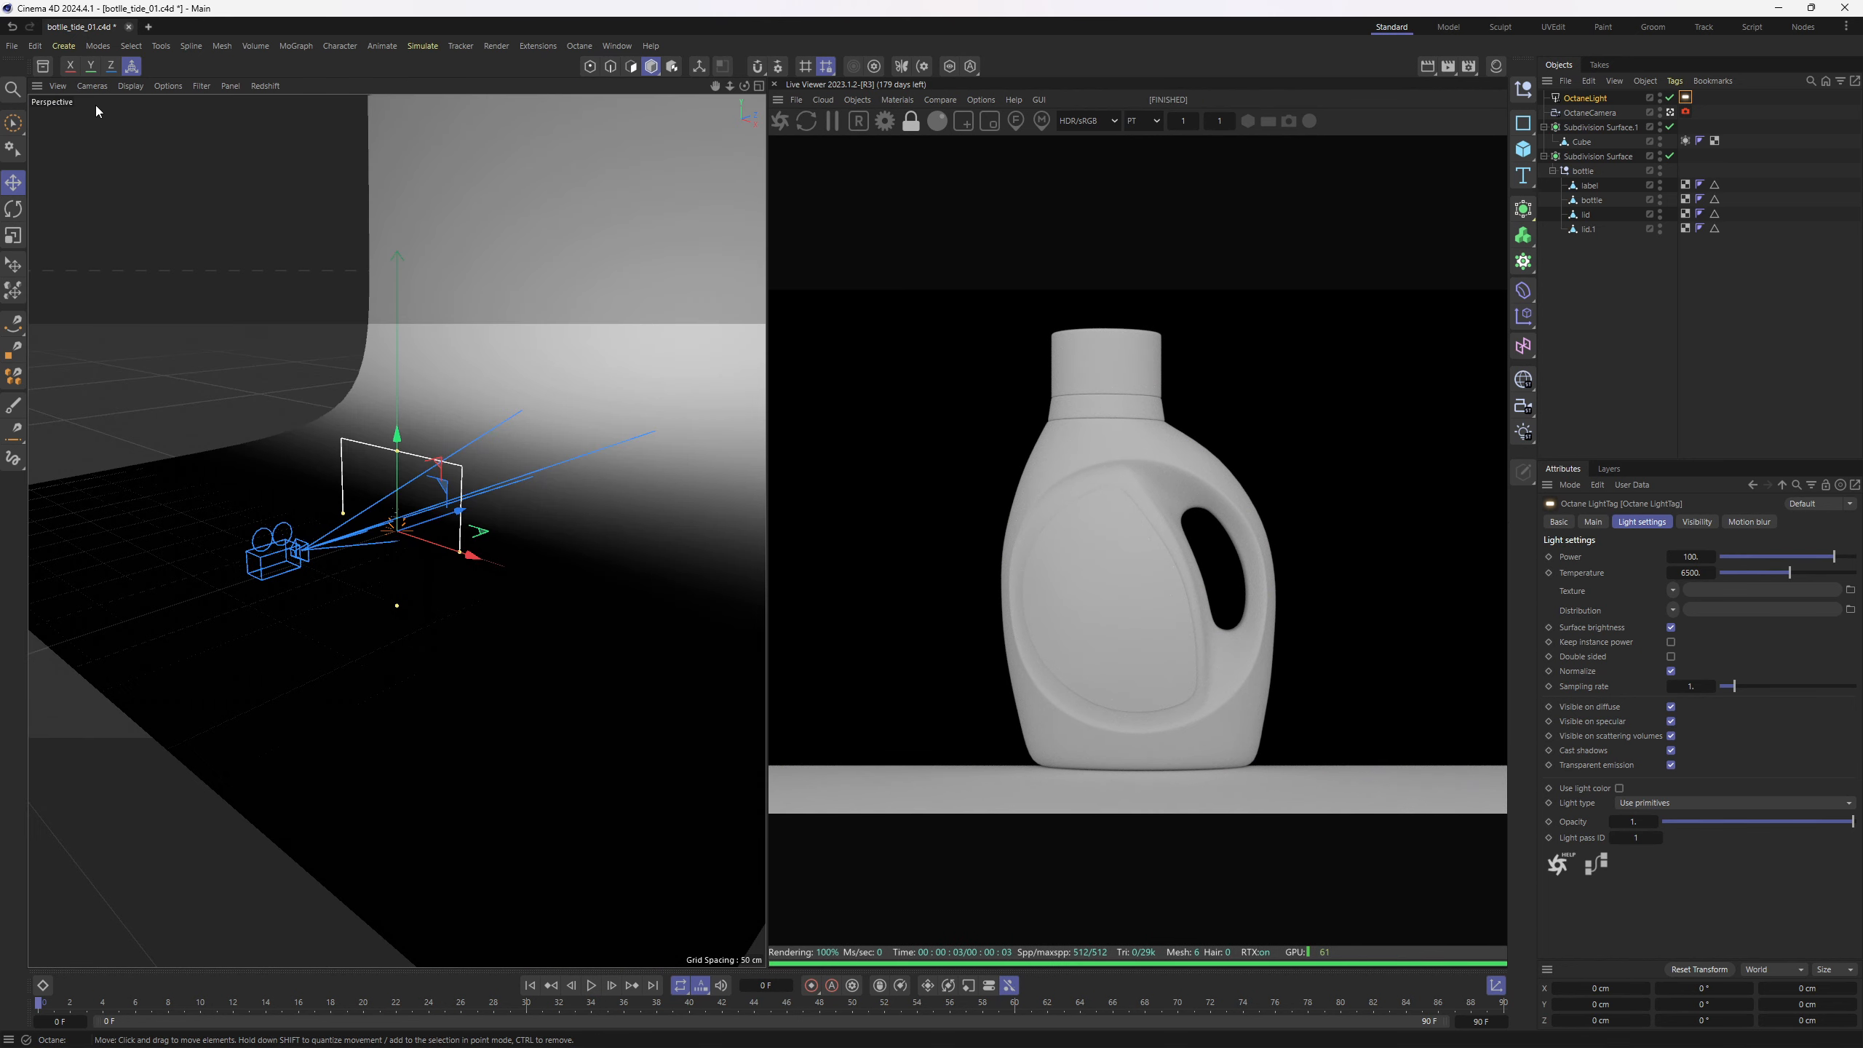
pyautogui.click(125, 89)
pyautogui.click(180, 166)
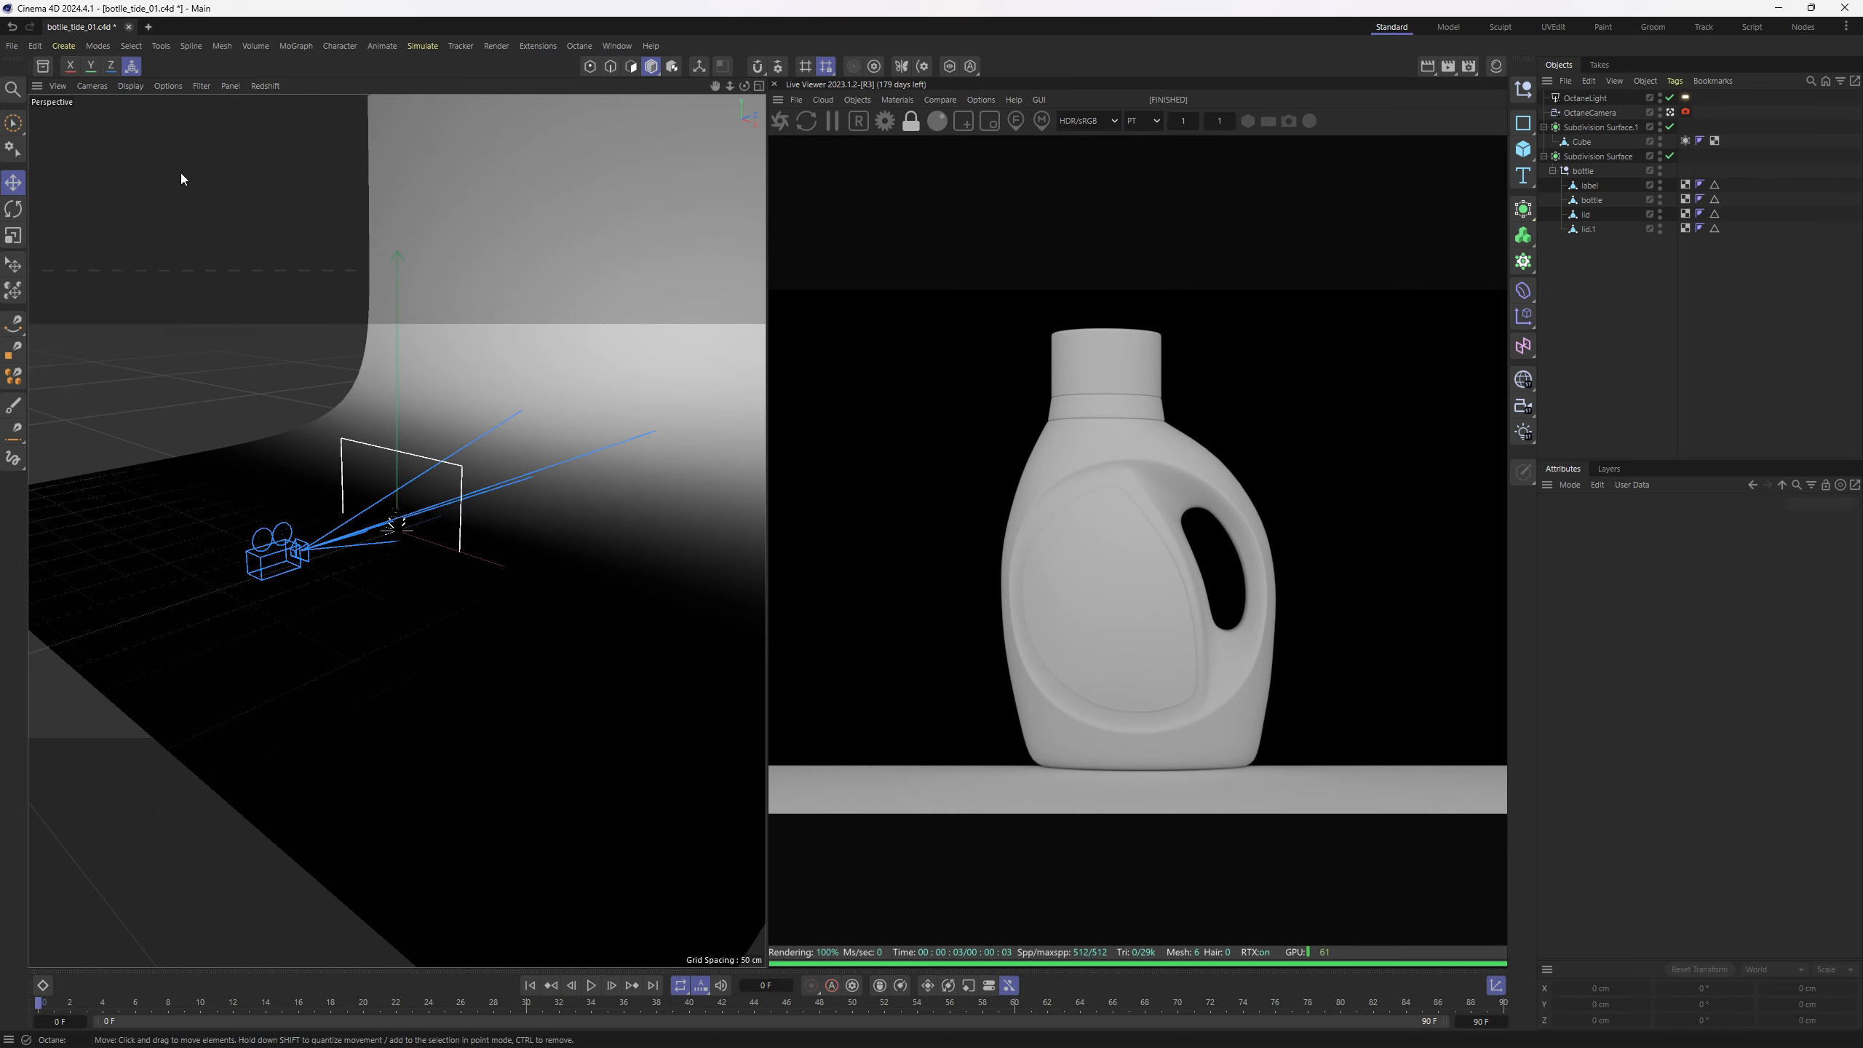
pyautogui.press('alt')
pyautogui.keyDown('alt'); pyautogui.moveTo(463, 553); pyautogui.dragTo(306, 397); pyautogui.keyUp('alt')
# Check the bottle through the Octane camera and return to the free perspective view
pyautogui.click(306, 396)
pyautogui.middleClick(306, 396)
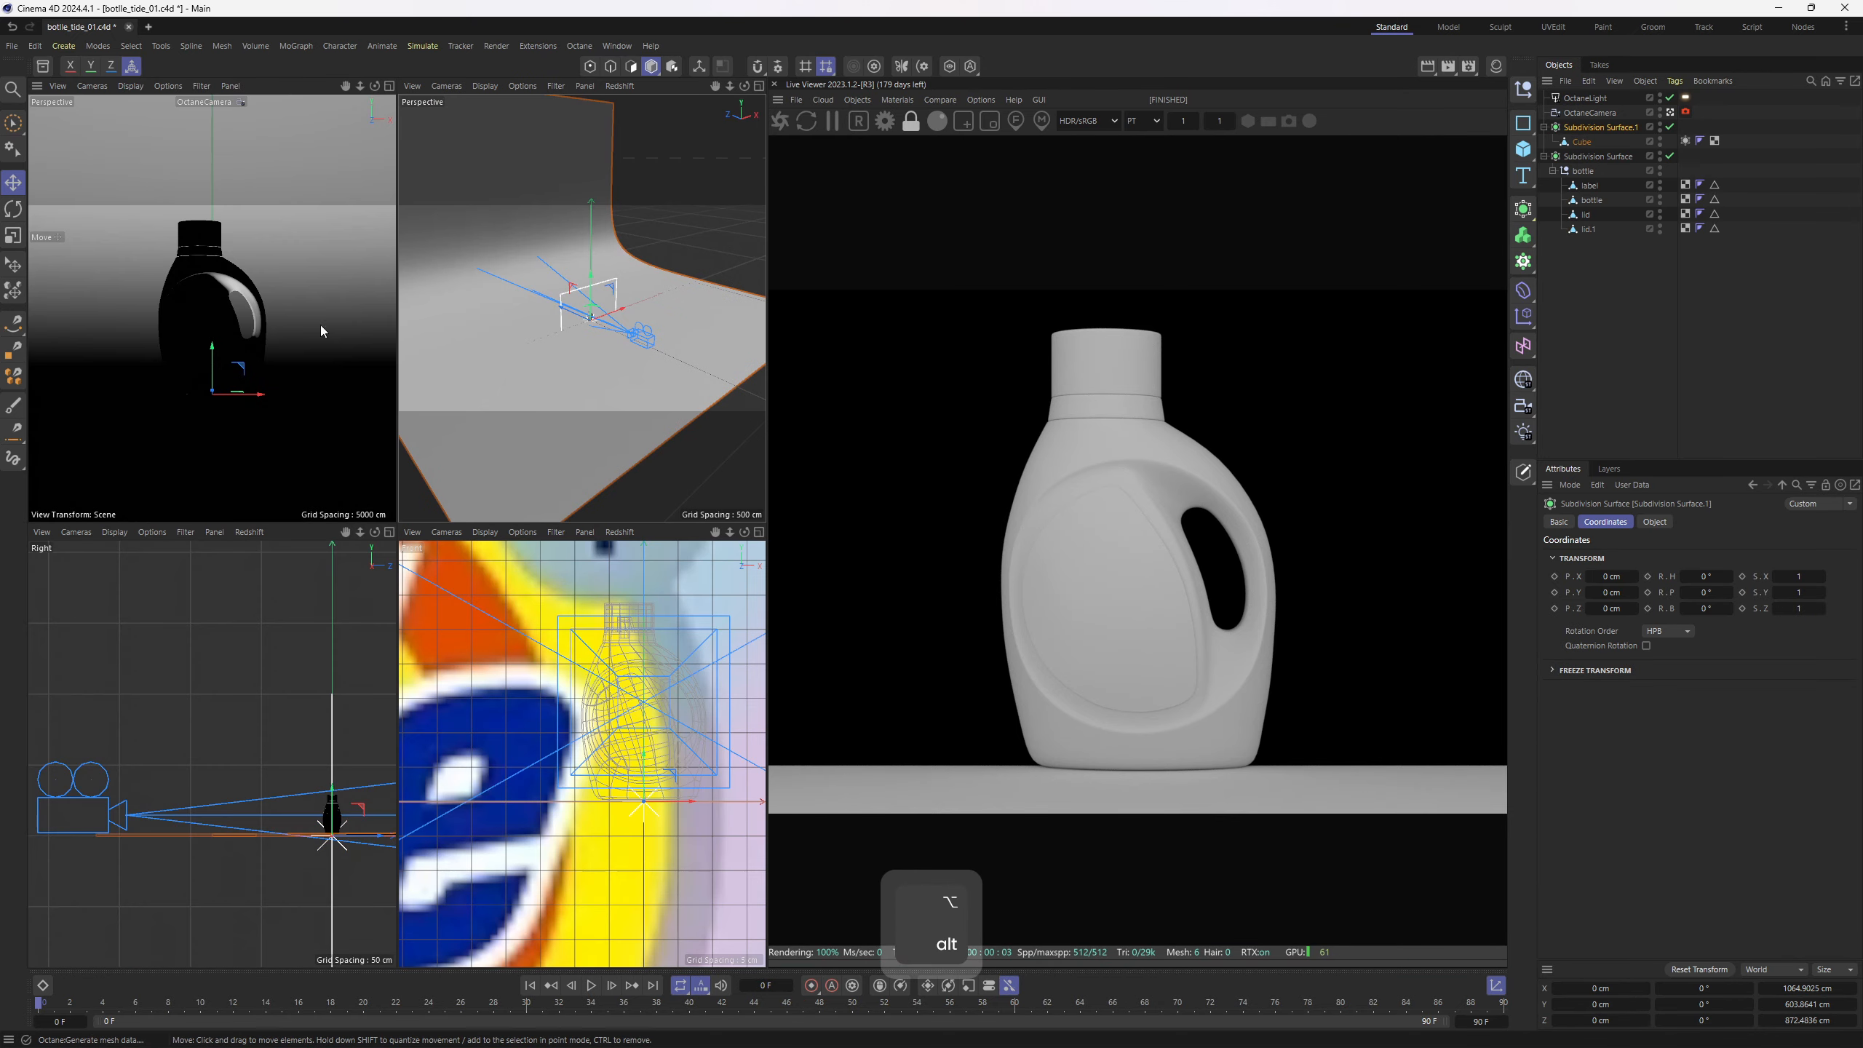
pyautogui.middleClick(227, 339)
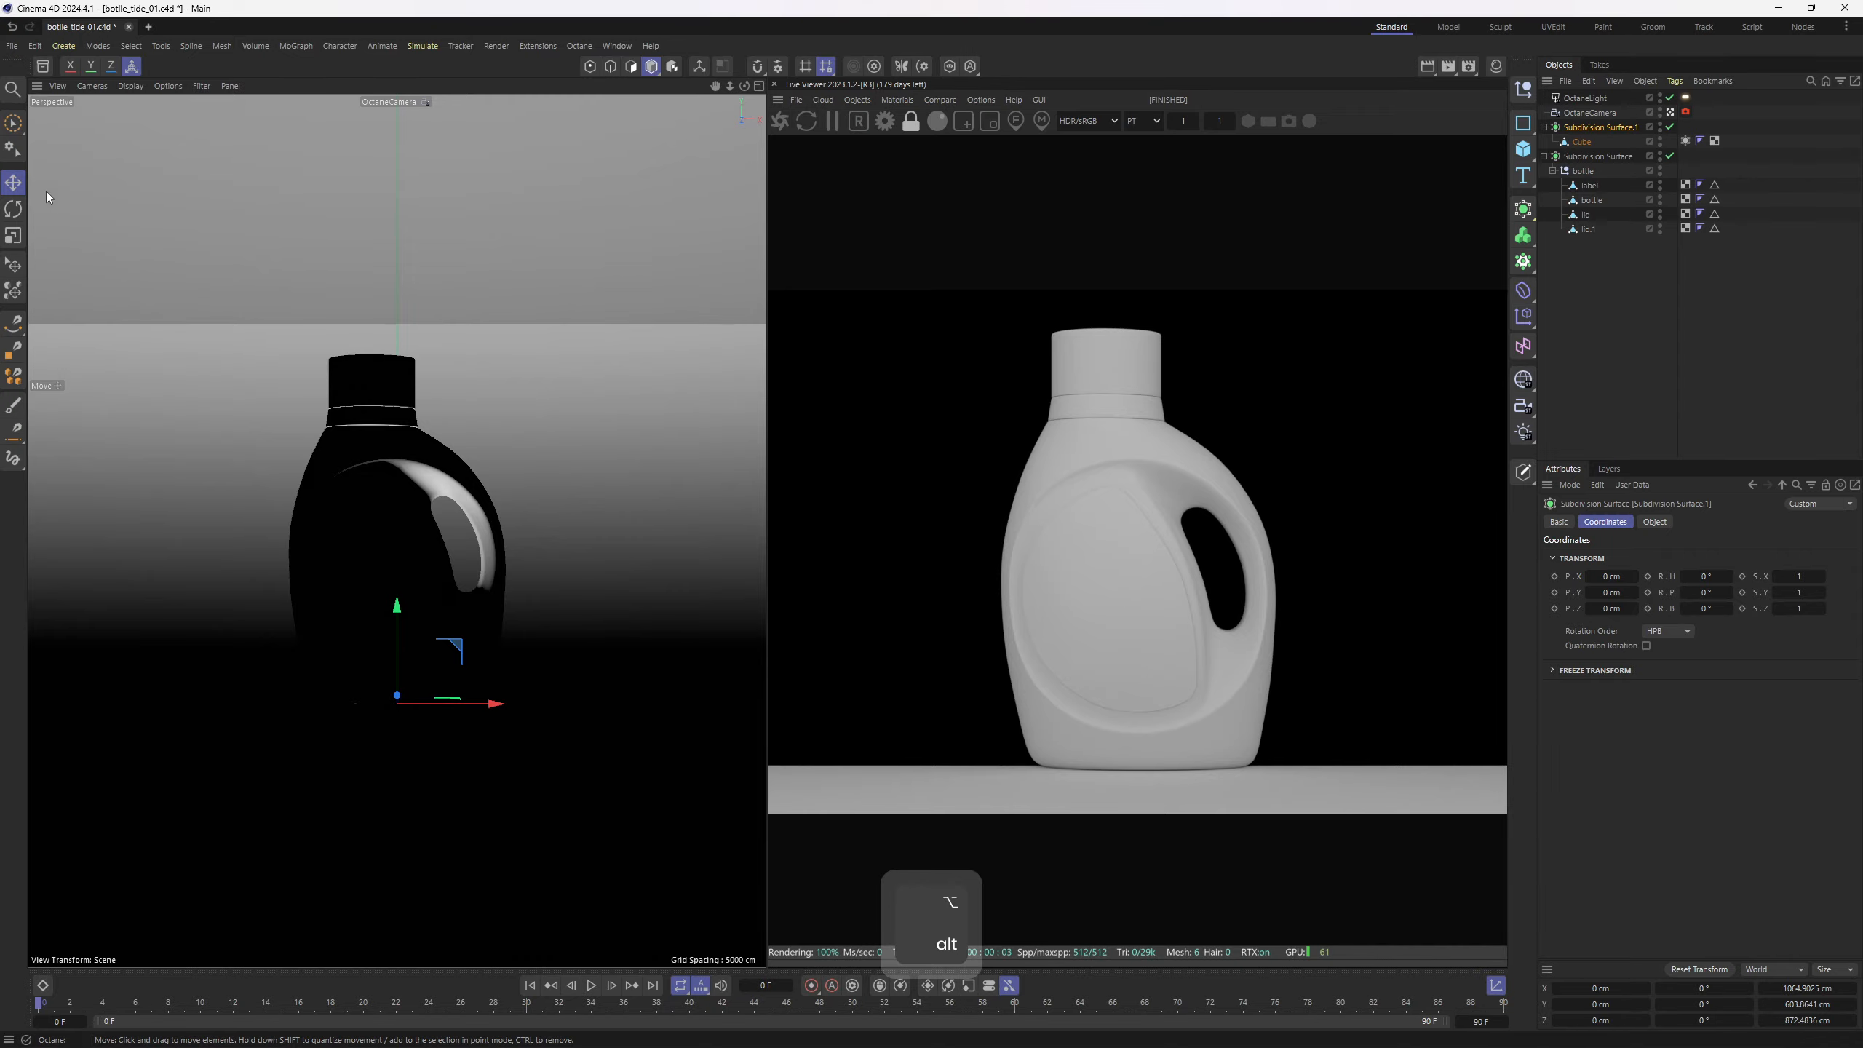
pyautogui.click(426, 102)
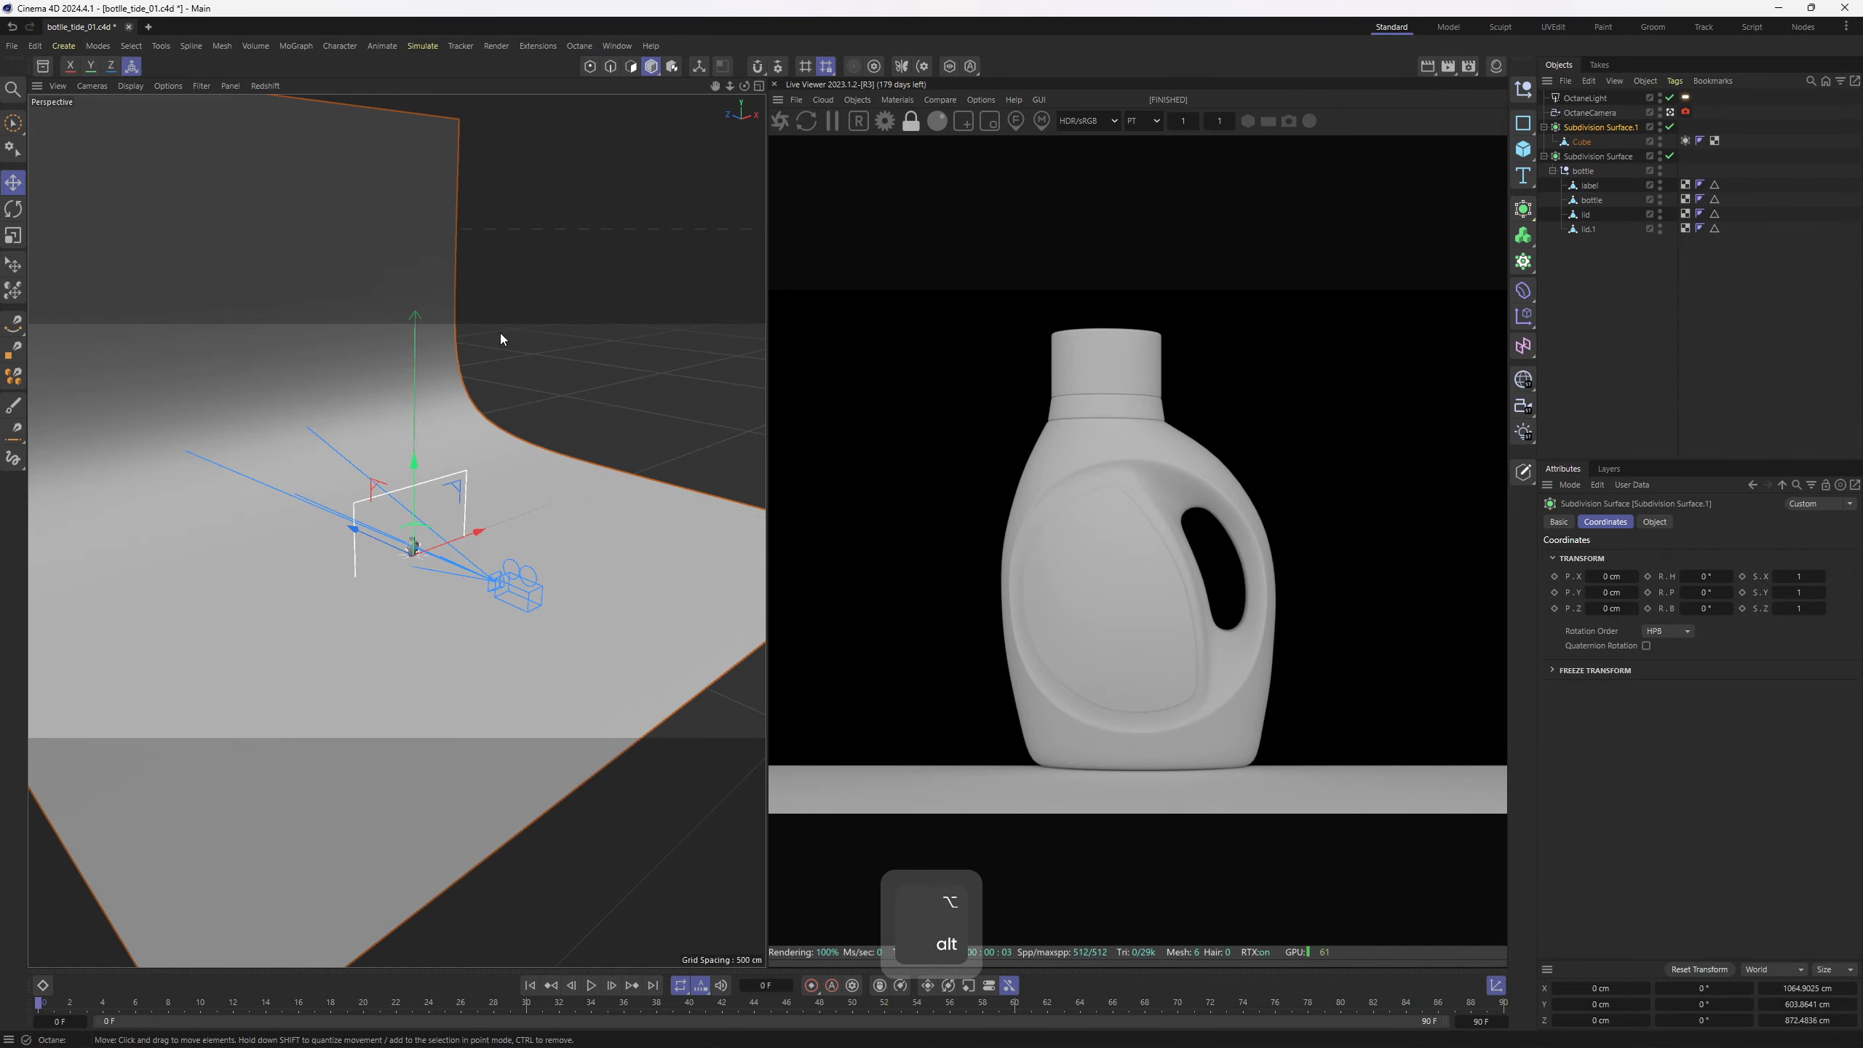
pyautogui.keyDown('alt'); pyautogui.moveTo(503, 342); pyautogui.dragTo(348, 574); pyautogui.keyUp('alt')
pyautogui.press('r')
pyautogui.hotkey('ctrl', 'z')
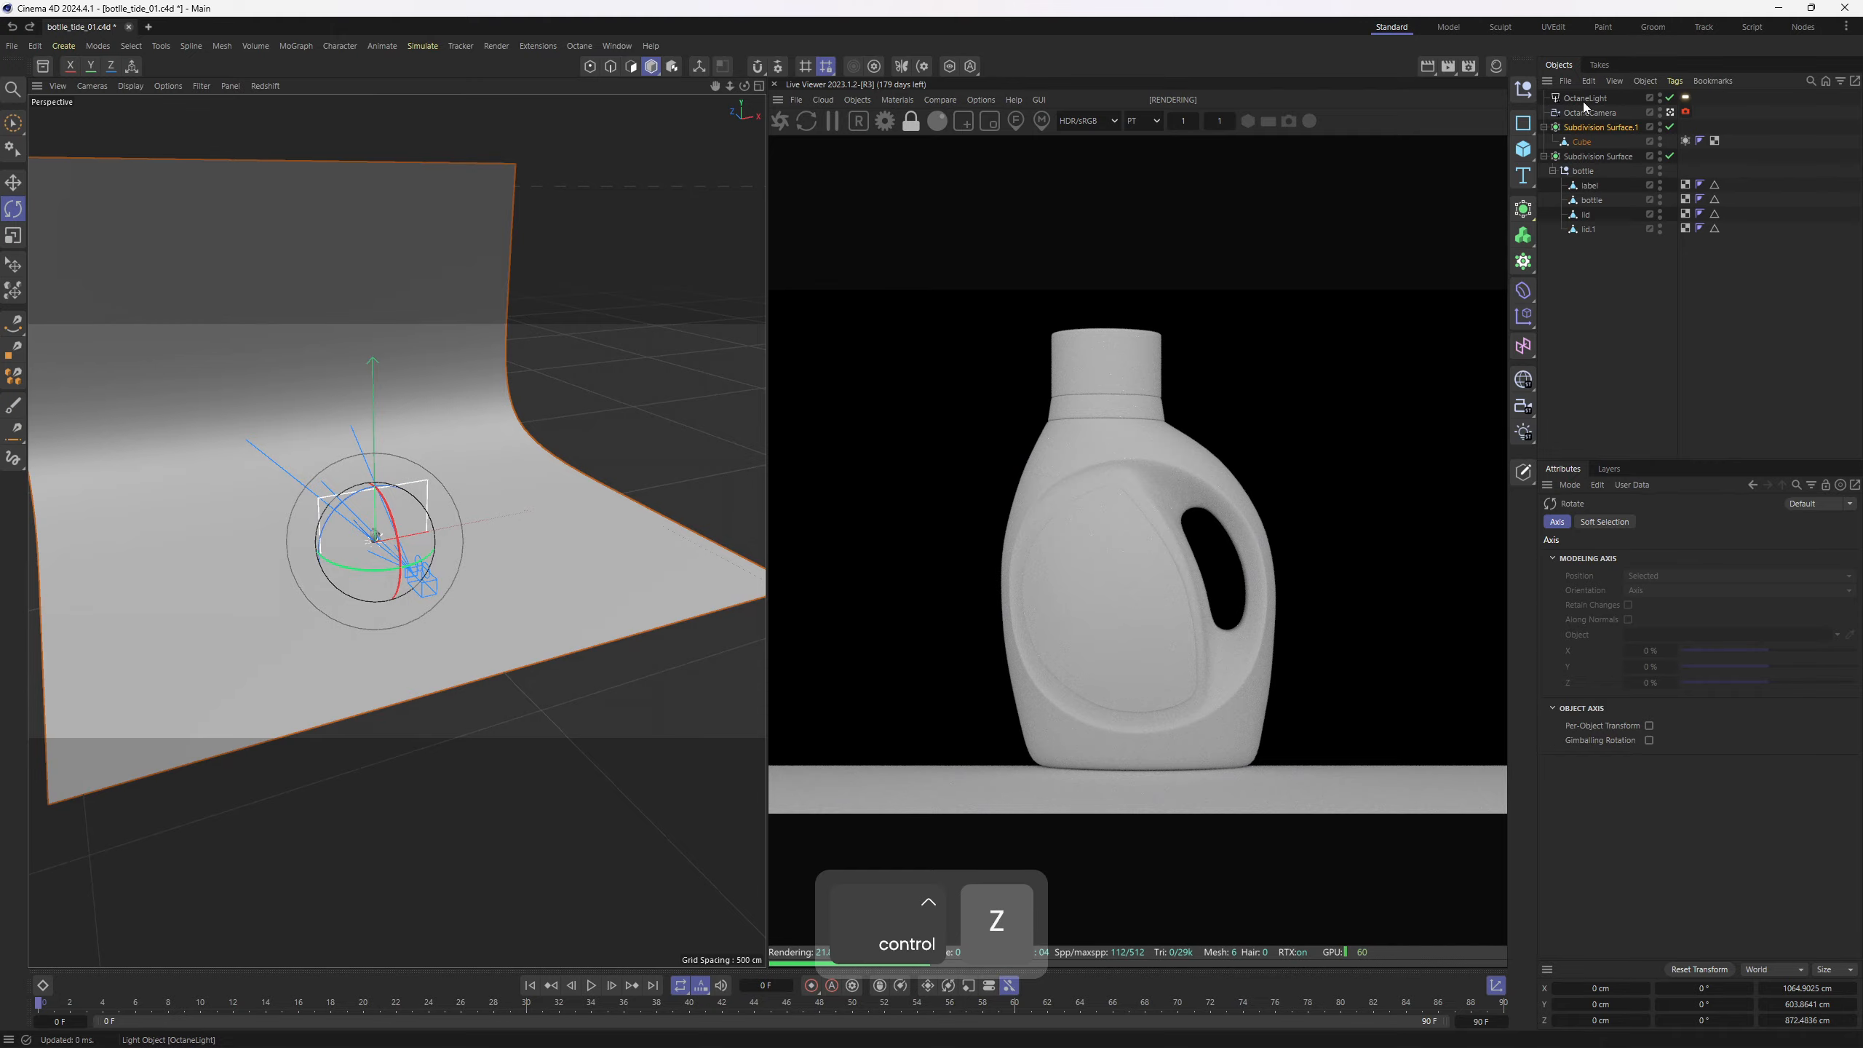
# Place the area light beside the backdrop at -90° heading, about -449 cm in X, and a copy opposite at 90°, about 461 cm
pyautogui.click(1585, 98)
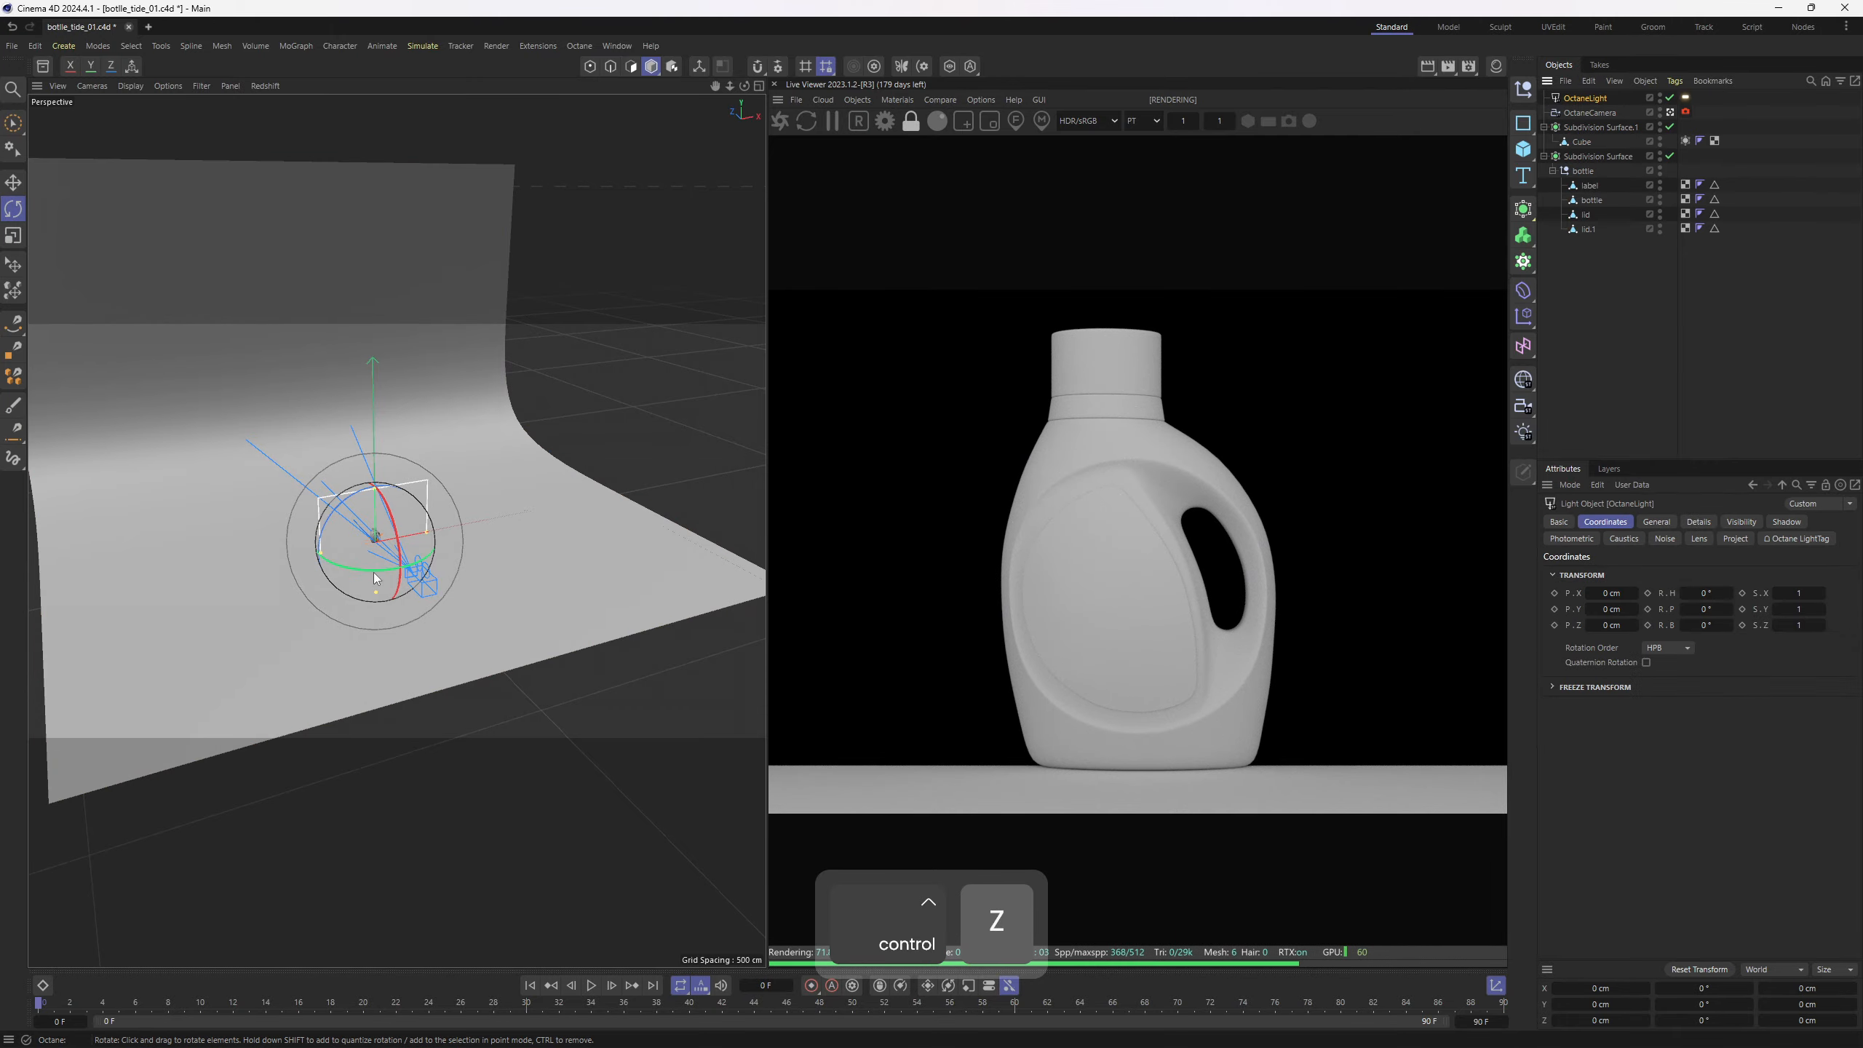
pyautogui.keyDown('shift'); pyautogui.moveTo(375, 579); pyautogui.dragTo(232, 467); pyautogui.keyUp('shift')
pyautogui.press('e')
pyautogui.keyDown('alt'); pyautogui.moveTo(410, 477); pyautogui.dragTo(491, 534); pyautogui.keyUp('alt')
pyautogui.press('r')
pyautogui.press('e')
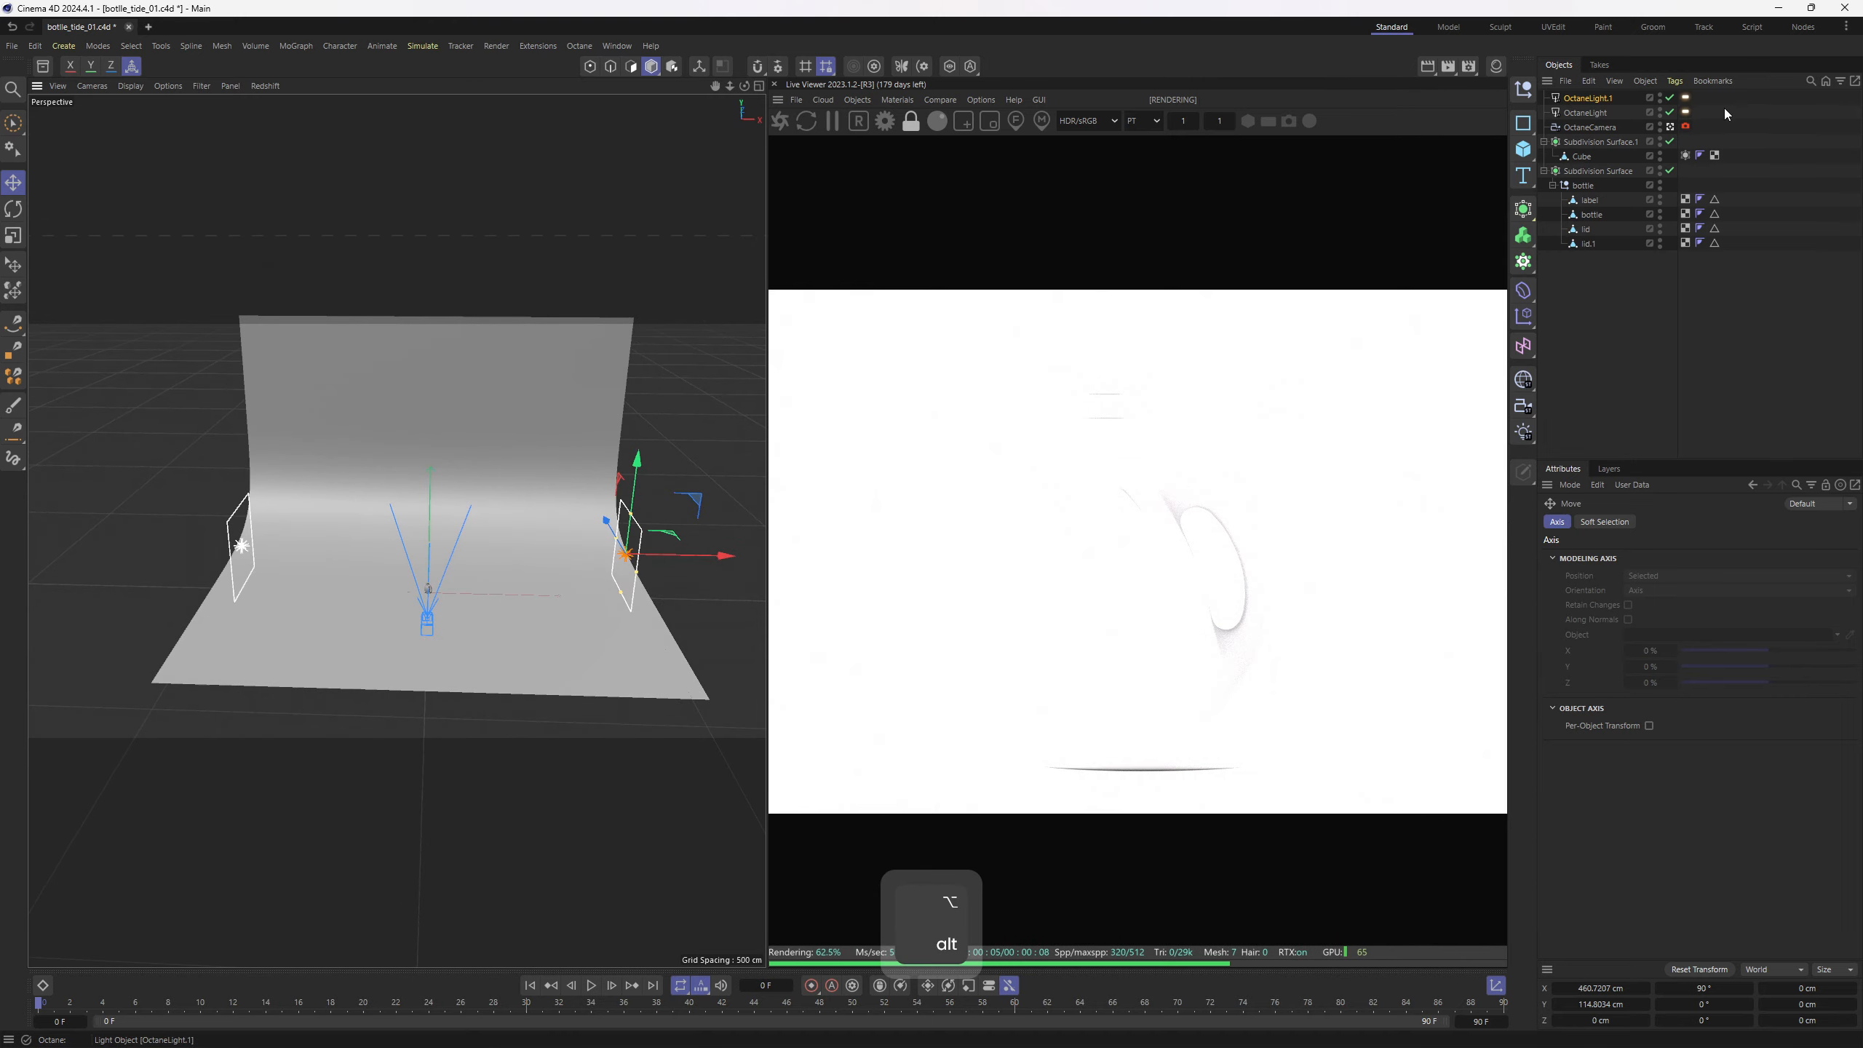
# Disable OctaneLight.1 and set the power of OctaneLight to 10
pyautogui.click(1670, 98)
pyautogui.click(1585, 112)
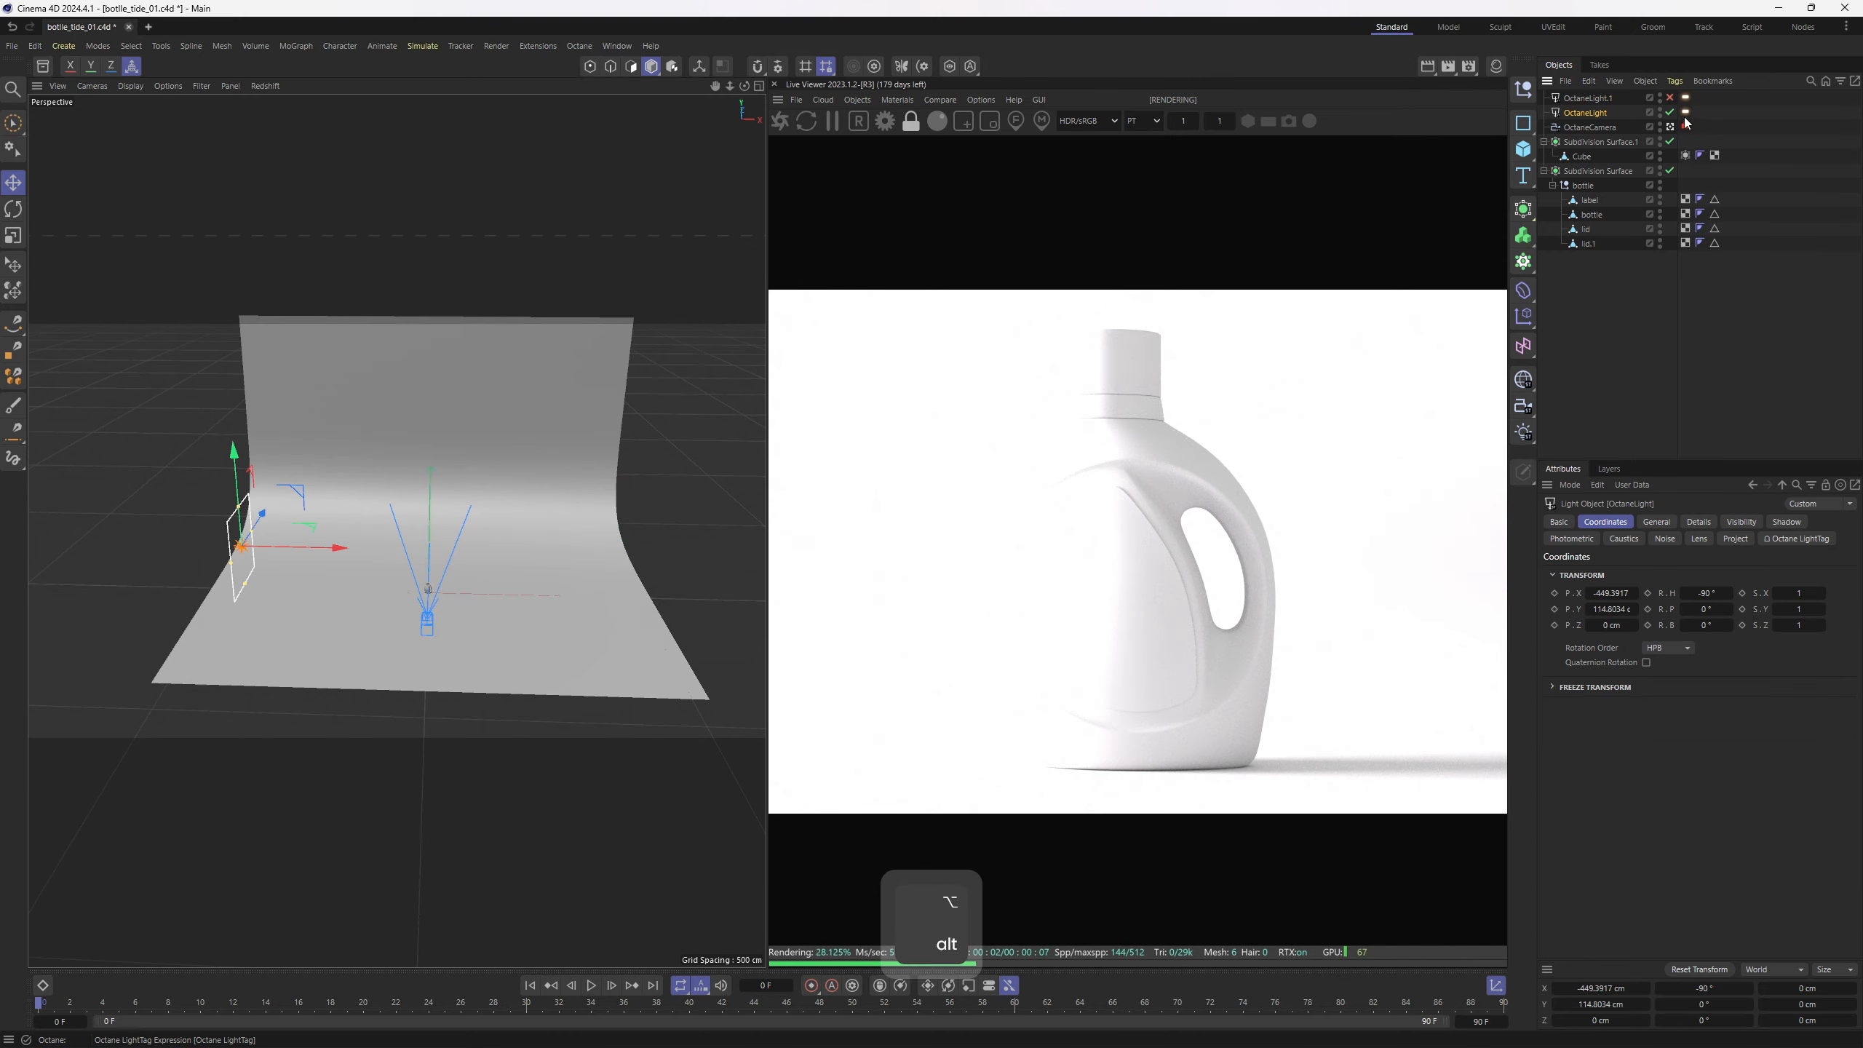
pyautogui.click(1686, 111)
pyautogui.write('100')
pyautogui.press('Return')
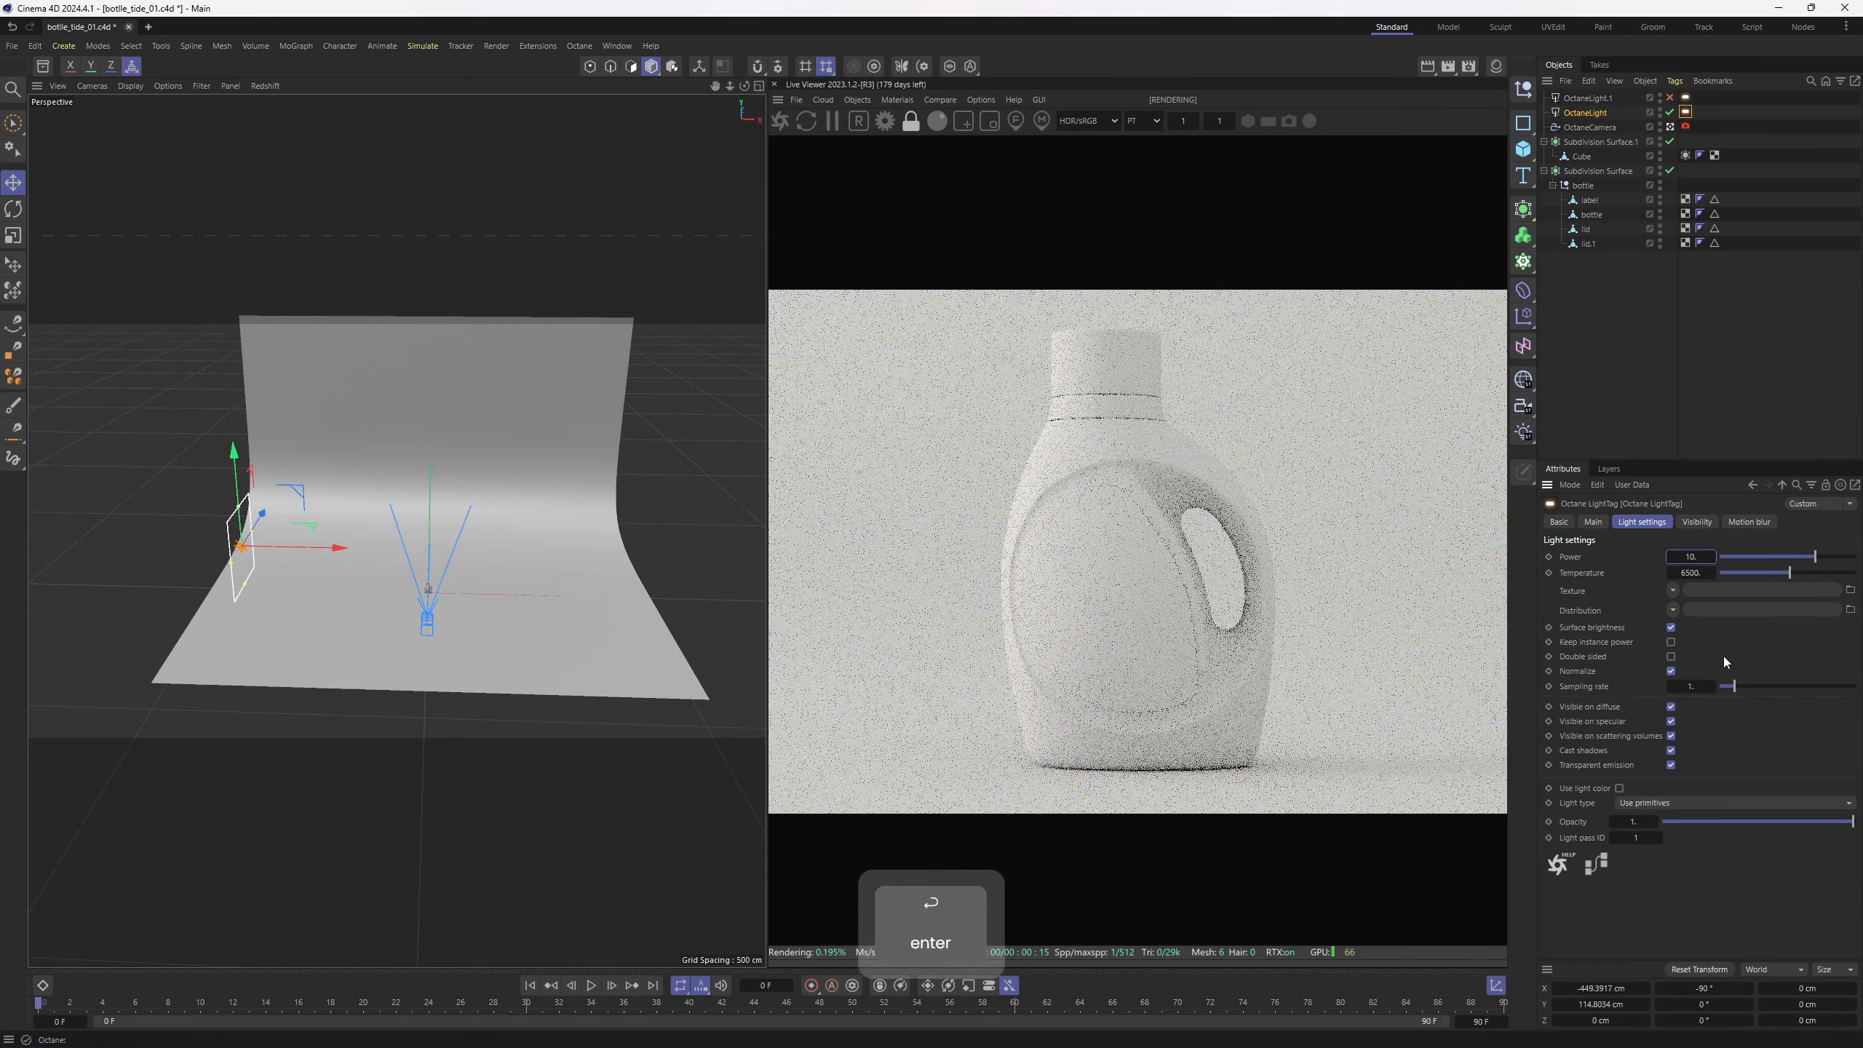
# Enable OctaneLight.1 again and set its power to 20
pyautogui.click(1670, 97)
pyautogui.click(1685, 98)
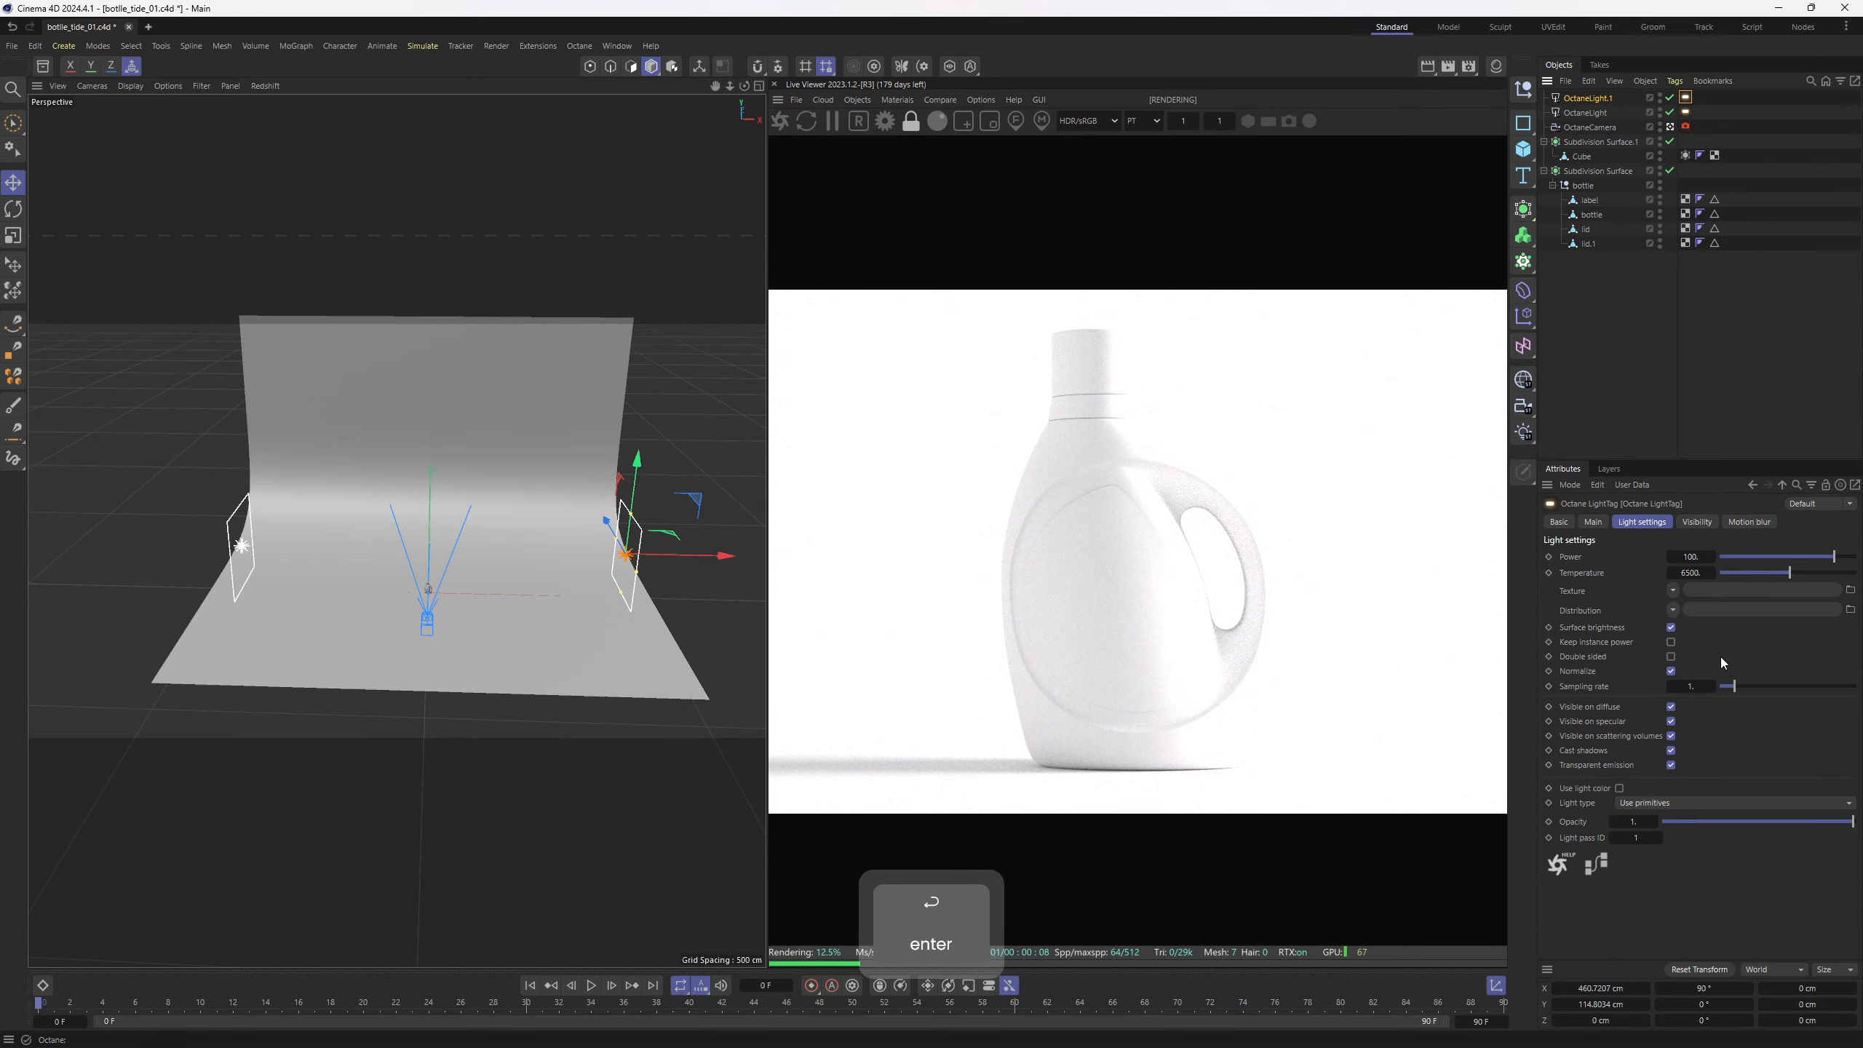
pyautogui.doubleClick(1690, 556)
pyautogui.write('20')
pyautogui.press('Return')
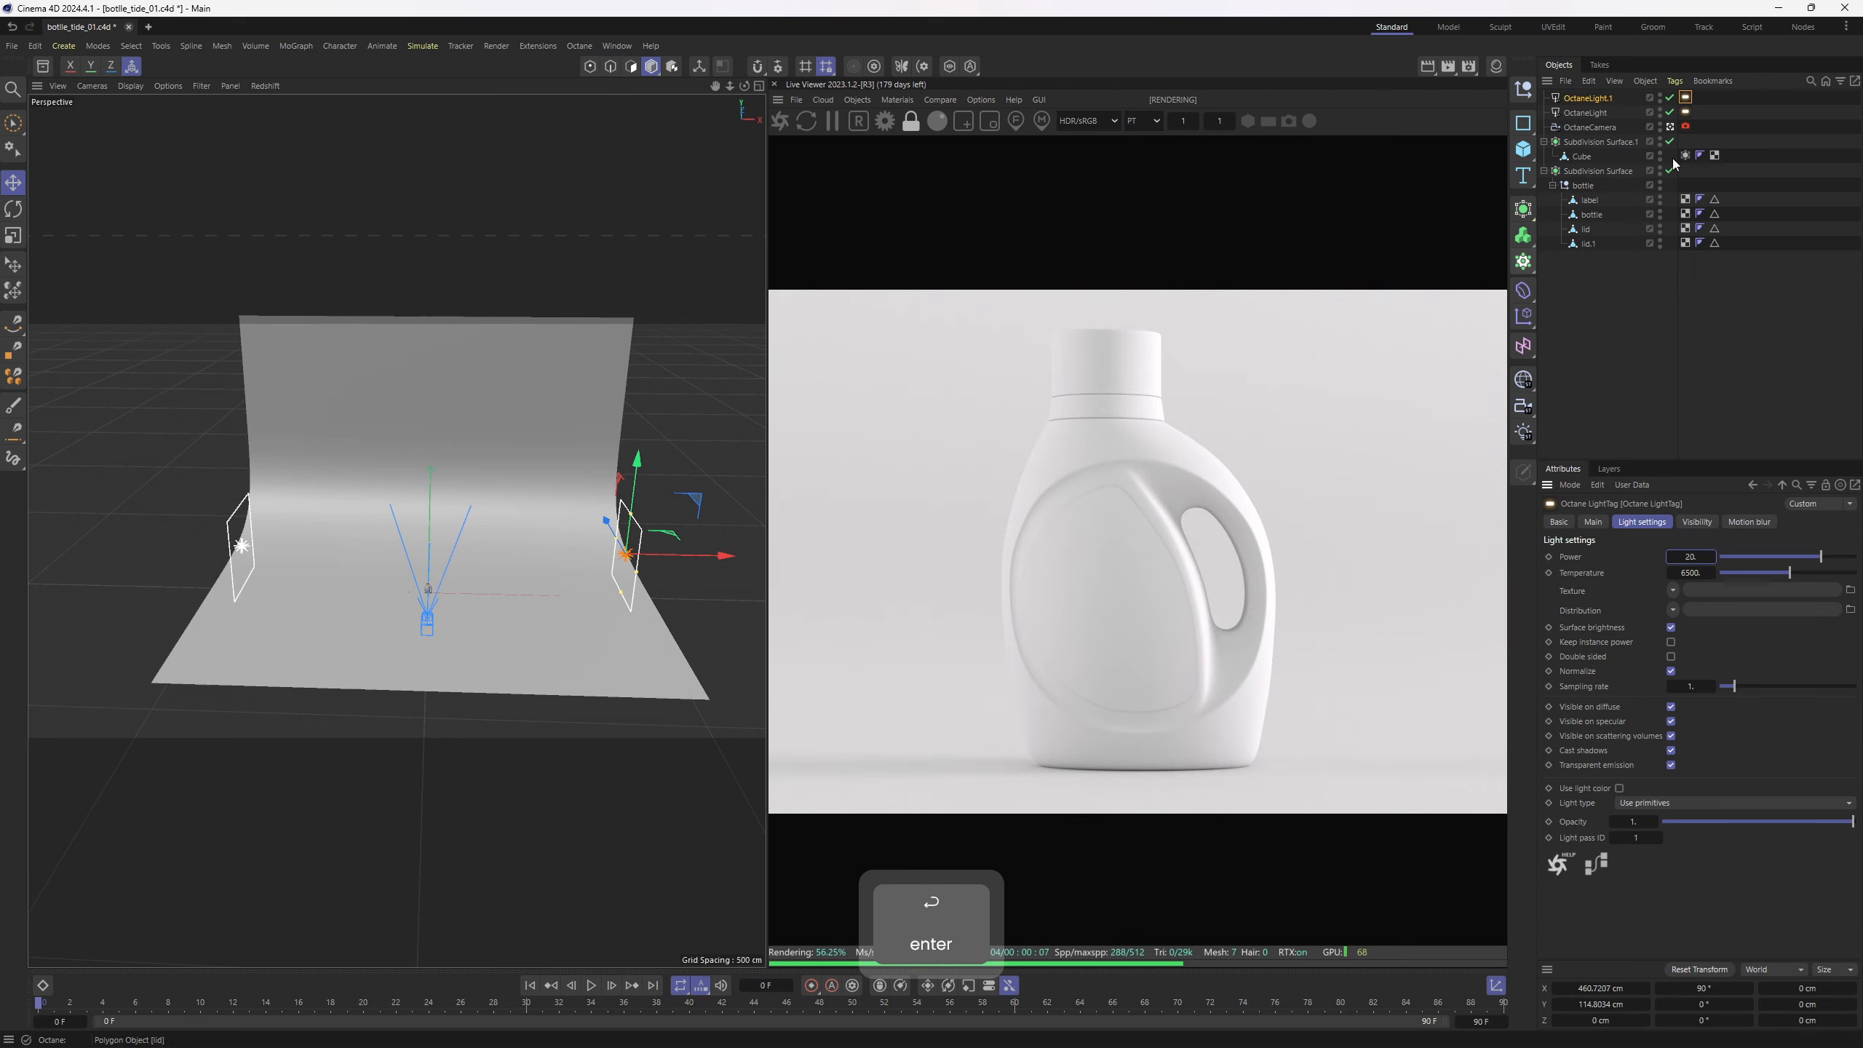
# Balance the two area lights by setting OctaneLight's power to 20 and OctaneLight.1's power to 10
pyautogui.click(1686, 112)
pyautogui.doubleClick(1691, 556)
pyautogui.write('20')
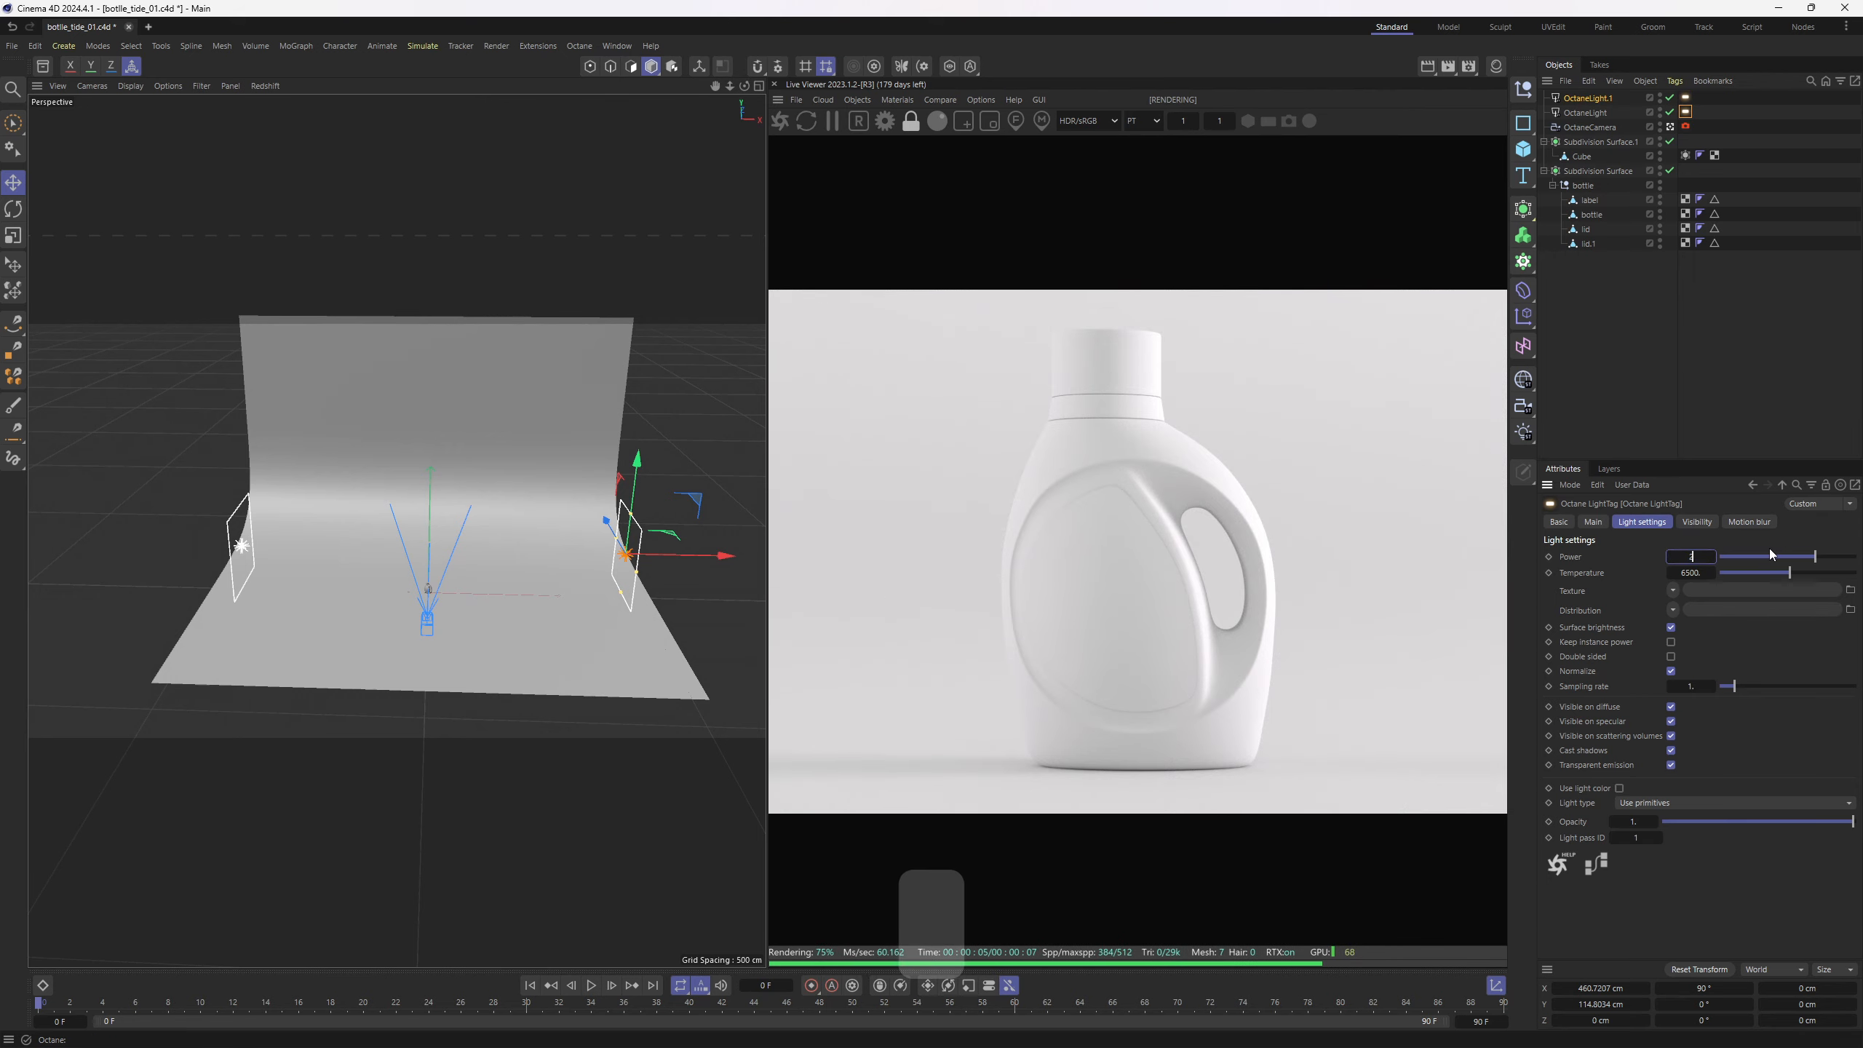
pyautogui.press('Return')
pyautogui.doubleClick(1690, 556)
pyautogui.write('10')
pyautogui.press('Return')
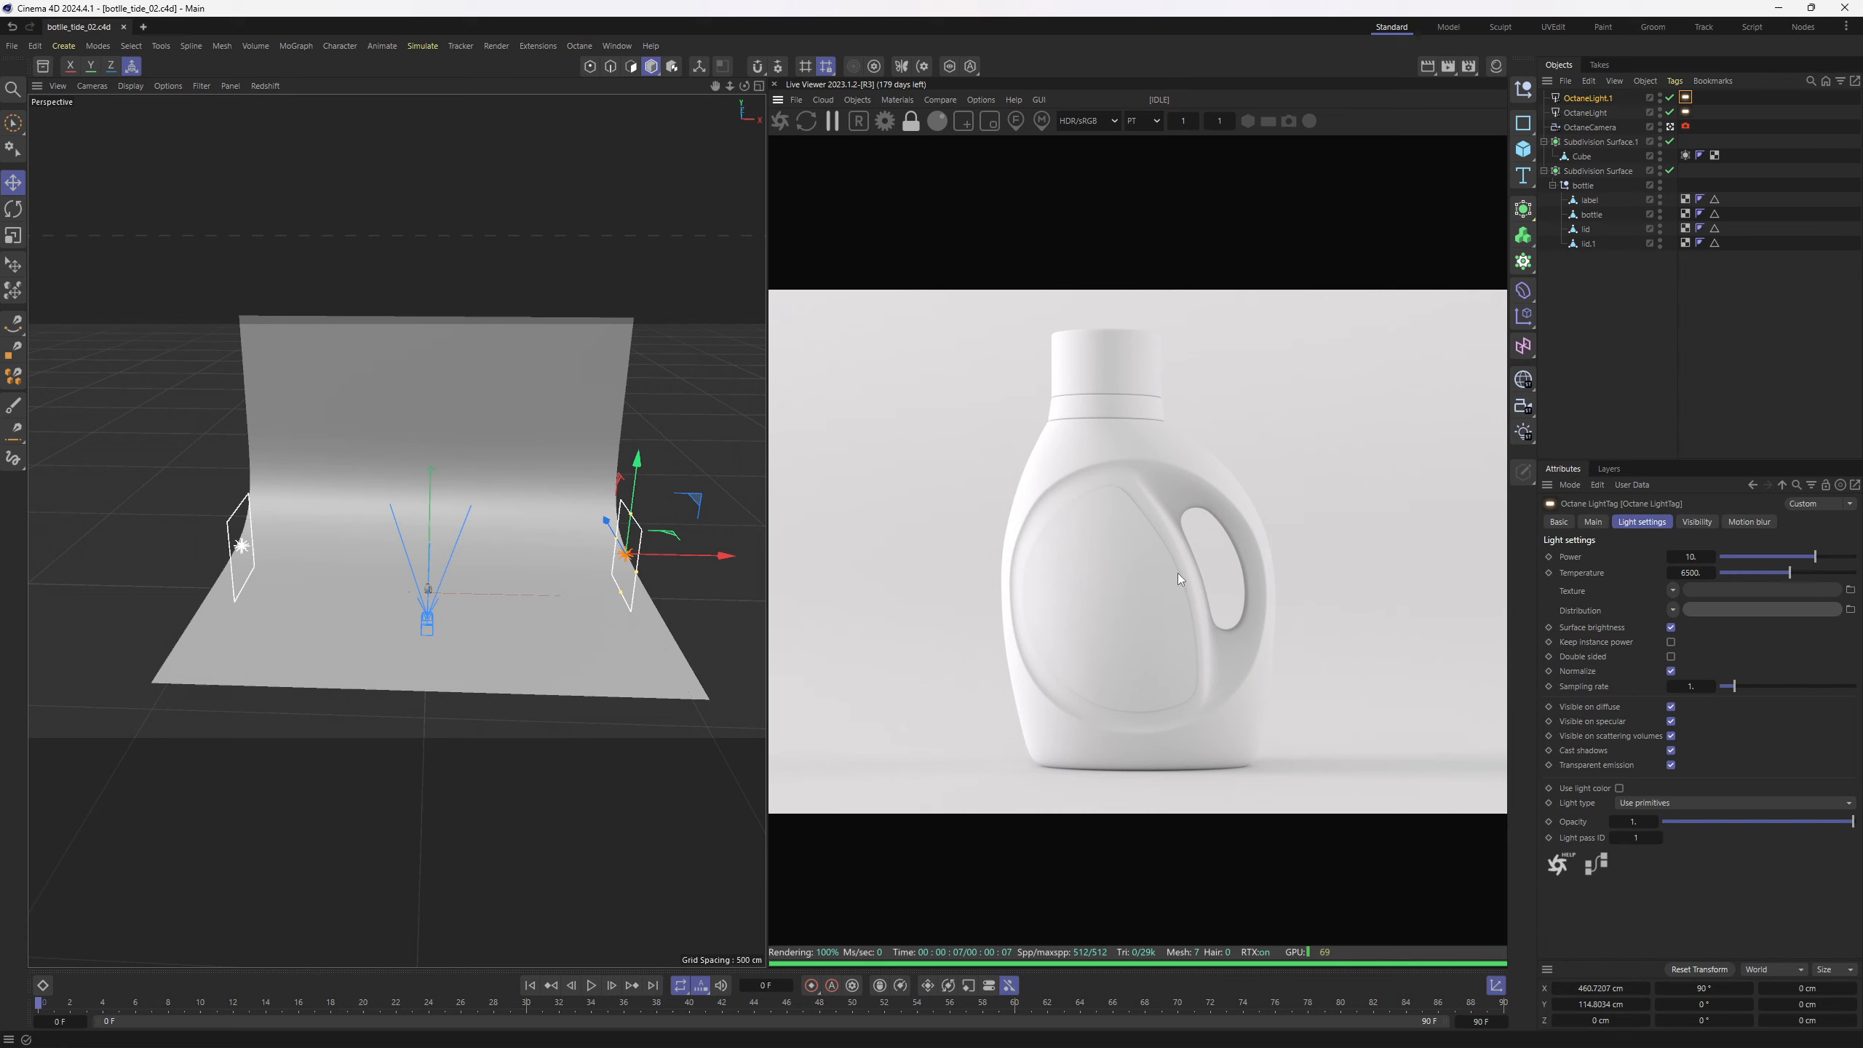
# Frame the bottle closely, display shading with polygon lines and select the label object for inspection
pyautogui.click(1588, 213)
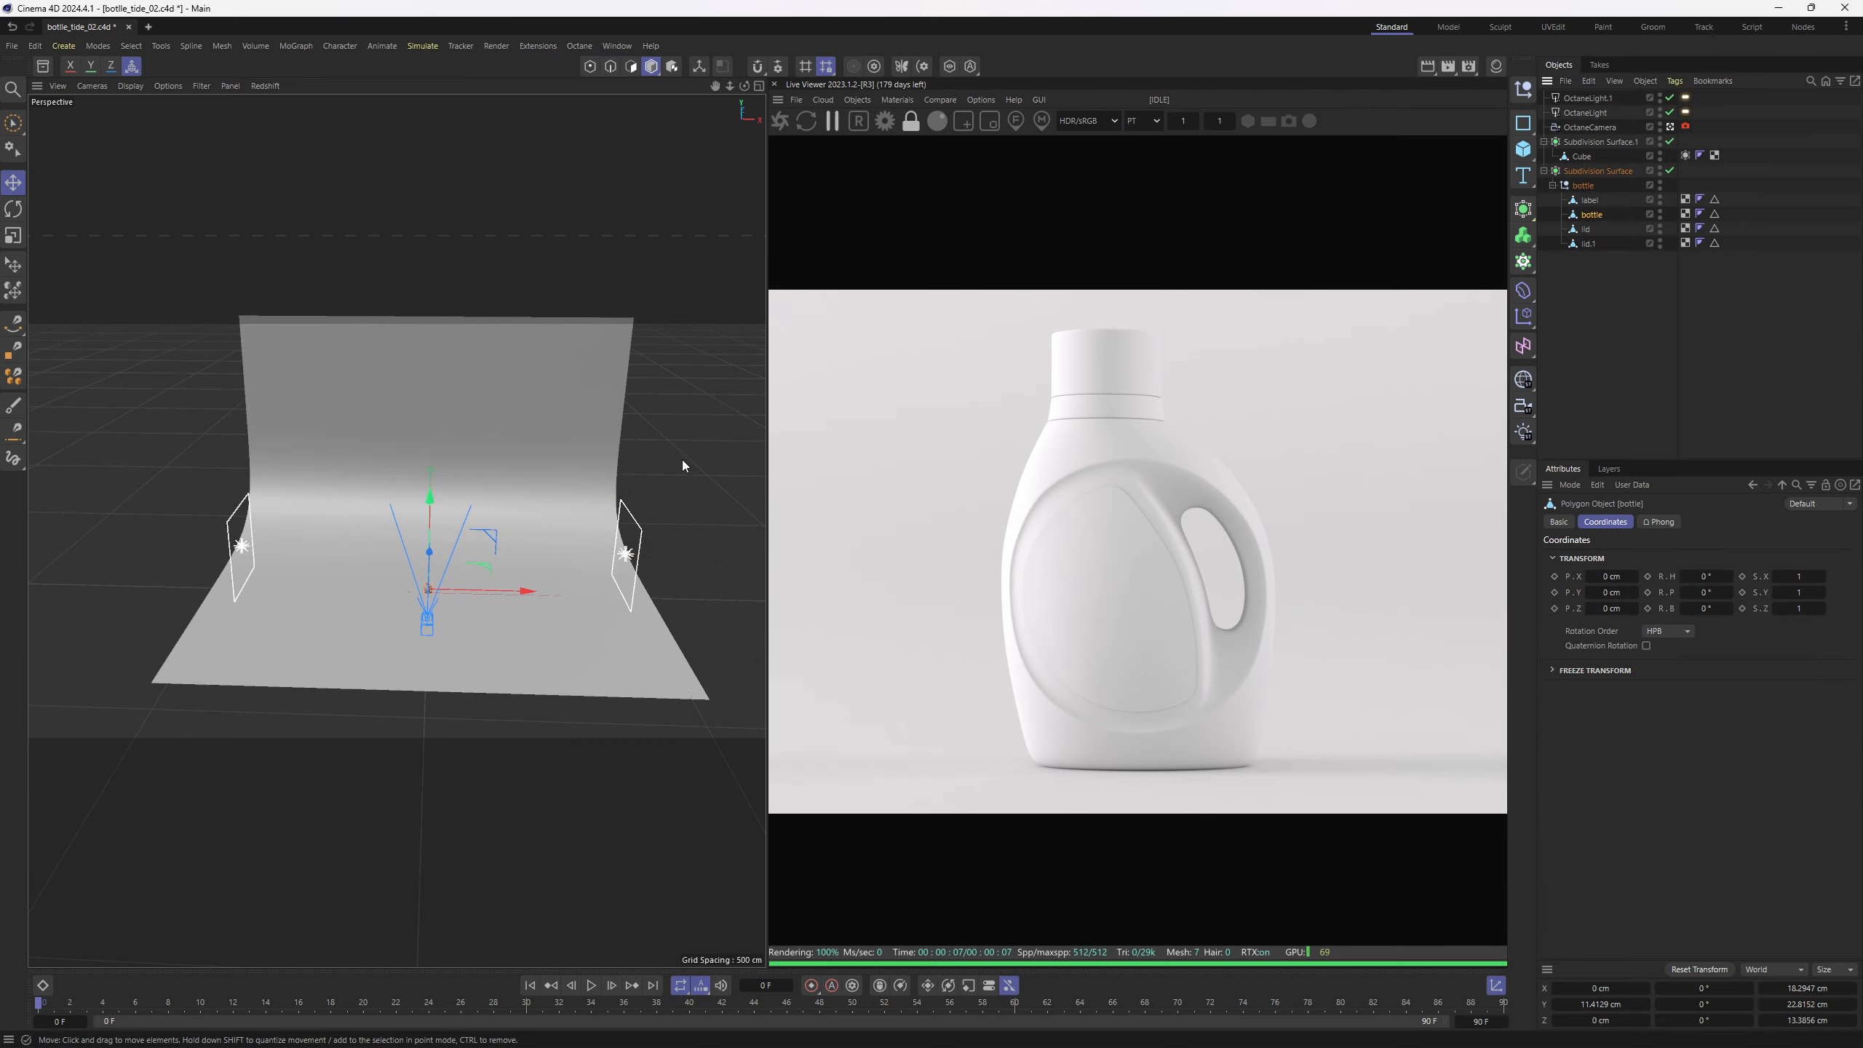
pyautogui.keyDown('alt'); pyautogui.moveTo(558, 341); pyautogui.dragTo(566, 647); pyautogui.keyUp('alt')
pyautogui.keyDown('alt'); pyautogui.moveTo(567, 647); pyautogui.dragTo(512, 552, button='right'); pyautogui.keyUp('alt')
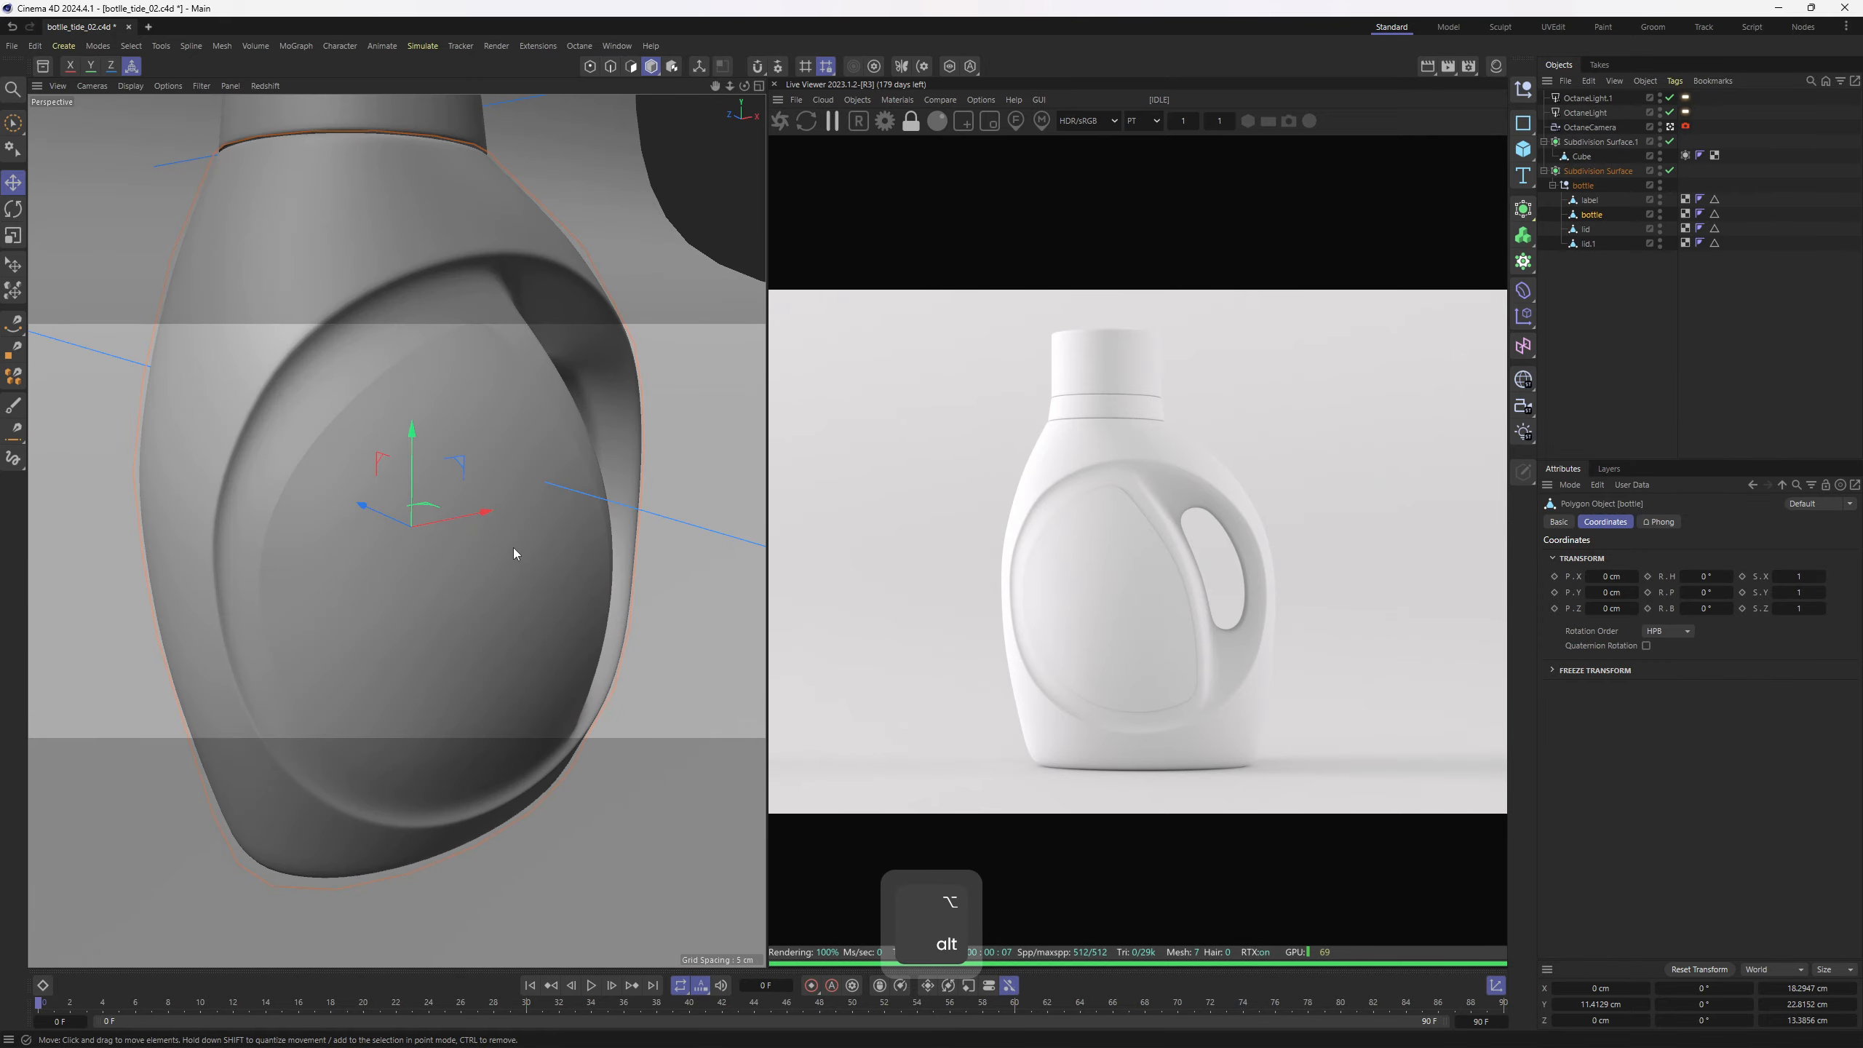
pyautogui.press('n')
pyautogui.press('b')
pyautogui.click(528, 514)
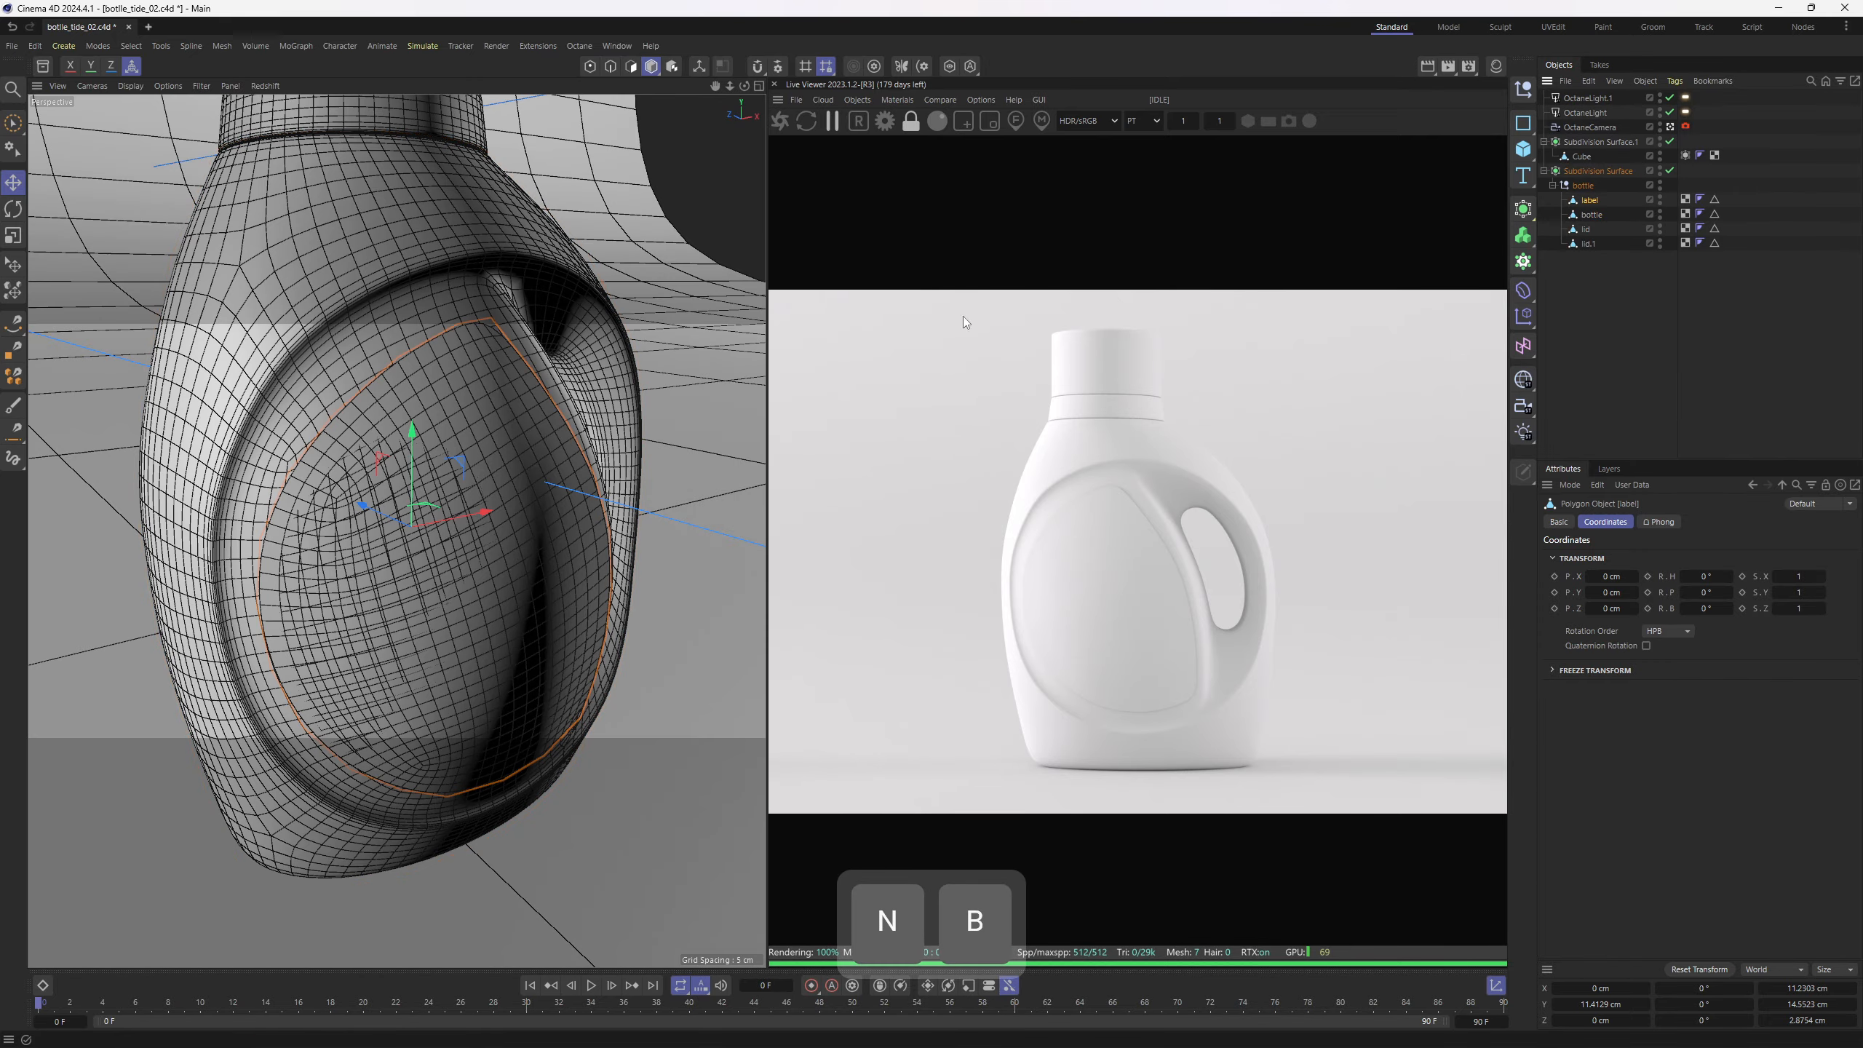
pyautogui.keyDown('alt'); pyautogui.moveTo(528, 514); pyautogui.dragTo(466, 416); pyautogui.keyUp('alt')
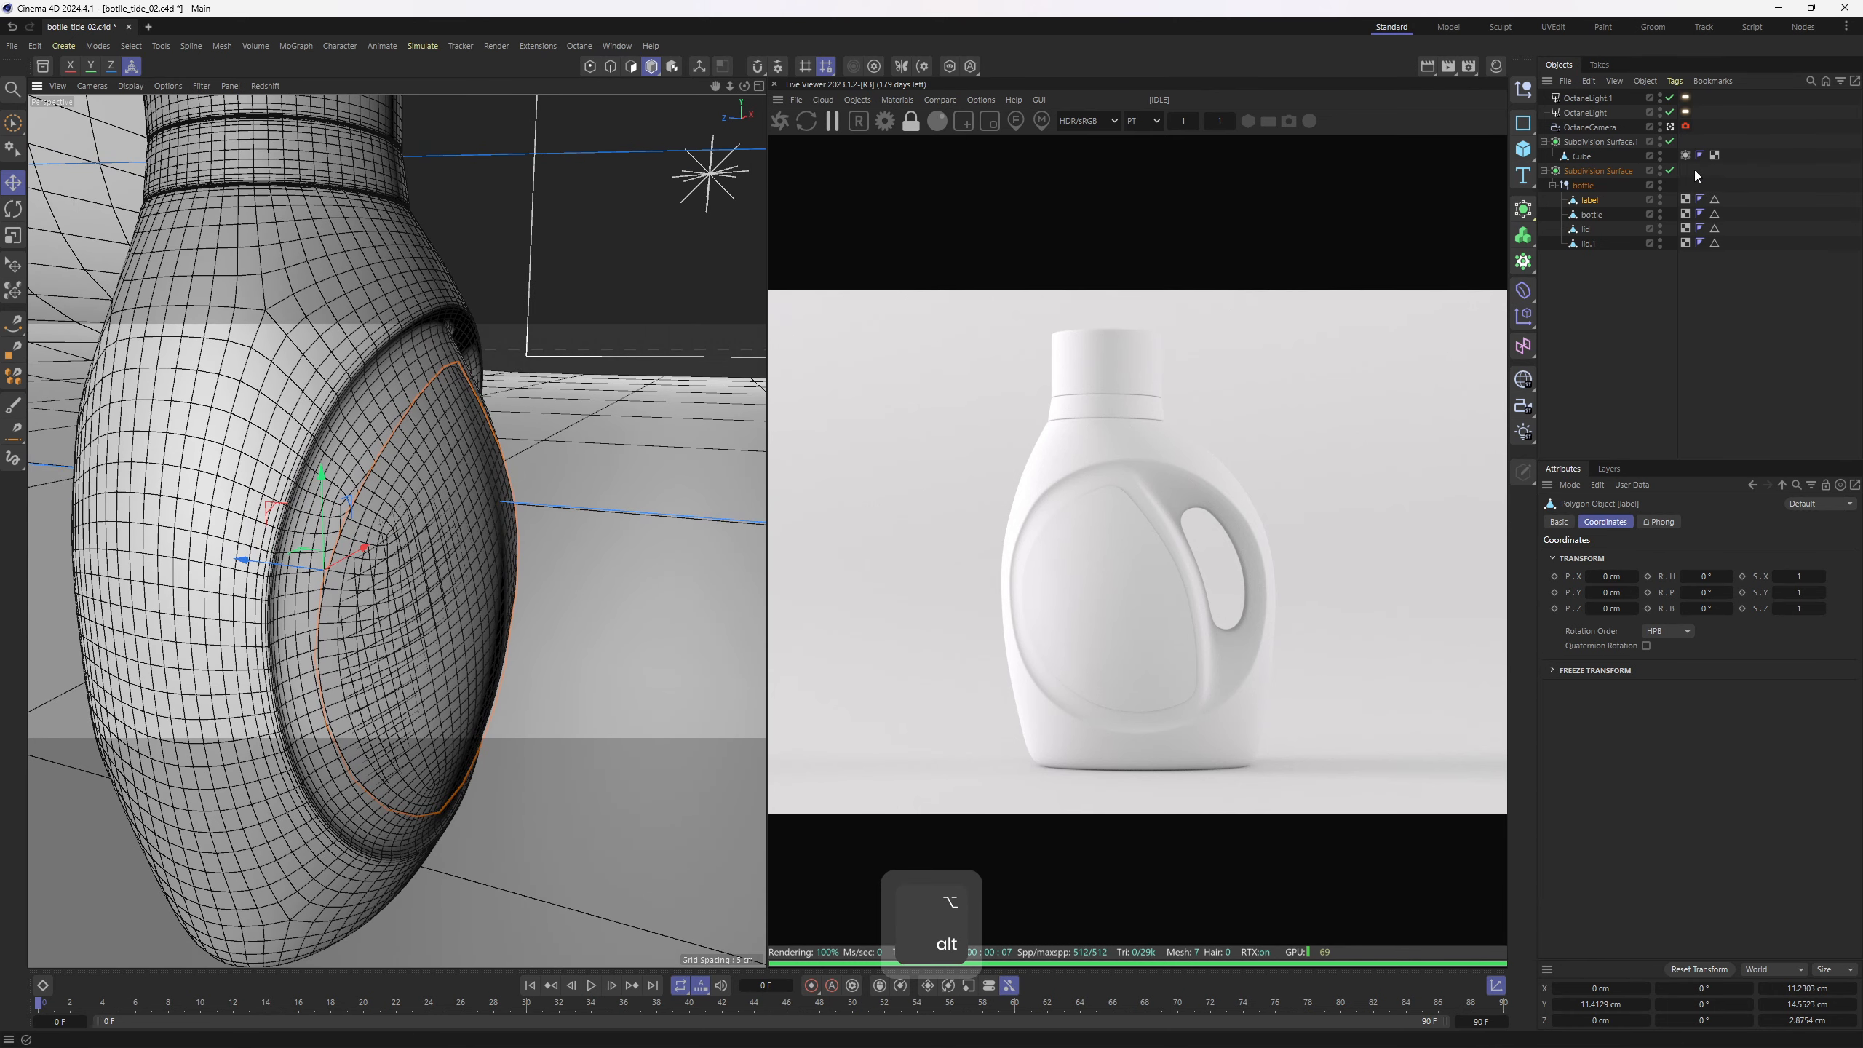
# Disable the Subdivision Surface around the bottle group and select the bottle object
pyautogui.click(1671, 170)
pyautogui.click(1592, 214)
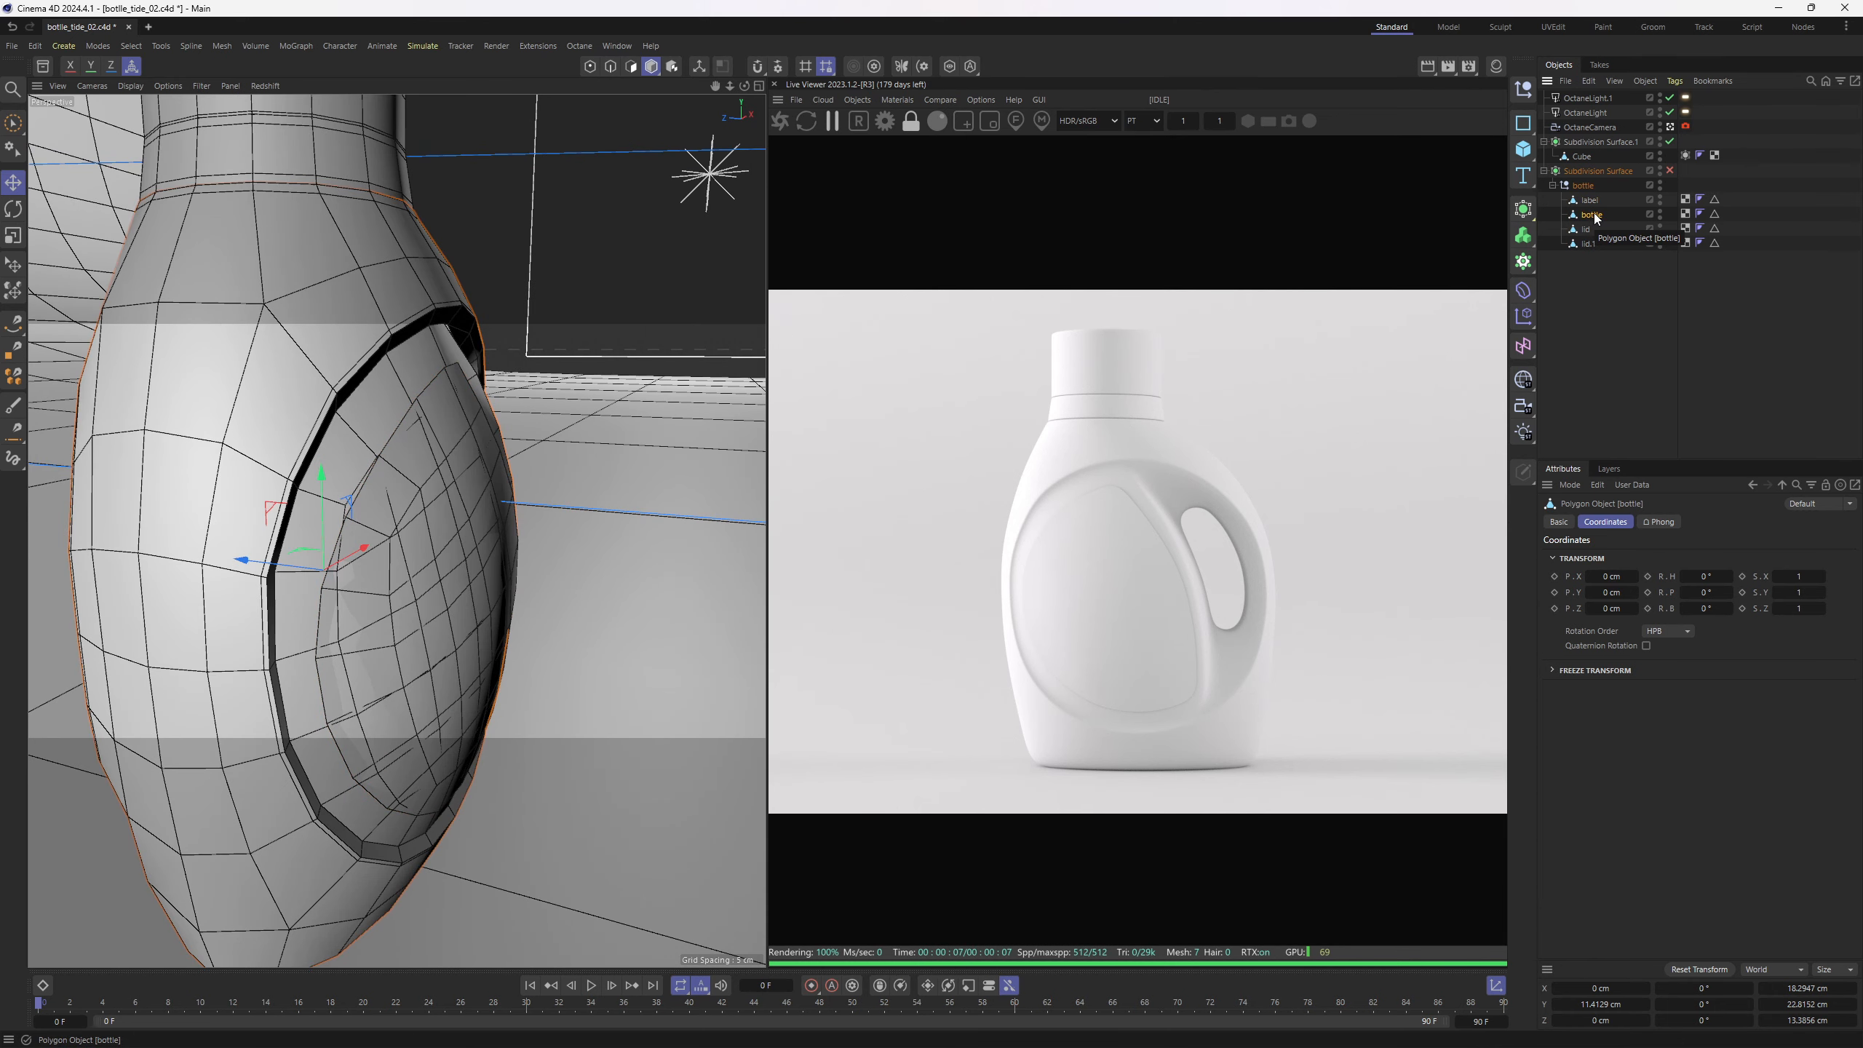
pyautogui.hotkey('ctrl', 'z')
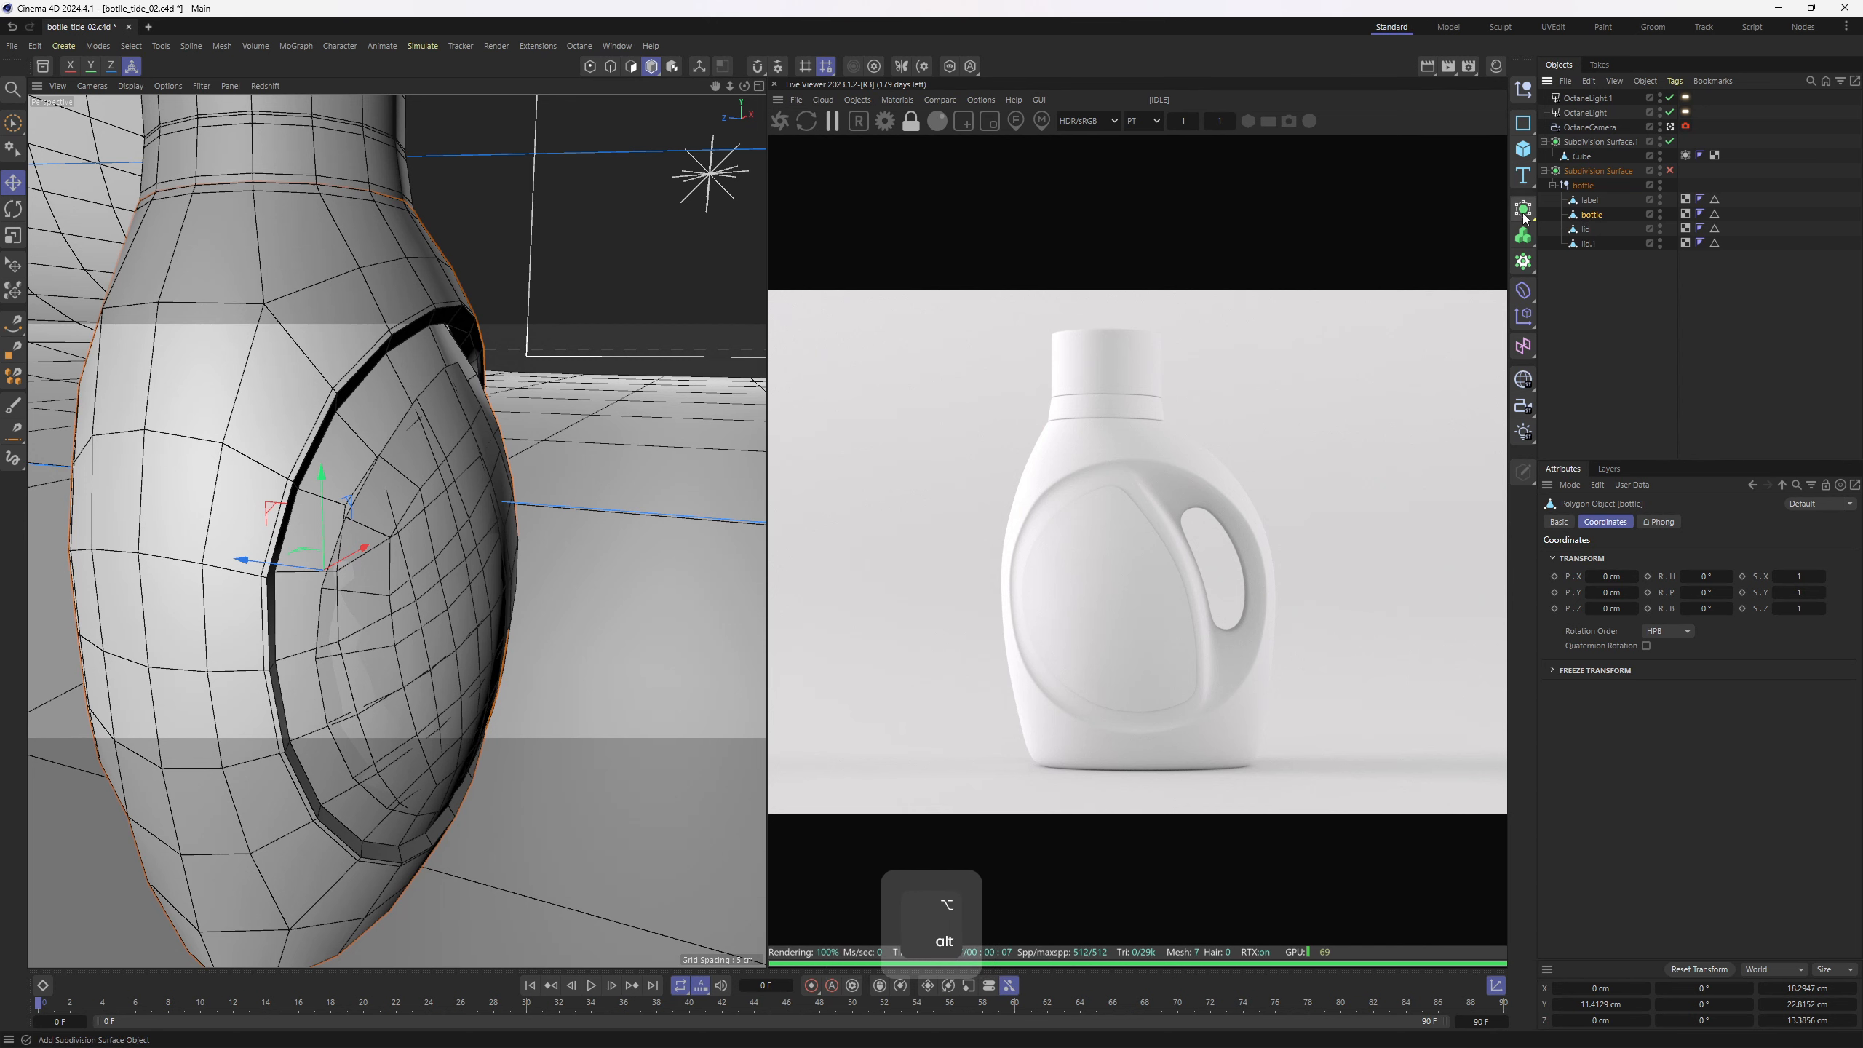
# Wrap the bottle mesh in its own Subdivision Surface with viewport subdivision 1 and convert it to an editable polygon object
pyautogui.keyDown('alt'); pyautogui.click(1523, 215); pyautogui.keyUp('alt')
pyautogui.click(1655, 522)
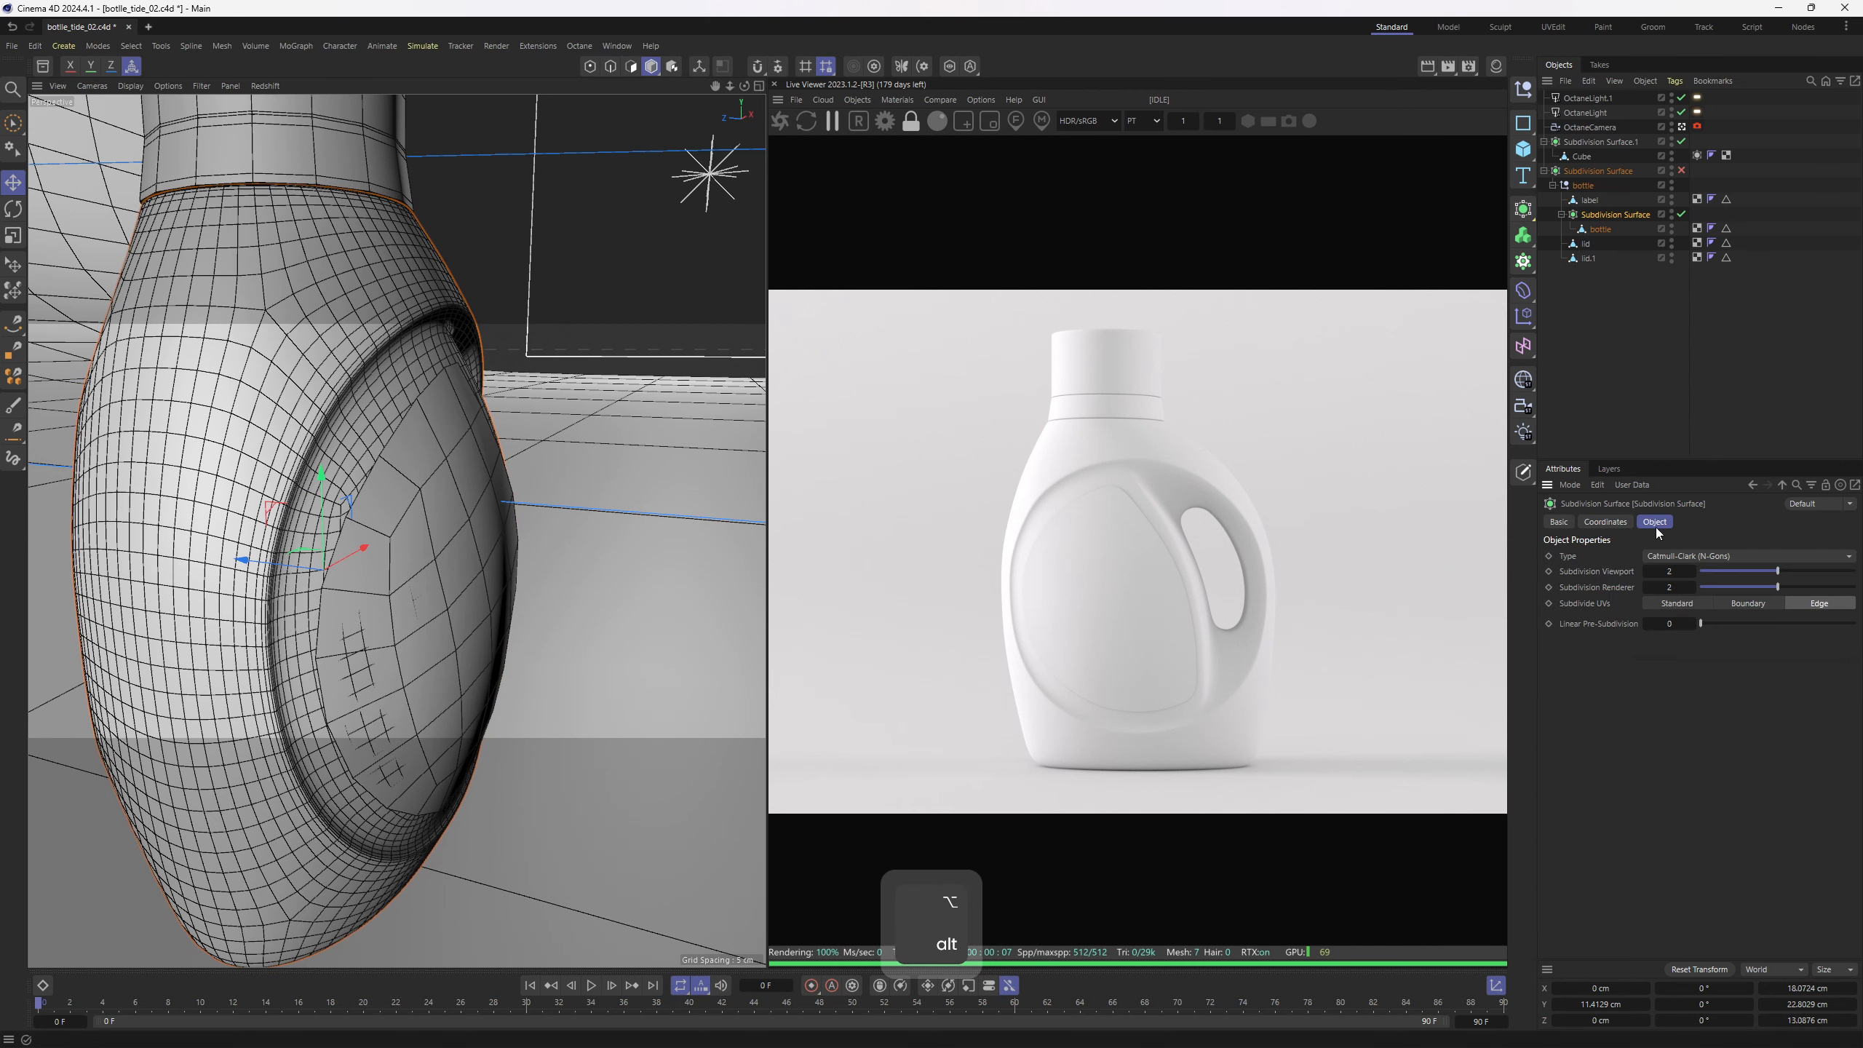
pyautogui.click(1647, 572)
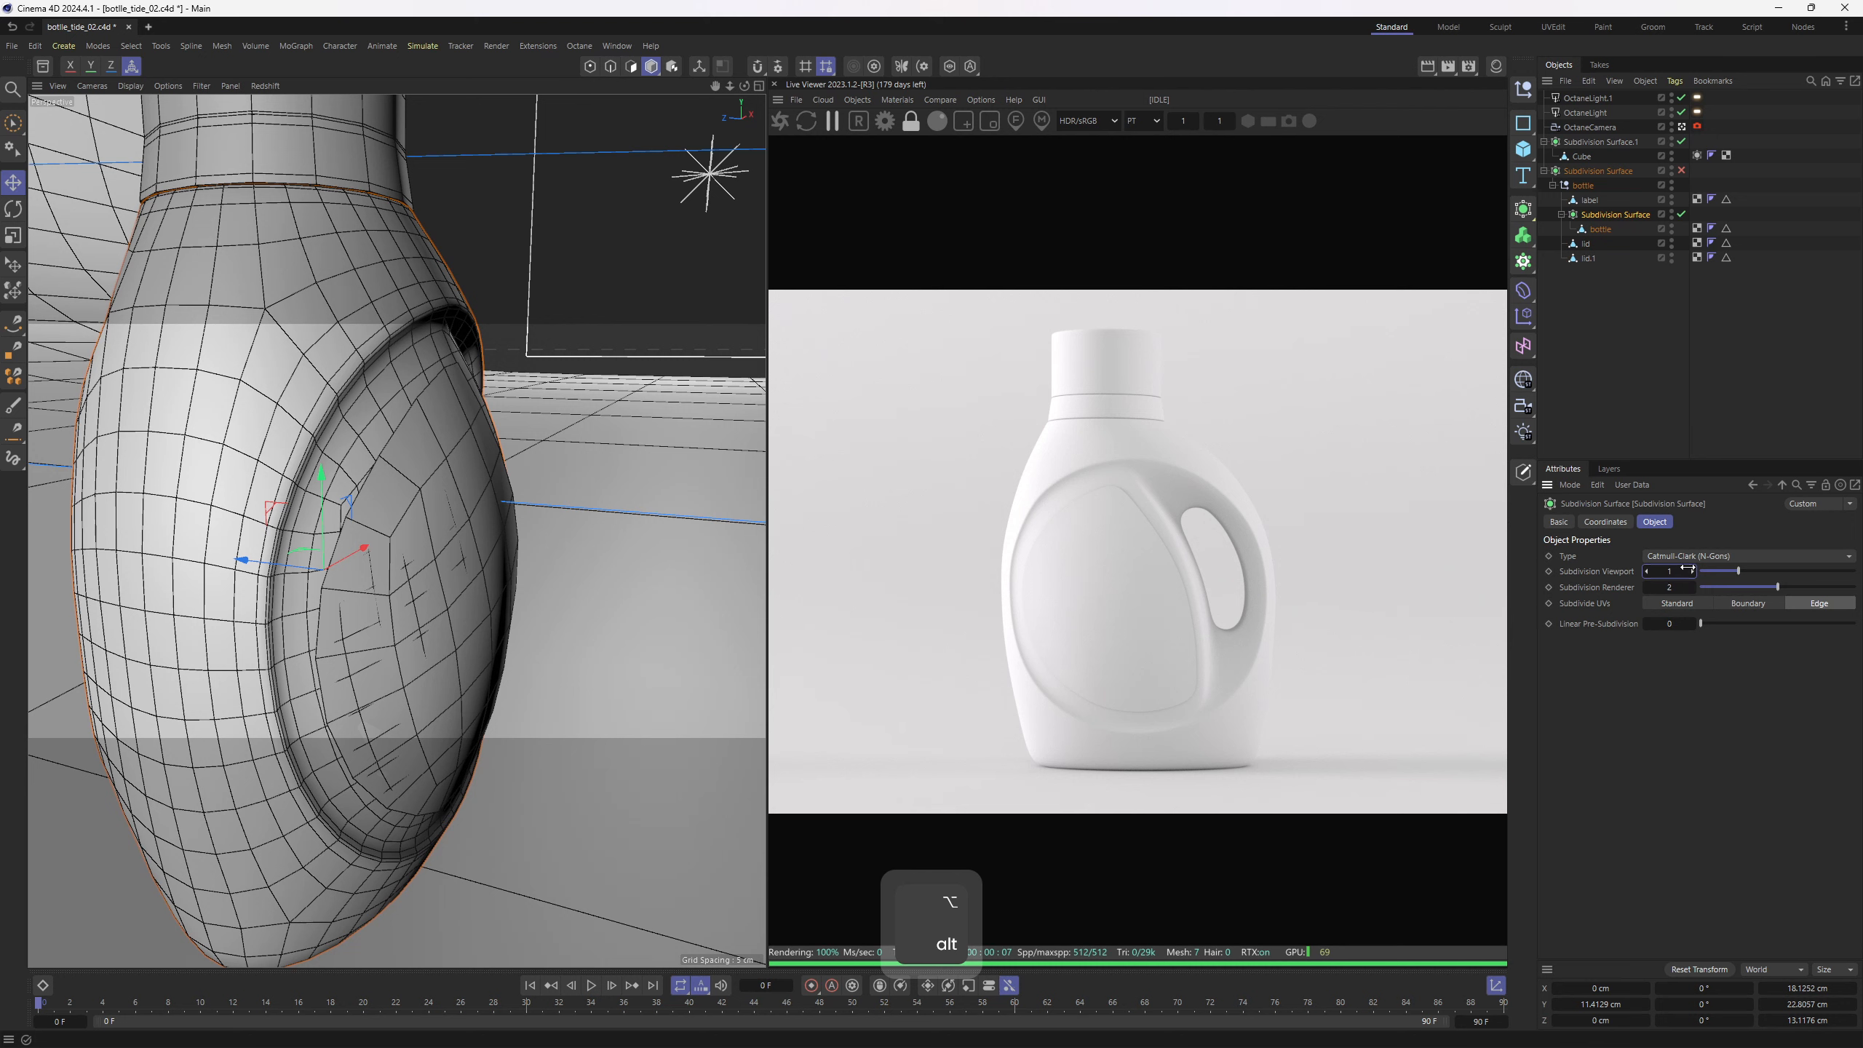
pyautogui.click(1693, 572)
pyautogui.click(1647, 572)
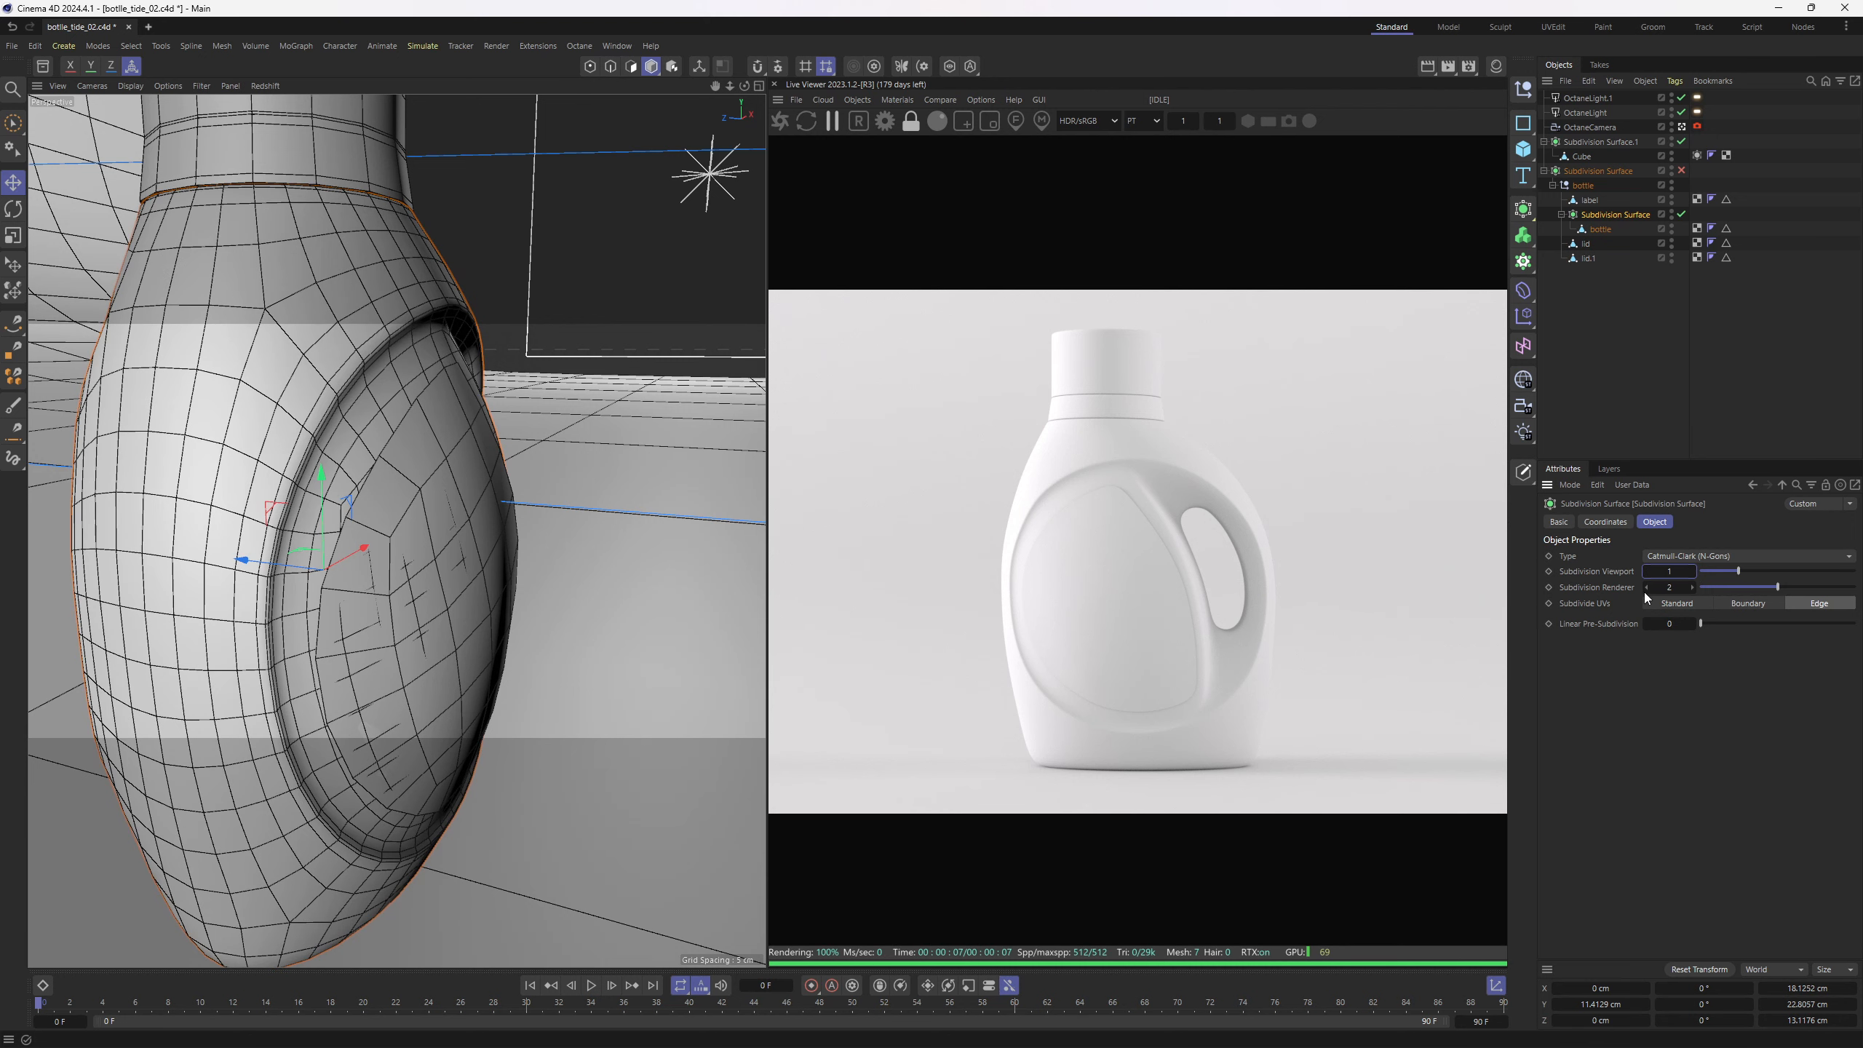
pyautogui.click(1647, 588)
pyautogui.press('c')
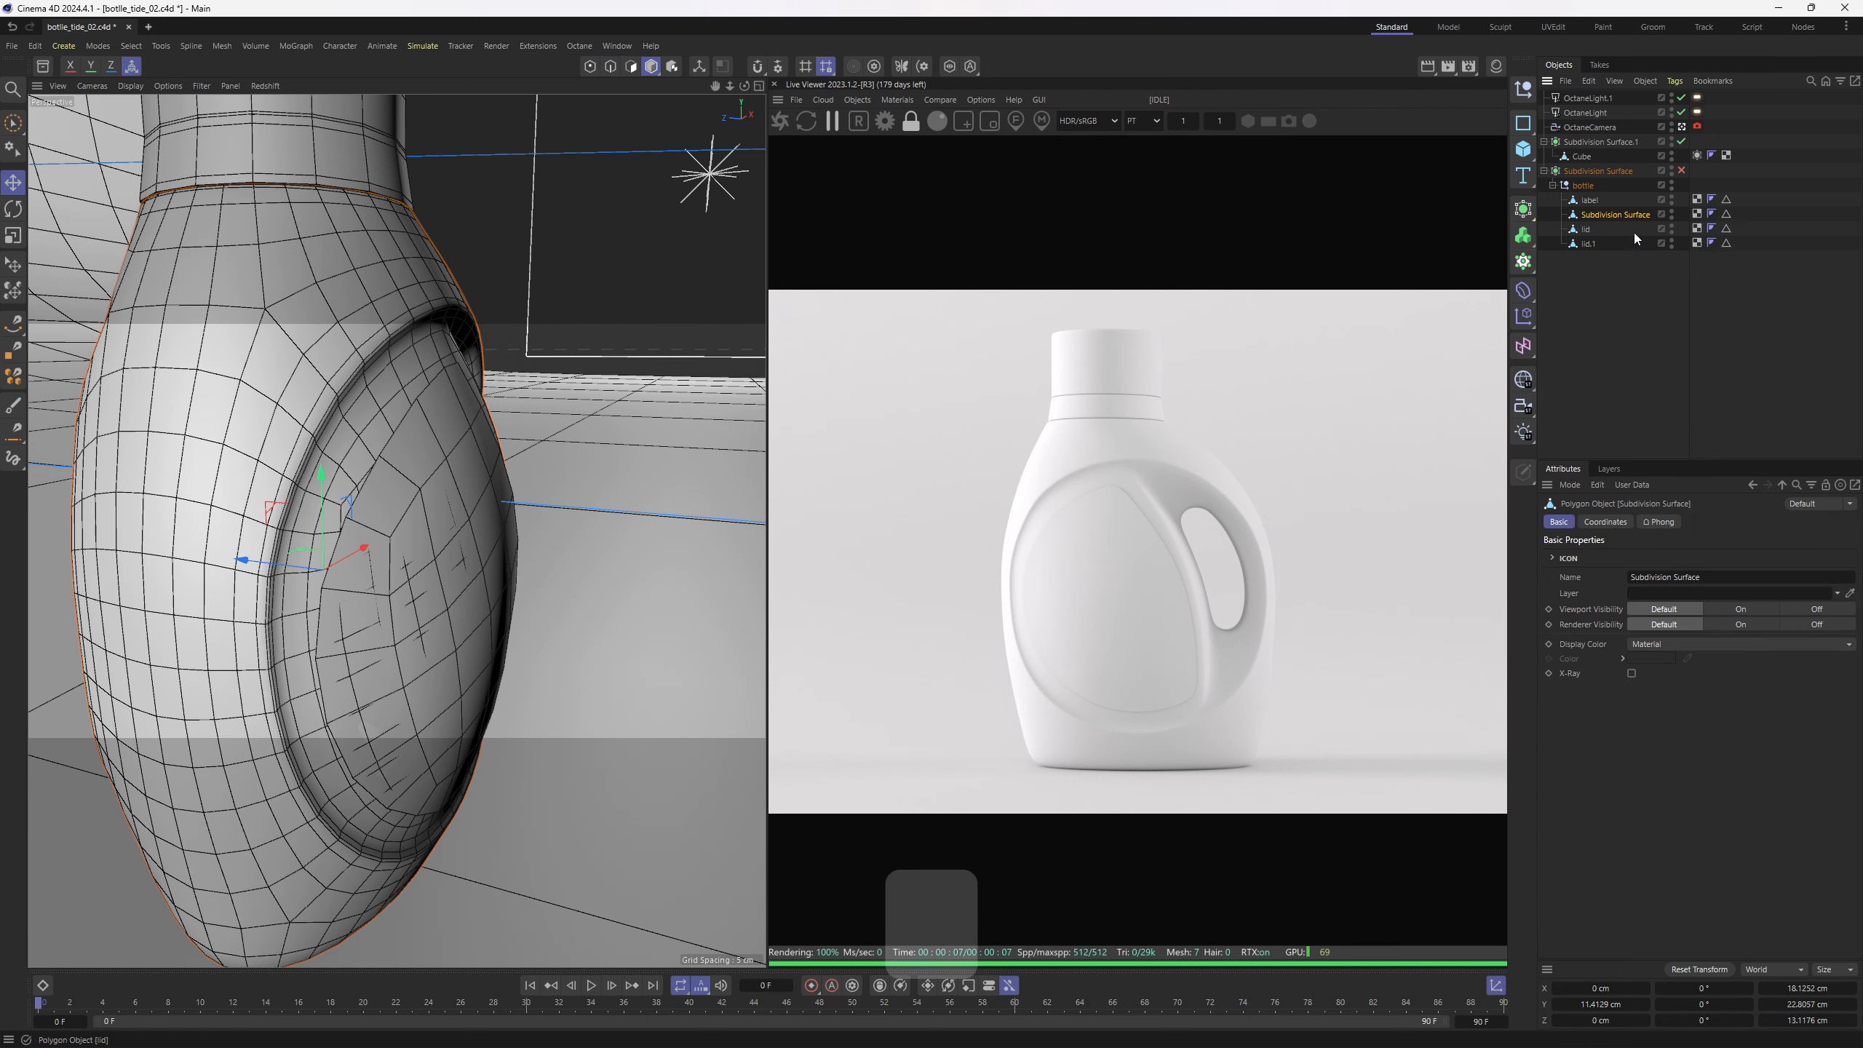
# Rename the converted bottle mesh as bottle
pyautogui.doubleClick(1617, 214)
pyautogui.write('bottle')
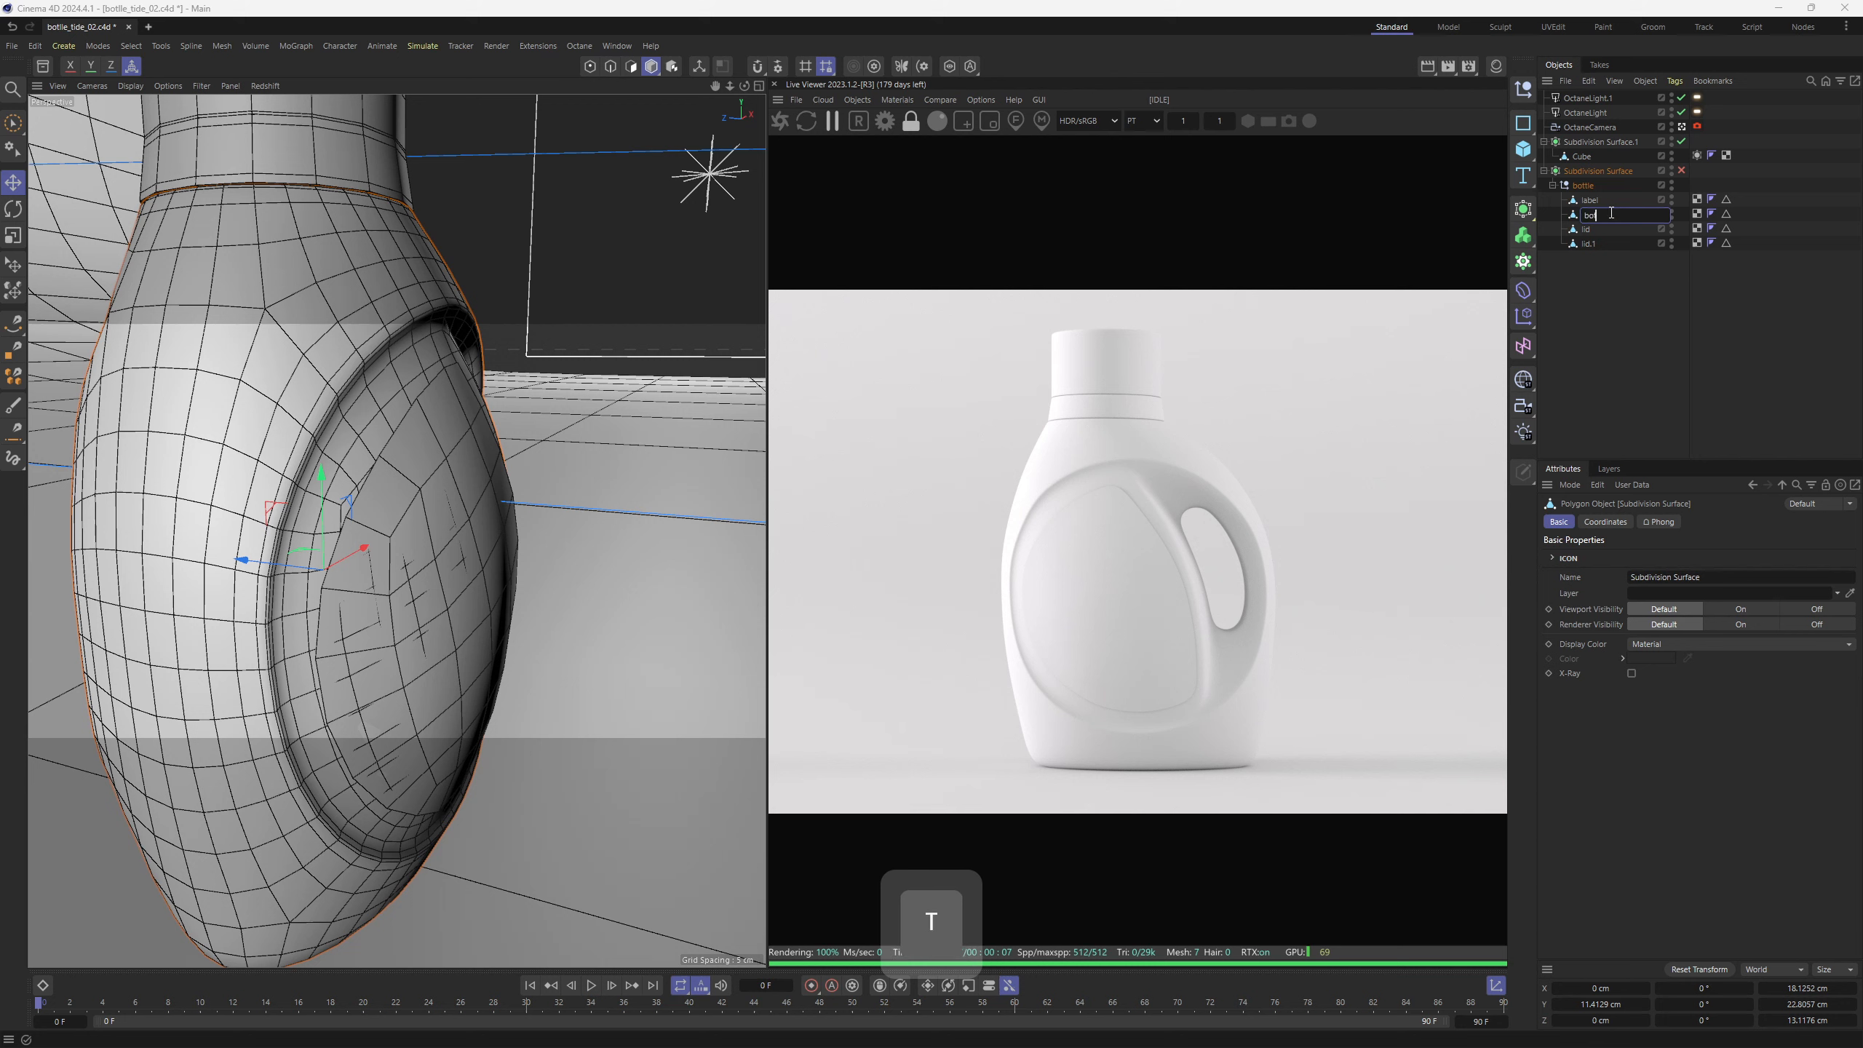
pyautogui.press('Return')
# Apply a Subdivision Surface with viewport subdivision 1 to the label mesh and make it editable
pyautogui.click(1588, 206)
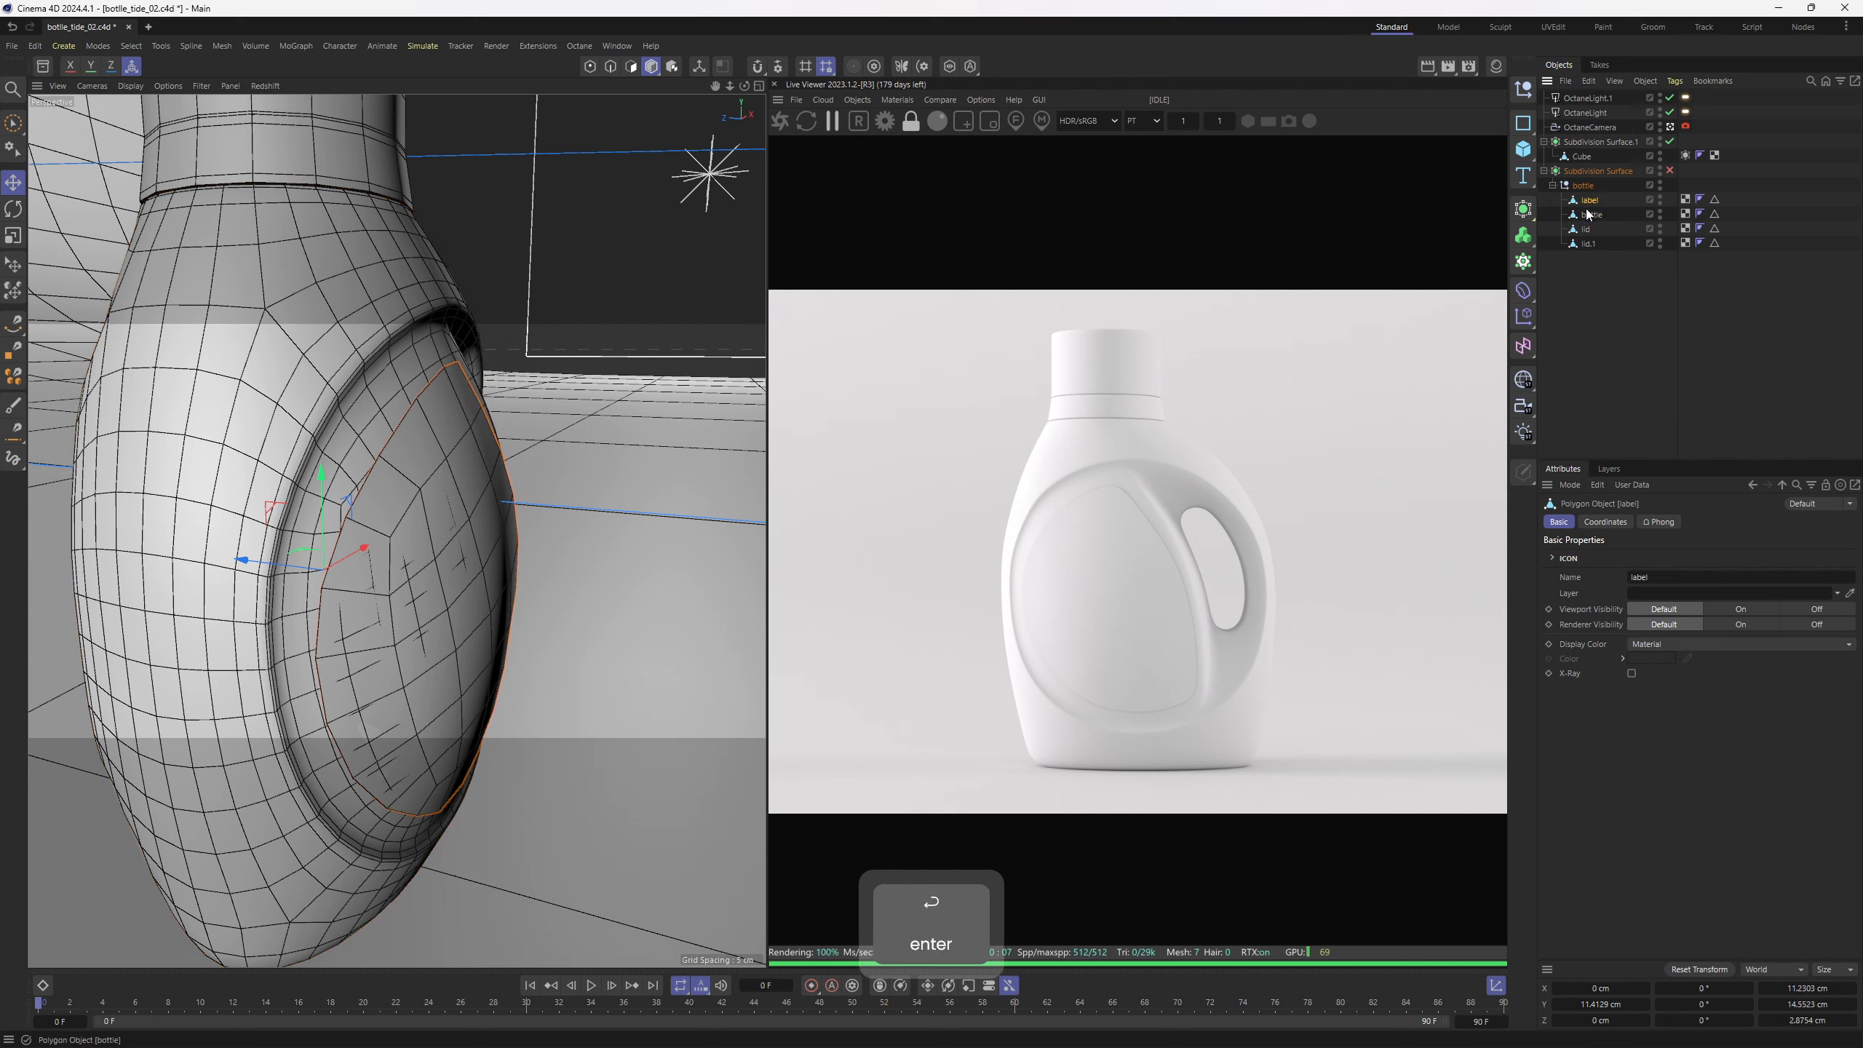
pyautogui.hotkey('alt', 's')
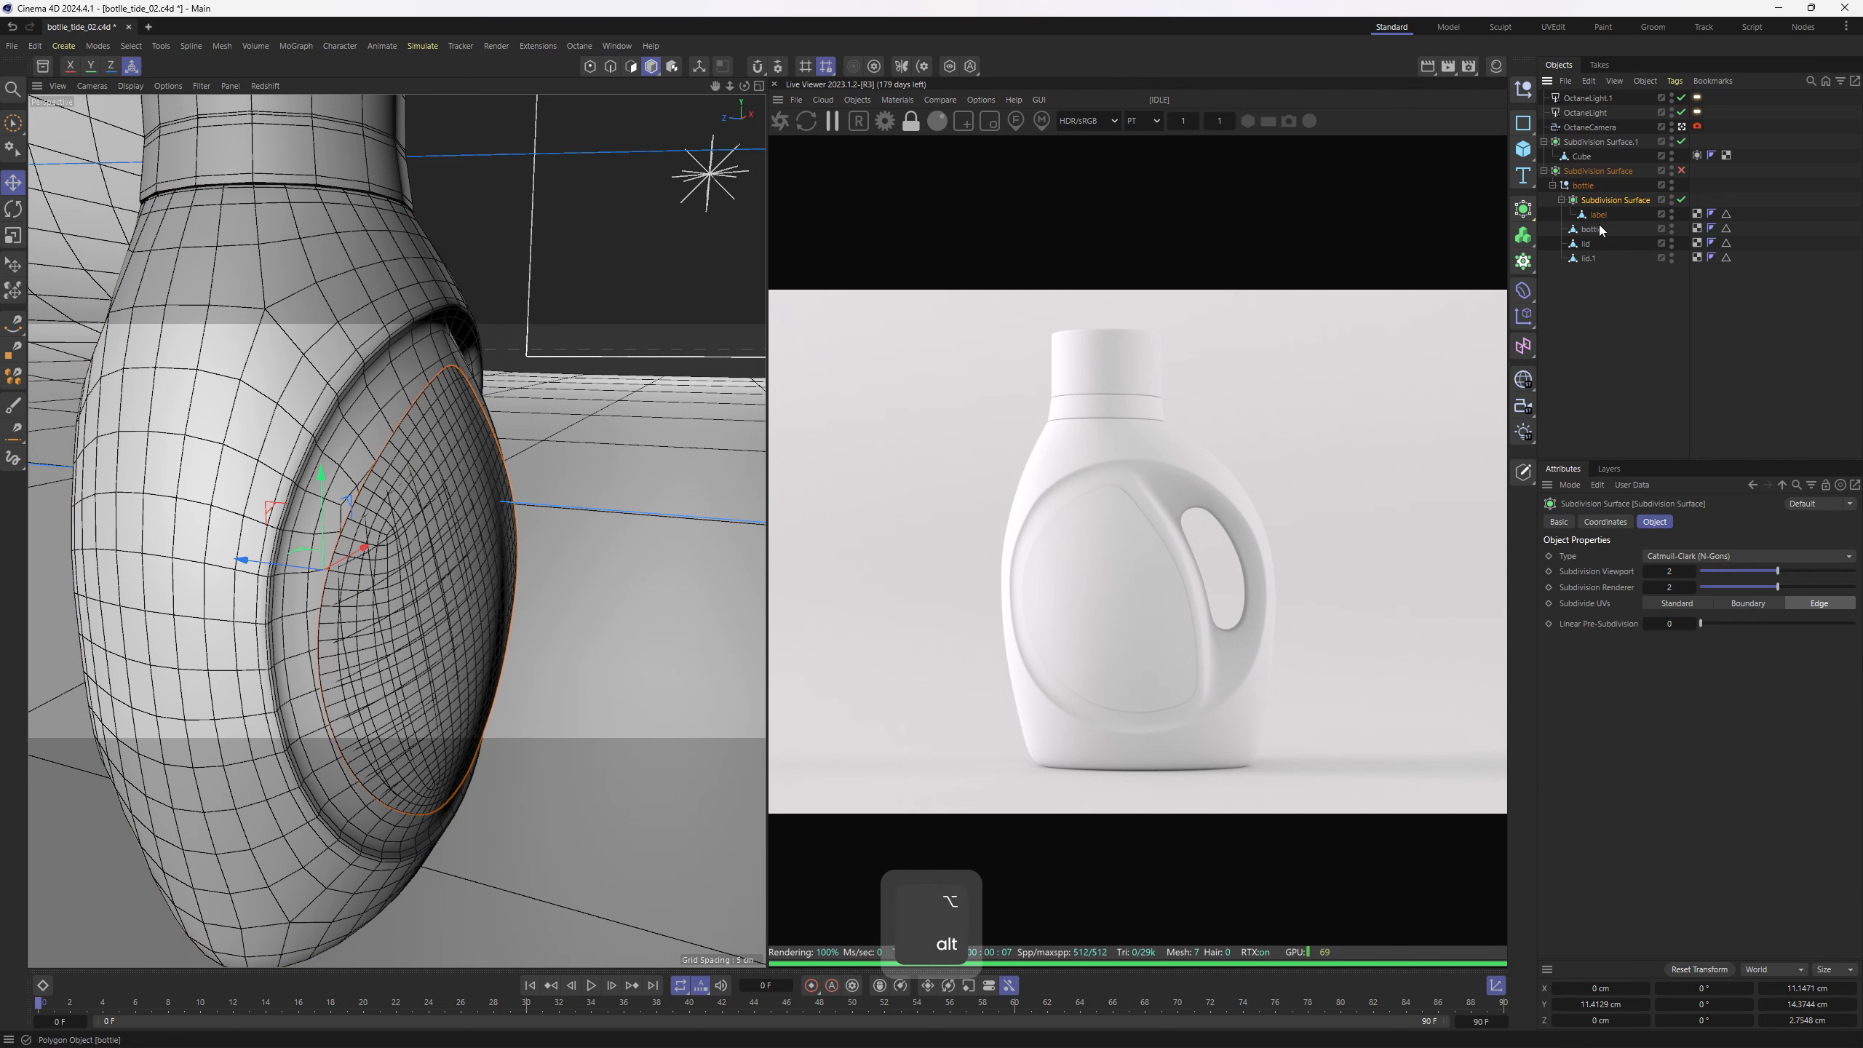
pyautogui.click(1598, 215)
pyautogui.click(1613, 201)
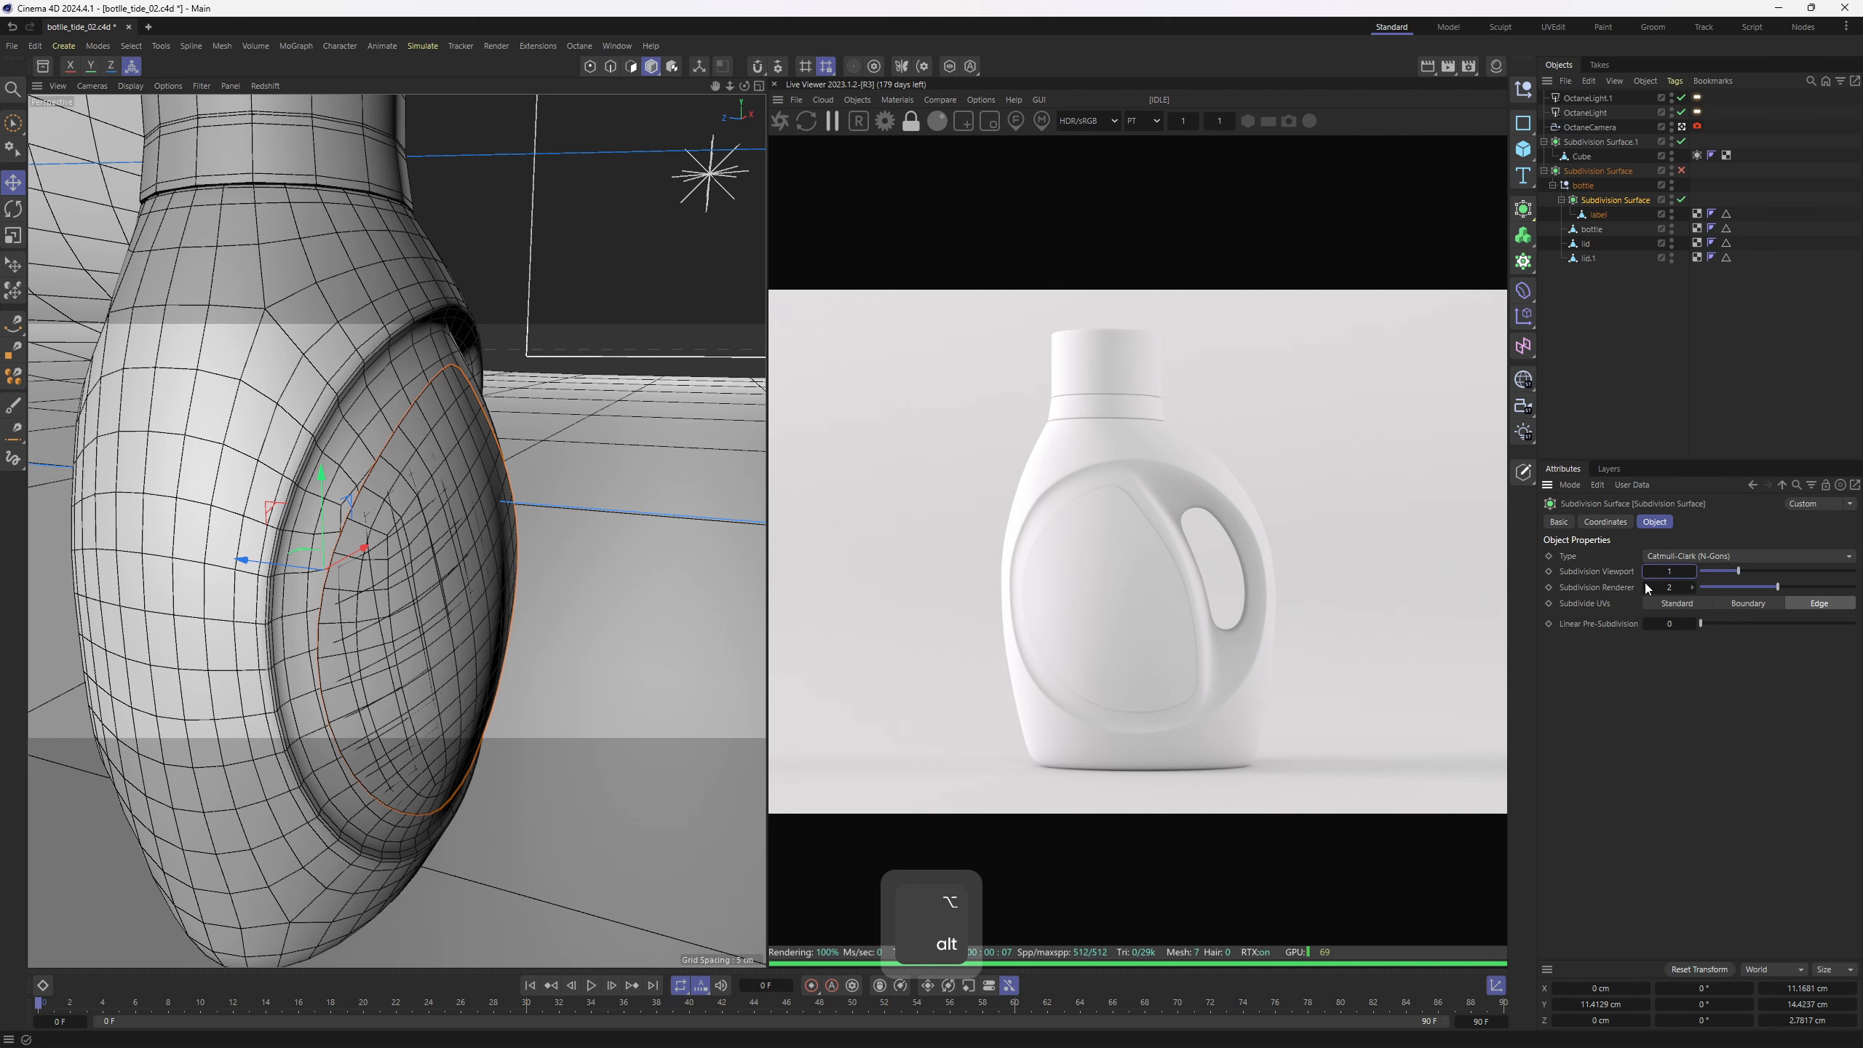
pyautogui.press('c')
# Rename the converted label mesh as label
pyautogui.doubleClick(1606, 201)
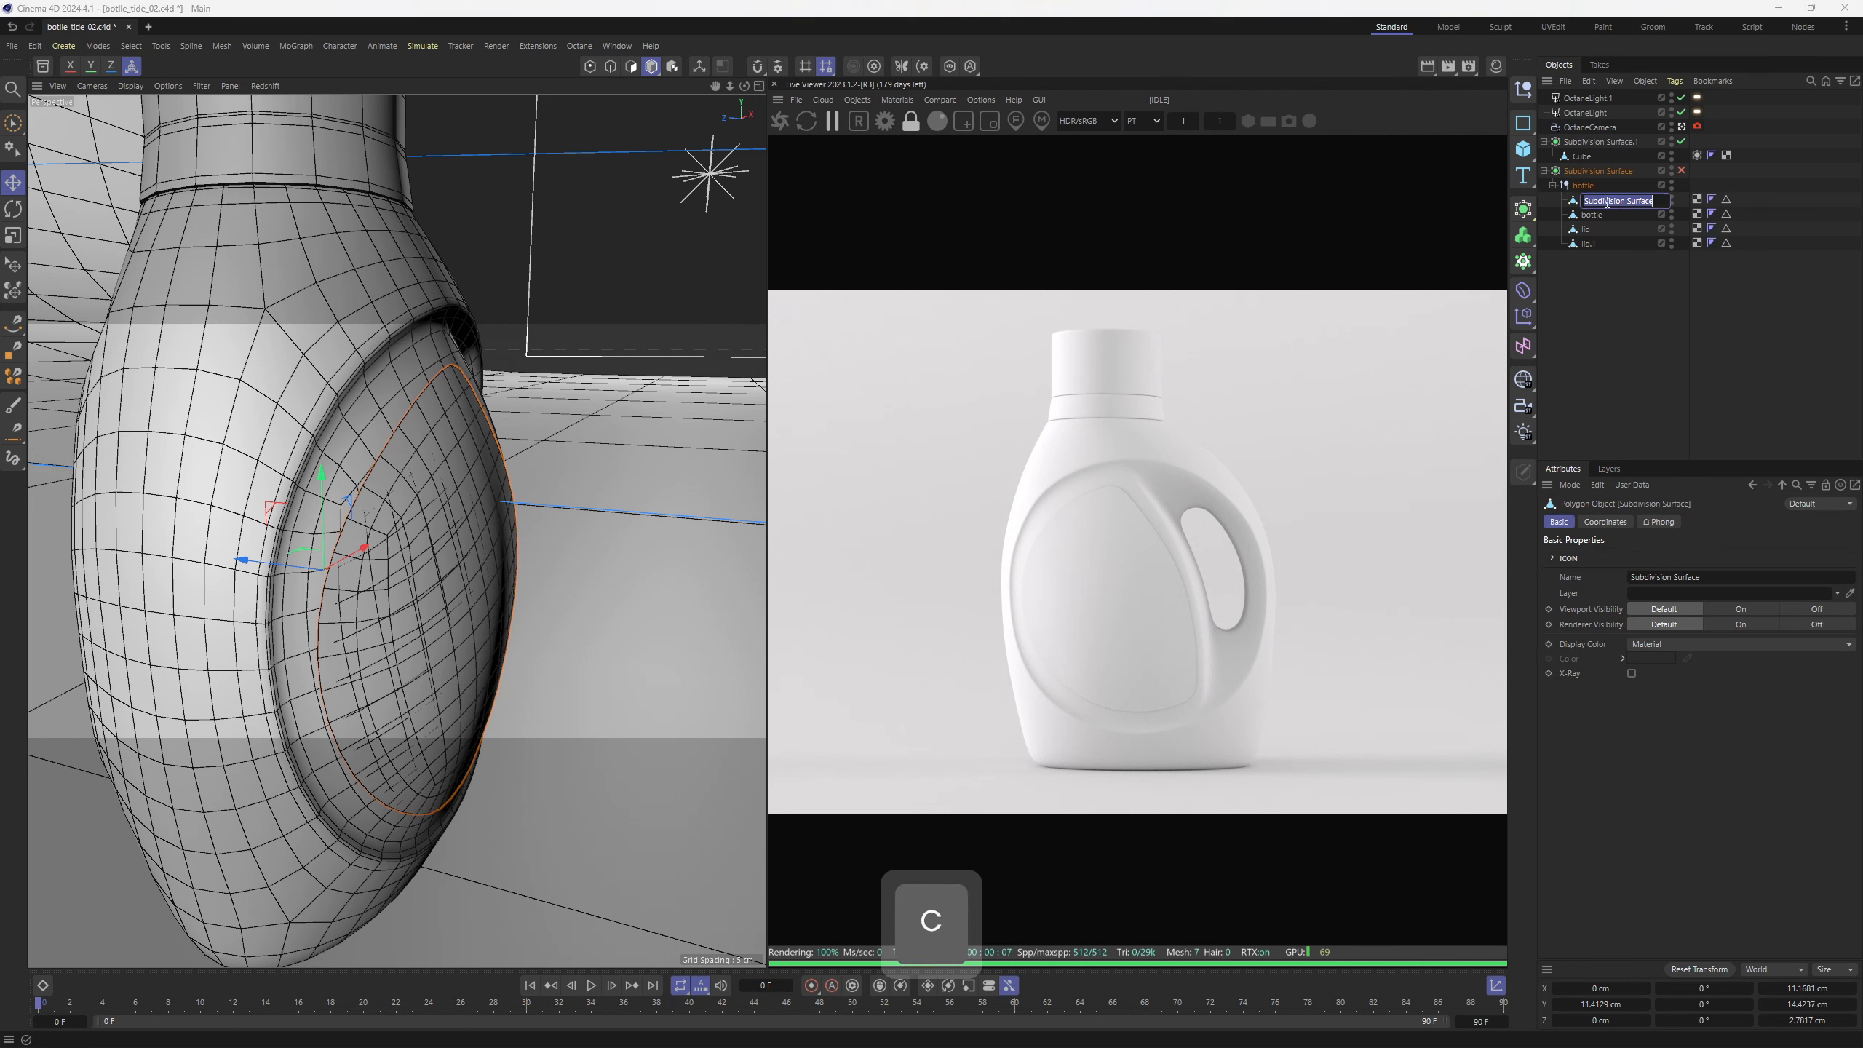
pyautogui.write('label')
pyautogui.press('Return')
pyautogui.press('4')
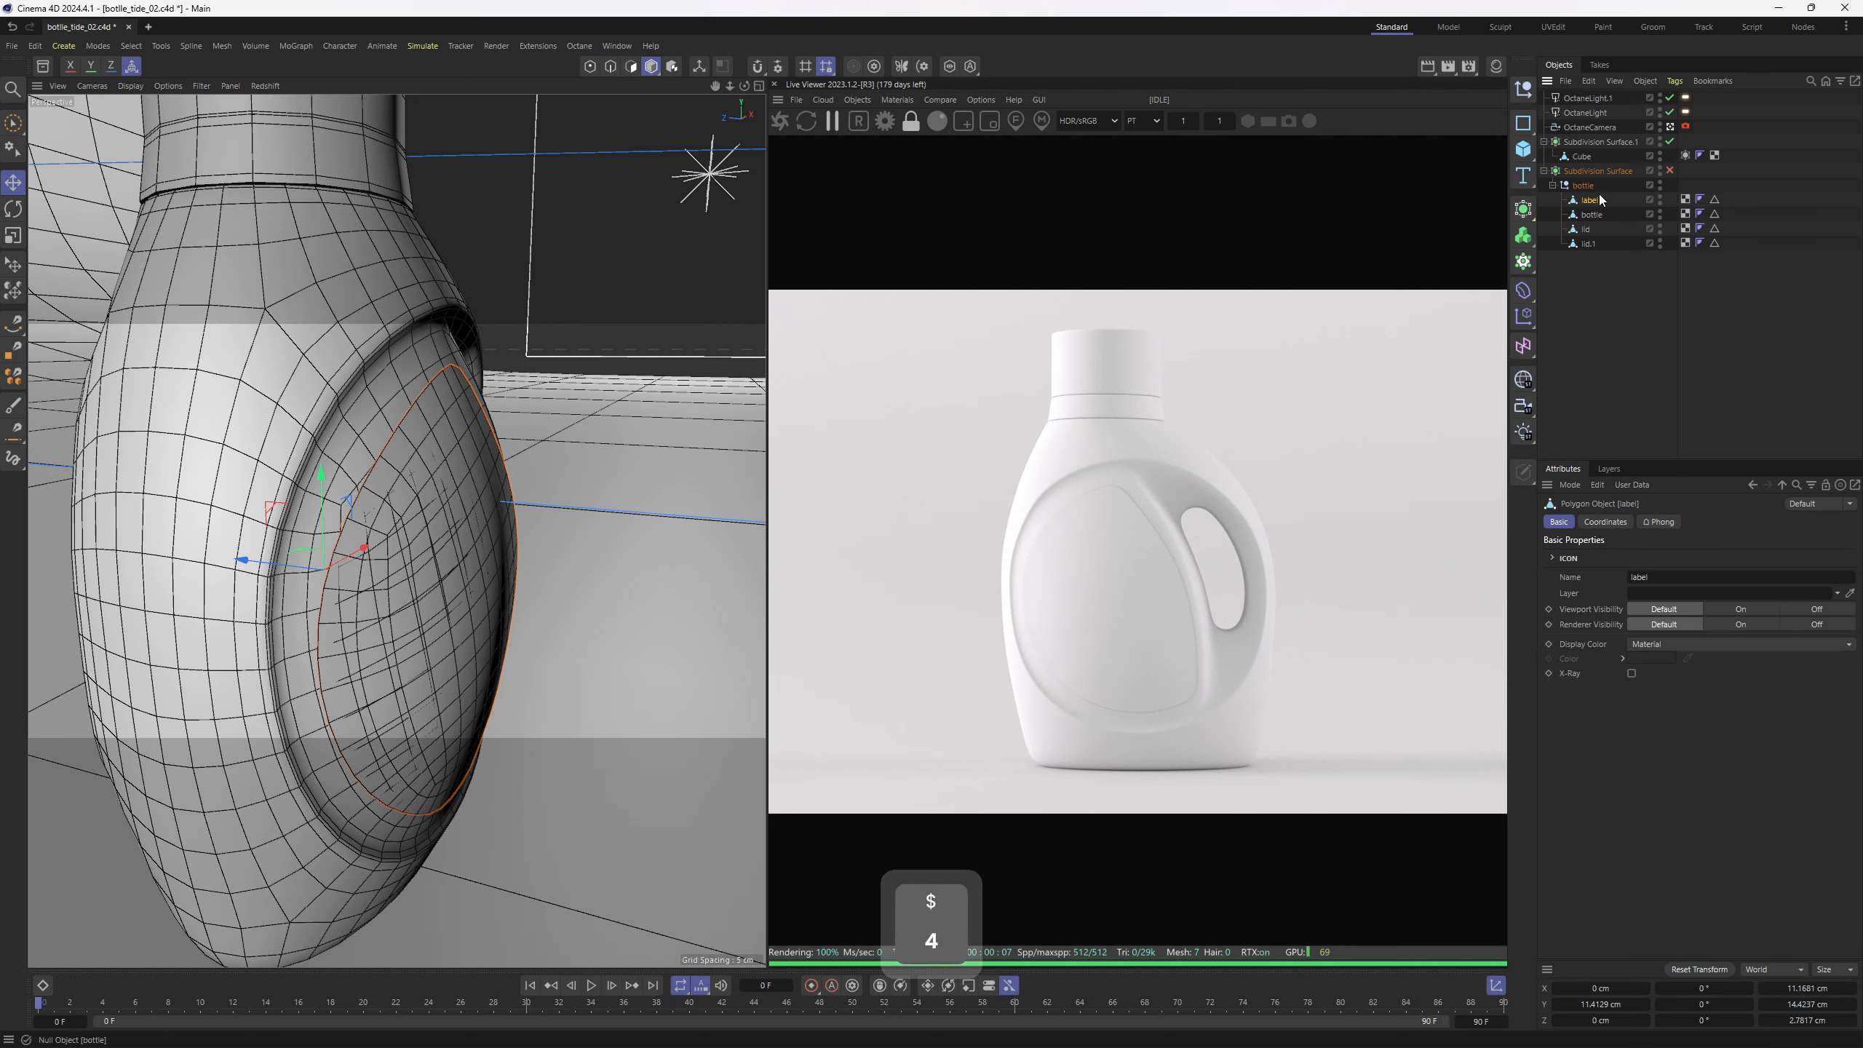
# Add a Shrink Wrap deformer under the label object and set the bottle mesh as its target object
pyautogui.click(1523, 290)
pyautogui.keyDown('shift'); pyautogui.click(1690, 524); pyautogui.keyUp('shift')
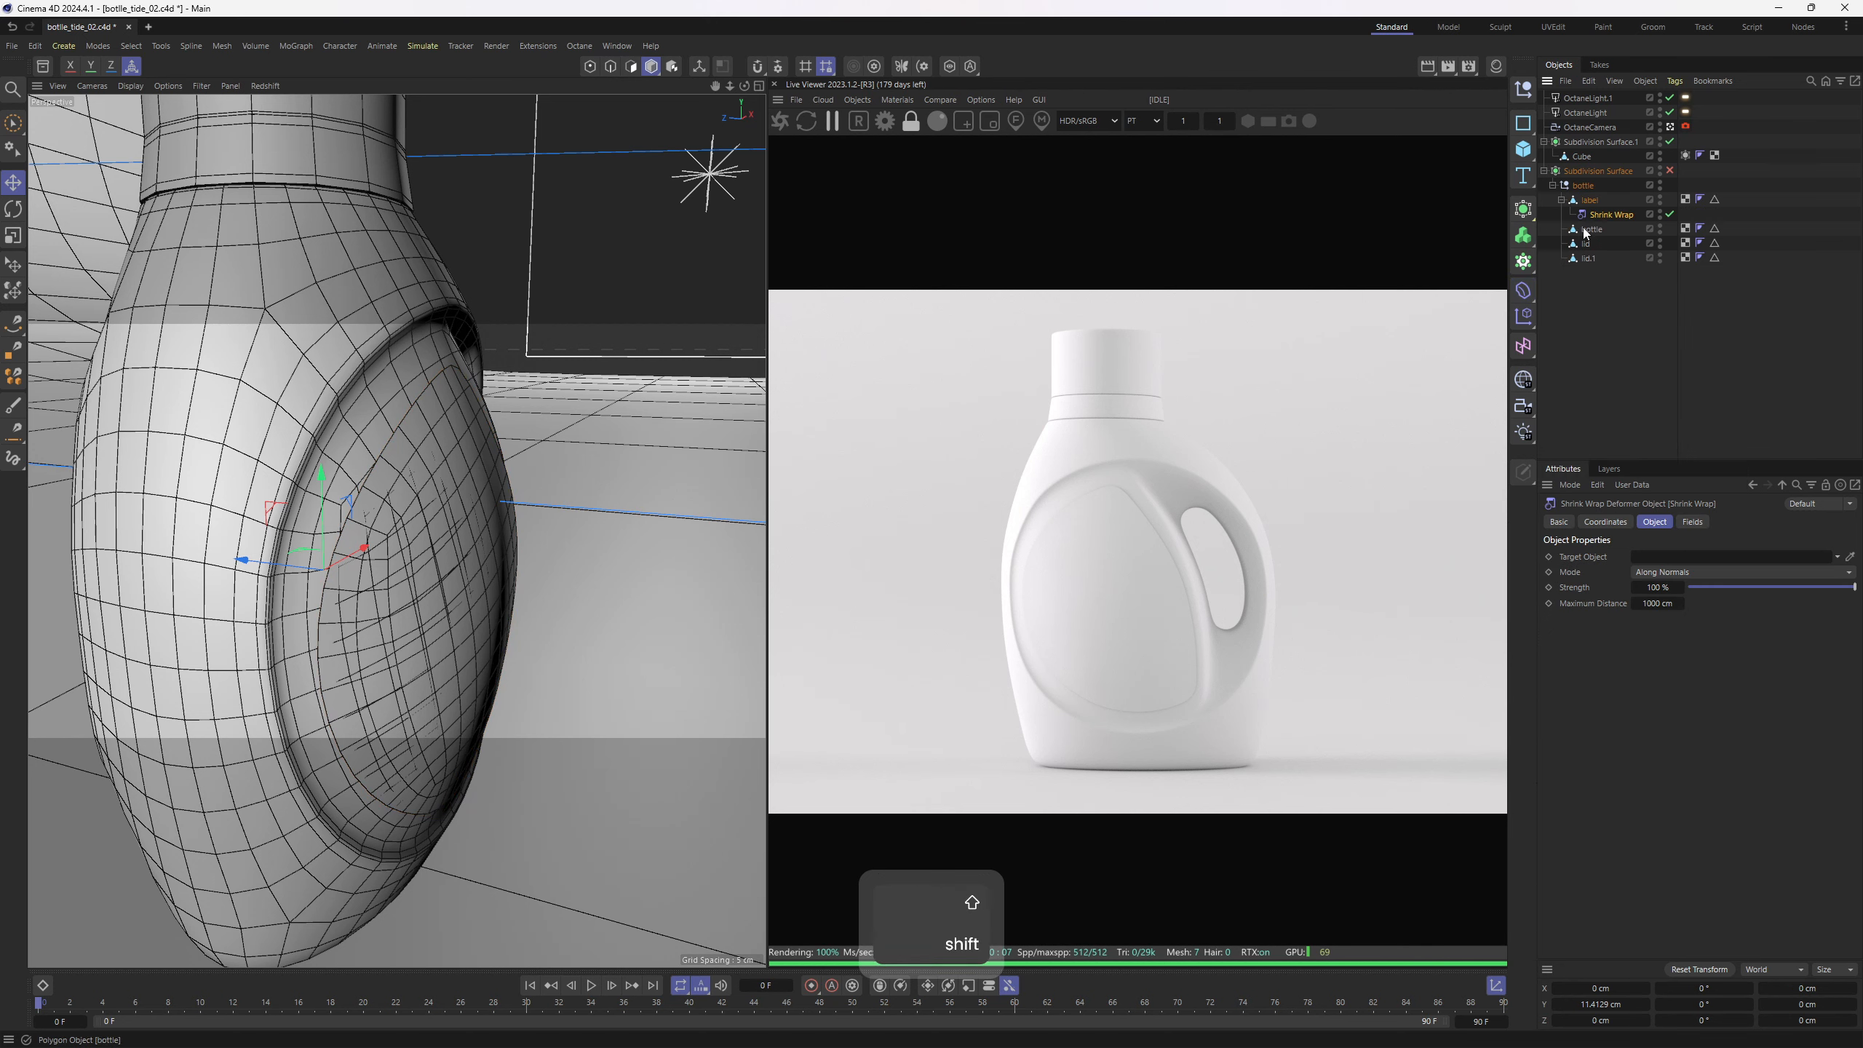
pyautogui.moveTo(1592, 233); pyautogui.dragTo(1687, 558)
pyautogui.click(586, 411)
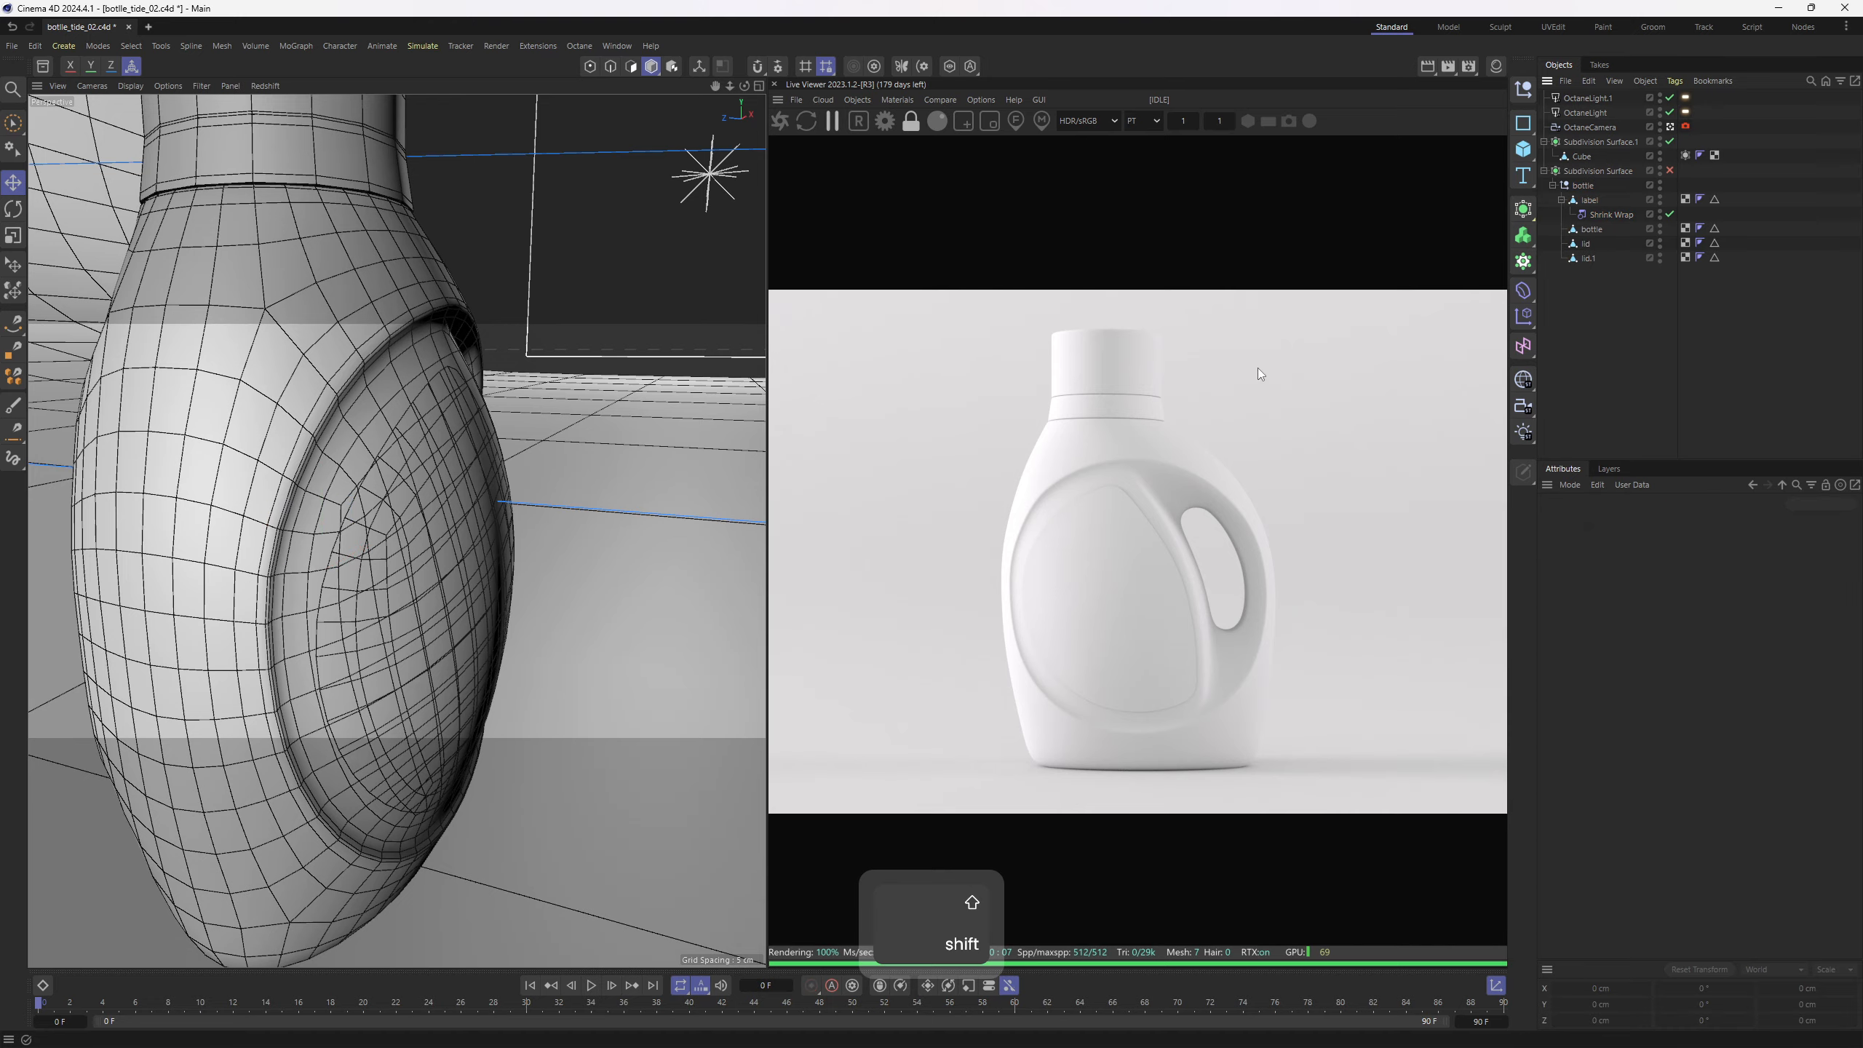
pyautogui.keyDown('alt'); pyautogui.moveTo(477, 441); pyautogui.dragTo(440, 514); pyautogui.keyUp('alt')
# Bake the Shrink Wrap deformation into the label so it becomes a single polygon object
pyautogui.click(1589, 199)
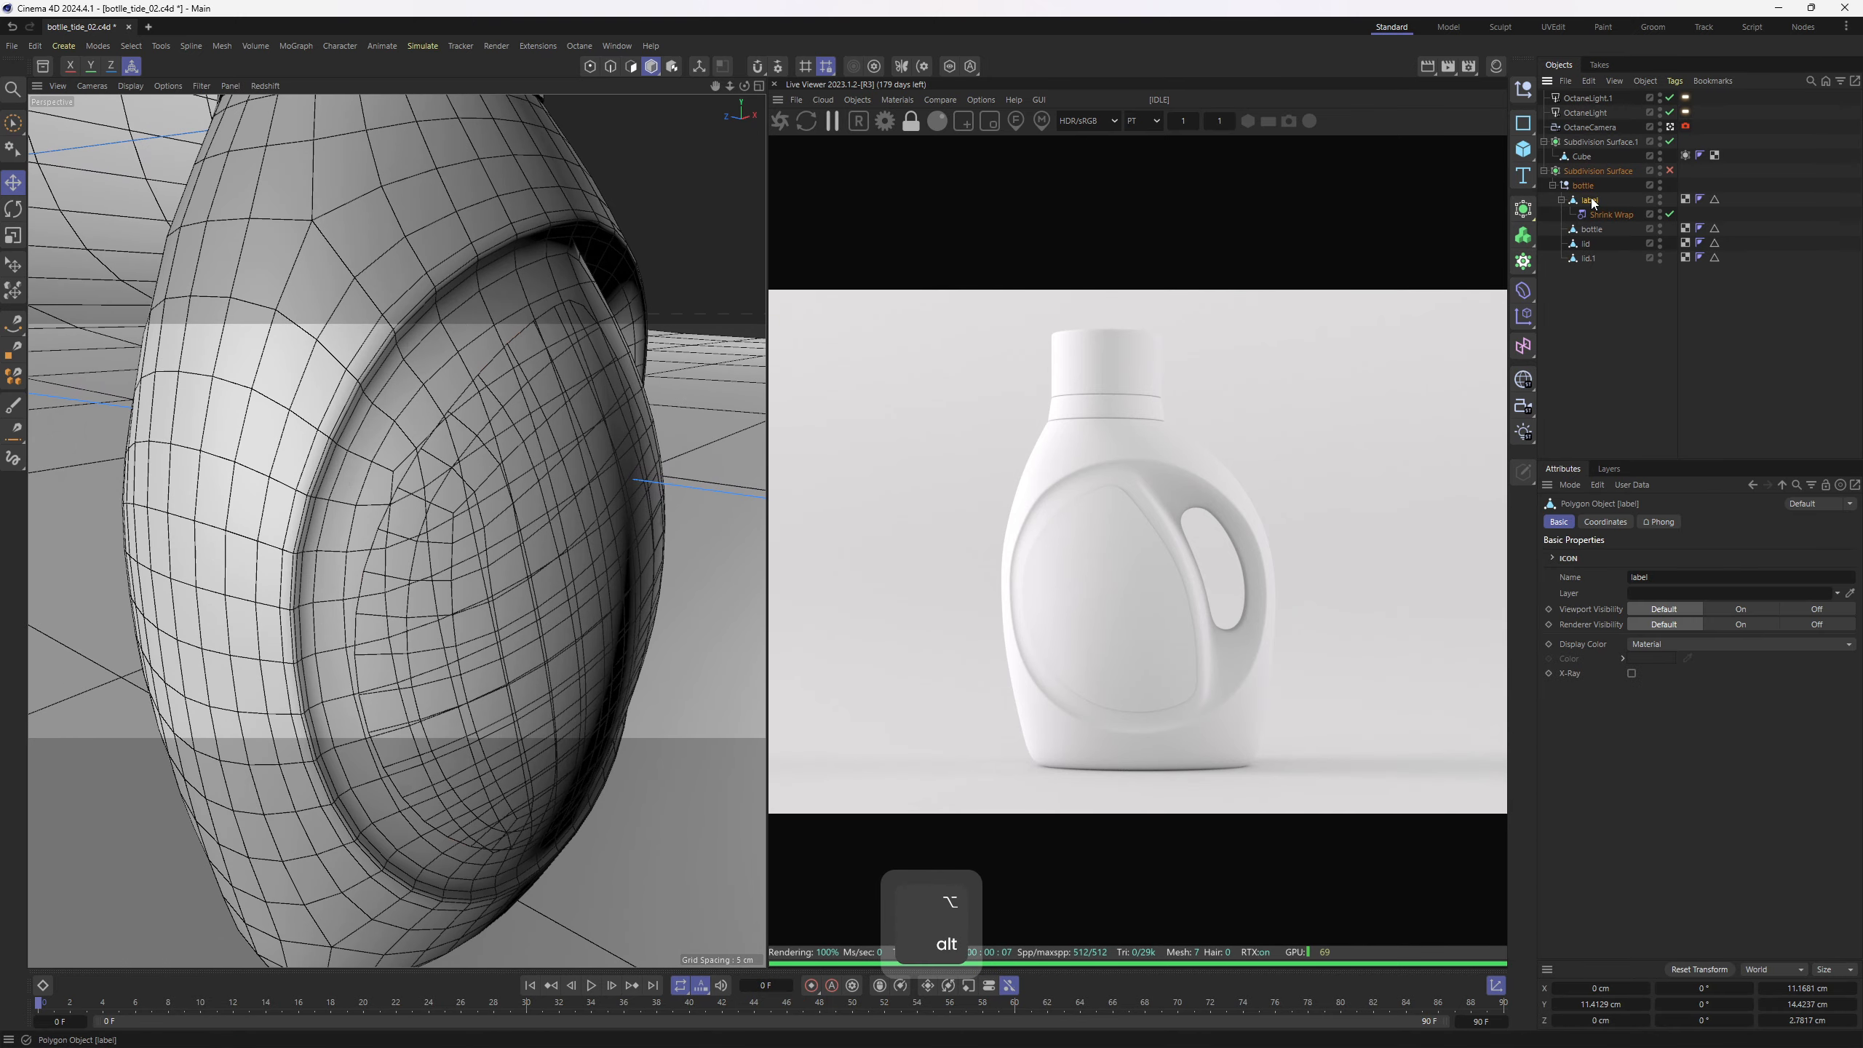
pyautogui.rightClick(1592, 200)
pyautogui.click(1661, 609)
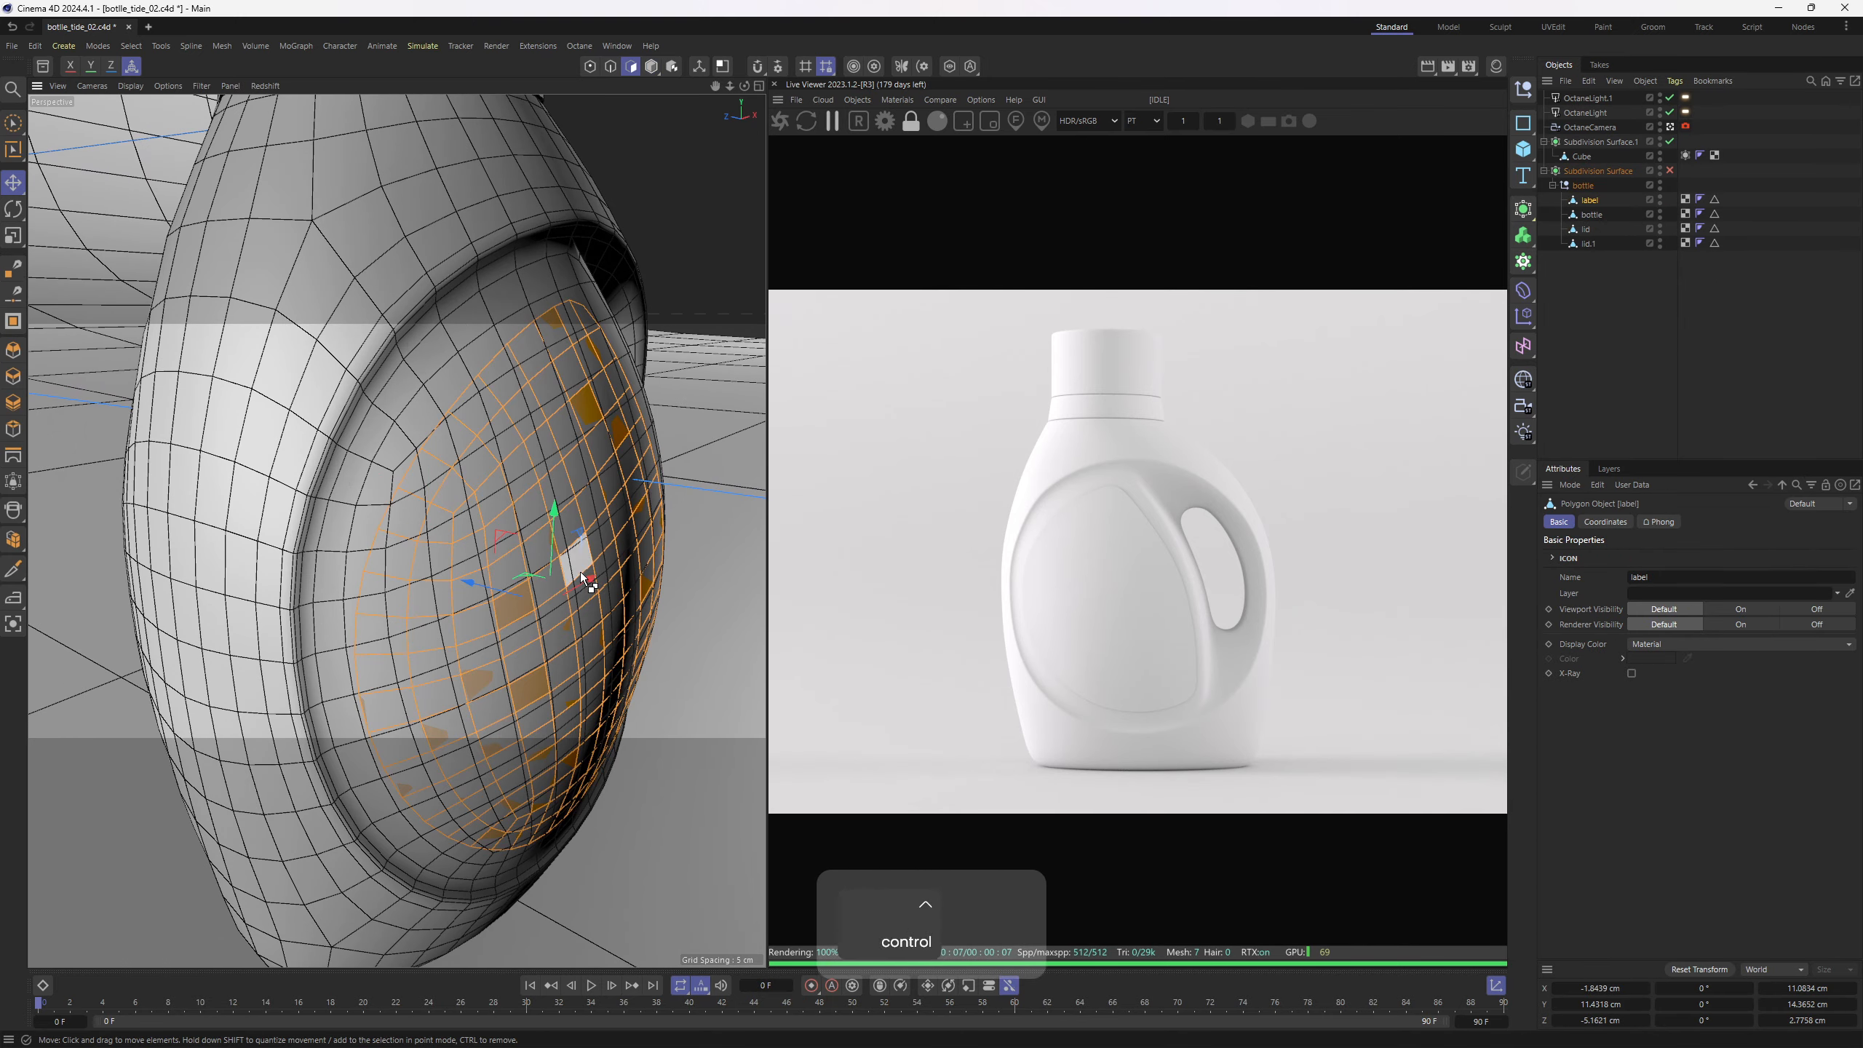
# Select all the label's polygons and move them slightly outward along their normals, by about 0.03 cm
pyautogui.hotkey('ctrl', 'a')
pyautogui.press('m')
pyautogui.press('z')
pyautogui.keyDown('alt'); pyautogui.moveTo(641, 593); pyautogui.dragTo(675, 132); pyautogui.keyUp('alt')
pyautogui.moveTo(591, 664); pyautogui.dragTo(598, 663)
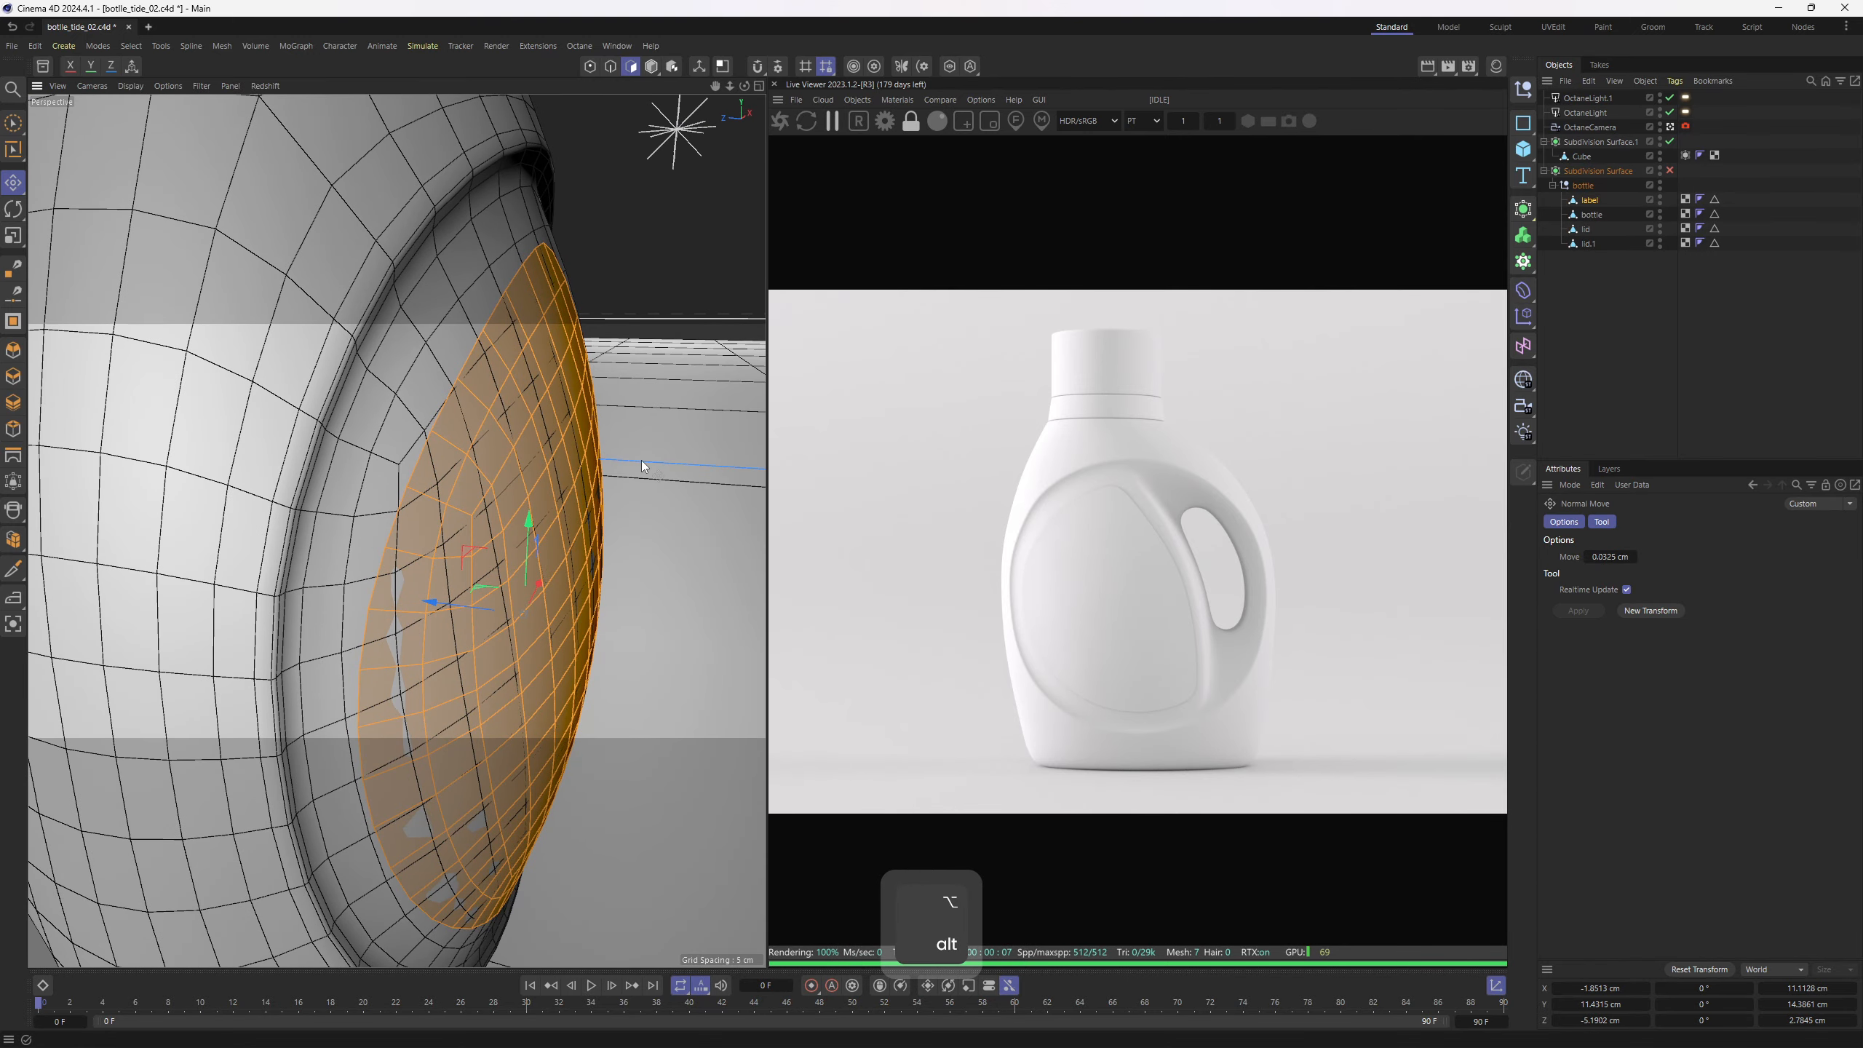
# Turn the Subdivision Surface around the bottle group back on and display the viewport in Gouraud shading without lines
pyautogui.press('q')
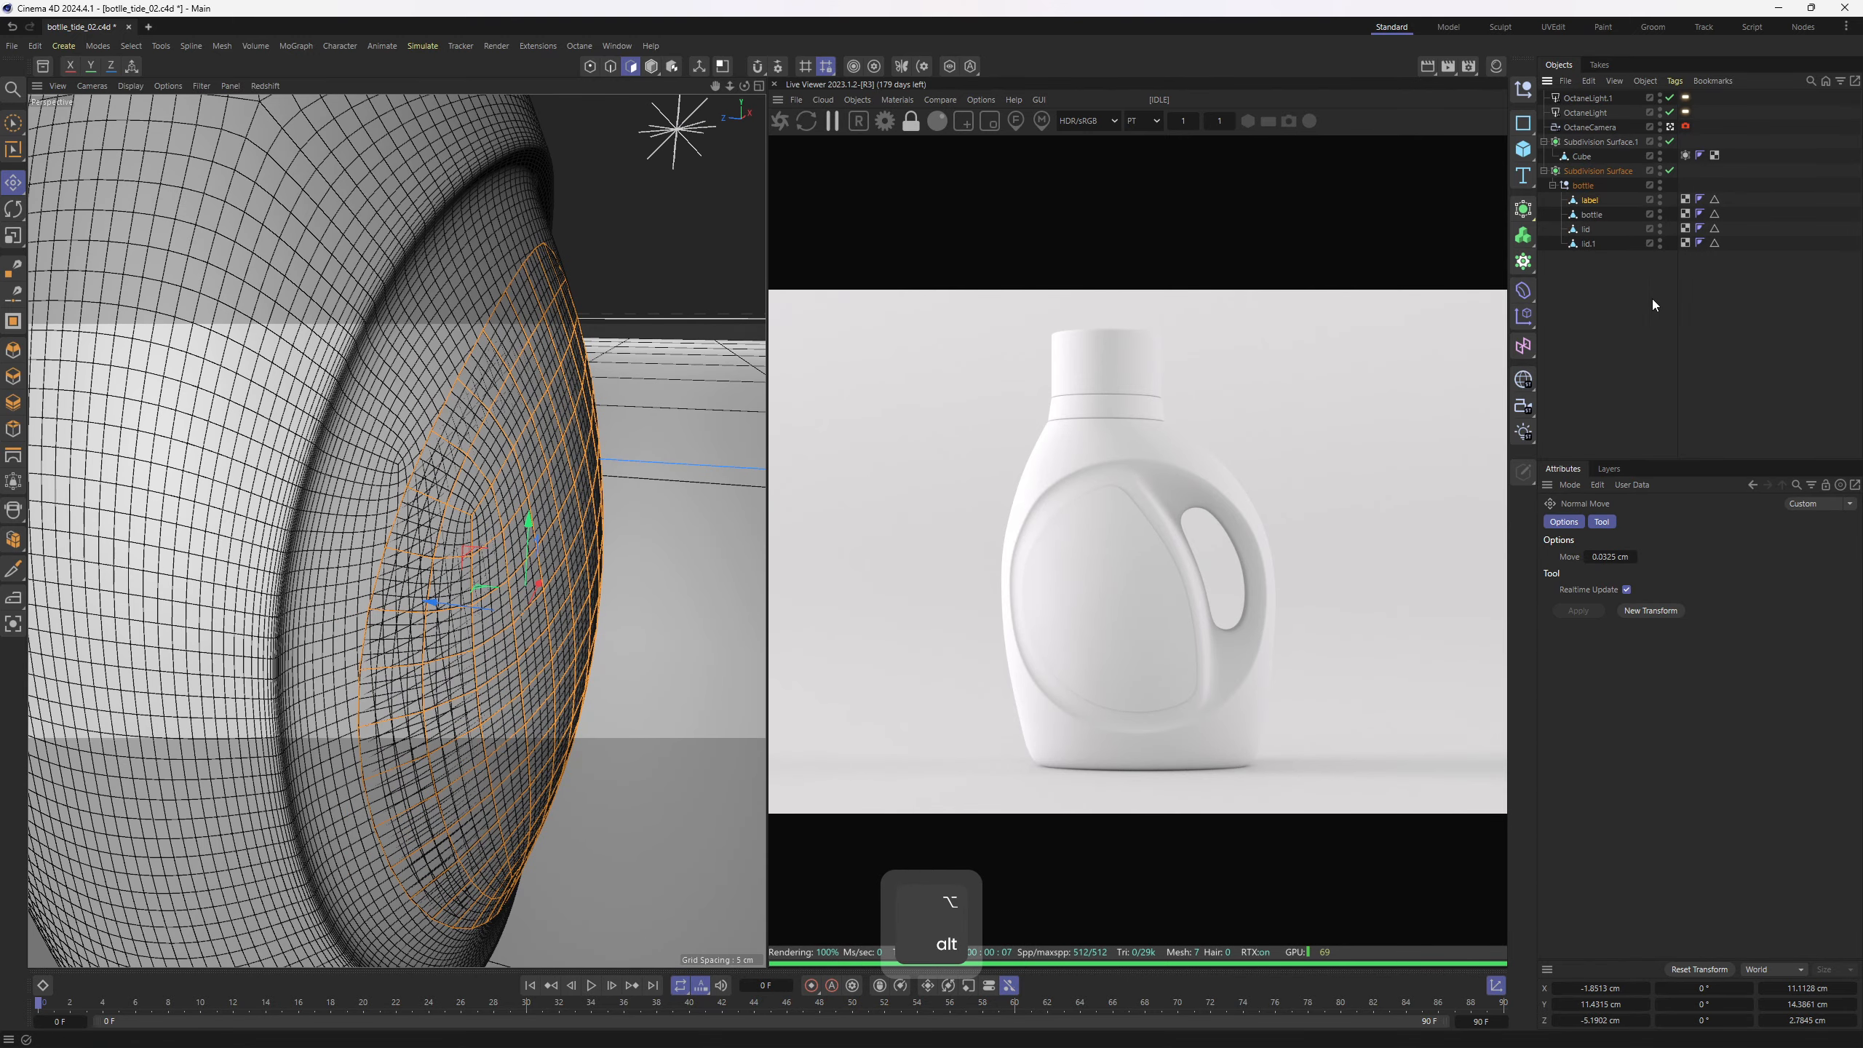
pyautogui.press('n')
pyautogui.press('a')
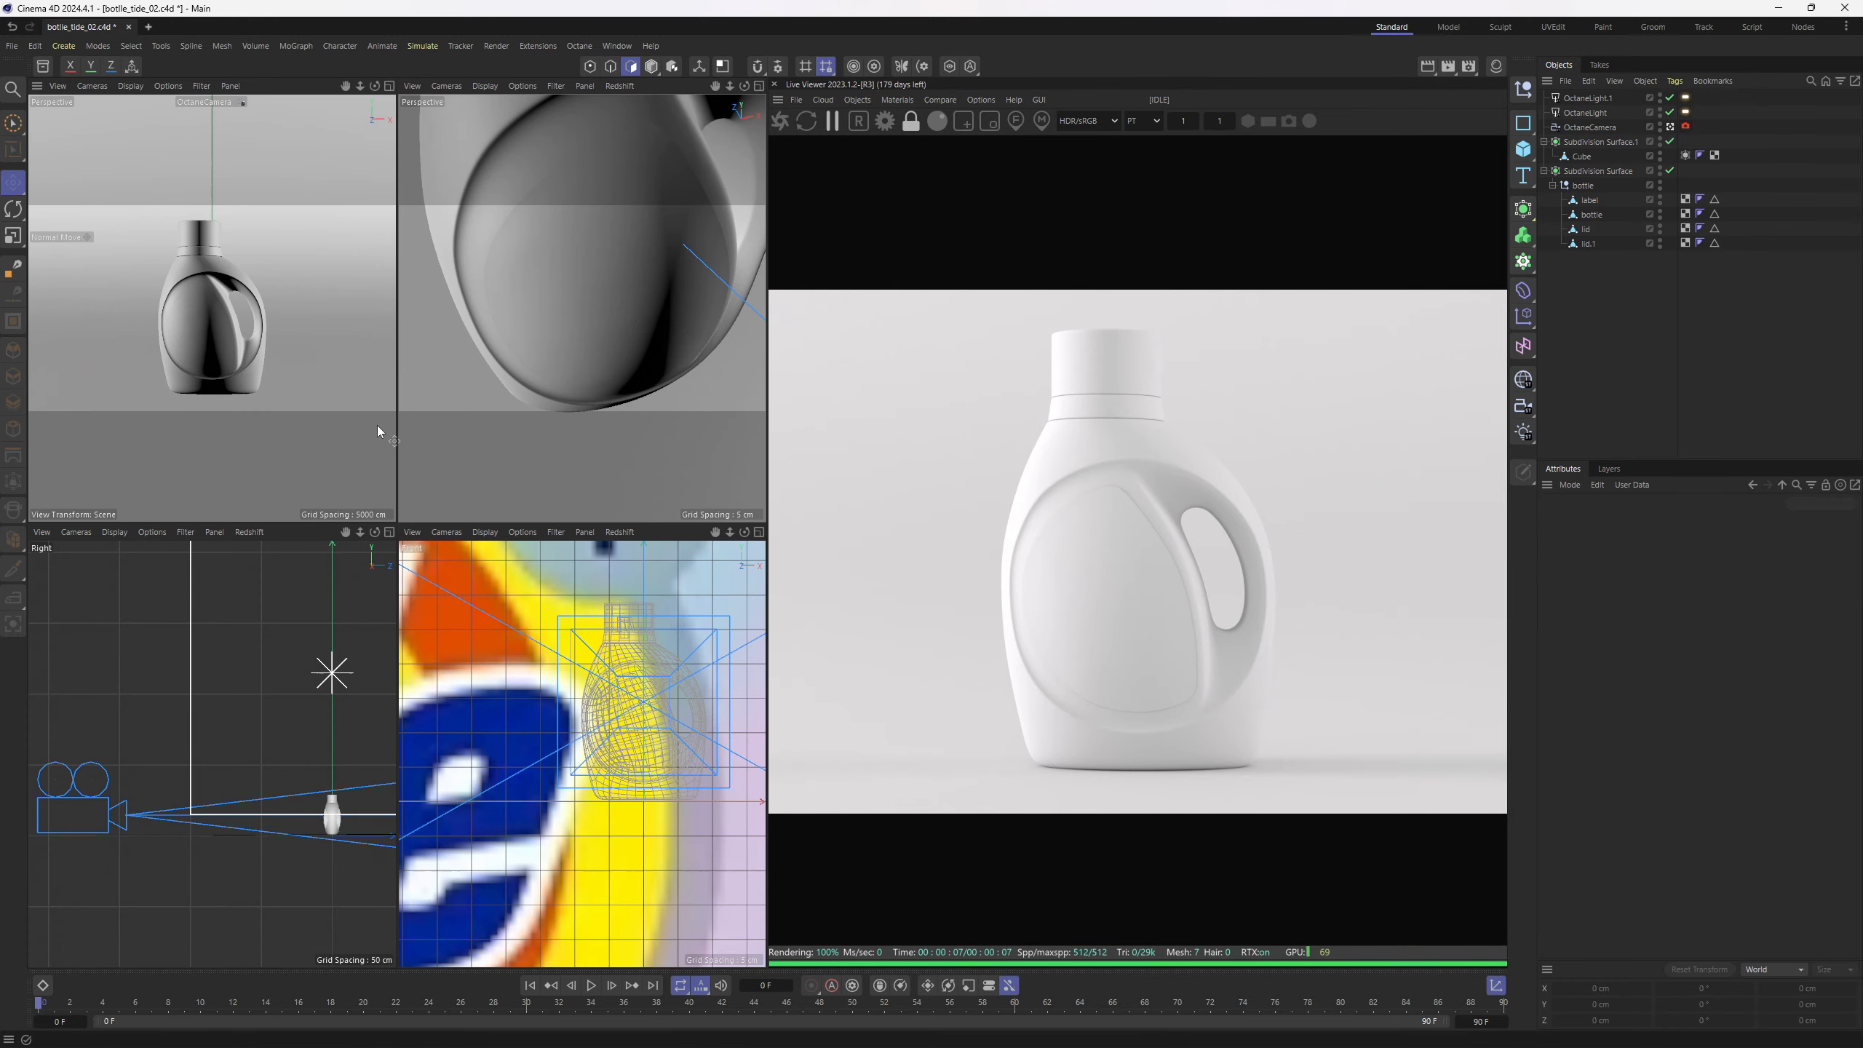
# Refresh the Octane render of the updated bottle and check the label's fit in the perspective view
pyautogui.middleClick(687, 100)
pyautogui.click(805, 121)
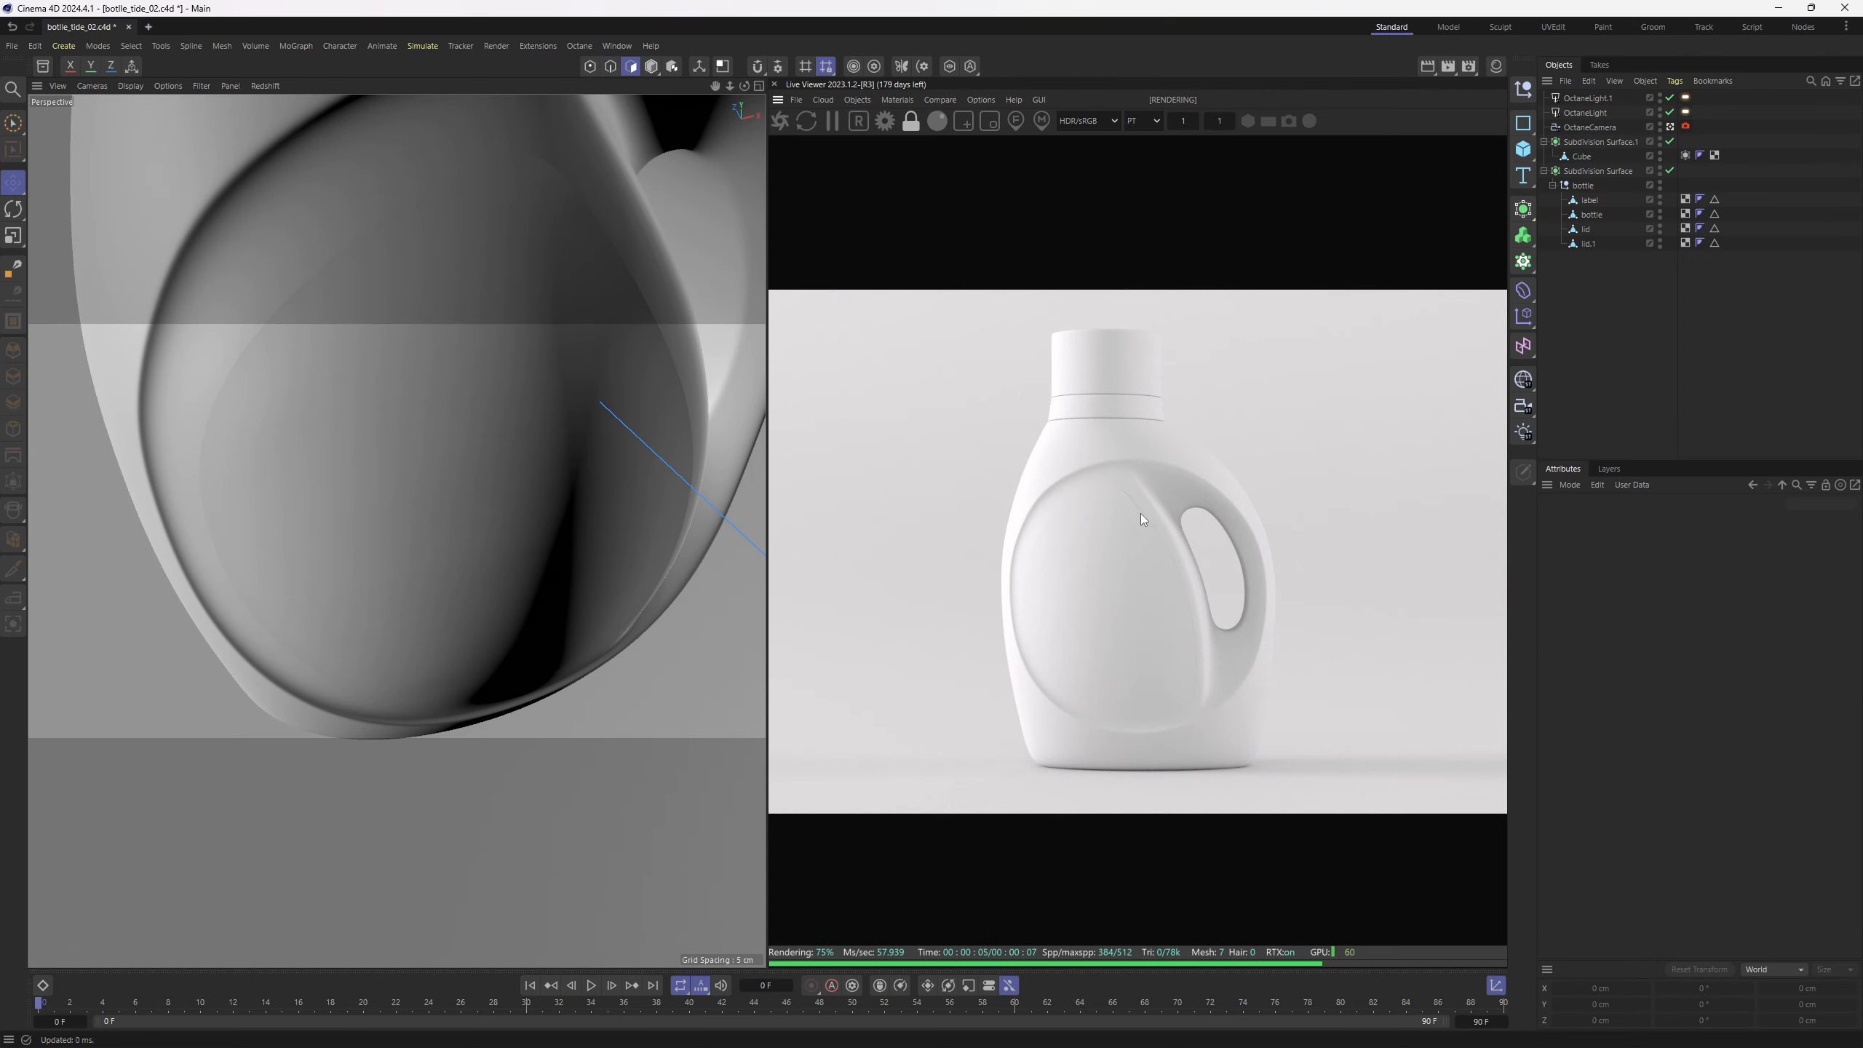
pyautogui.keyDown('alt'); pyautogui.moveTo(616, 469); pyautogui.dragTo(528, 471, button='right'); pyautogui.keyUp('alt')
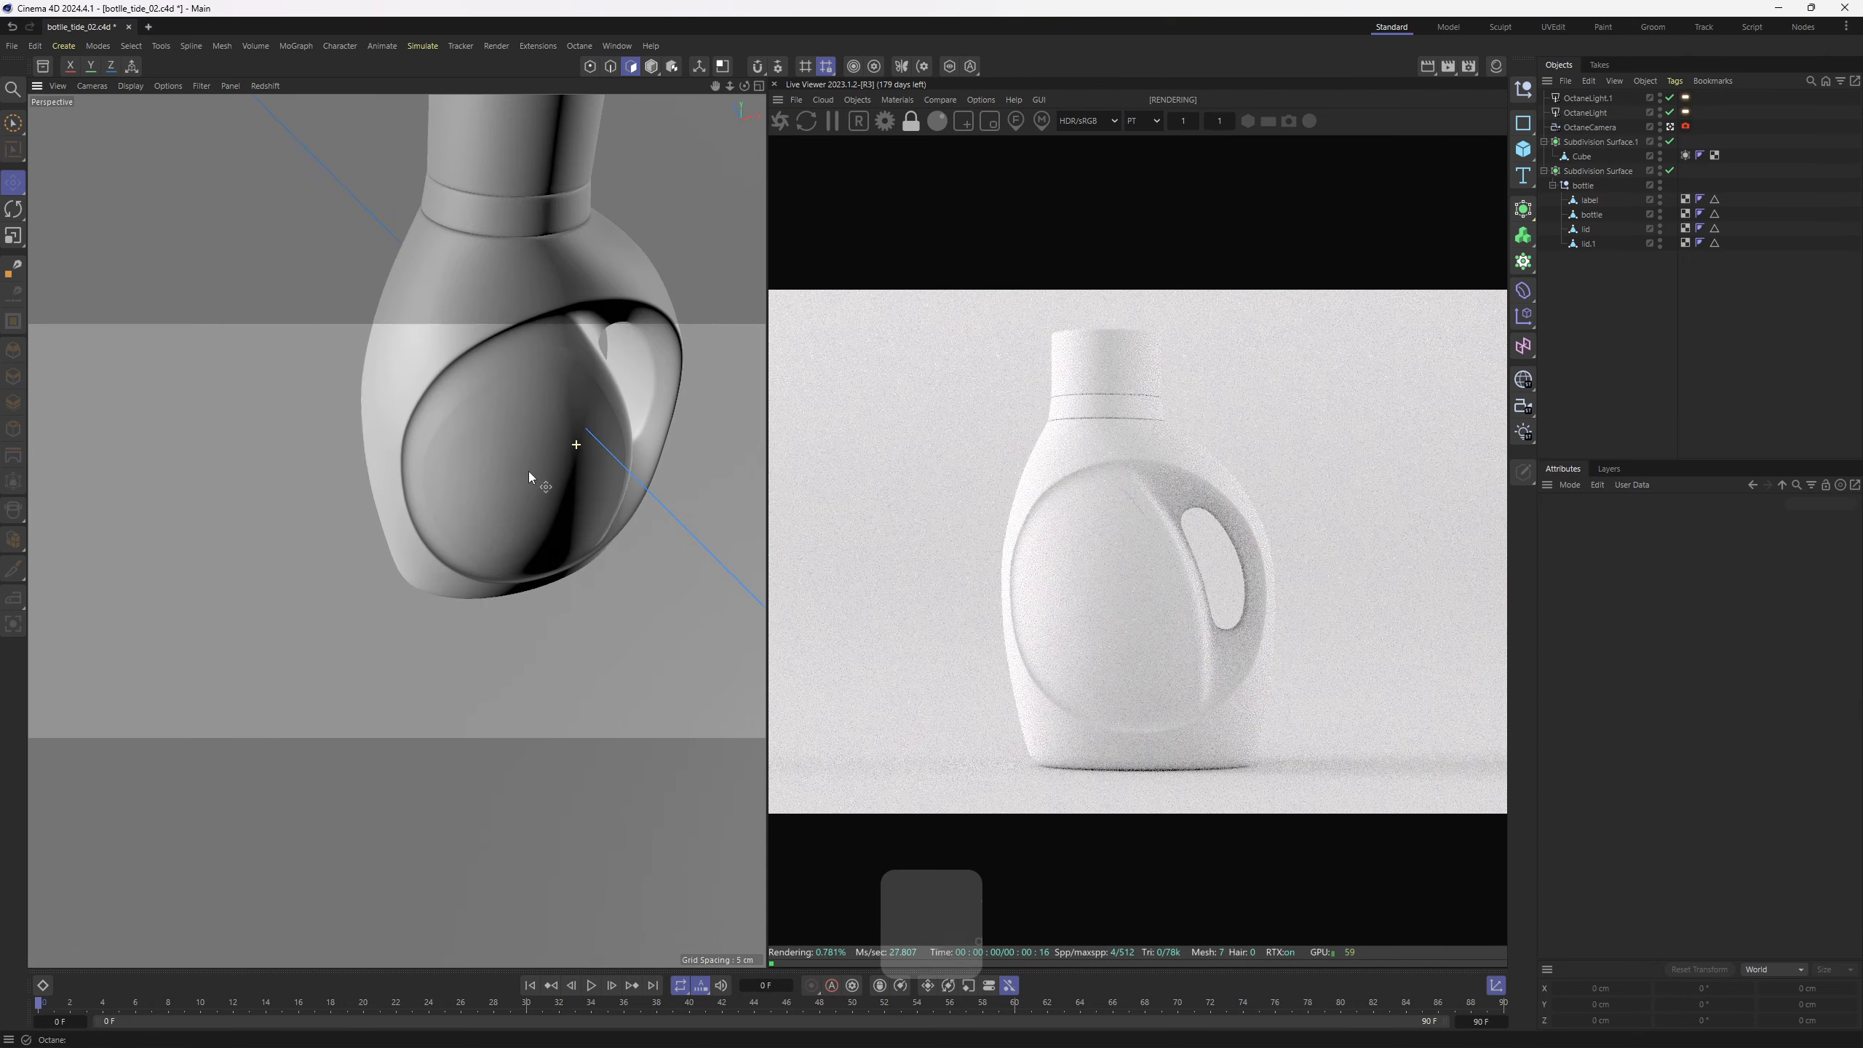
pyautogui.keyDown('alt'); pyautogui.moveTo(529, 472); pyautogui.dragTo(470, 458); pyautogui.keyUp('alt')
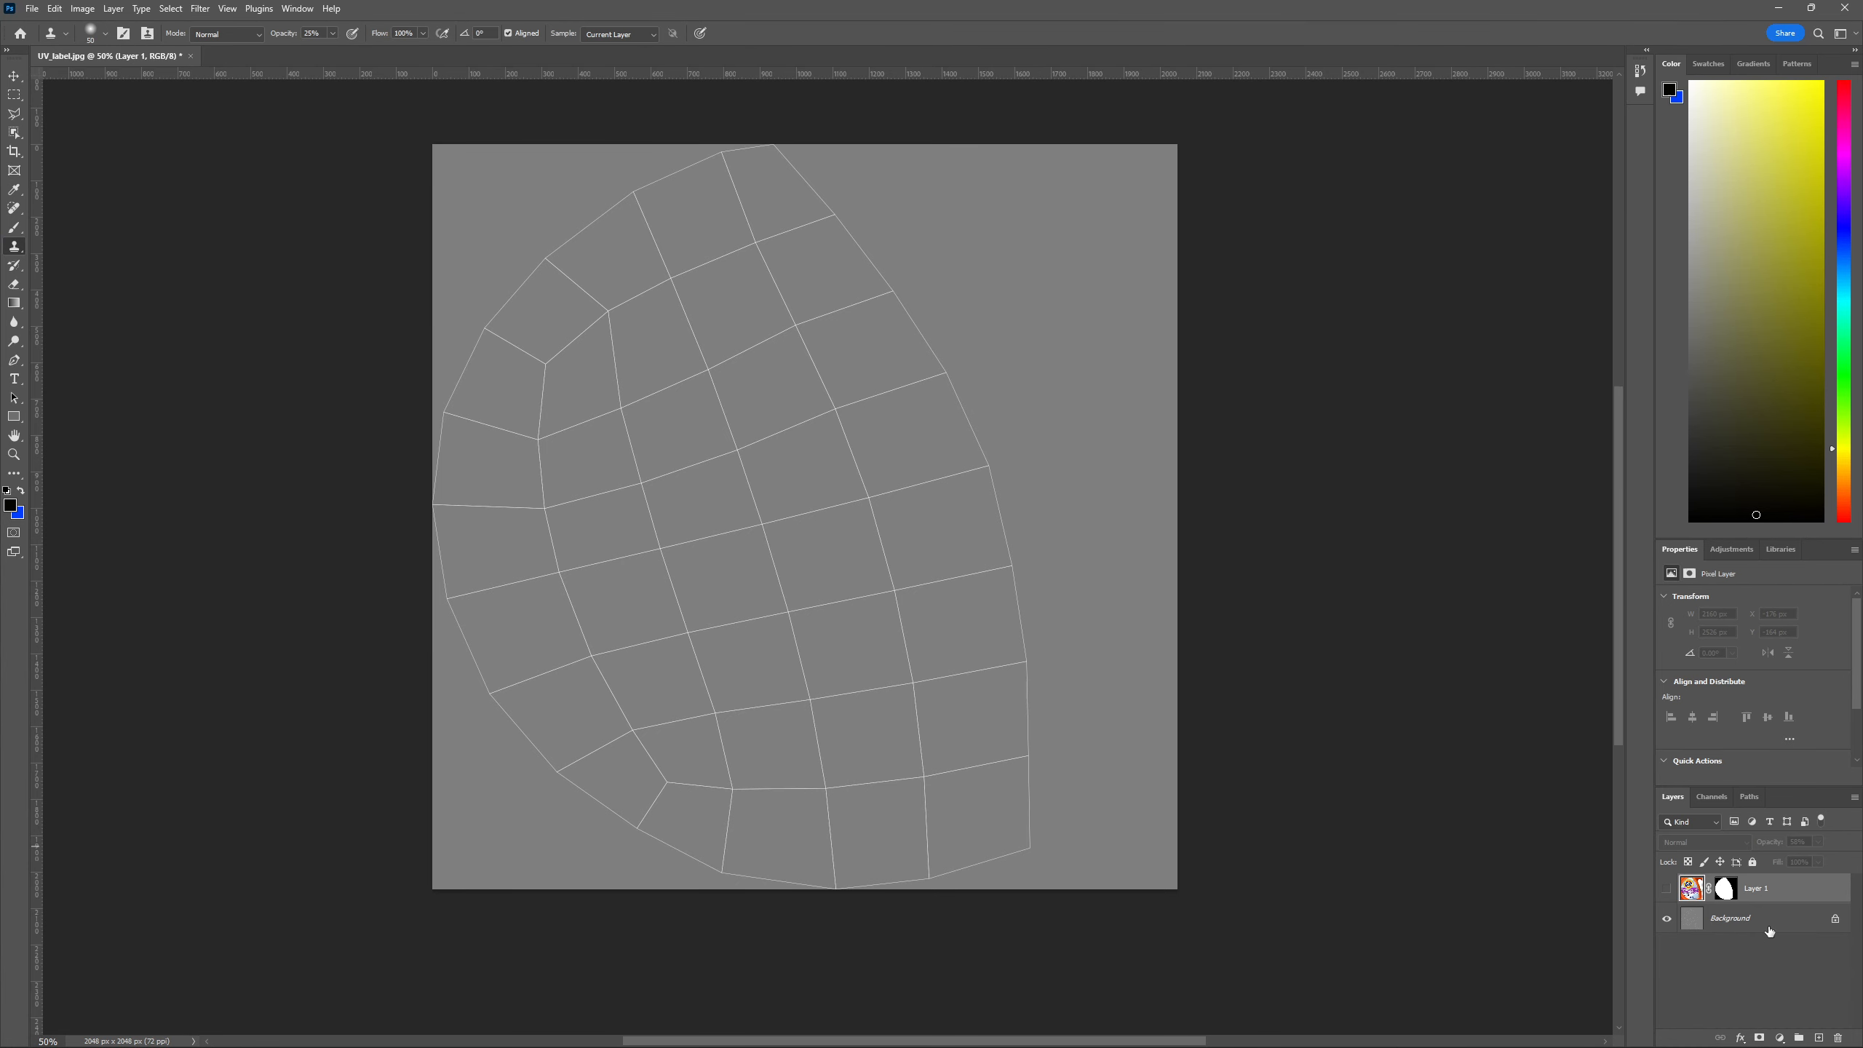
# Switch to Photoshop, show Layer 1 with the Tide label artwork and lower its opacity to 53%
pyautogui.click(1776, 932)
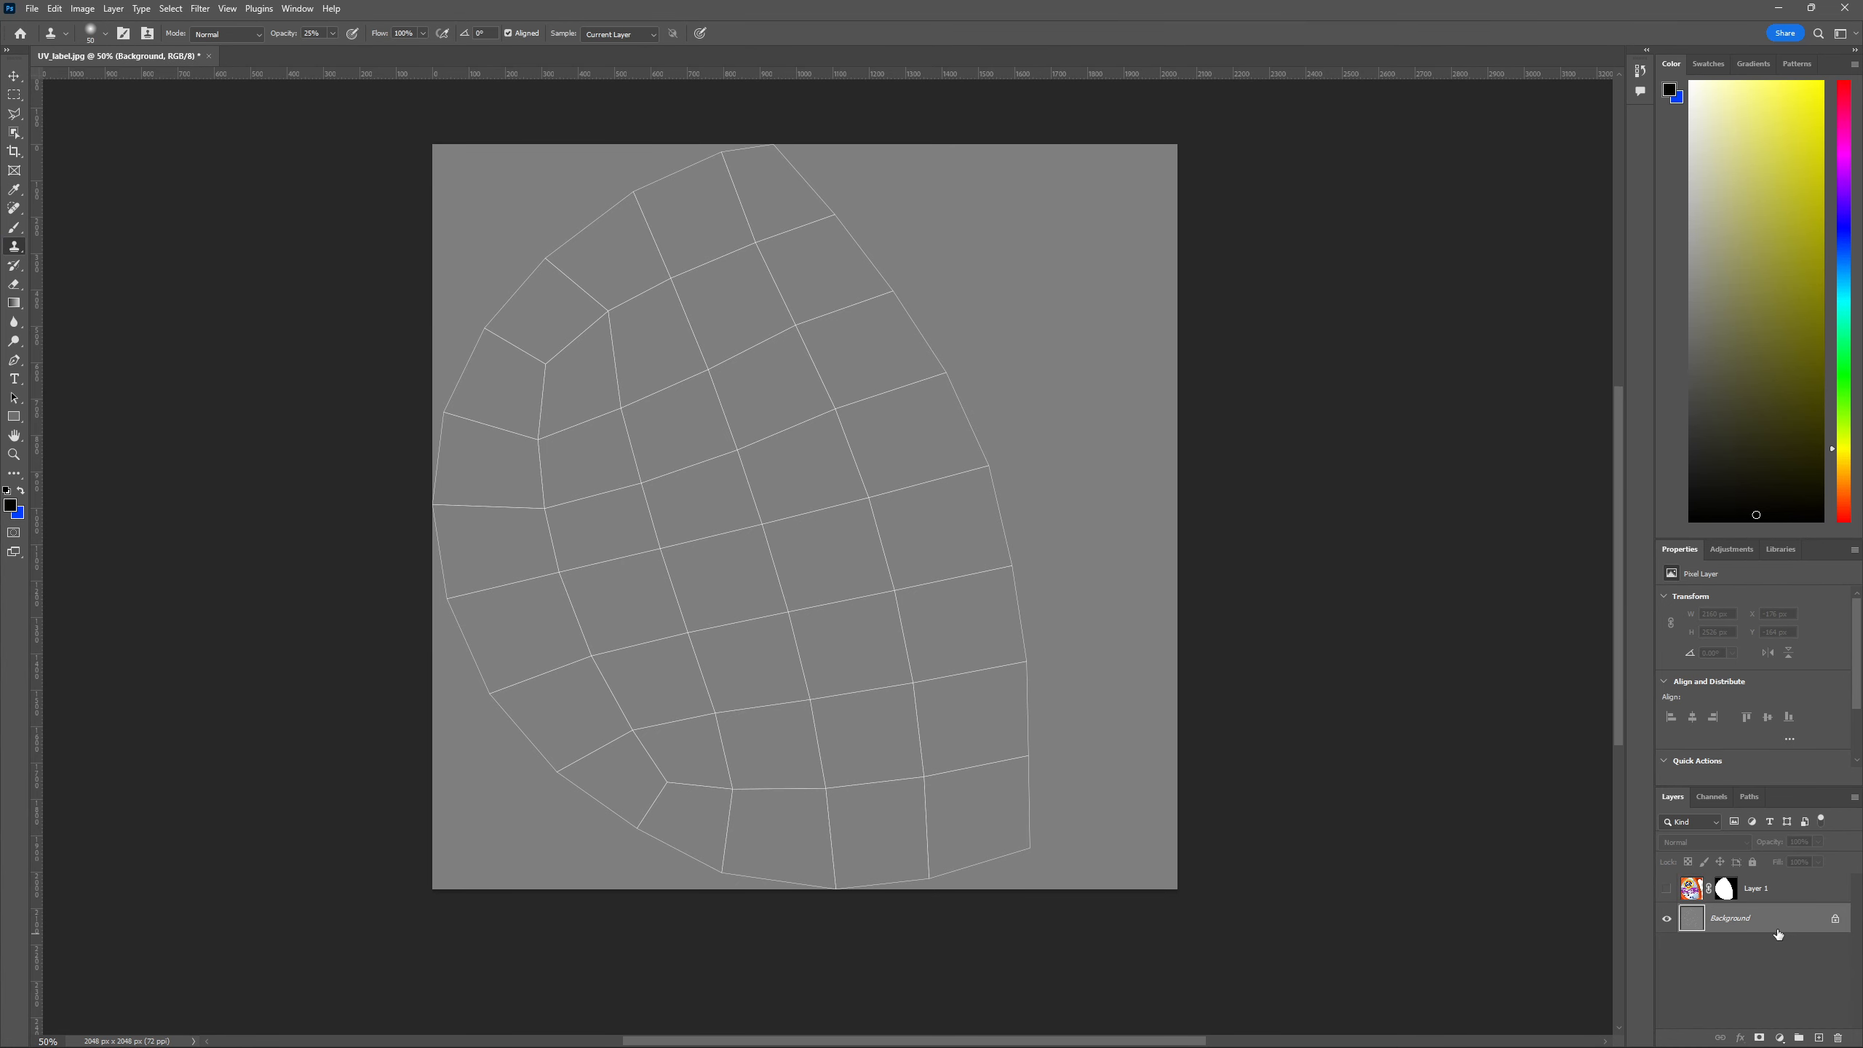
pyautogui.click(1666, 890)
pyautogui.click(1720, 895)
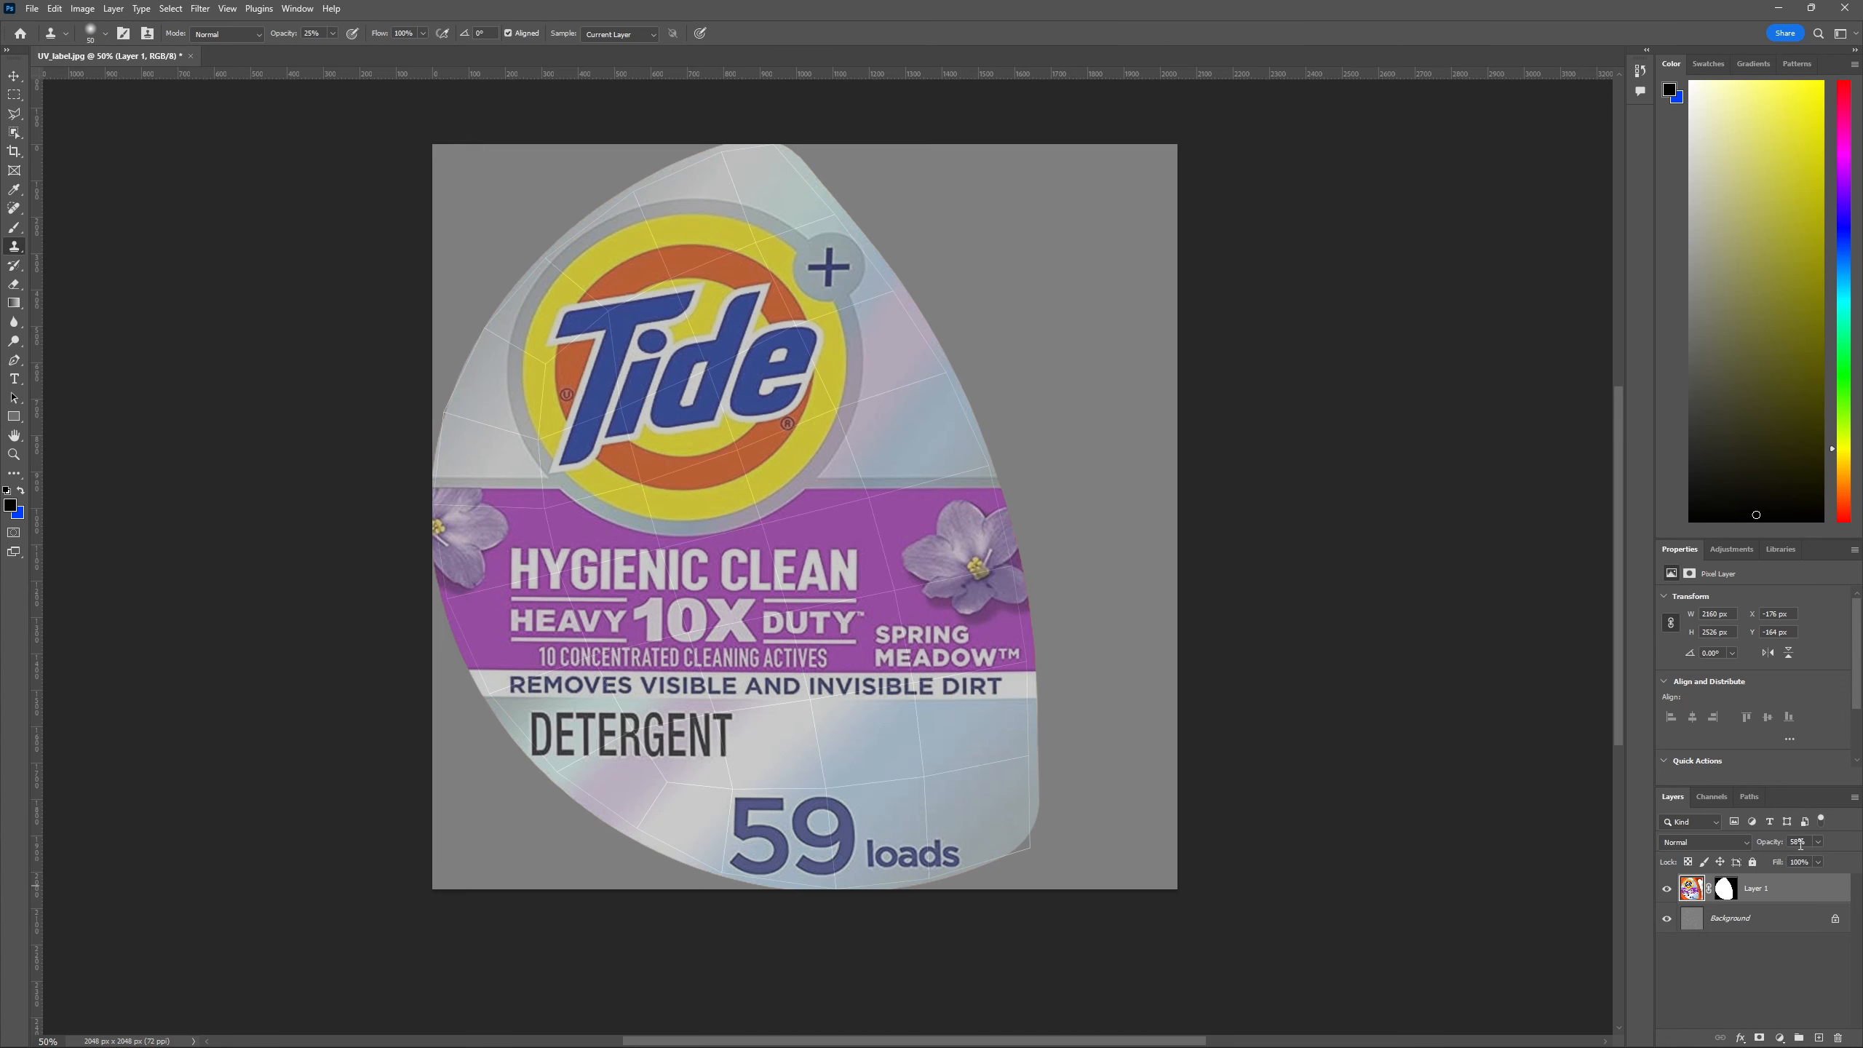
pyautogui.moveTo(1822, 858)
pyautogui.mouseDown()
pyautogui.moveTo(1852, 880)
pyautogui.moveTo(1815, 859)
pyautogui.mouseUp()
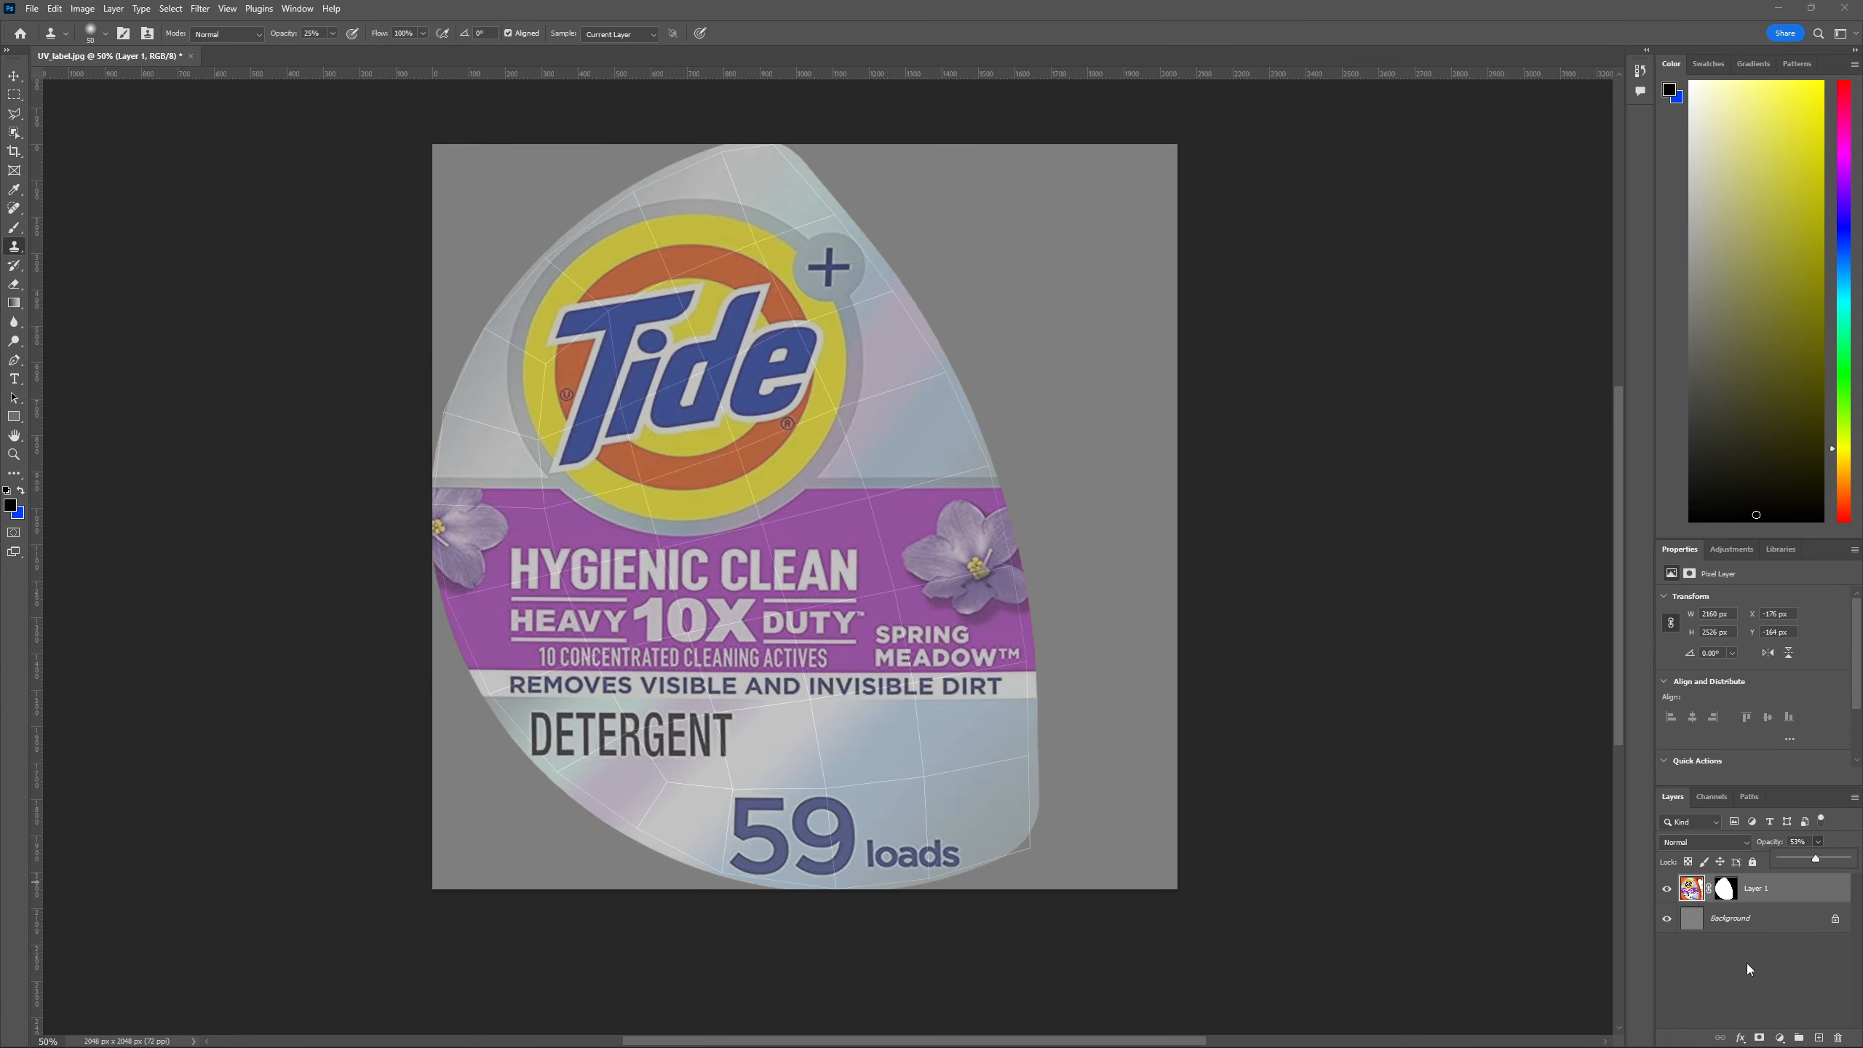
# Compare the label artwork with the UV wireframe beneath it, examining the lower corner beside the "59 loads" text
pyautogui.click(1668, 893)
pyautogui.click(1668, 894)
pyautogui.keyDown('alt'); pyautogui.scroll(5, 1057, 884); pyautogui.keyUp('alt')
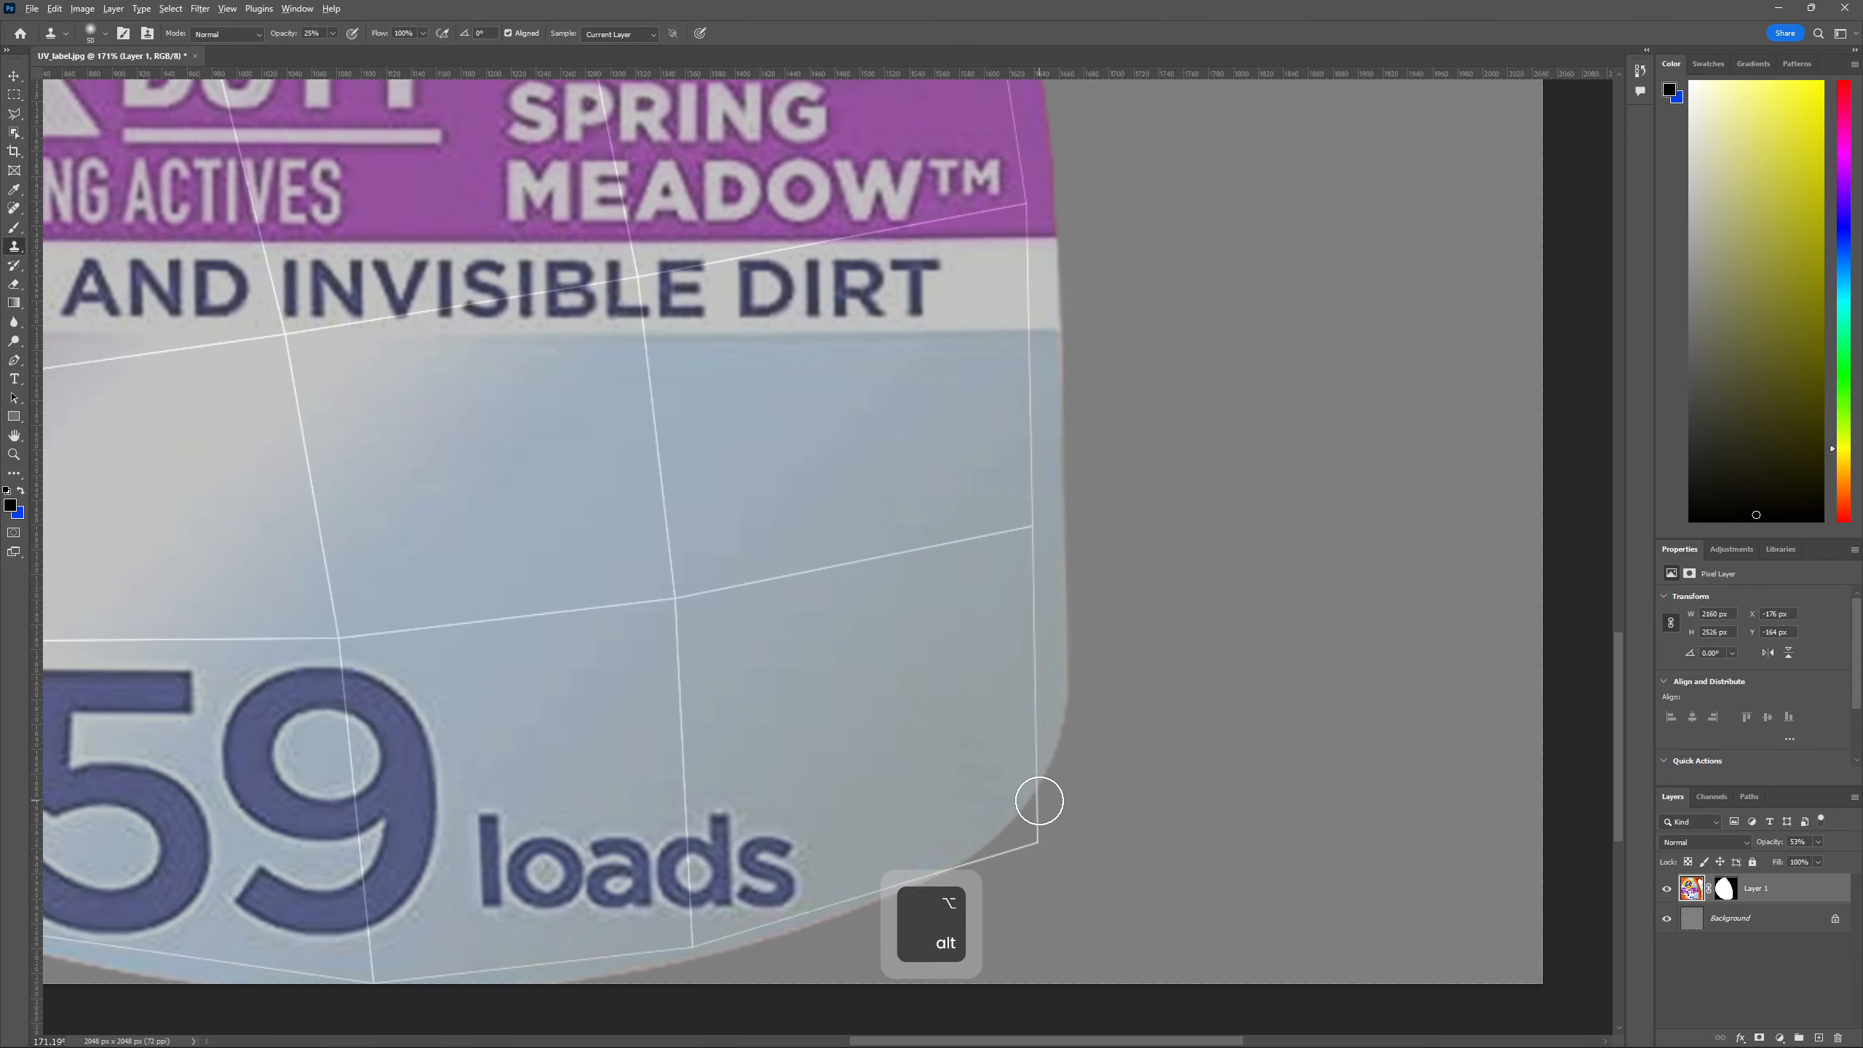
pyautogui.keyDown('alt'); pyautogui.scroll(-4, 1039, 799); pyautogui.keyUp('alt')
pyautogui.keyDown('alt'); pyautogui.scroll(3, 1016, 807); pyautogui.keyUp('alt')
pyautogui.keyDown('alt'); pyautogui.scroll(-2, 1006, 766); pyautogui.keyUp('alt')
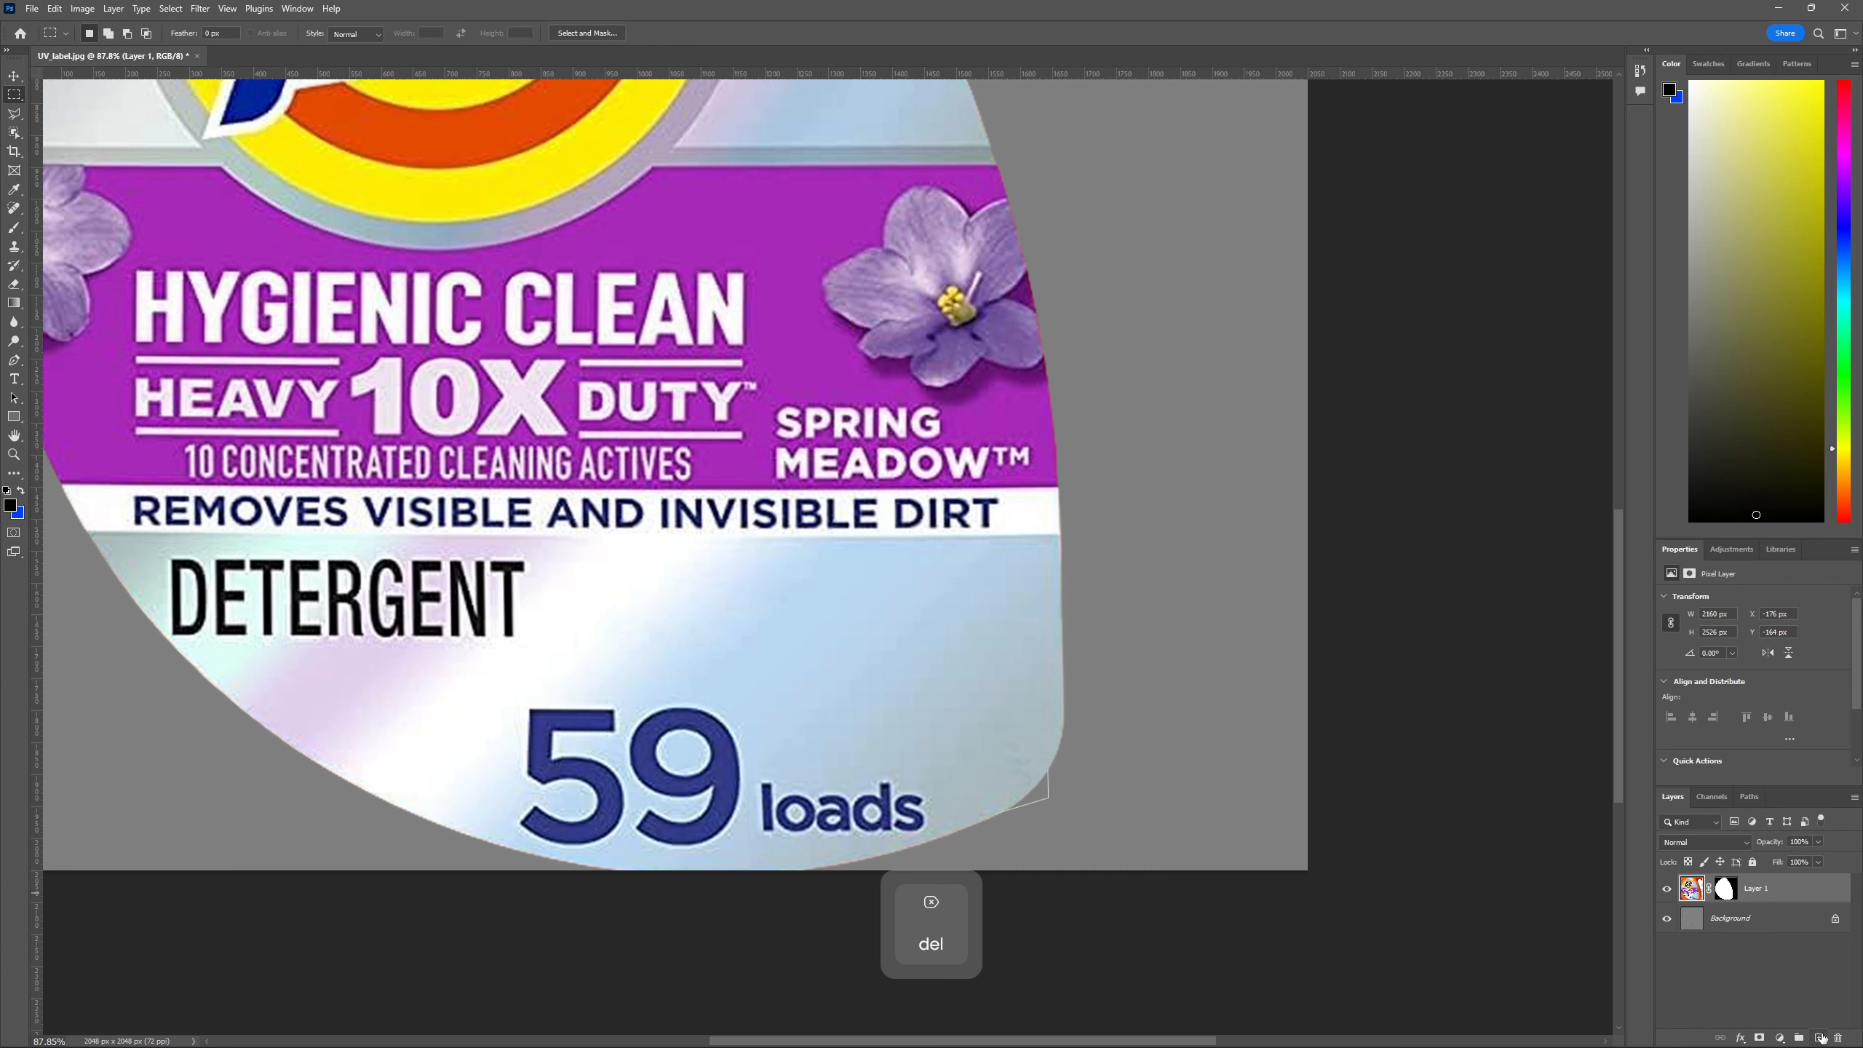
# On a new layer above the artwork, brush a pale blue-grey sampled from the label over its uncovered lower corner
pyautogui.click(1822, 1038)
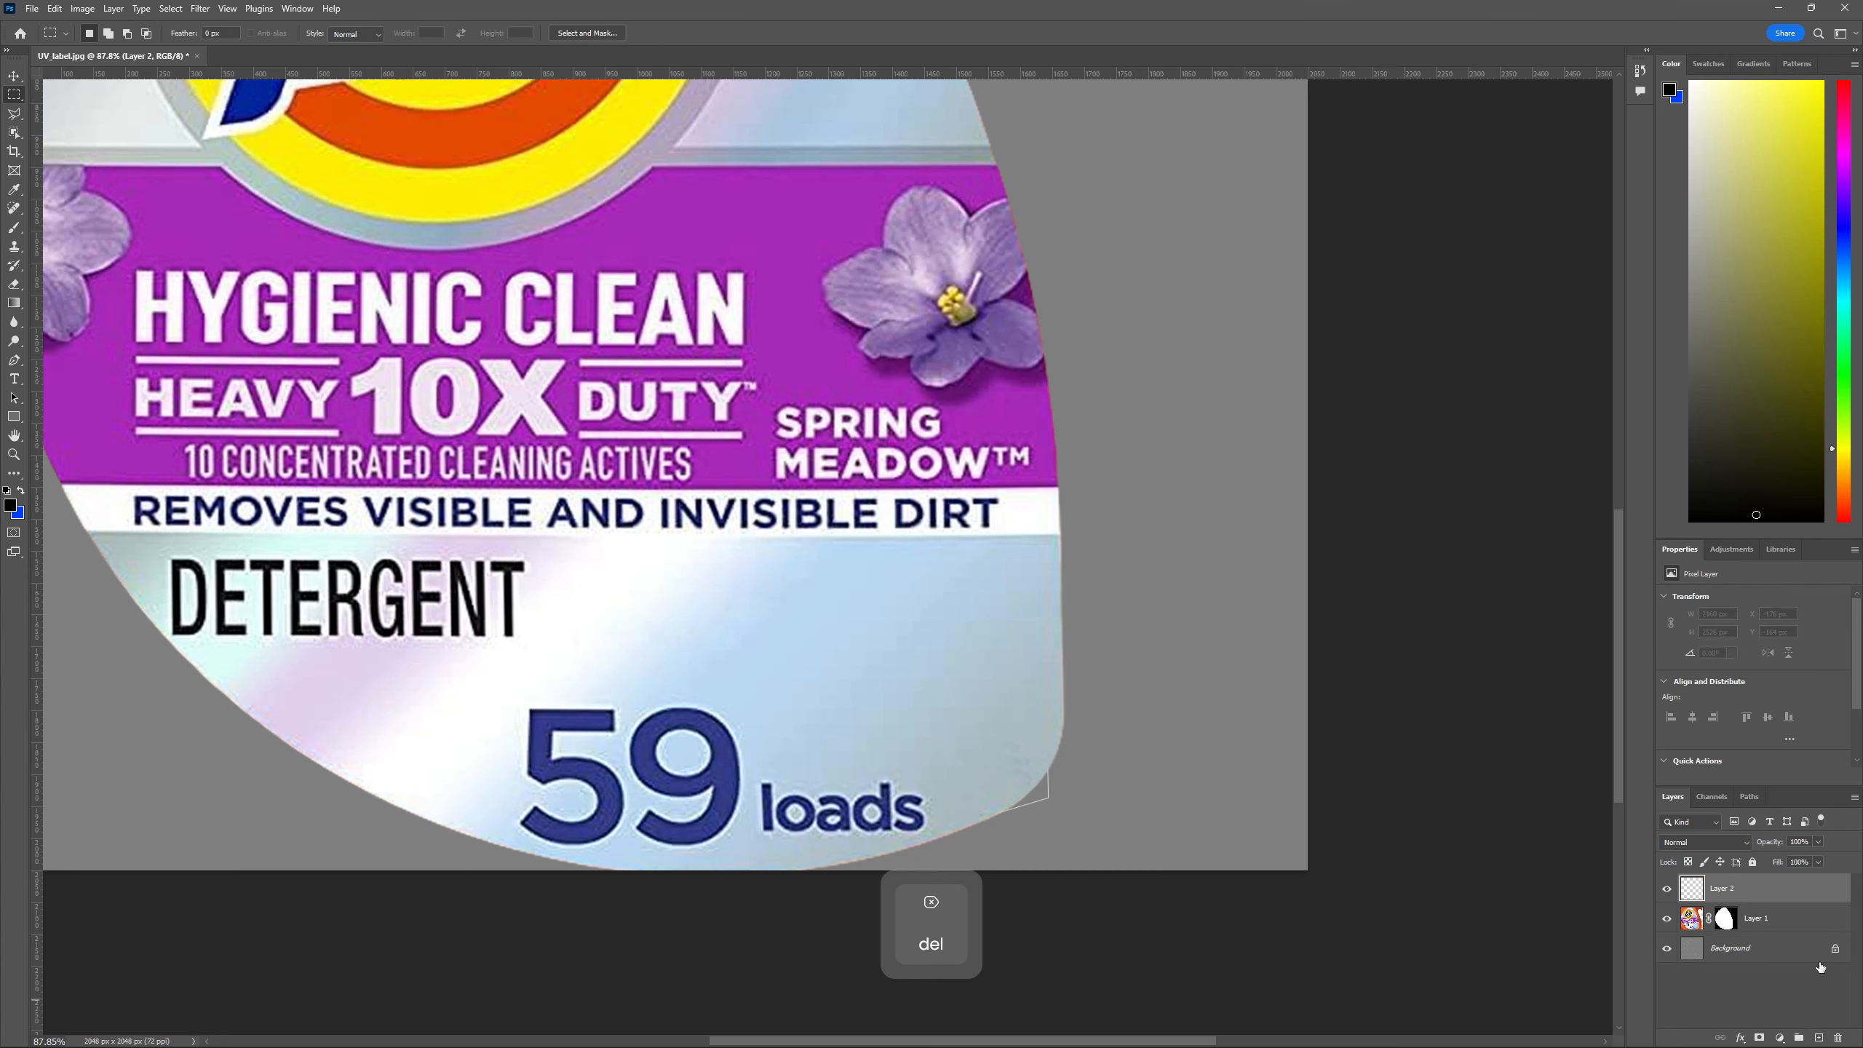
pyautogui.click(1667, 915)
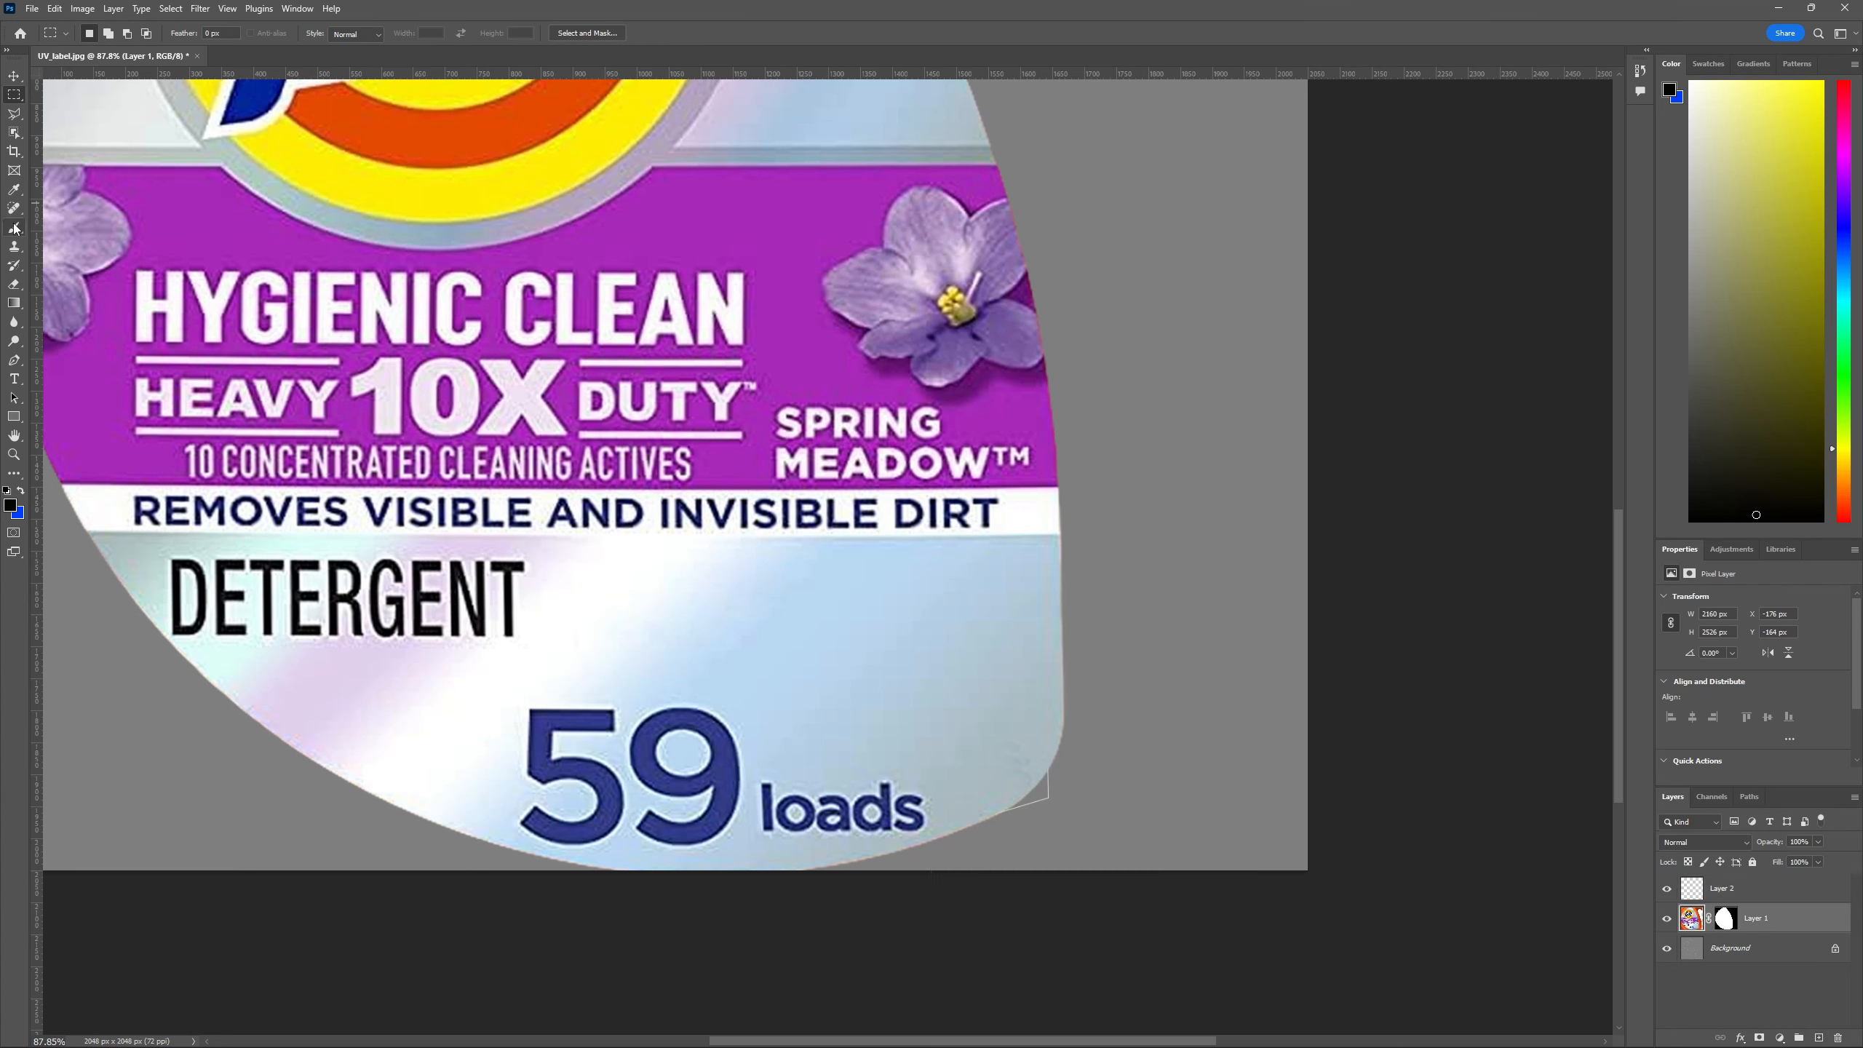
pyautogui.press('b')
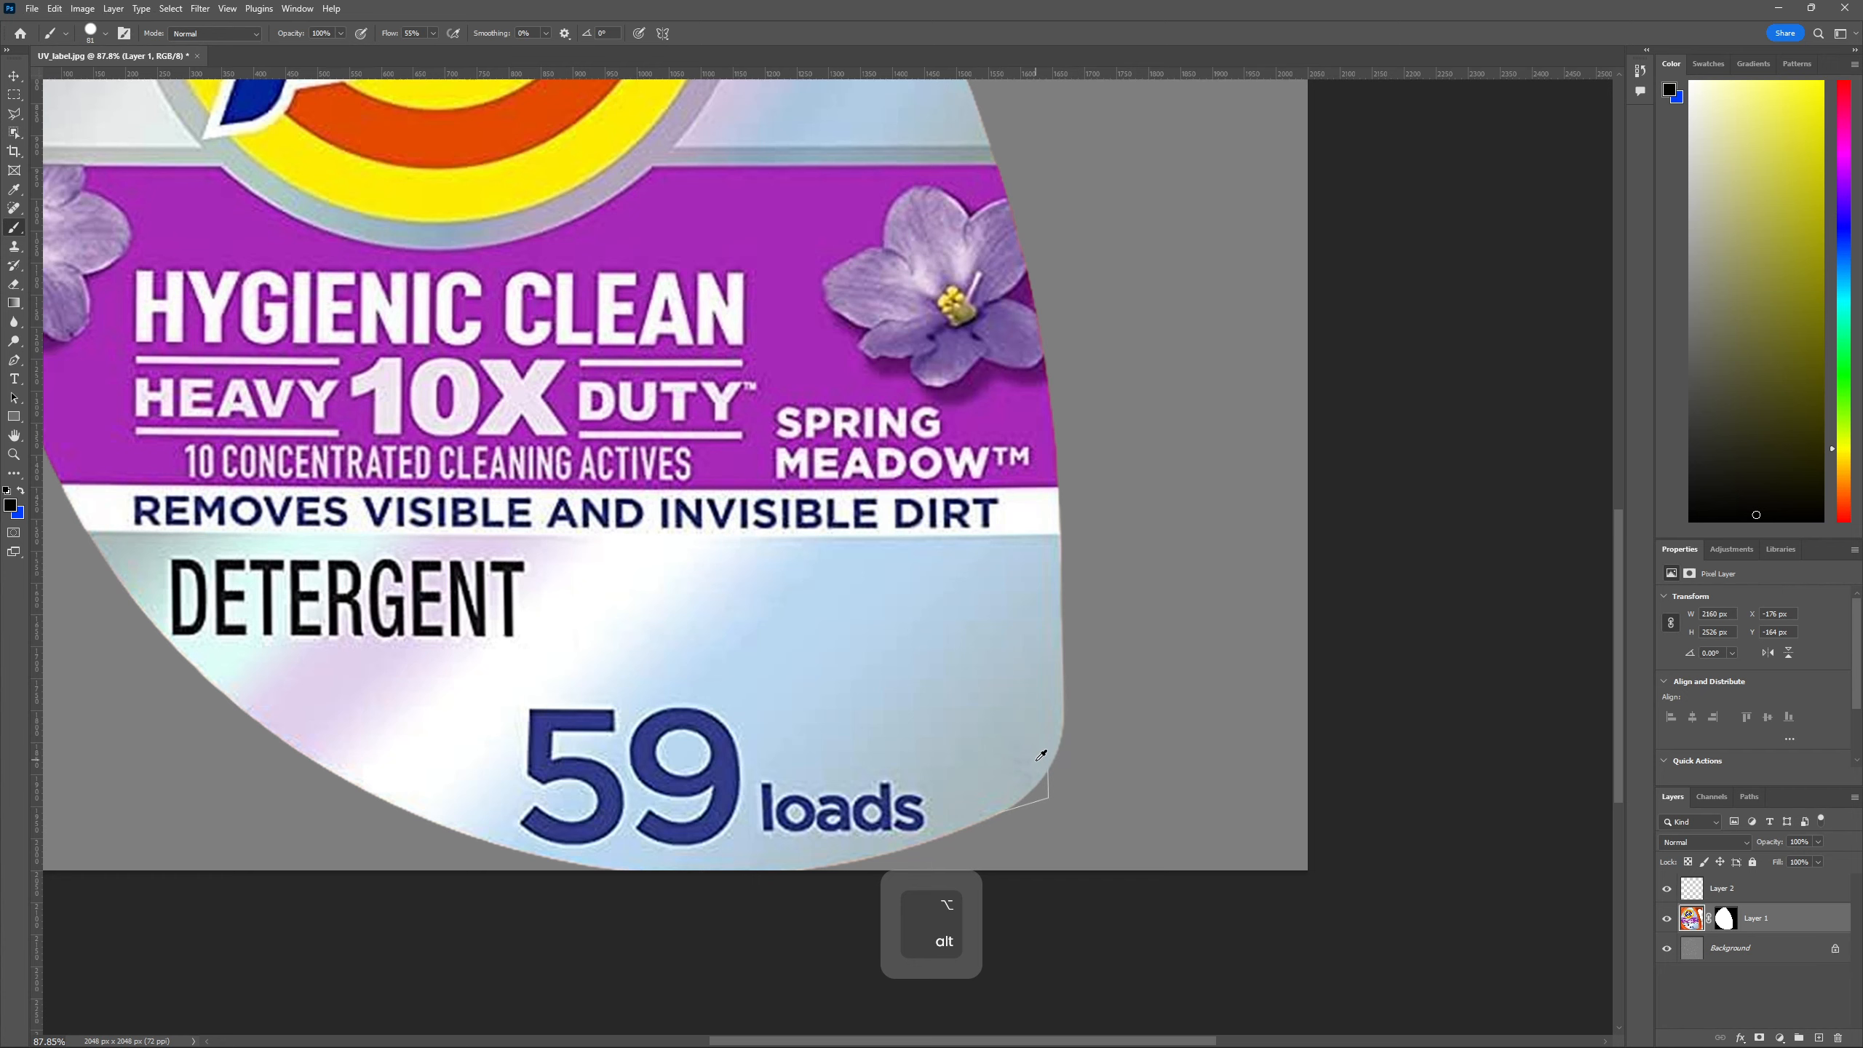
pyautogui.keyDown('alt'); pyautogui.click(1040, 760); pyautogui.keyUp('alt')
pyautogui.click(1731, 894)
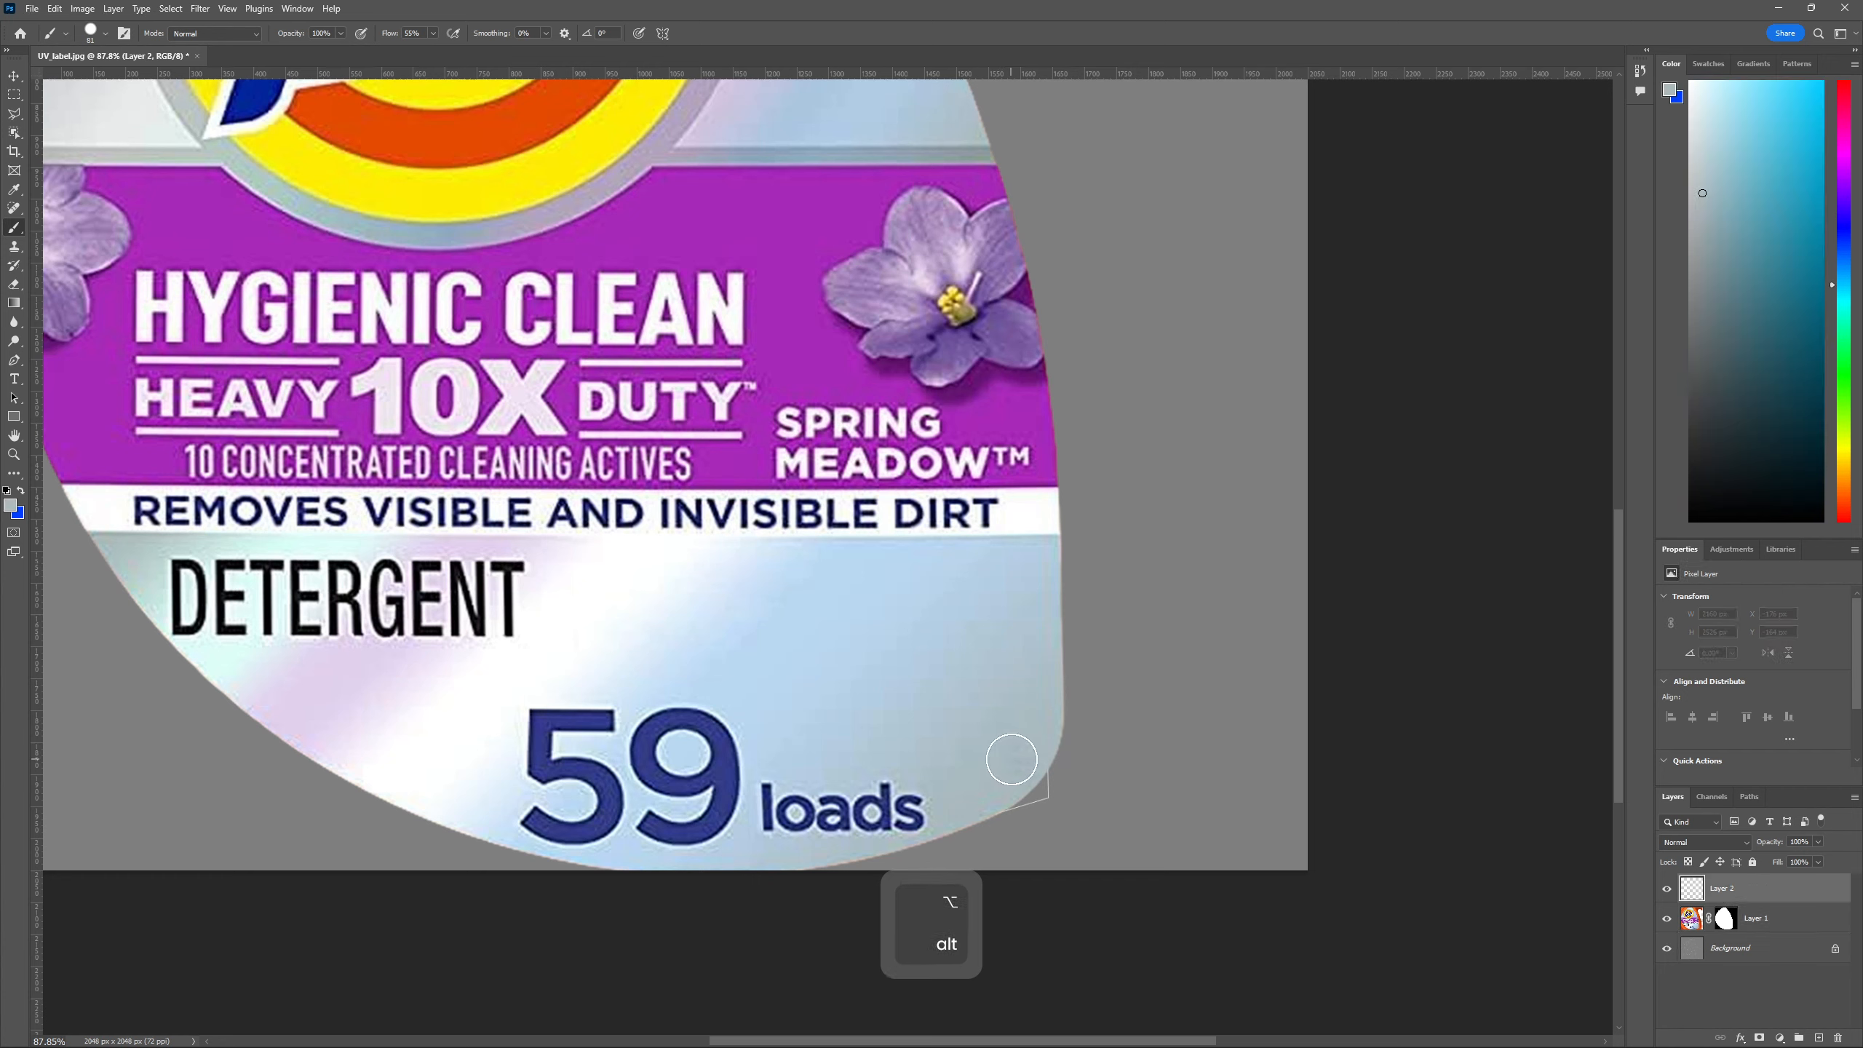
pyautogui.moveTo(1006, 754)
pyautogui.mouseDown()
pyautogui.moveTo(1018, 816)
pyautogui.moveTo(1056, 763)
pyautogui.mouseUp()
pyautogui.keyDown('alt'); pyautogui.scroll(-1, 1055, 687); pyautogui.keyUp('alt')
pyautogui.keyDown('alt'); pyautogui.scroll(-2, 1055, 683); pyautogui.keyUp('alt')
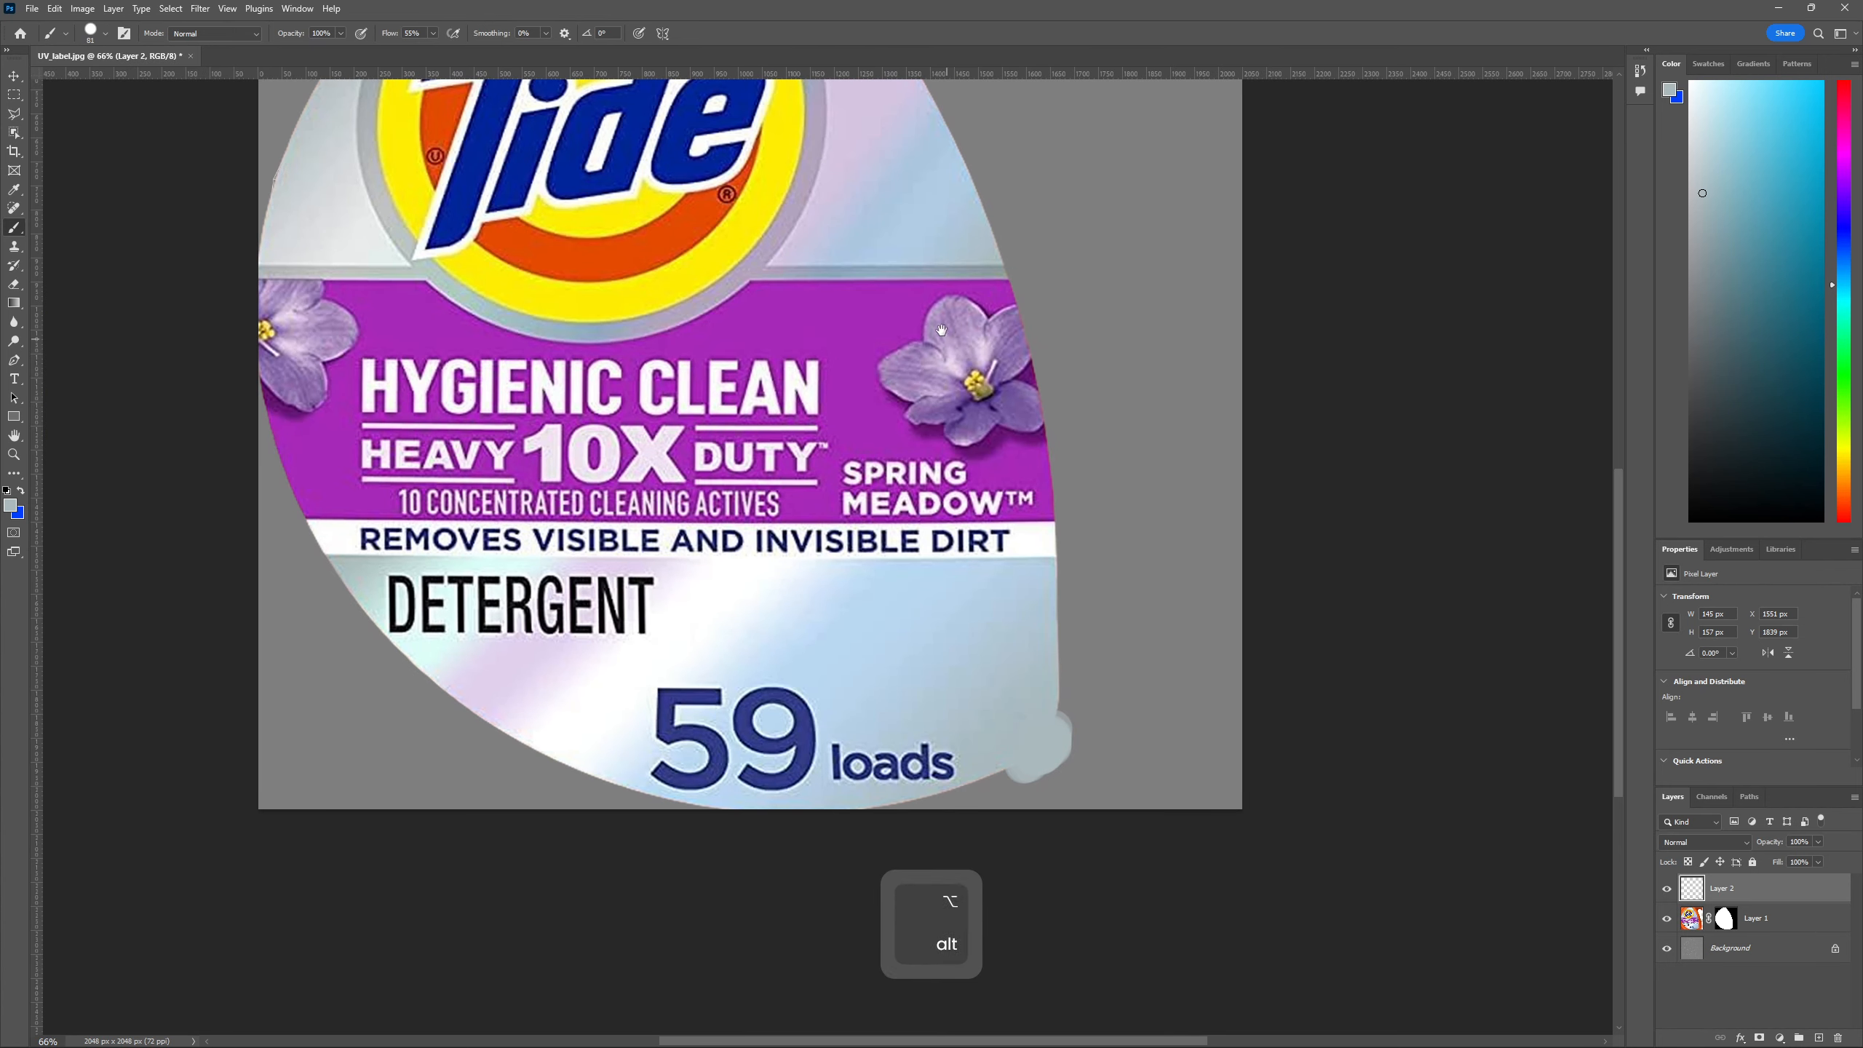
pyautogui.moveTo(926, 333)
pyautogui.mouseDown()
pyautogui.moveTo(963, 607)
pyautogui.moveTo(941, 464)
pyautogui.moveTo(1004, 687)
pyautogui.moveTo(974, 520)
pyautogui.mouseUp()
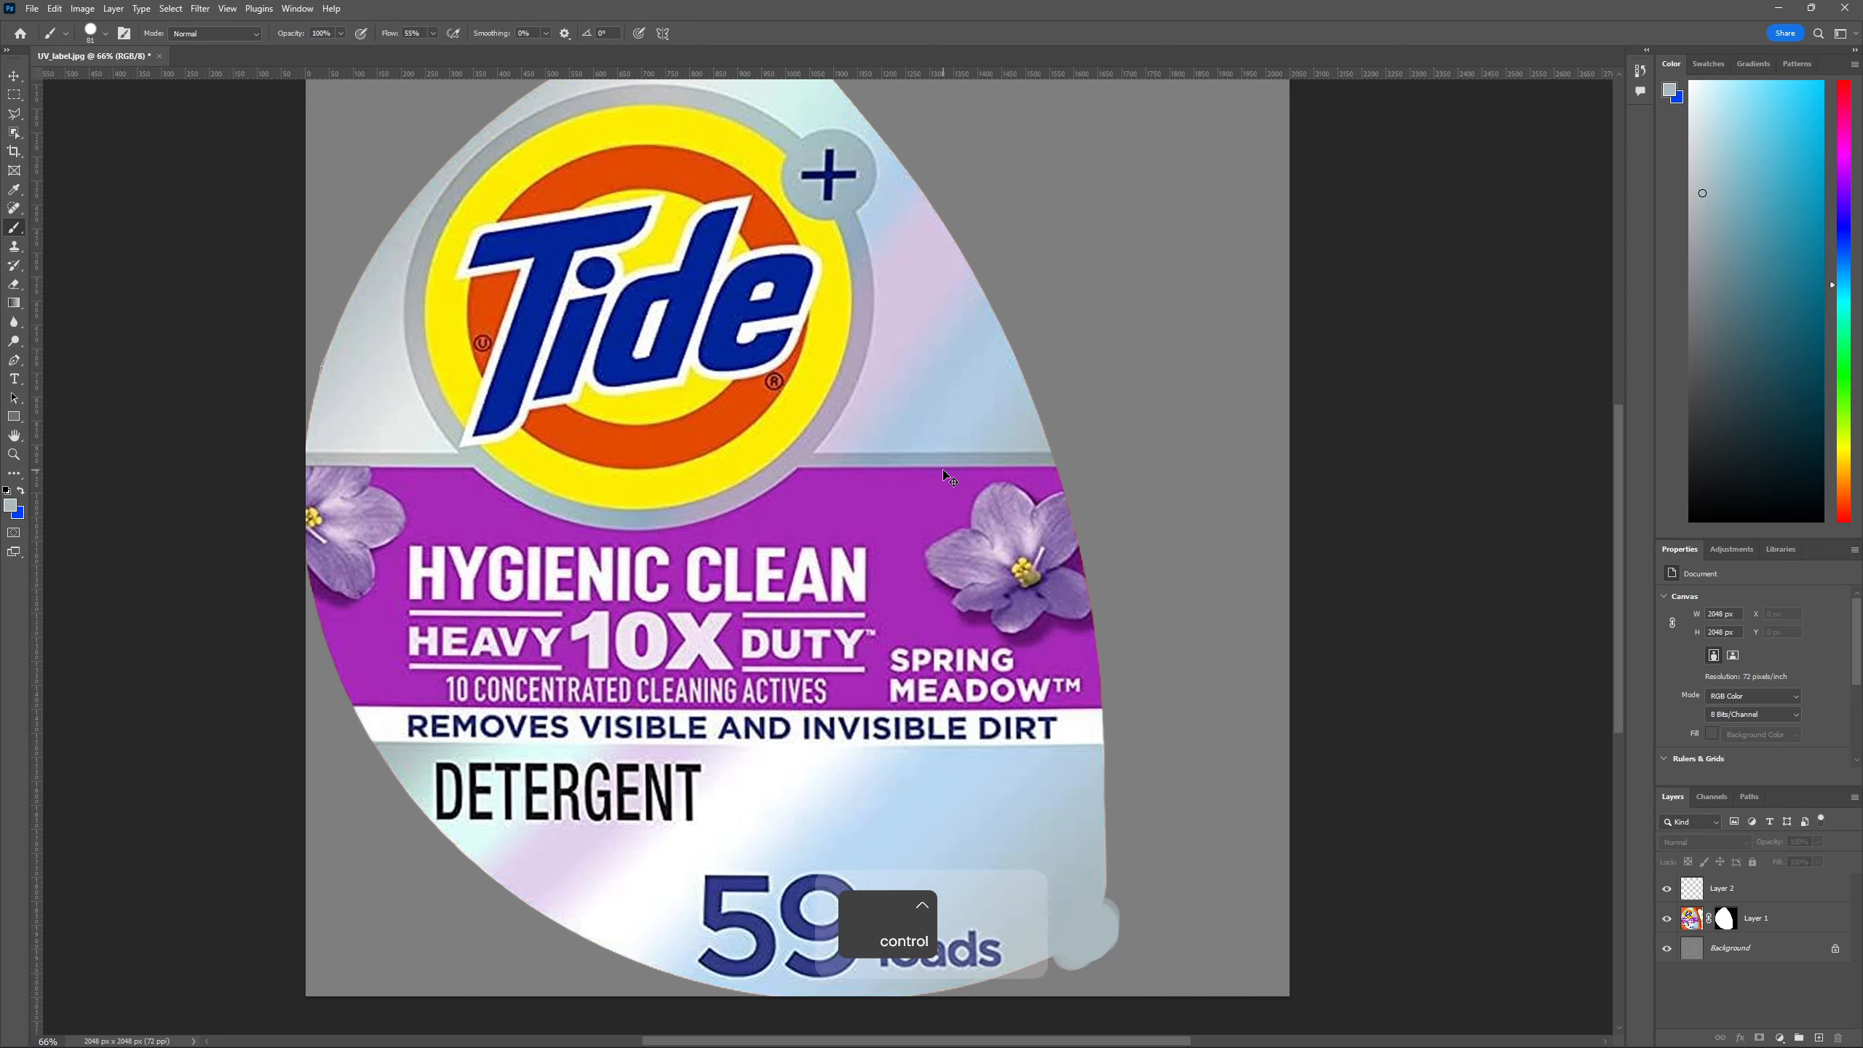
# Save the label artwork as a Photoshop document named bottle_label_color in the source_images folder
pyautogui.hotkey('alt', 'f')
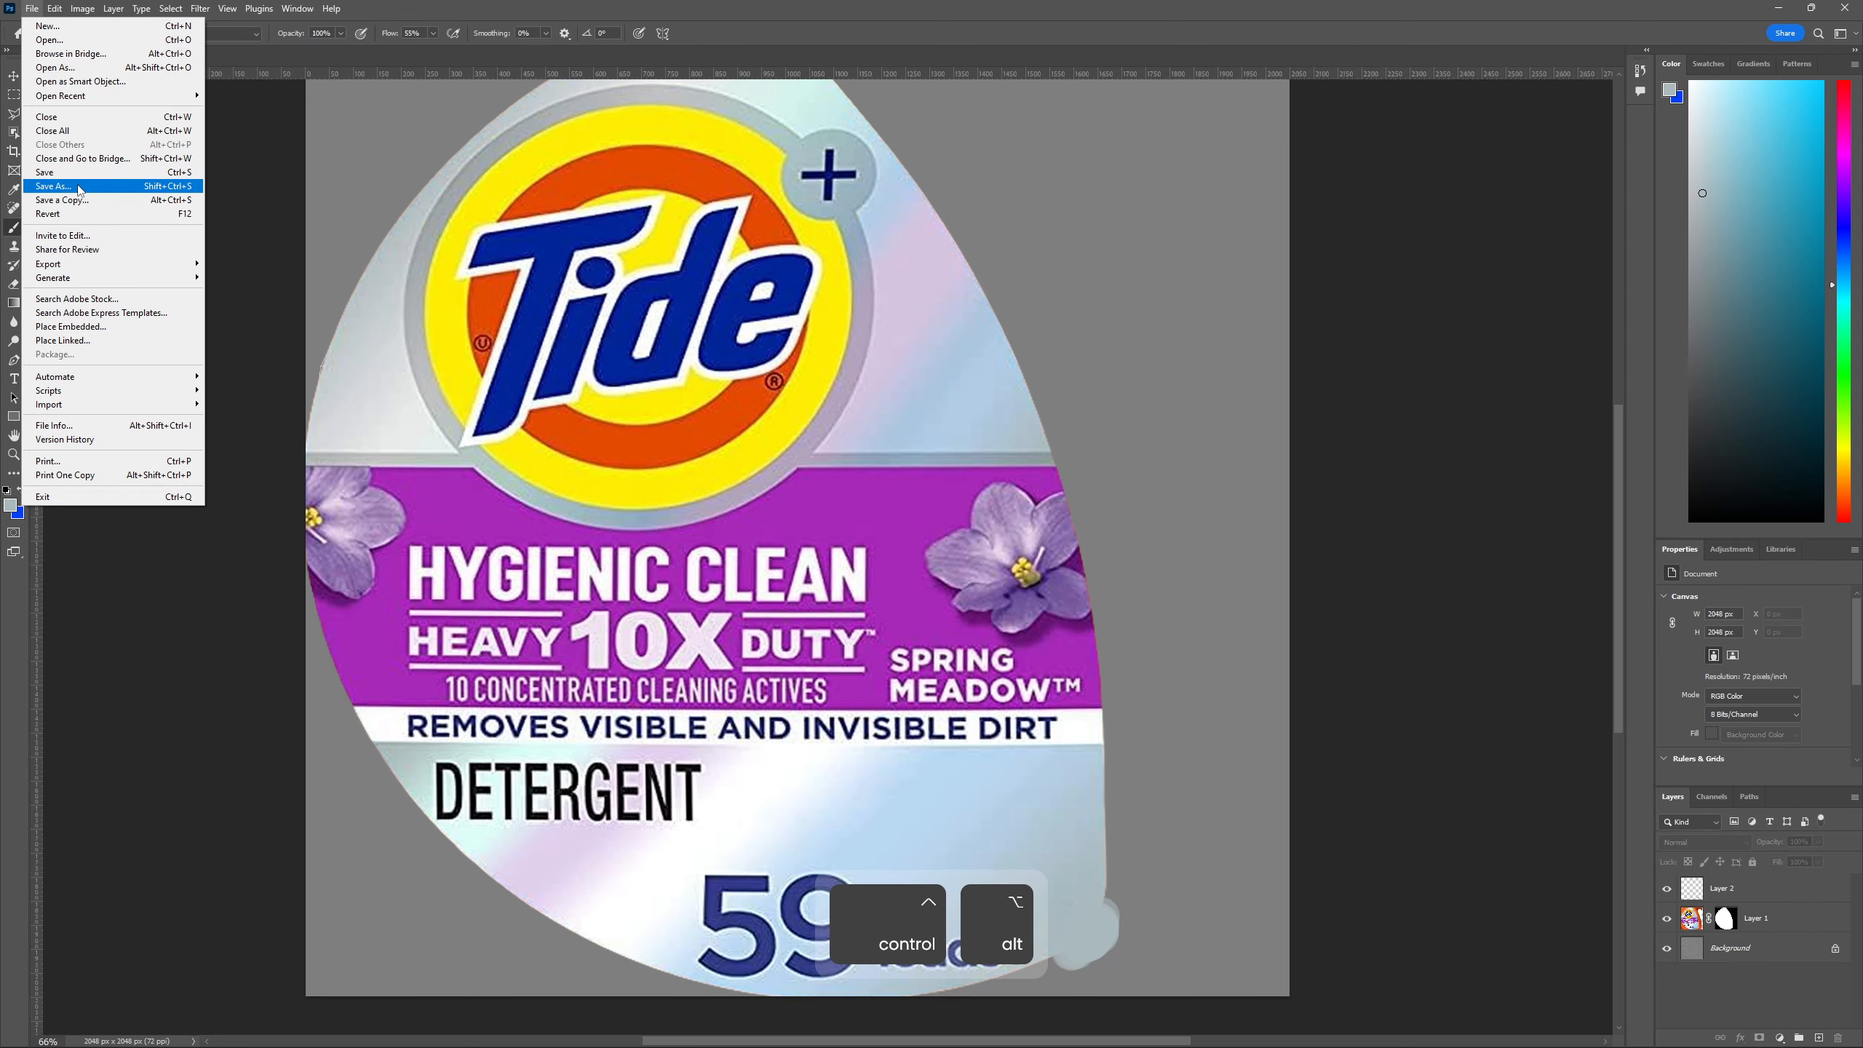
pyautogui.click(54, 185)
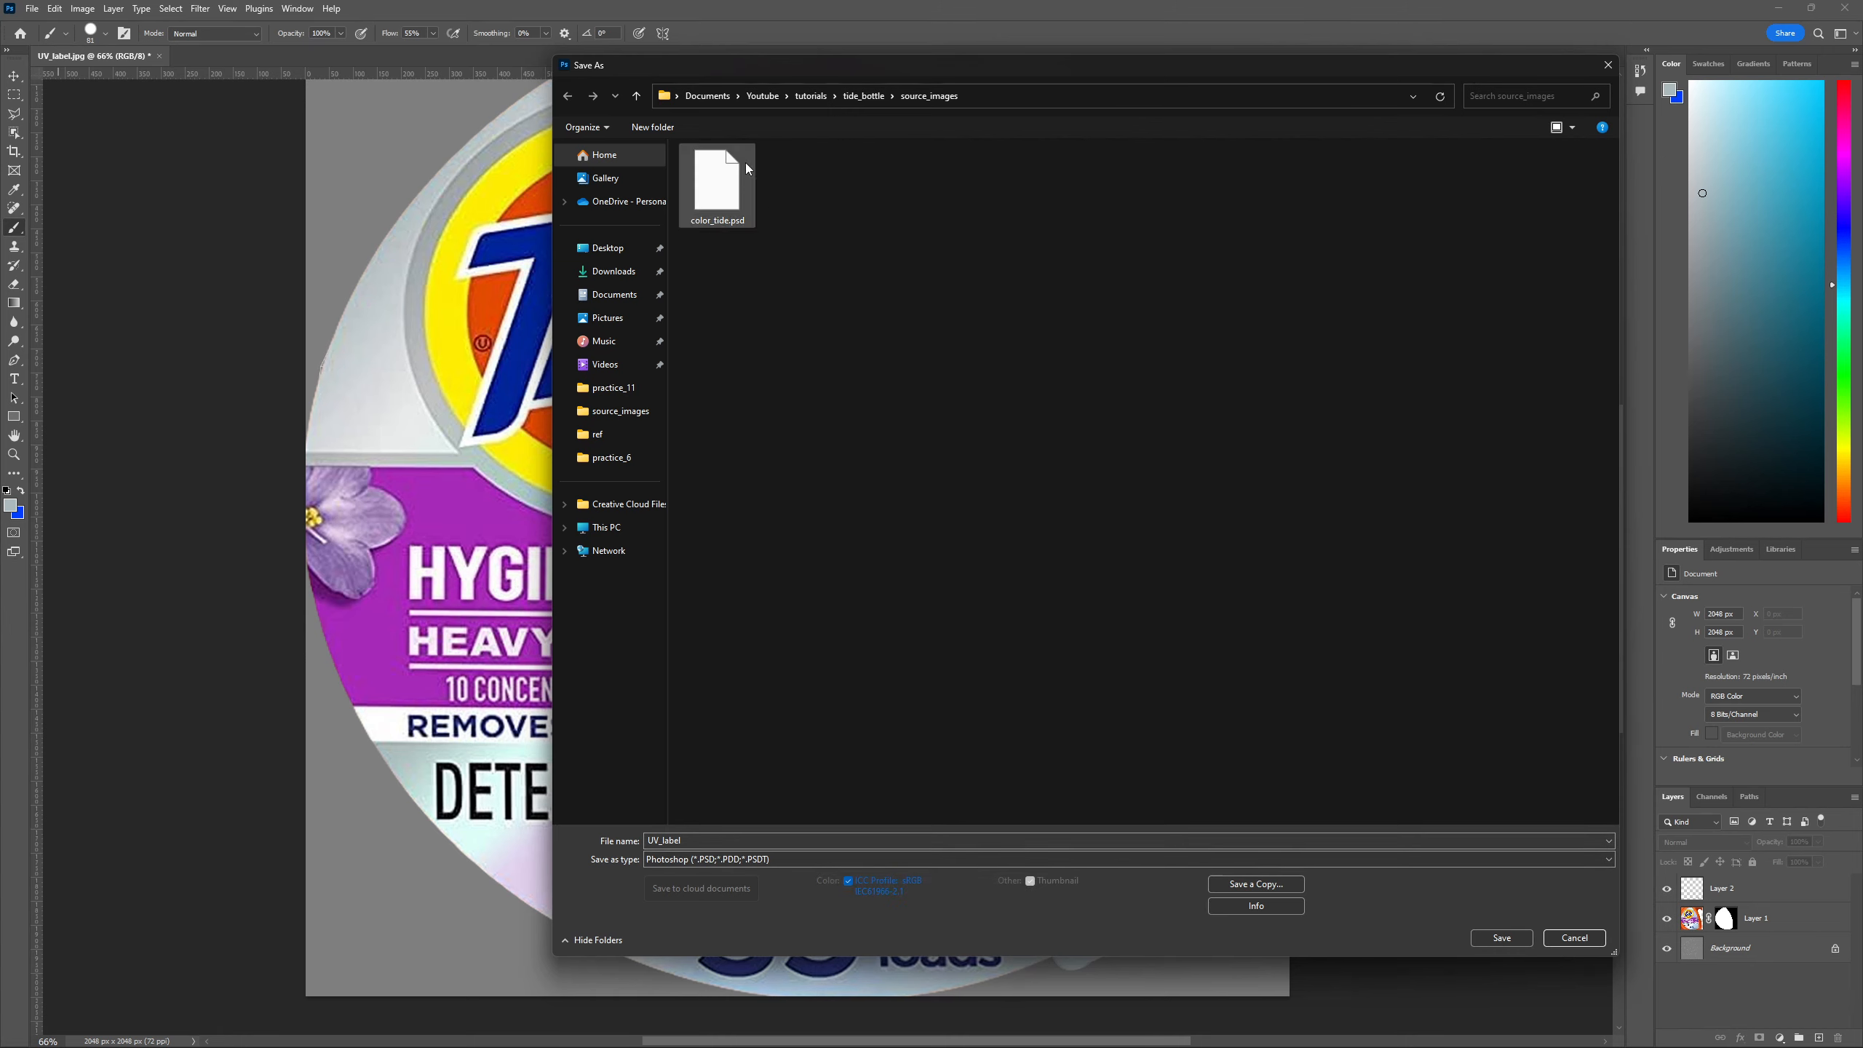
pyautogui.click(717, 206)
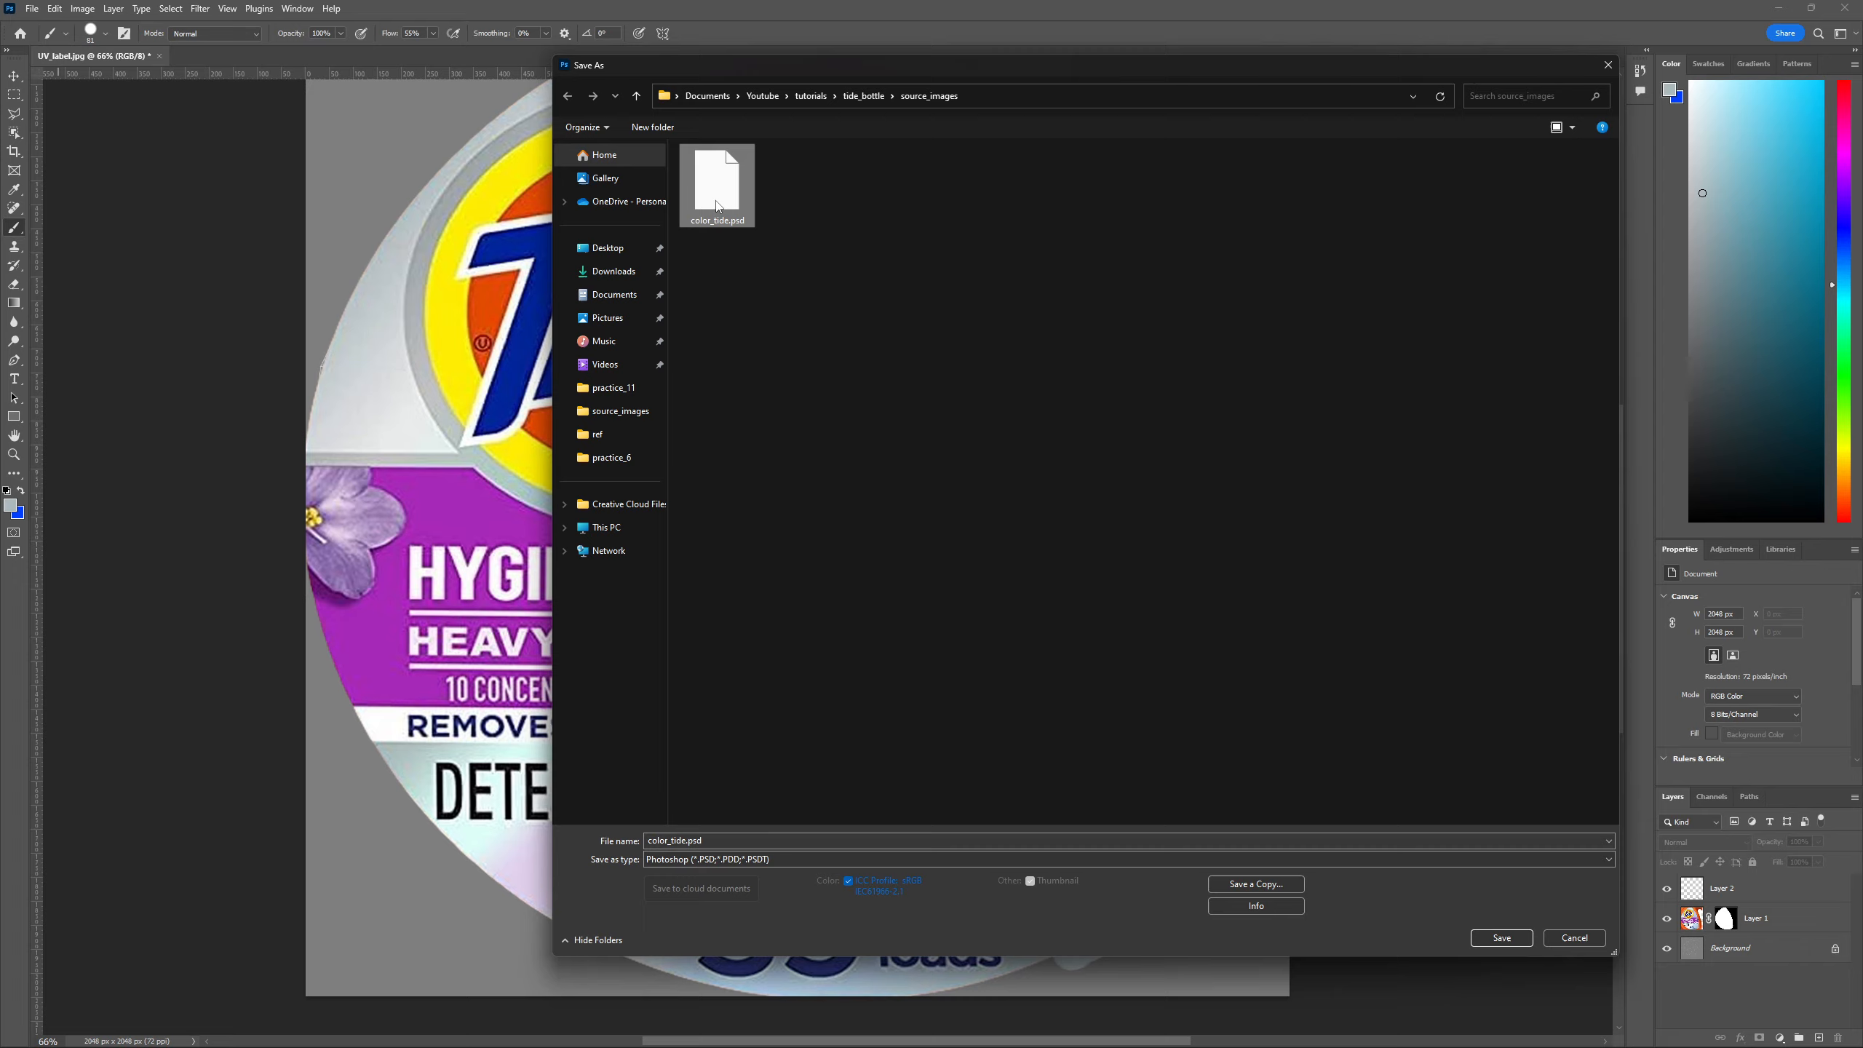
pyautogui.doubleClick(717, 846)
pyautogui.write('bottle_lab')
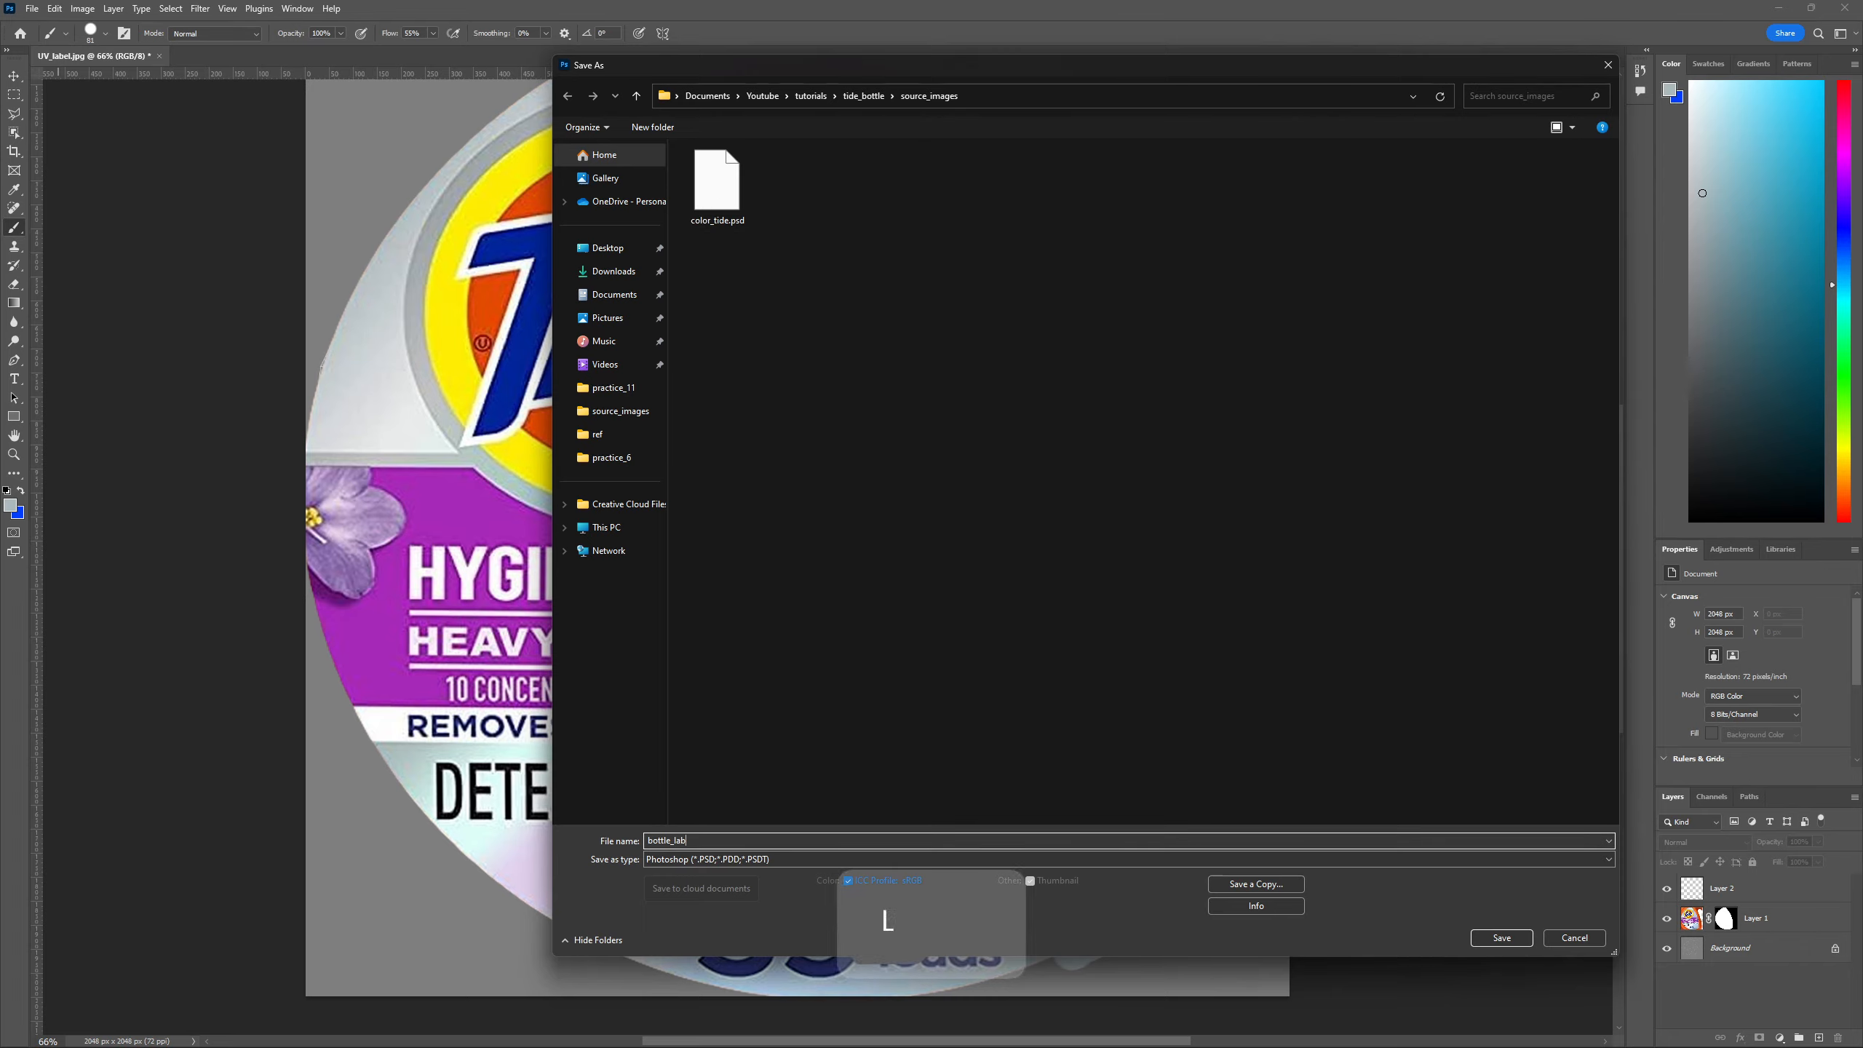
pyautogui.write('el_color')
pyautogui.press('Return')
pyautogui.press('Return')
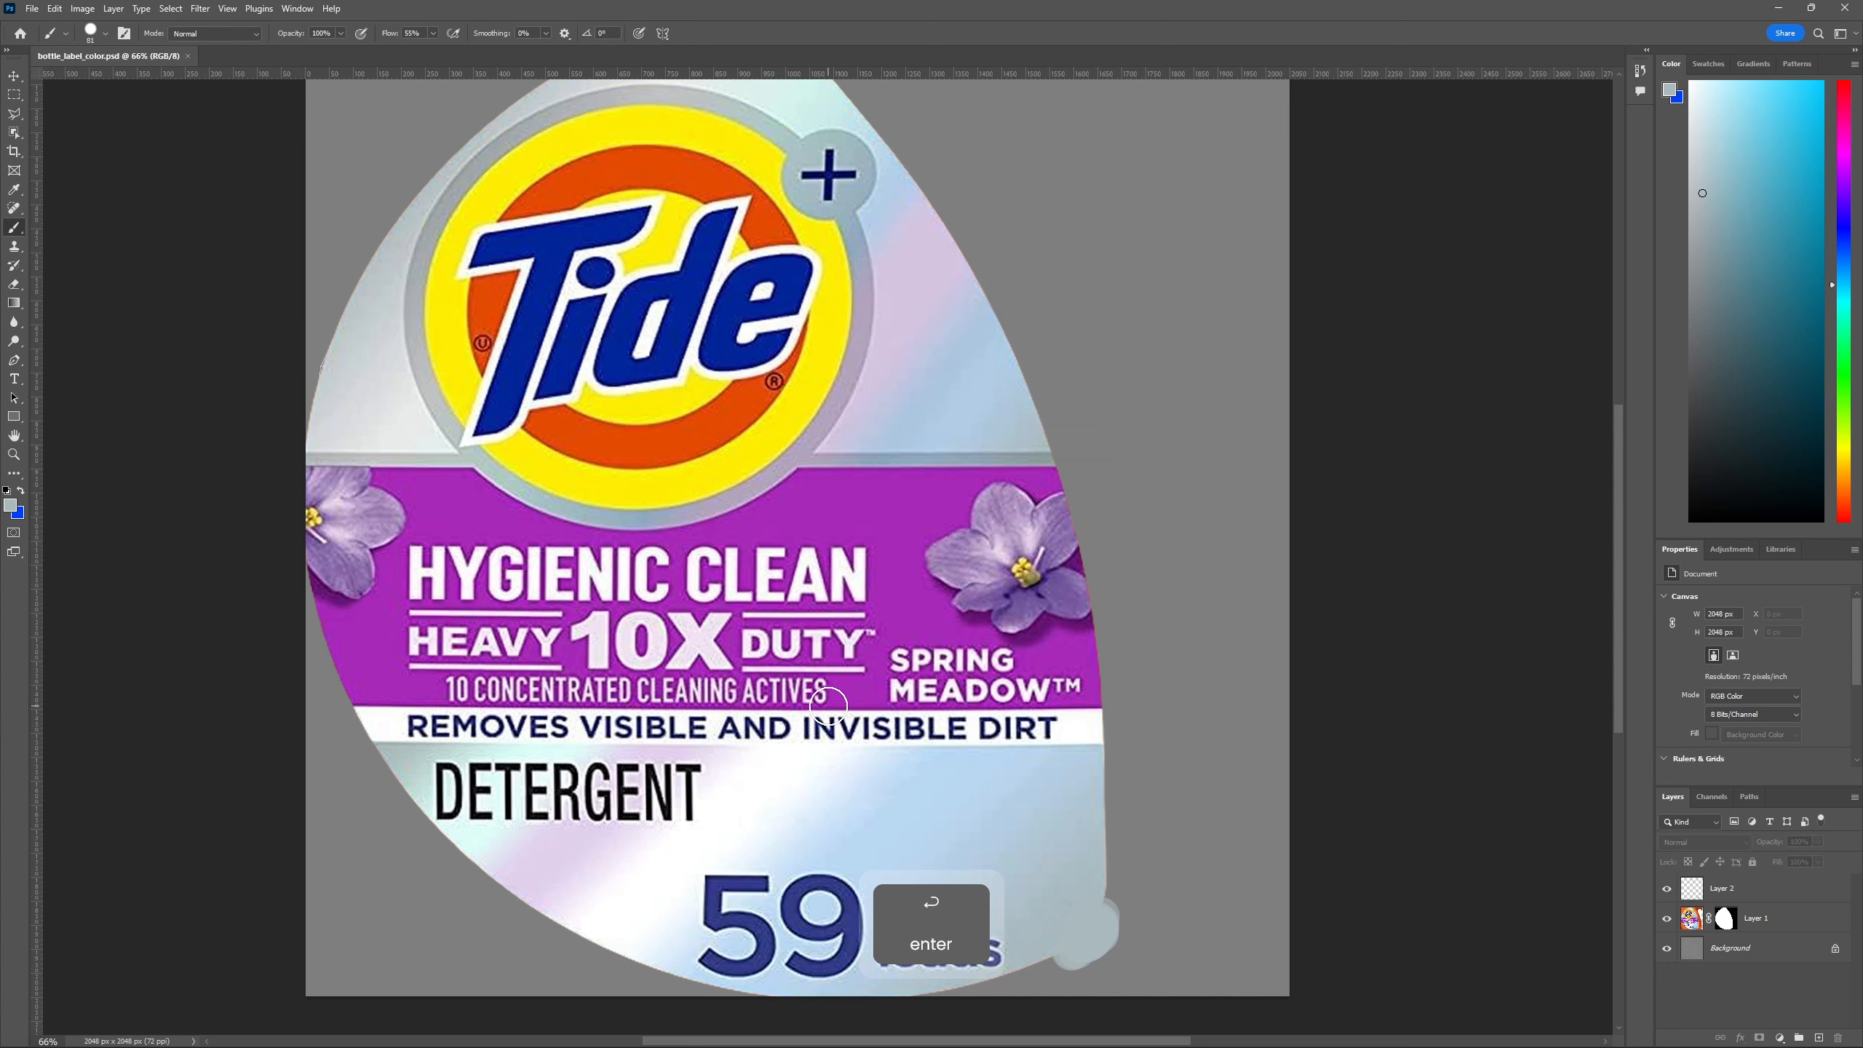
# Switch to Cinema 4D and create an Octane Glossy material
pyautogui.hotkey('alt', 'Tab')
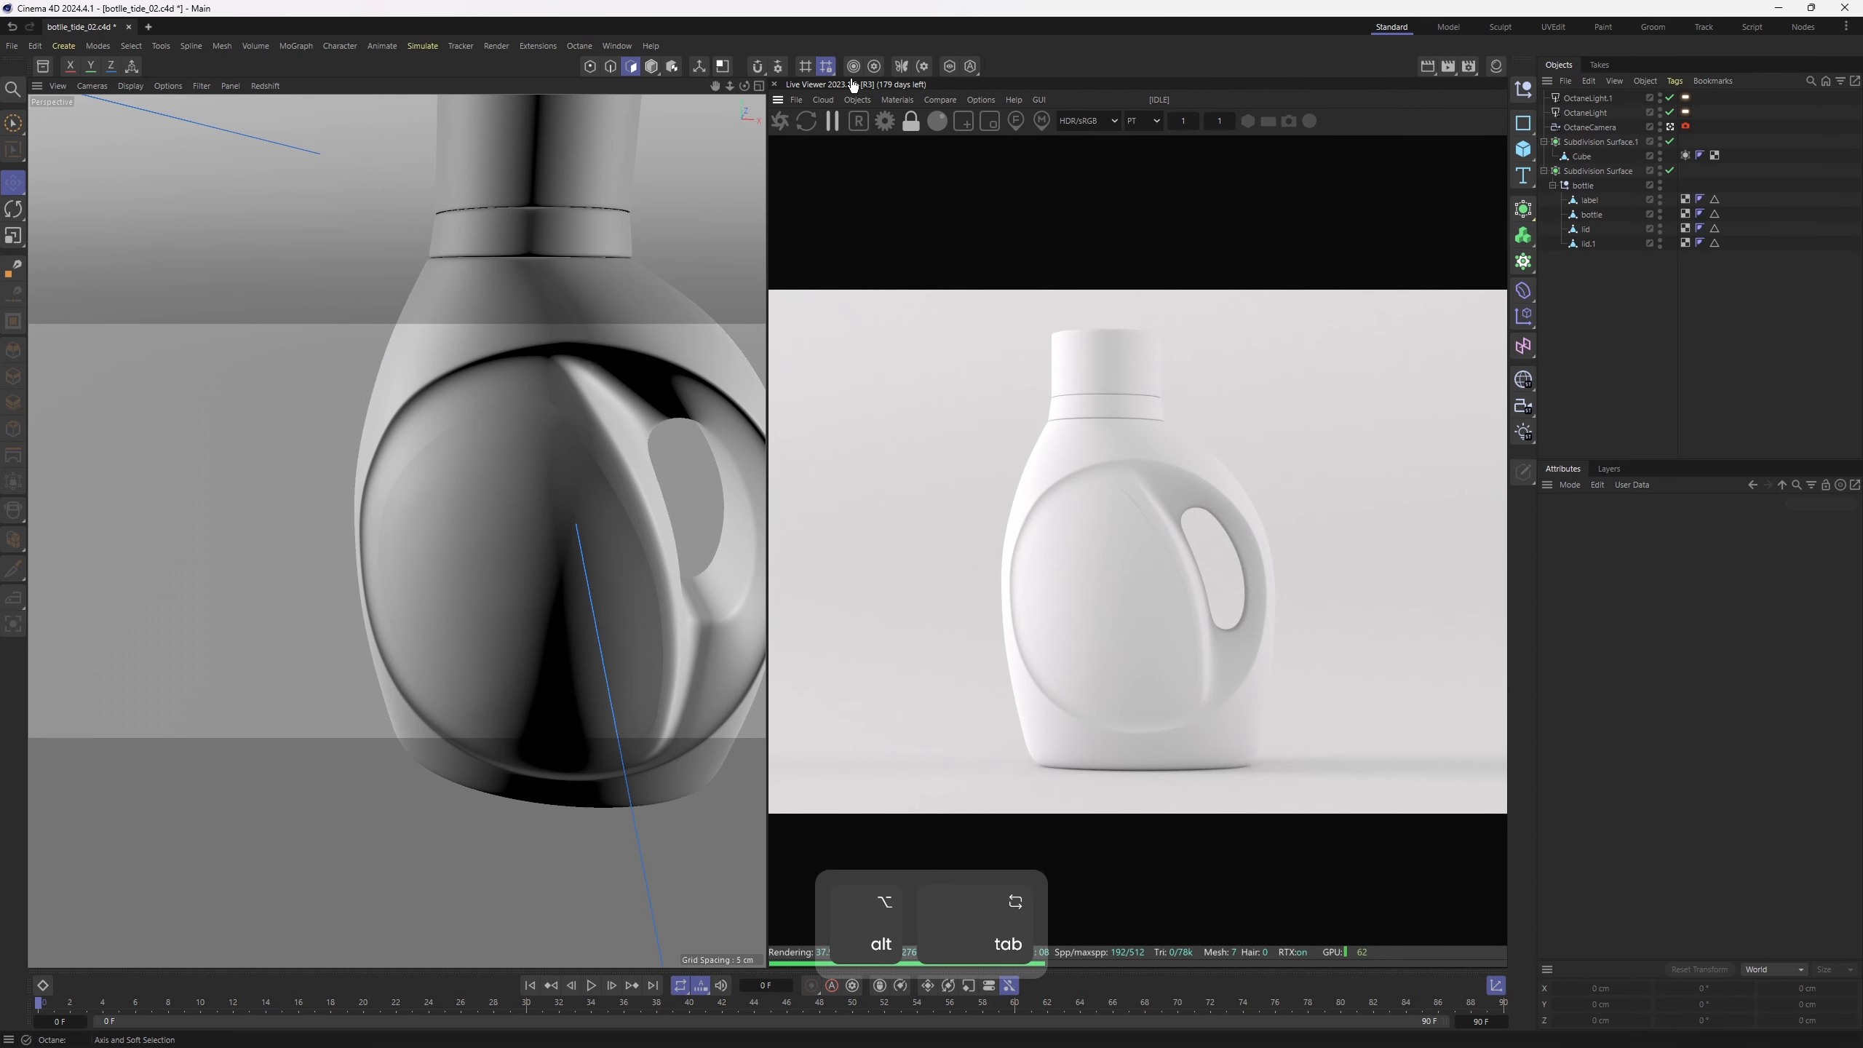
pyautogui.click(888, 99)
pyautogui.moveTo(946, 195)
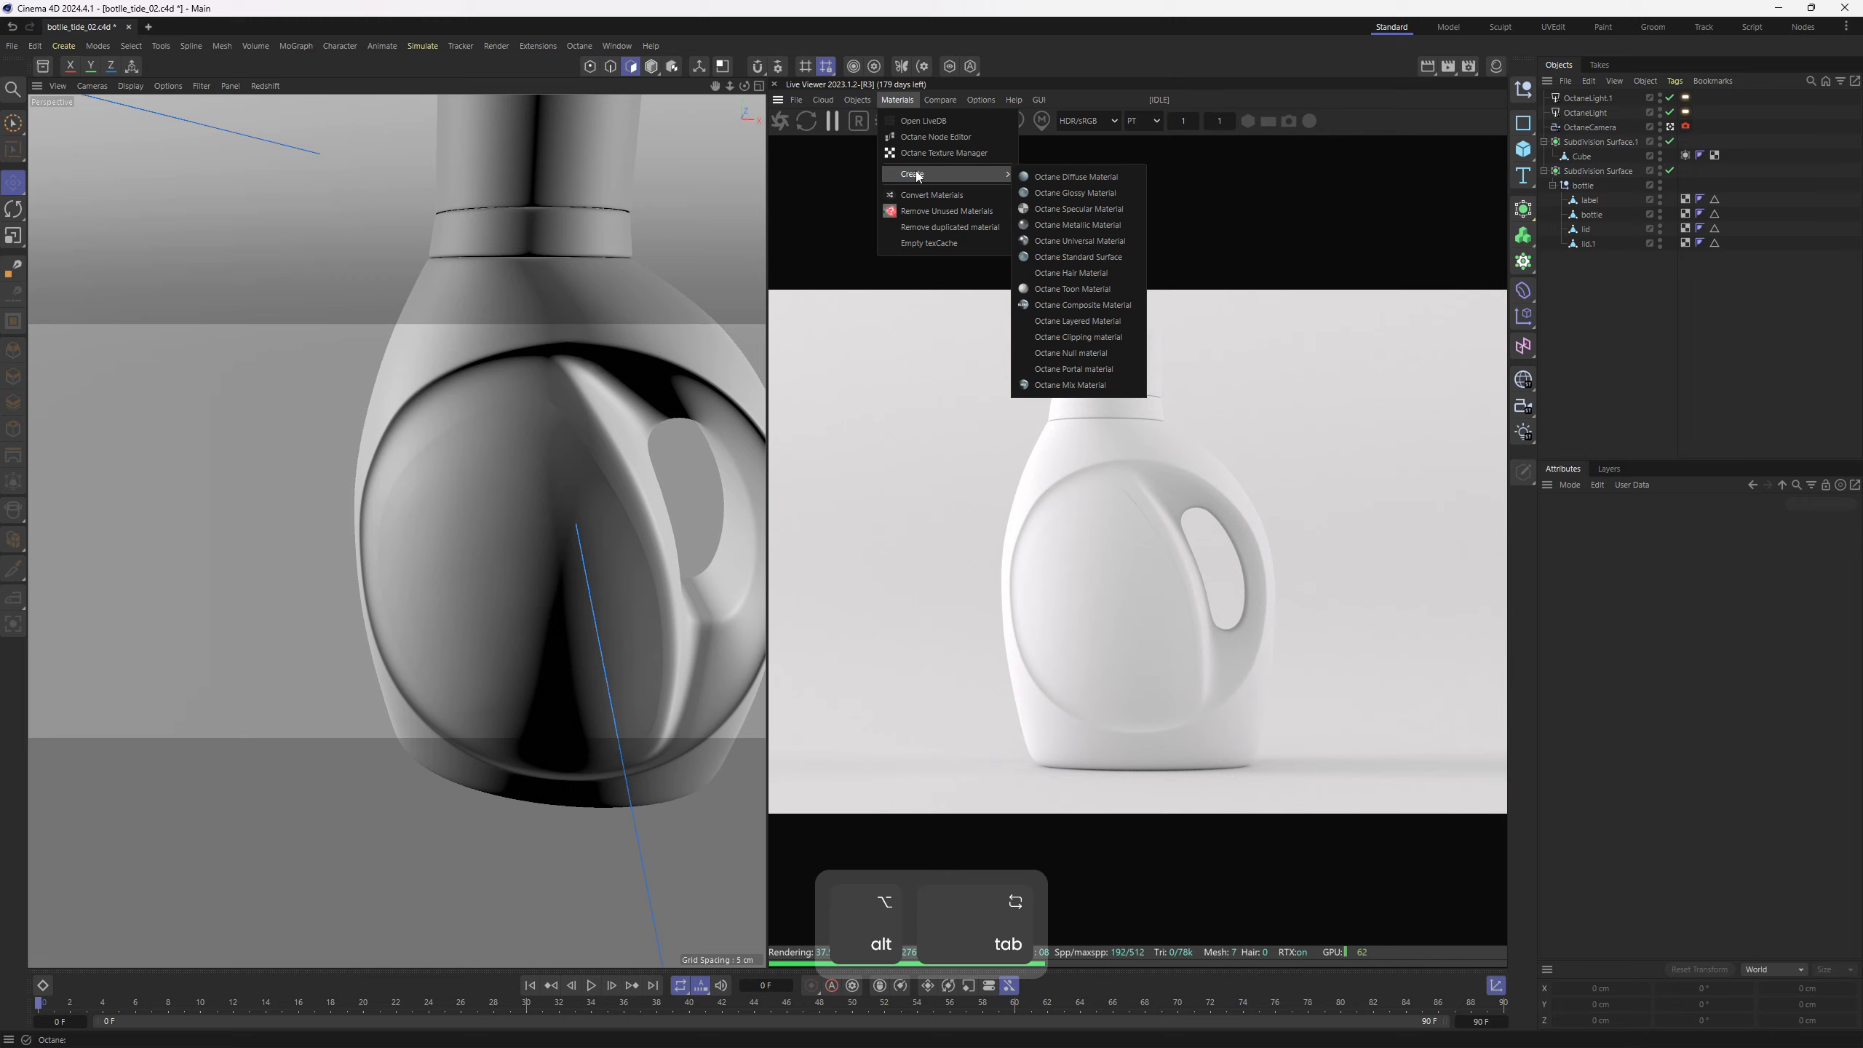
pyautogui.click(1096, 198)
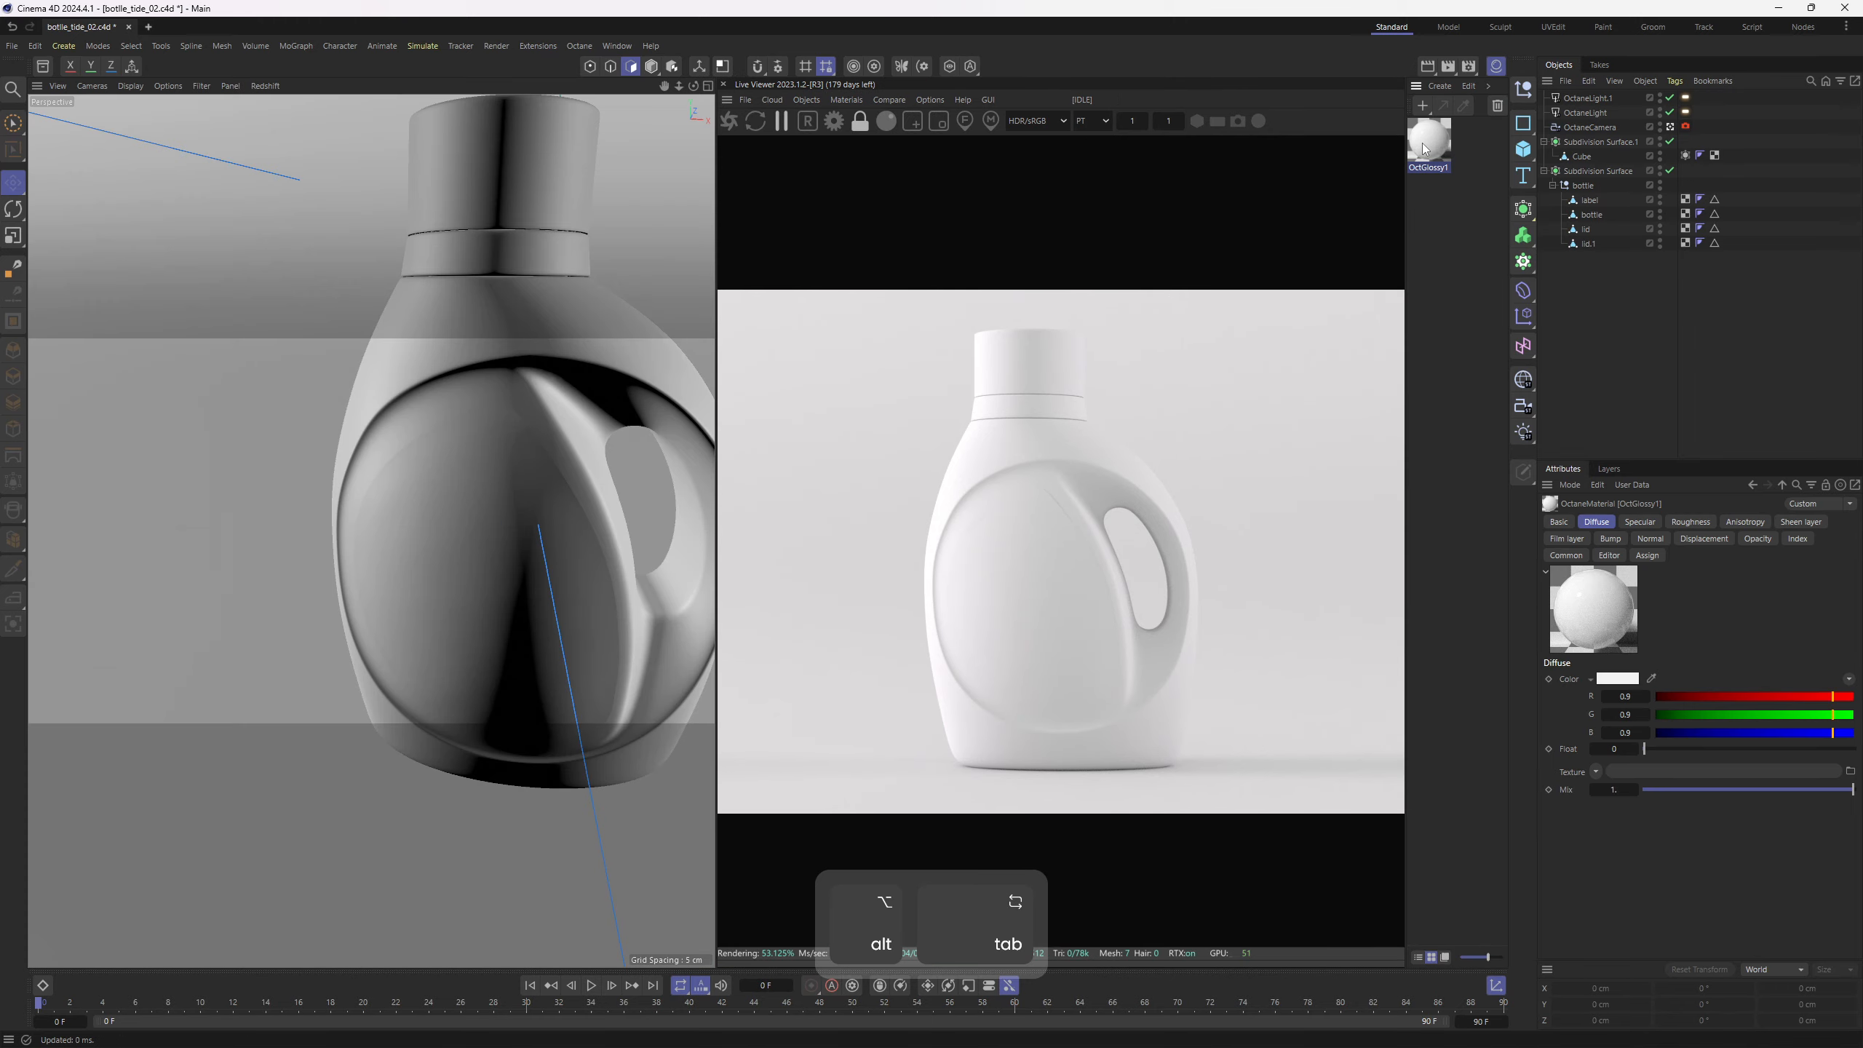
# In the material's node editor, add an image texture loading bottle_label_color.psd and connect it to Diffuse
pyautogui.doubleClick(1423, 139)
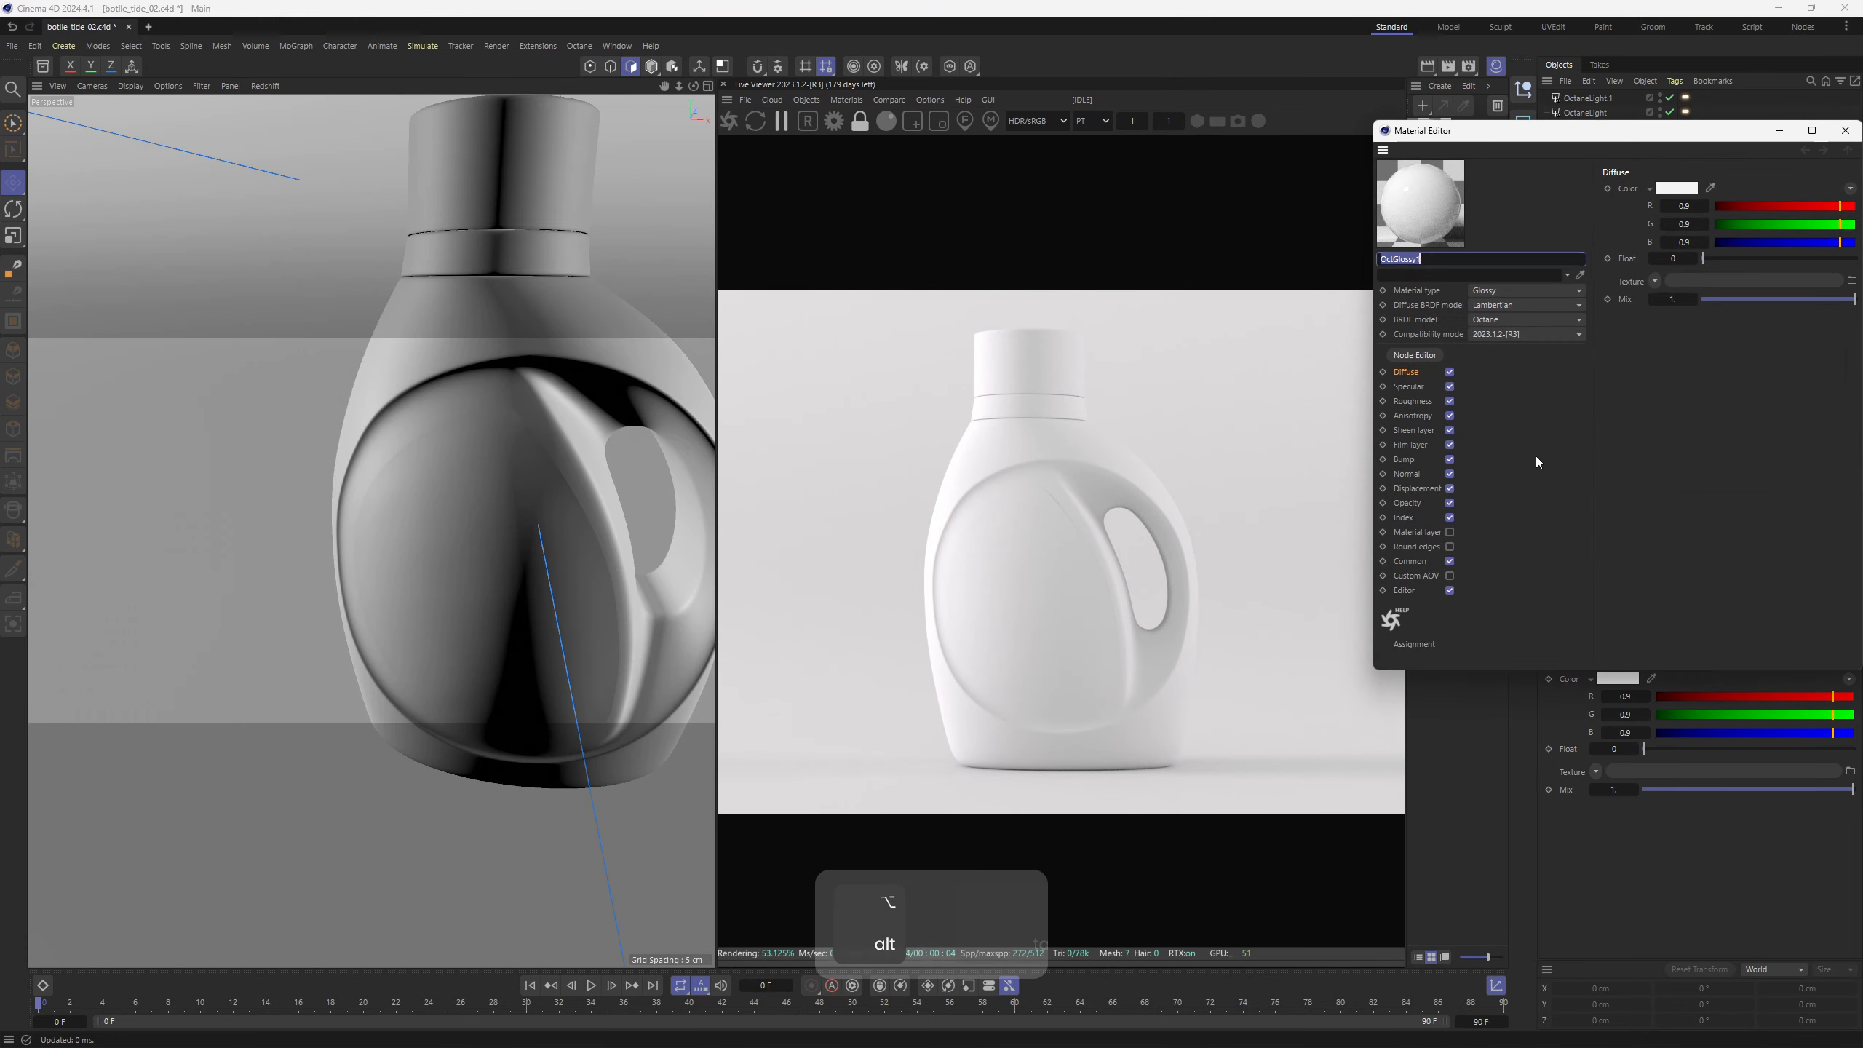
pyautogui.click(1431, 357)
pyautogui.click(410, 340)
pyautogui.write('te')
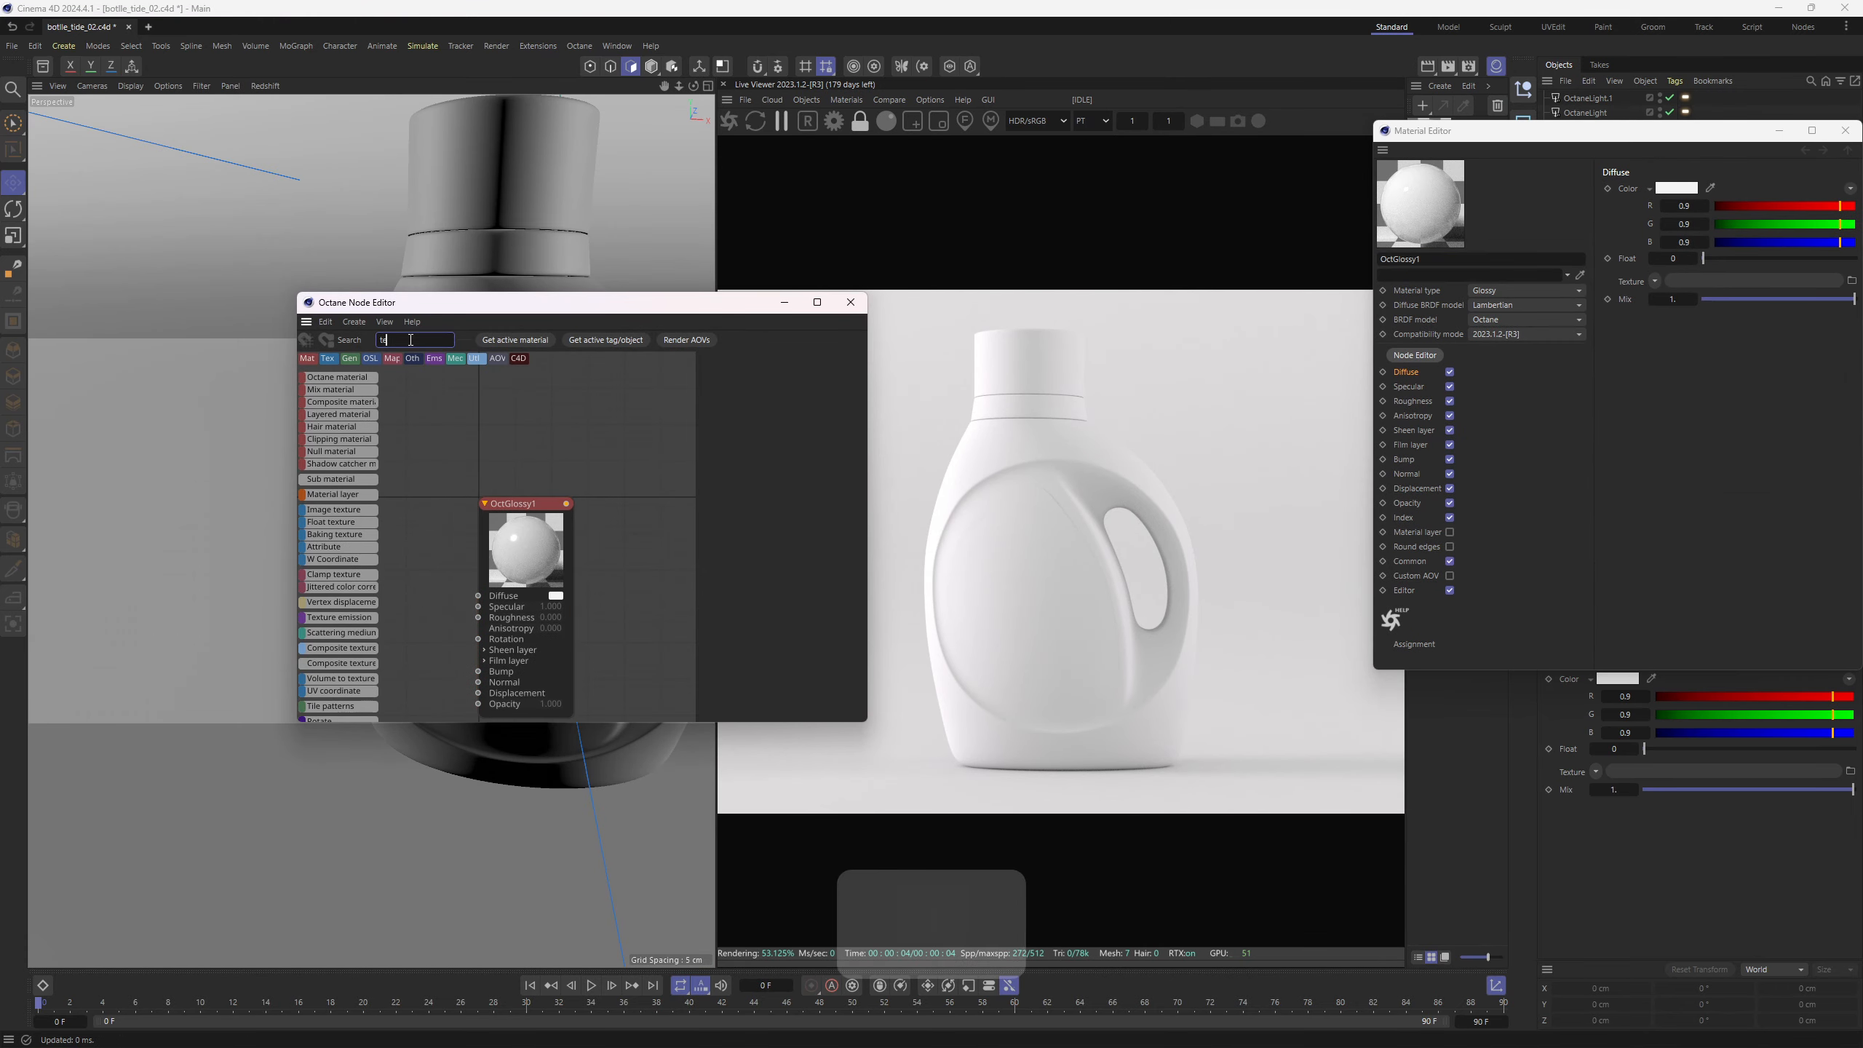
pyautogui.write('xure')
pyautogui.moveTo(338, 376); pyautogui.dragTo(378, 666)
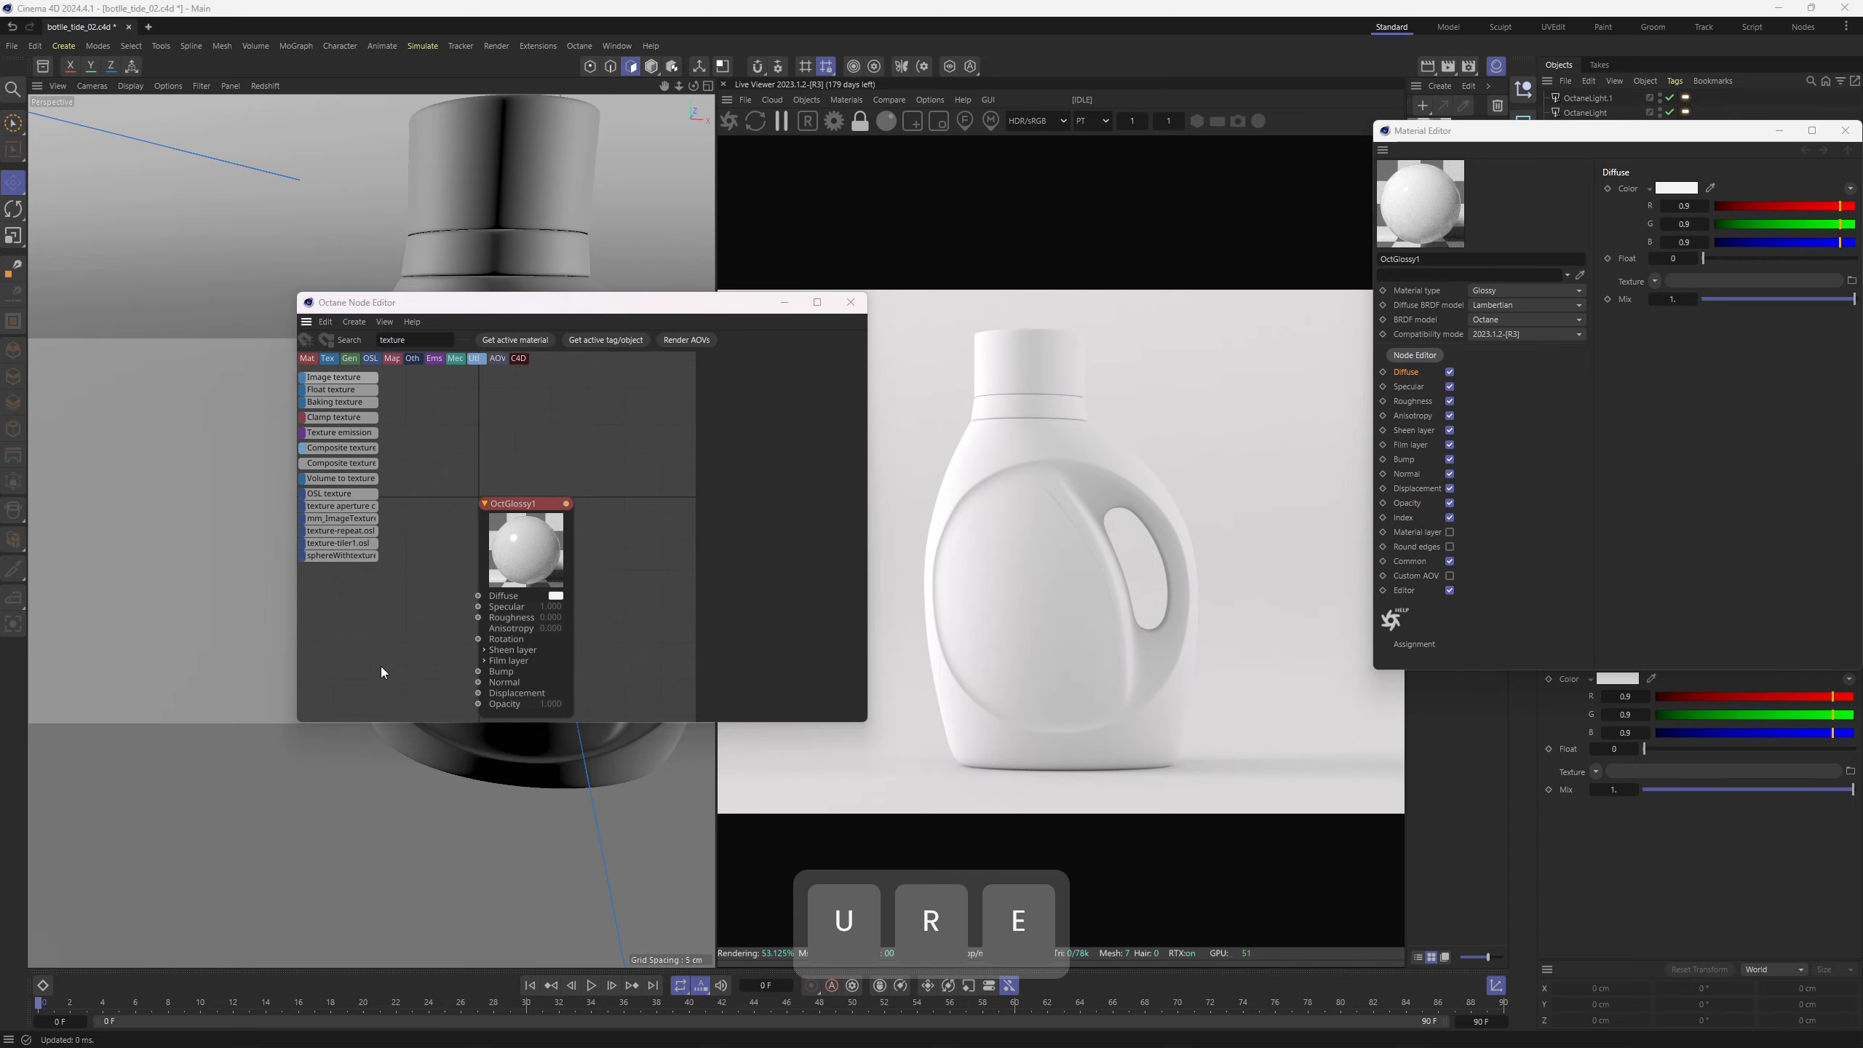
pyautogui.doubleClick(498, 277)
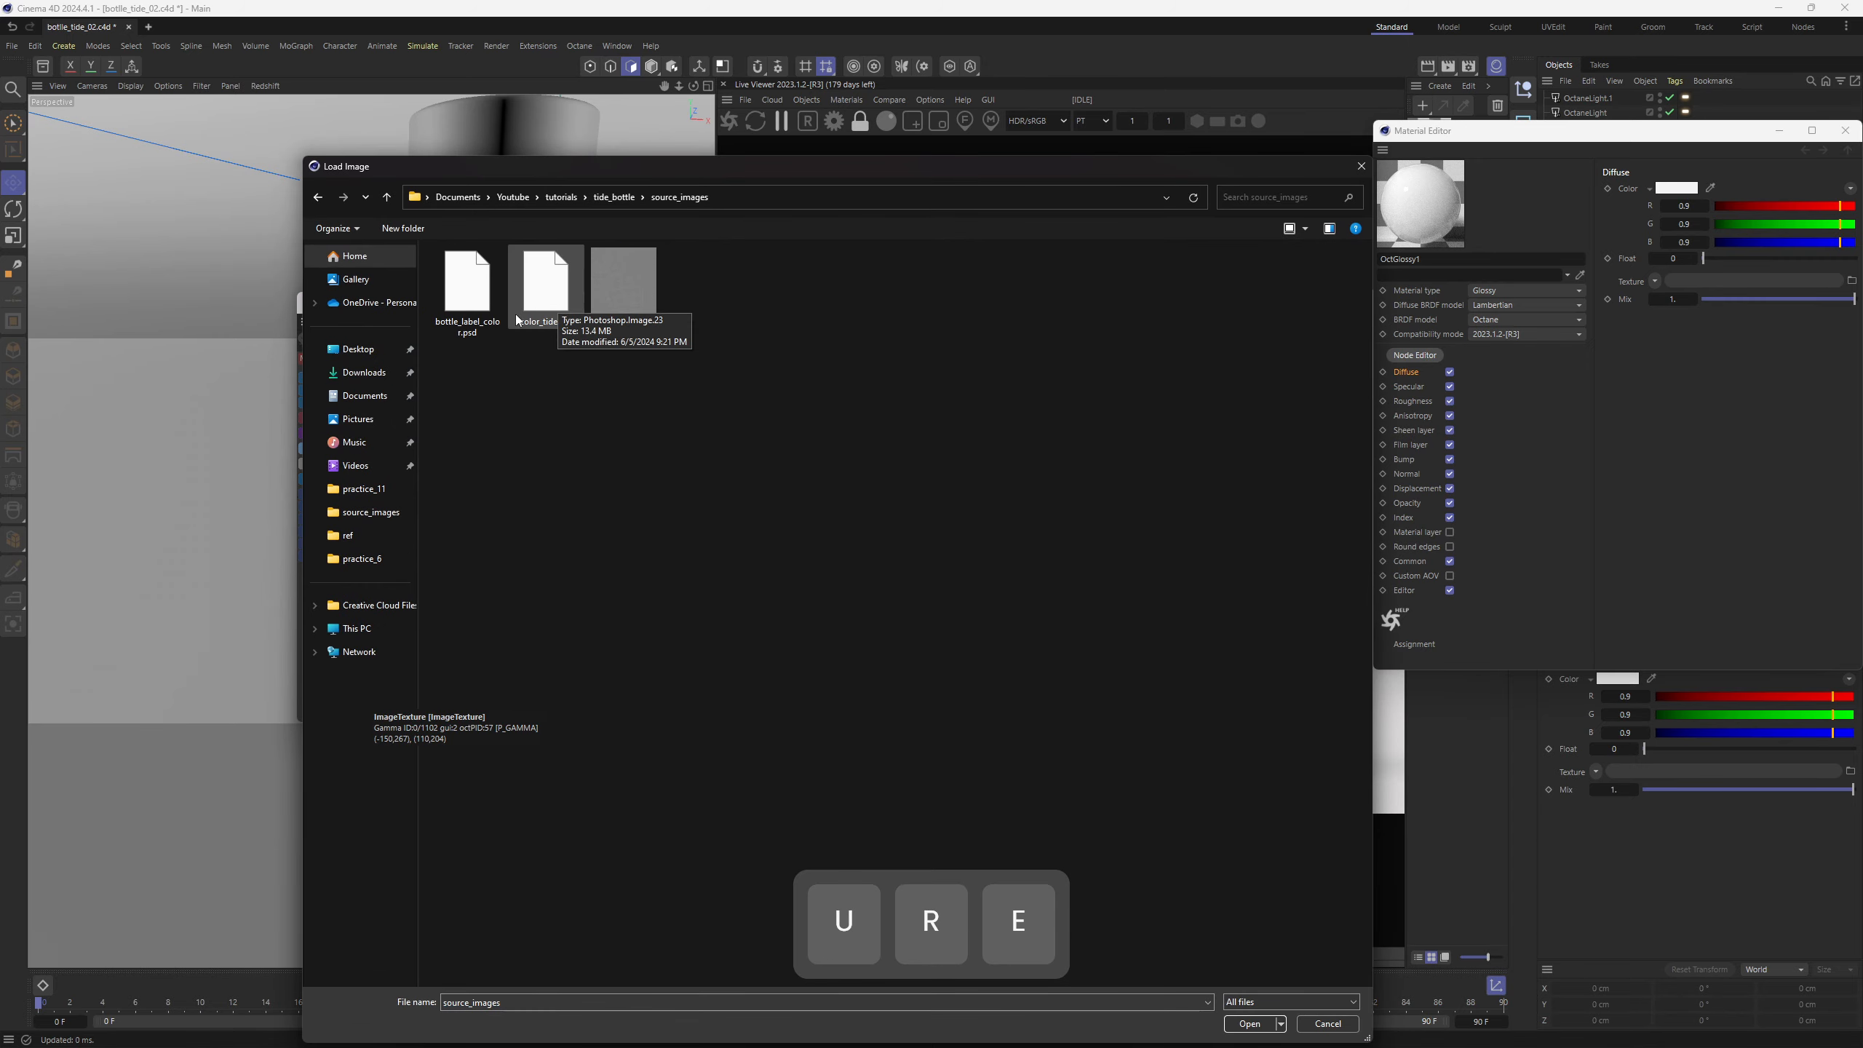
pyautogui.click(461, 300)
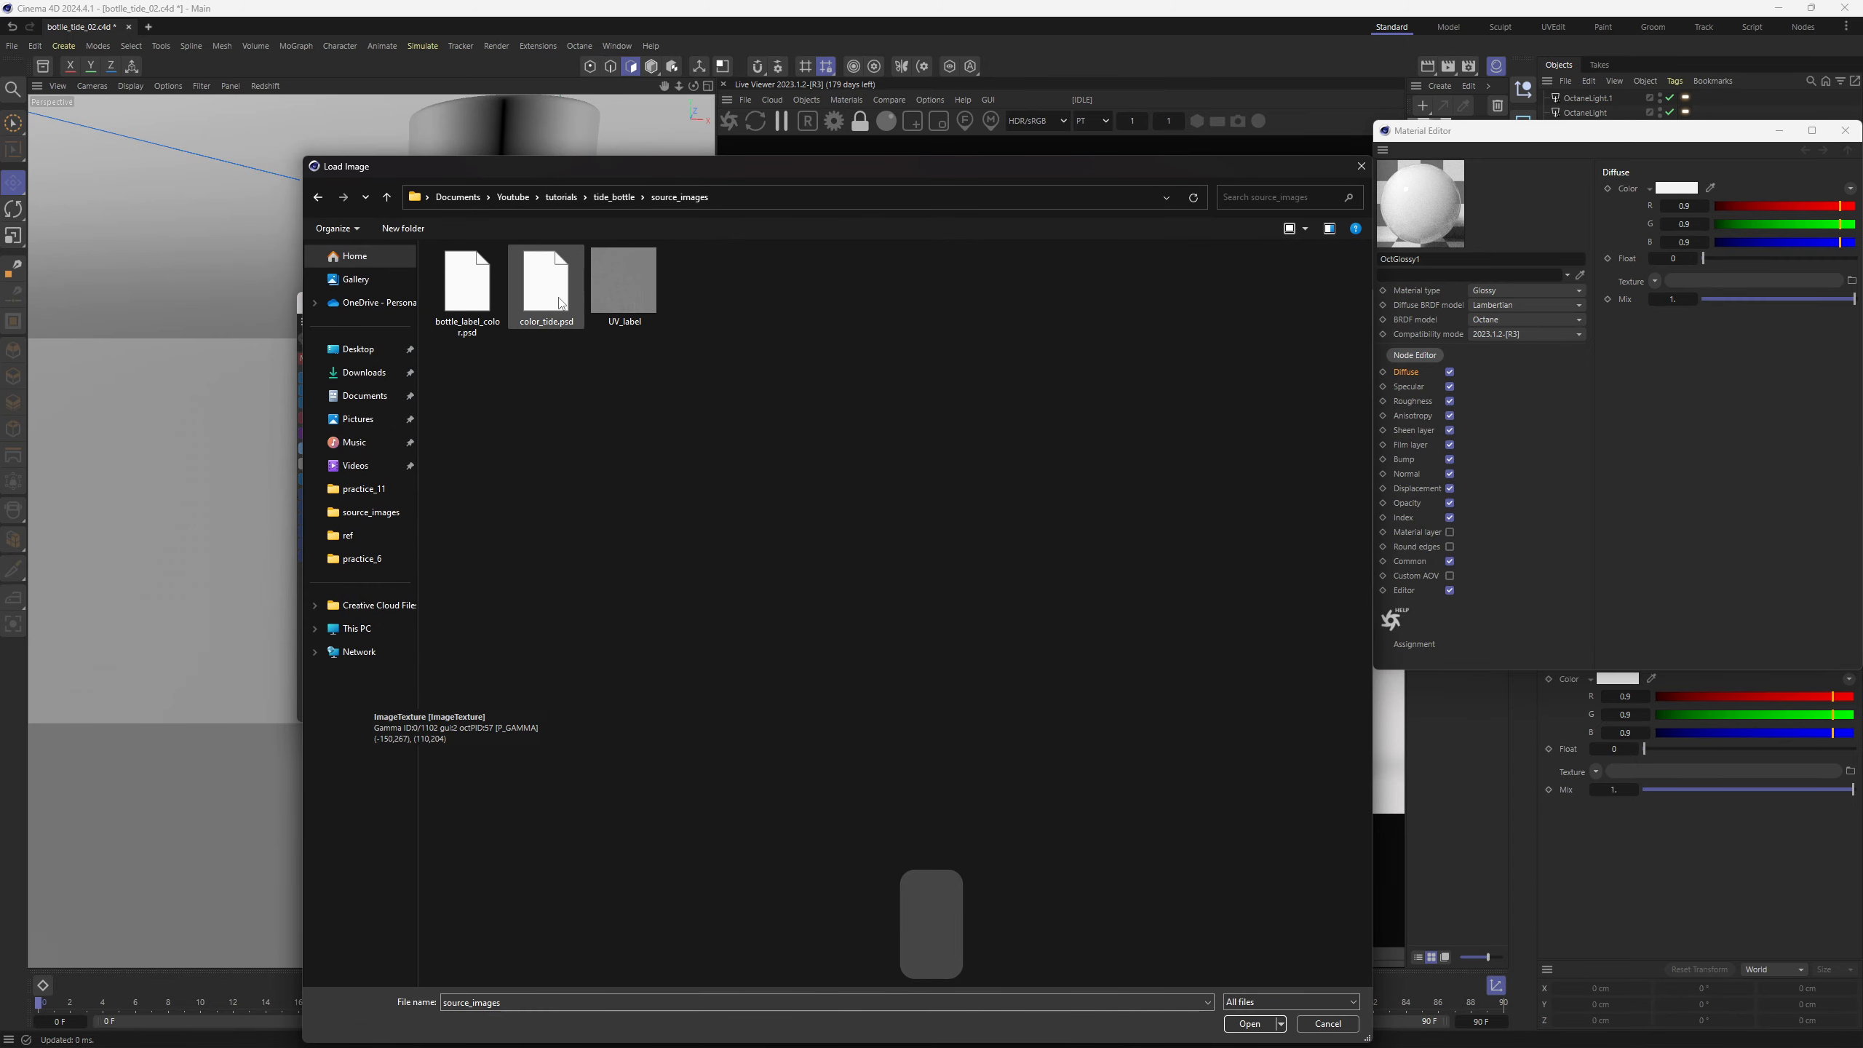
pyautogui.doubleClick(466, 296)
pyautogui.moveTo(445, 705); pyautogui.dragTo(478, 596)
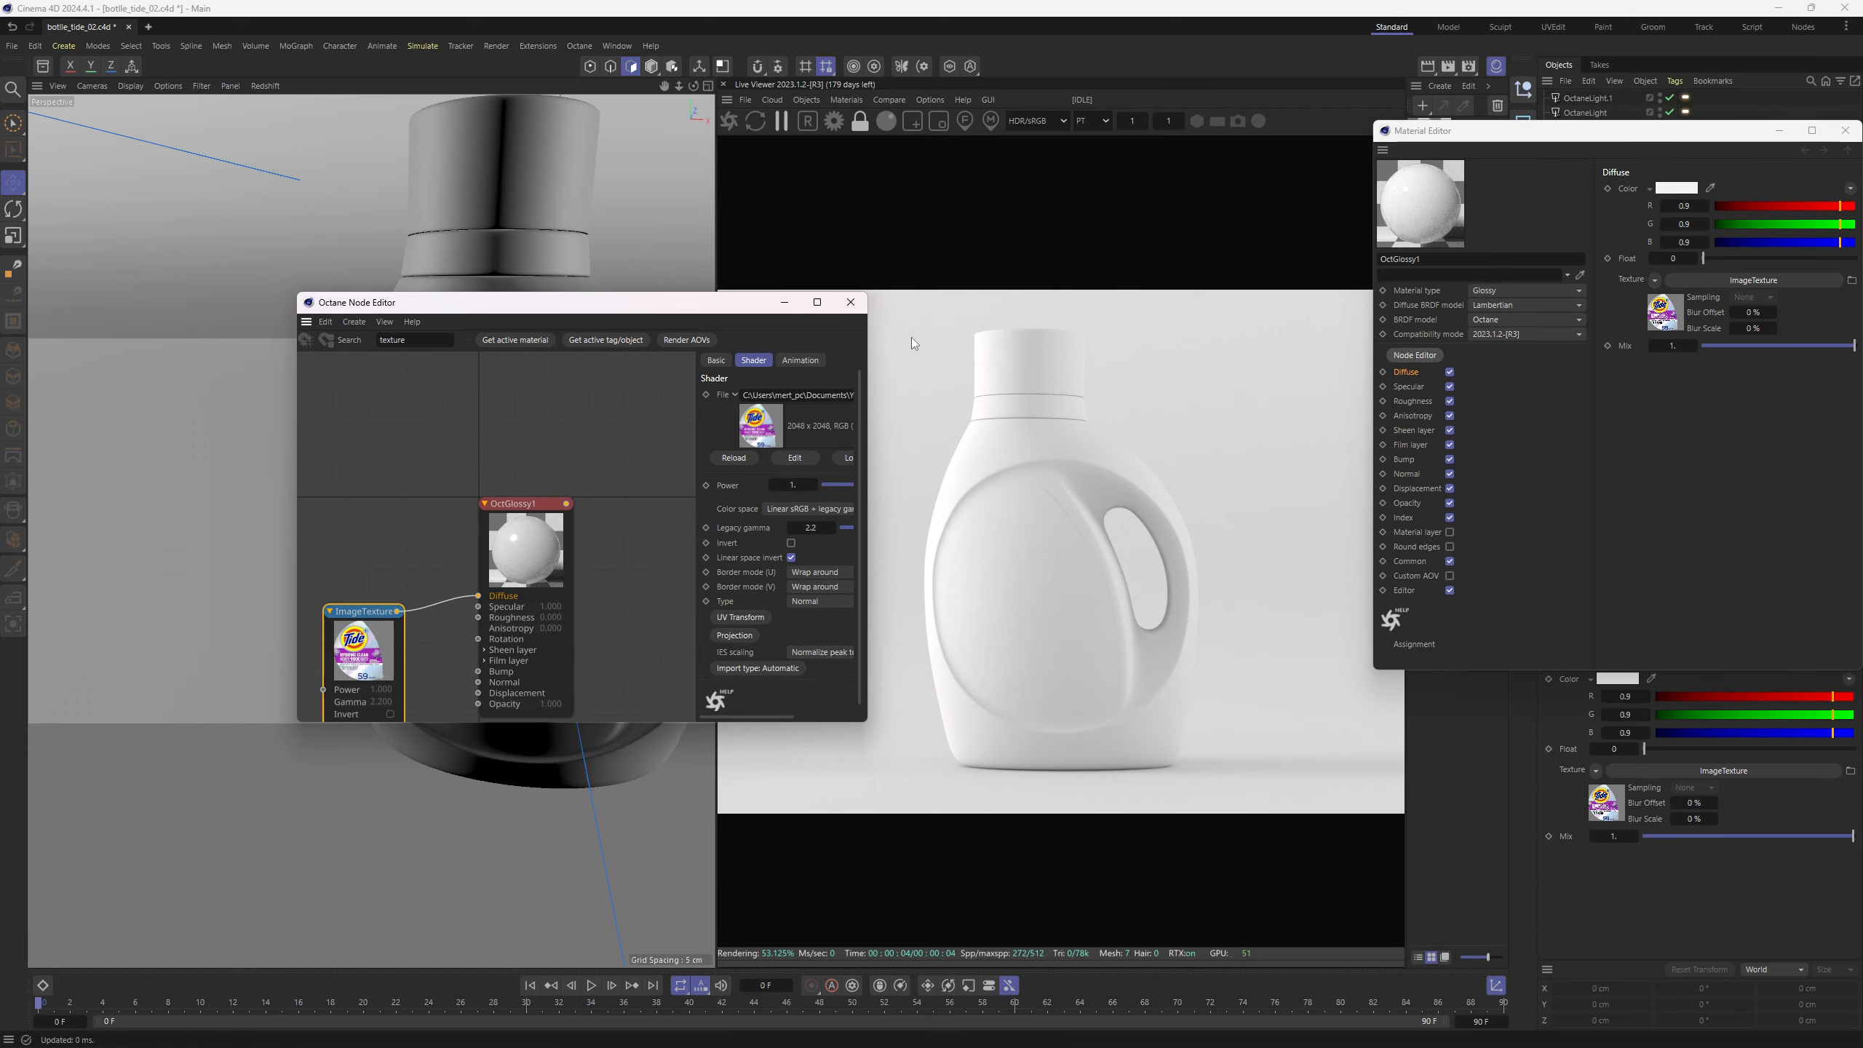
# Close the material editing windows, apply the textured material to the label object and refresh the Octane render
pyautogui.click(850, 301)
pyautogui.moveTo(1738, 133); pyautogui.dragTo(1298, 217)
pyautogui.click(1256, 220)
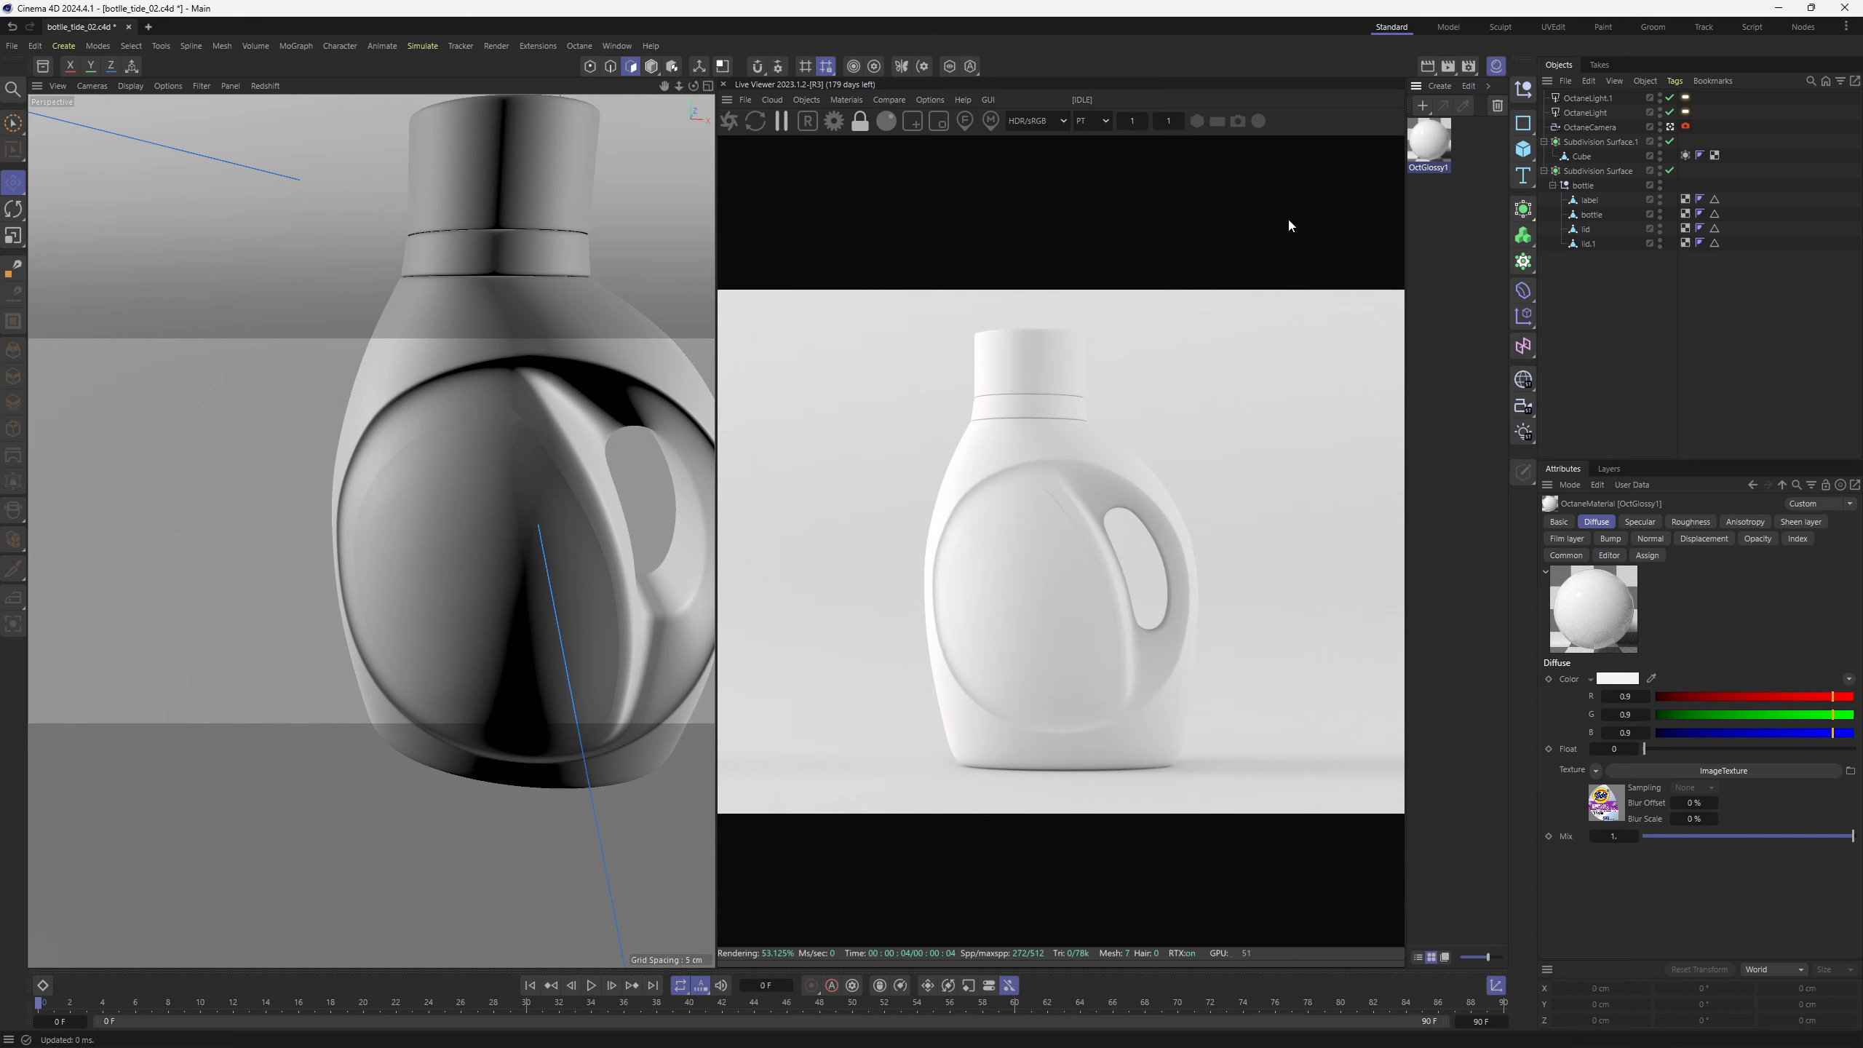
pyautogui.moveTo(1617, 216); pyautogui.dragTo(1596, 201)
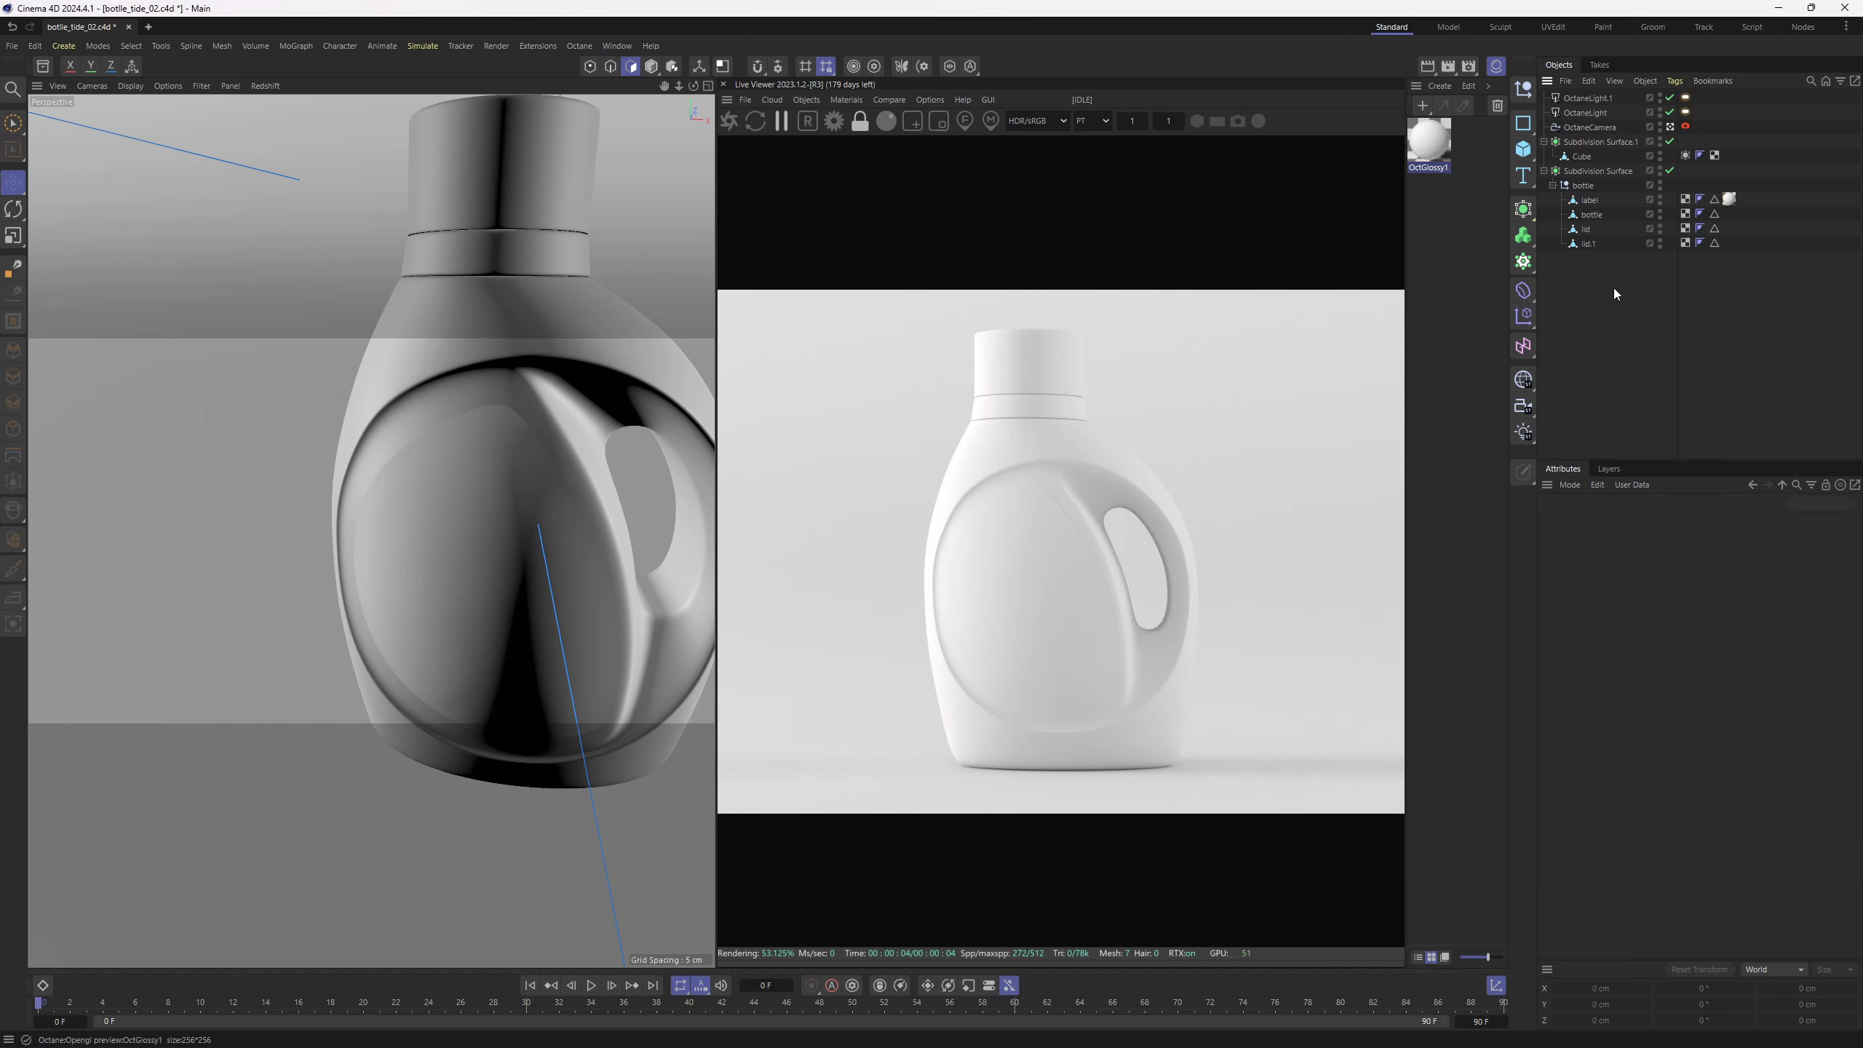
pyautogui.click(731, 123)
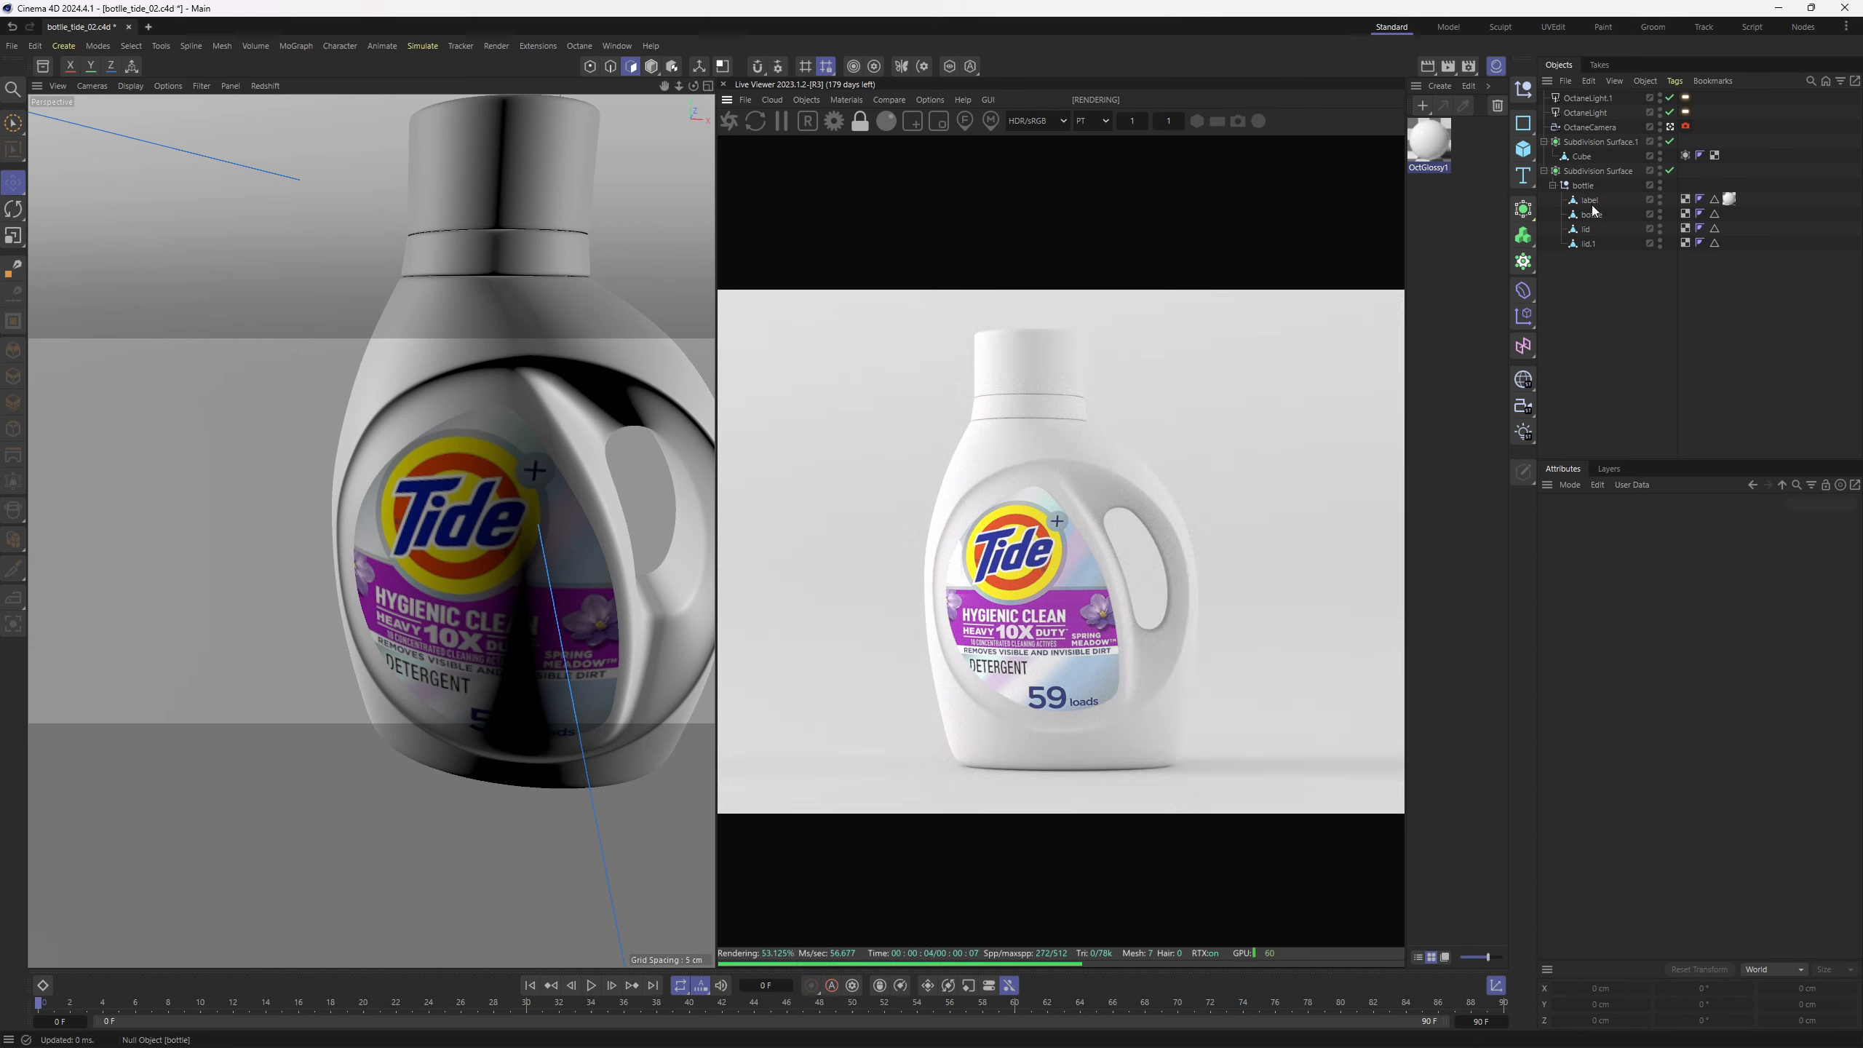
# Create a second Octane Glossy material and apply the label-textured material to the bottle object
pyautogui.click(1479, 242)
pyautogui.click(844, 100)
pyautogui.moveTo(884, 172)
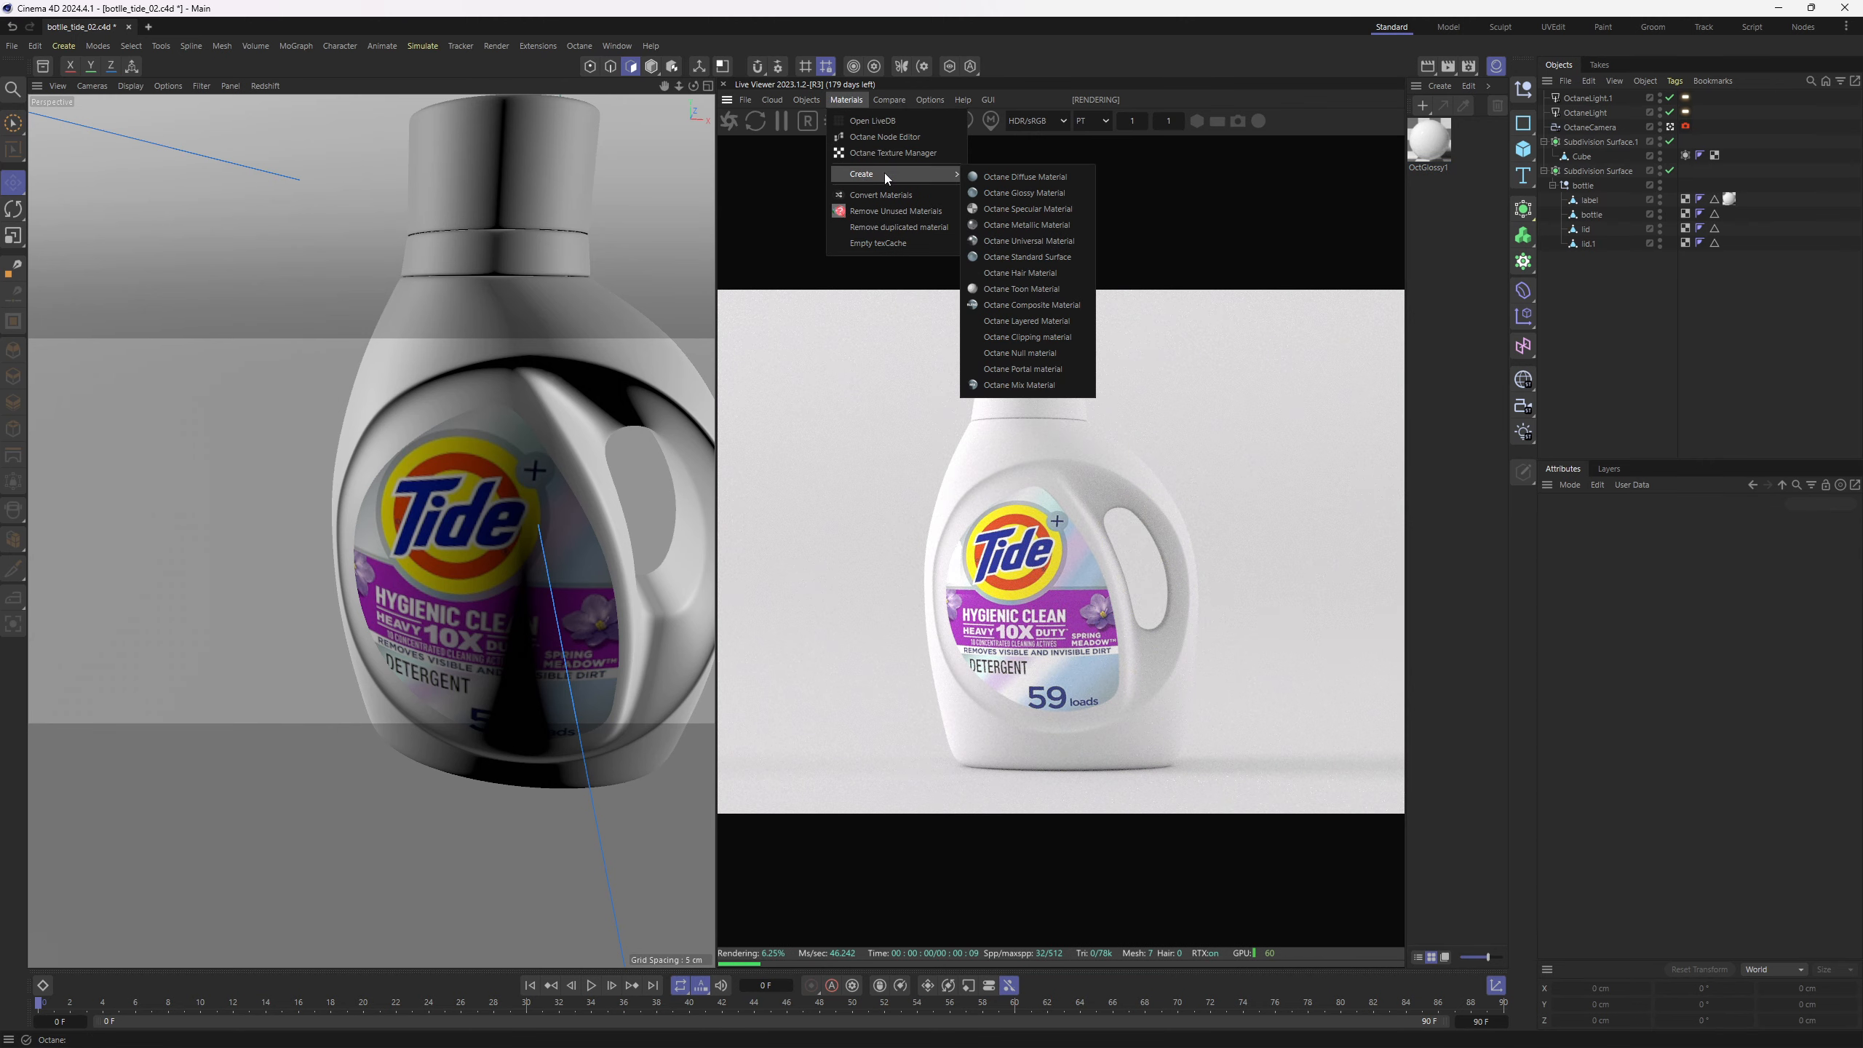
pyautogui.click(1064, 198)
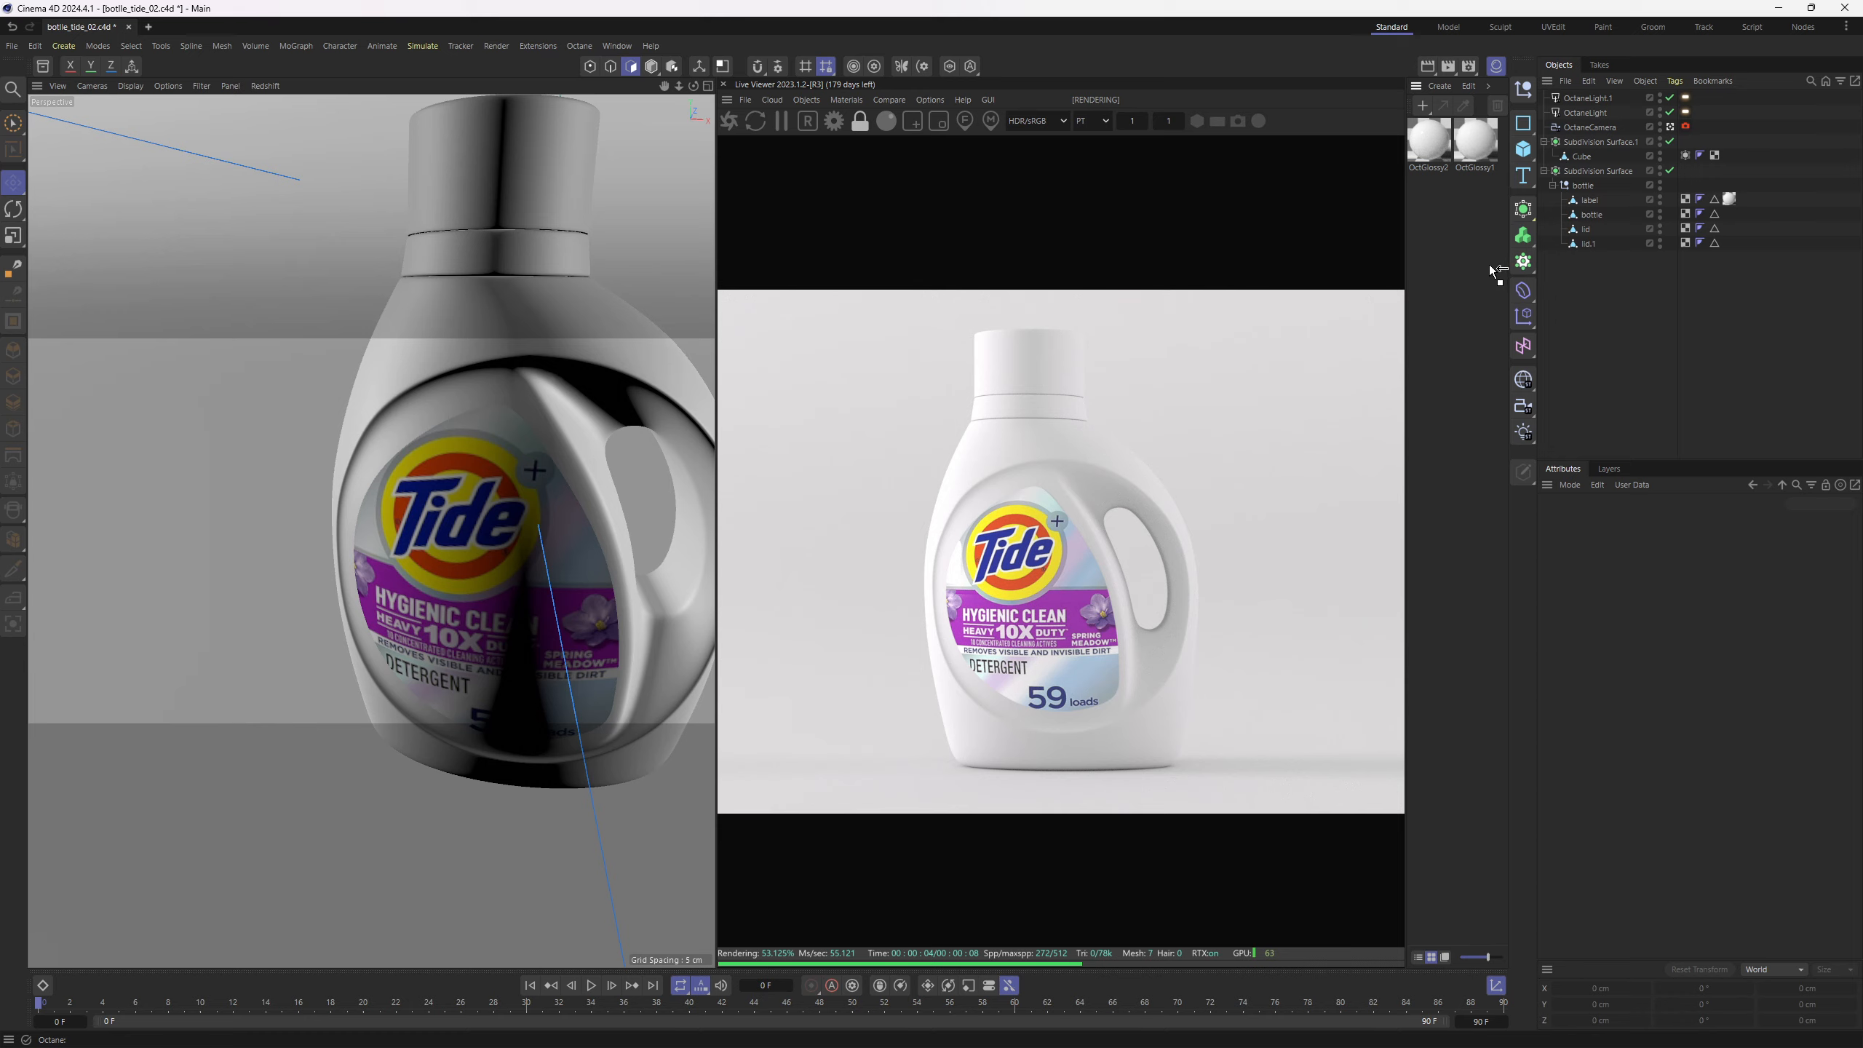
pyautogui.moveTo(1479, 234); pyautogui.dragTo(1470, 150)
pyautogui.moveTo(1596, 207); pyautogui.dragTo(1592, 214)
# Open the label-textured material's node graph and enlarge the node editor window beside the render view
pyautogui.doubleClick(1475, 144)
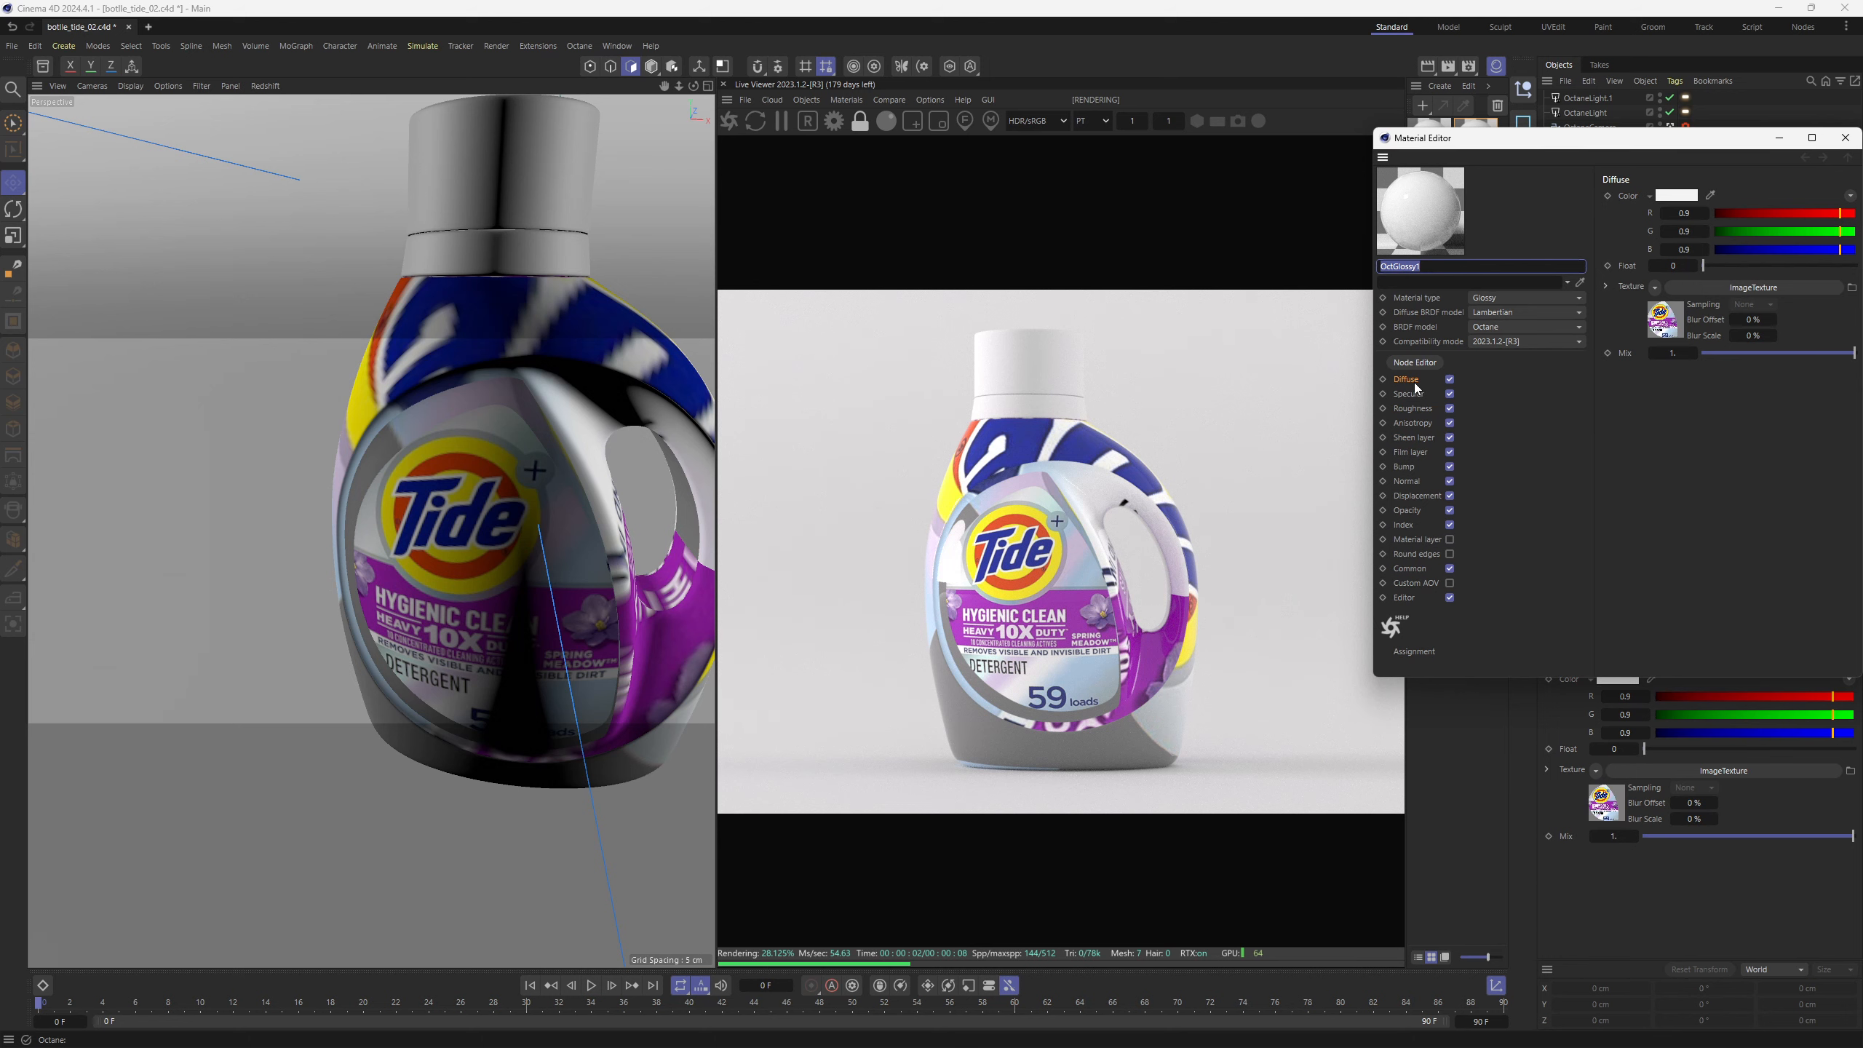
pyautogui.click(1430, 363)
pyautogui.click(1846, 137)
pyautogui.moveTo(558, 291); pyautogui.dragTo(244, 92)
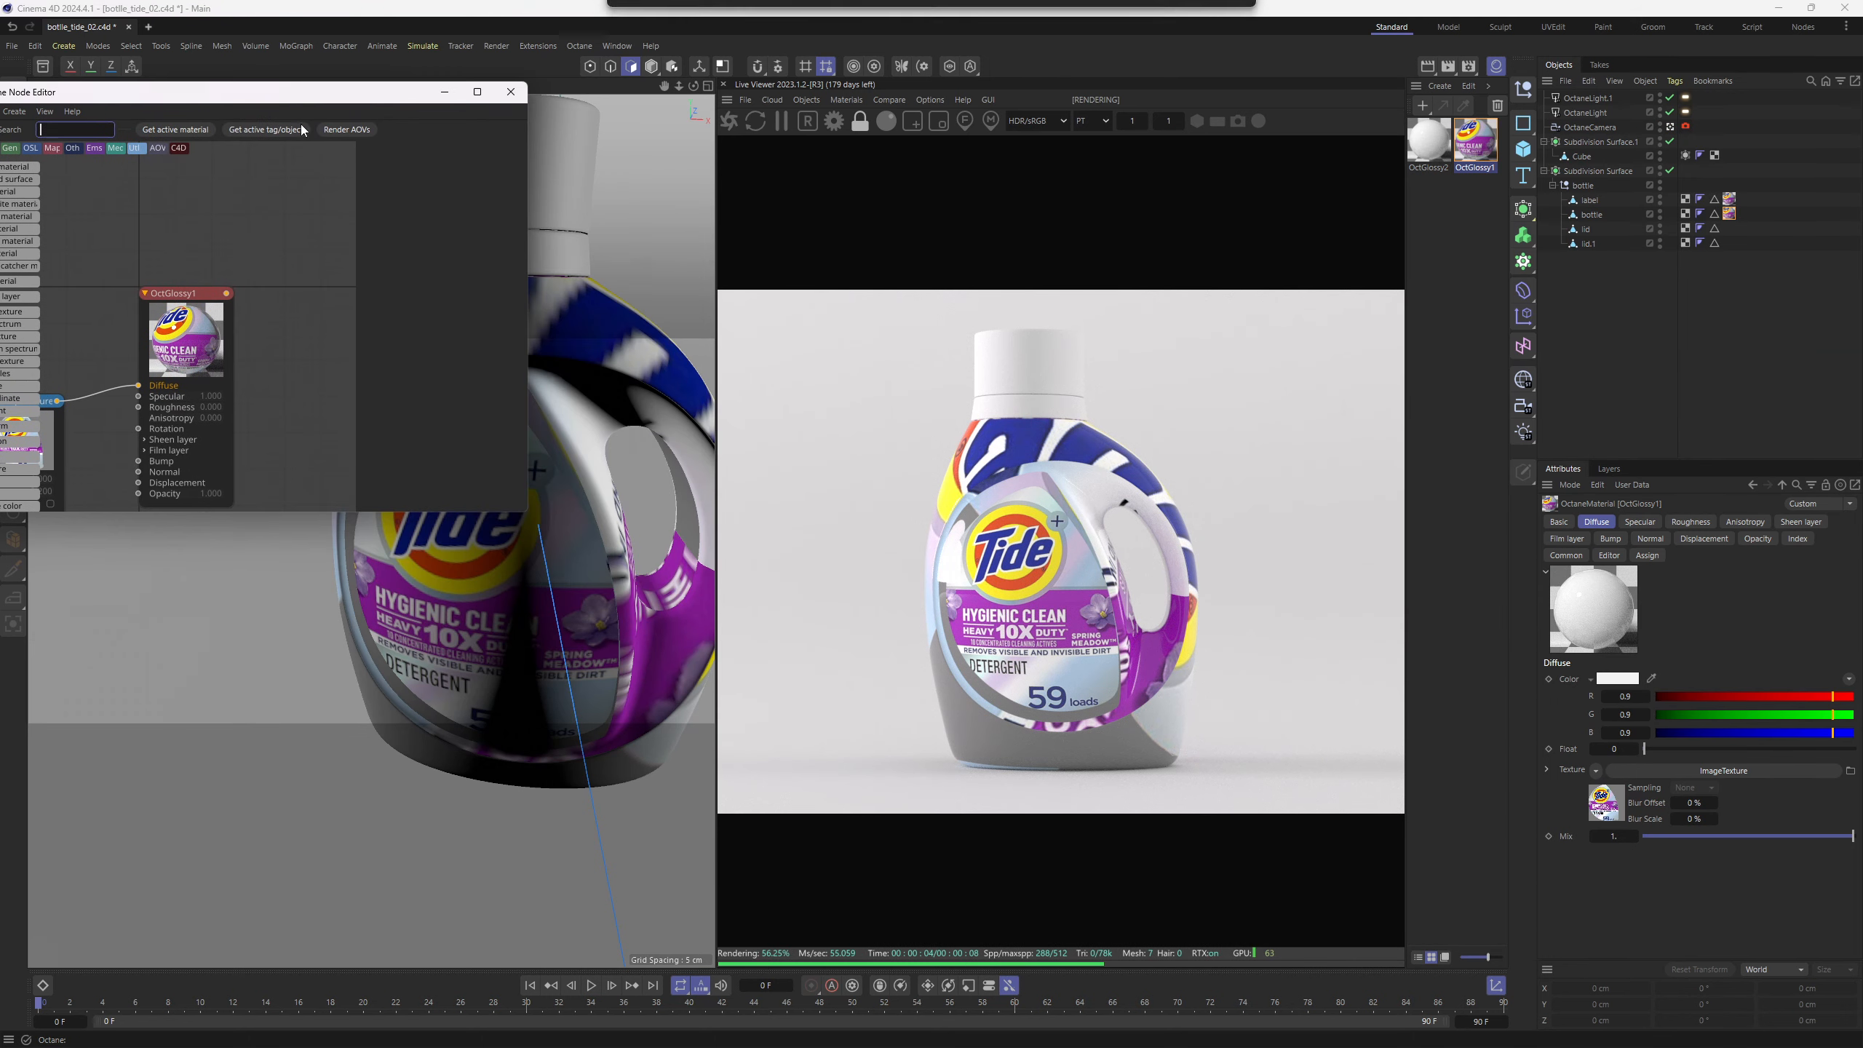
pyautogui.moveTo(521, 511); pyautogui.dragTo(683, 872)
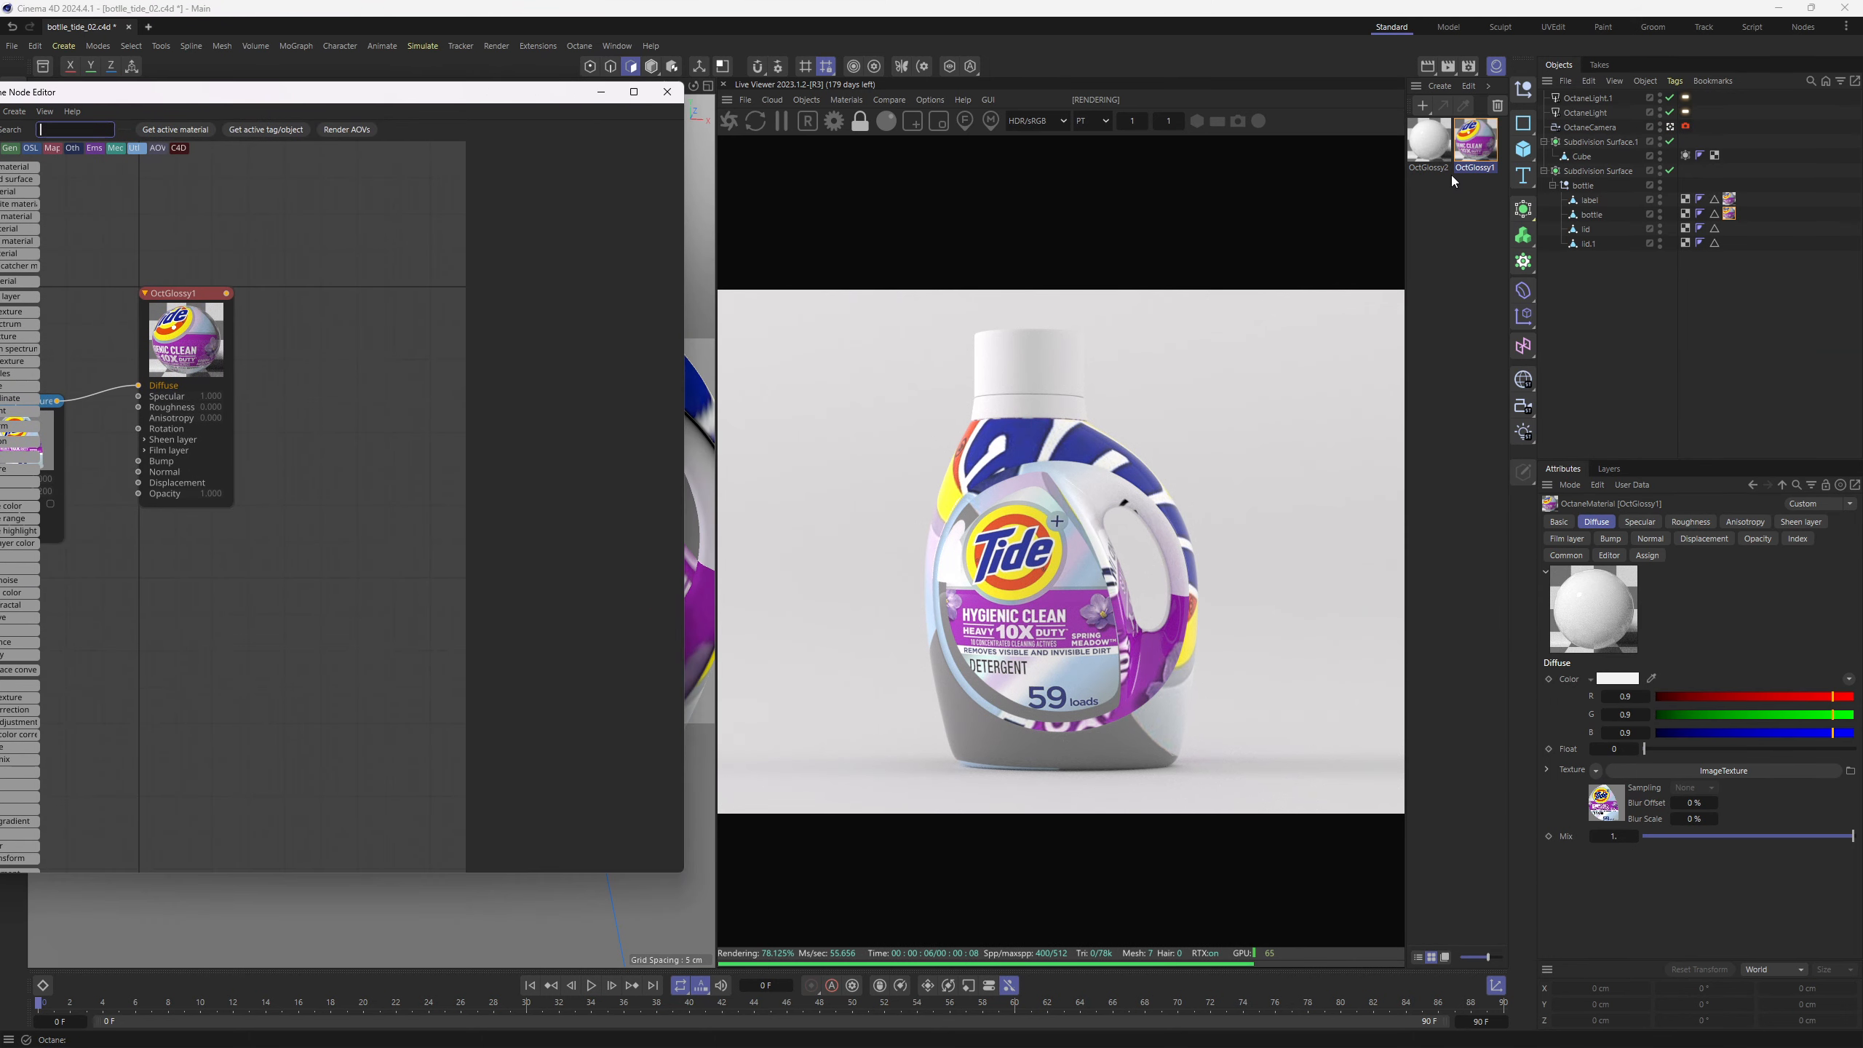
# Rename the plain glossy material to bottle and the textured one to label
pyautogui.click(1429, 142)
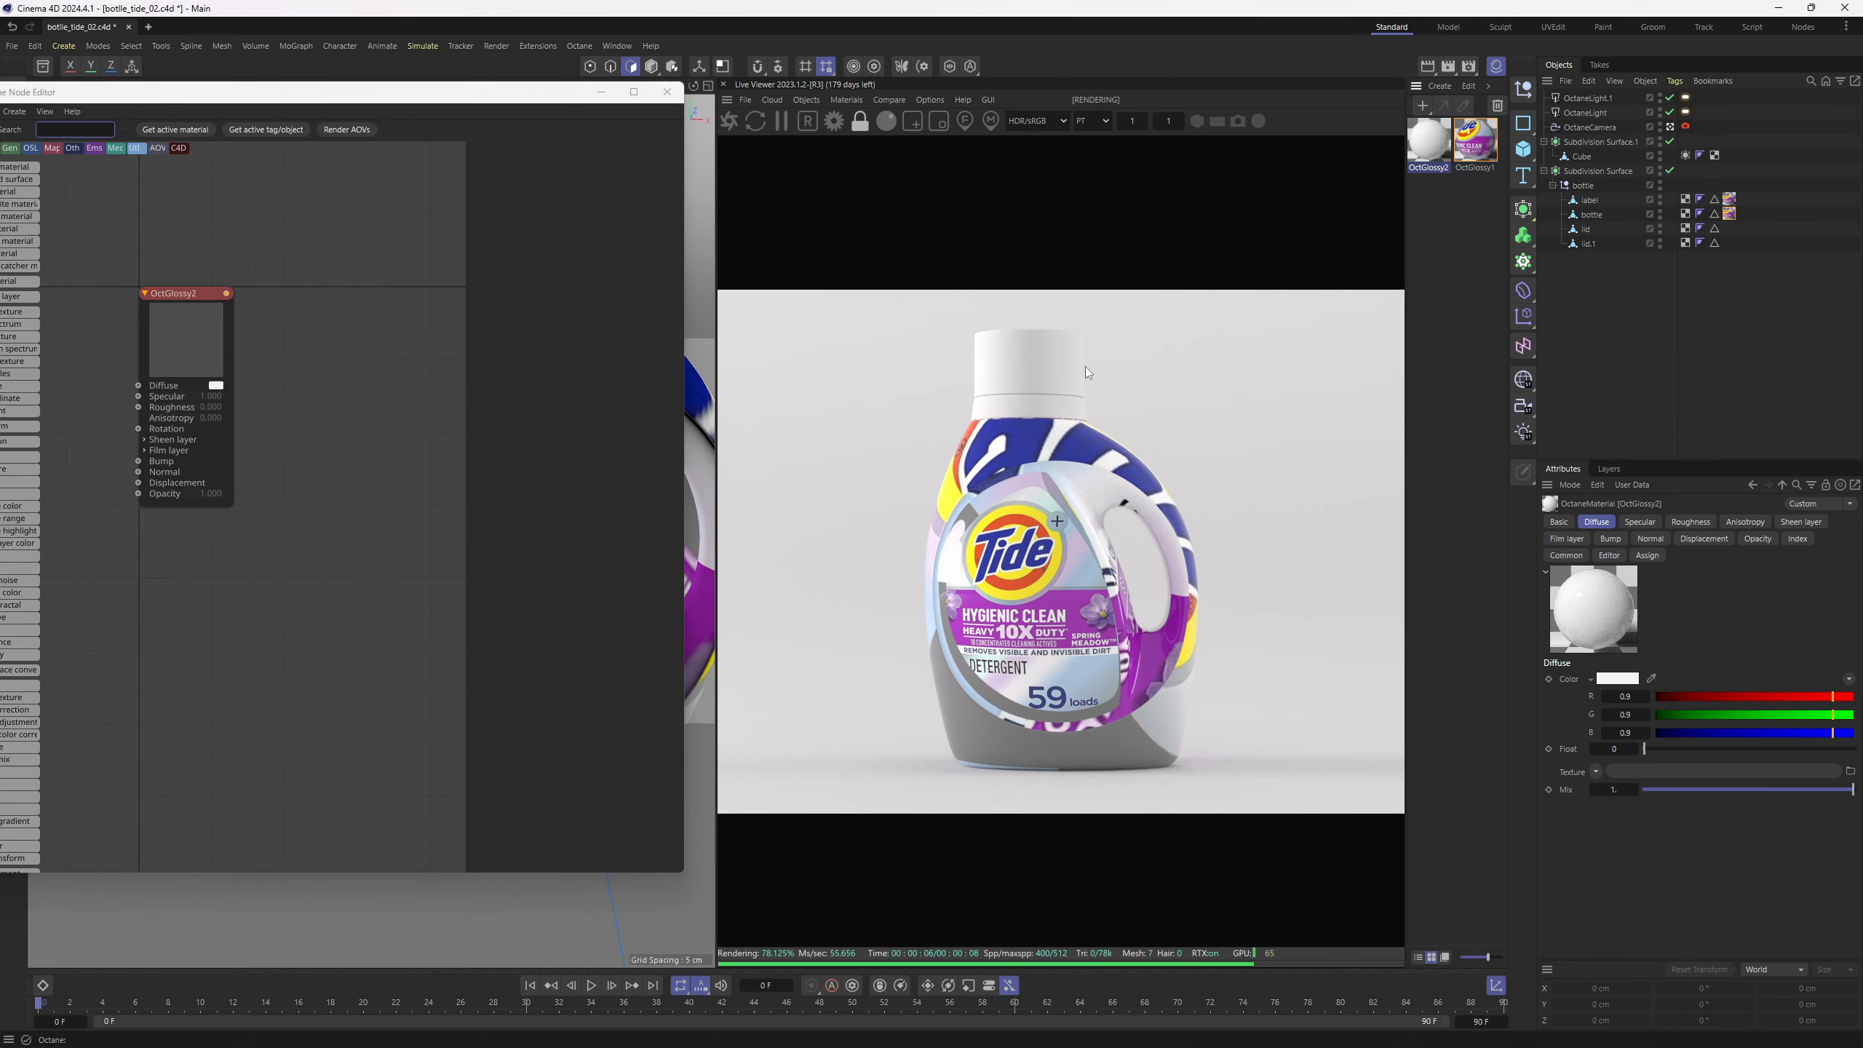
pyautogui.doubleClick(1429, 167)
pyautogui.write('bottle')
pyautogui.press('Return')
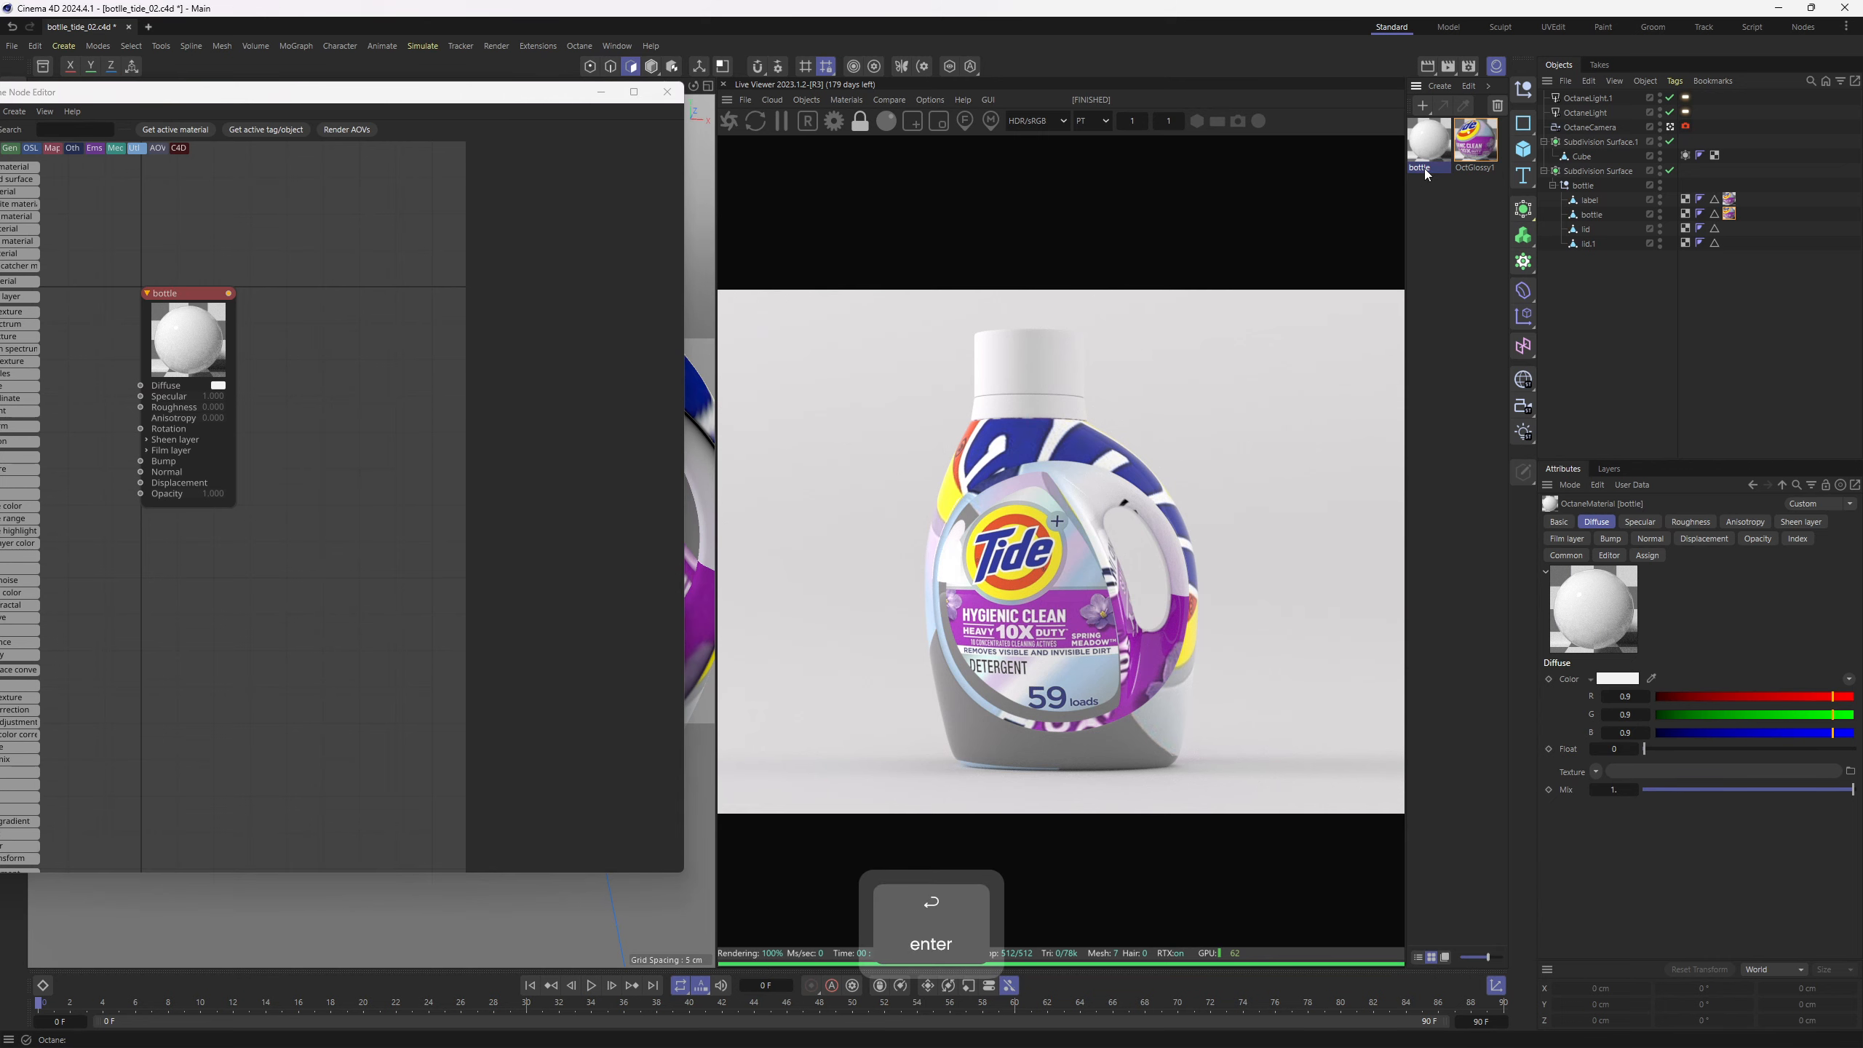
pyautogui.doubleClick(1481, 166)
pyautogui.write('label')
pyautogui.press('Return')
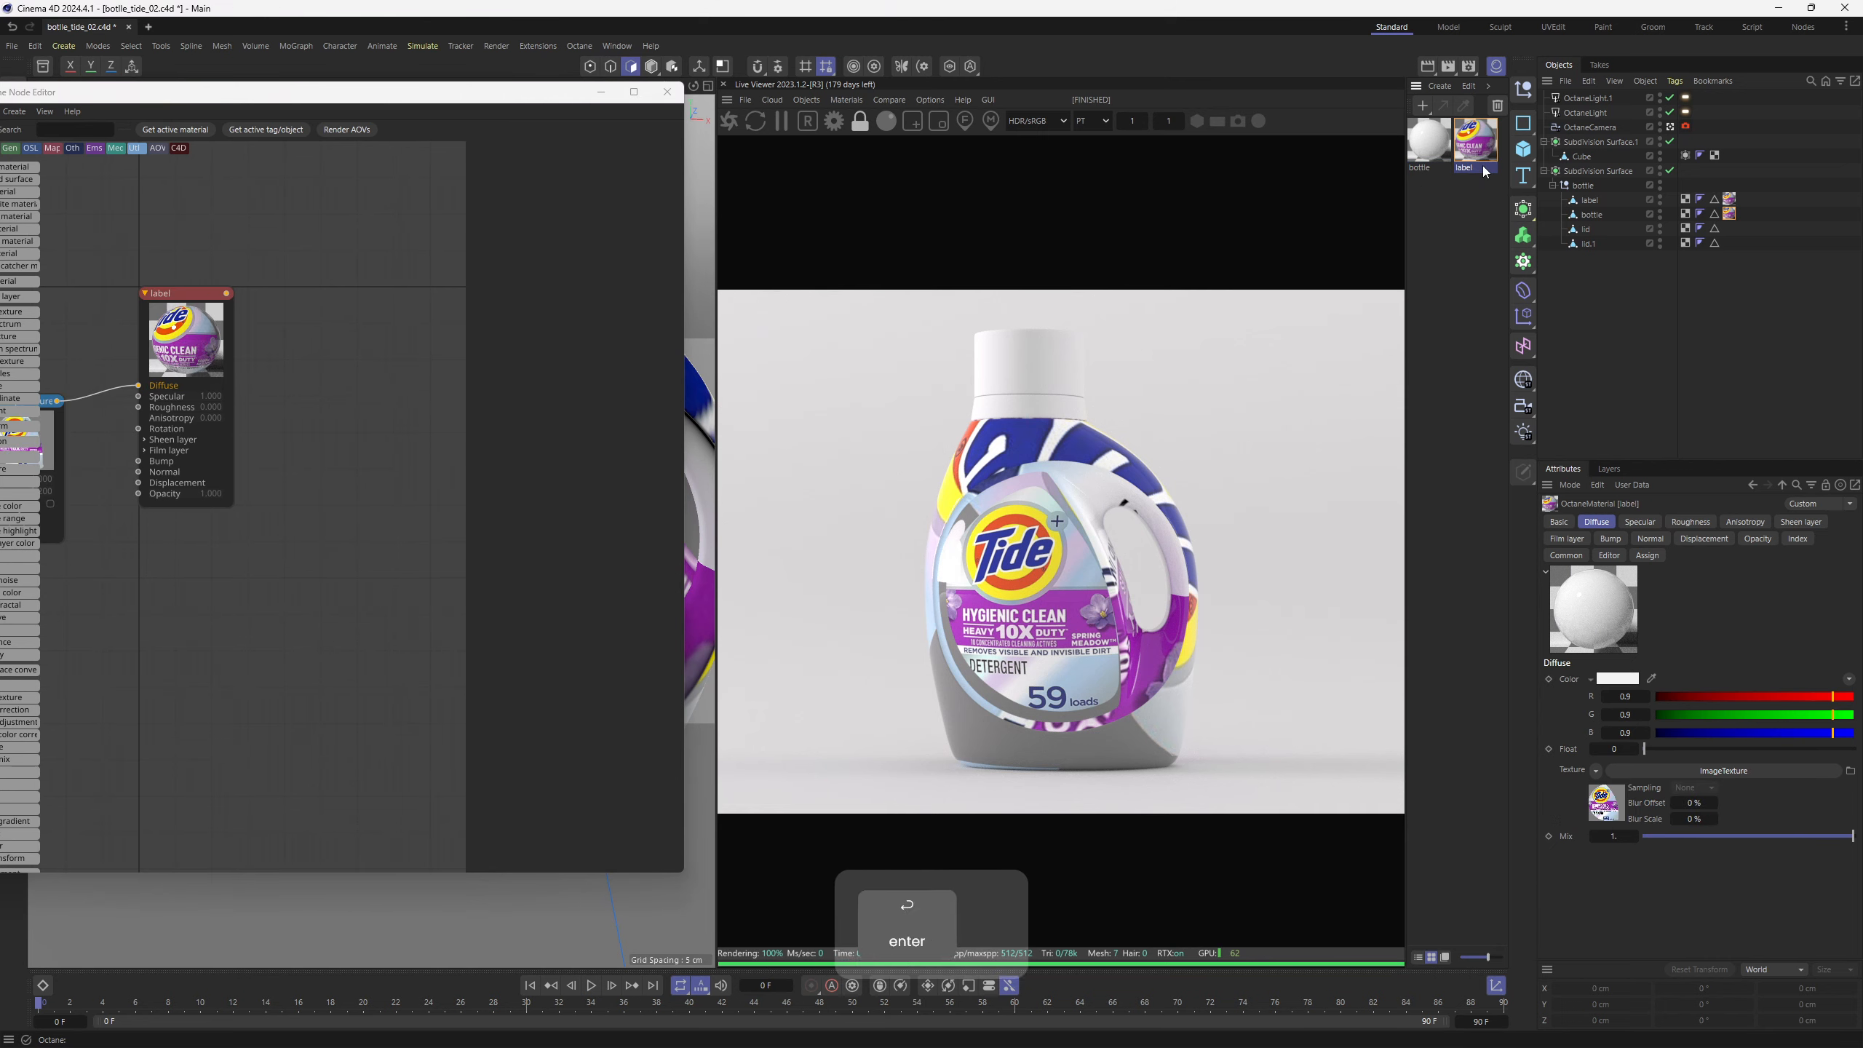
# Set the bottle material's diffuse colour to the orange sampled from the reference bottle and apply the material to the bottle object
pyautogui.click(1429, 141)
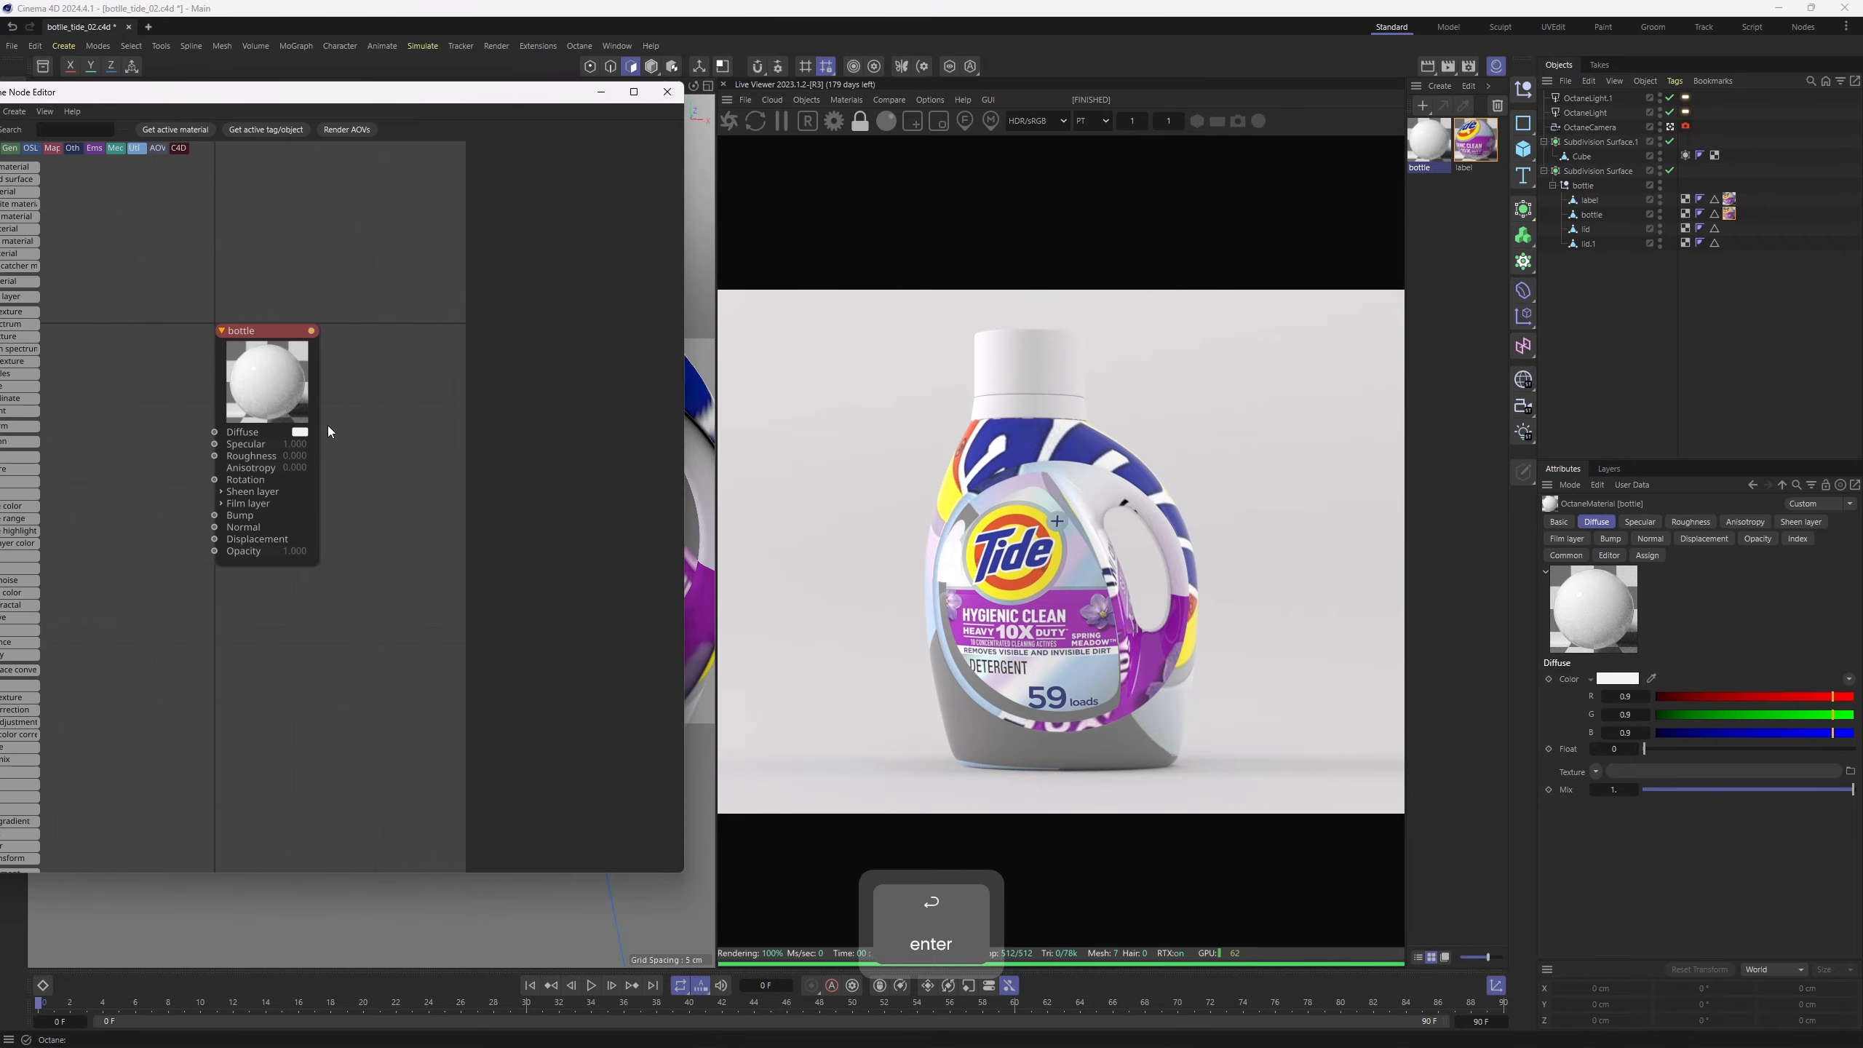
pyautogui.moveTo(400, 108); pyautogui.dragTo(364, 597)
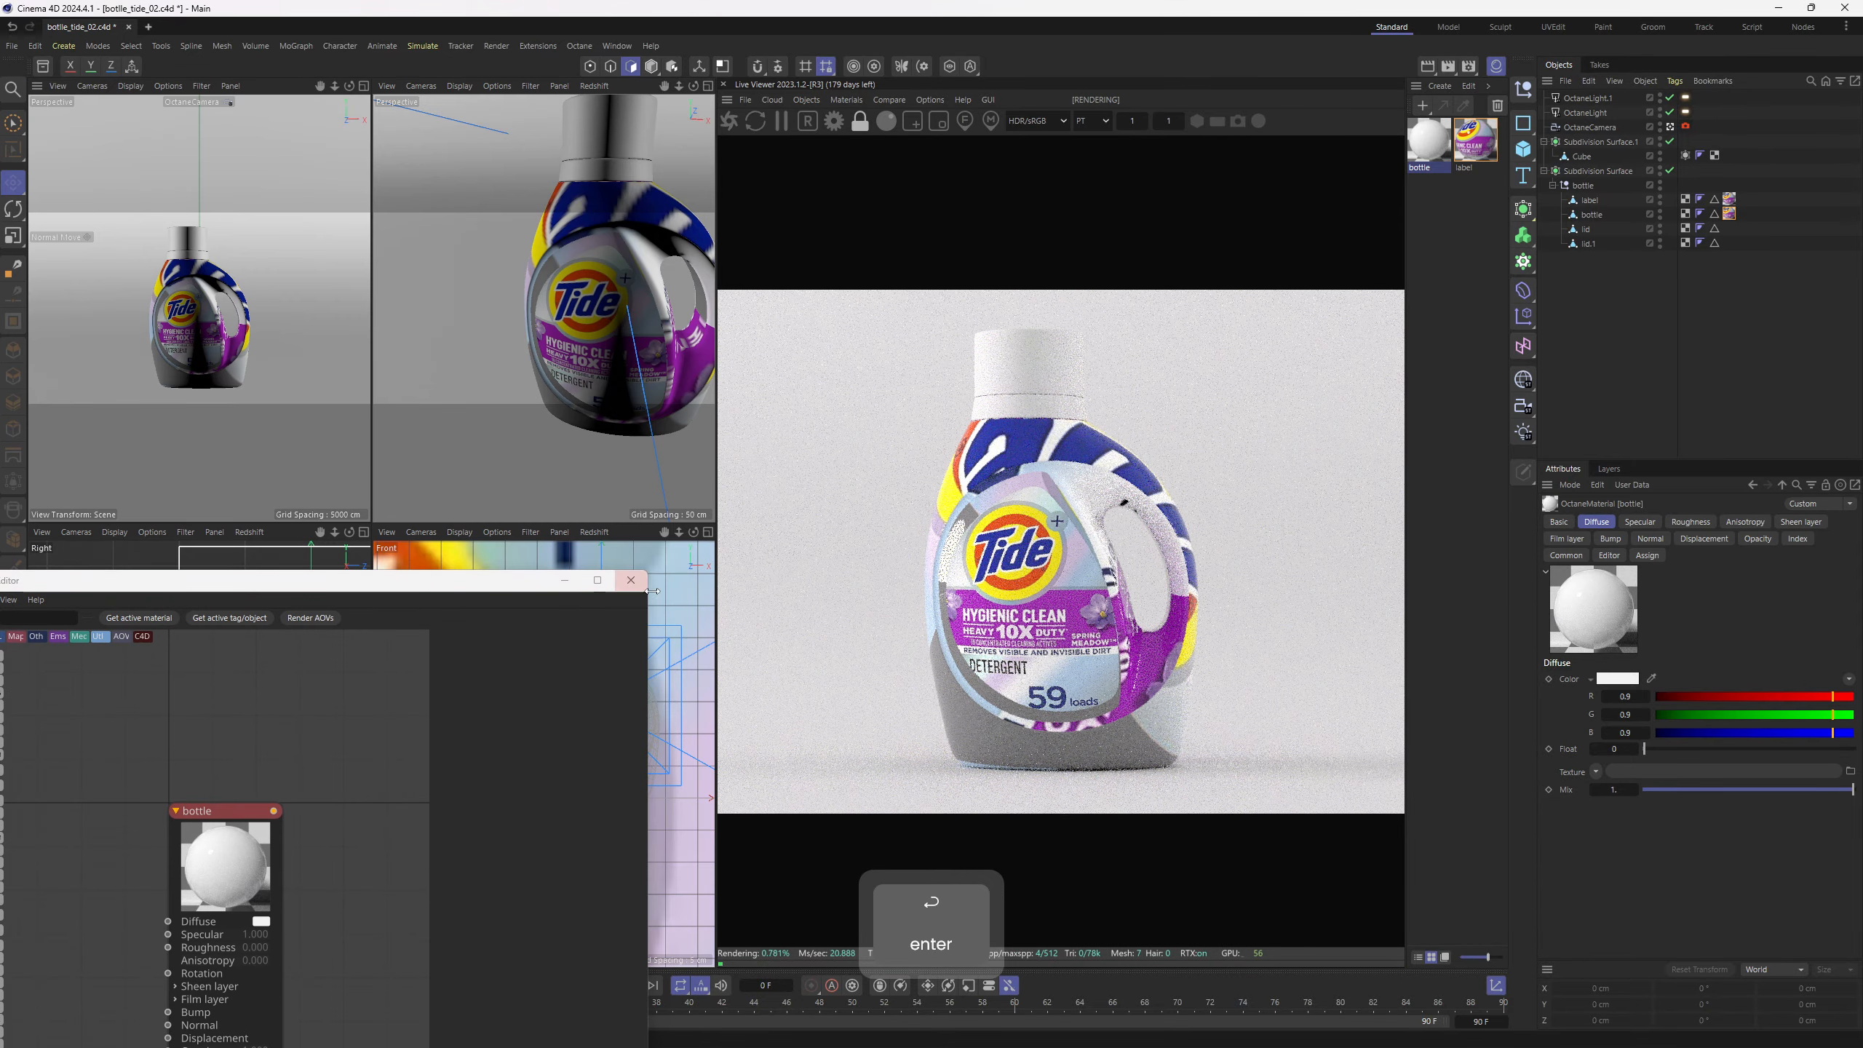
pyautogui.keyDown('alt'); pyautogui.moveTo(592, 520); pyautogui.dragTo(481, 451, button='right'); pyautogui.keyUp('alt')
pyautogui.moveTo(405, 580); pyautogui.dragTo(1243, 185)
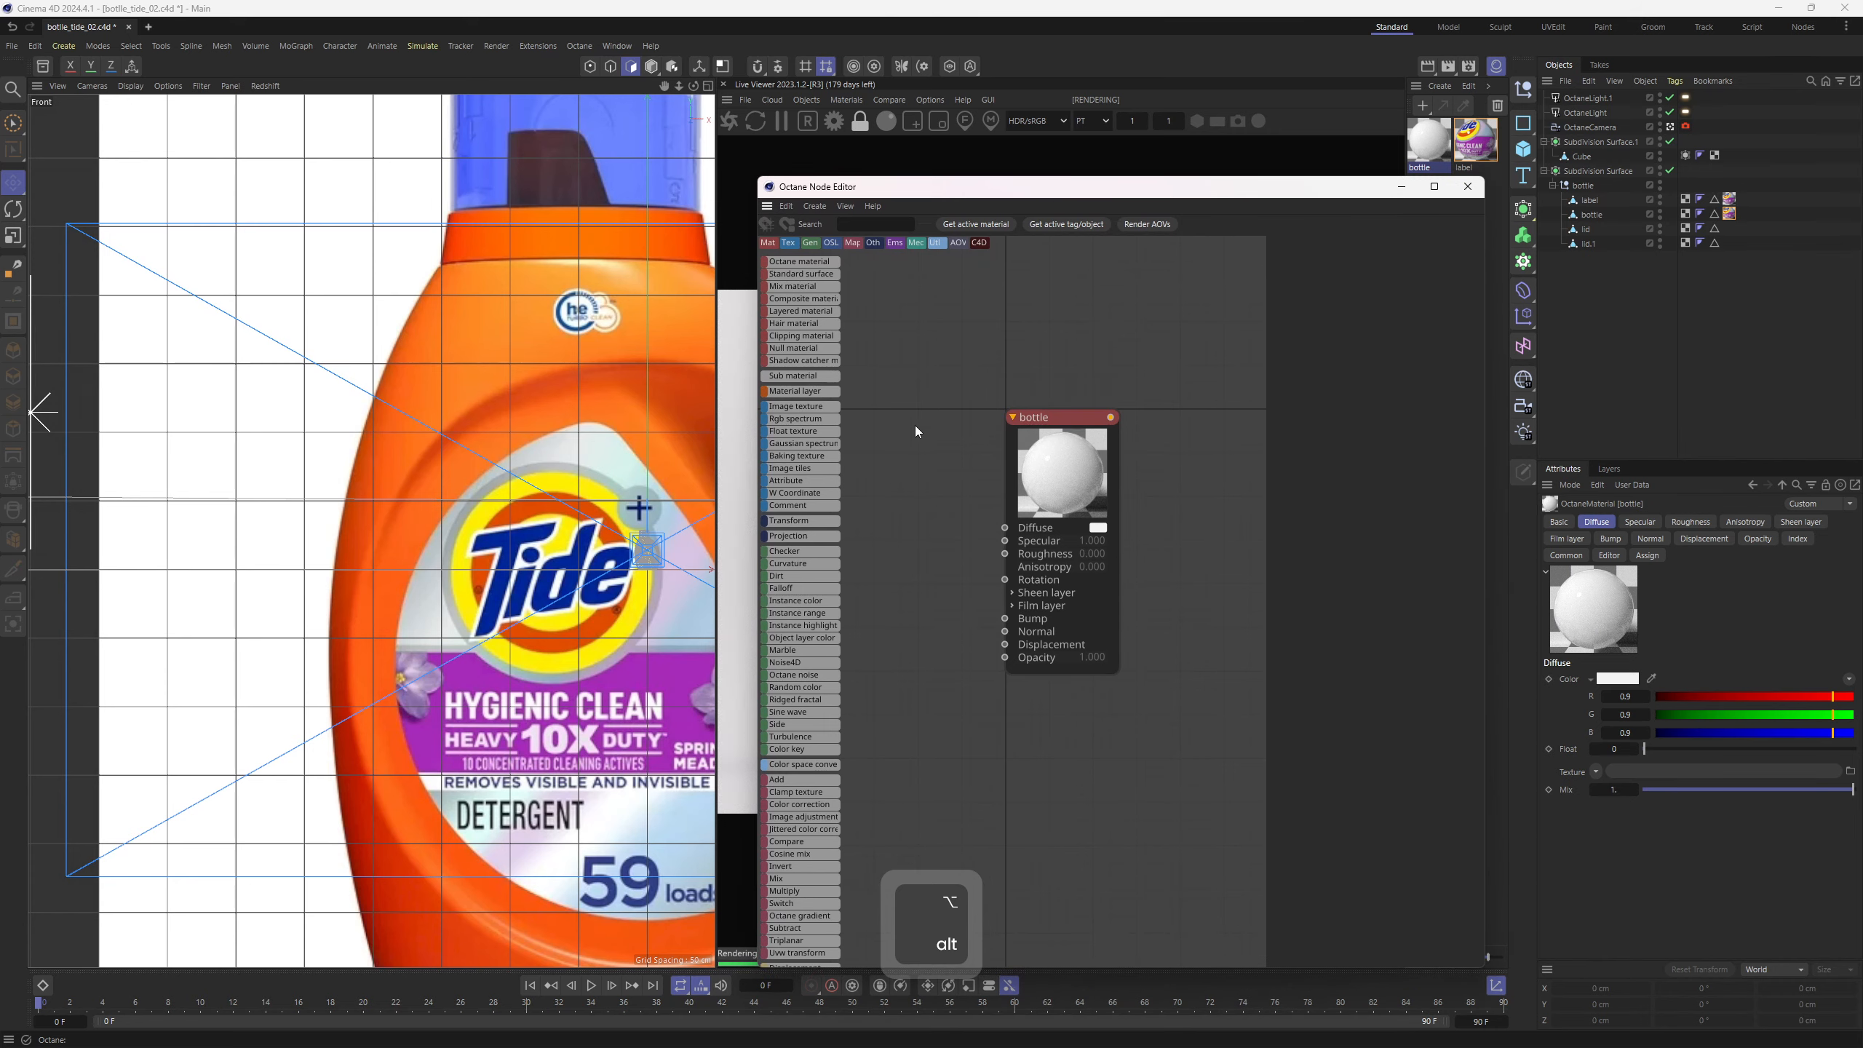
pyautogui.click(963, 525)
pyautogui.click(412, 440)
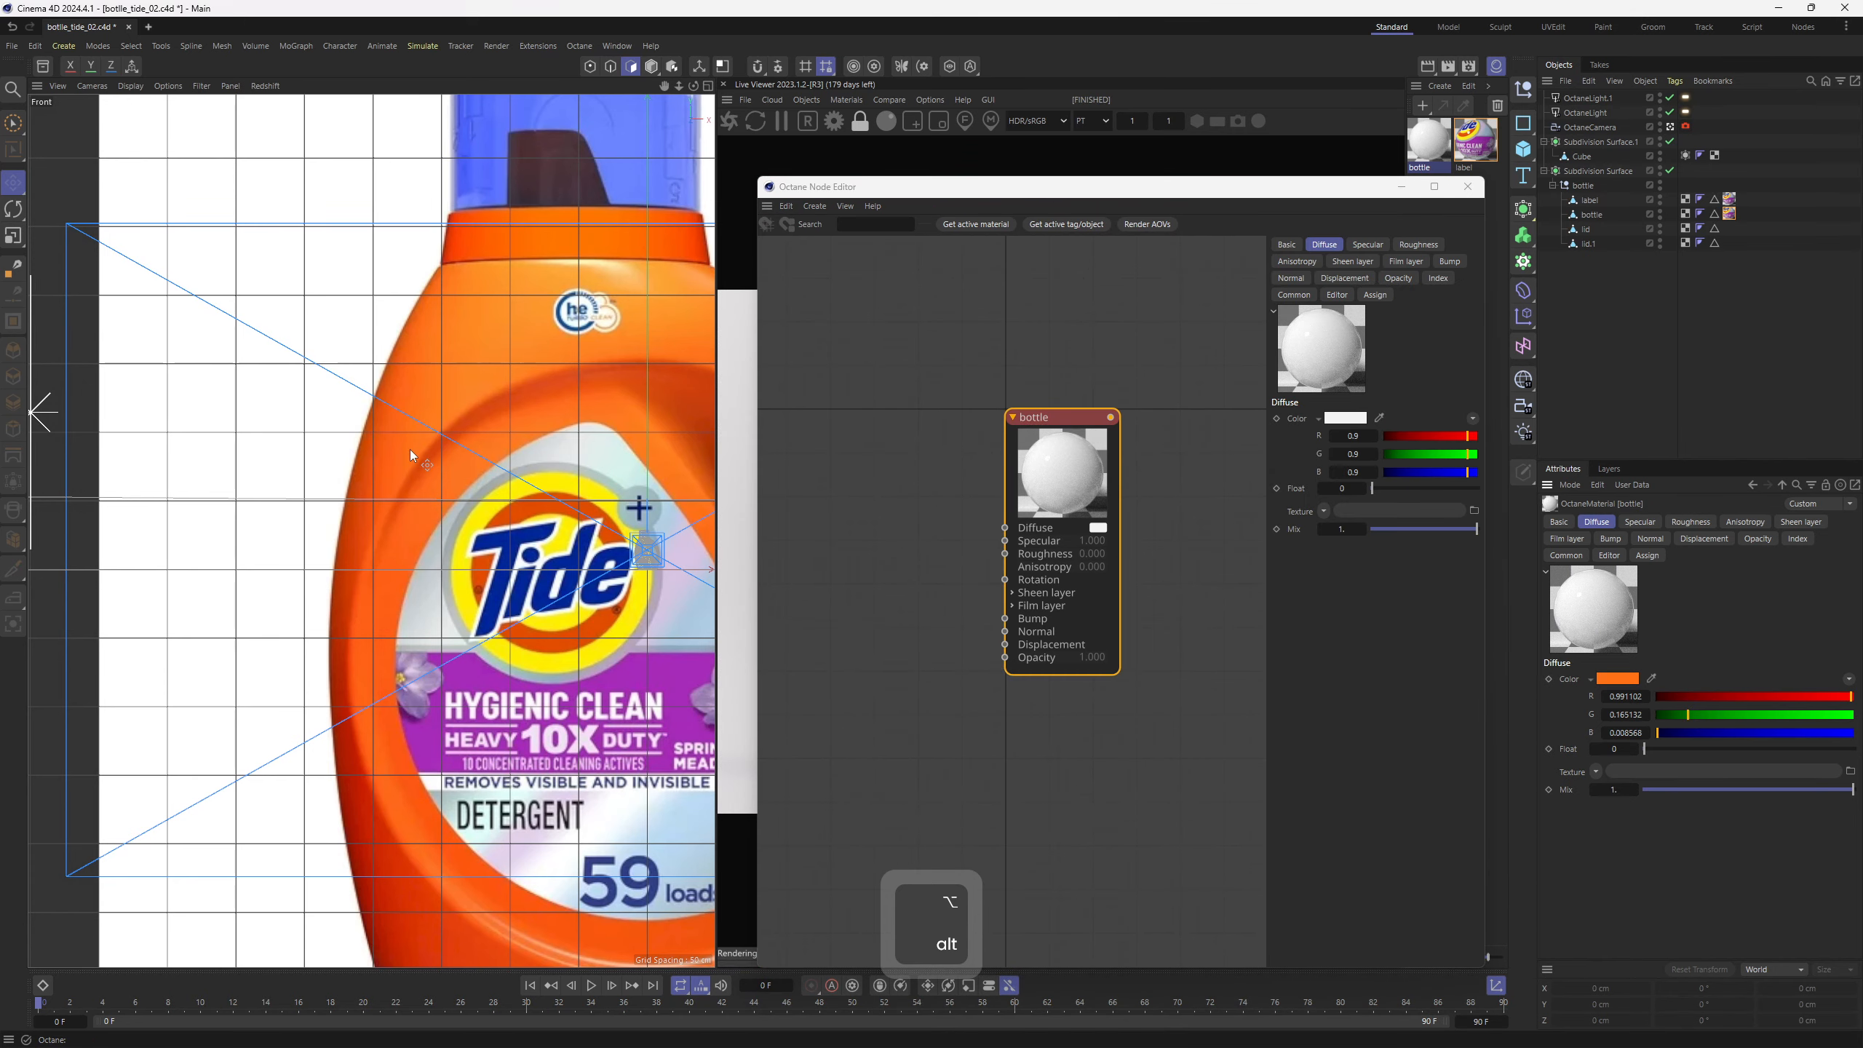
pyautogui.moveTo(1127, 192); pyautogui.dragTo(340, 142)
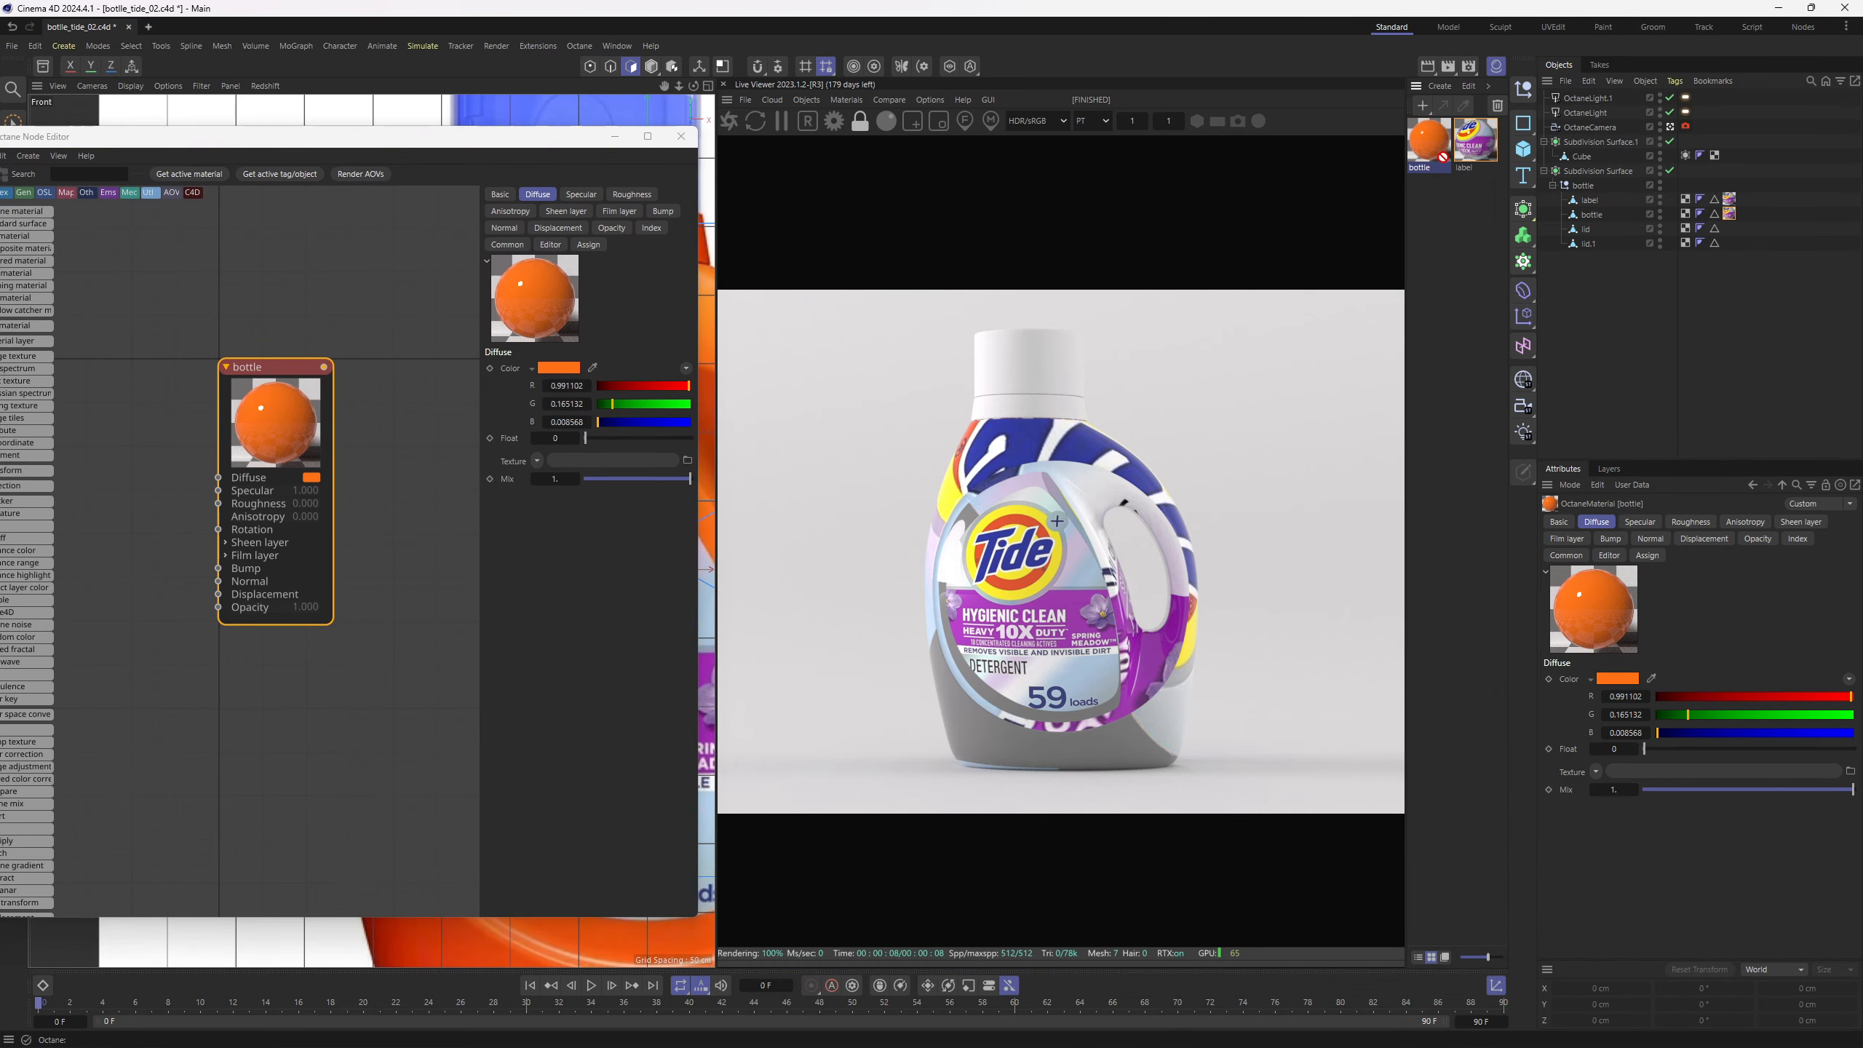
pyautogui.moveTo(1732, 213); pyautogui.dragTo(1731, 214)
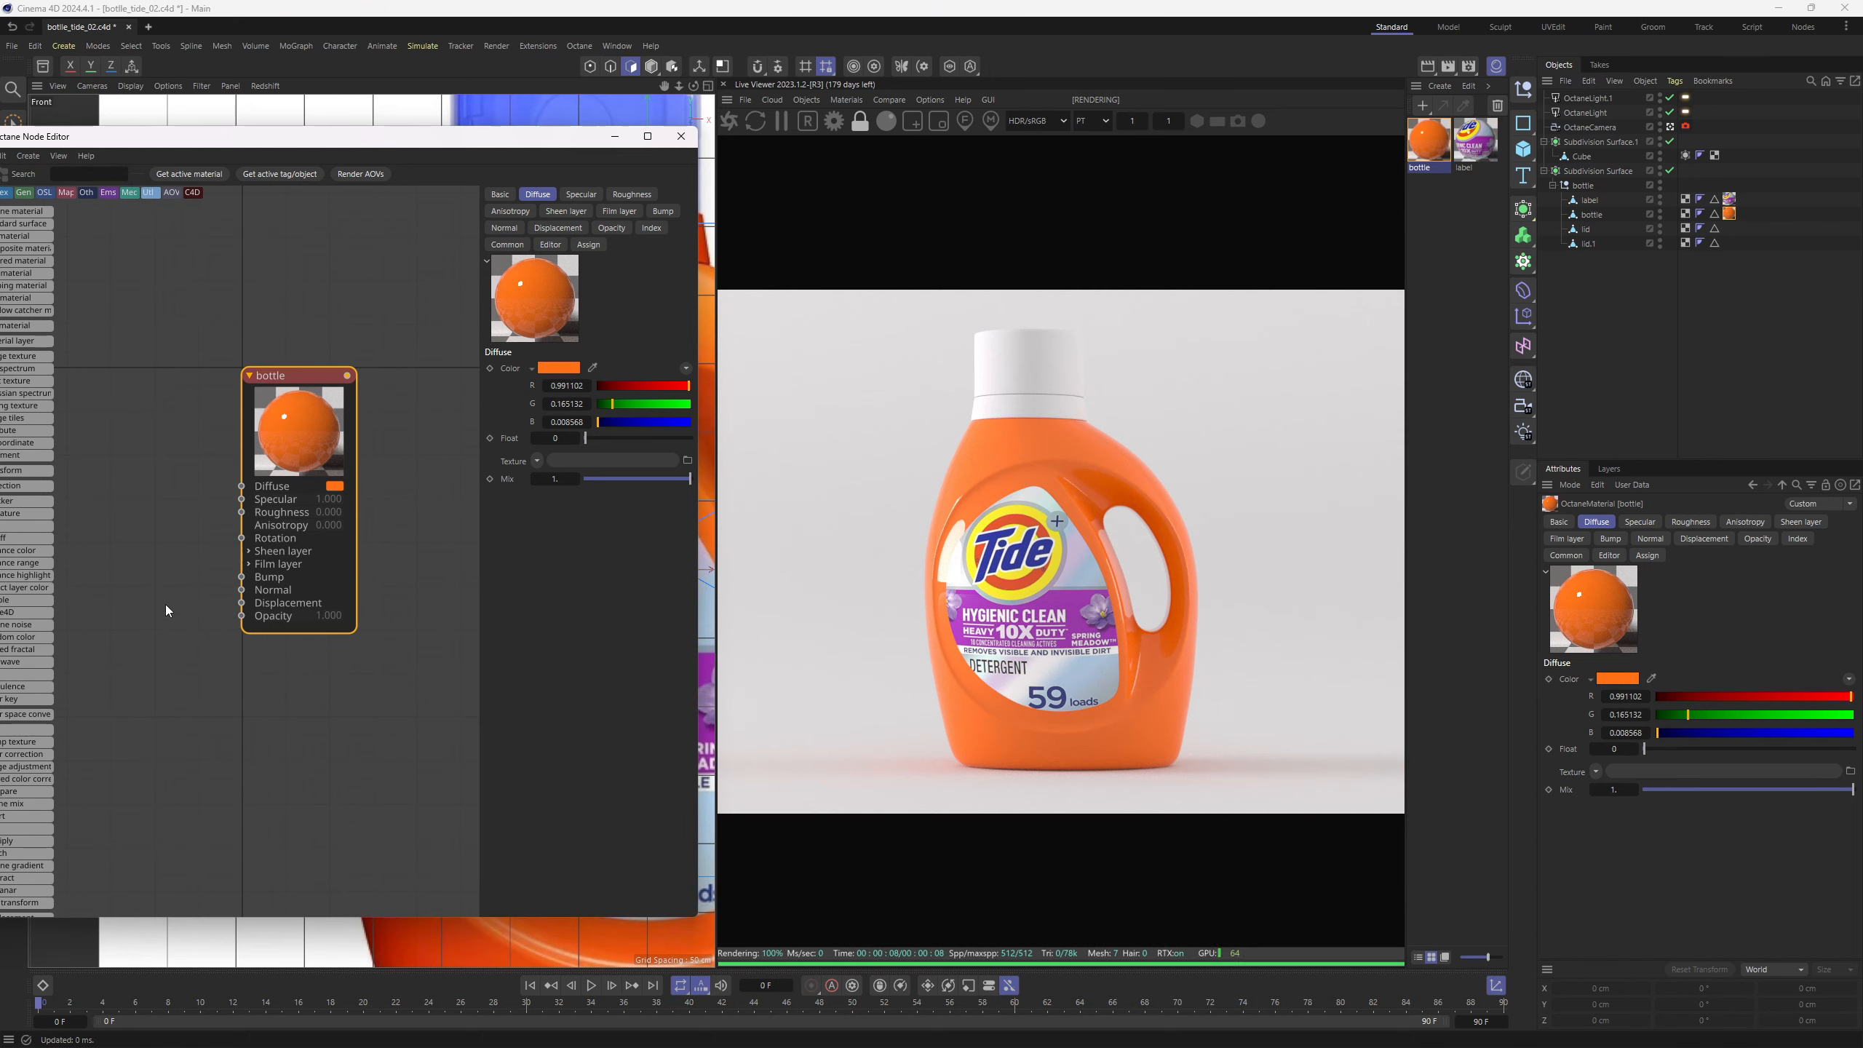
# Add an Octane Noise node to the bottle material and connect it to Bump
pyautogui.moveTo(207, 143); pyautogui.dragTo(262, 170)
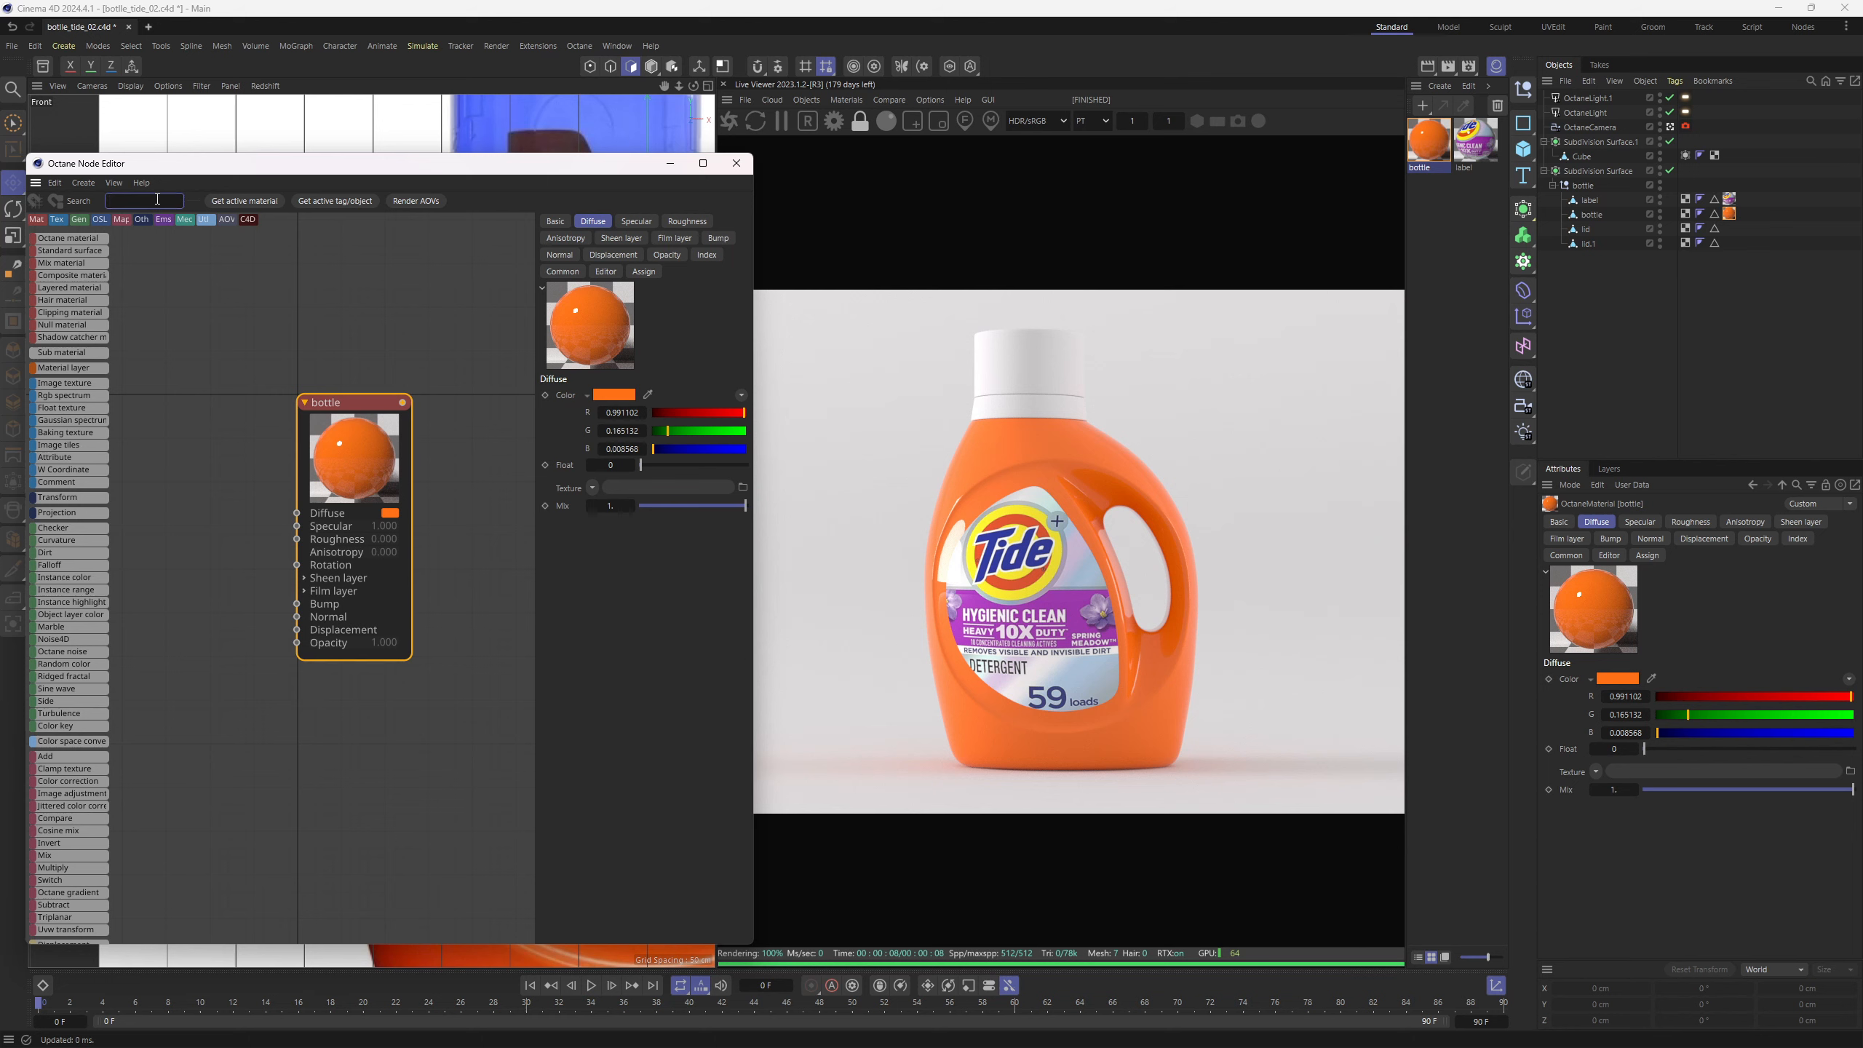
pyautogui.write('no')
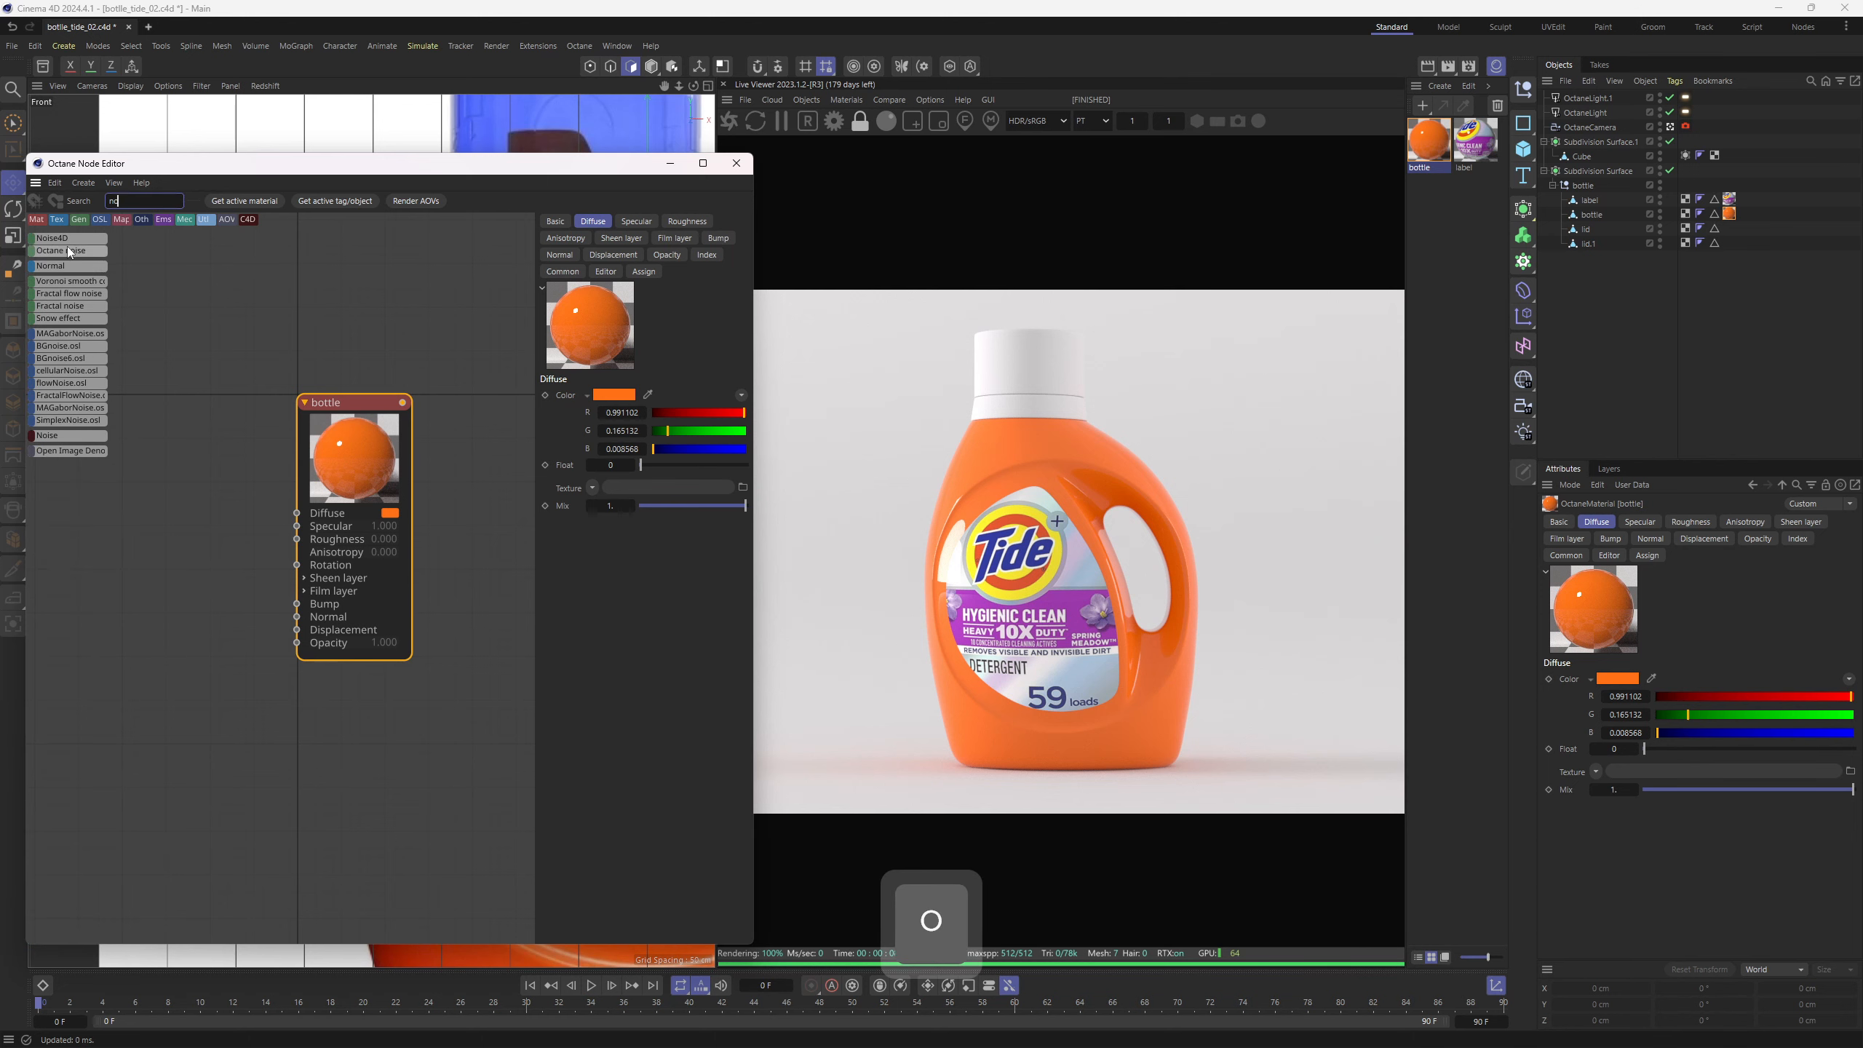
pyautogui.moveTo(67, 250); pyautogui.dragTo(136, 636)
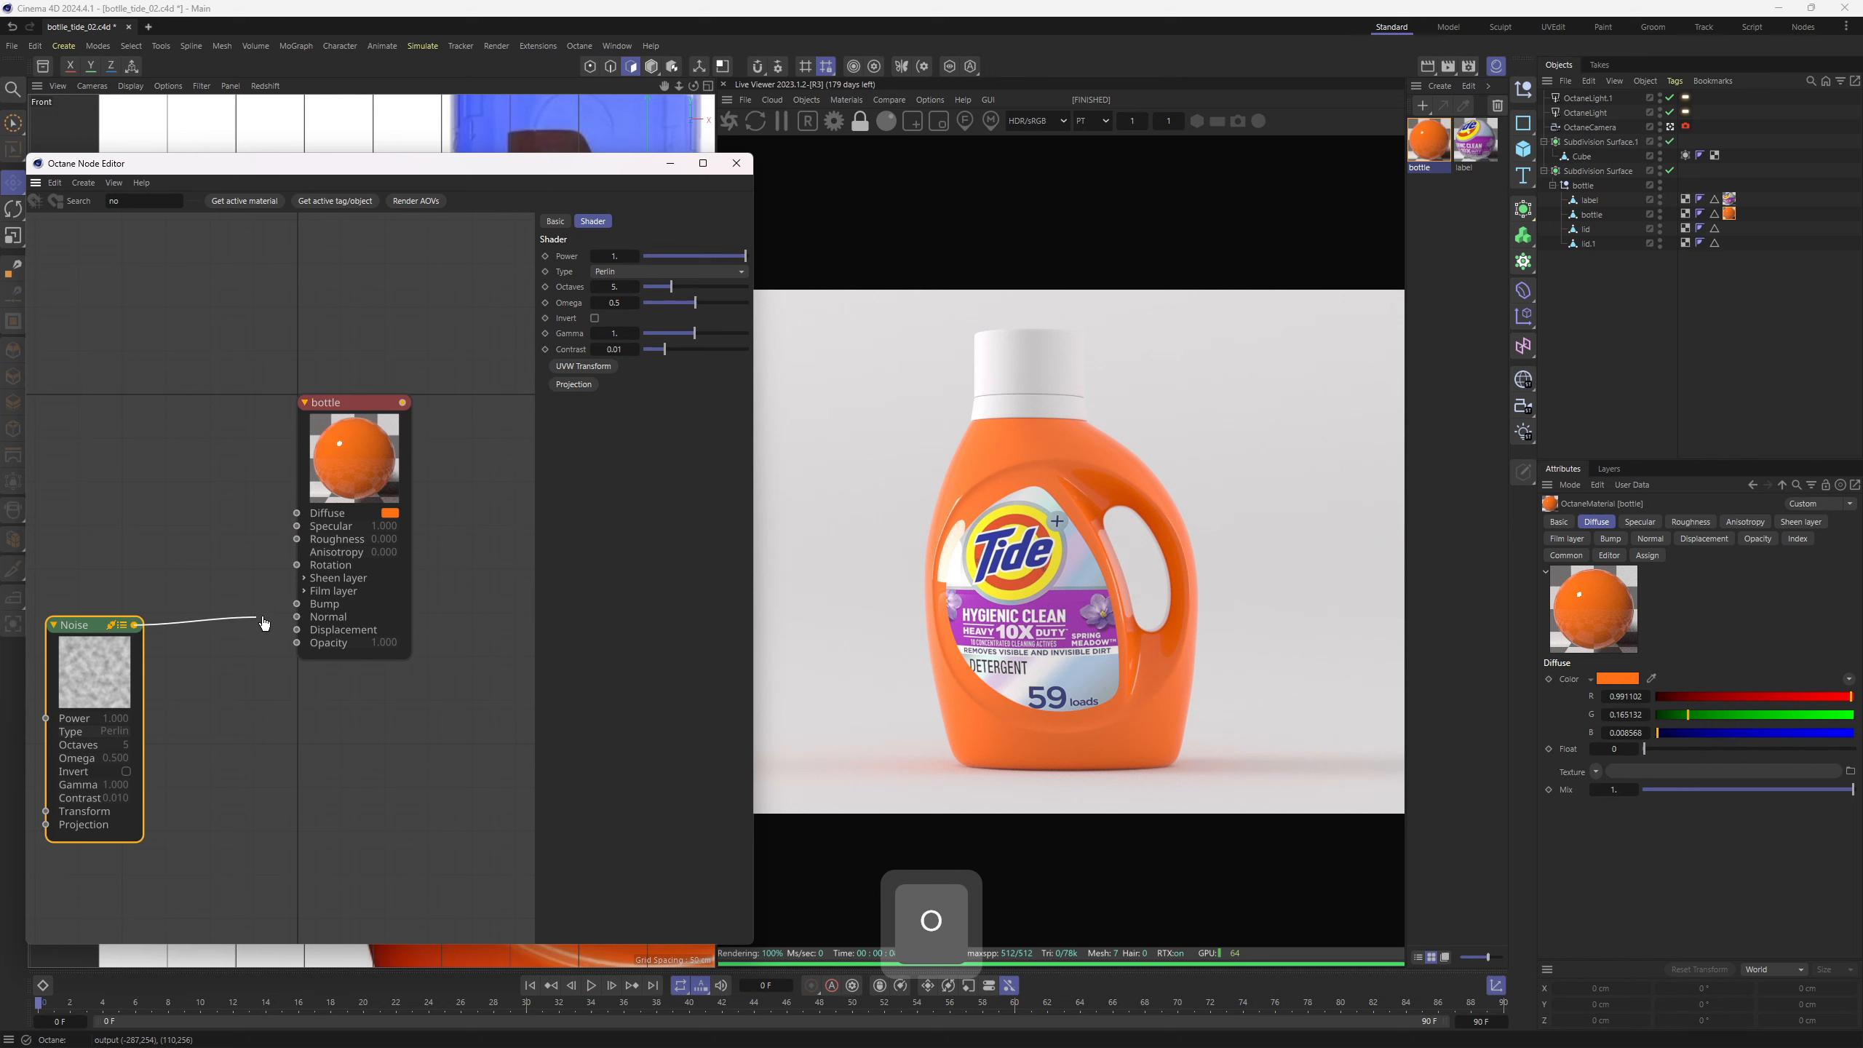
pyautogui.moveTo(290, 622); pyautogui.dragTo(297, 604)
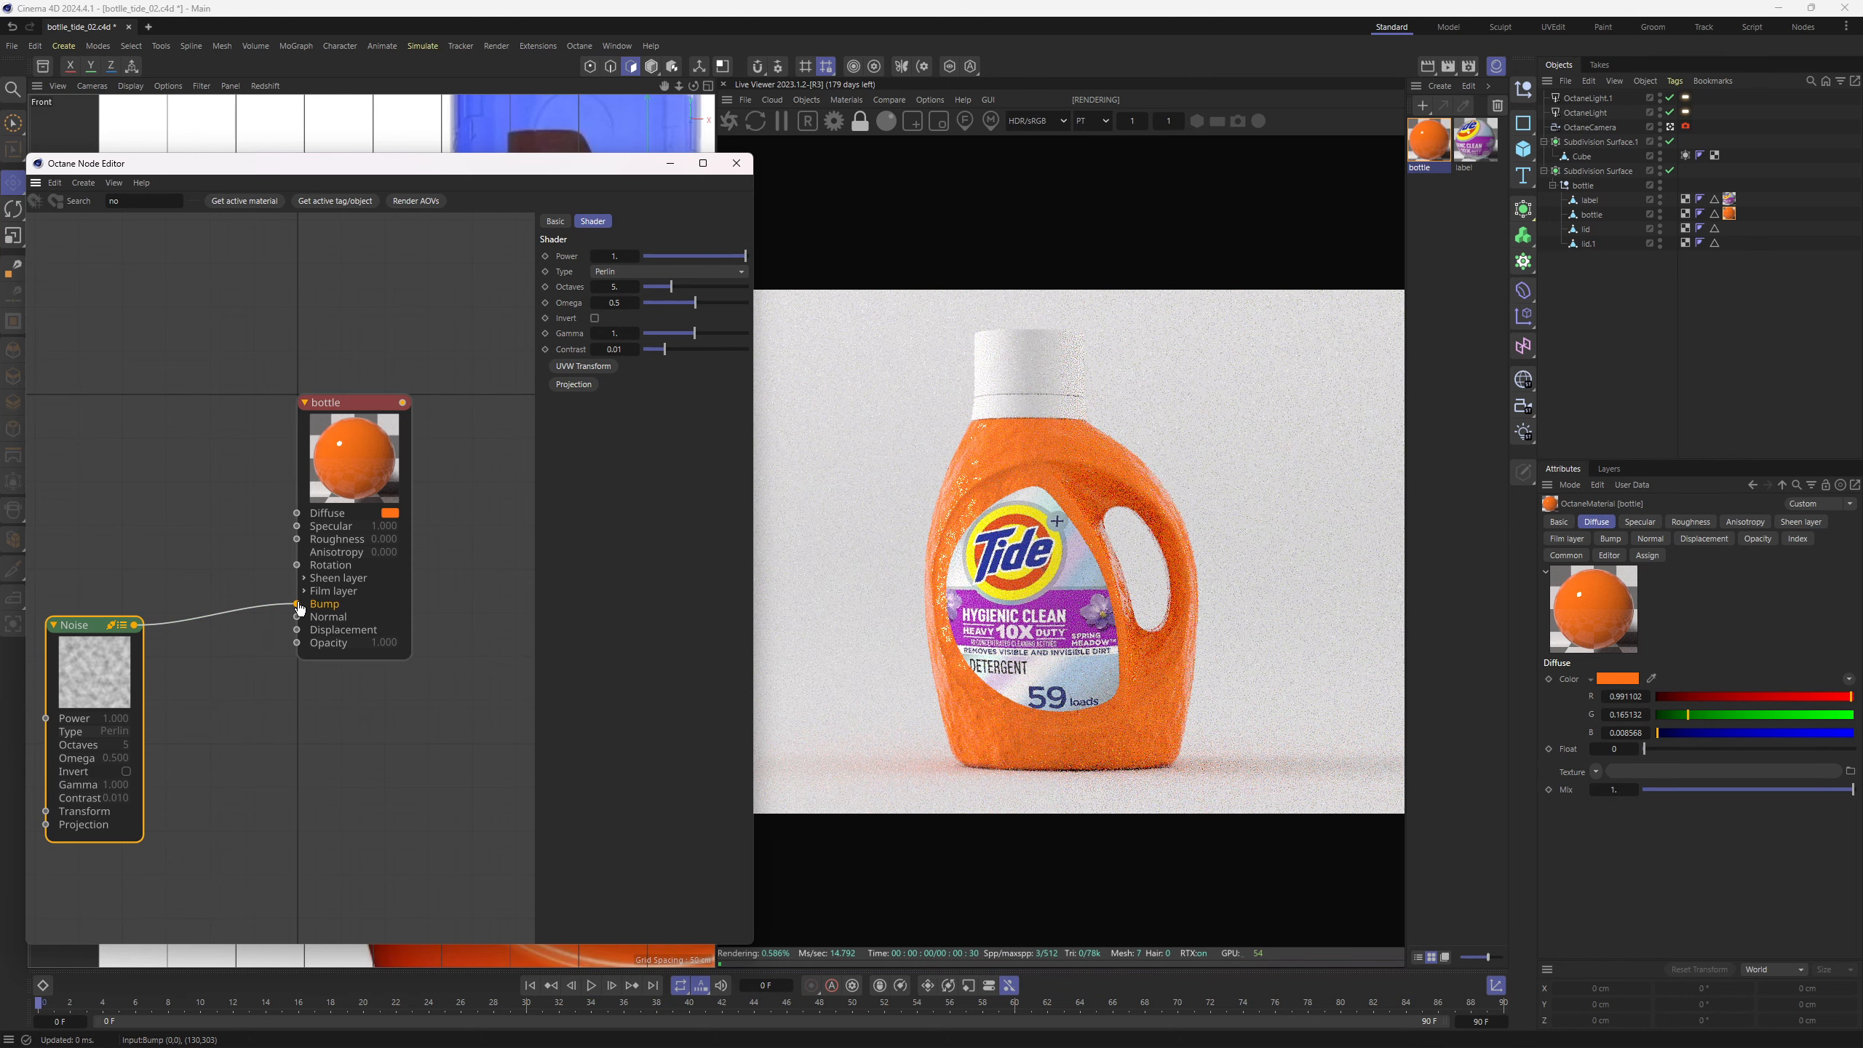
# Add a UVW Transform to the Noise node and set its locked scale first to 0.1 and finally to 0.01
pyautogui.moveTo(134, 642); pyautogui.dragTo(195, 532)
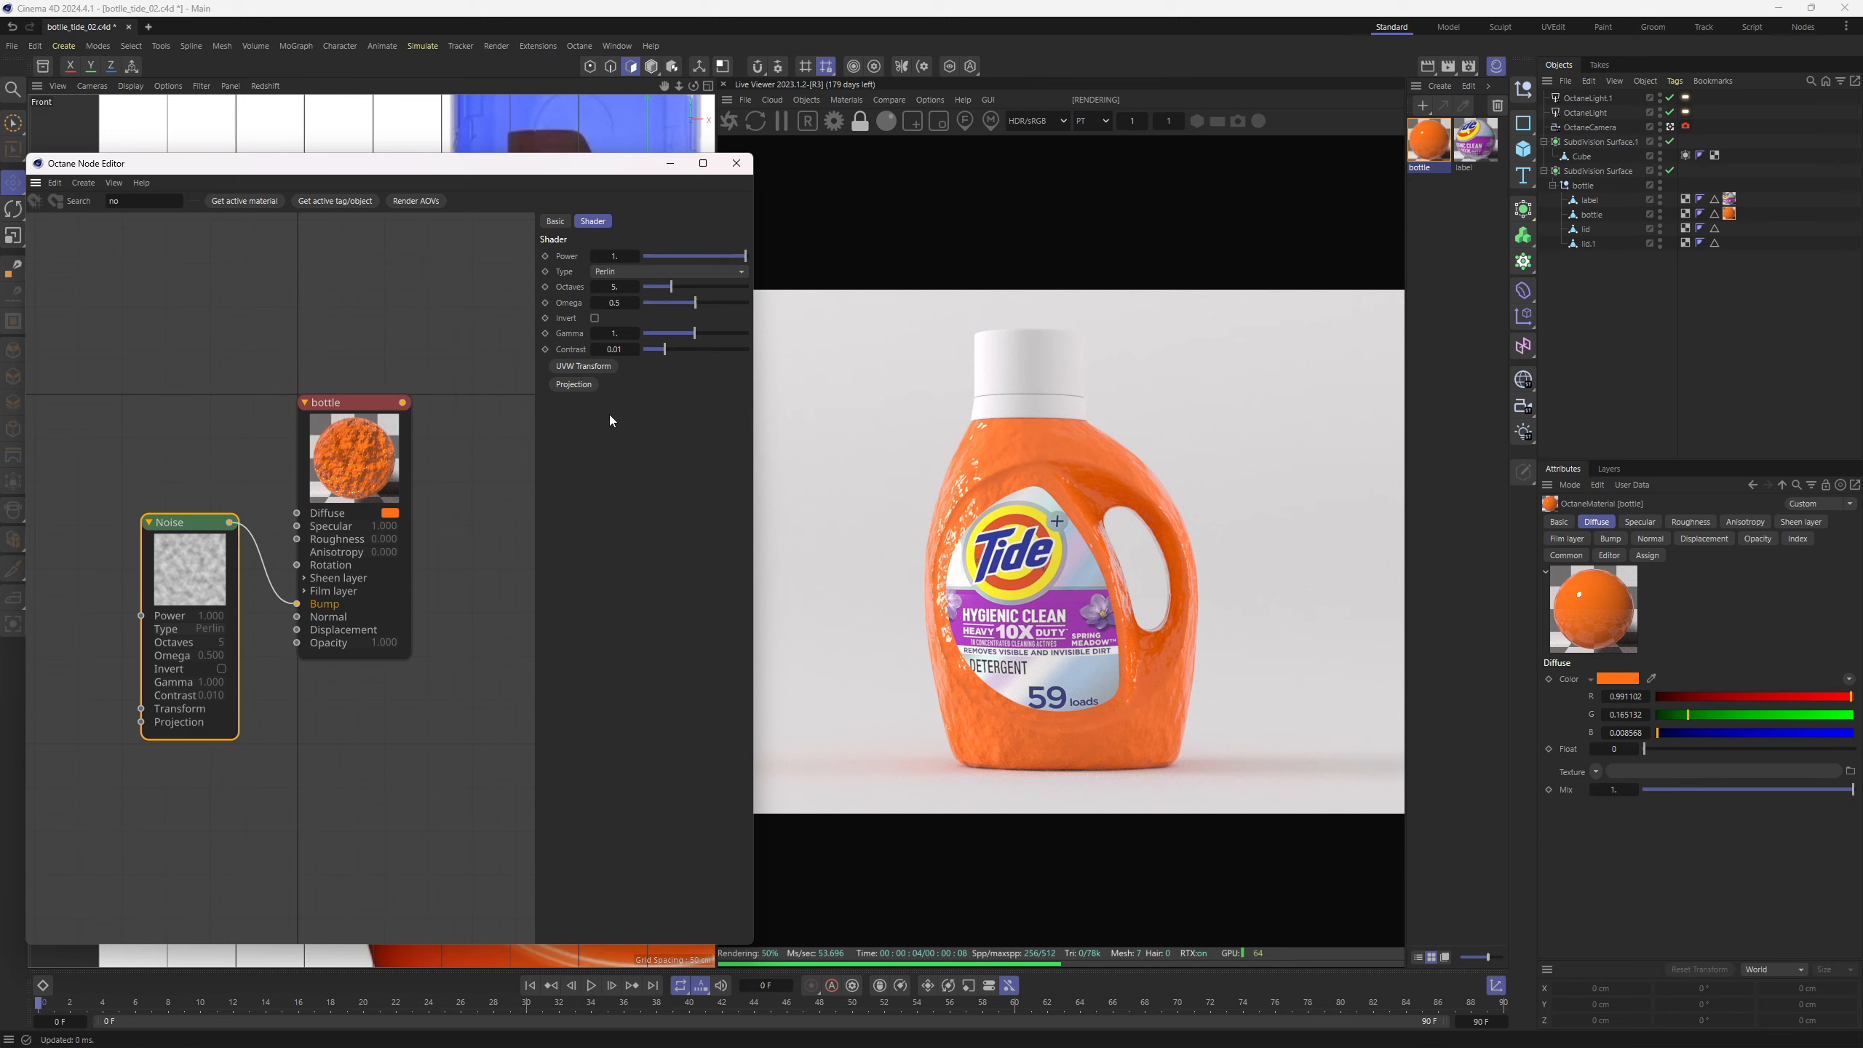
pyautogui.click(594, 365)
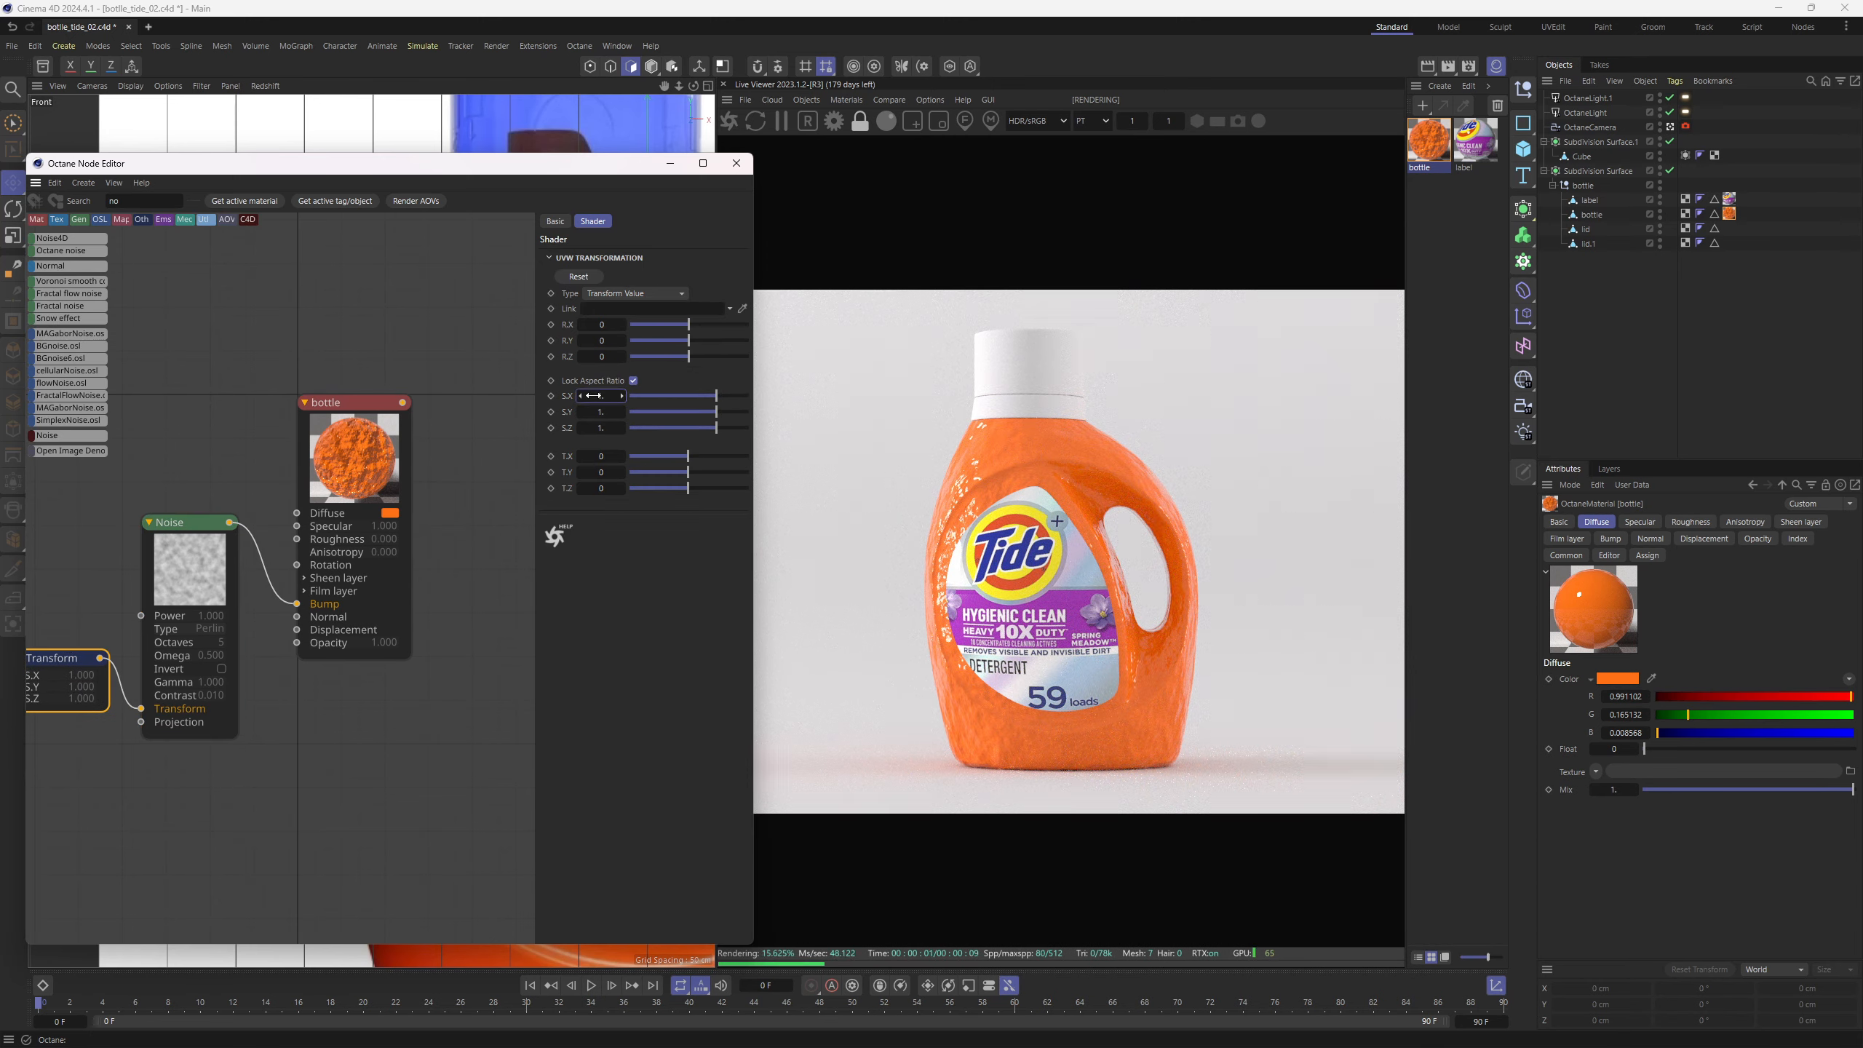
pyautogui.click(591, 396)
pyautogui.write('0.1')
pyautogui.press('Return')
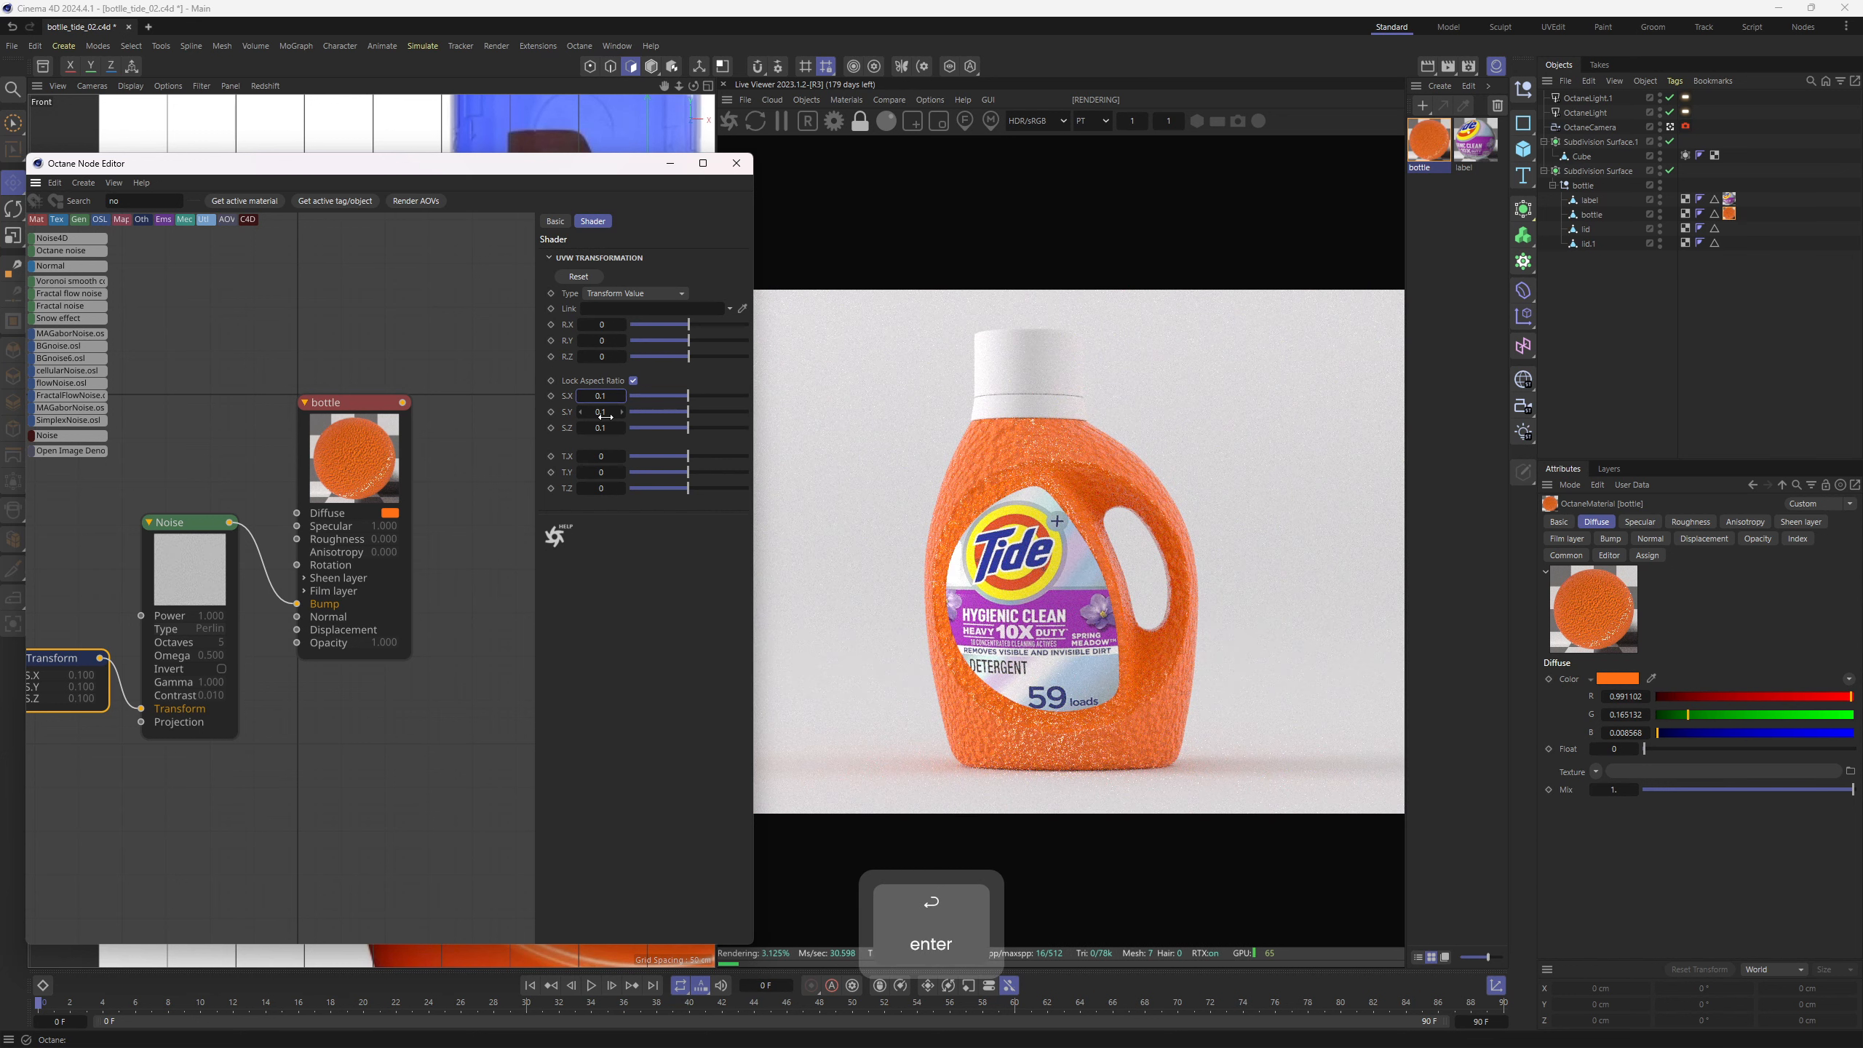
pyautogui.press('BackSpace')
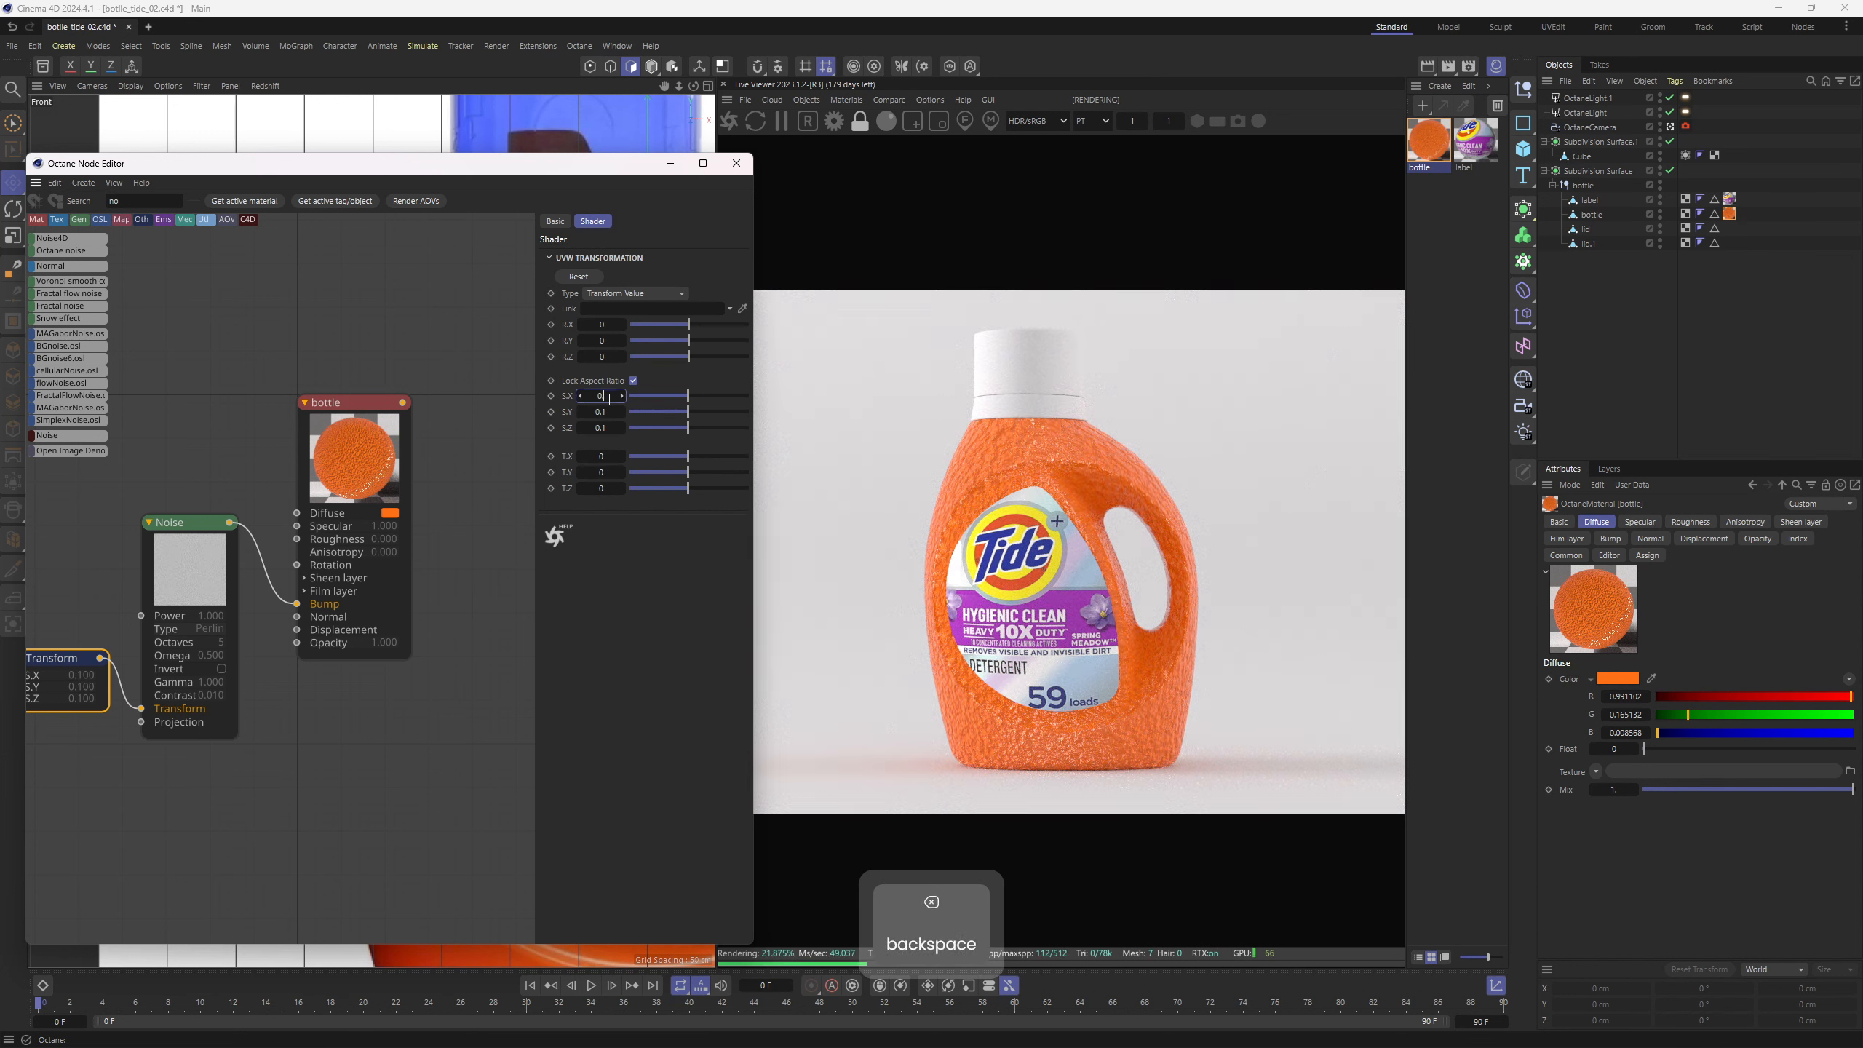
pyautogui.write('01')
pyautogui.press('Return')
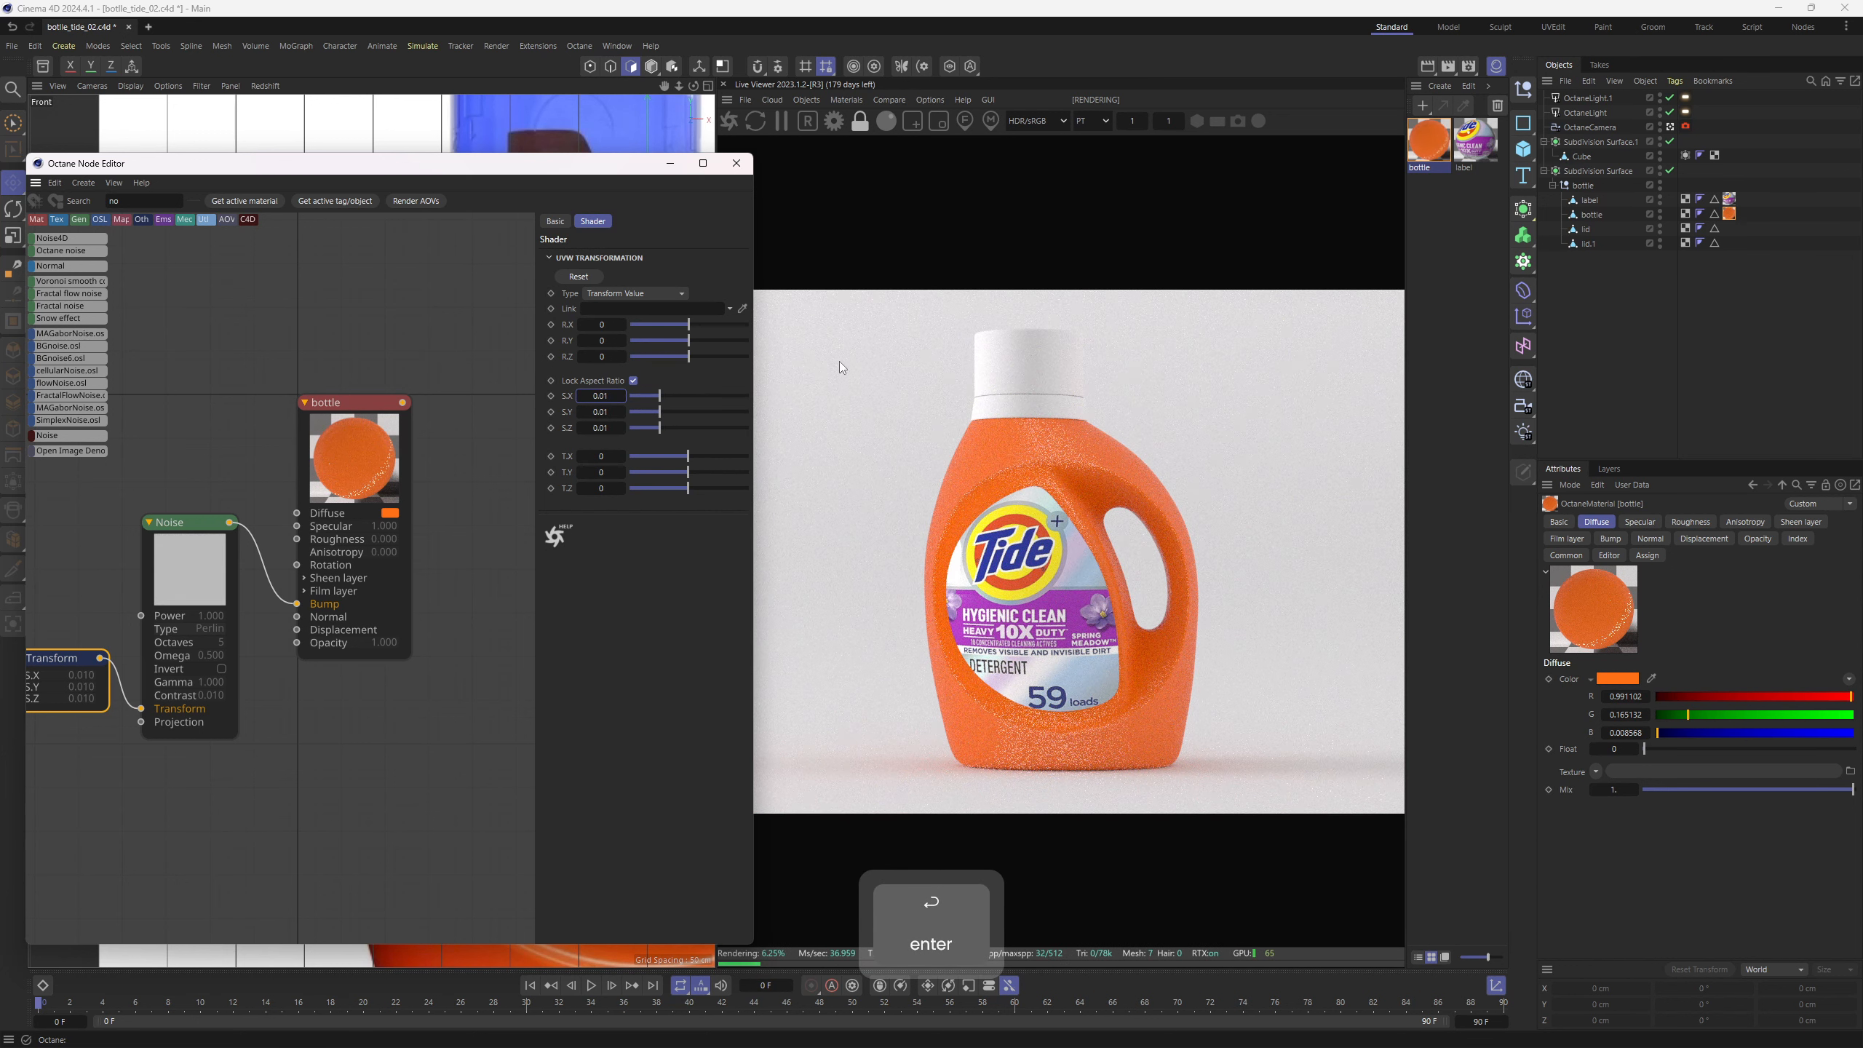
# Limit the live render to a region over the bottle's shoulder and handle top, at a resolution scale of 3
pyautogui.click(913, 120)
pyautogui.moveTo(1045, 422); pyautogui.dragTo(1148, 502)
pyautogui.click(1131, 129)
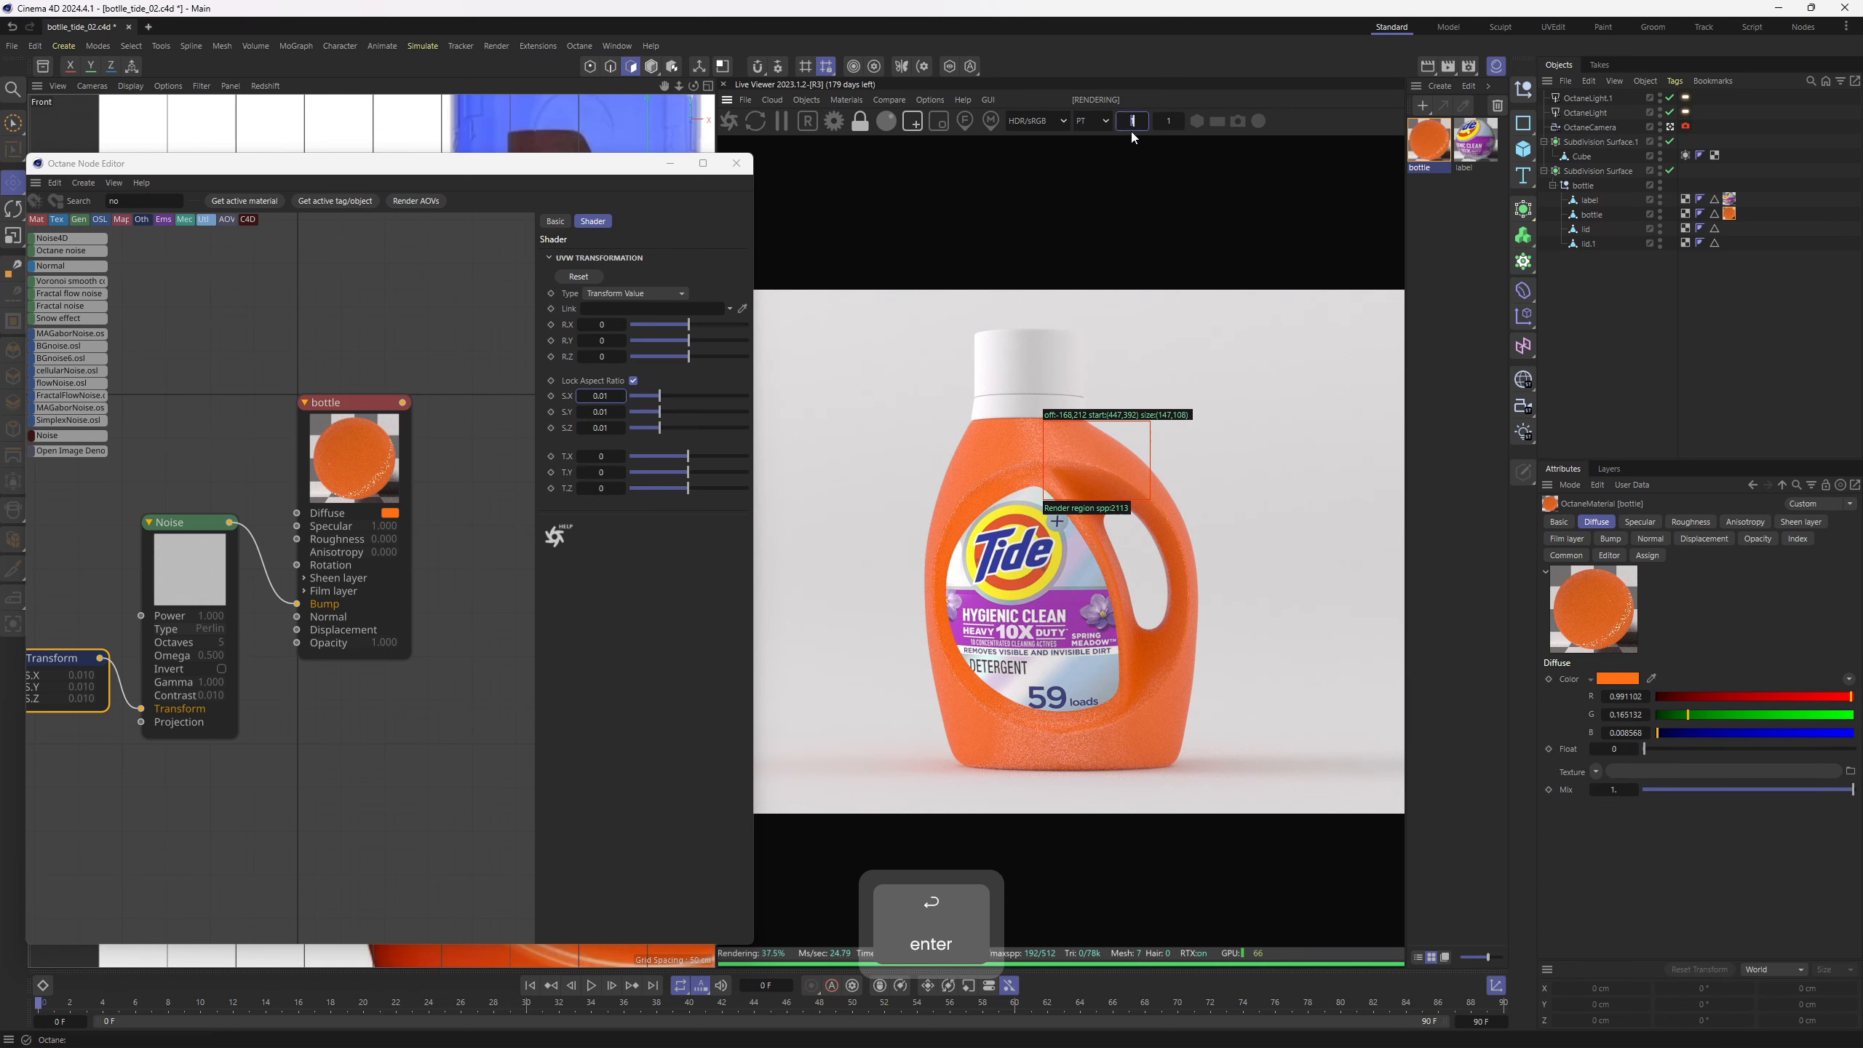
pyautogui.write('3')
pyautogui.press('Return')
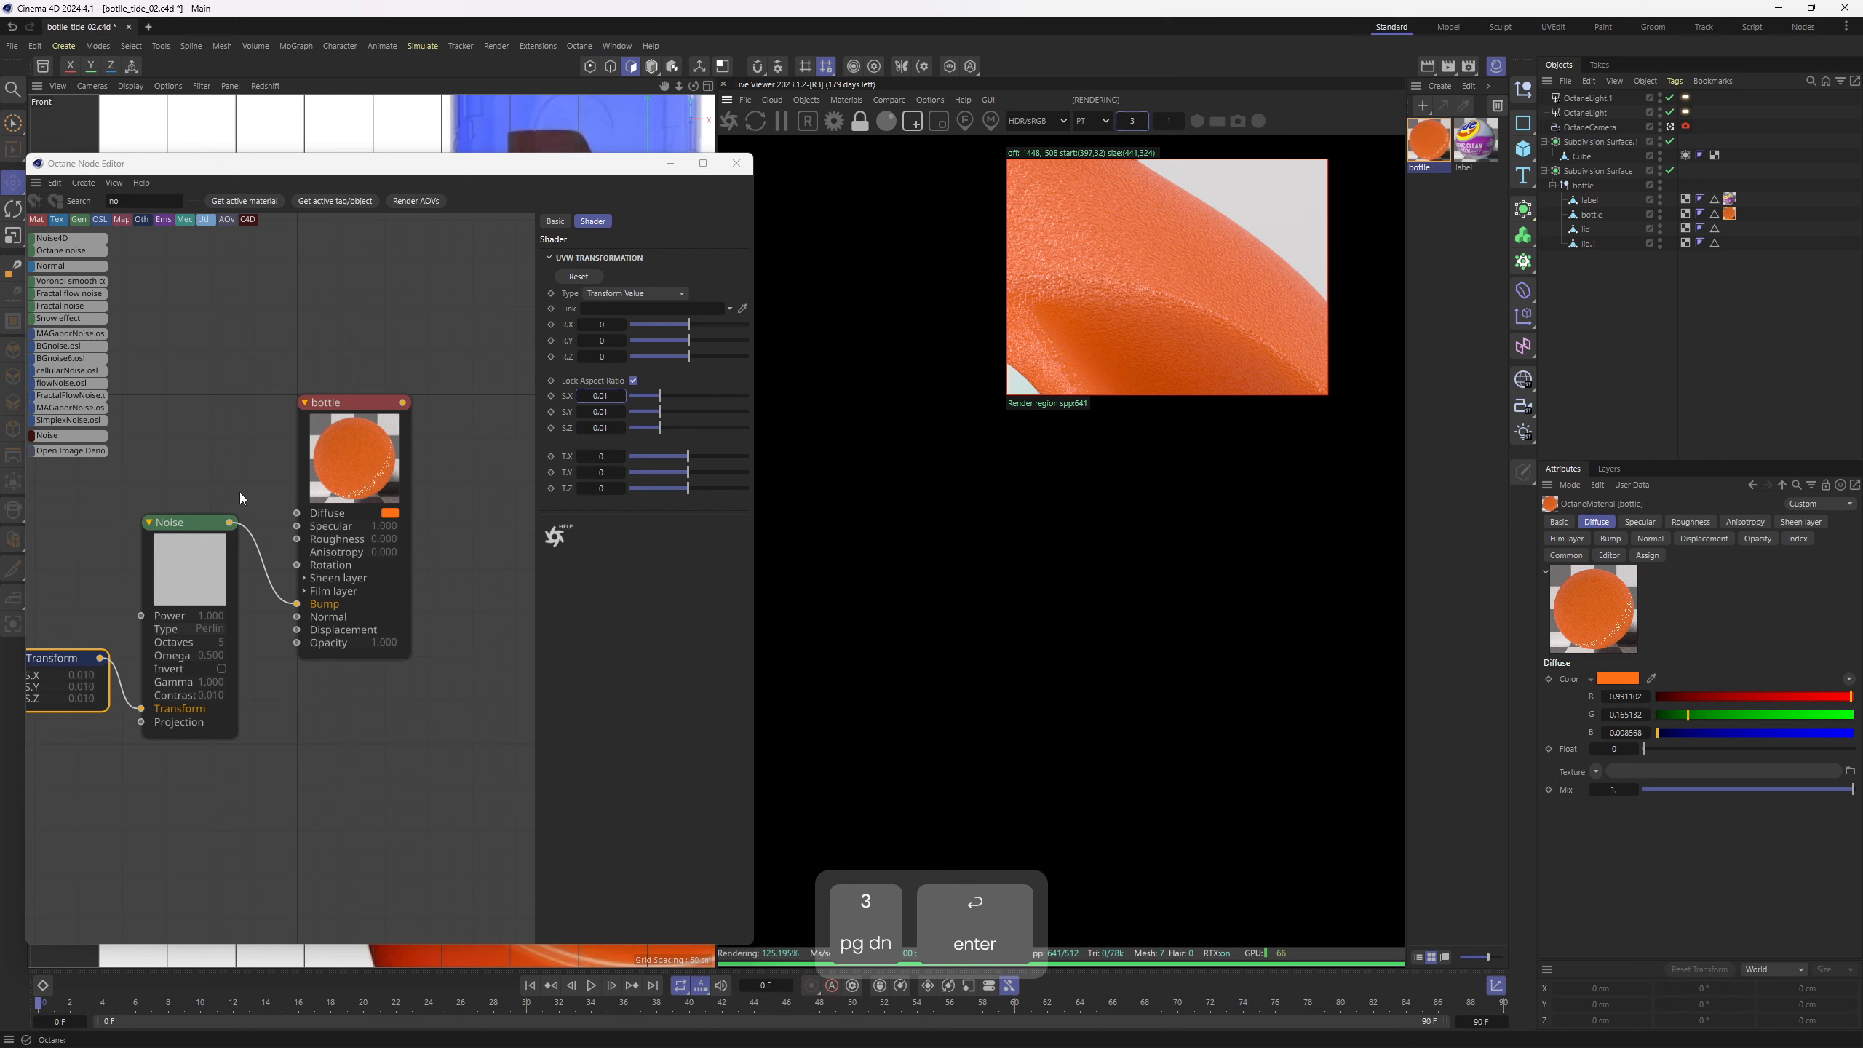
# Compare the Turbulence, Circular, Chips and Voronoi types on the Noise node and settle on Circular
pyautogui.click(205, 523)
pyautogui.click(676, 272)
pyautogui.click(679, 291)
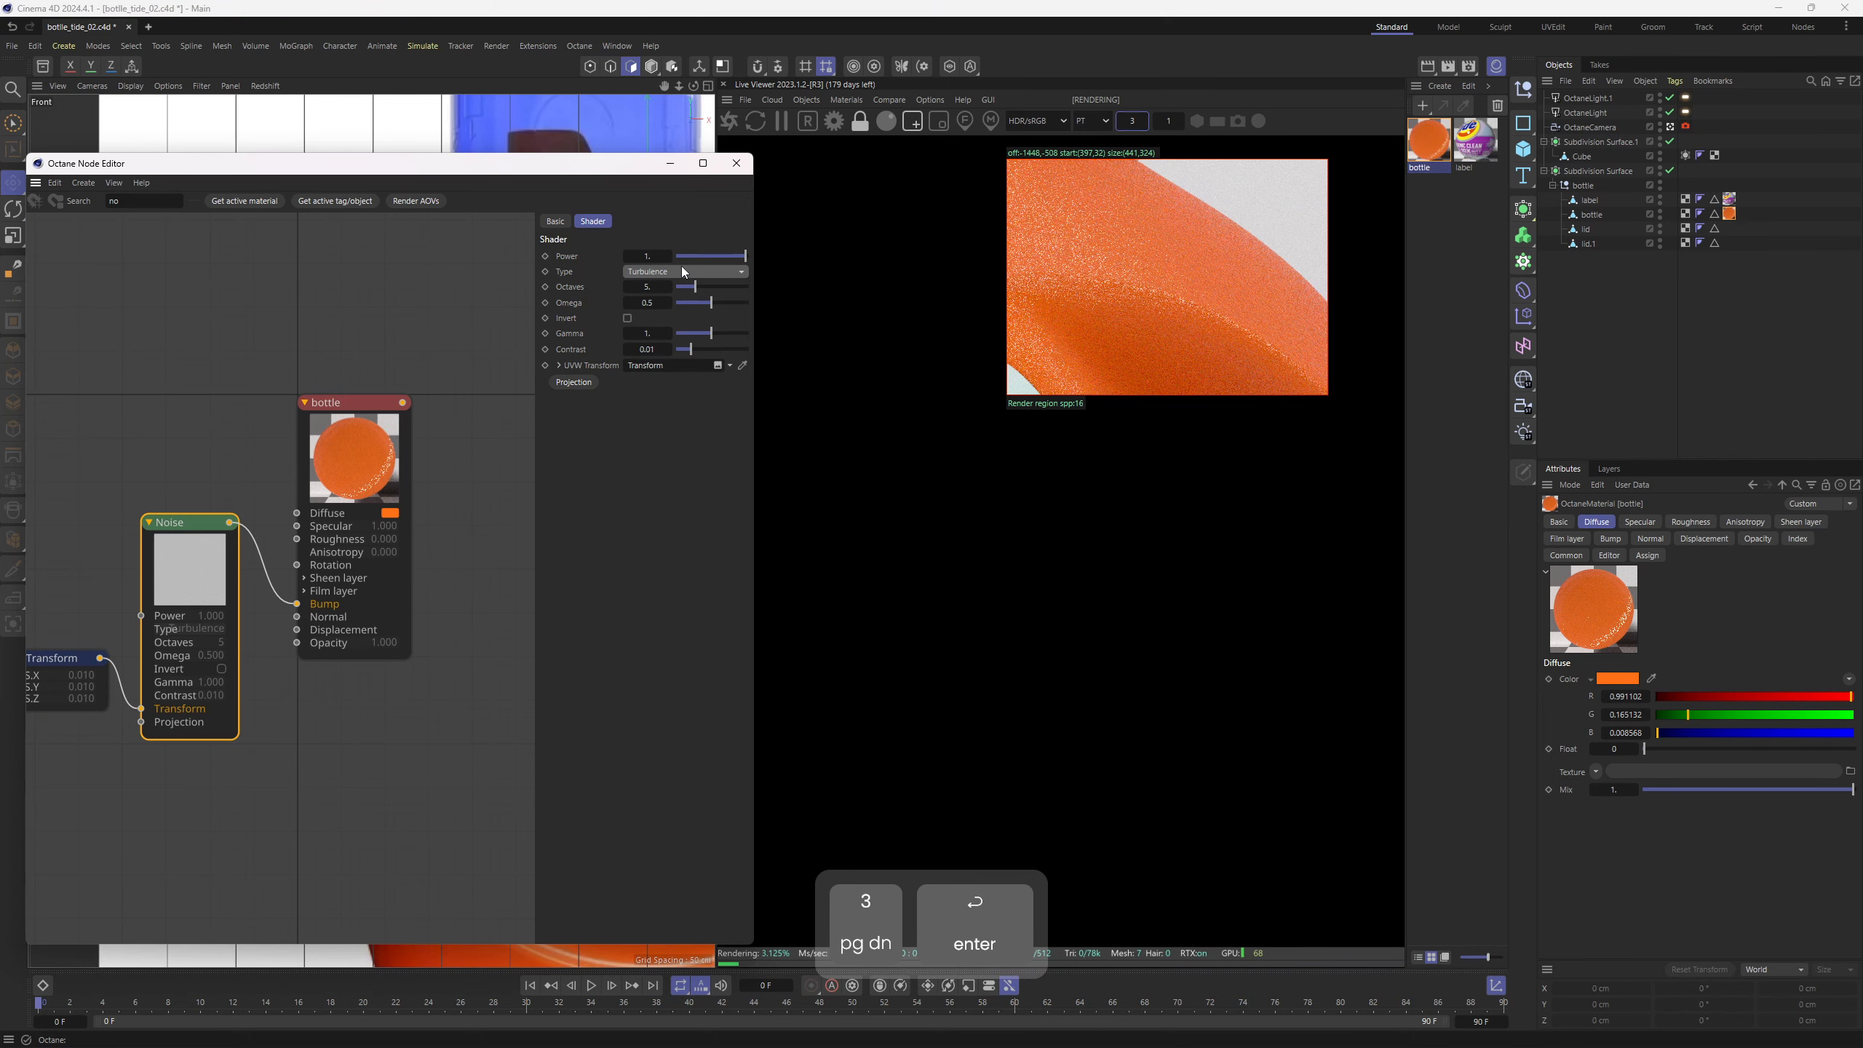
pyautogui.click(682, 265)
pyautogui.click(669, 309)
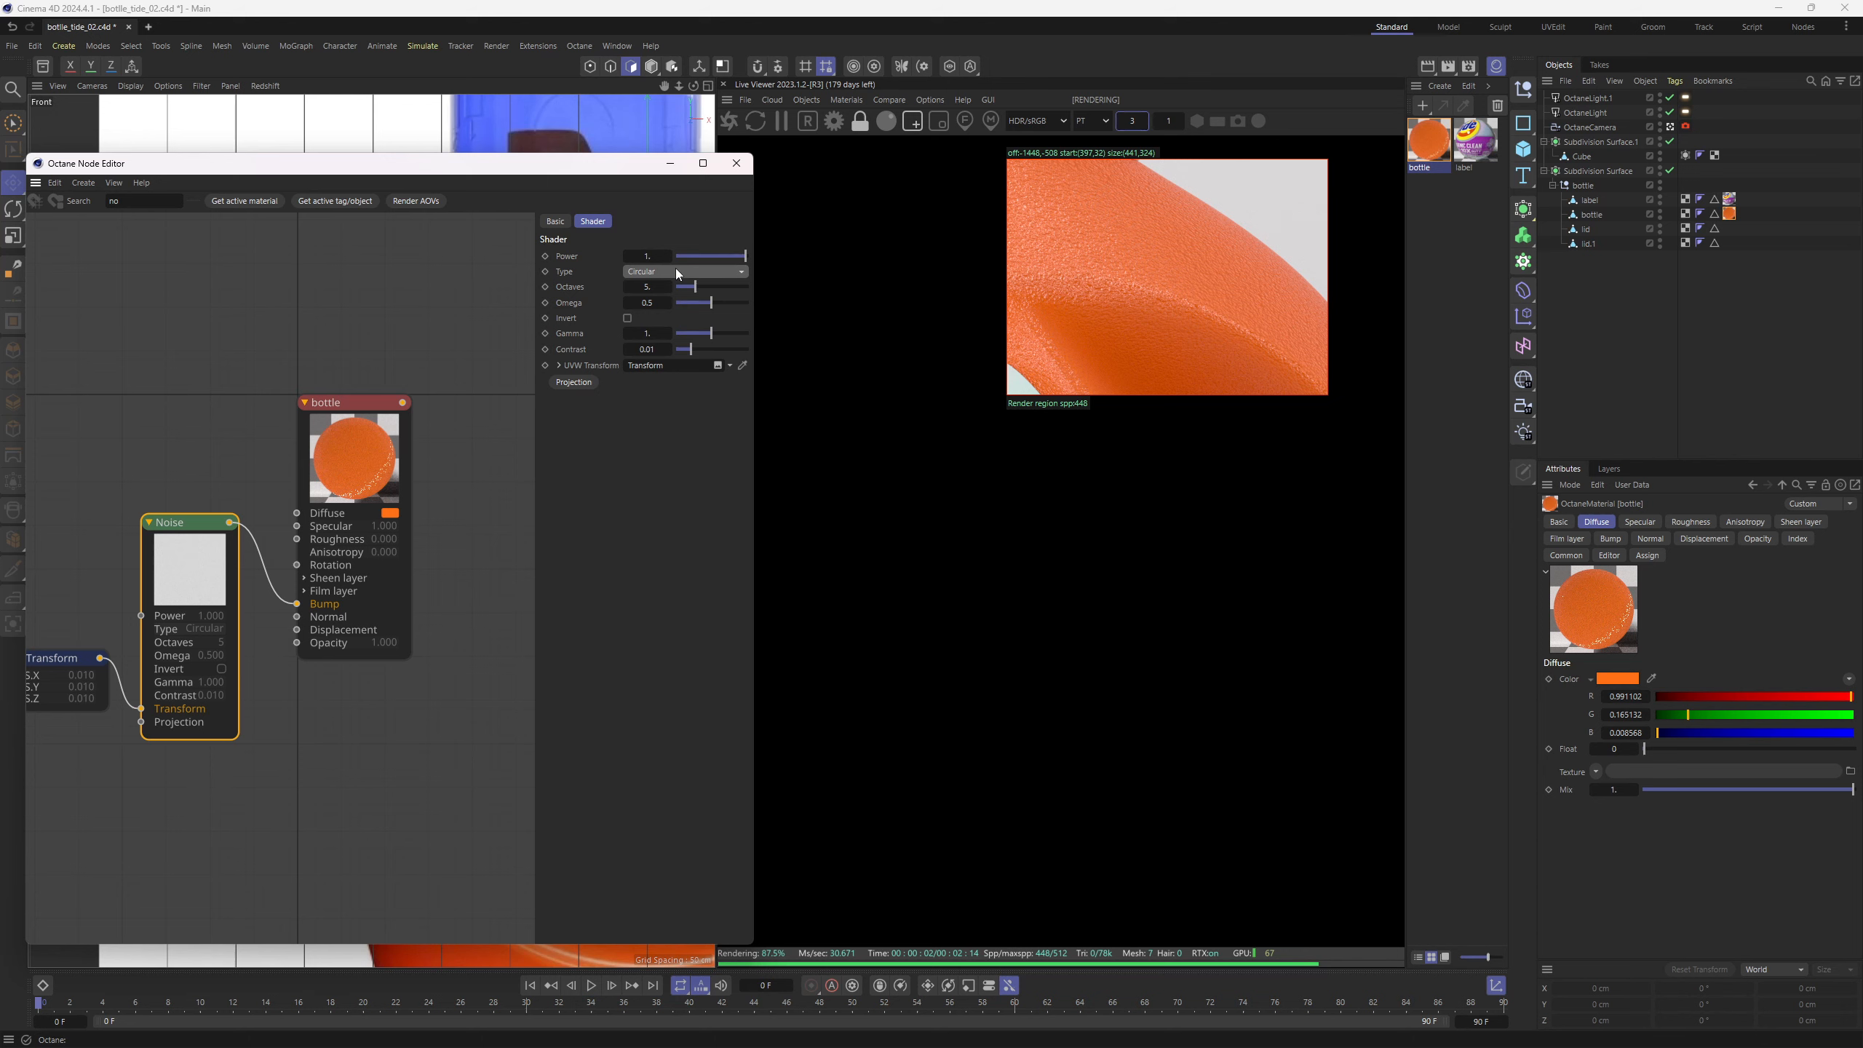
pyautogui.click(646, 268)
pyautogui.click(664, 326)
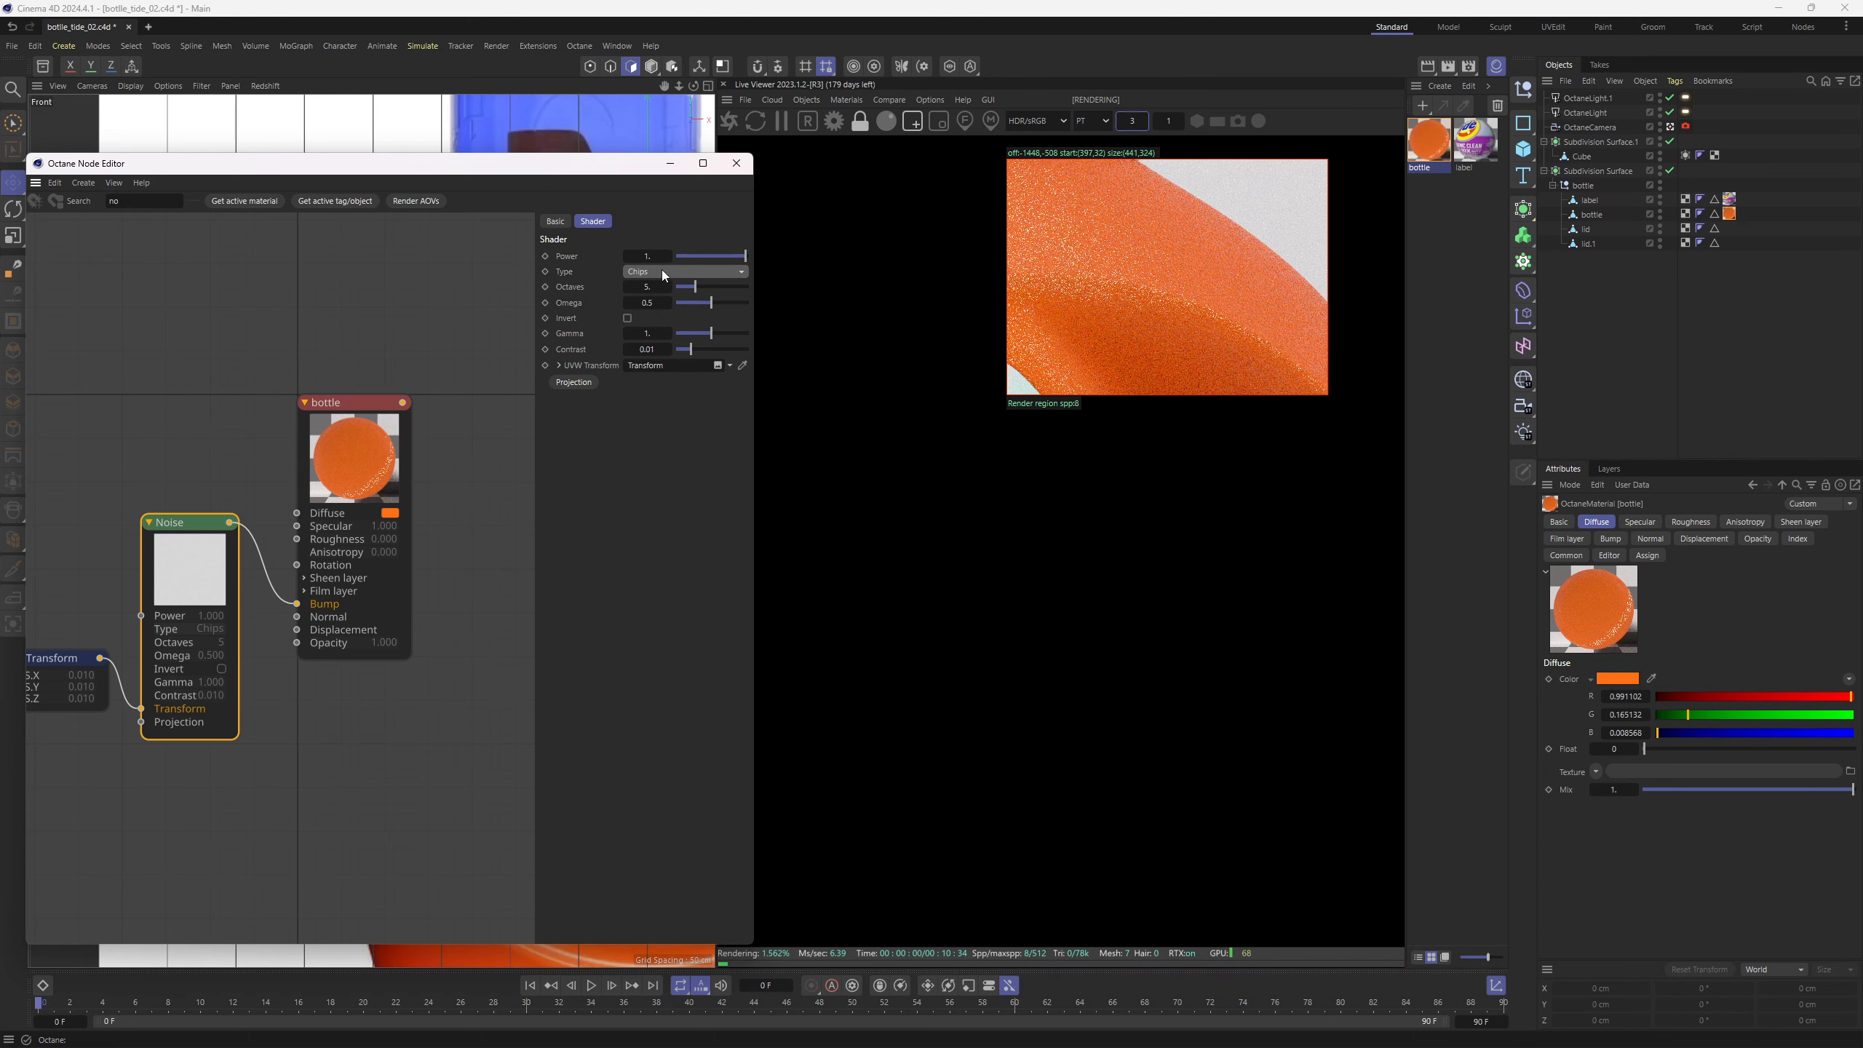
pyautogui.click(661, 269)
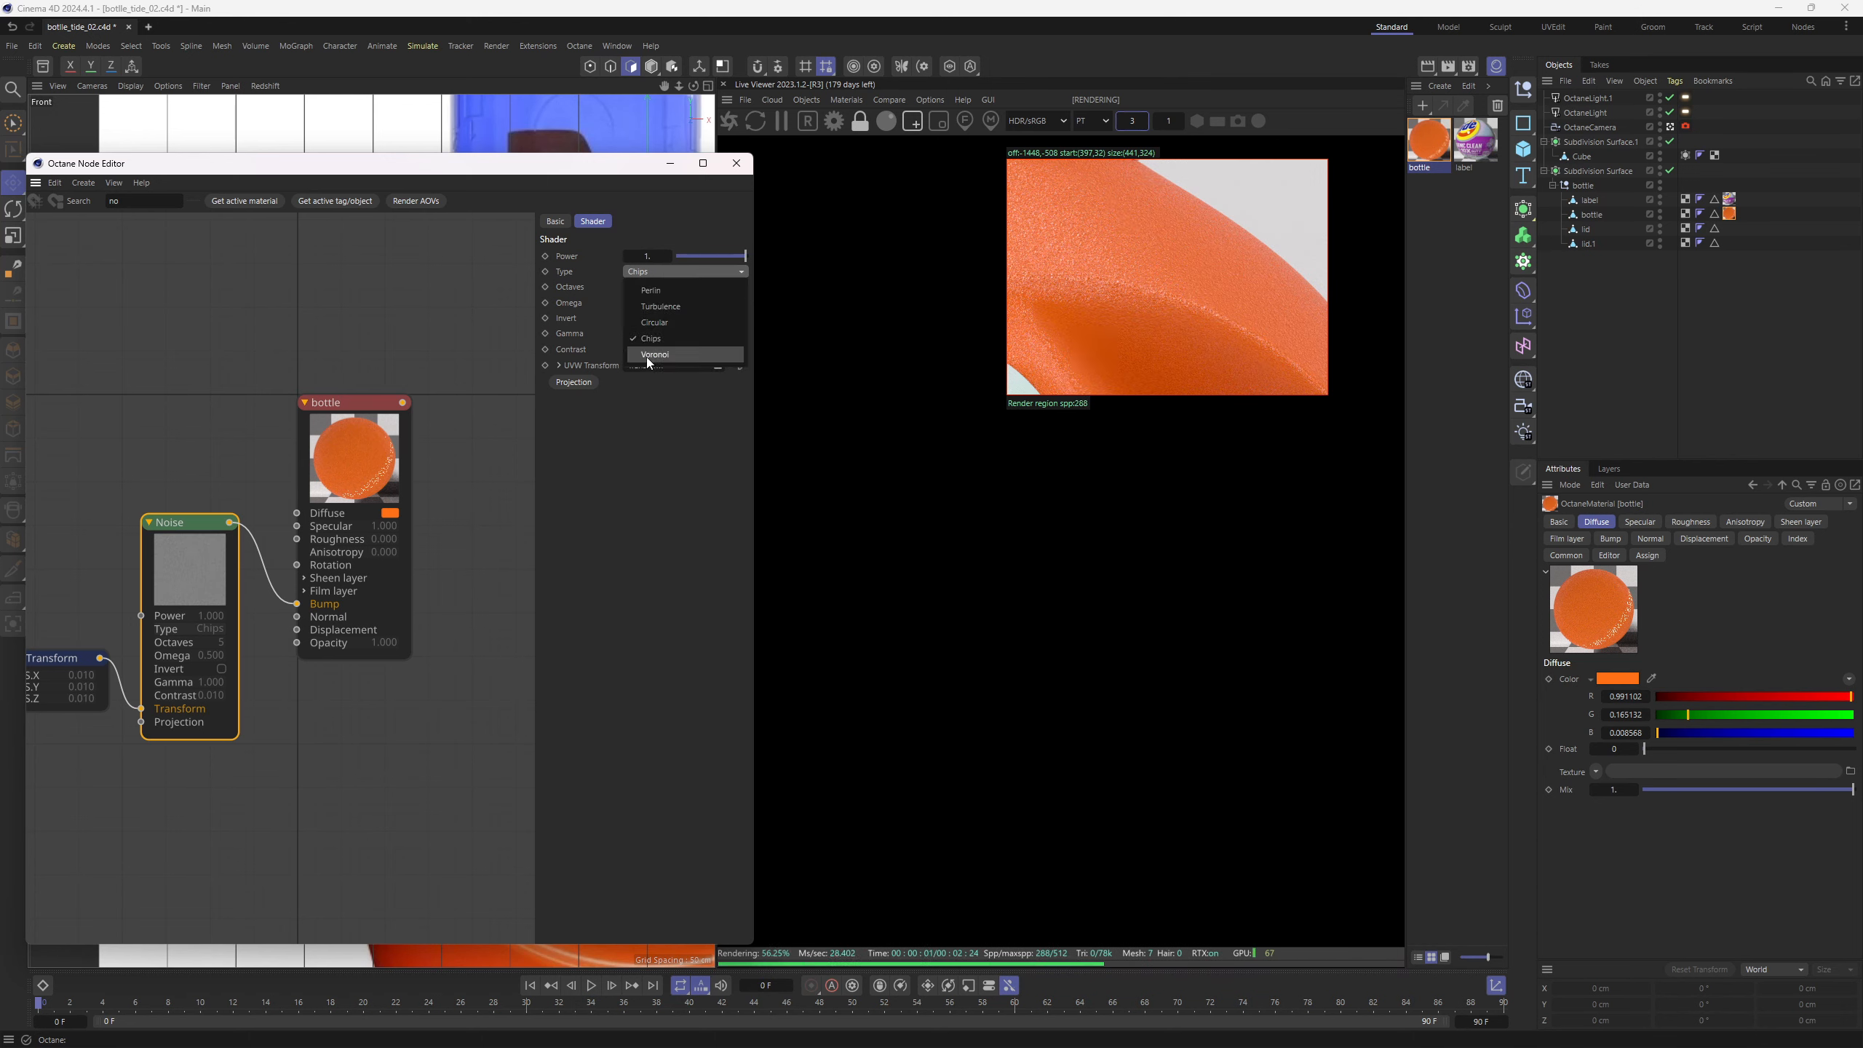
pyautogui.click(649, 357)
pyautogui.click(667, 271)
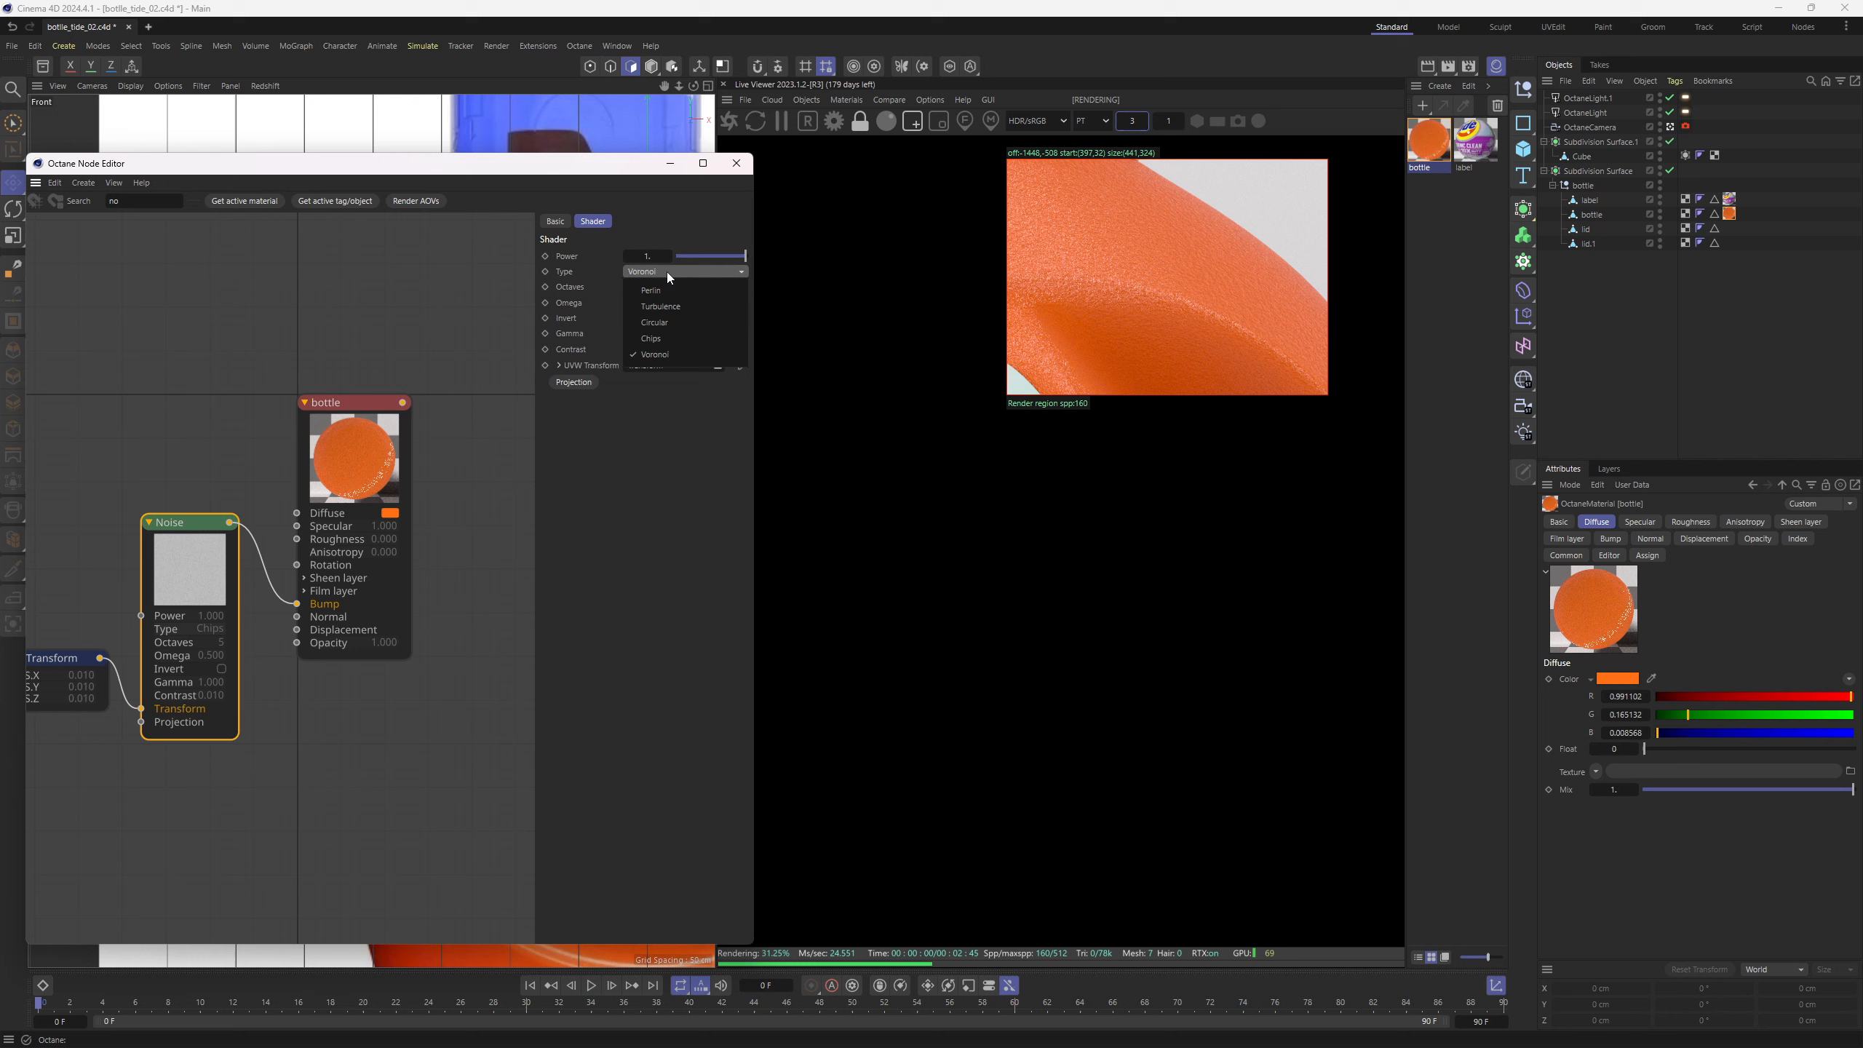
pyautogui.click(663, 323)
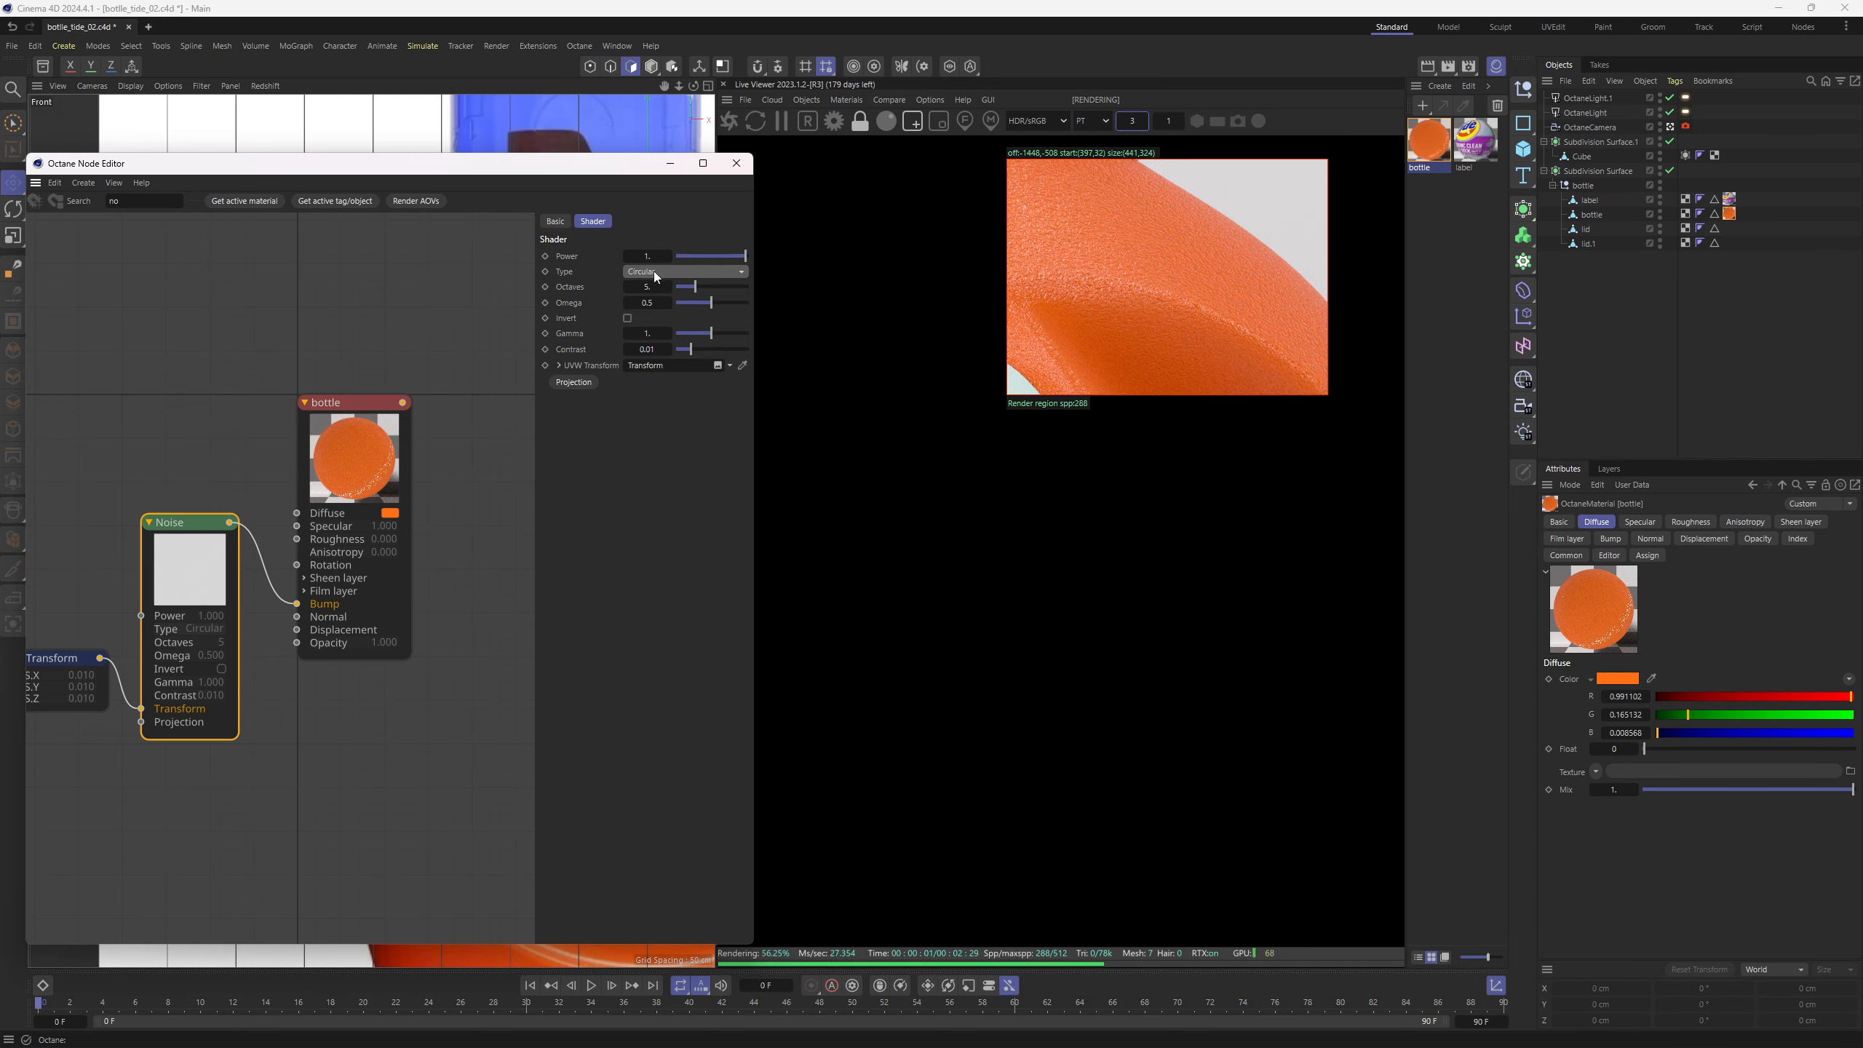
# Set the scale of the Transform node feeding the noise to 0.005 on all axes
pyautogui.moveTo(342, 719); pyautogui.dragTo(524, 686, button='middle')
pyautogui.moveTo(220, 624); pyautogui.dragTo(192, 613)
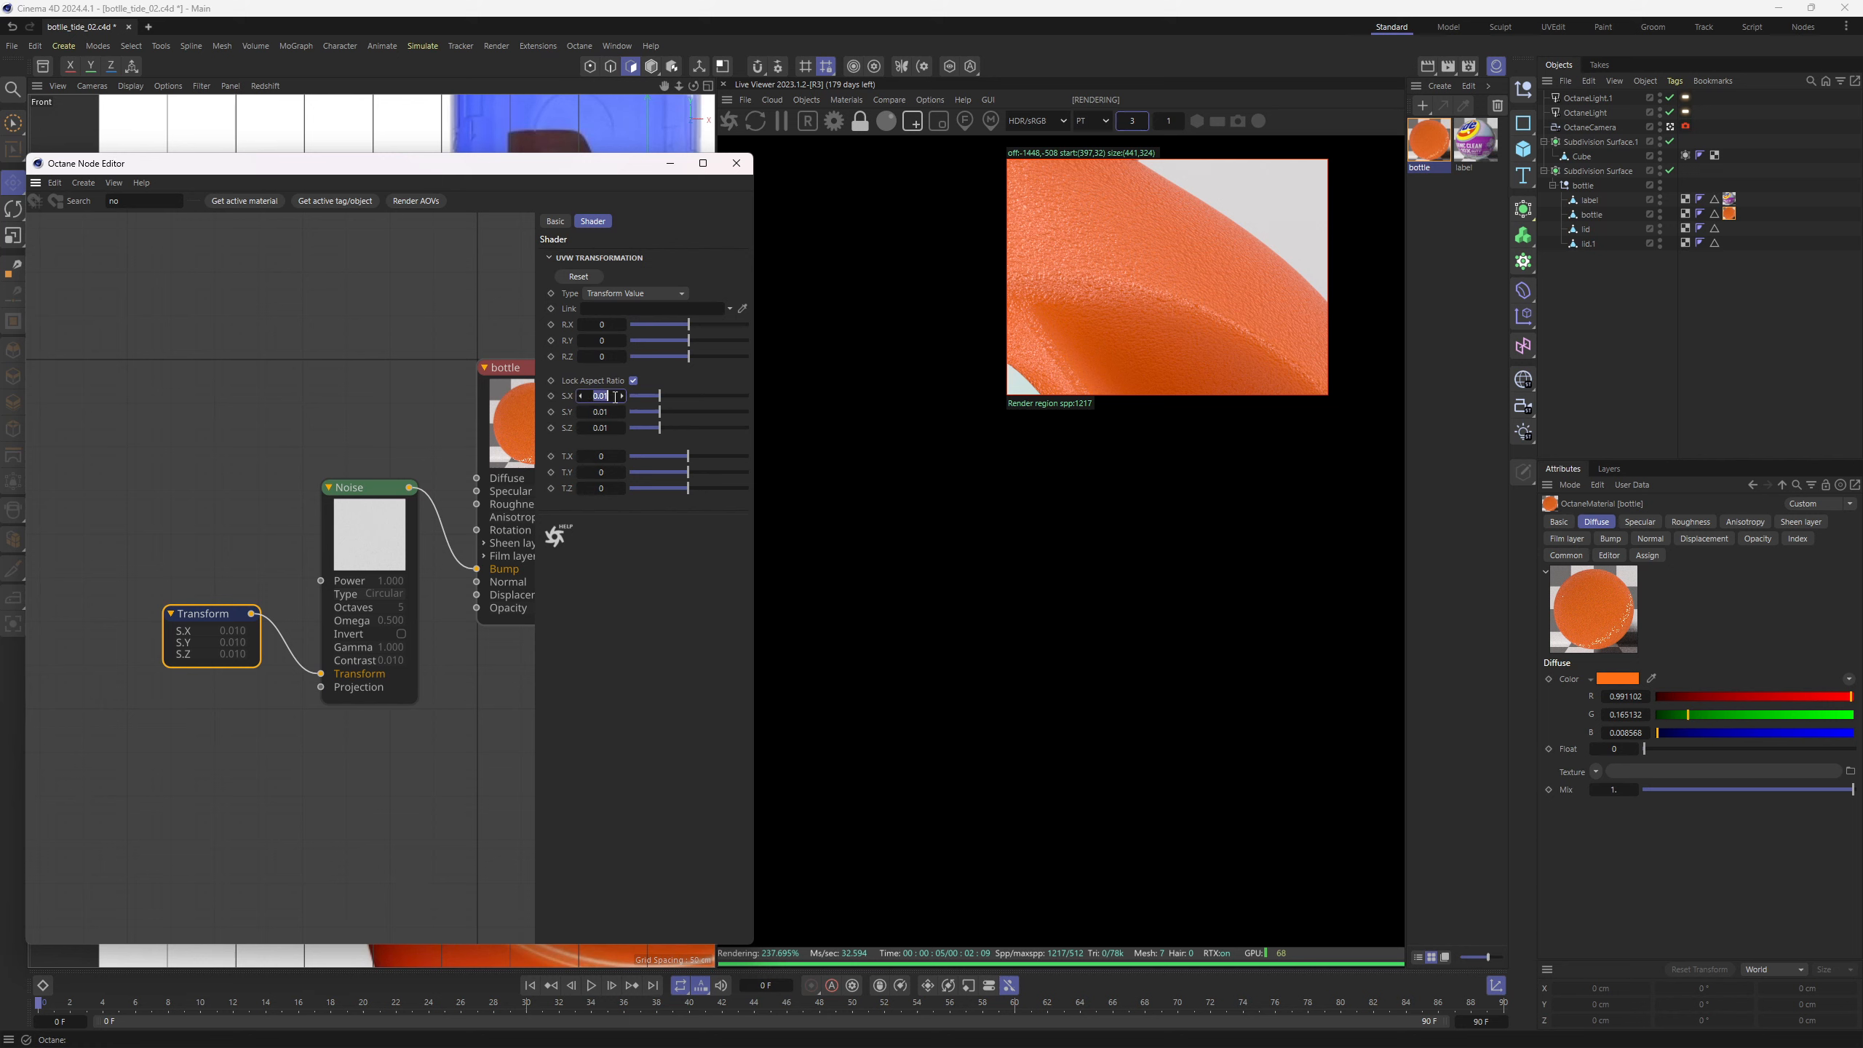
pyautogui.press('BackSpace')
pyautogui.write('5')
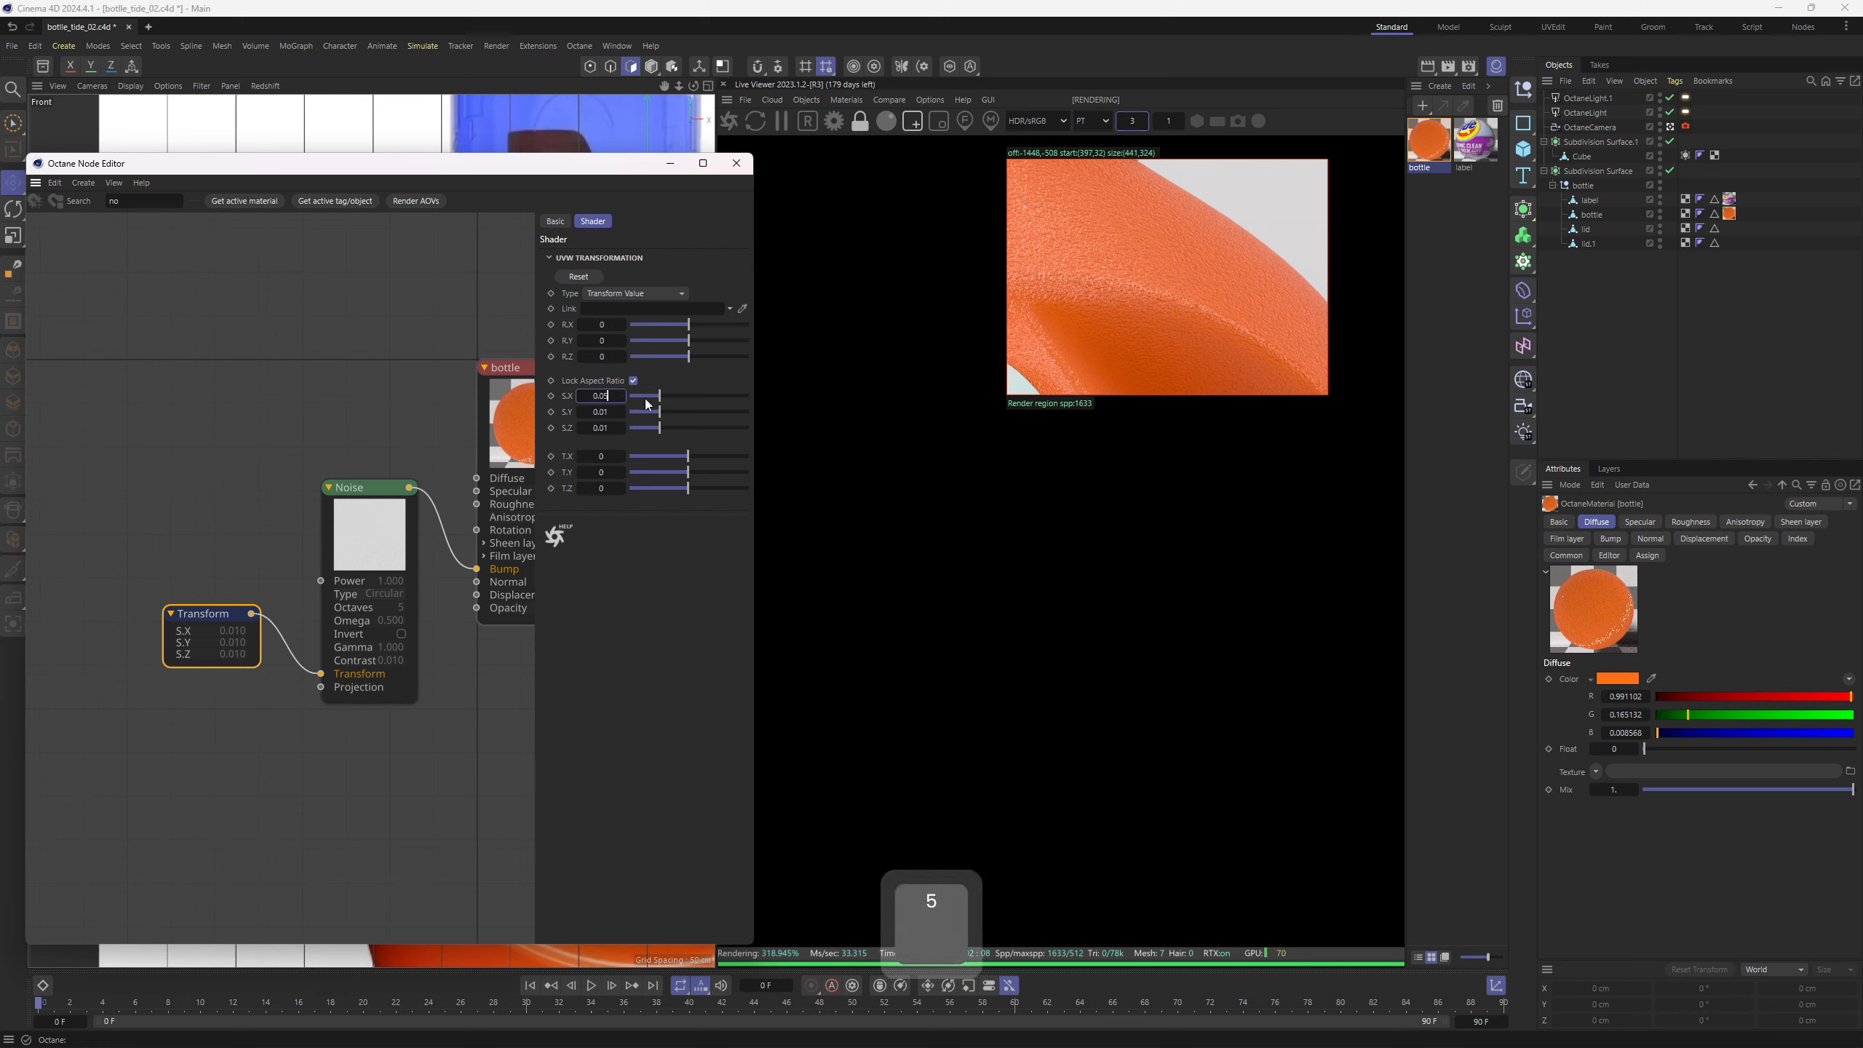
pyautogui.press('BackSpace')
pyautogui.write('05')
pyautogui.press('Return')
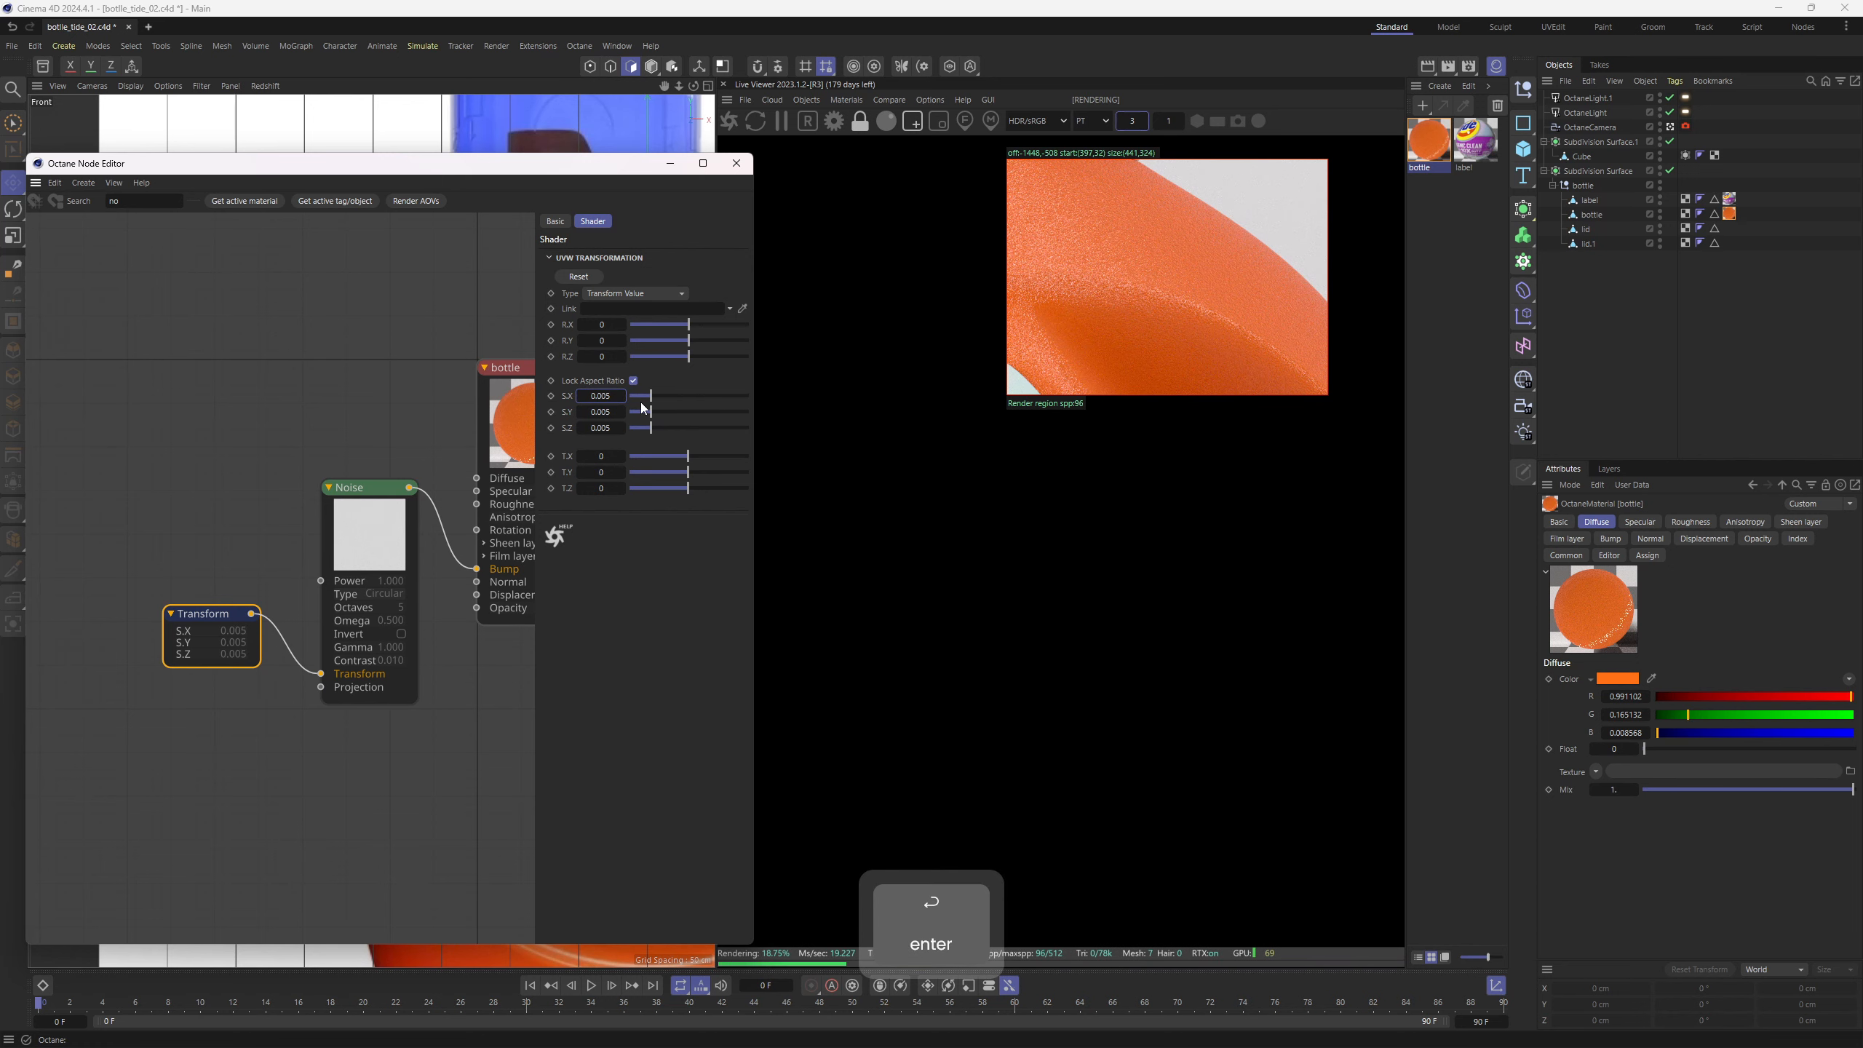
# Move the Noise and Transform nodes farther from the bottle node and lower the Noise power to 0.1, then 0.05
pyautogui.moveTo(142, 454); pyautogui.dragTo(290, 544)
pyautogui.click(300, 442)
pyautogui.click(288, 552)
pyautogui.click(646, 257)
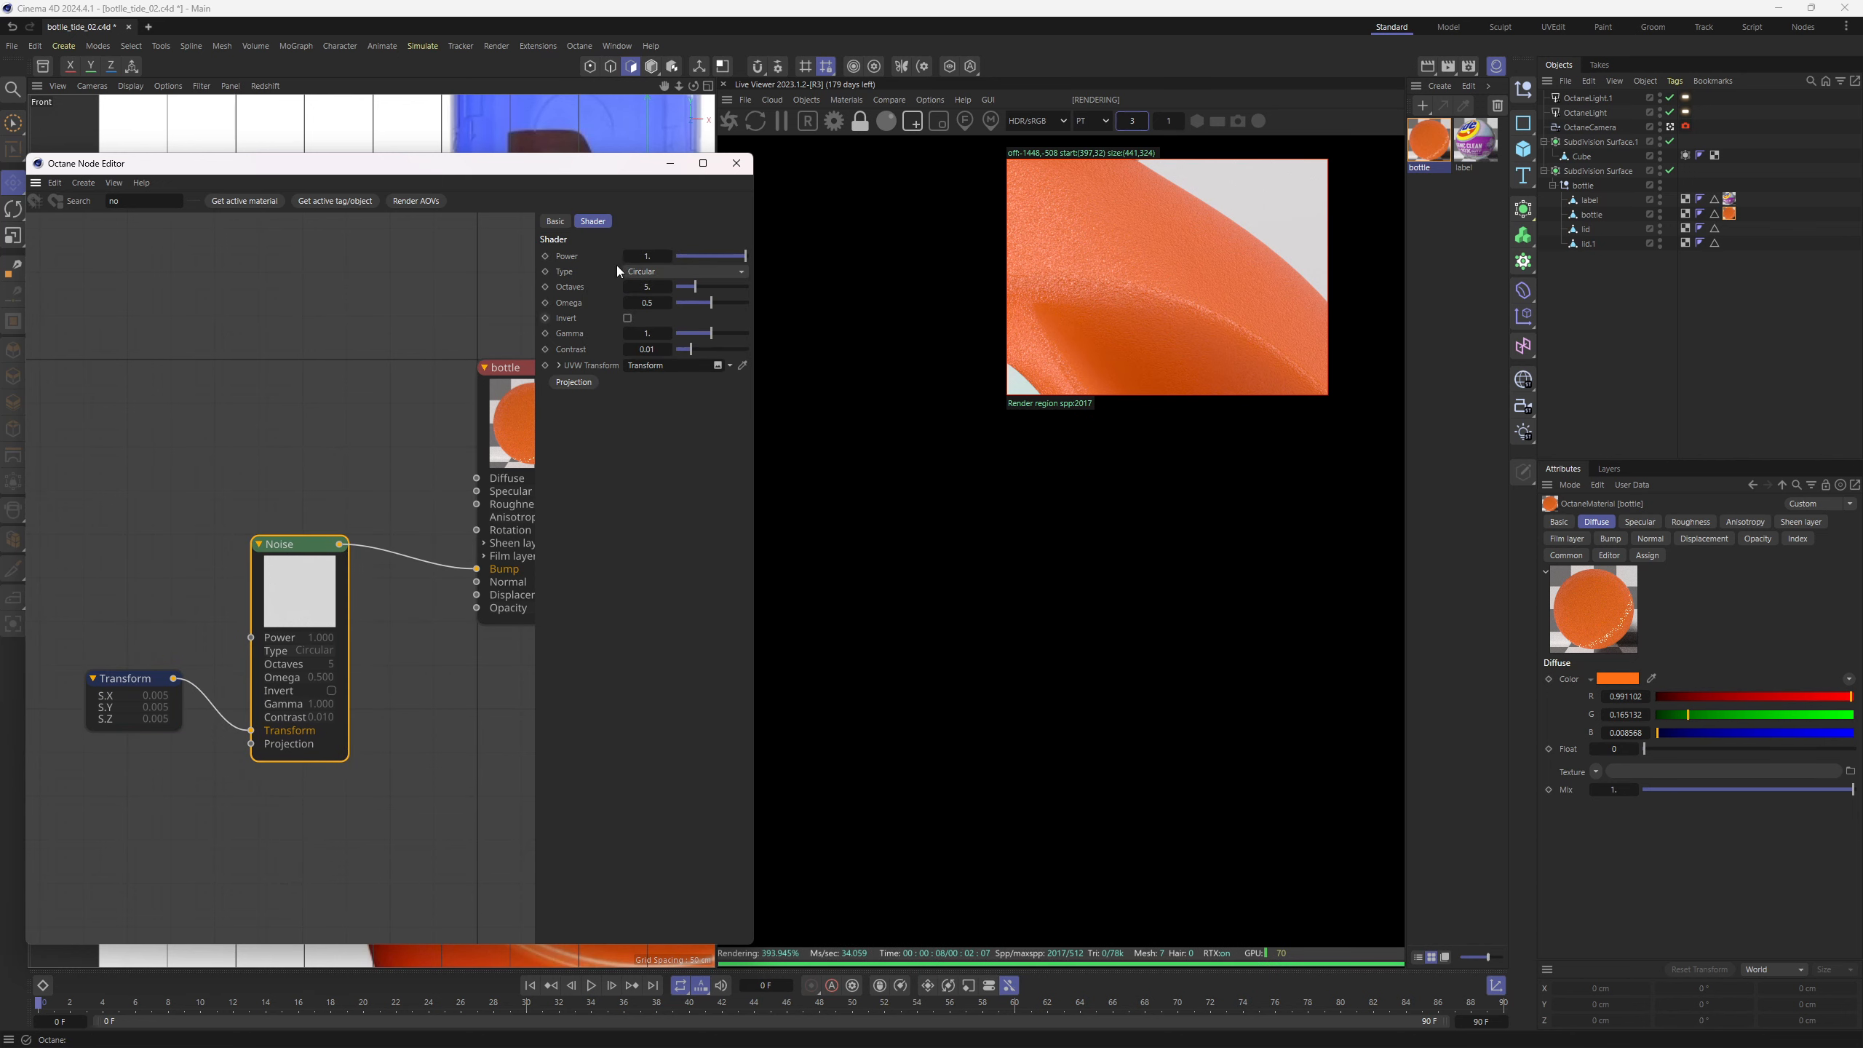
pyautogui.write('0.1')
pyautogui.press('Return')
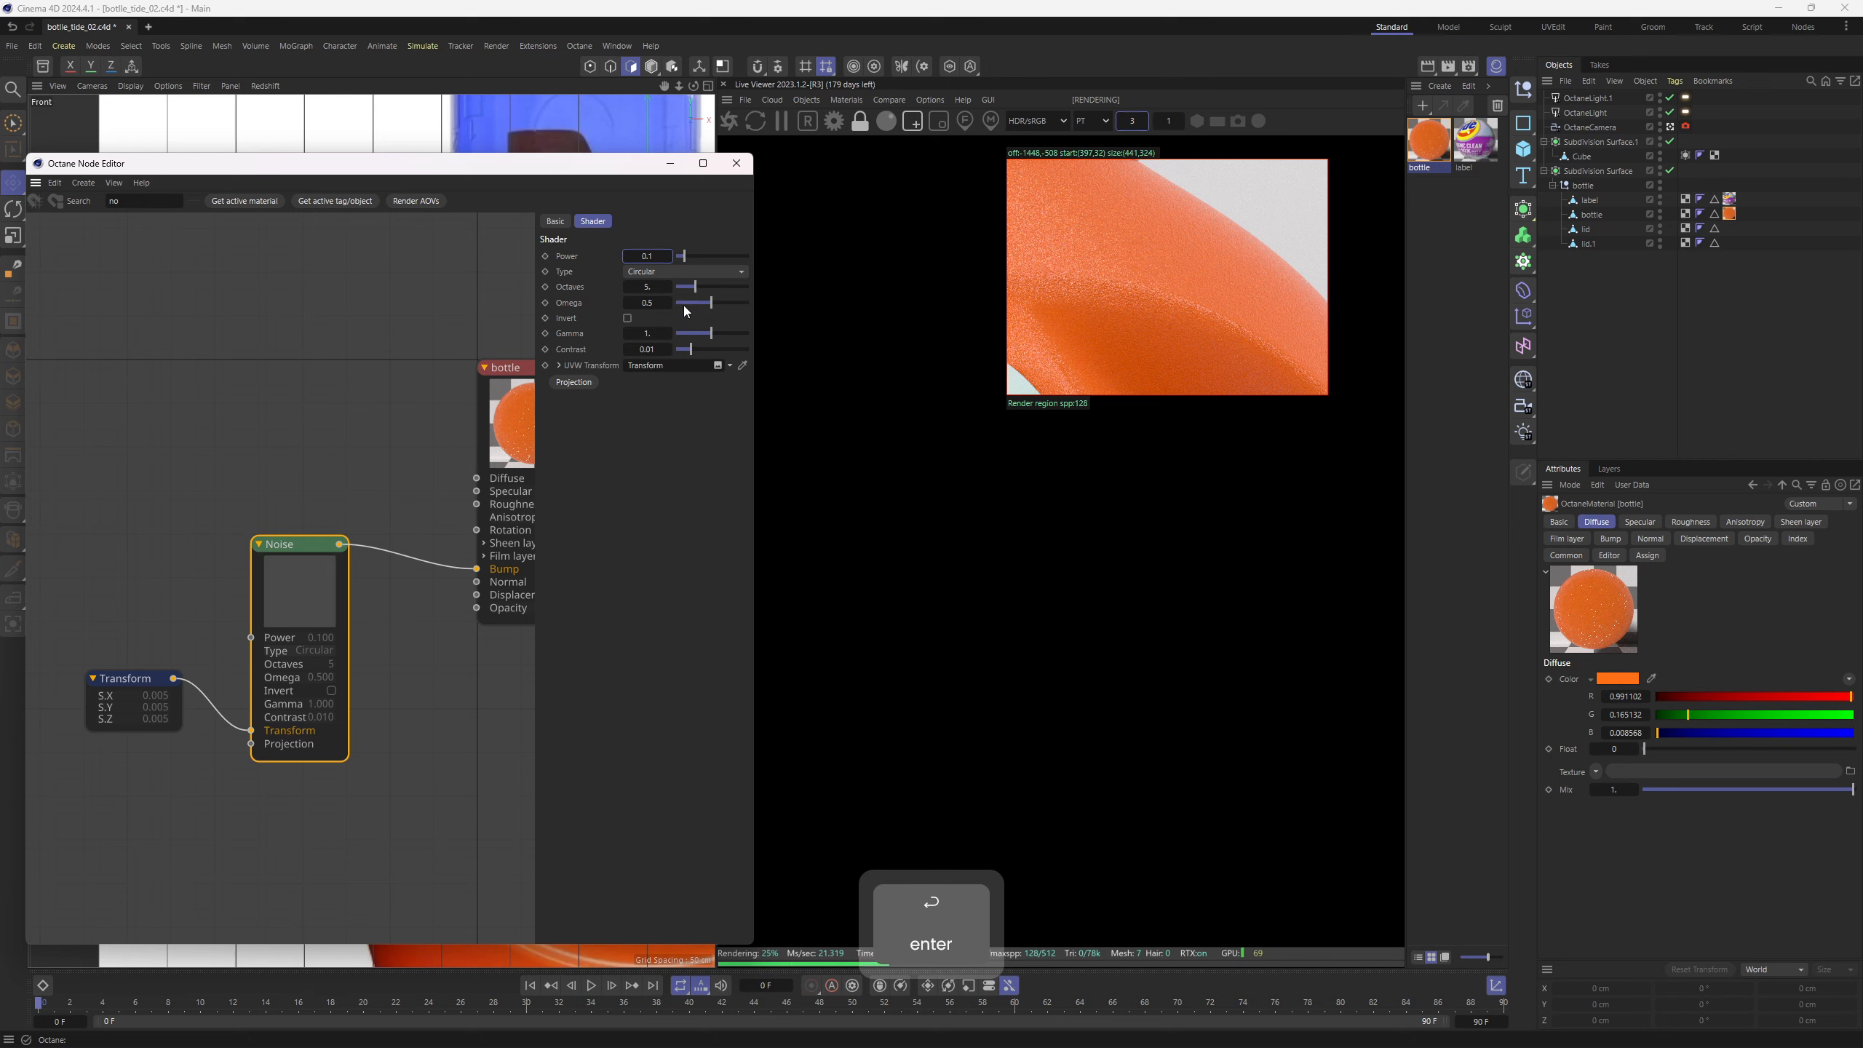
pyautogui.press('BackSpace')
pyautogui.write('0.05')
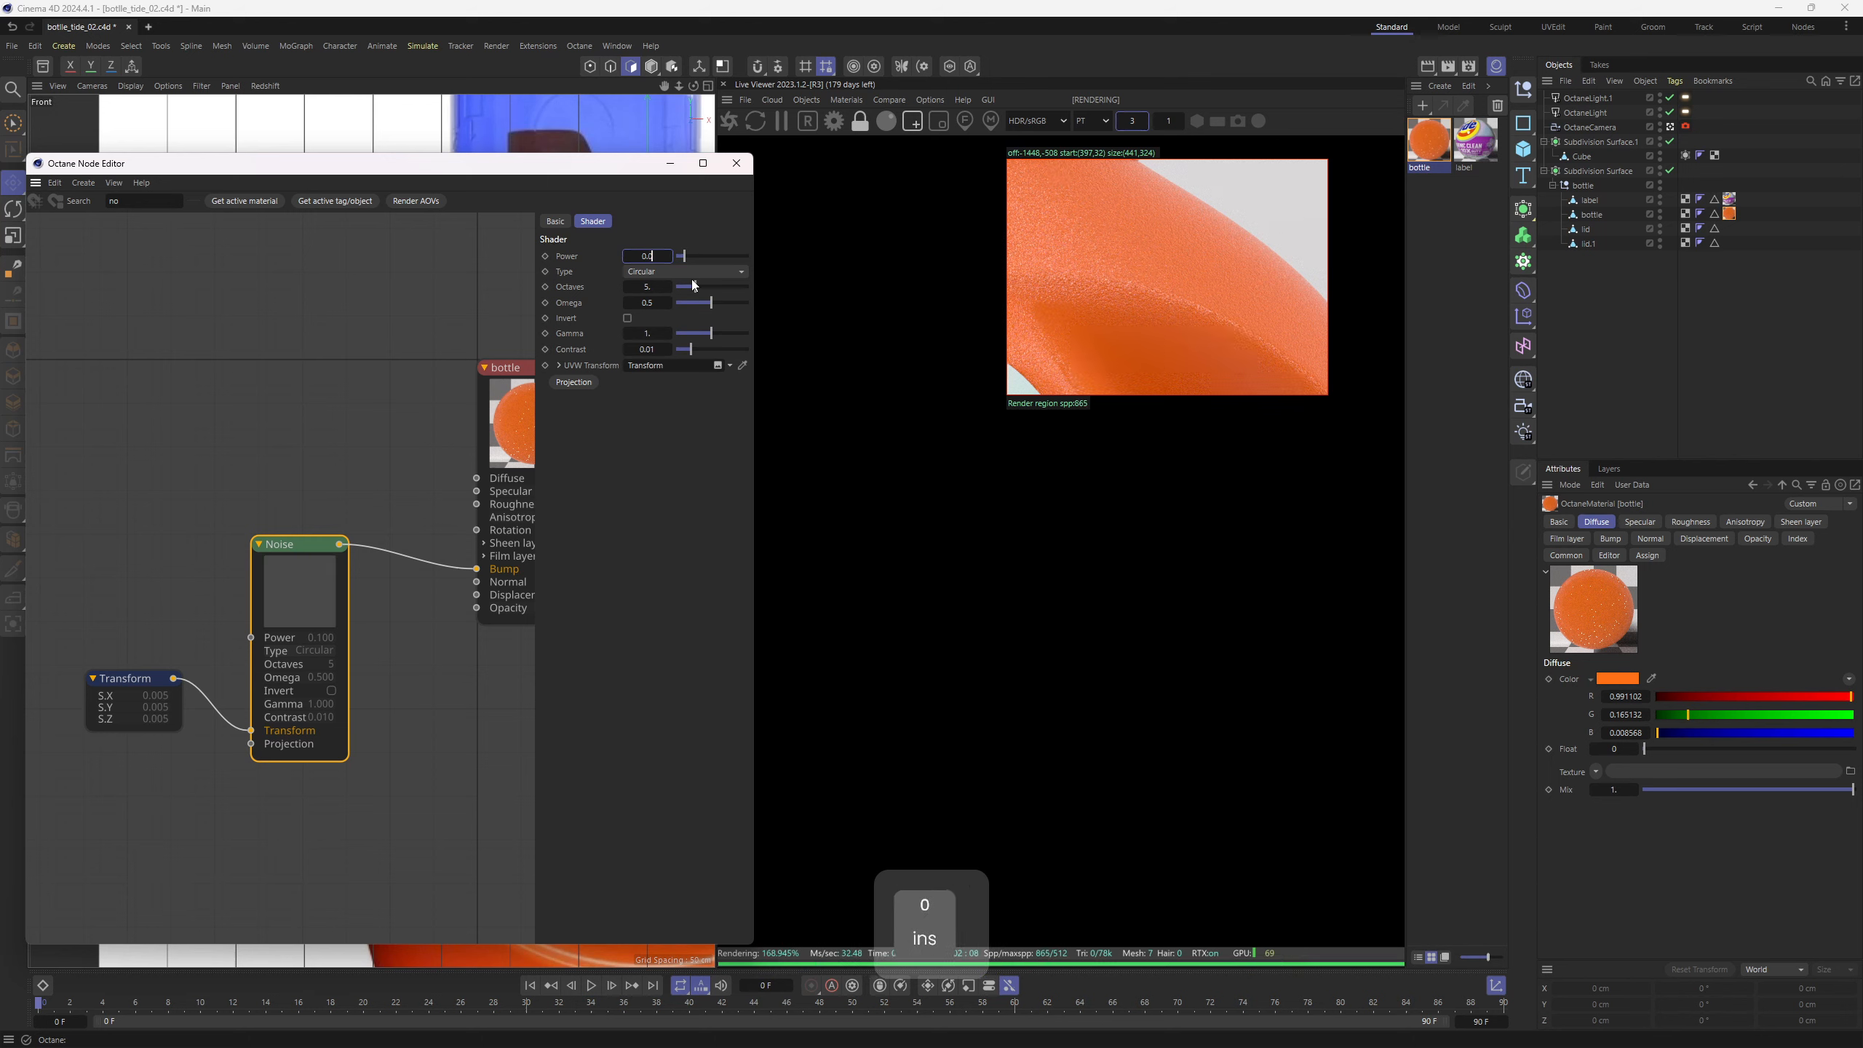
pyautogui.press('Return')
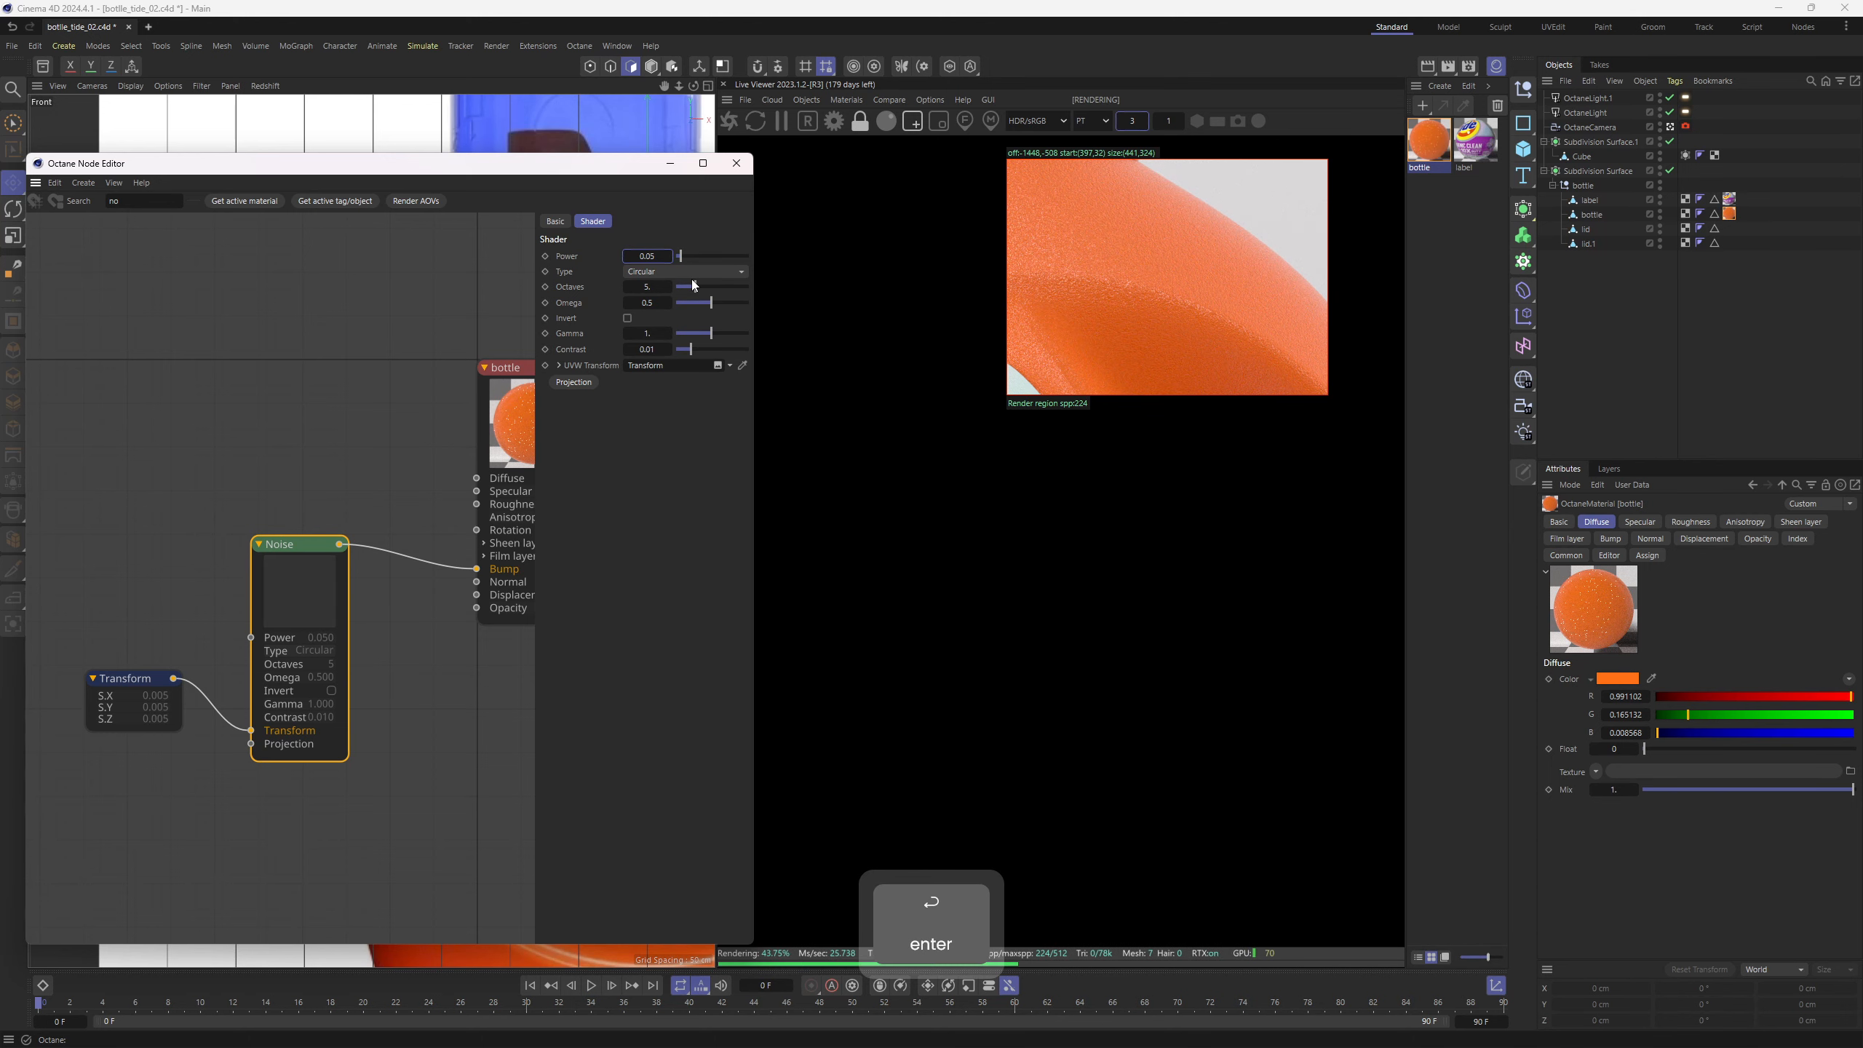
# Set the Noise power to 0.01 and render fresh regions across the bottle's upper body to judge the bump
pyautogui.moveTo(810, 172); pyautogui.dragTo(1147, 343)
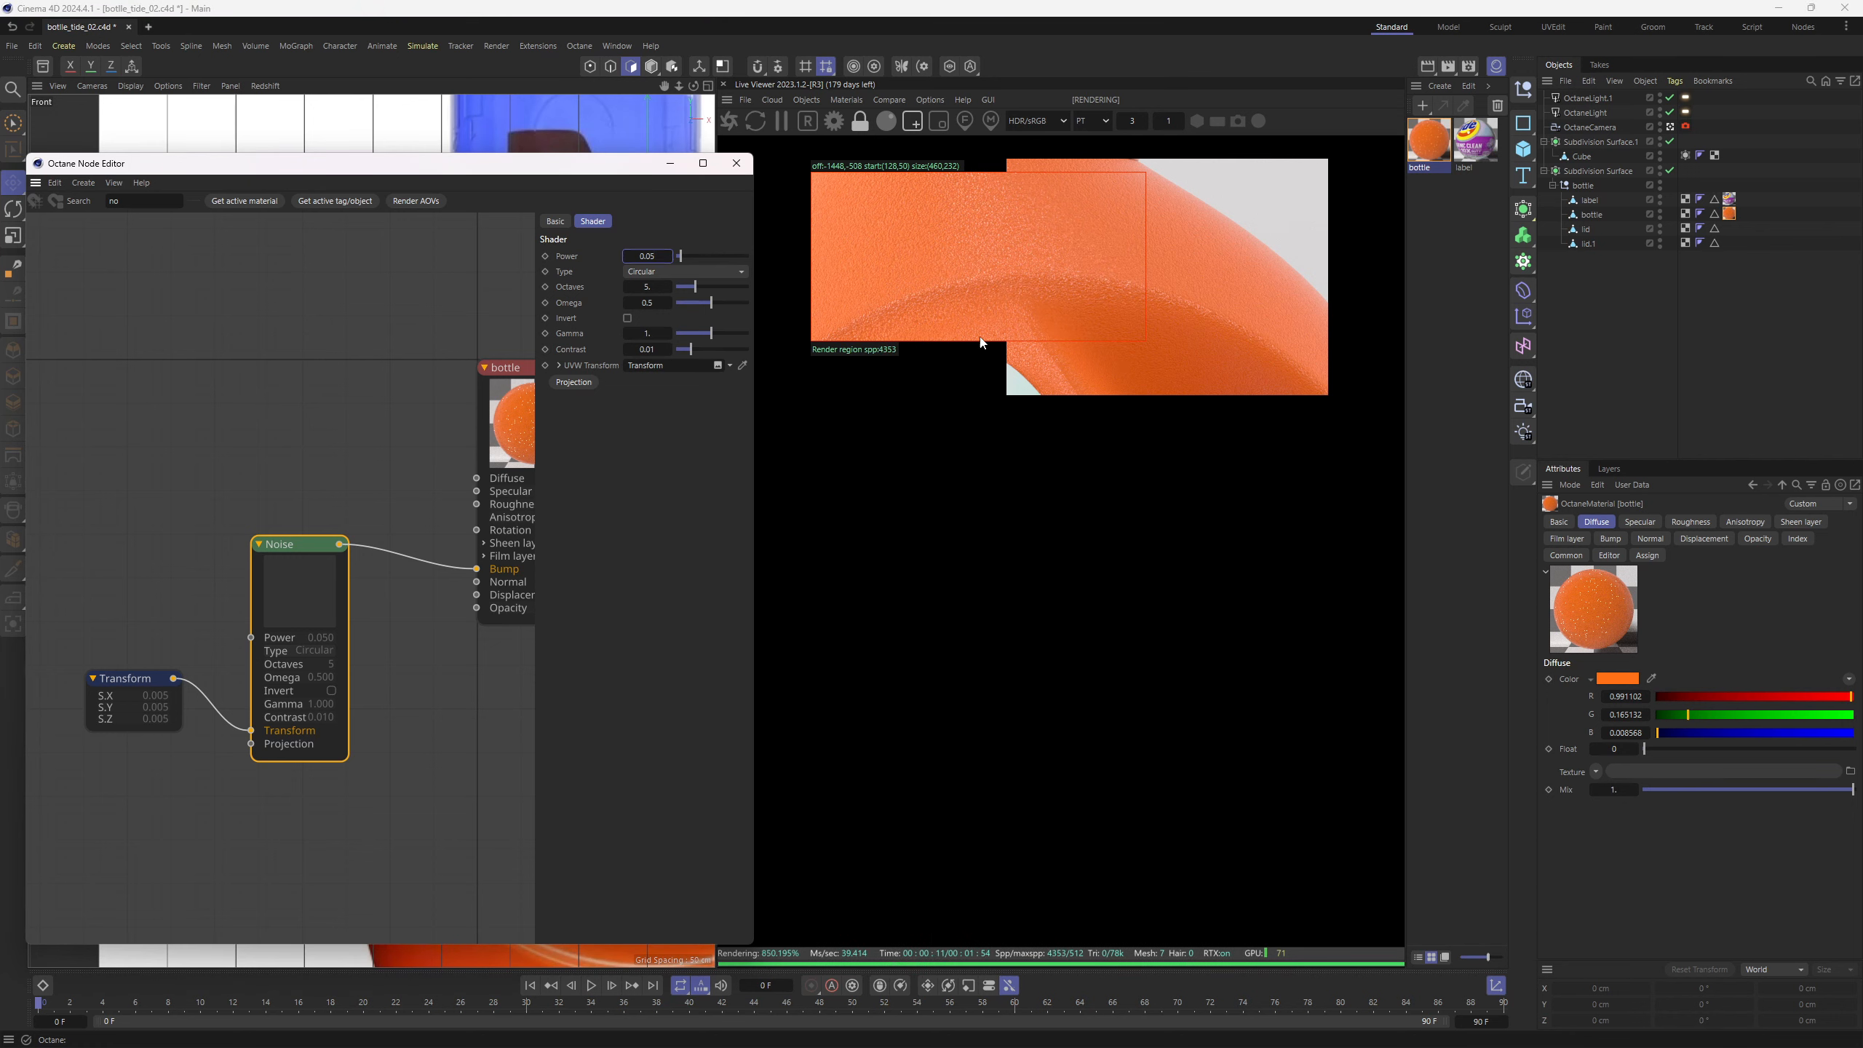
pyautogui.press('BackSpace')
pyautogui.write('1')
pyautogui.press('Return')
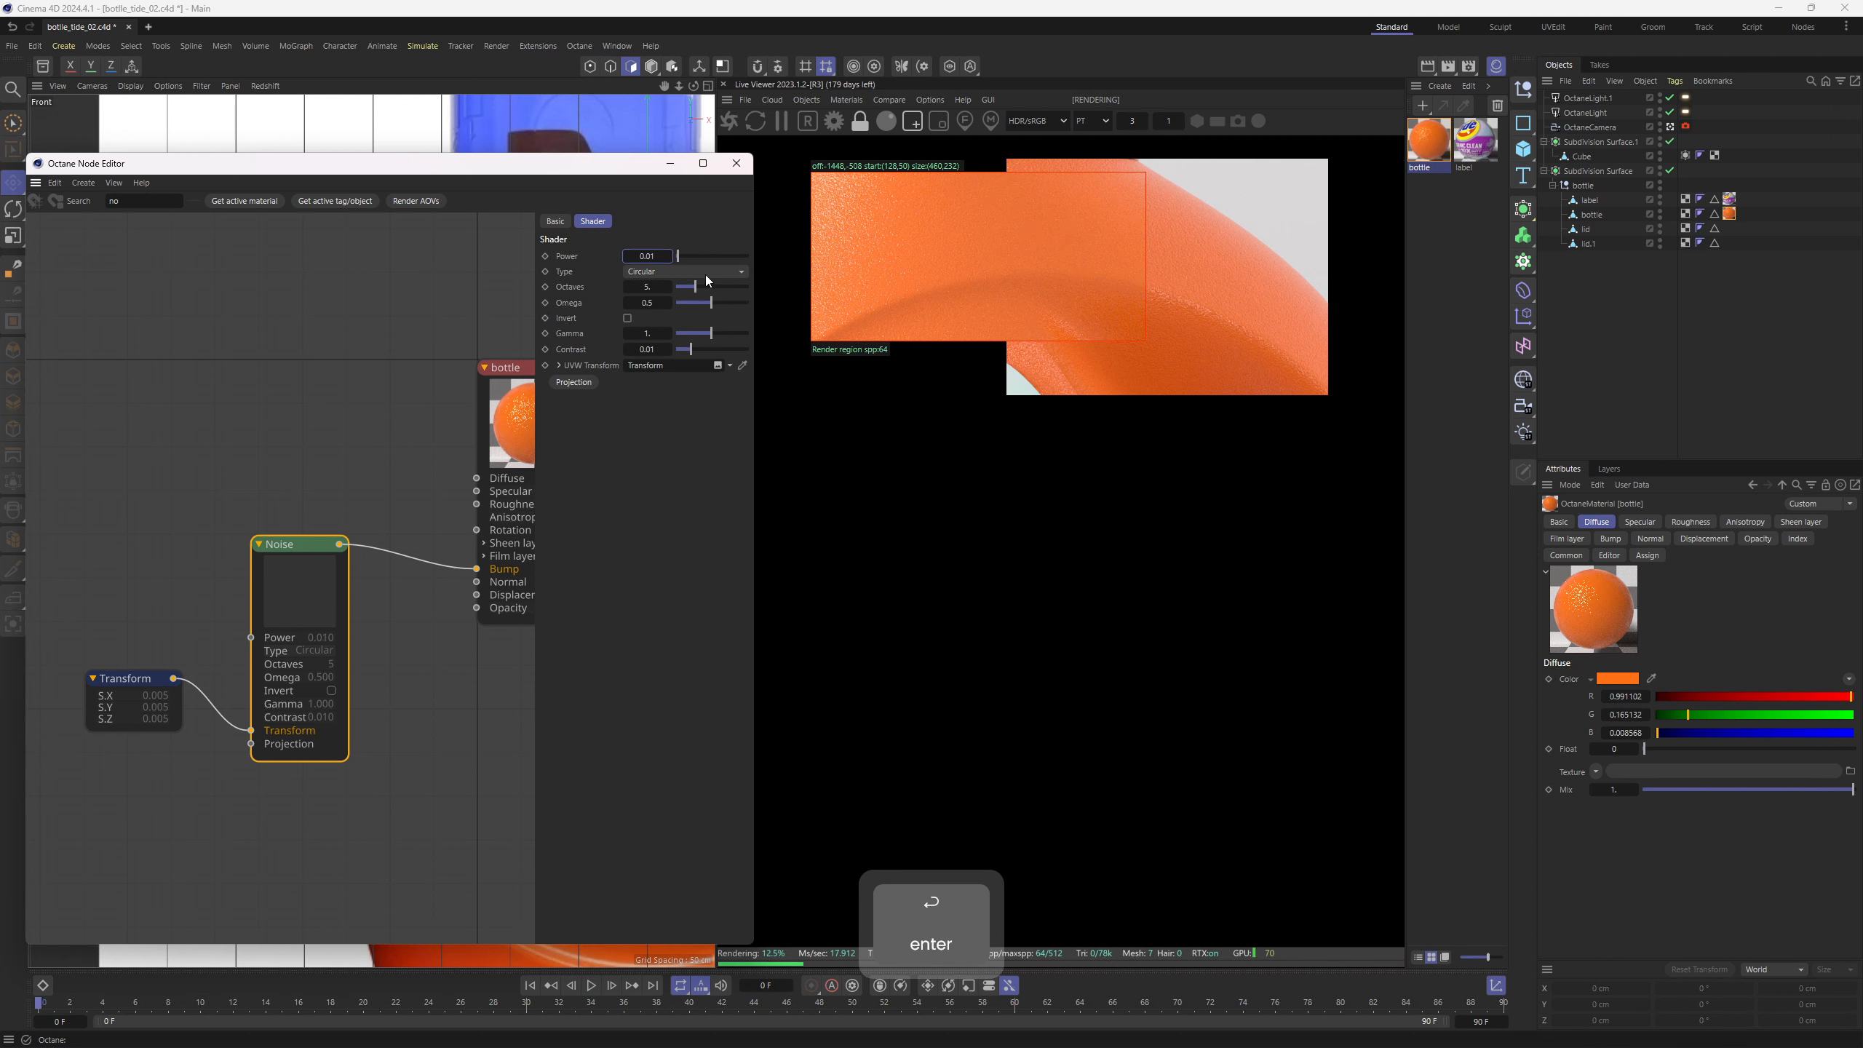
pyautogui.moveTo(769, 156)
pyautogui.mouseDown()
pyautogui.moveTo(863, 265)
pyautogui.moveTo(936, 405)
pyautogui.mouseUp()
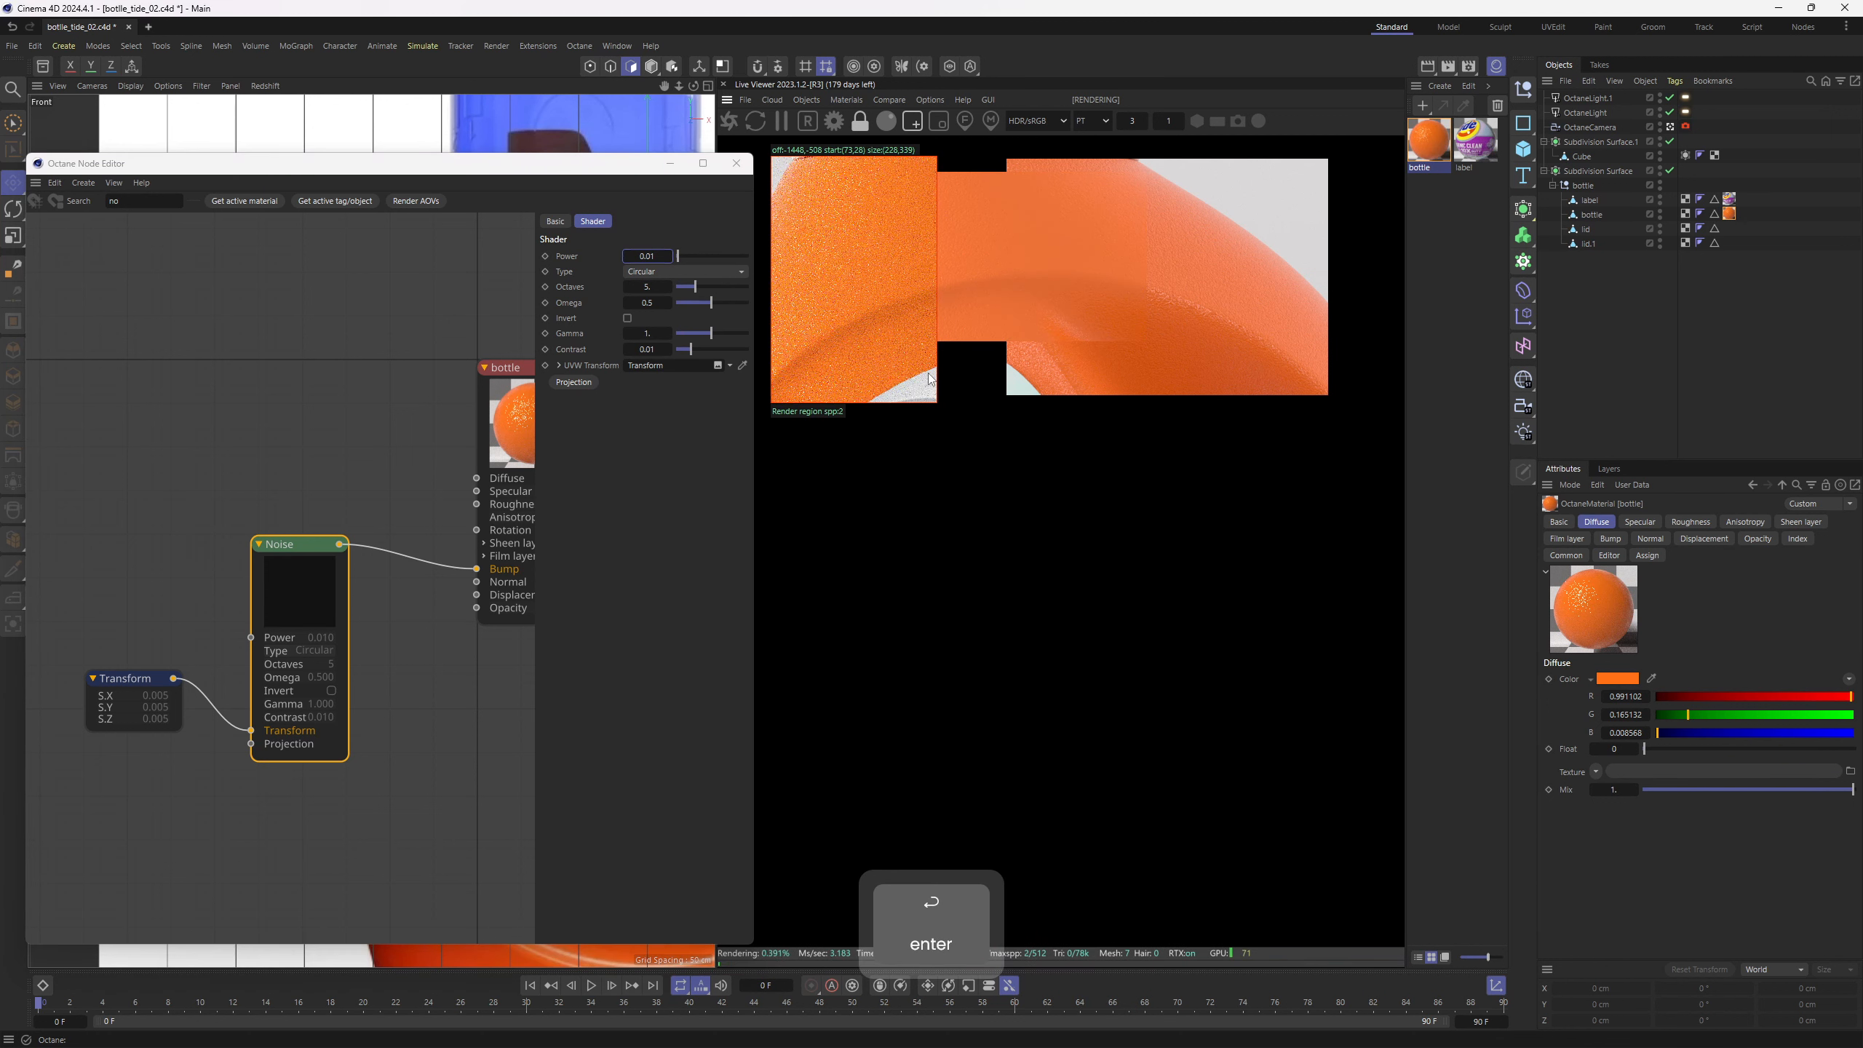
pyautogui.scroll(2, 804, 224)
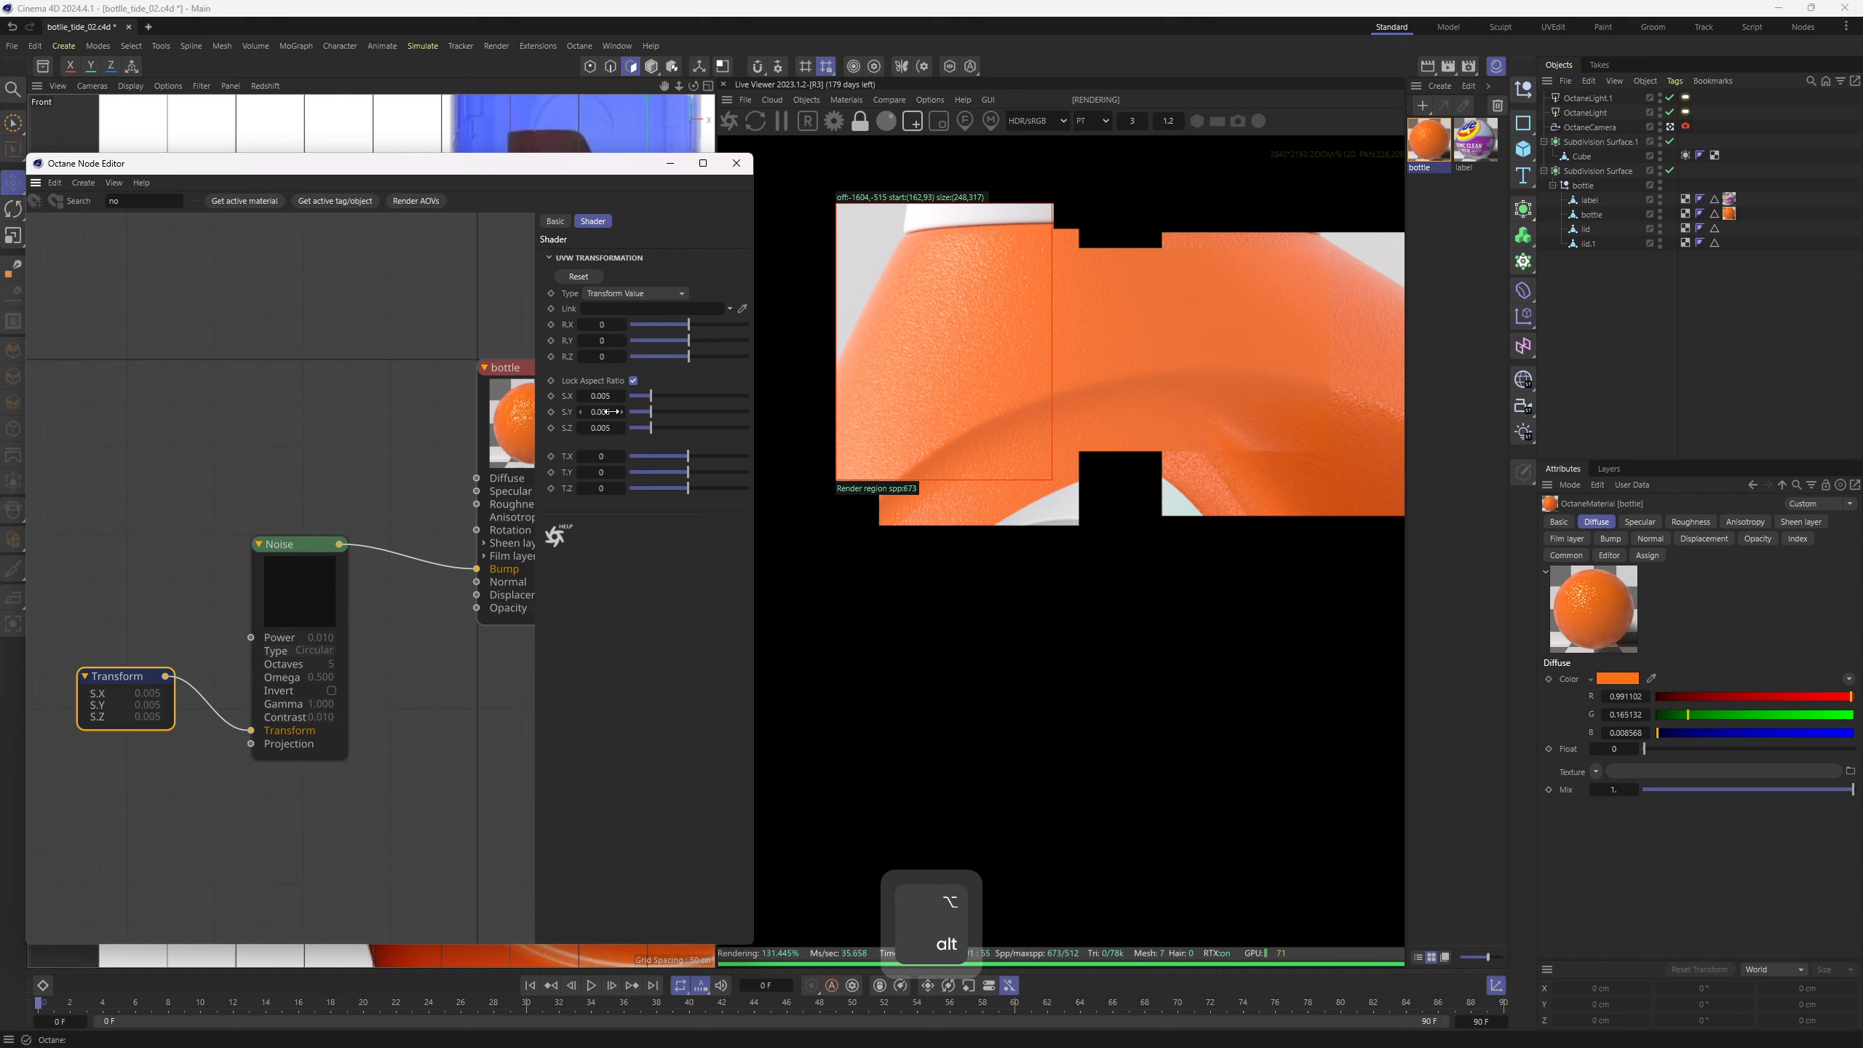
# Set the Transform node's scale to 0.002 on all axes and render new regions below the cap
pyautogui.click(615, 396)
pyautogui.press('BackSpace')
pyautogui.write('2')
pyautogui.press('Return')
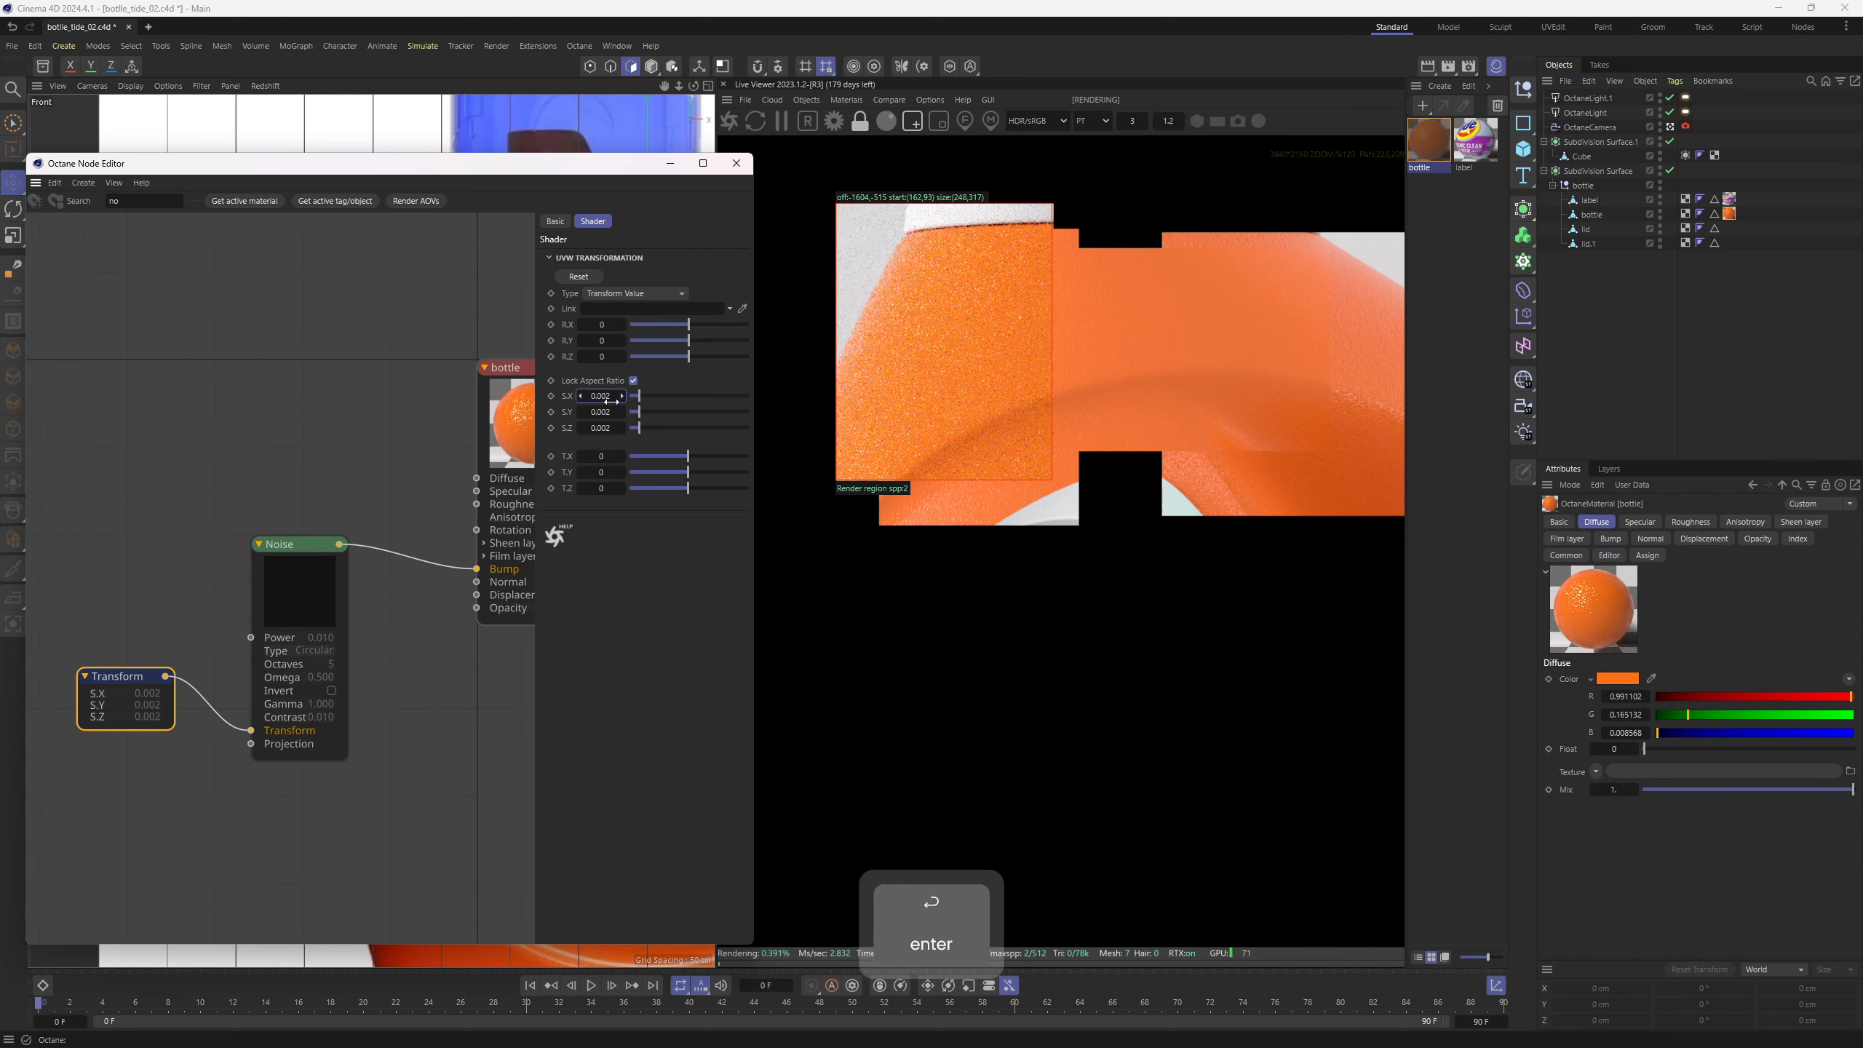
pyautogui.moveTo(908, 198); pyautogui.dragTo(1098, 395)
pyautogui.moveTo(854, 205); pyautogui.dragTo(1134, 436)
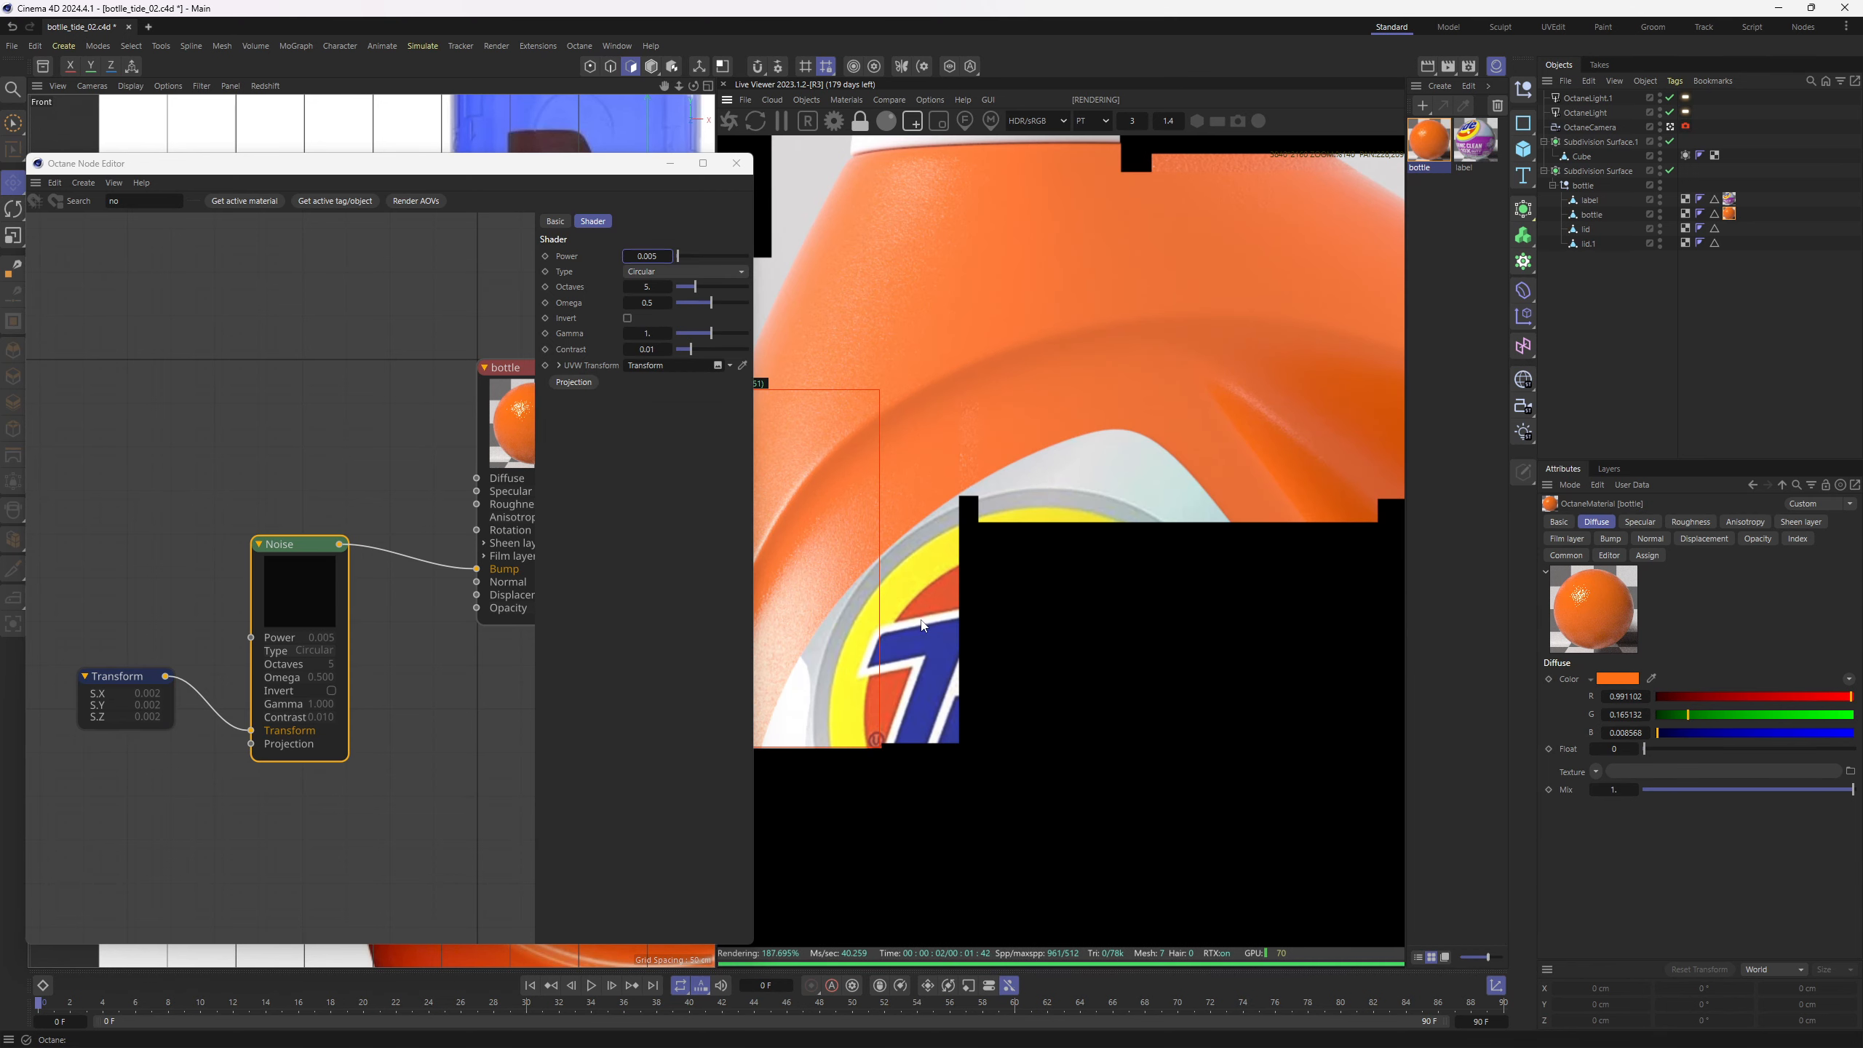
# Examine the fine bump texture on the bottle's shoulder and around the label edge in the live render
pyautogui.moveTo(923, 625); pyautogui.dragTo(1010, 555, button='middle')
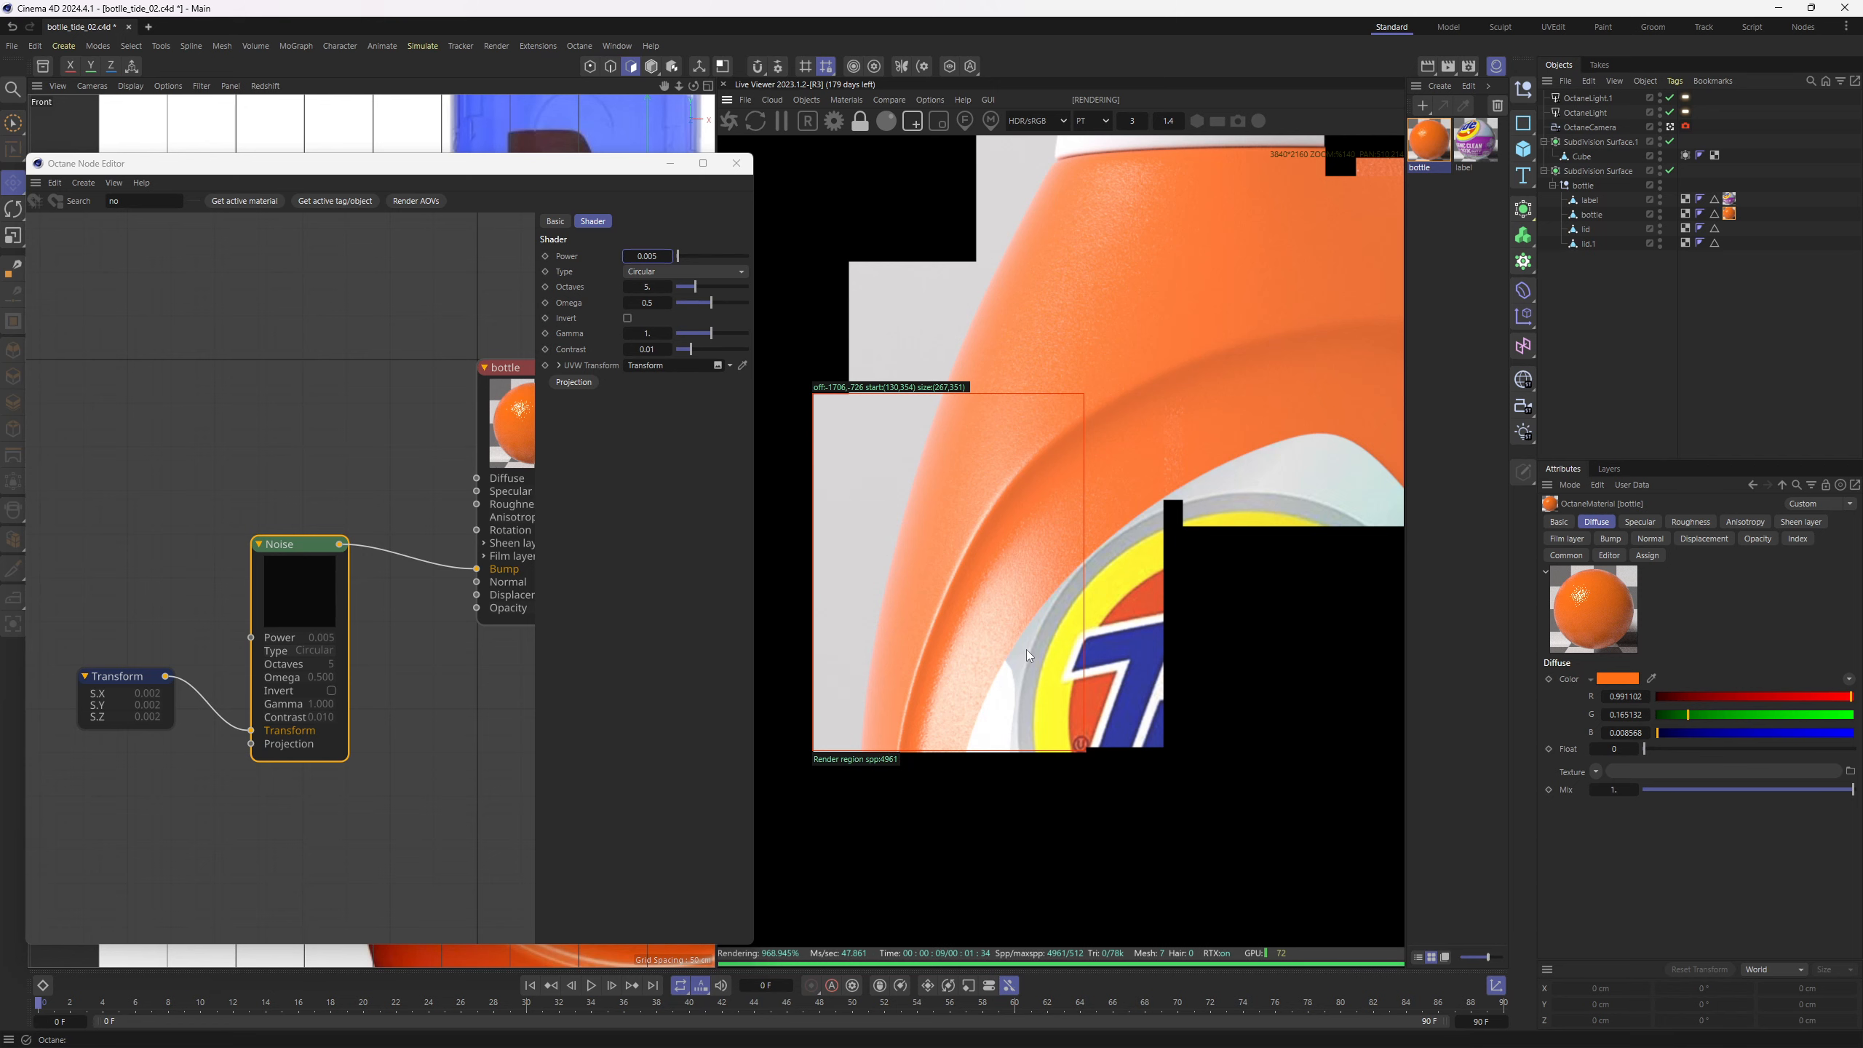
pyautogui.moveTo(1053, 689); pyautogui.dragTo(1013, 731, button='middle')
pyautogui.scroll(-1, 1021, 729)
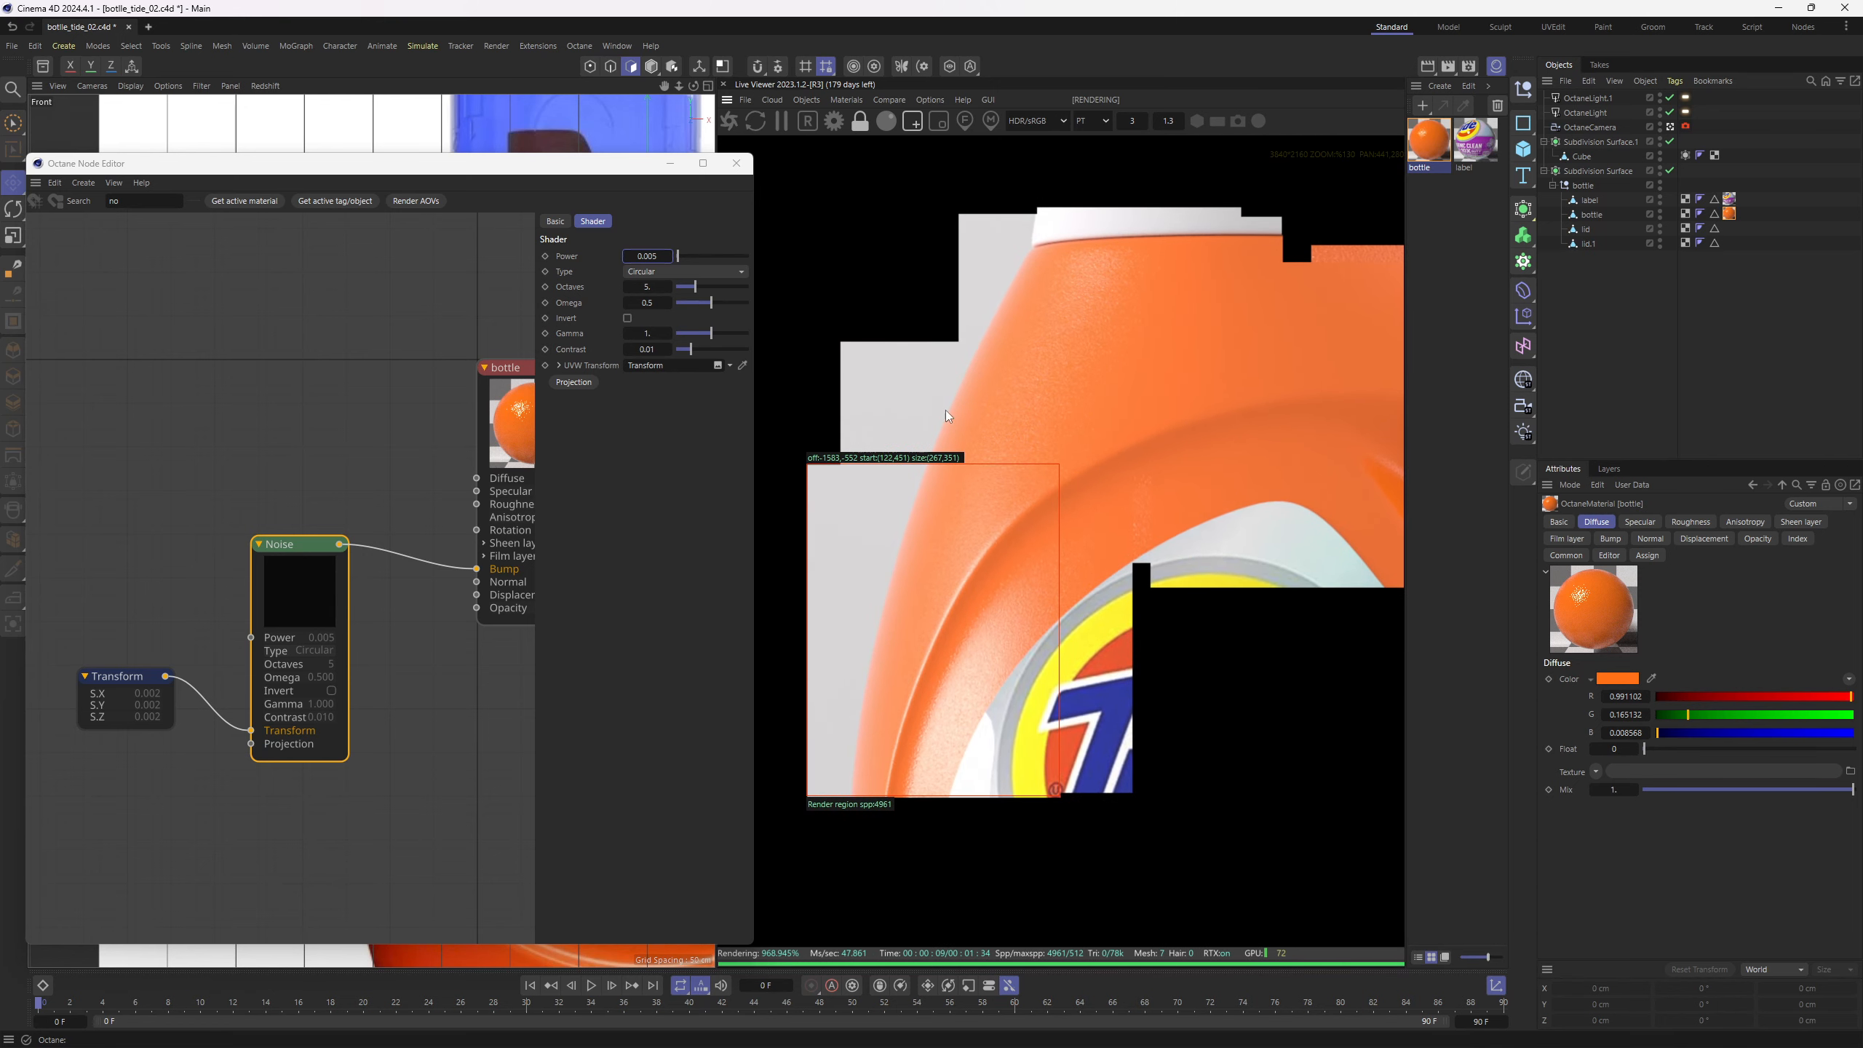
pyautogui.scroll(-2, 1113, 505)
pyautogui.moveTo(1198, 729); pyautogui.dragTo(1051, 729, button='middle')
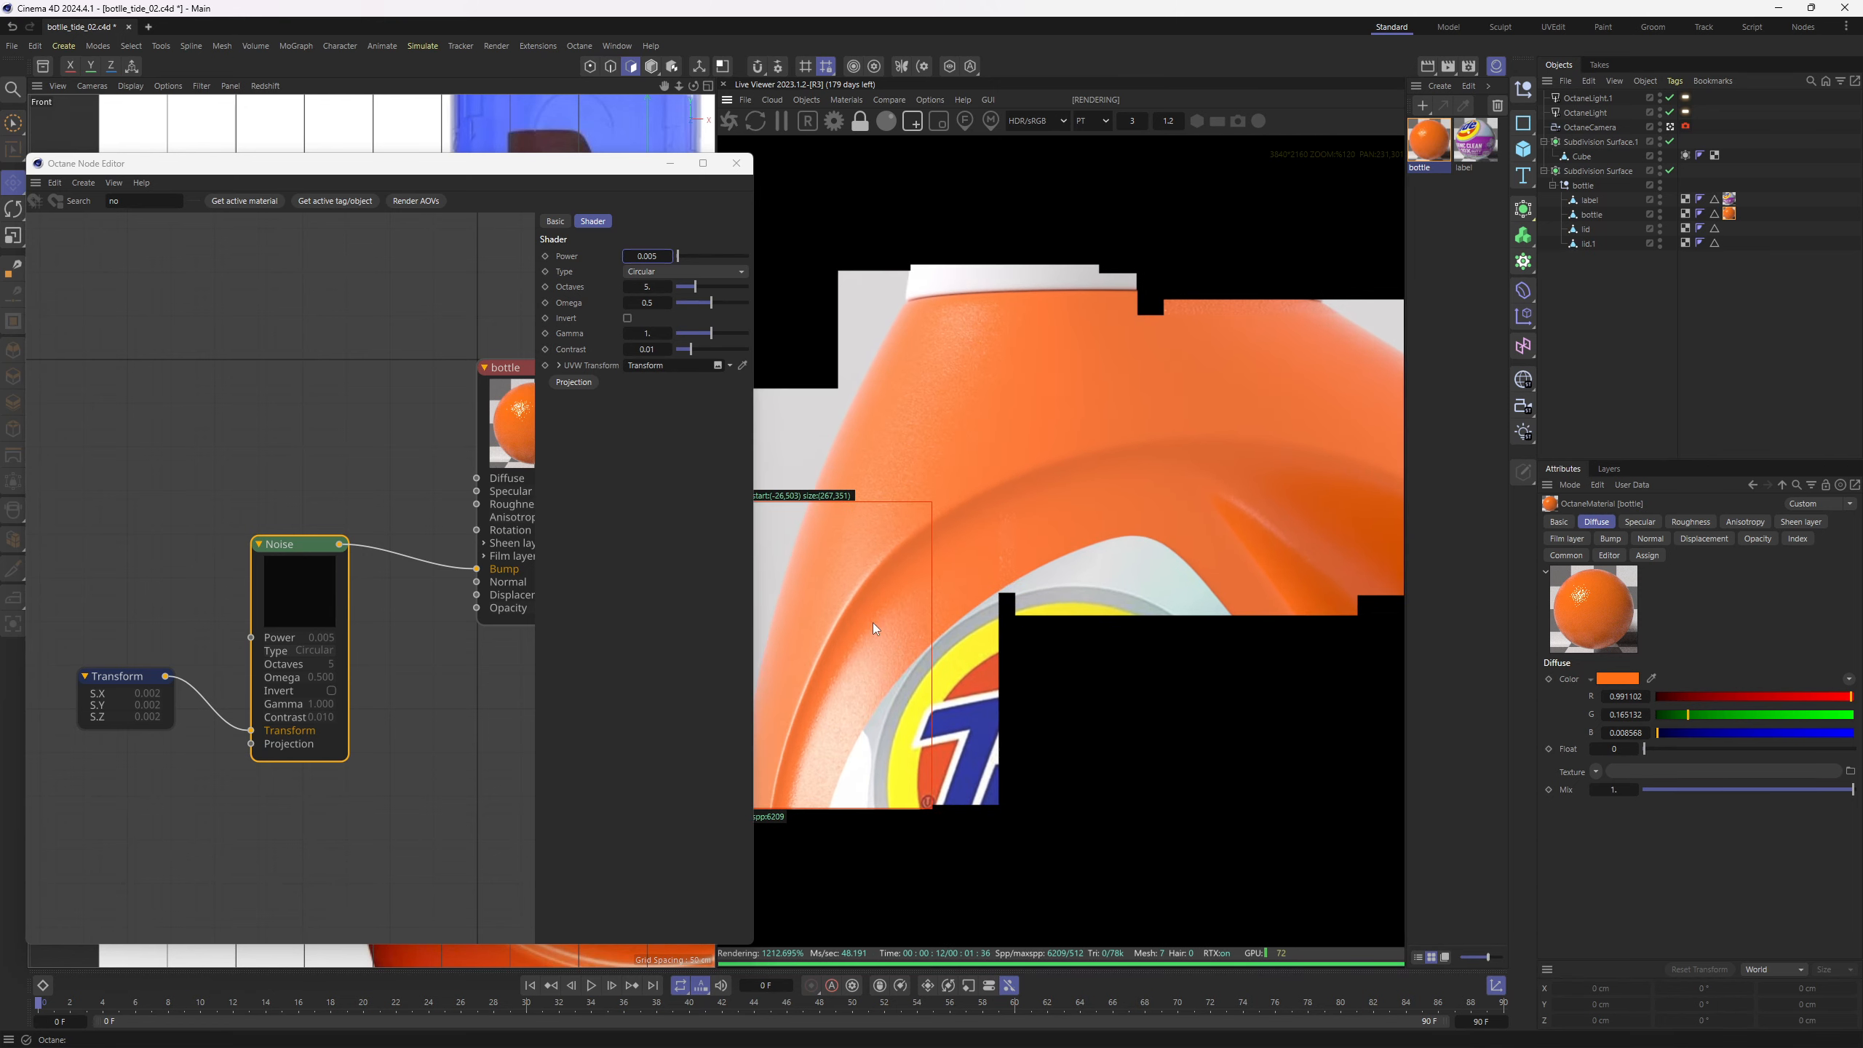
pyautogui.scroll(2, 1016, 685)
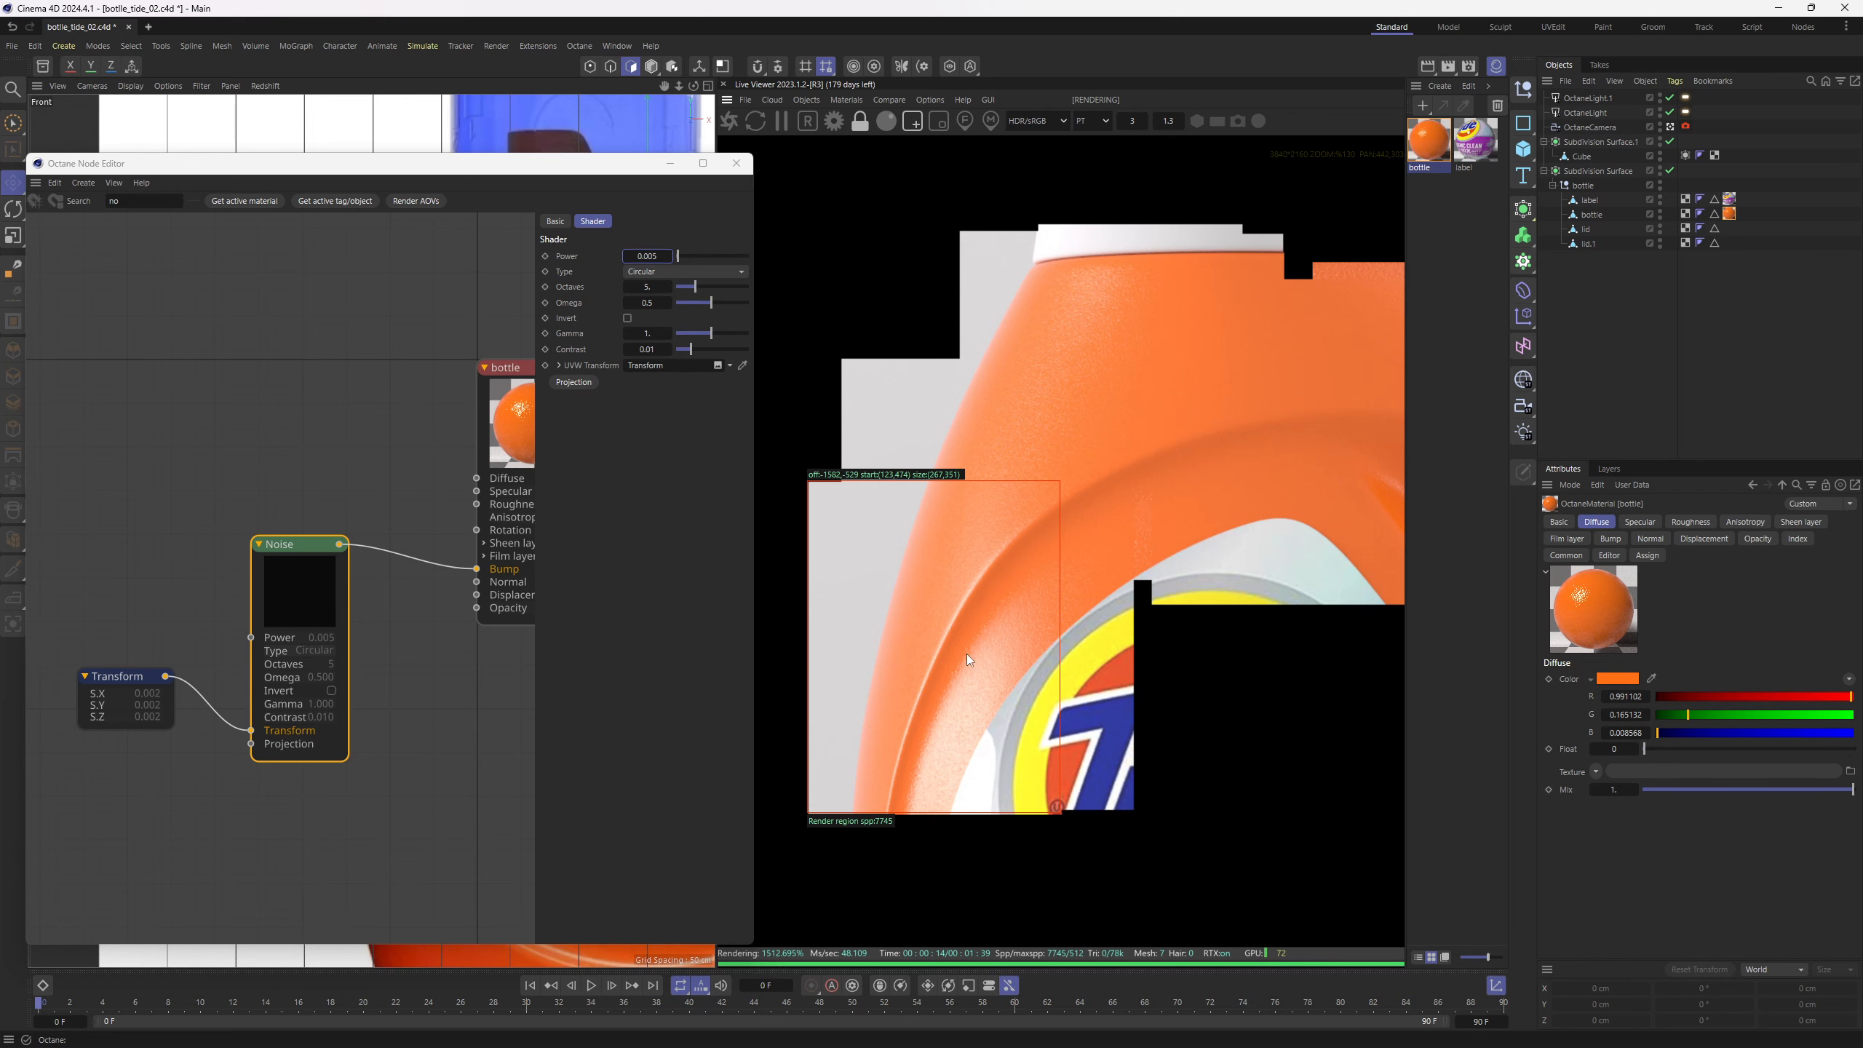
pyautogui.scroll(2, 966, 653)
pyautogui.scroll(-5, 1106, 580)
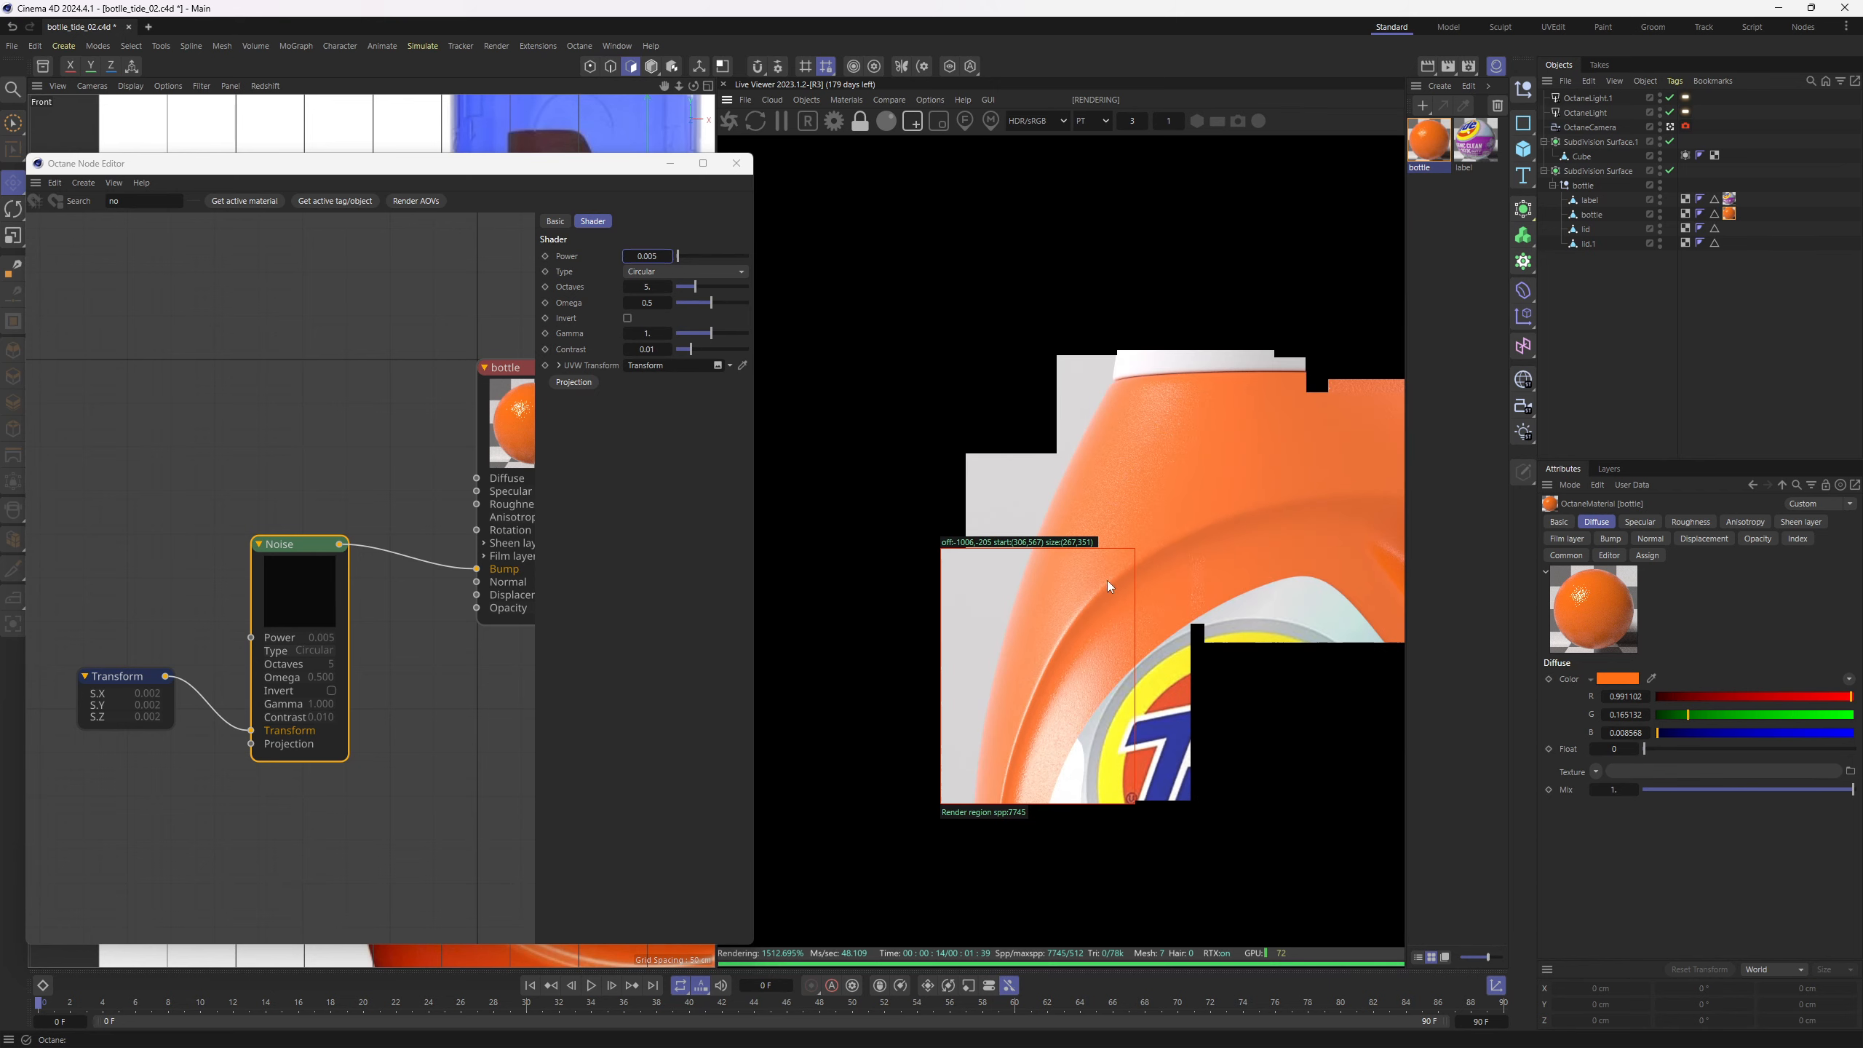
pyautogui.moveTo(1106, 580); pyautogui.dragTo(822, 305, button='middle')
pyautogui.scroll(-5, 823, 305)
# Restore the live render's resolution scale and zoom to 1, check the full frame, and re-enable region rendering around the cap
pyautogui.doubleClick(1132, 121)
pyautogui.write('1')
pyautogui.press('Return')
pyautogui.rightClick(1159, 123)
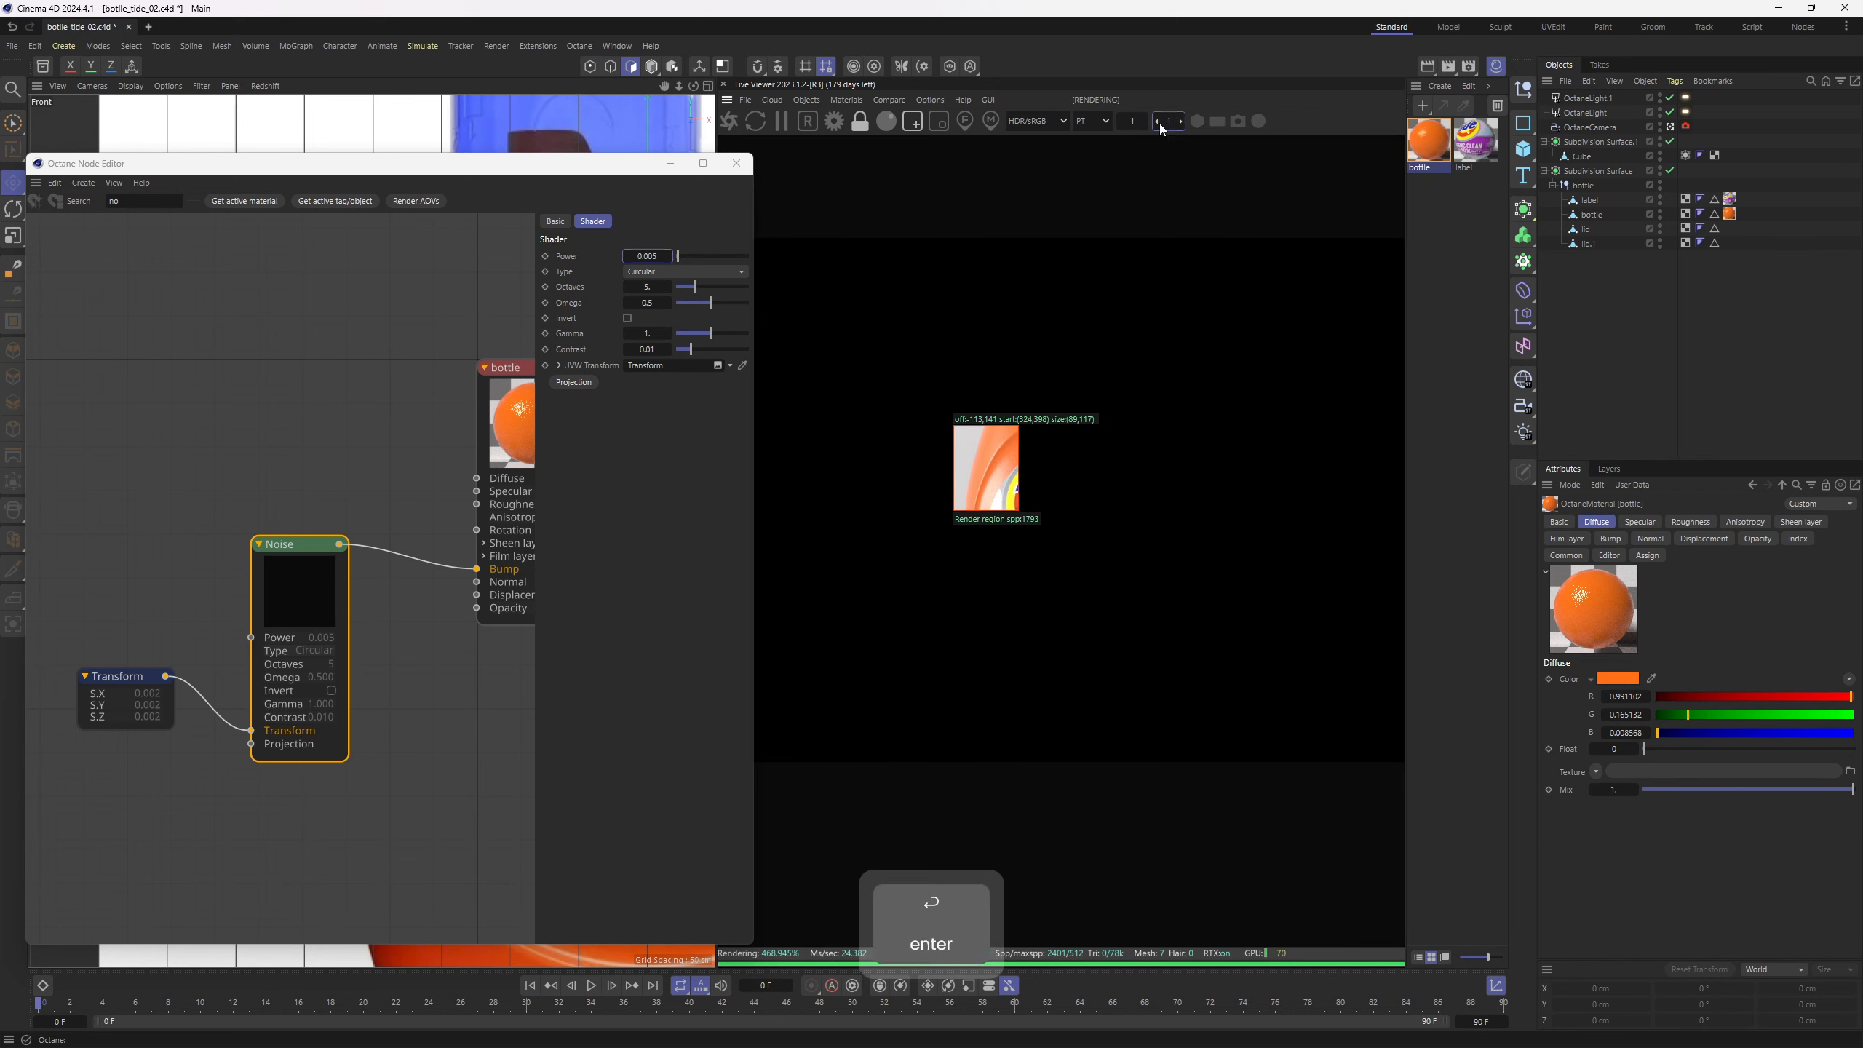
pyautogui.click(912, 123)
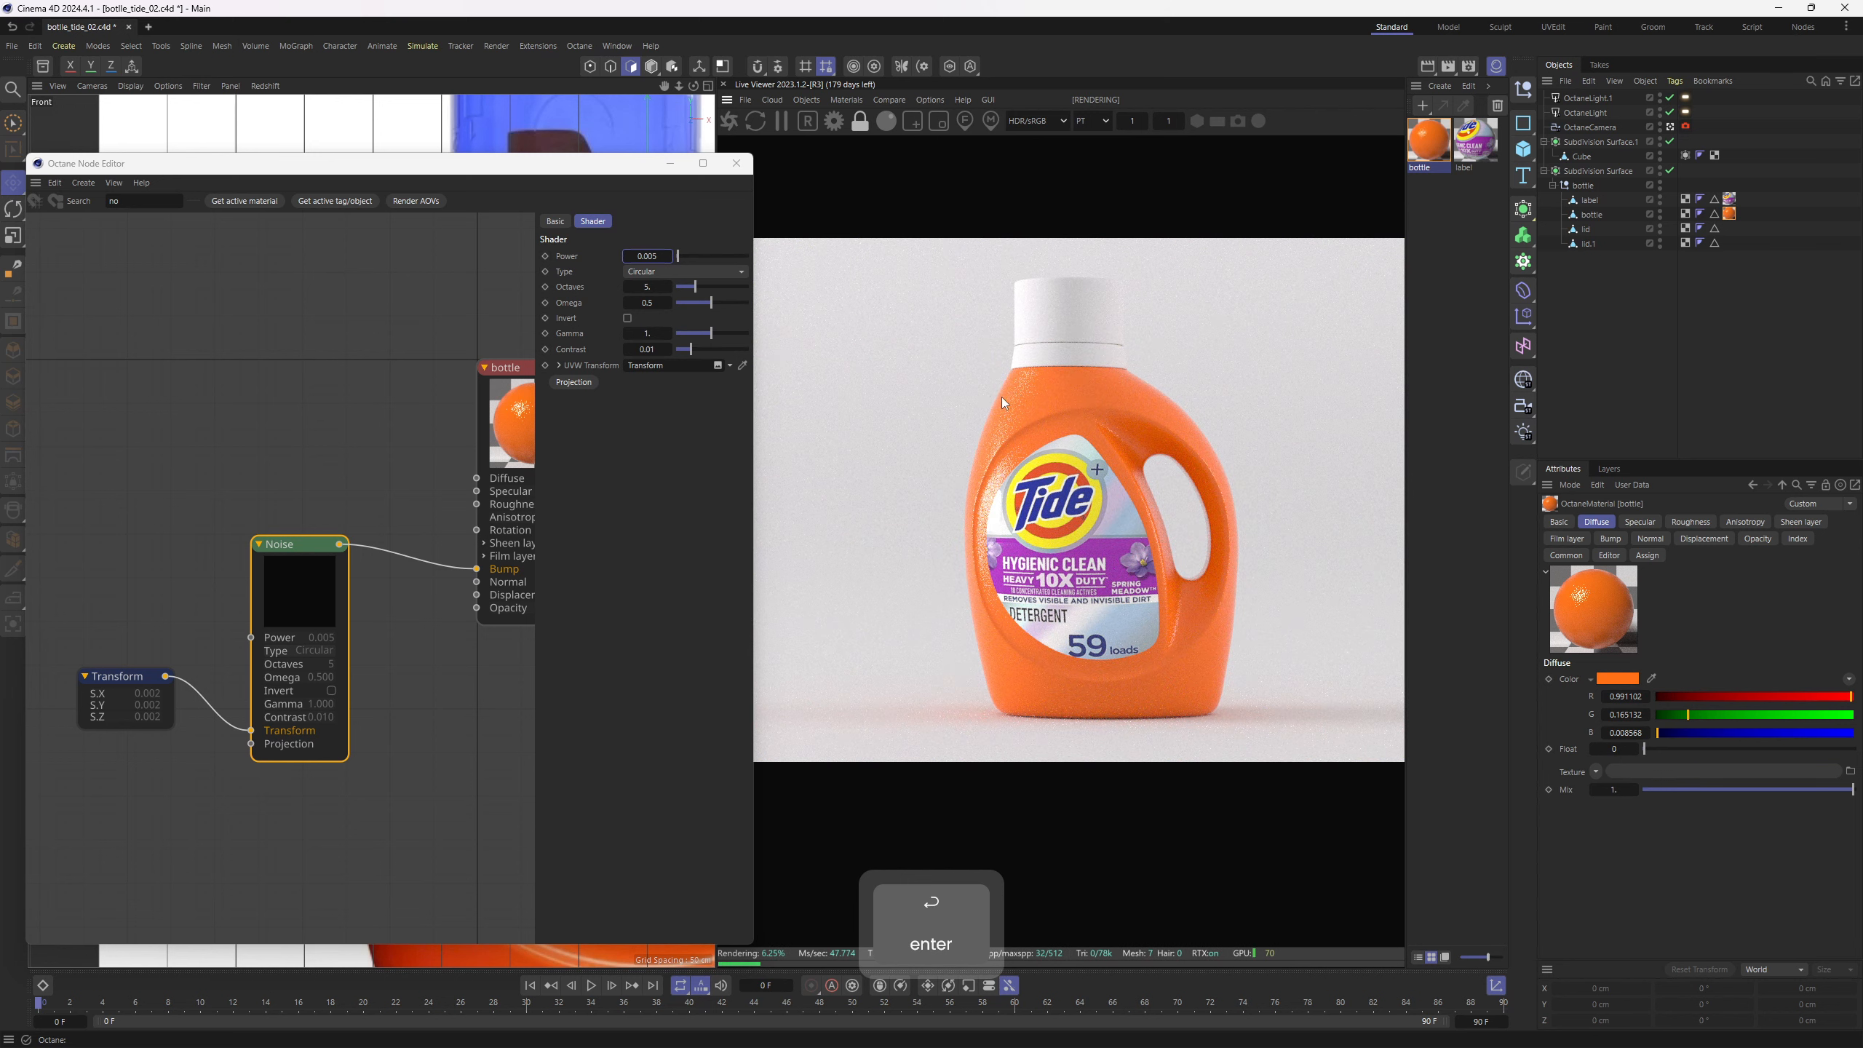
pyautogui.click(912, 123)
# Close the node editor and duplicate the bottle material in the material list
pyautogui.click(736, 163)
pyautogui.click(1455, 202)
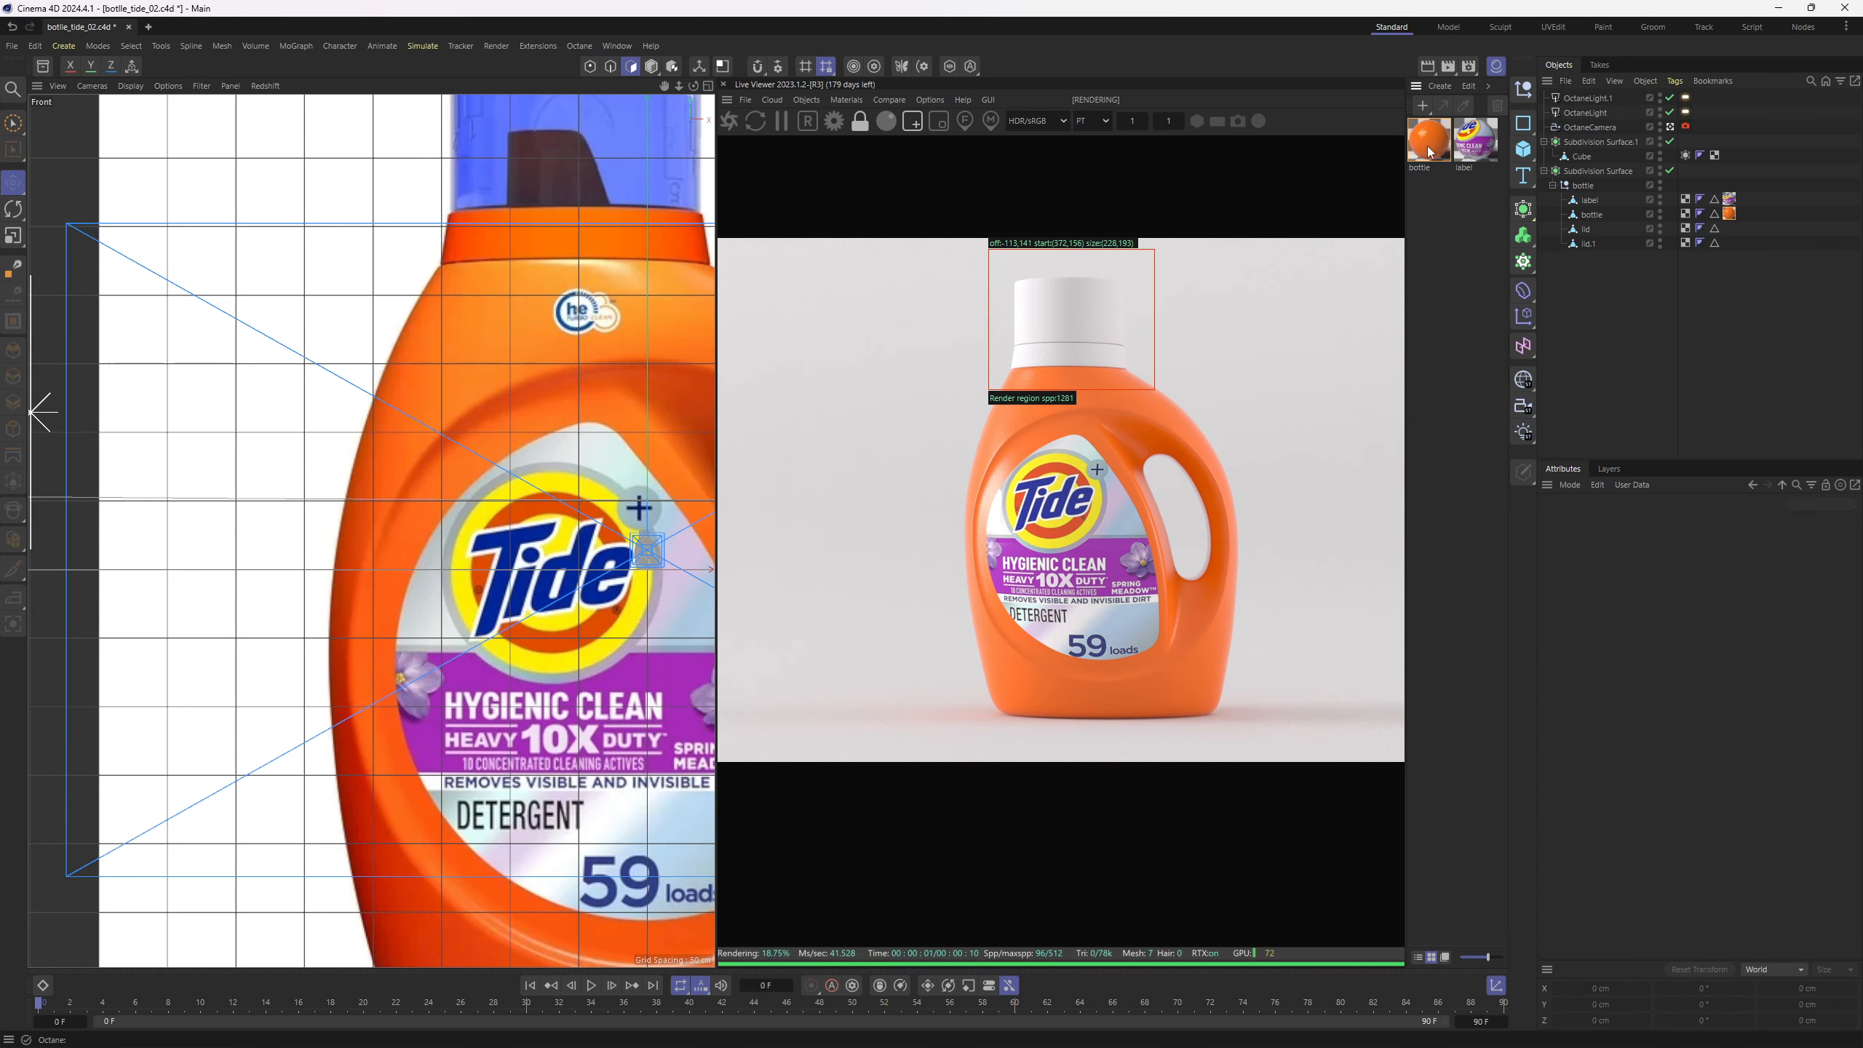
pyautogui.click(1431, 152)
pyautogui.keyDown('ctrl'); pyautogui.moveTo(1431, 150); pyautogui.dragTo(1497, 153); pyautogui.keyUp('ctrl')
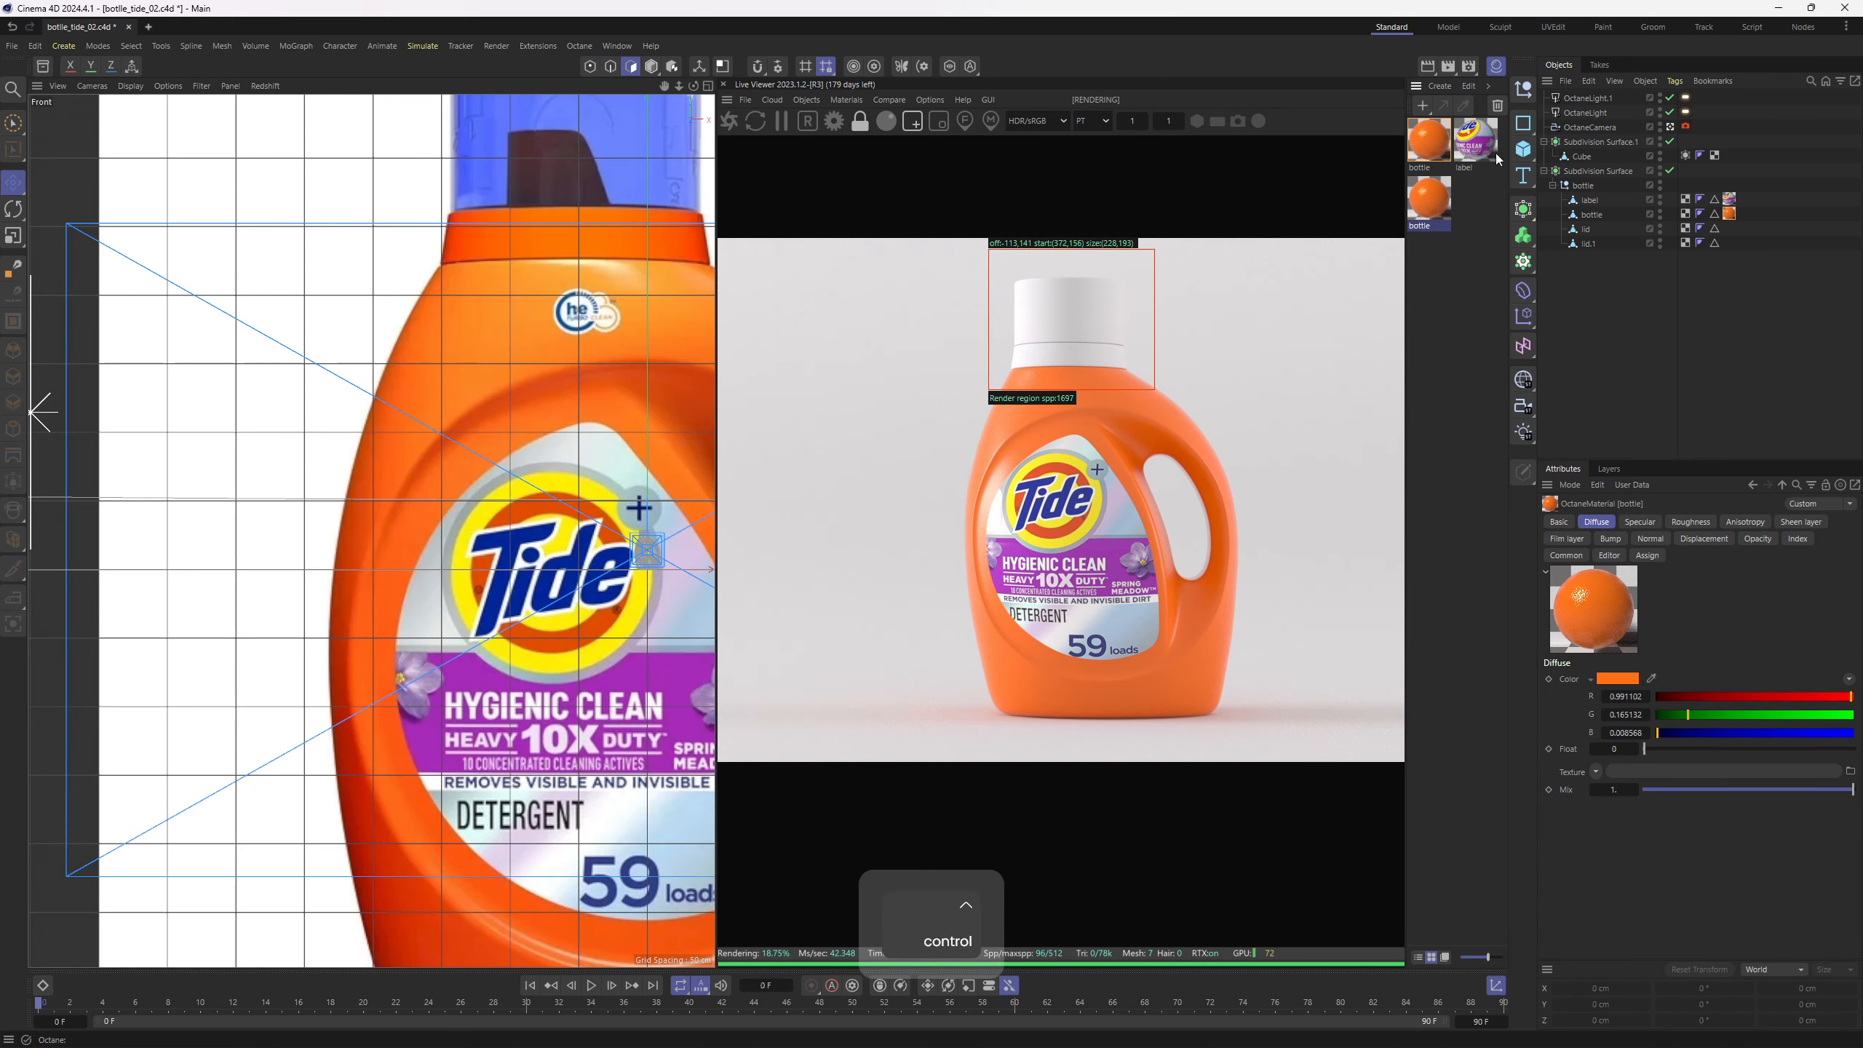
# Rename the duplicated bottle material lid_bottom and apply it to the lid object
pyautogui.doubleClick(1420, 226)
pyautogui.write('lid')
pyautogui.press('Return')
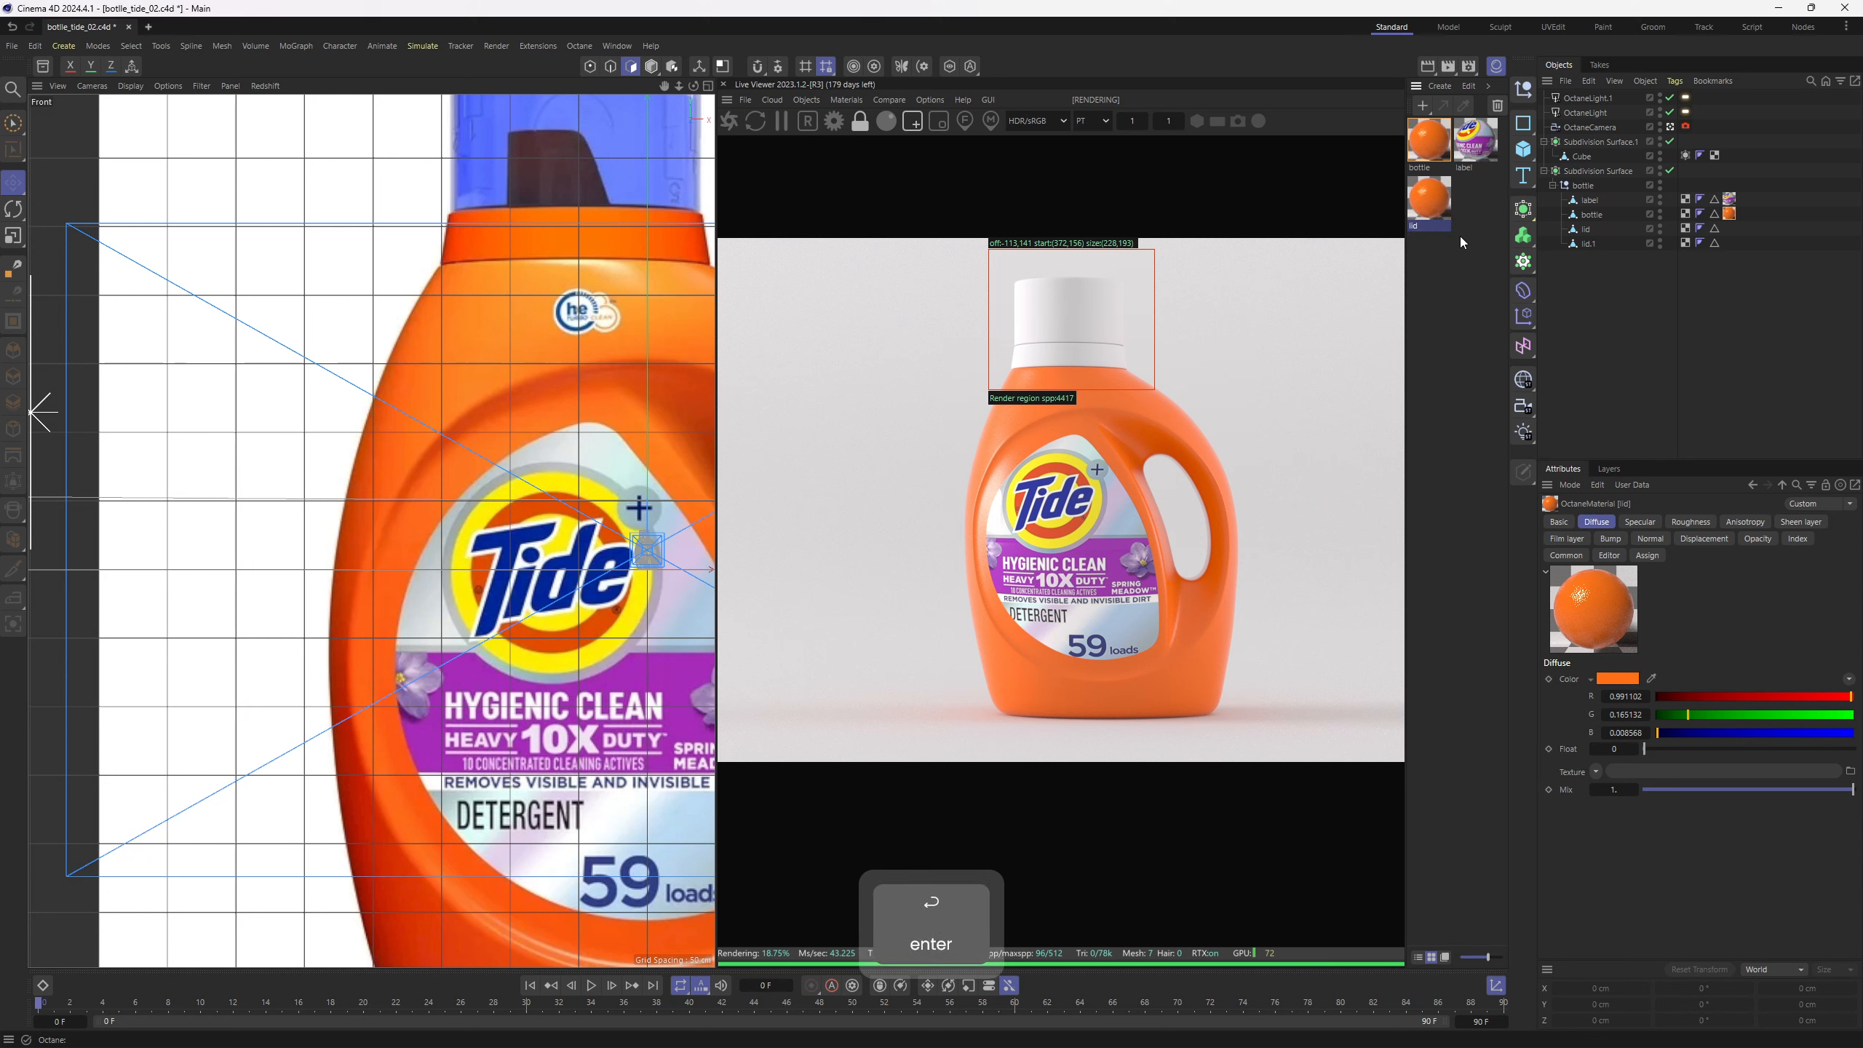
pyautogui.doubleClick(1428, 228)
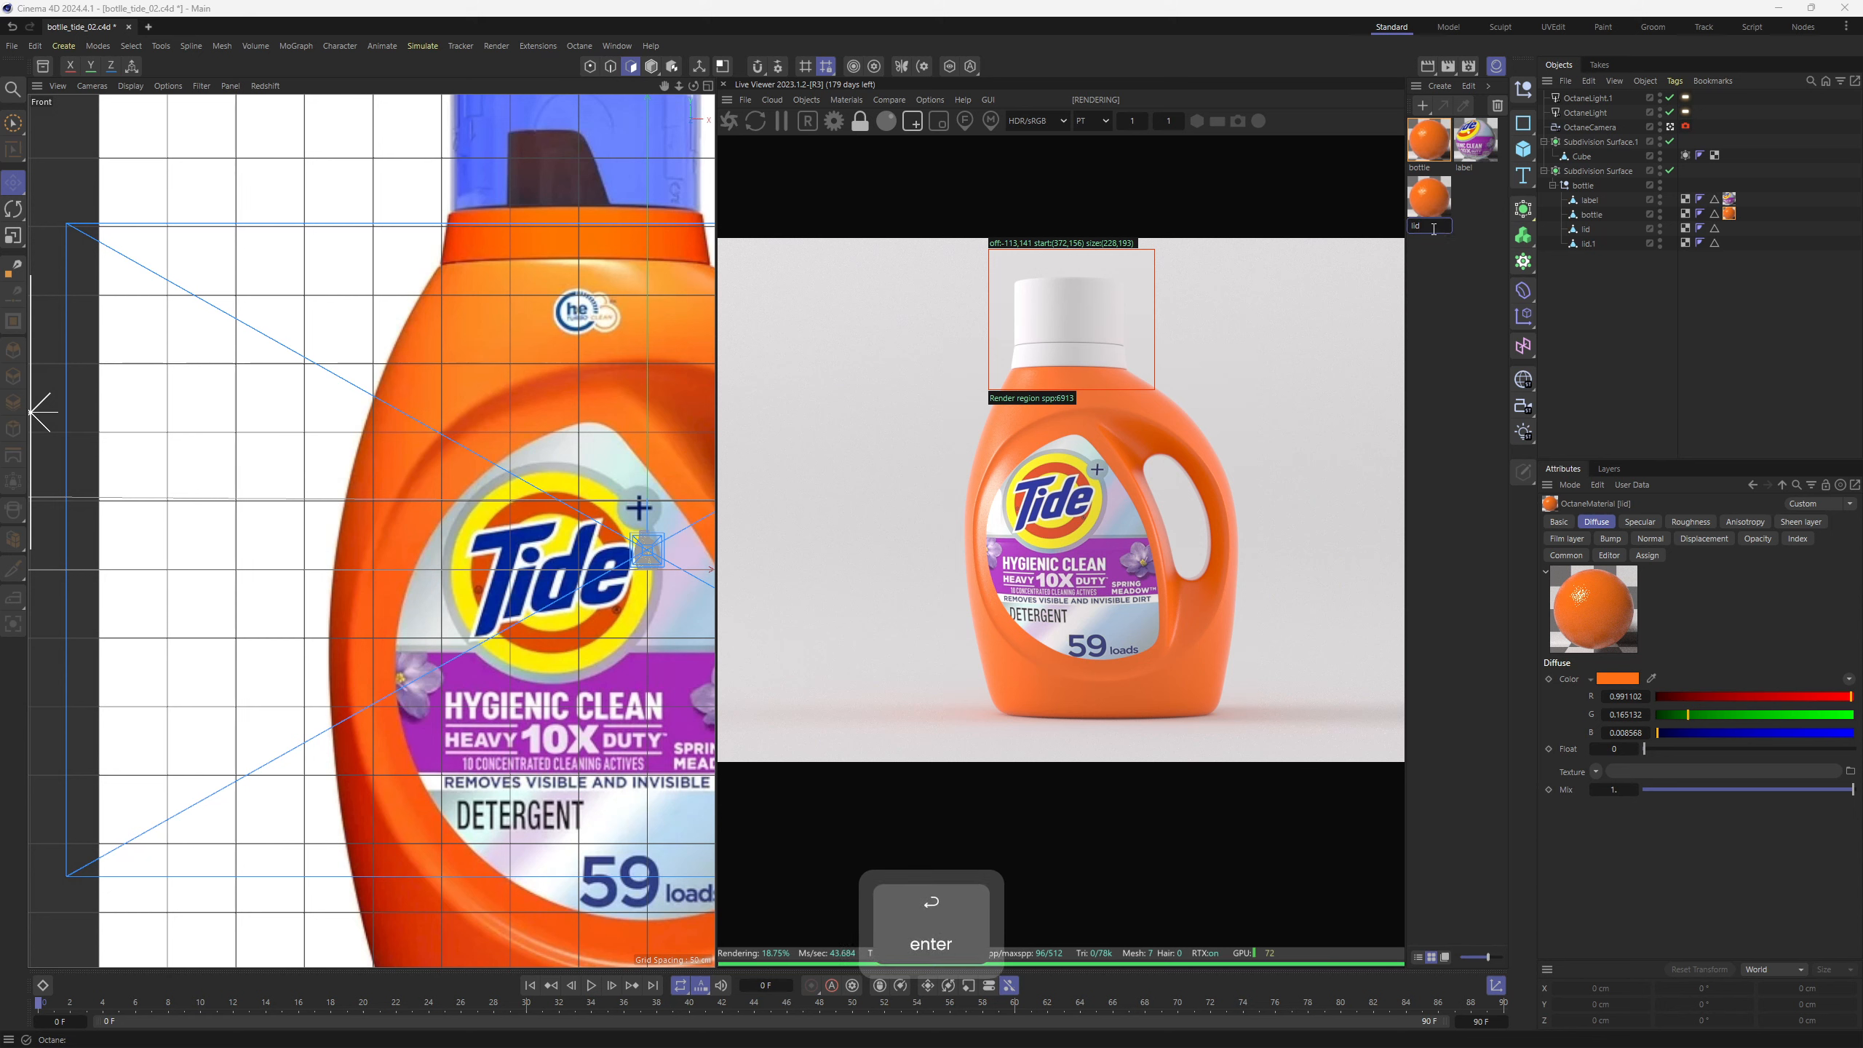
pyautogui.write('lid_bottom')
pyautogui.press('Return')
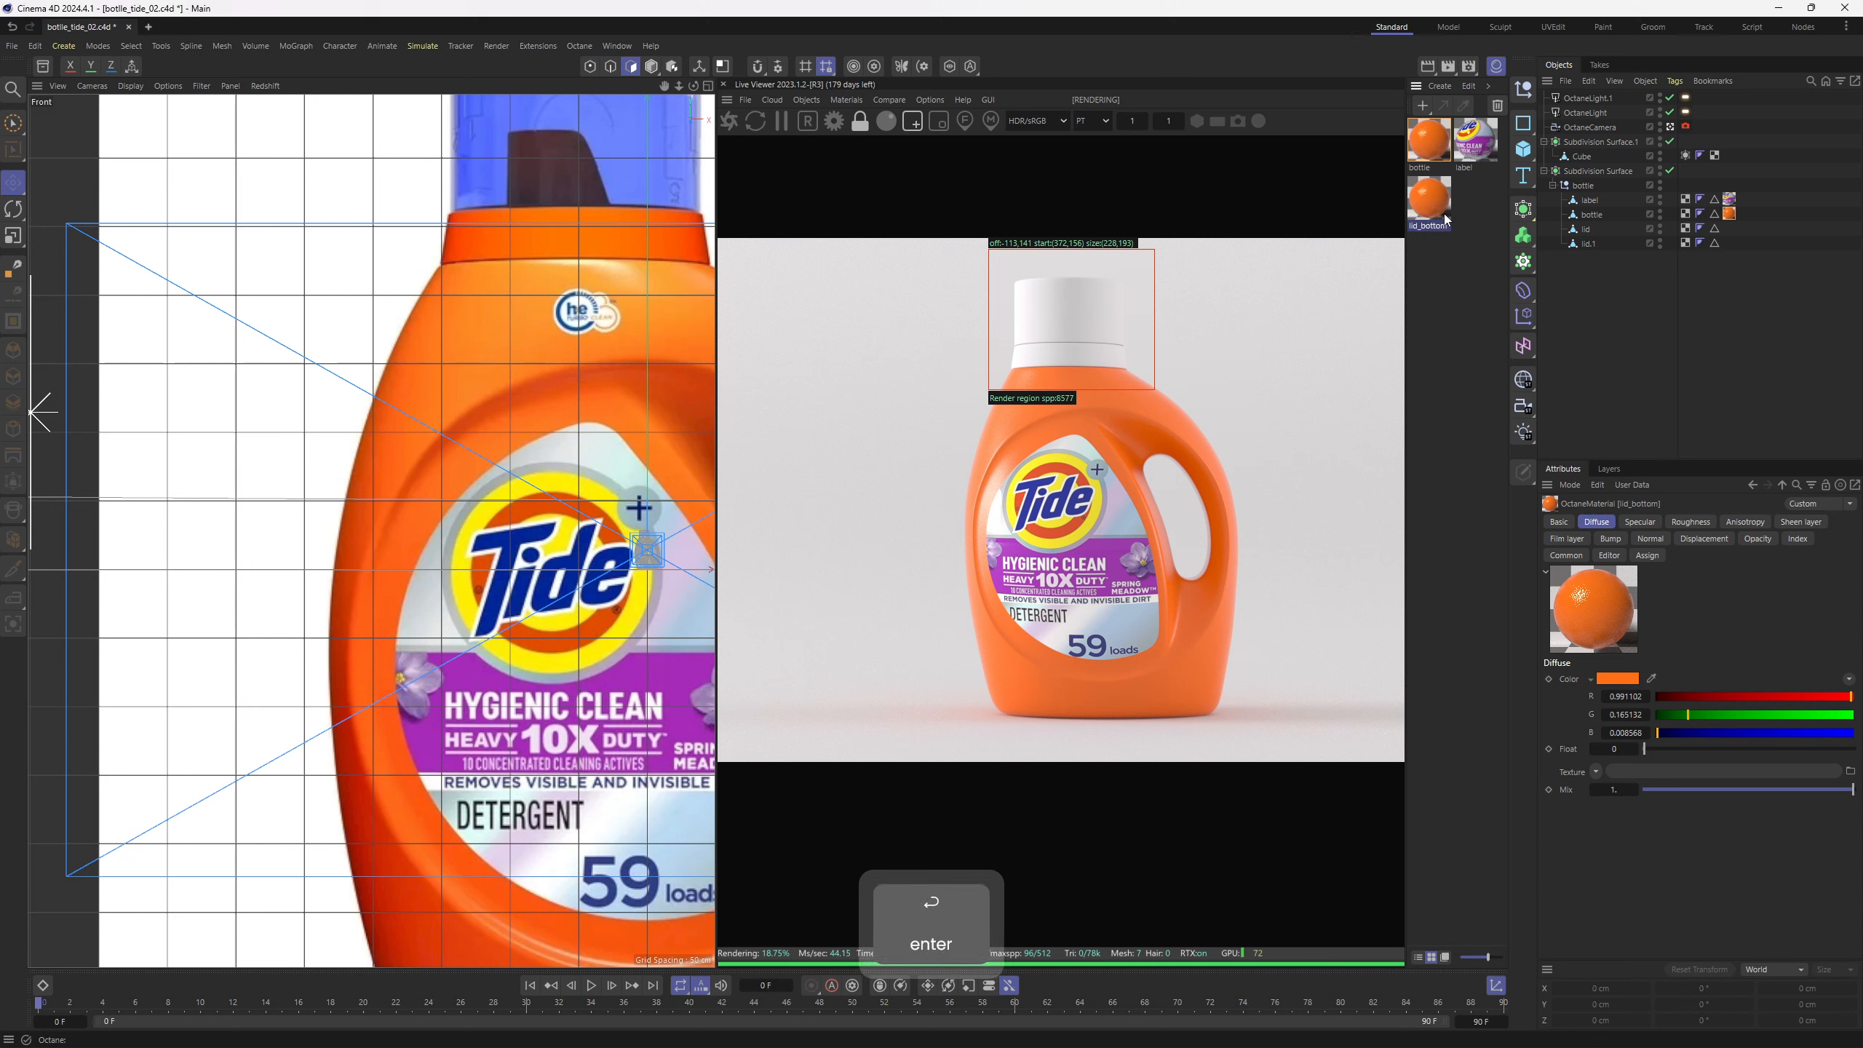
pyautogui.moveTo(1430, 199); pyautogui.dragTo(1592, 231)
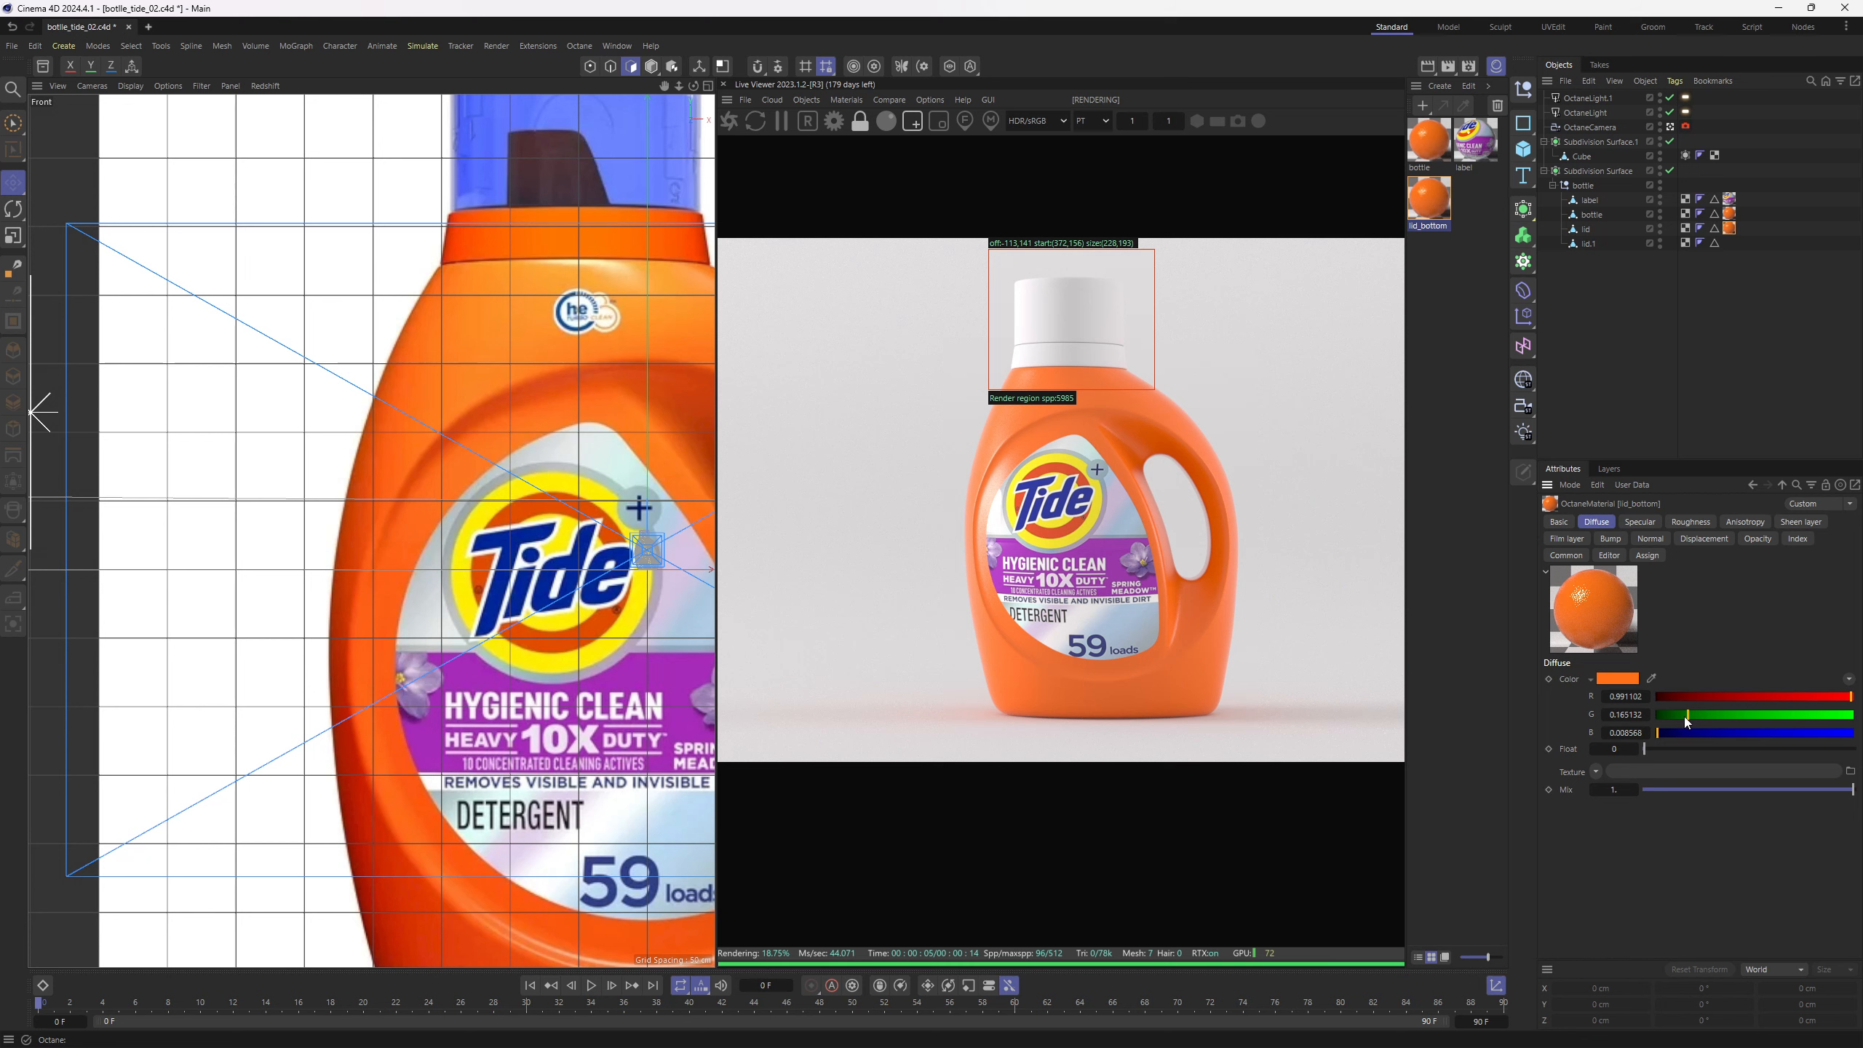
# Darken the lid_bottom material's diffuse color to 90% value and render new regions around the bottle's neck and cap
pyautogui.click(1618, 679)
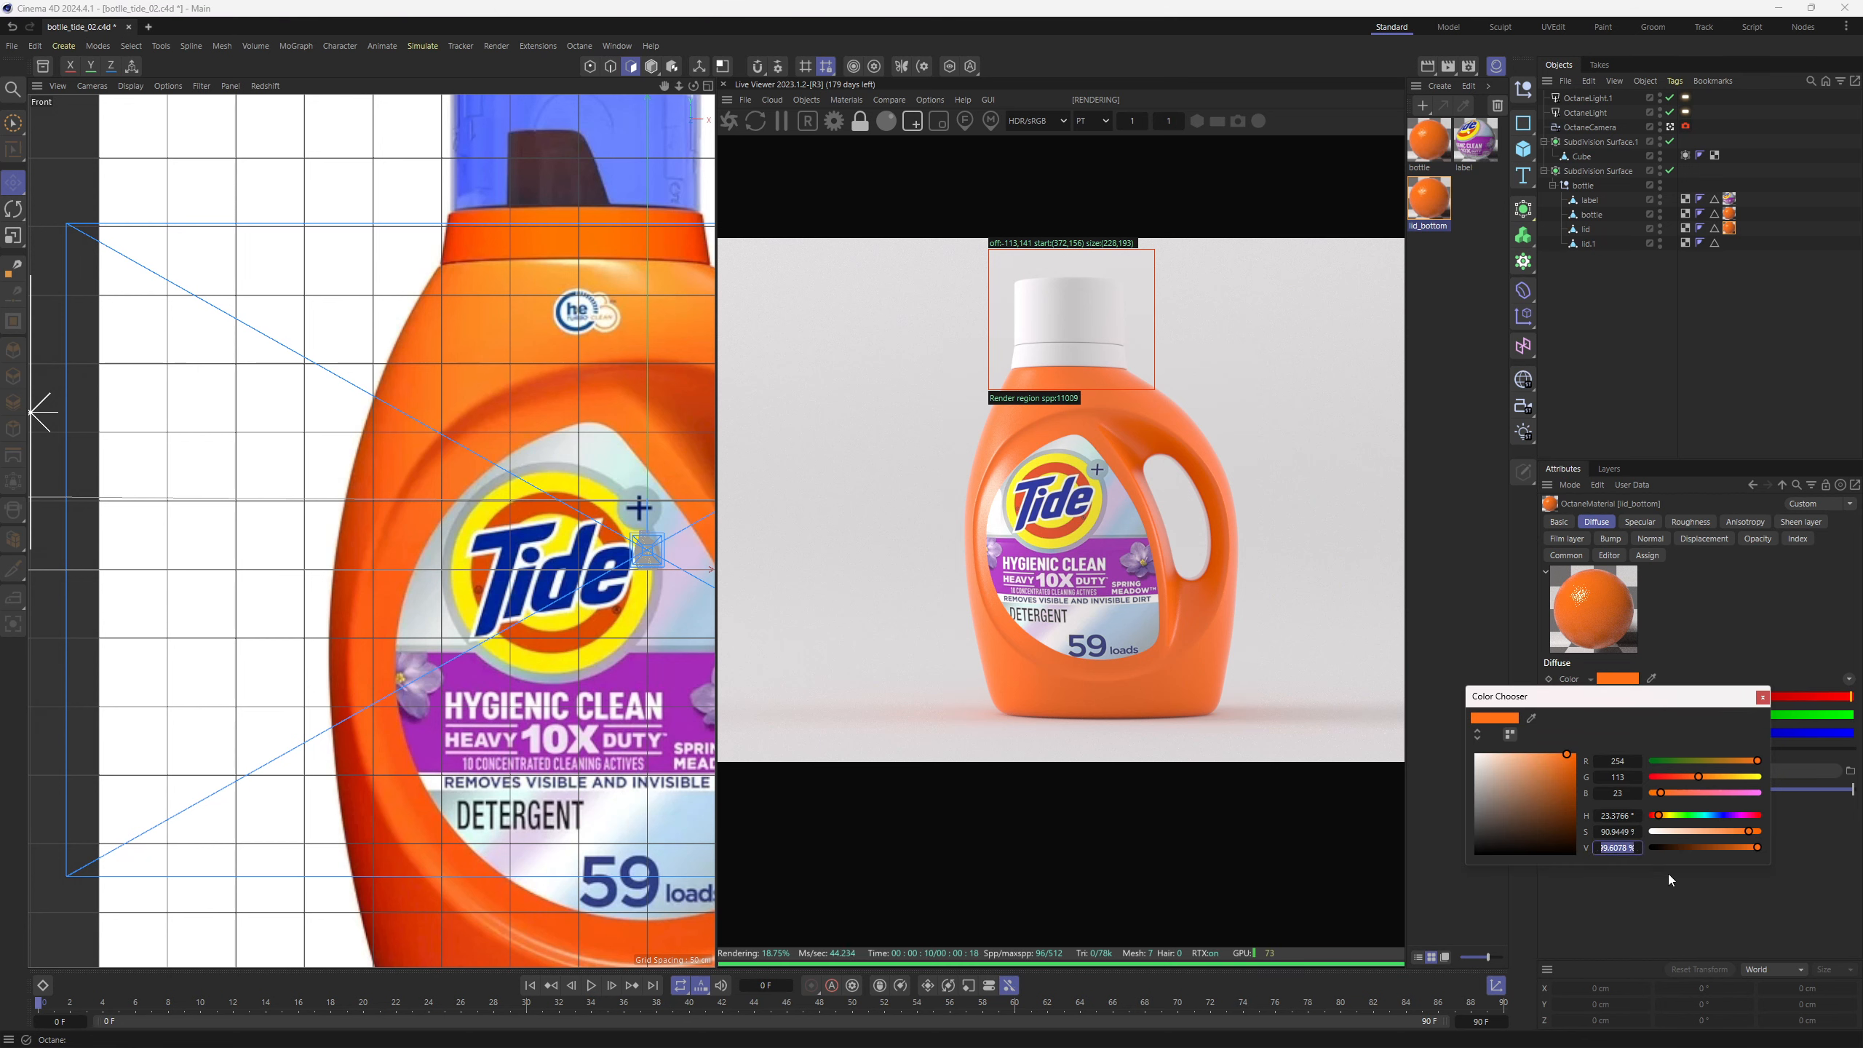
pyautogui.write('90')
pyautogui.press('Return')
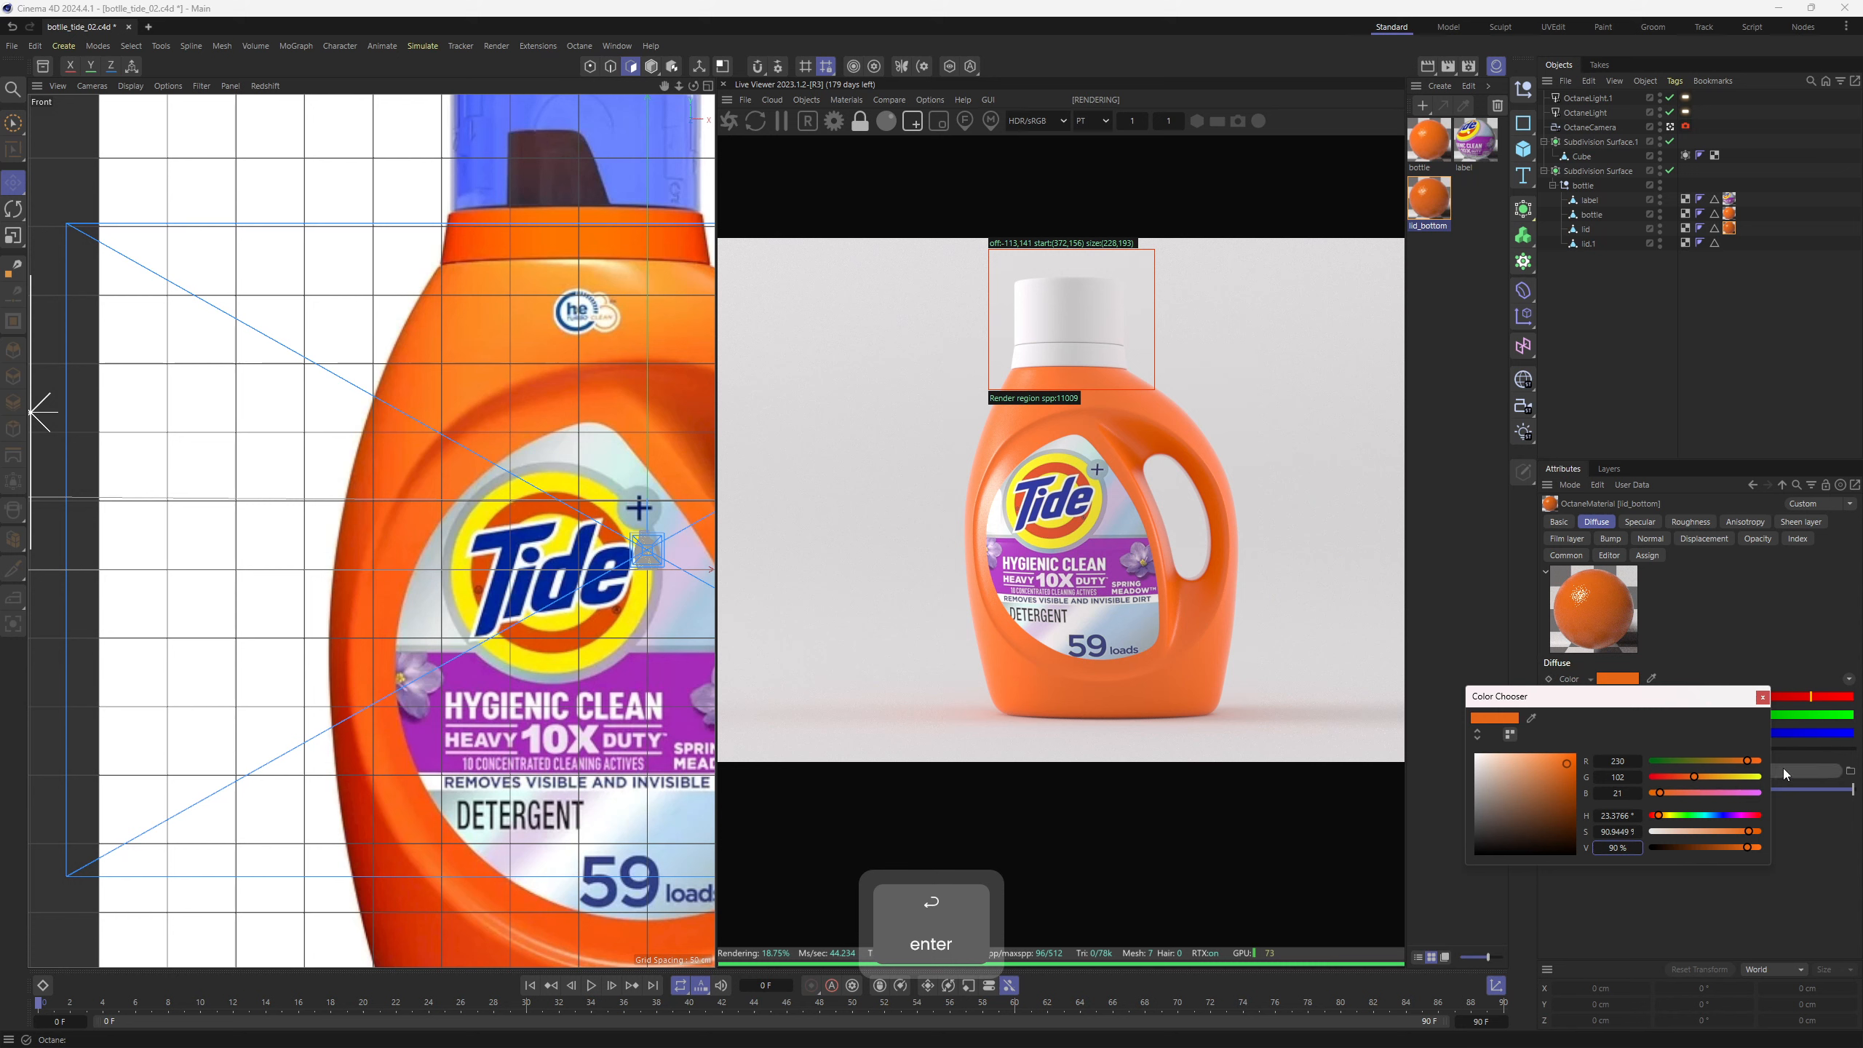
pyautogui.click(1762, 697)
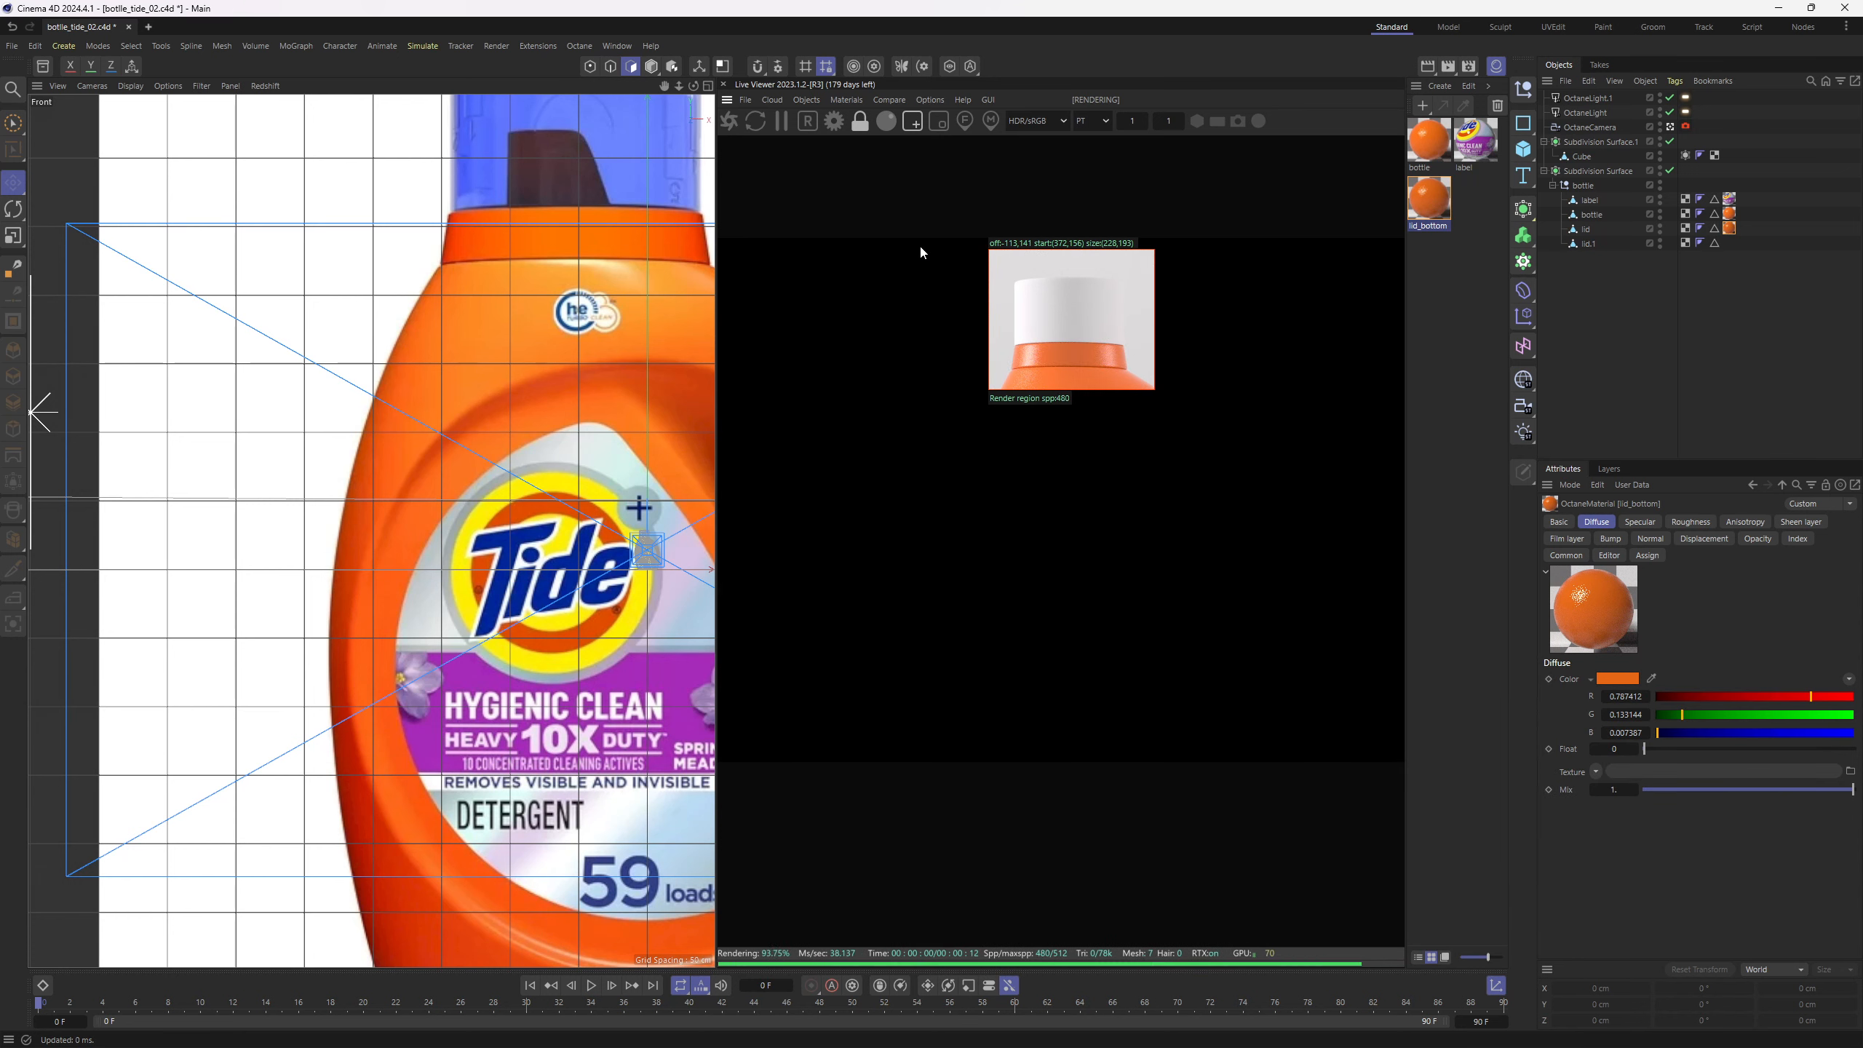
pyautogui.moveTo(930, 320); pyautogui.dragTo(1192, 438)
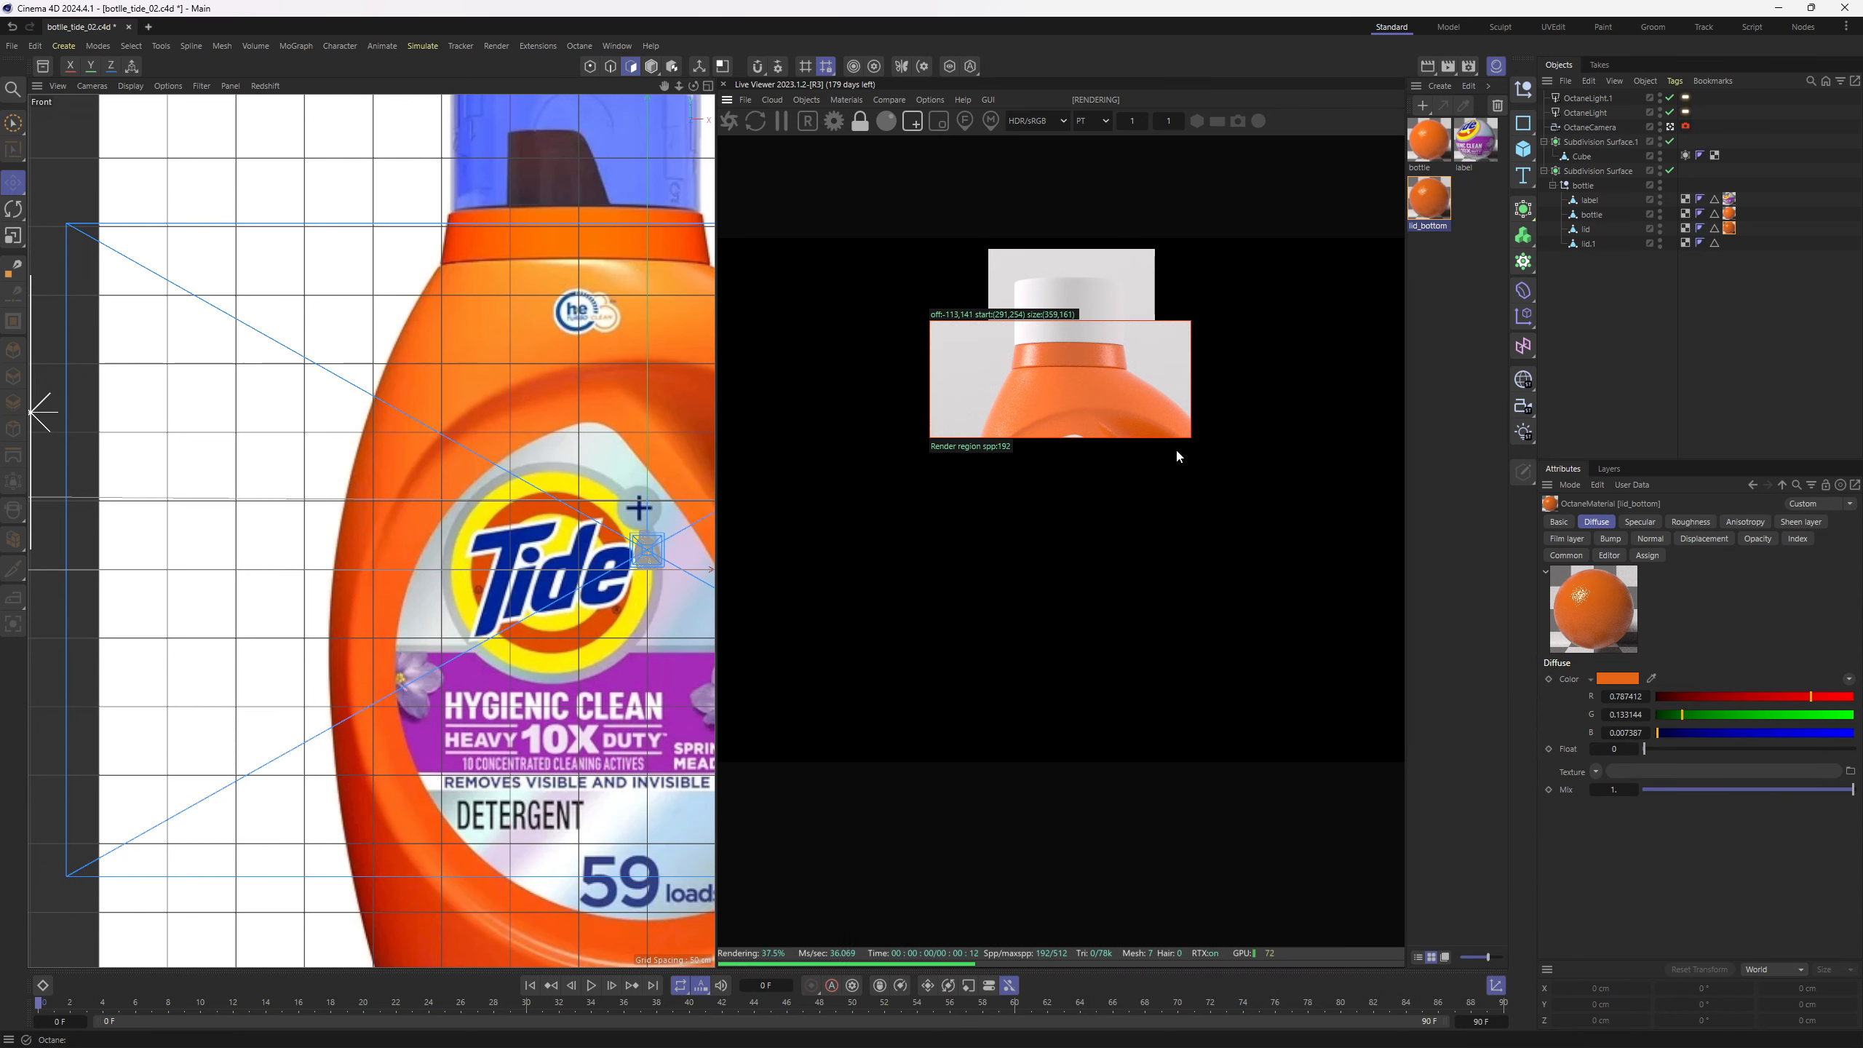
pyautogui.moveTo(953, 235); pyautogui.dragTo(1179, 365)
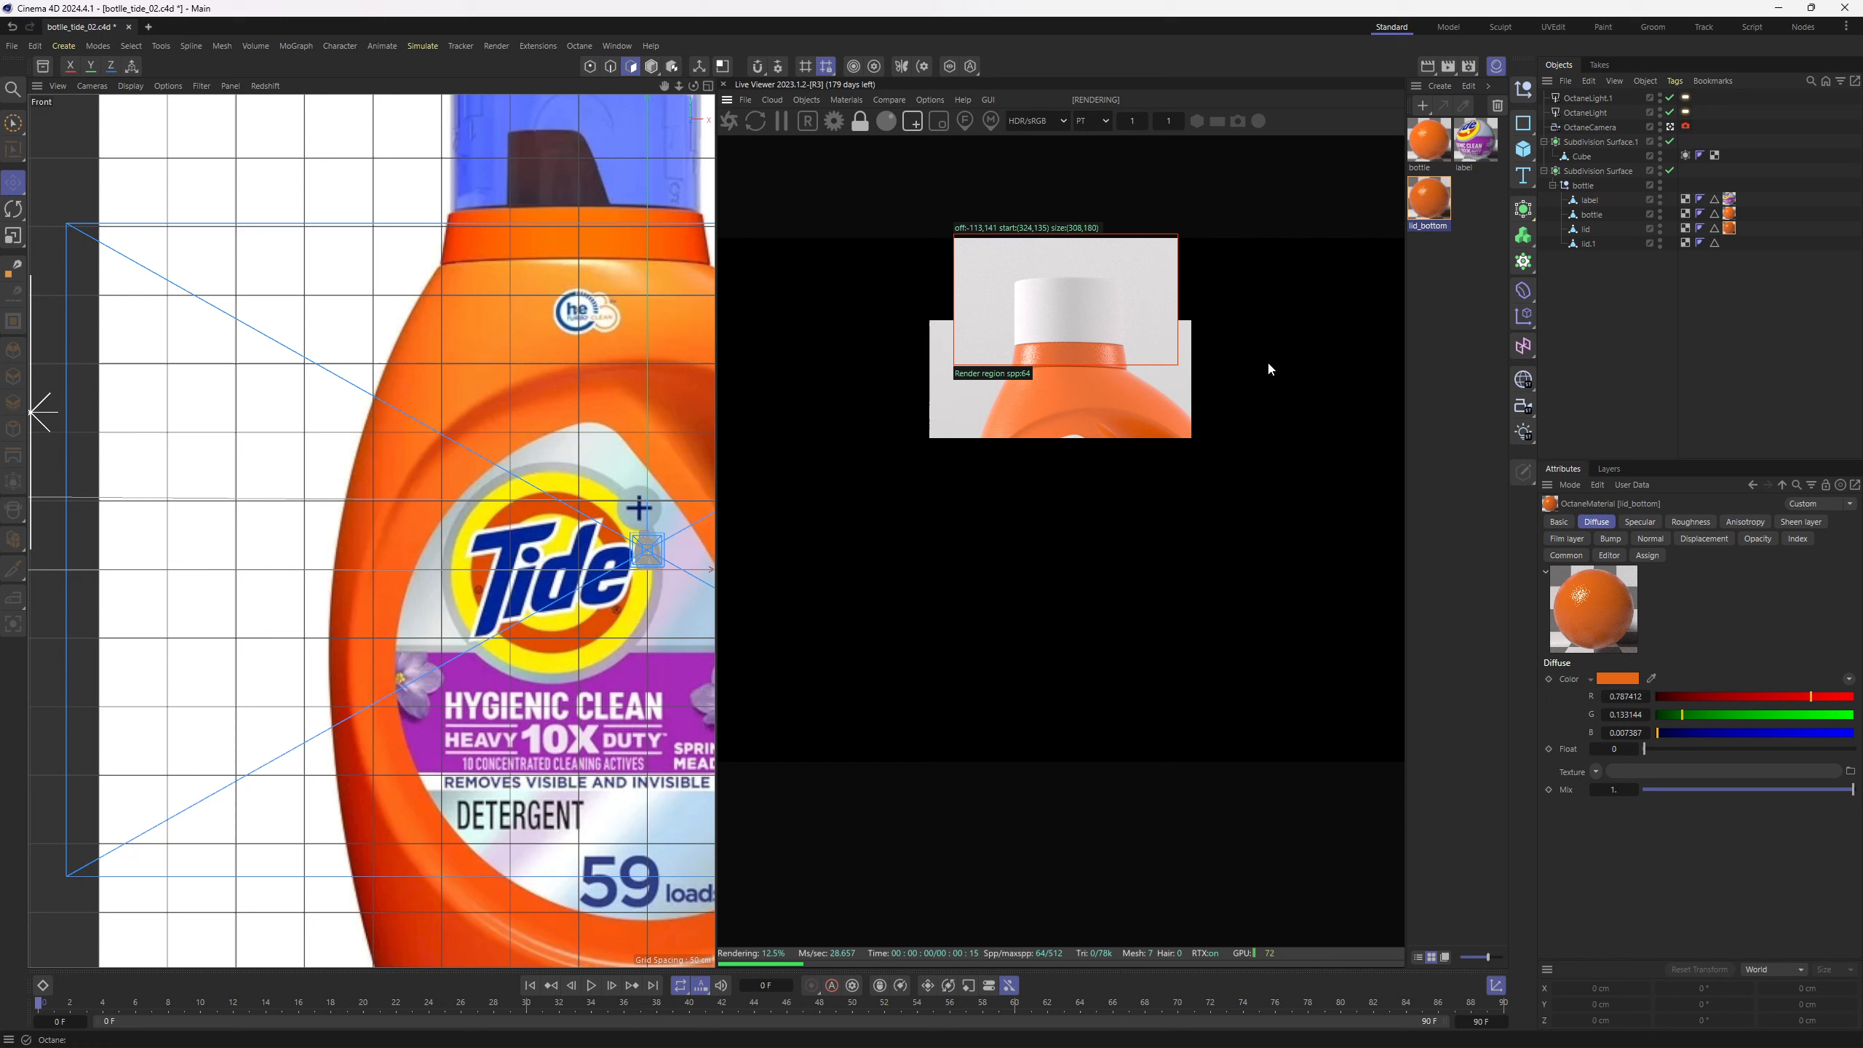
# Create an Octane Specular material and apply it to the lid.1 object
pyautogui.click(1458, 309)
pyautogui.click(846, 99)
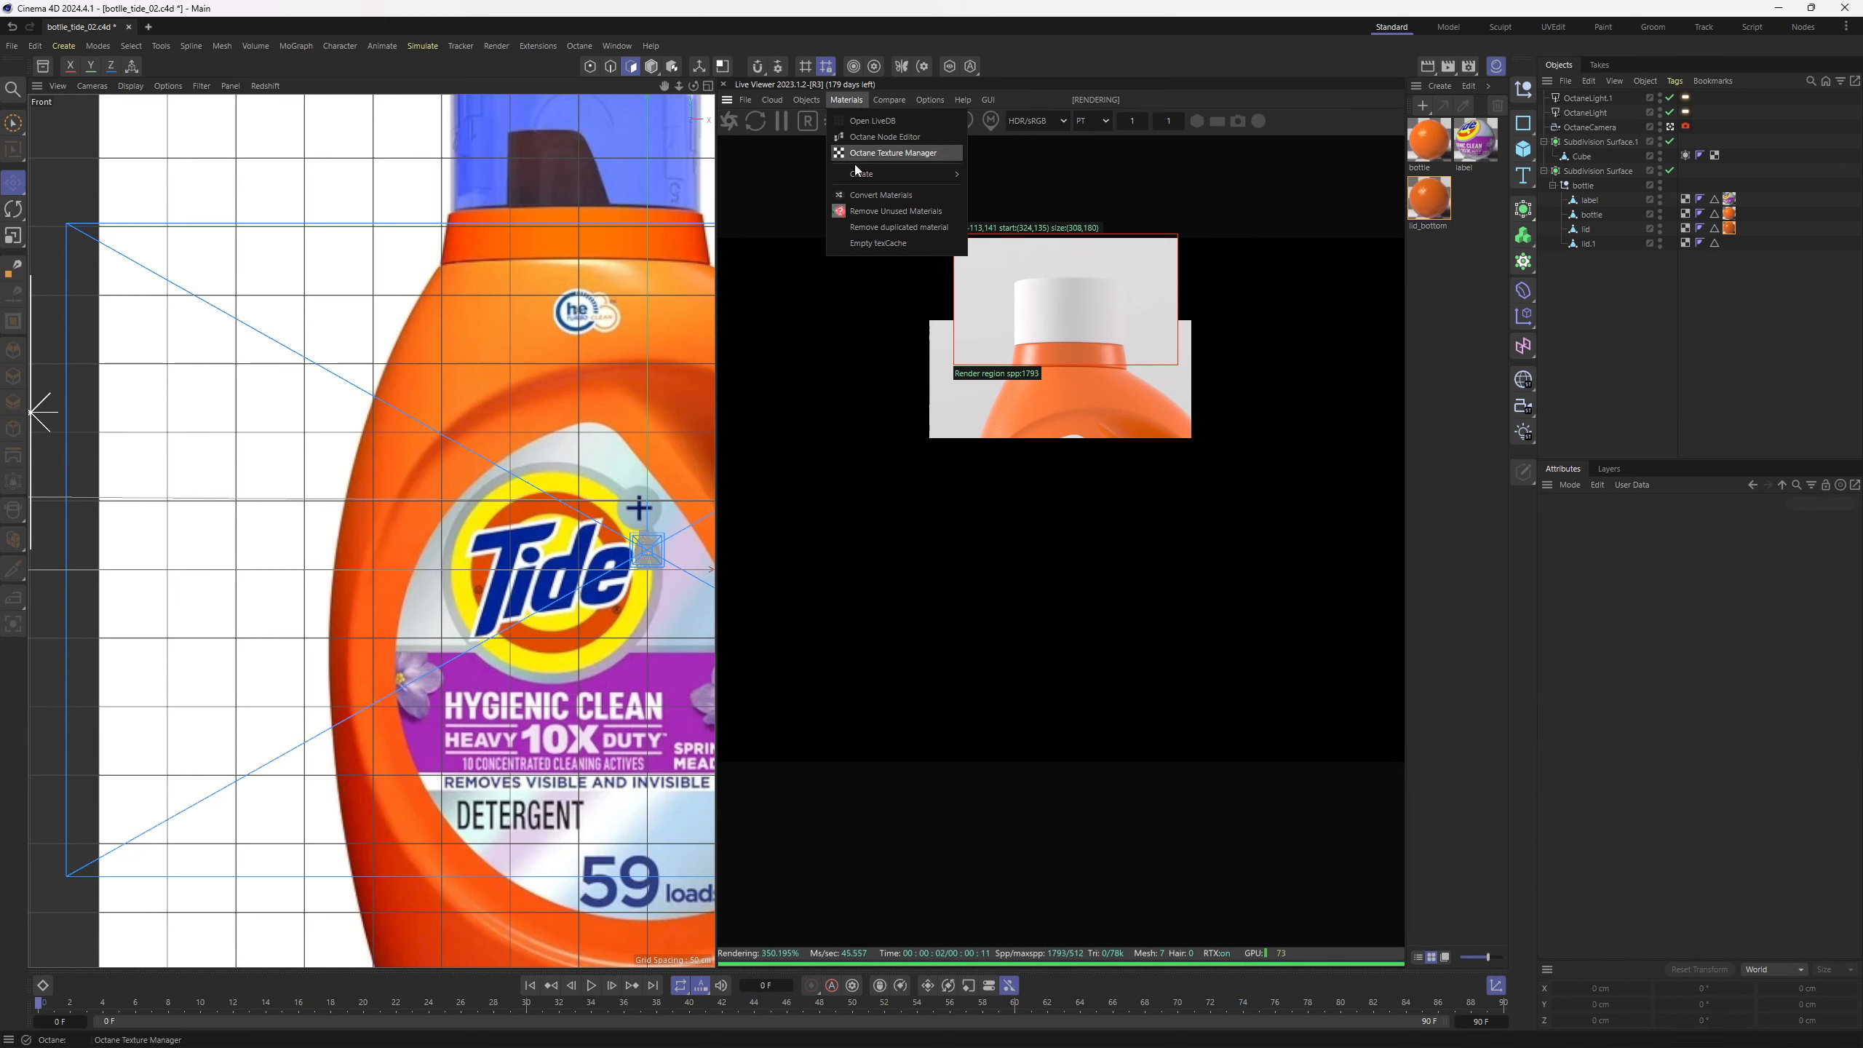
pyautogui.moveTo(896, 174)
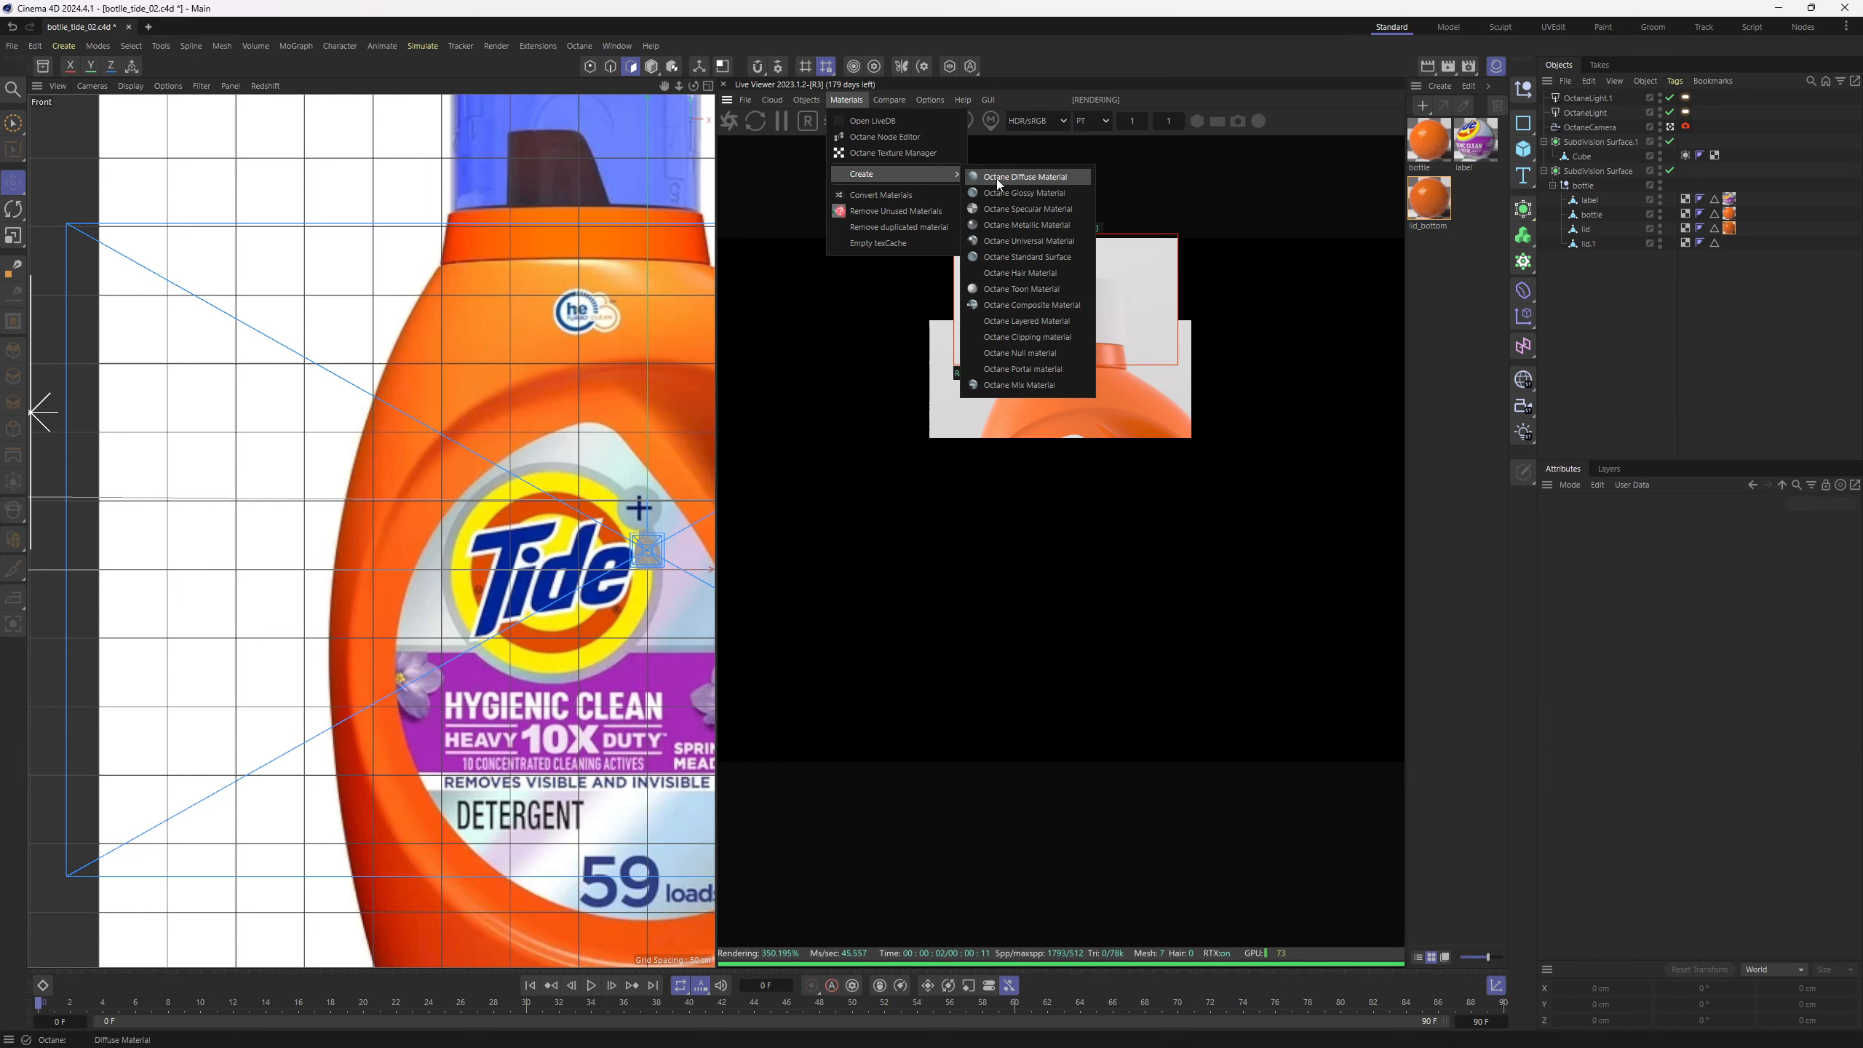
pyautogui.click(1056, 208)
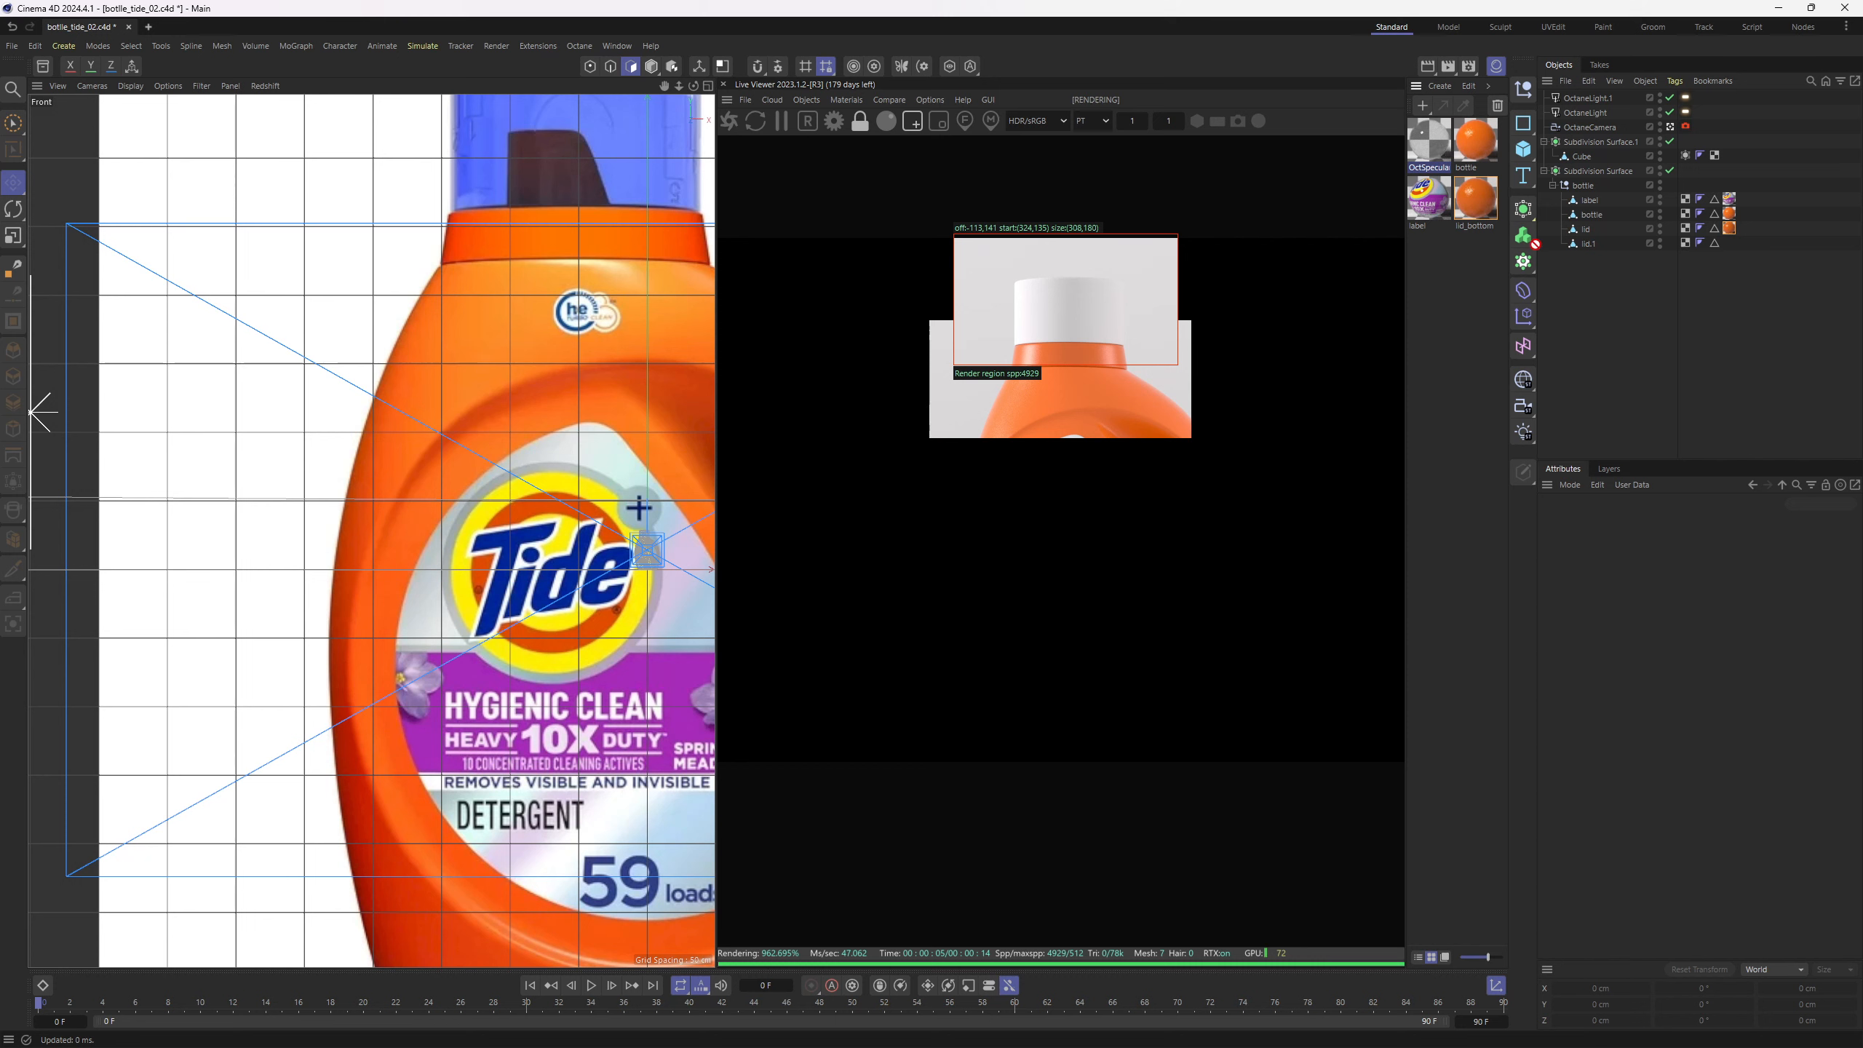
pyautogui.moveTo(1588, 245); pyautogui.dragTo(1588, 245)
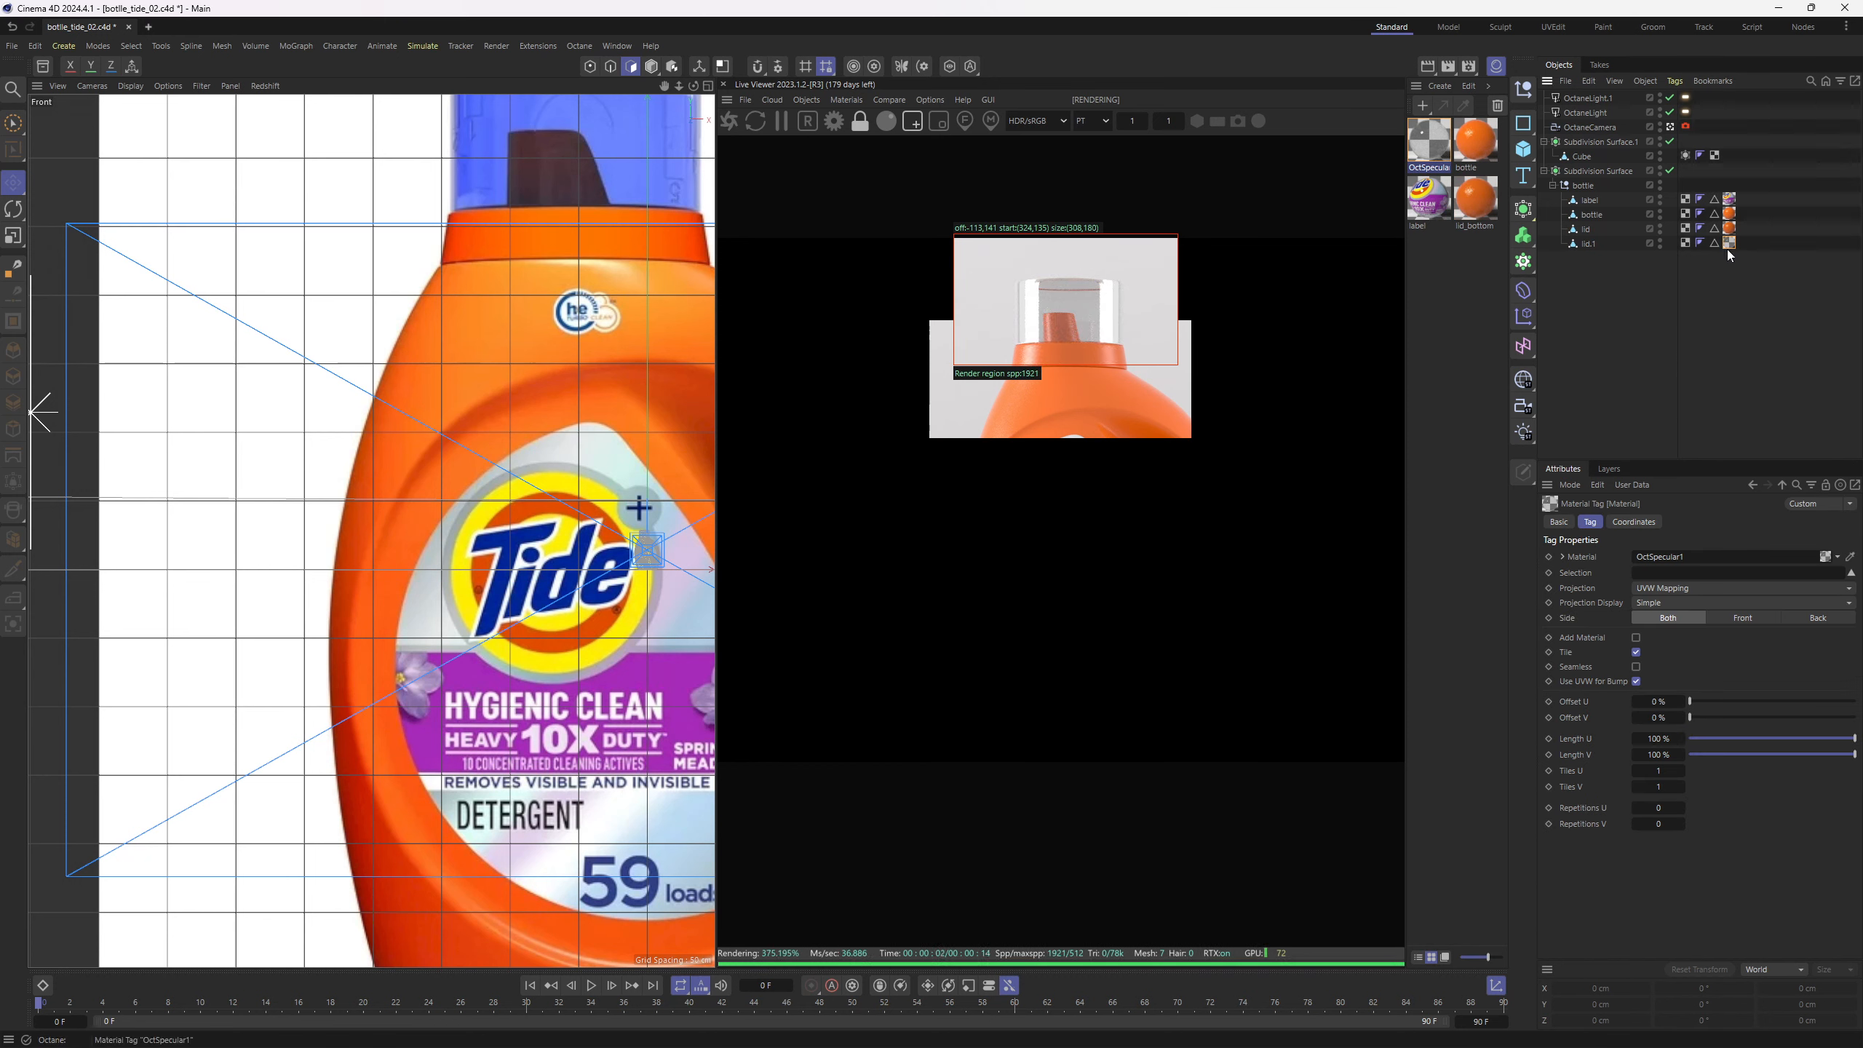
# Enable Thin wall on the specular material and sample its transmission color from the blue cap in the reference image
pyautogui.click(1428, 140)
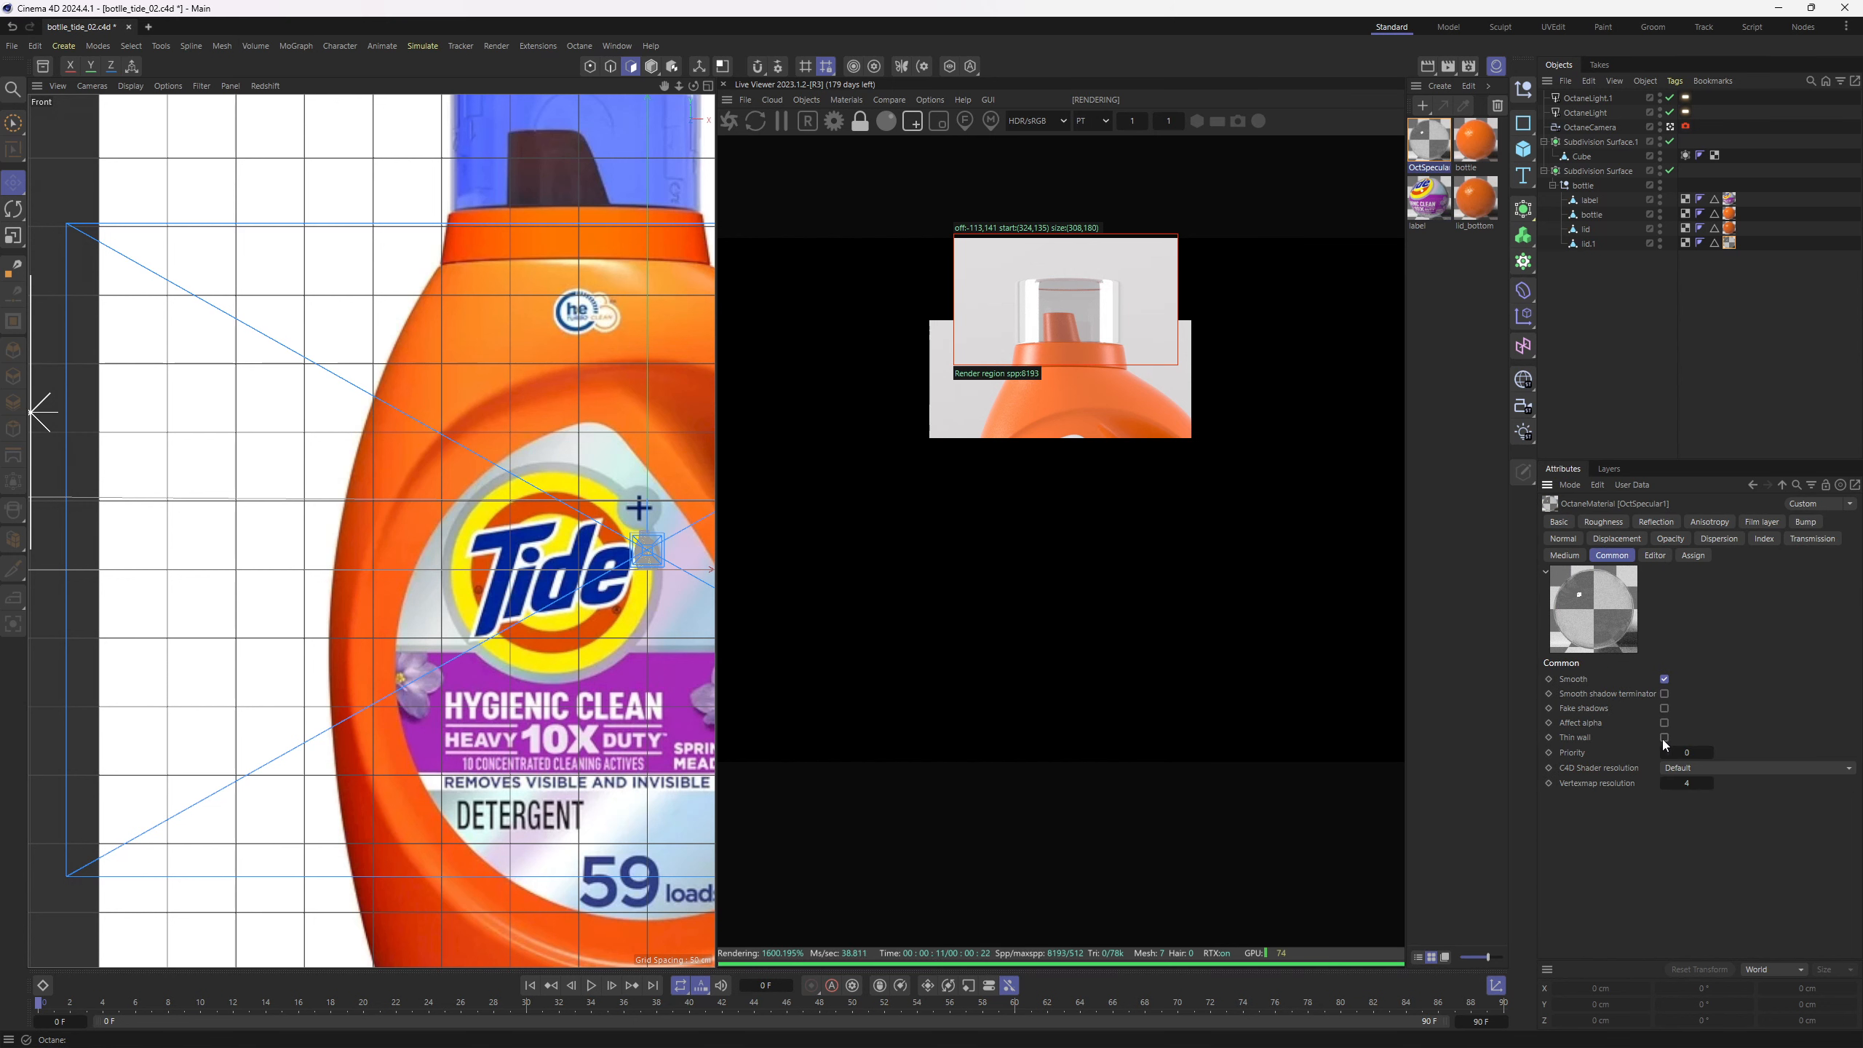
pyautogui.click(1664, 737)
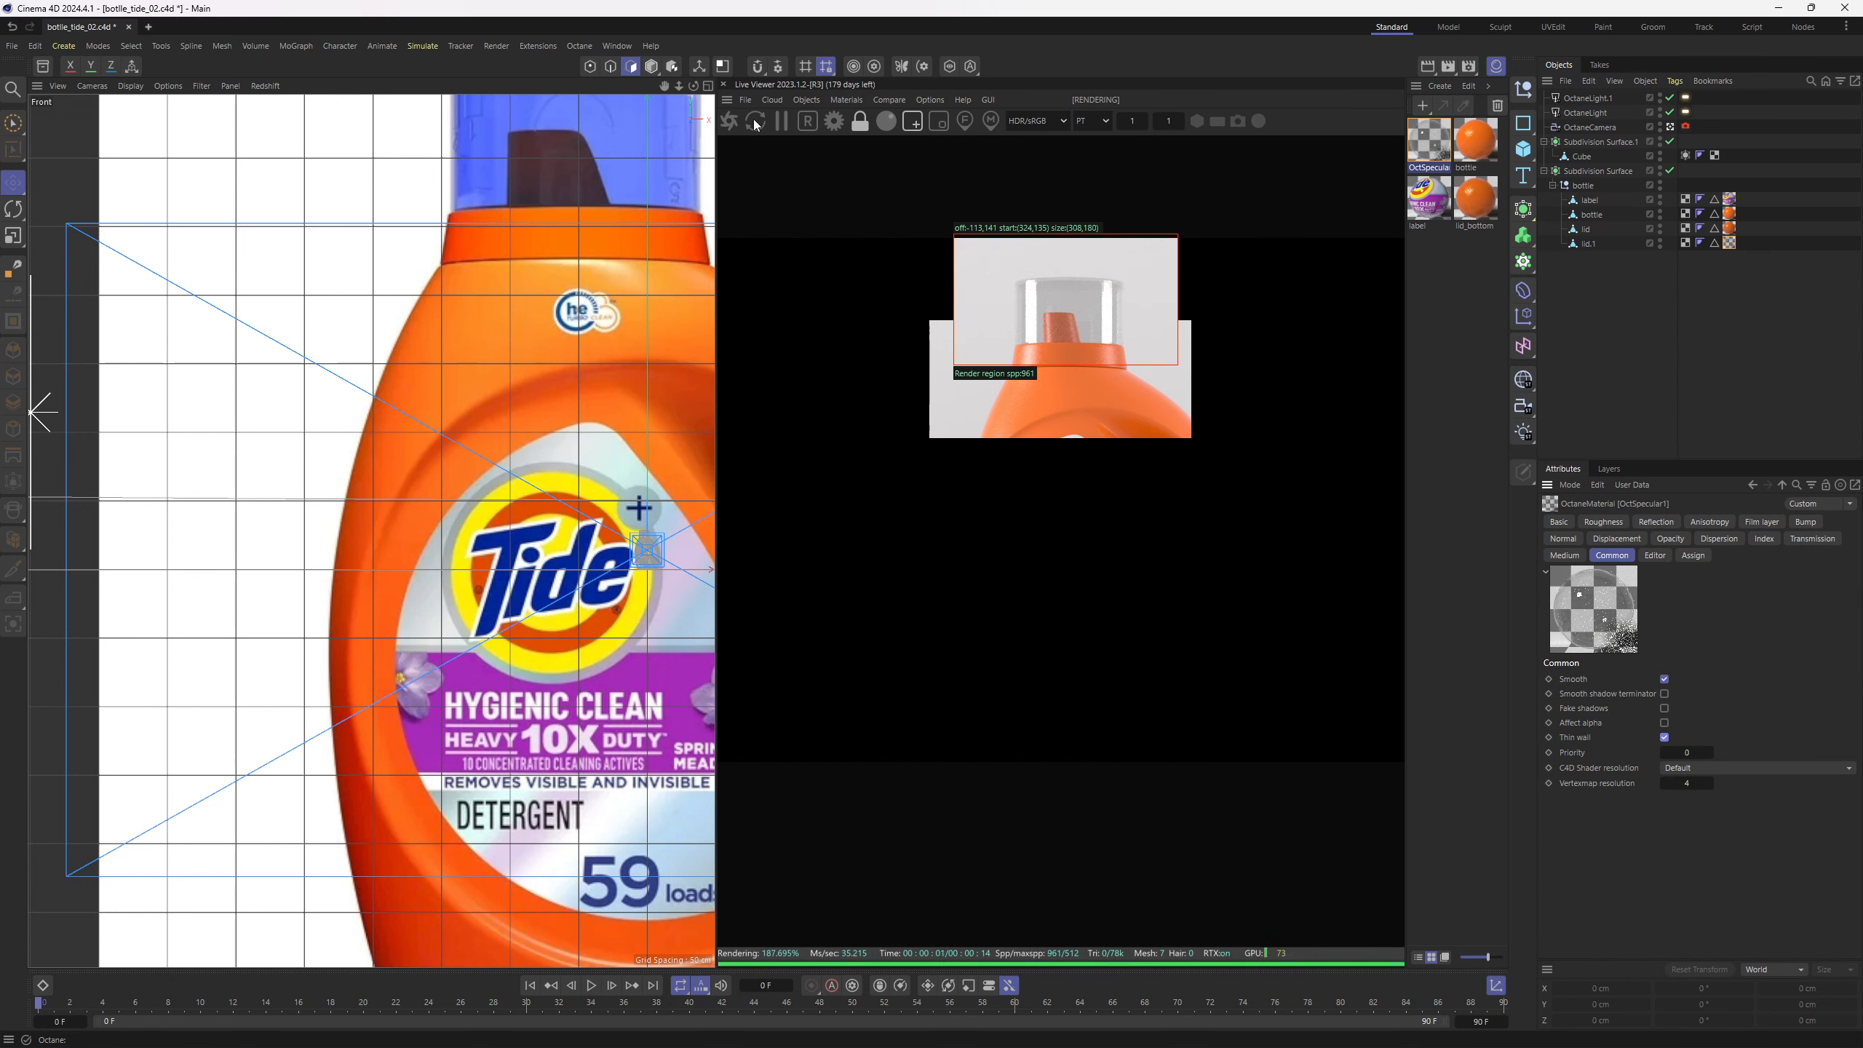
pyautogui.click(1822, 542)
pyautogui.click(1651, 679)
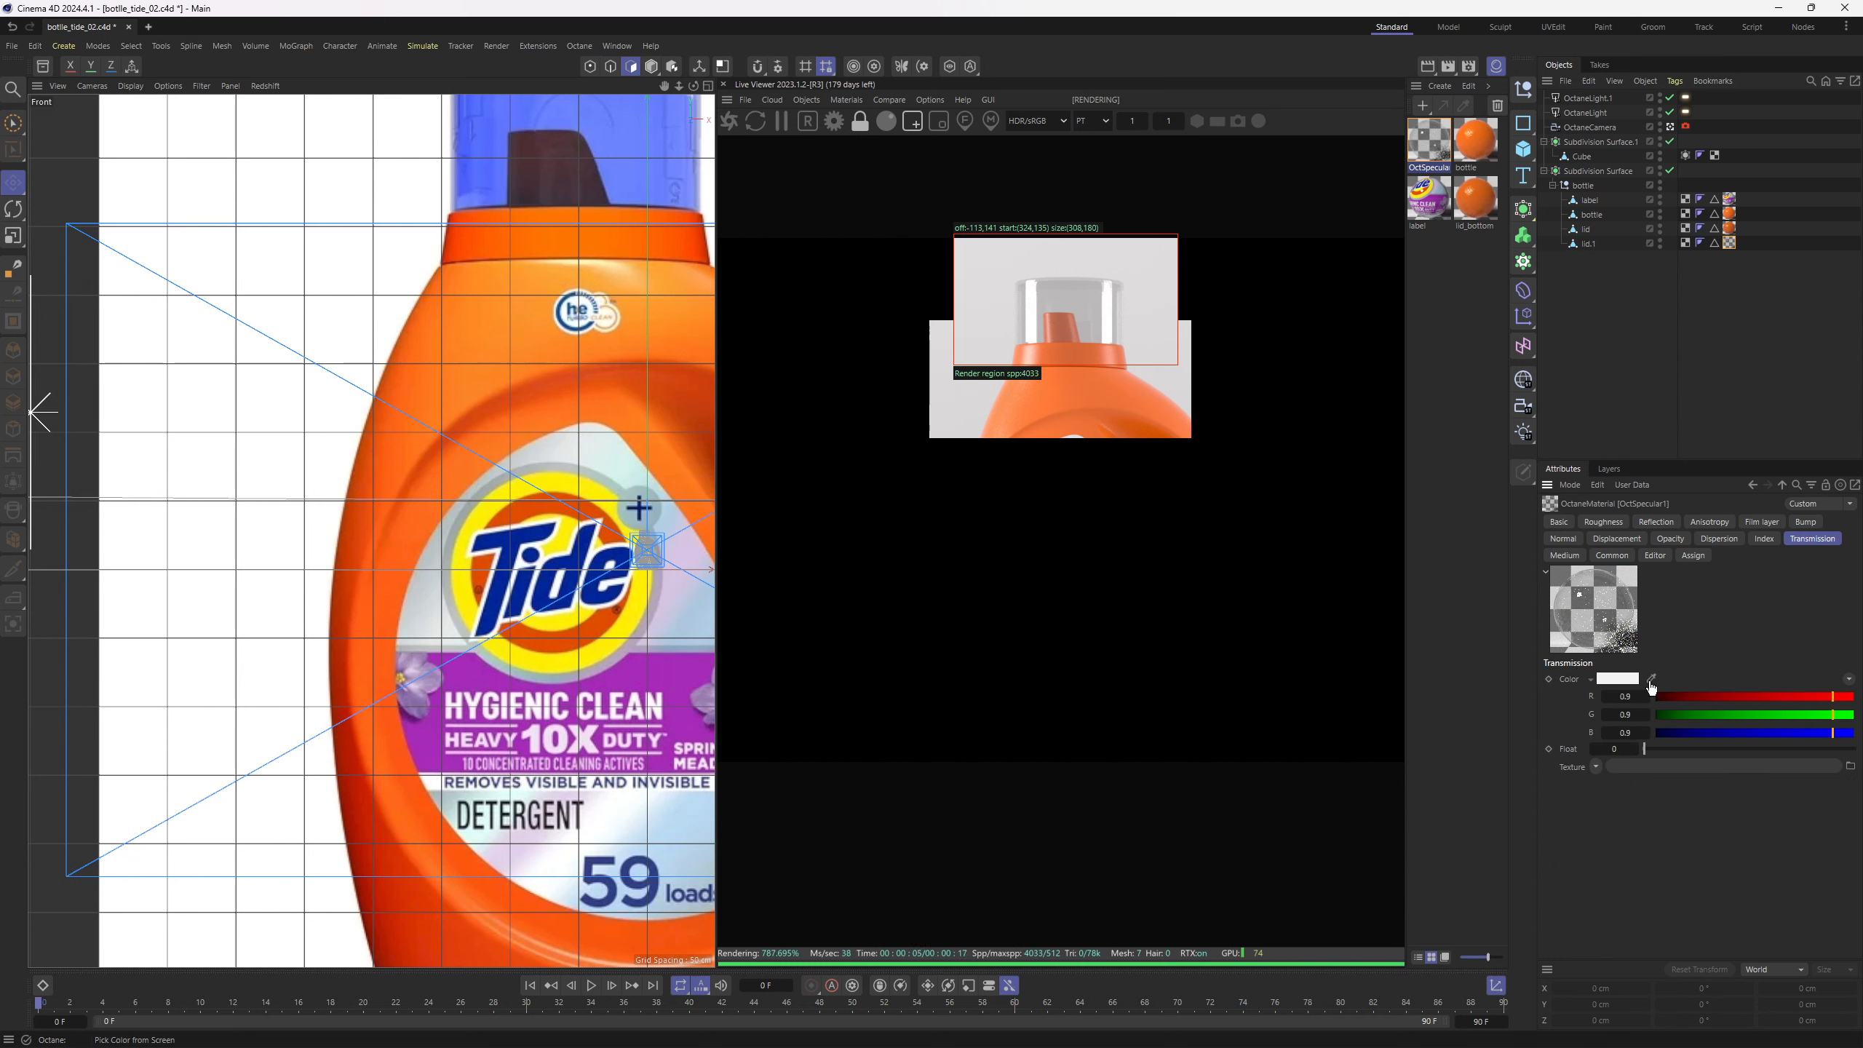
pyautogui.click(622, 179)
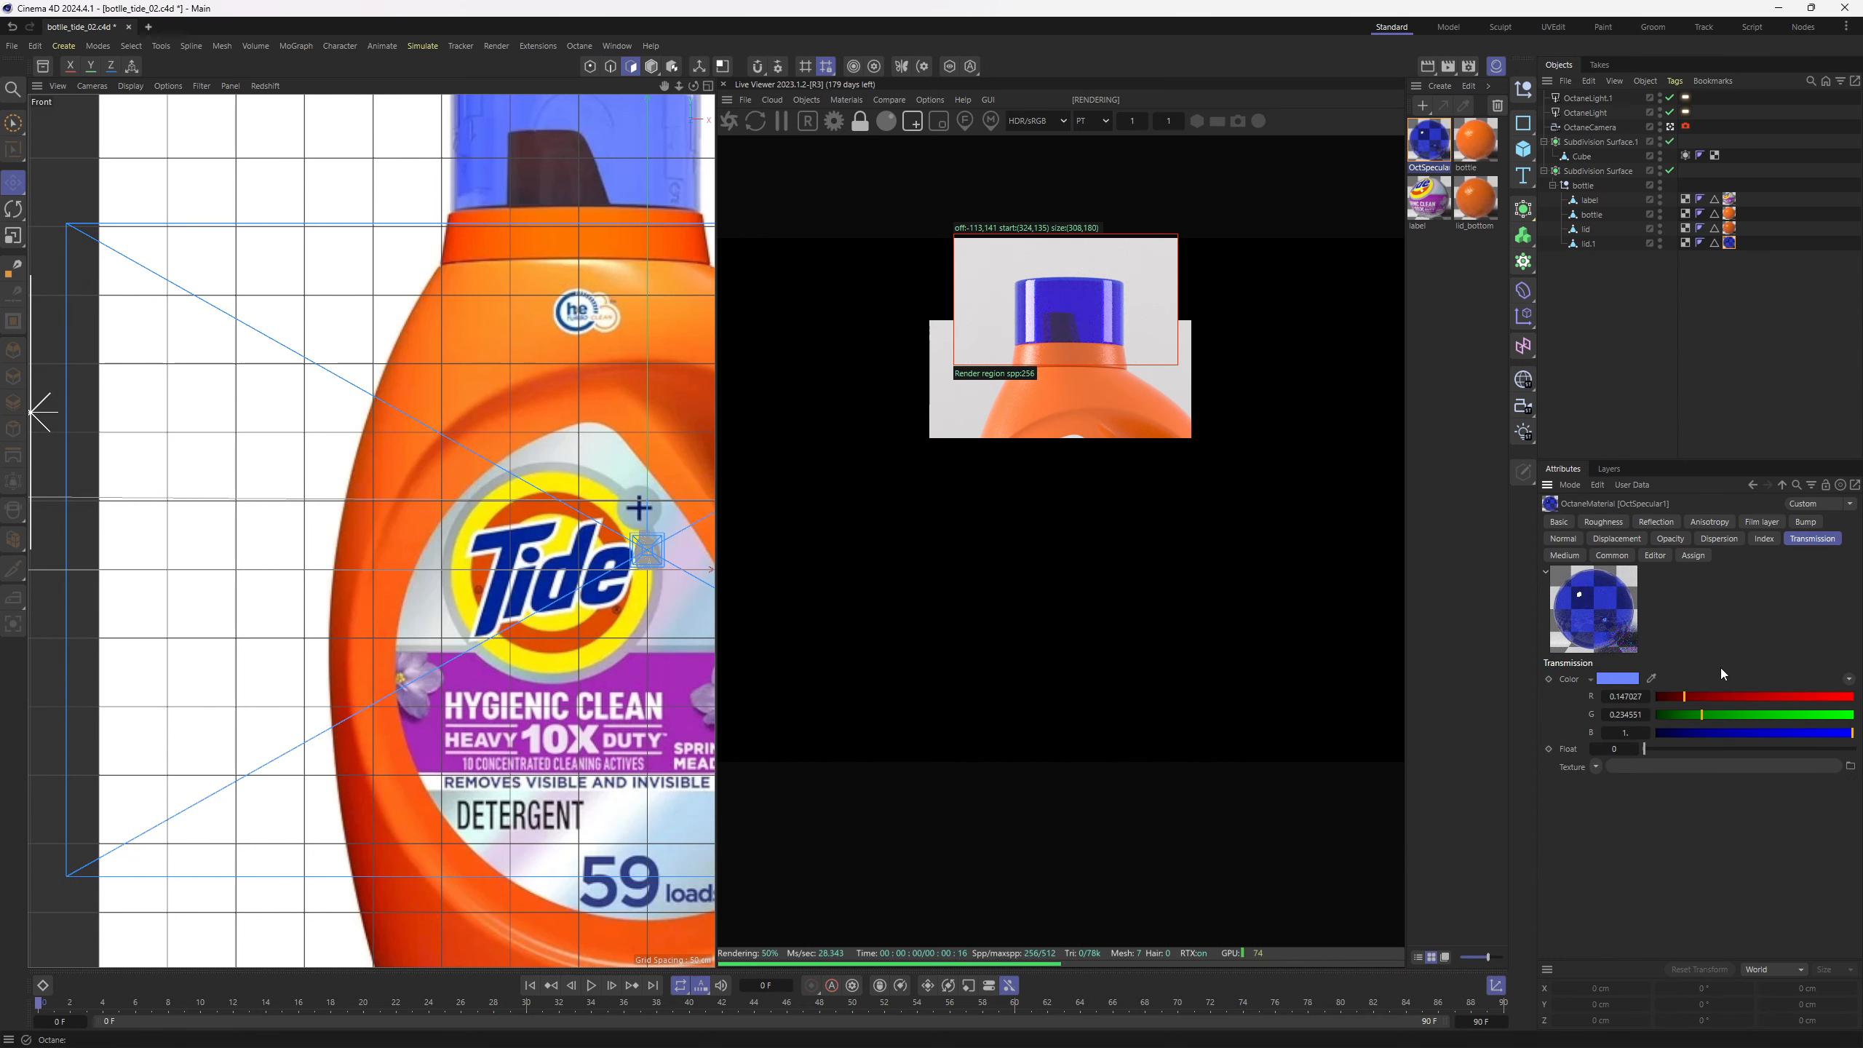
# Lower the saturation of the specular material's transmission color to 28%
pyautogui.click(1629, 680)
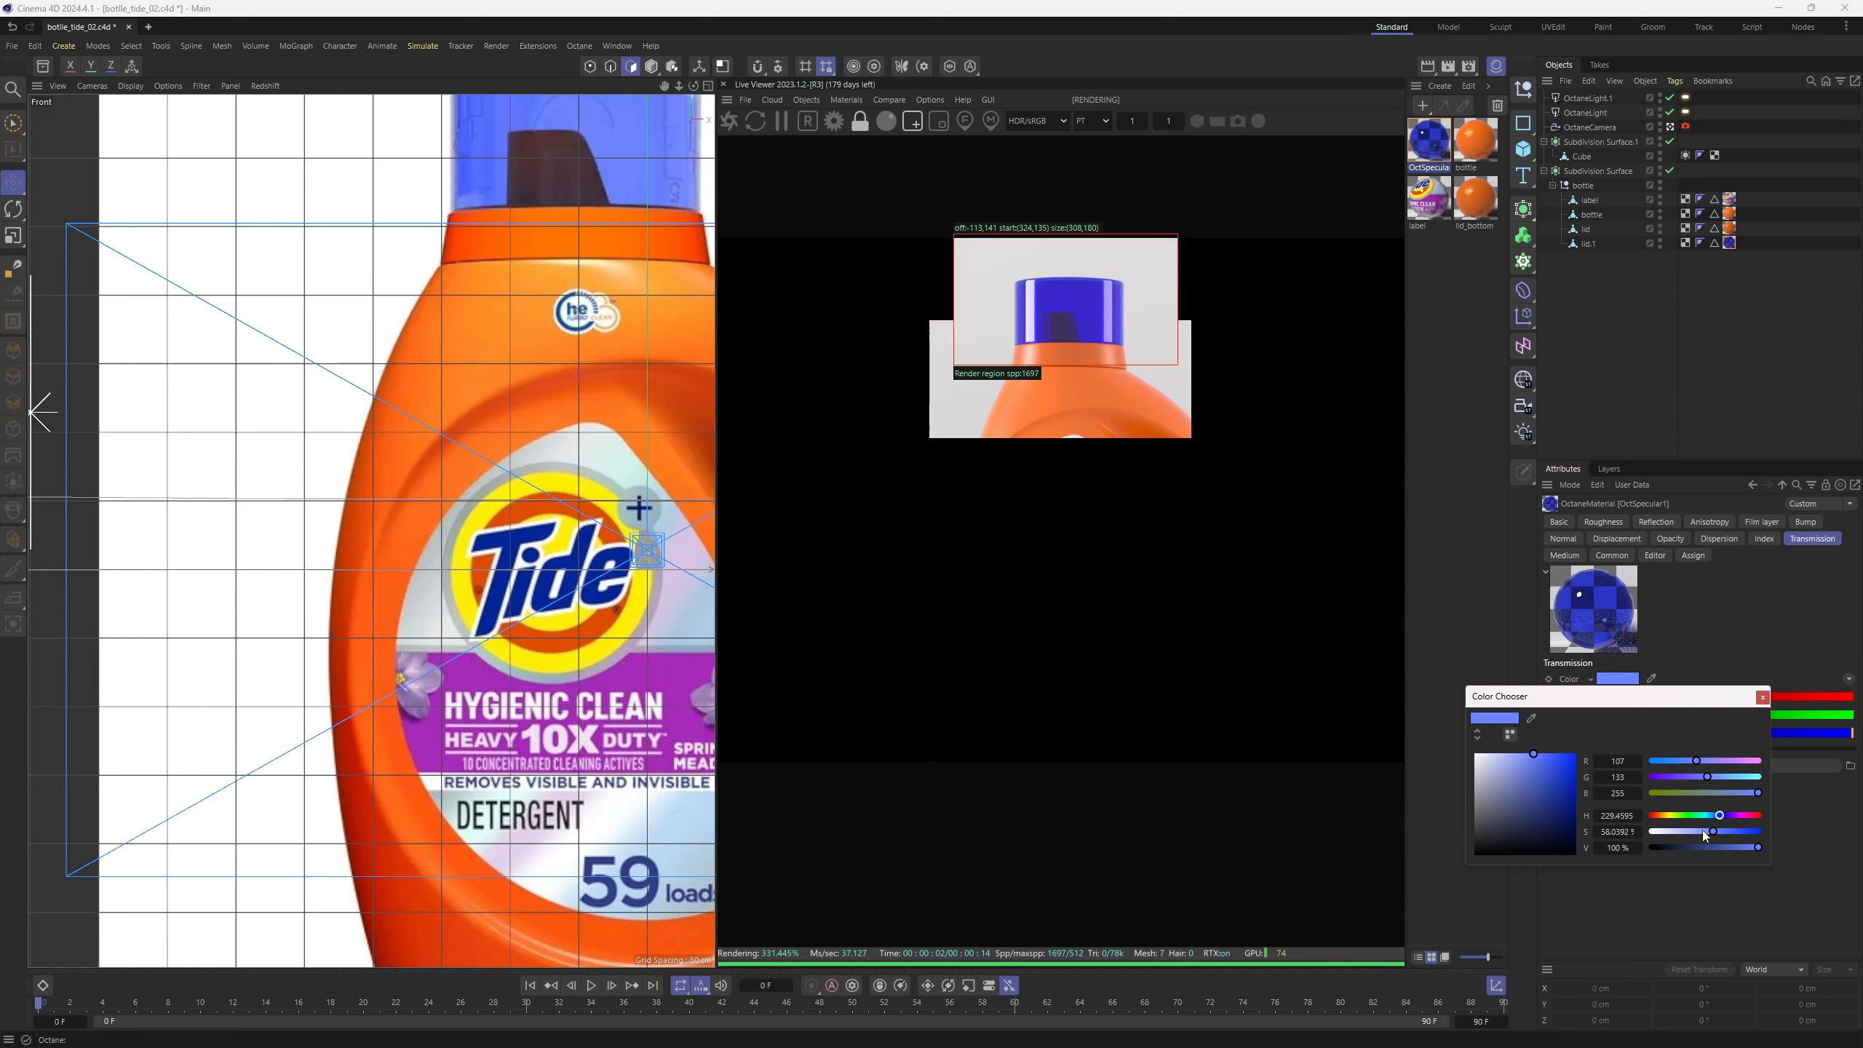
pyautogui.moveTo(1703, 833); pyautogui.dragTo(1682, 833)
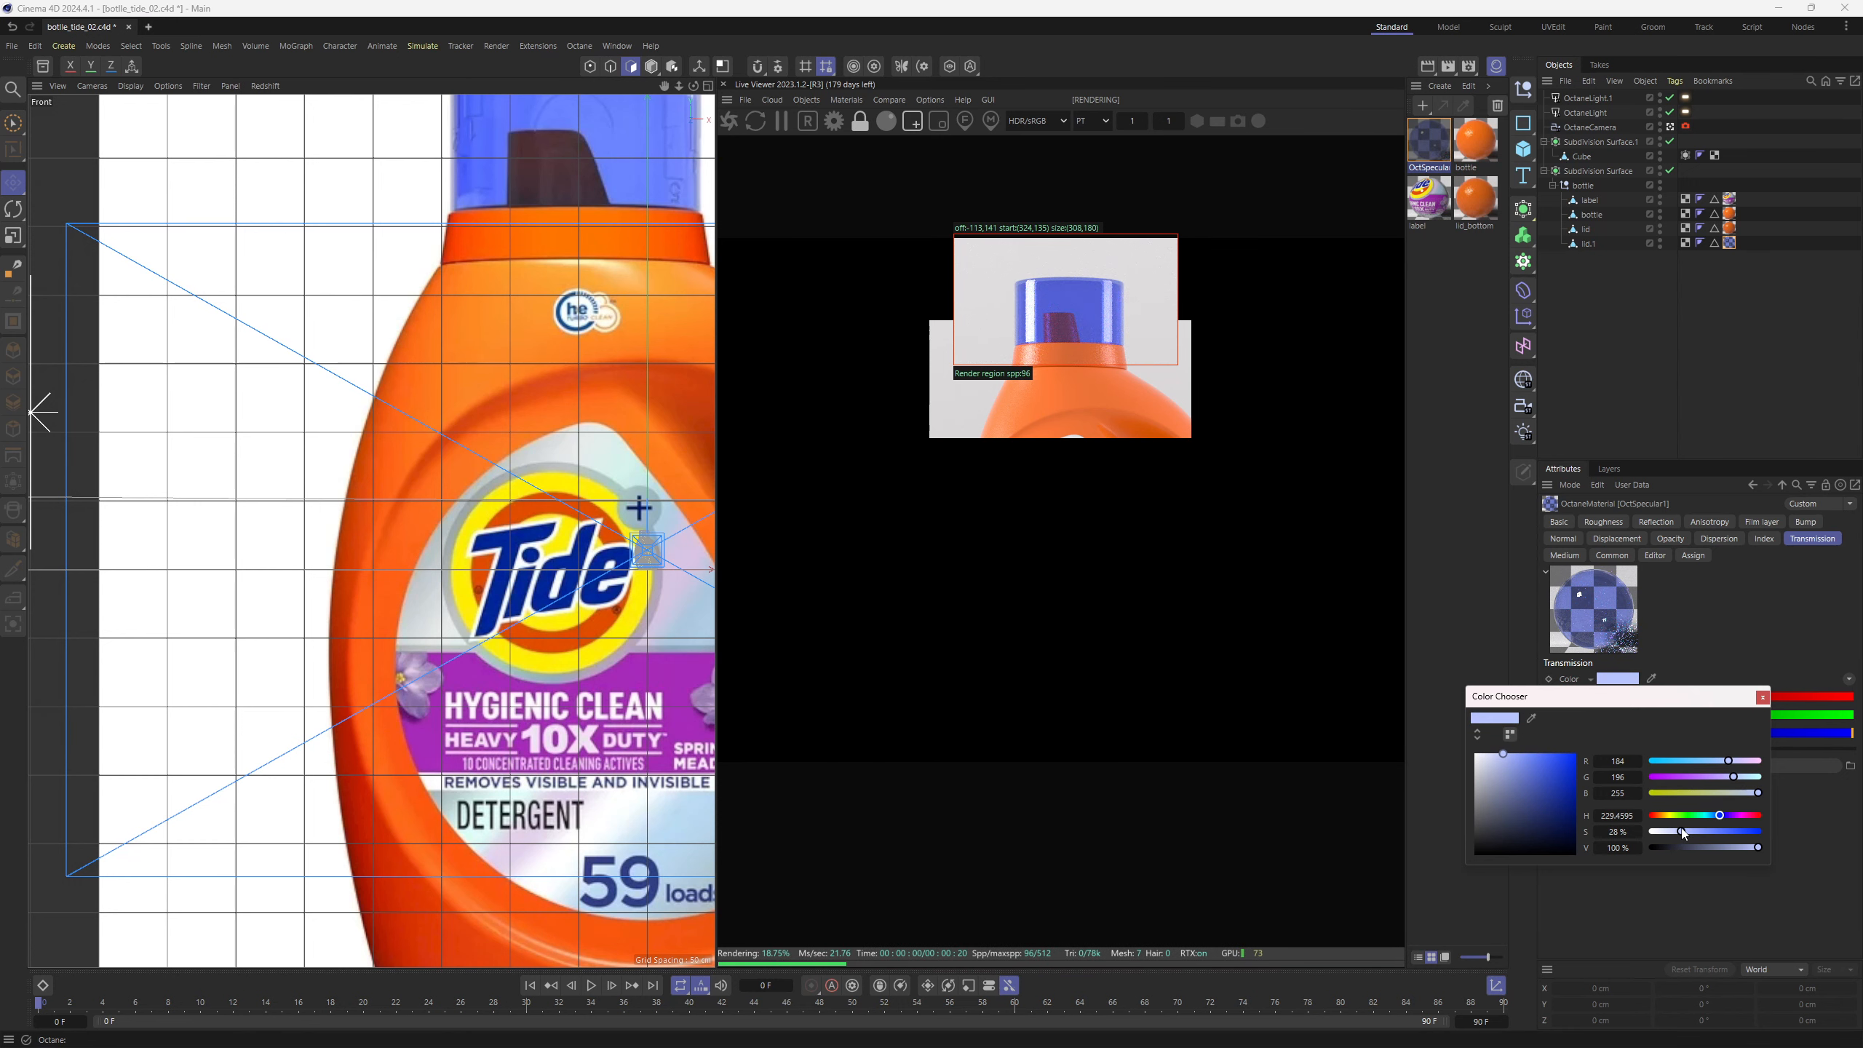
pyautogui.click(1763, 698)
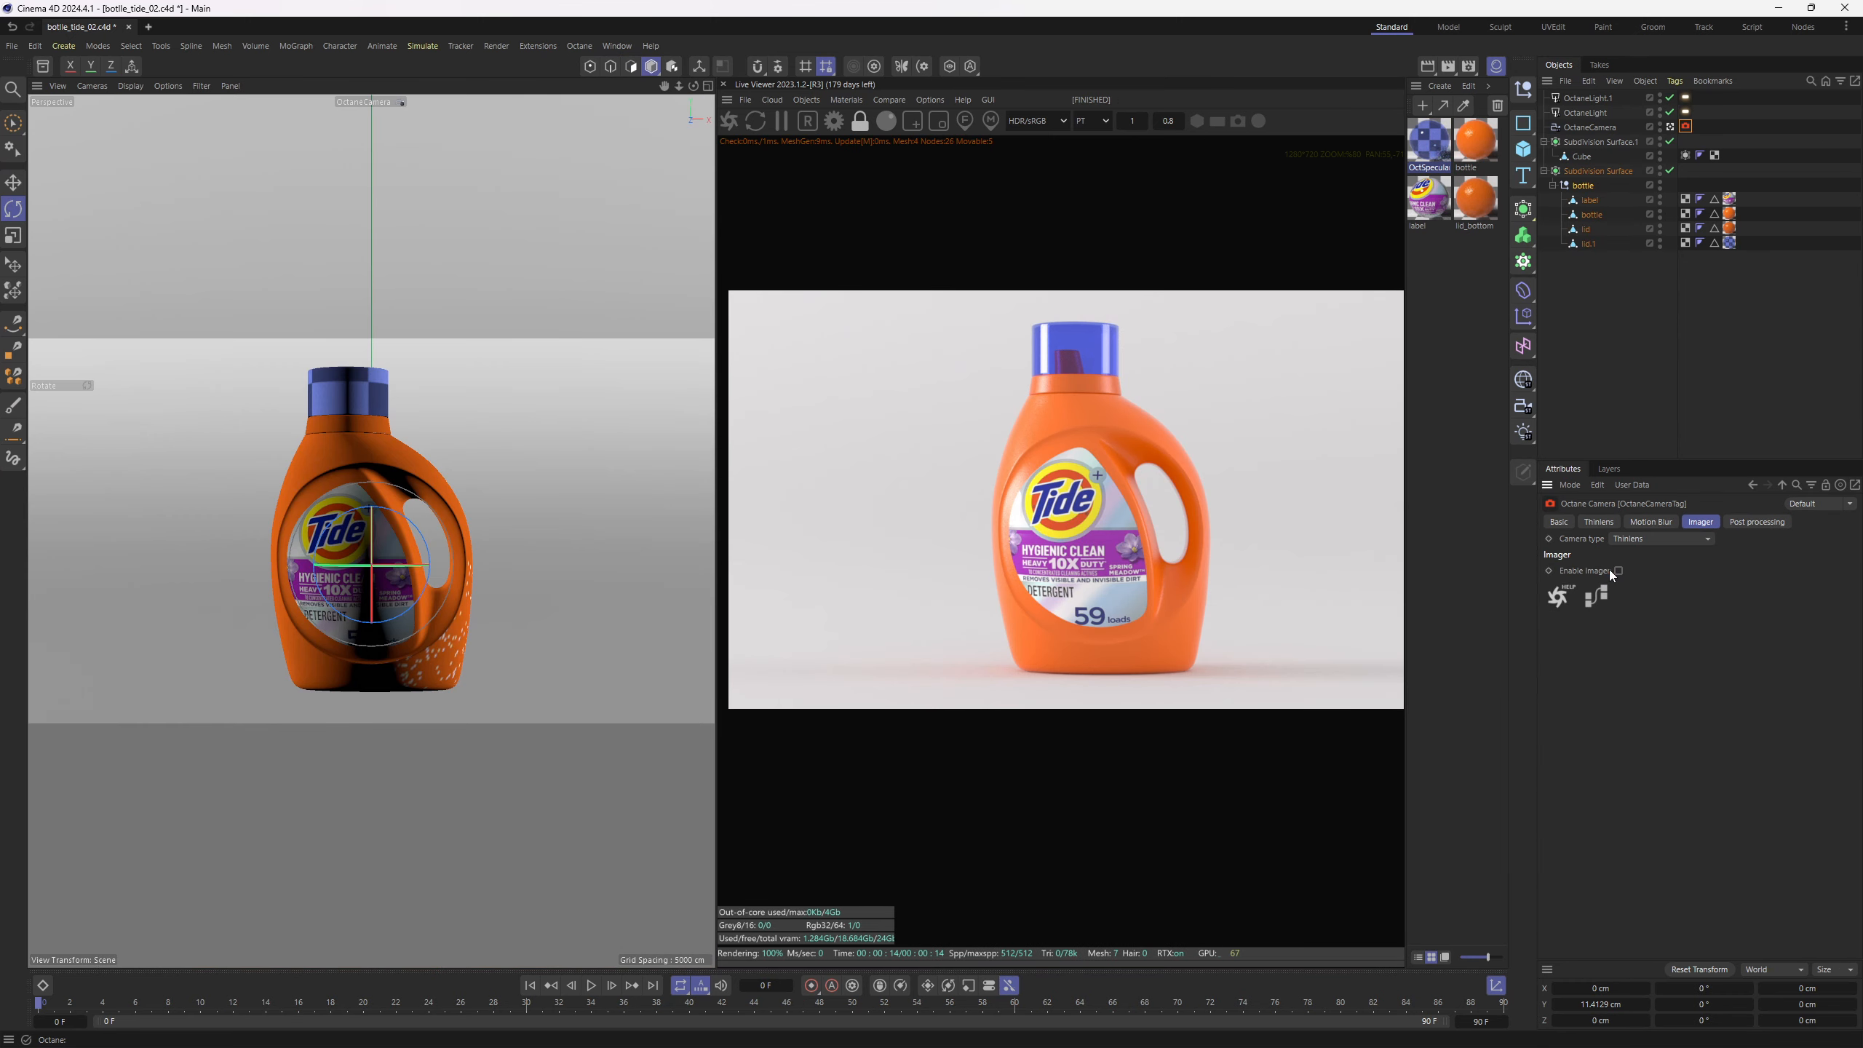
# Enable the Octane camera's imager and set exposure to about 1.24 and gamma to about 0.86
pyautogui.click(1618, 571)
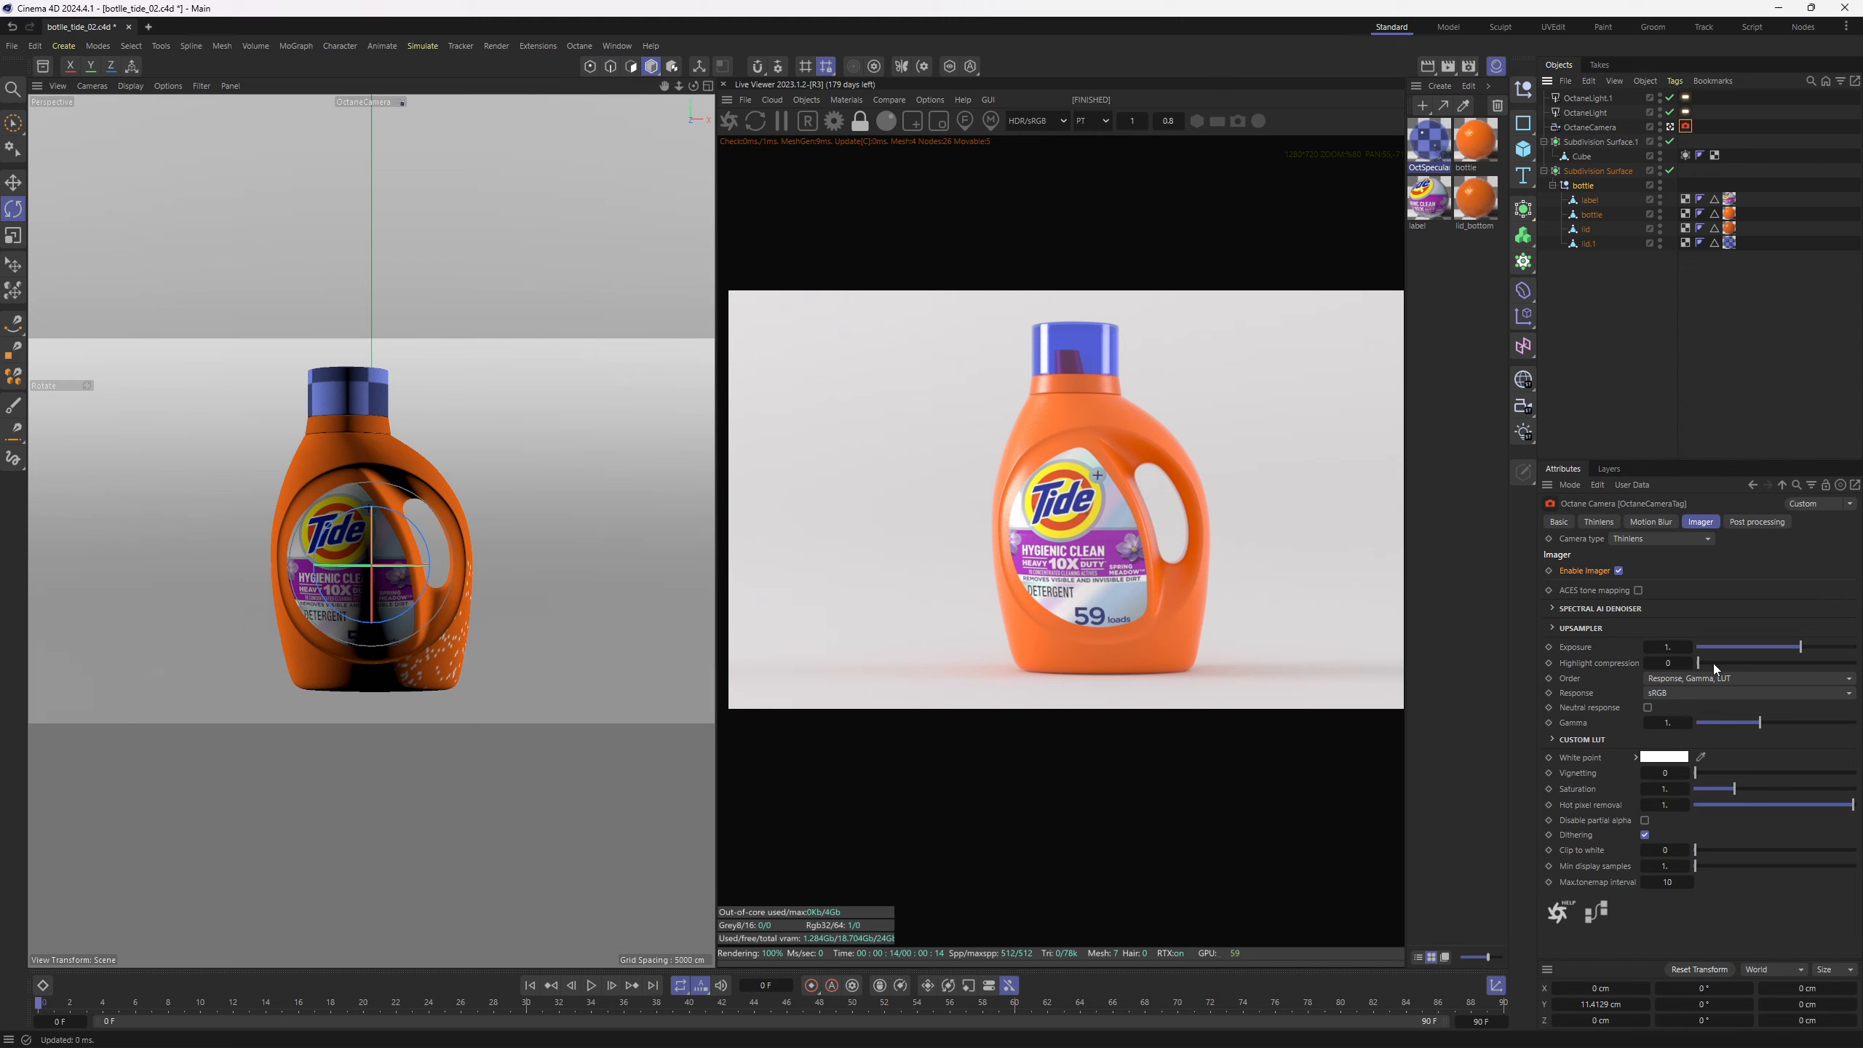
pyautogui.moveTo(1801, 649); pyautogui.dragTo(1805, 650)
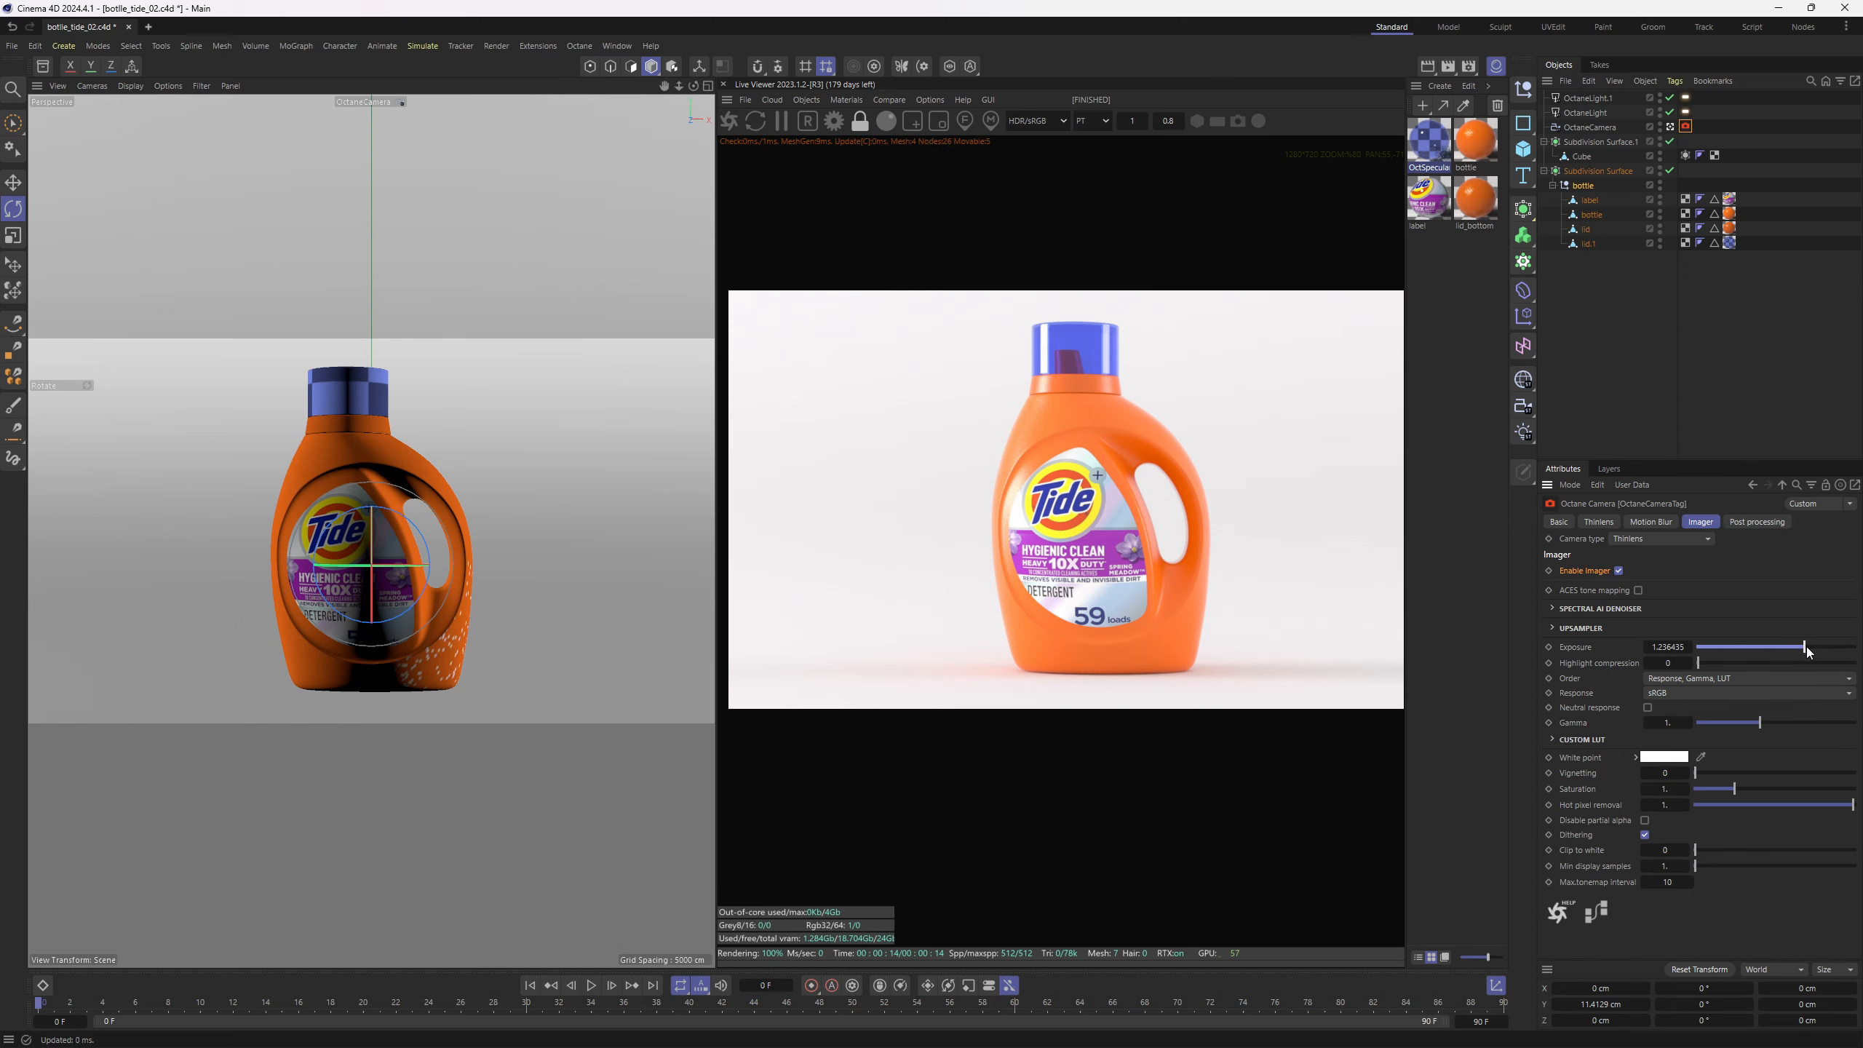
pyautogui.click(1761, 723)
pyautogui.moveTo(1761, 723); pyautogui.dragTo(1756, 722)
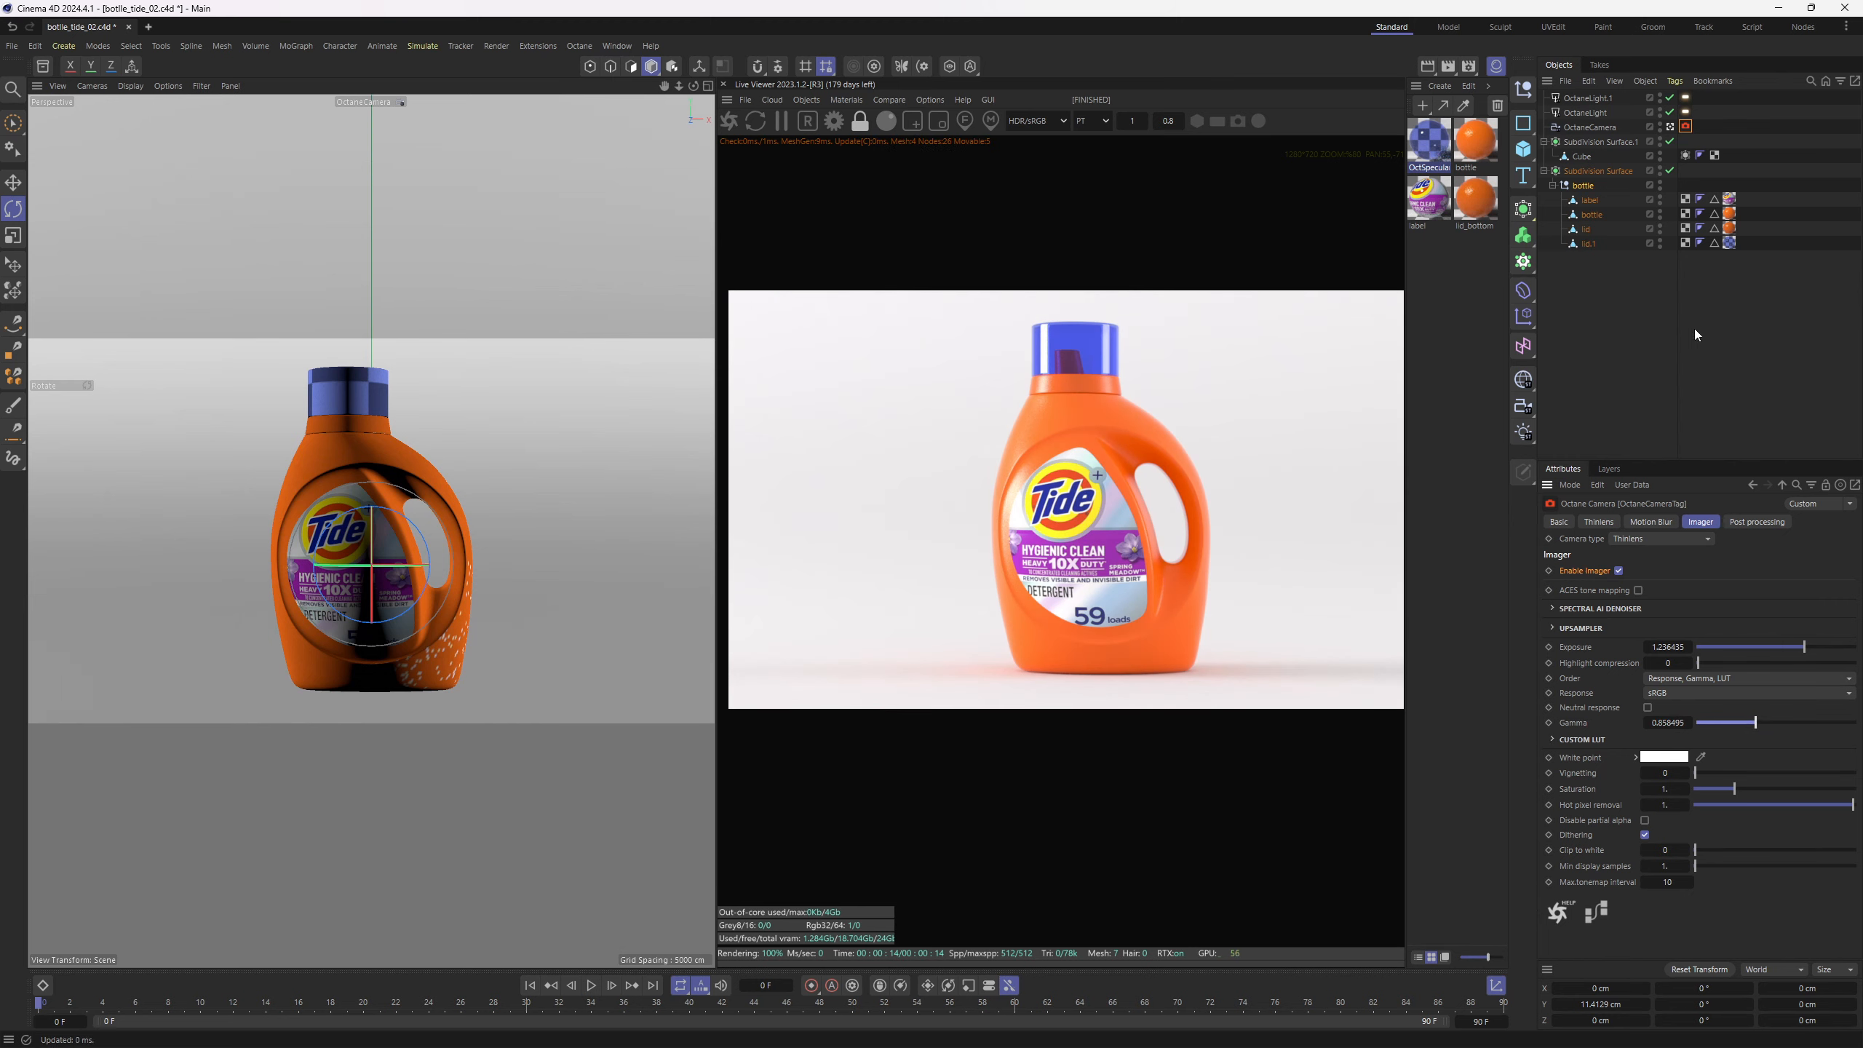
# Collapse the backdrop and bottle hierarchies in the object list, keeping the bottle's Subdivision Surface selected
pyautogui.click(1544, 171)
pyautogui.click(1596, 170)
pyautogui.press('r')
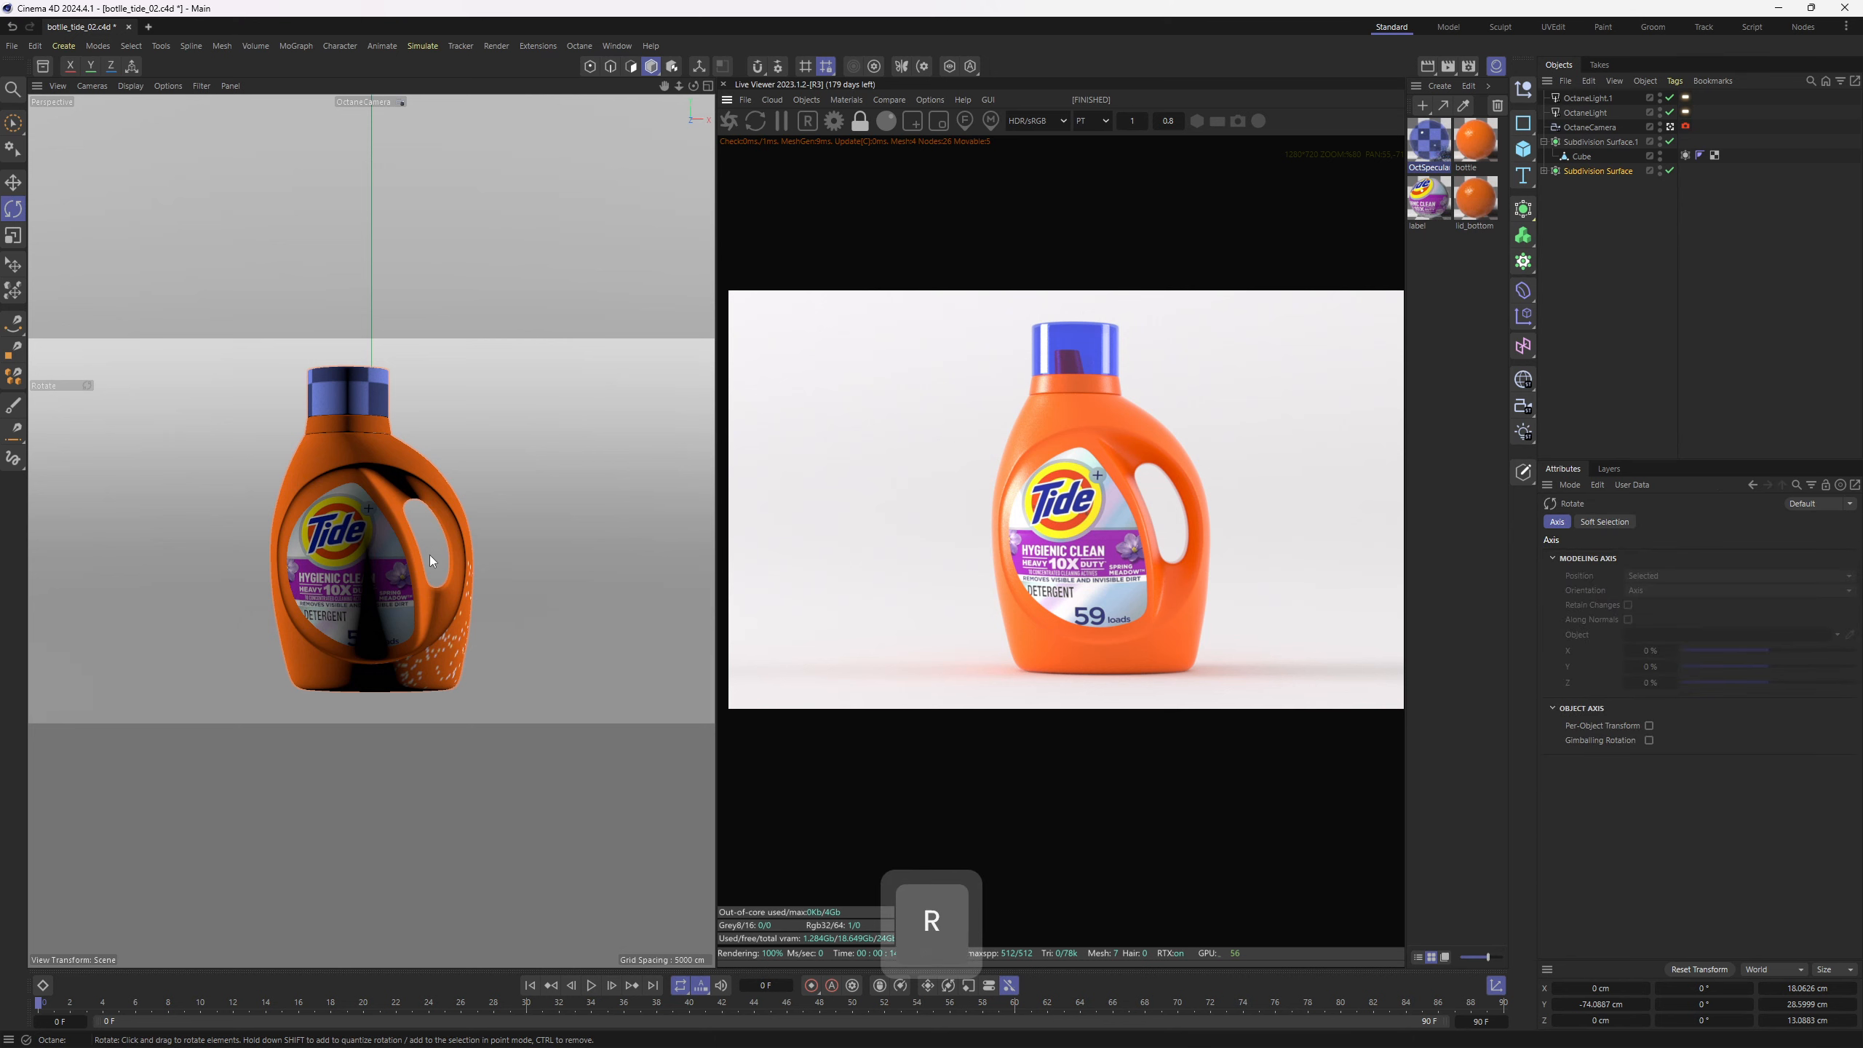
pyautogui.click(381, 529)
pyautogui.press('e')
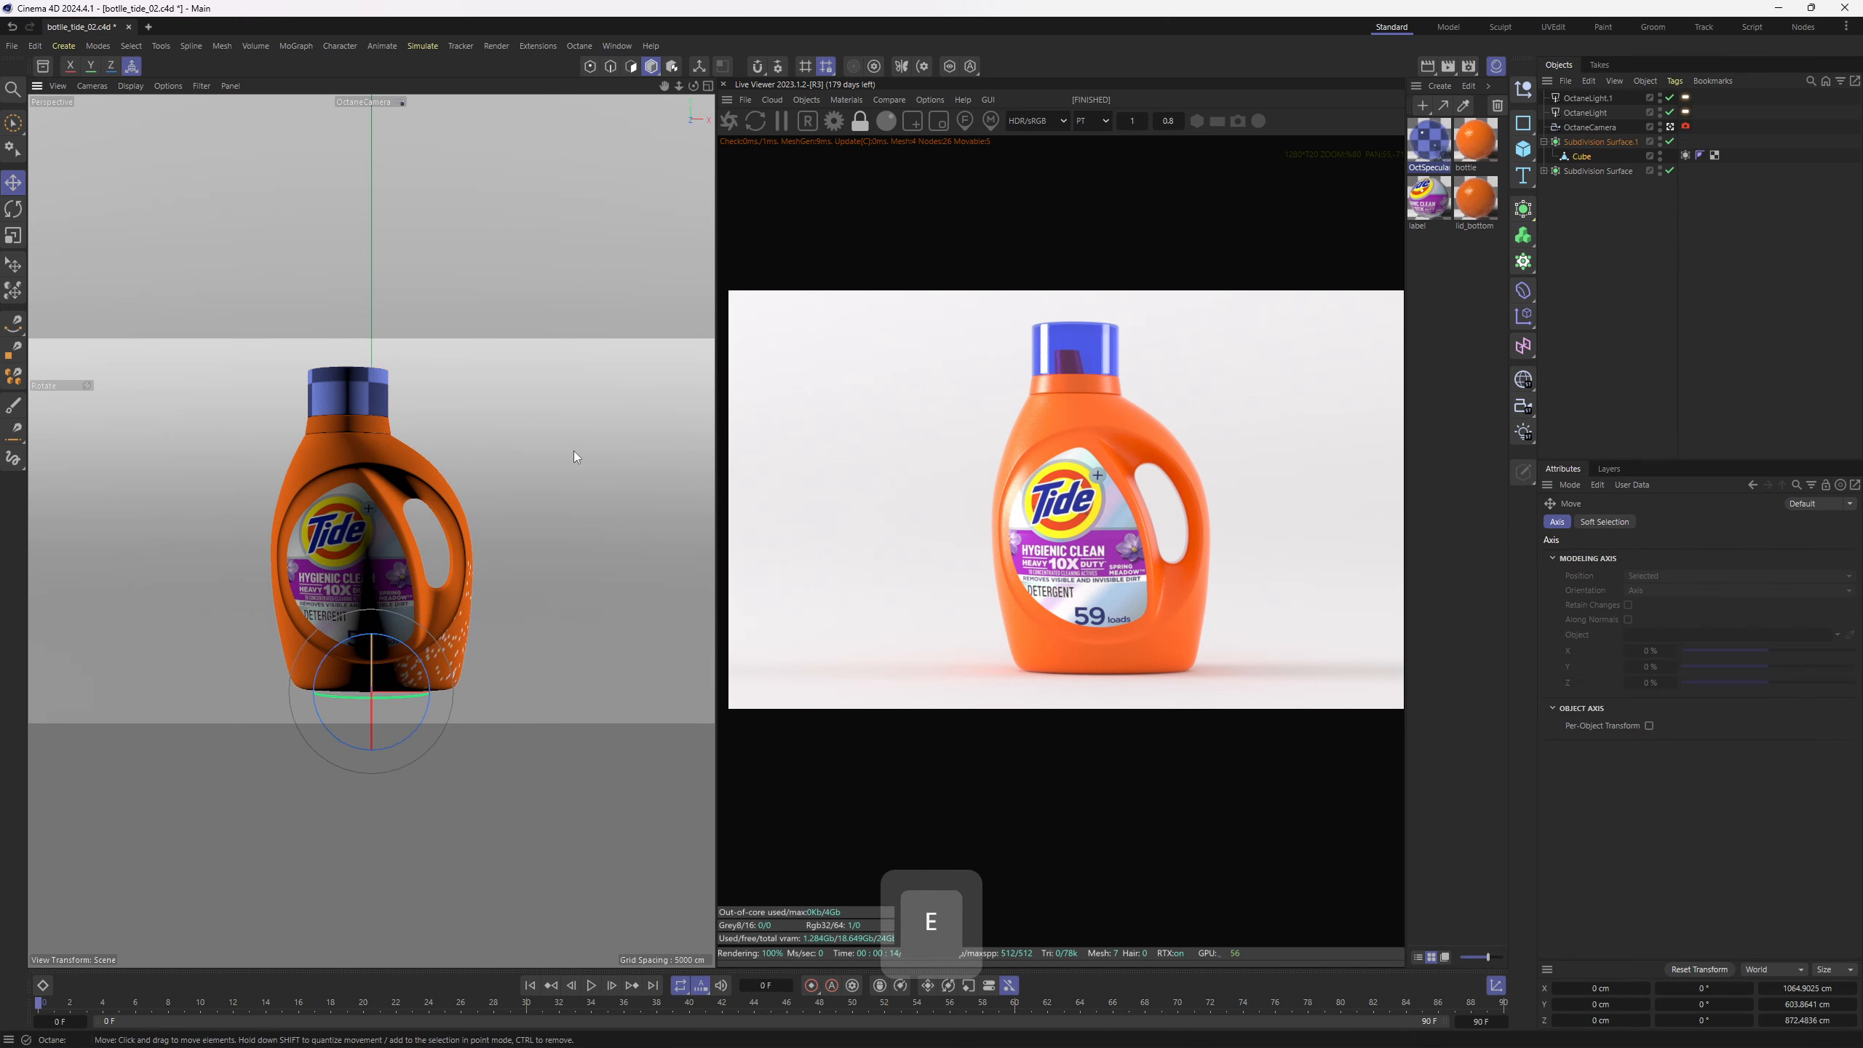
pyautogui.click(455, 507)
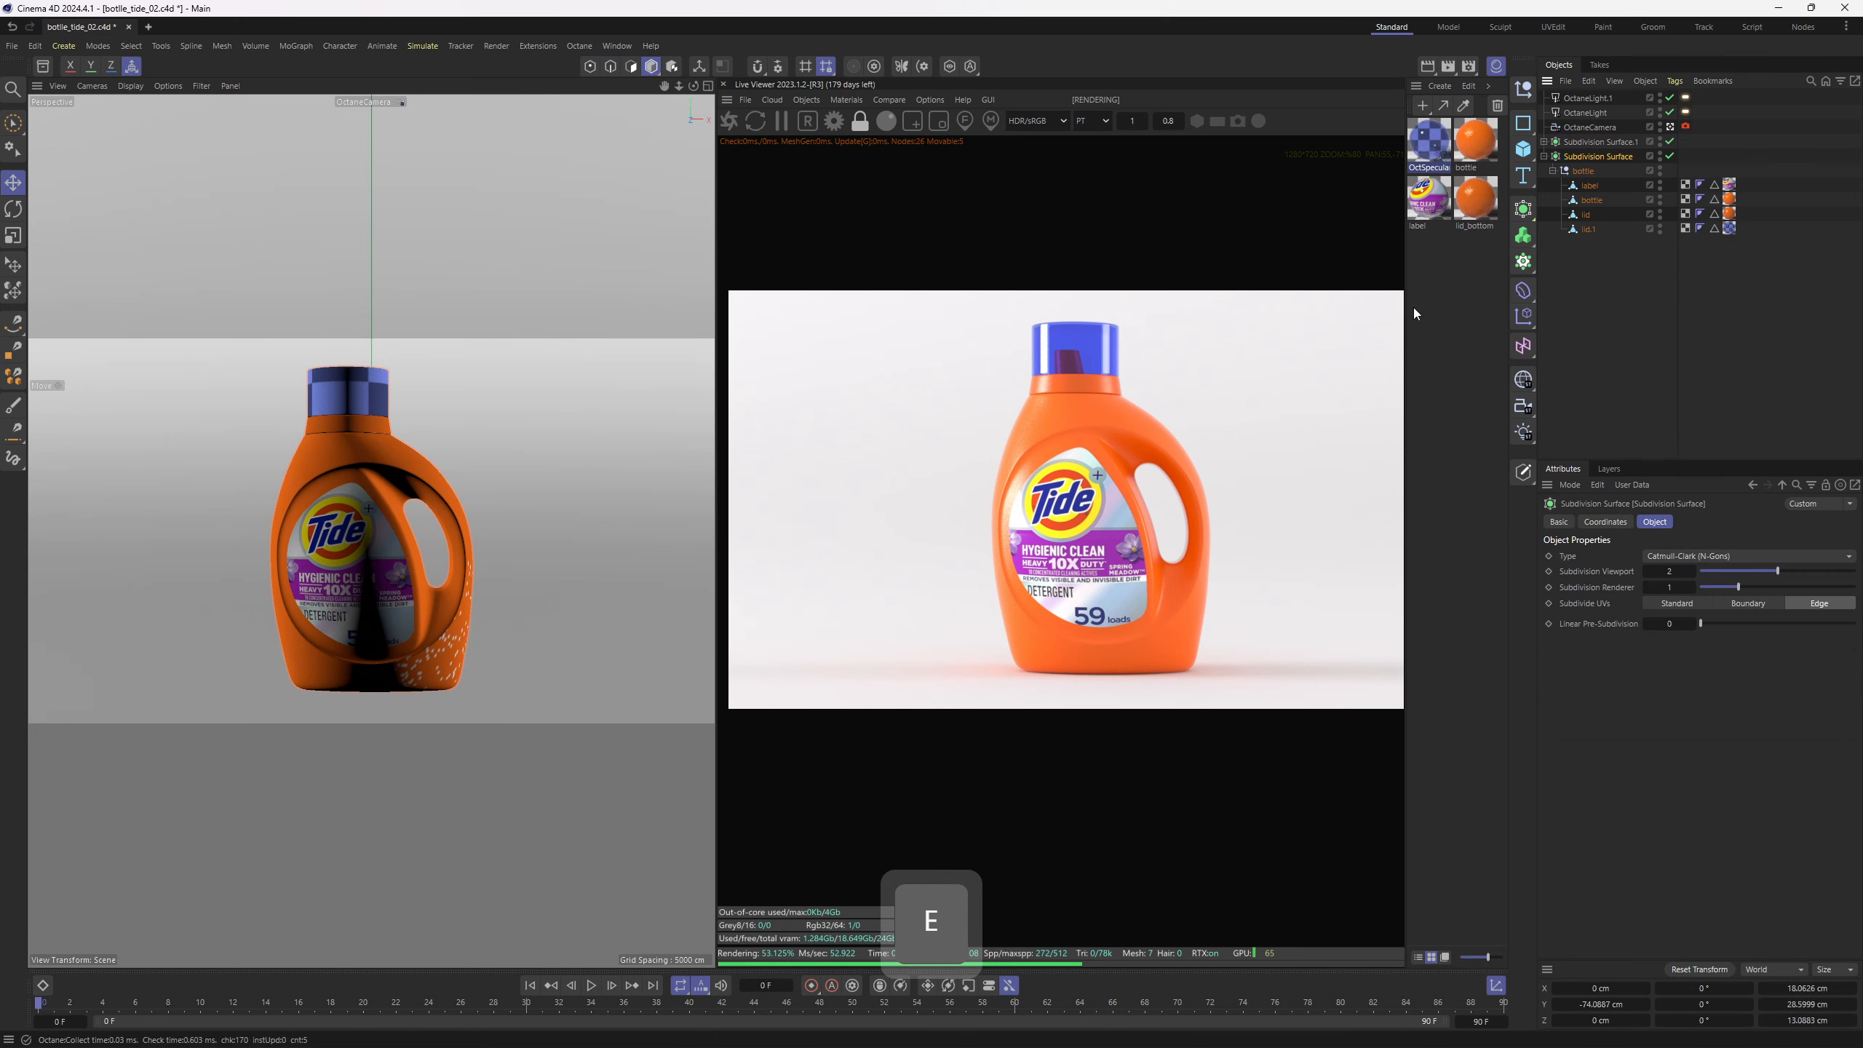
pyautogui.click(1544, 157)
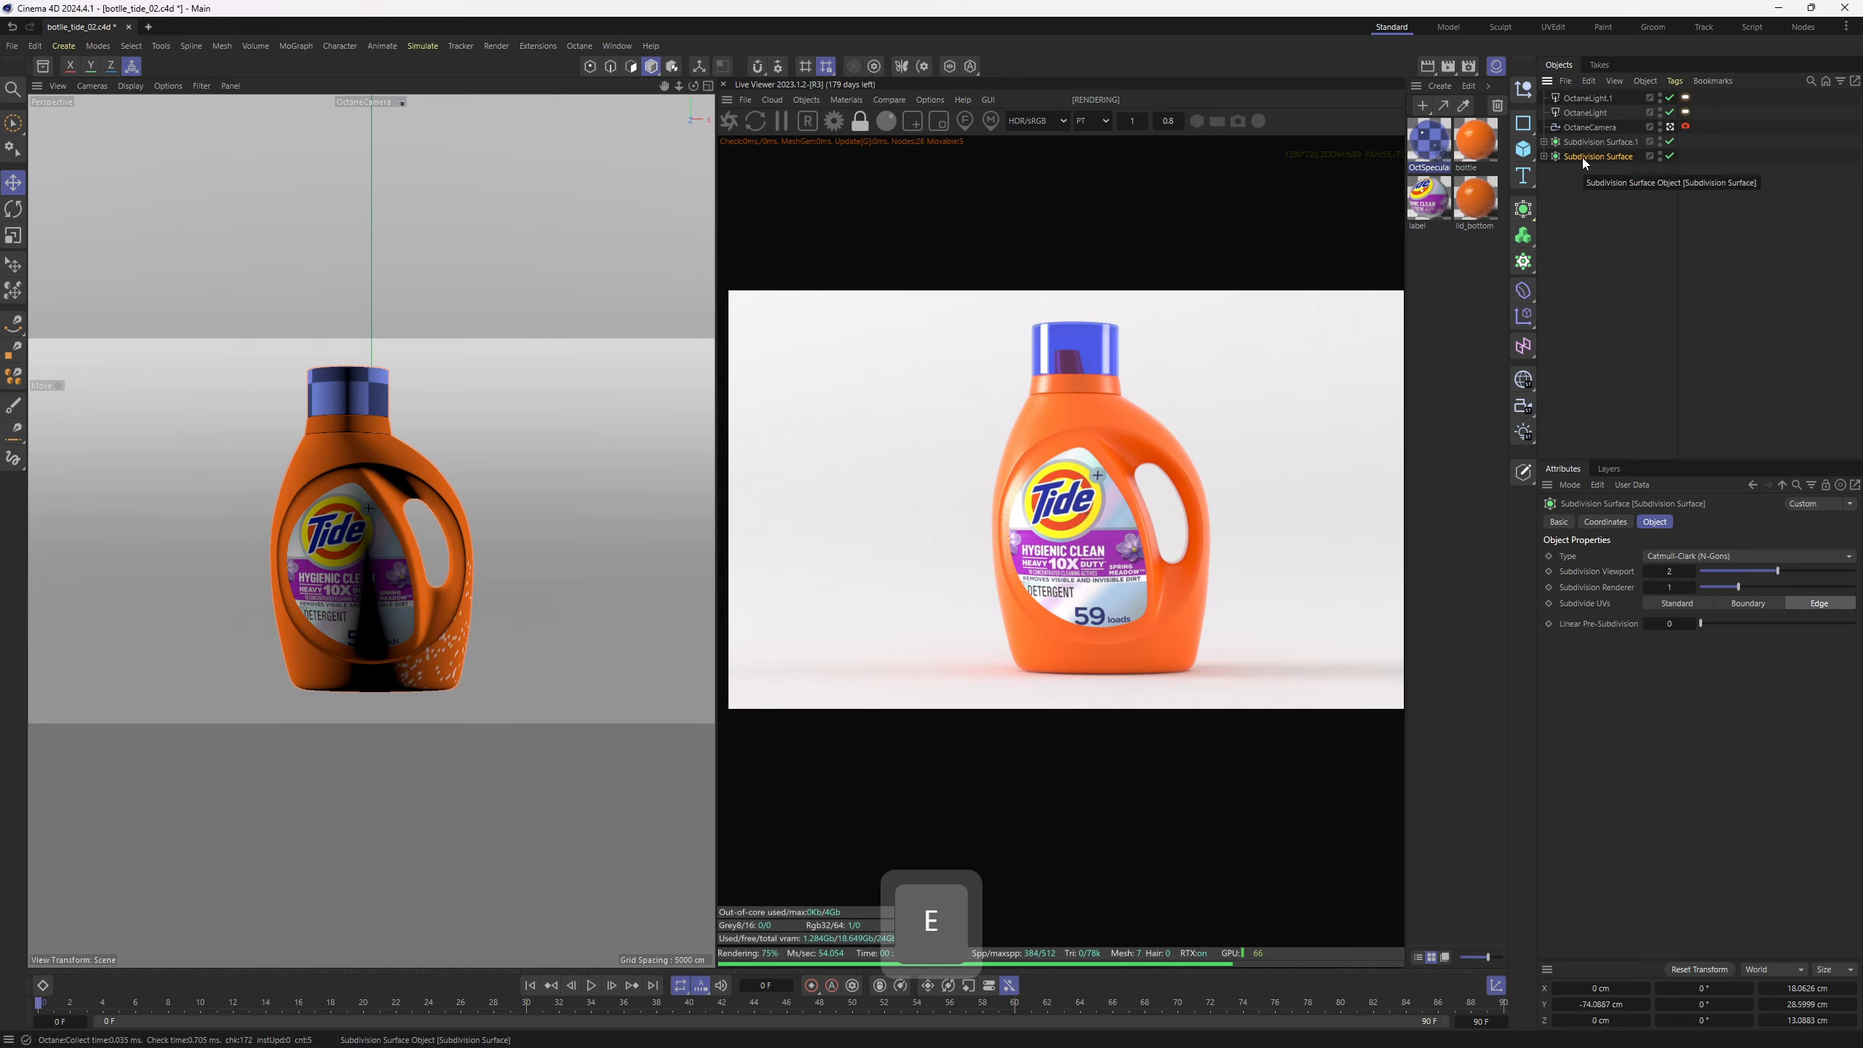
# Remove the bottle's Subdivision Surface while keeping its contents, and wrap the bottle null in a new Subdivision Surface
pyautogui.middleClick(425, 493)
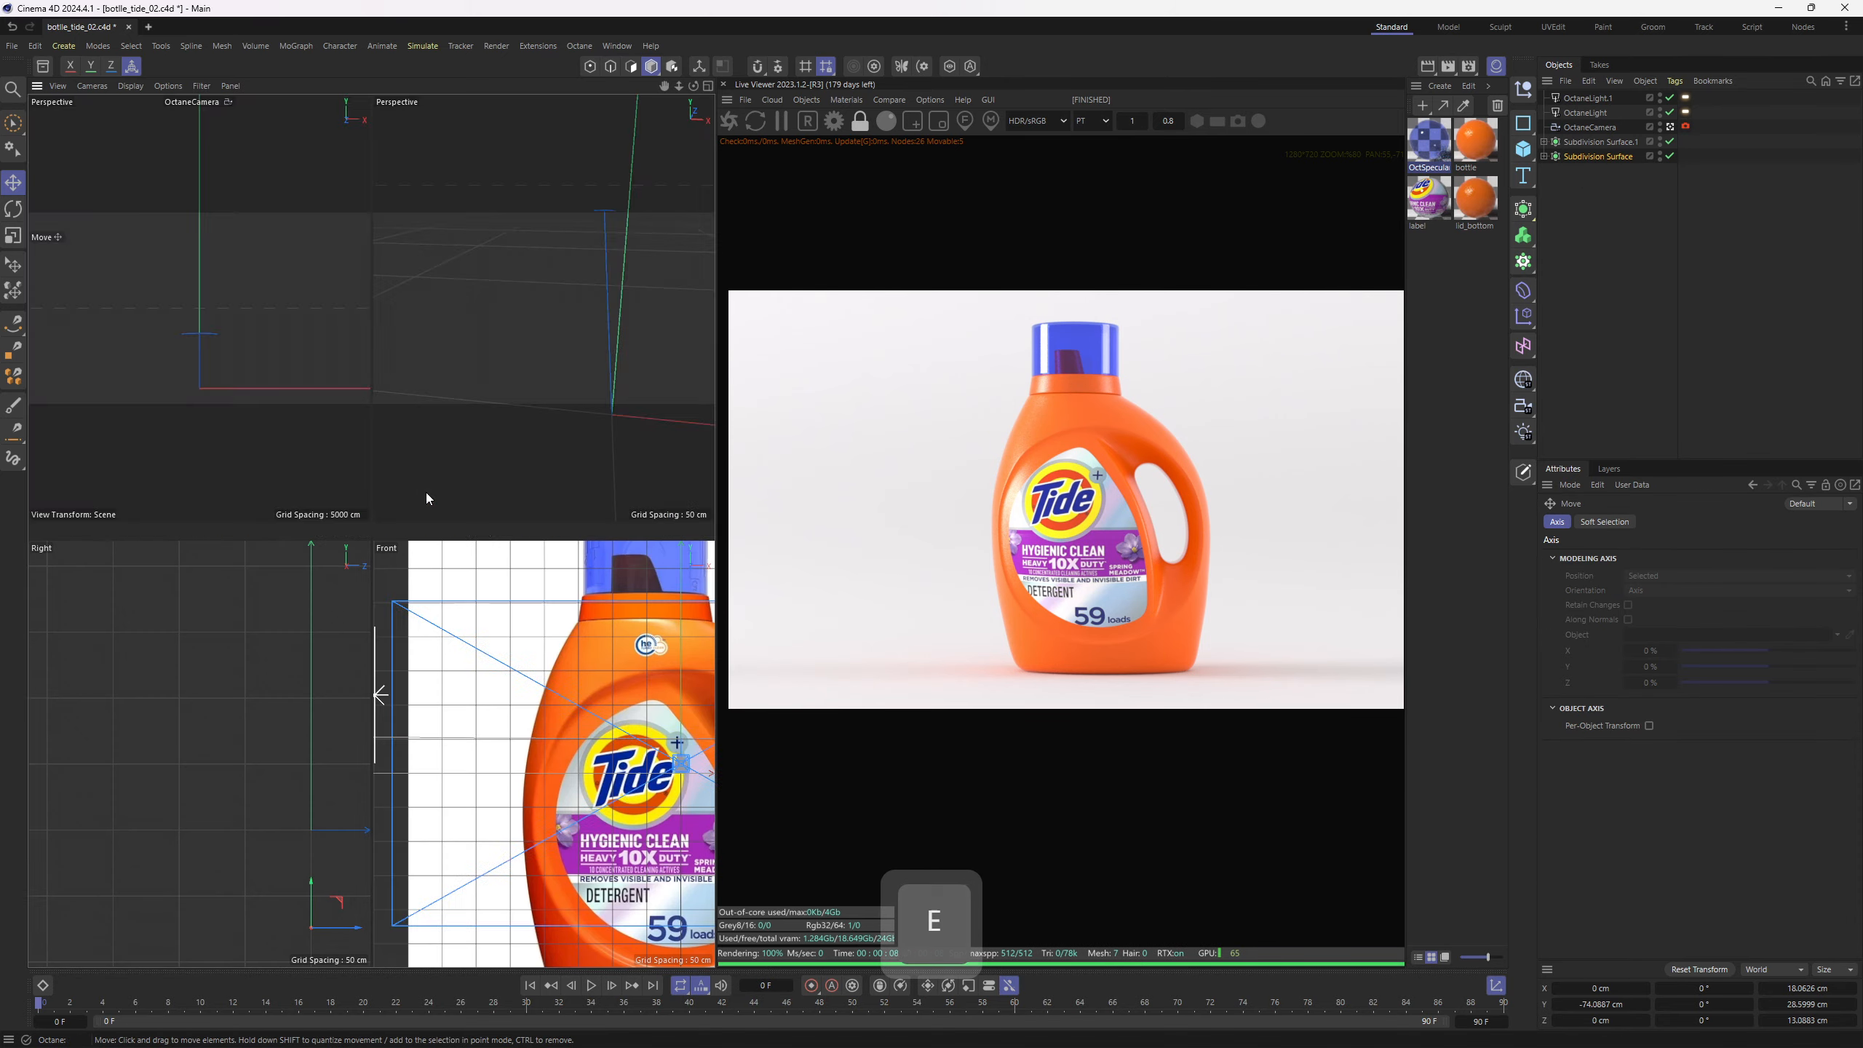
pyautogui.middleClick(538, 335)
pyautogui.keyDown('alt'); pyautogui.moveTo(514, 371); pyautogui.dragTo(364, 473, button='right'); pyautogui.keyUp('alt')
pyautogui.keyDown('alt'); pyautogui.moveTo(364, 473); pyautogui.dragTo(455, 447); pyautogui.keyUp('alt')
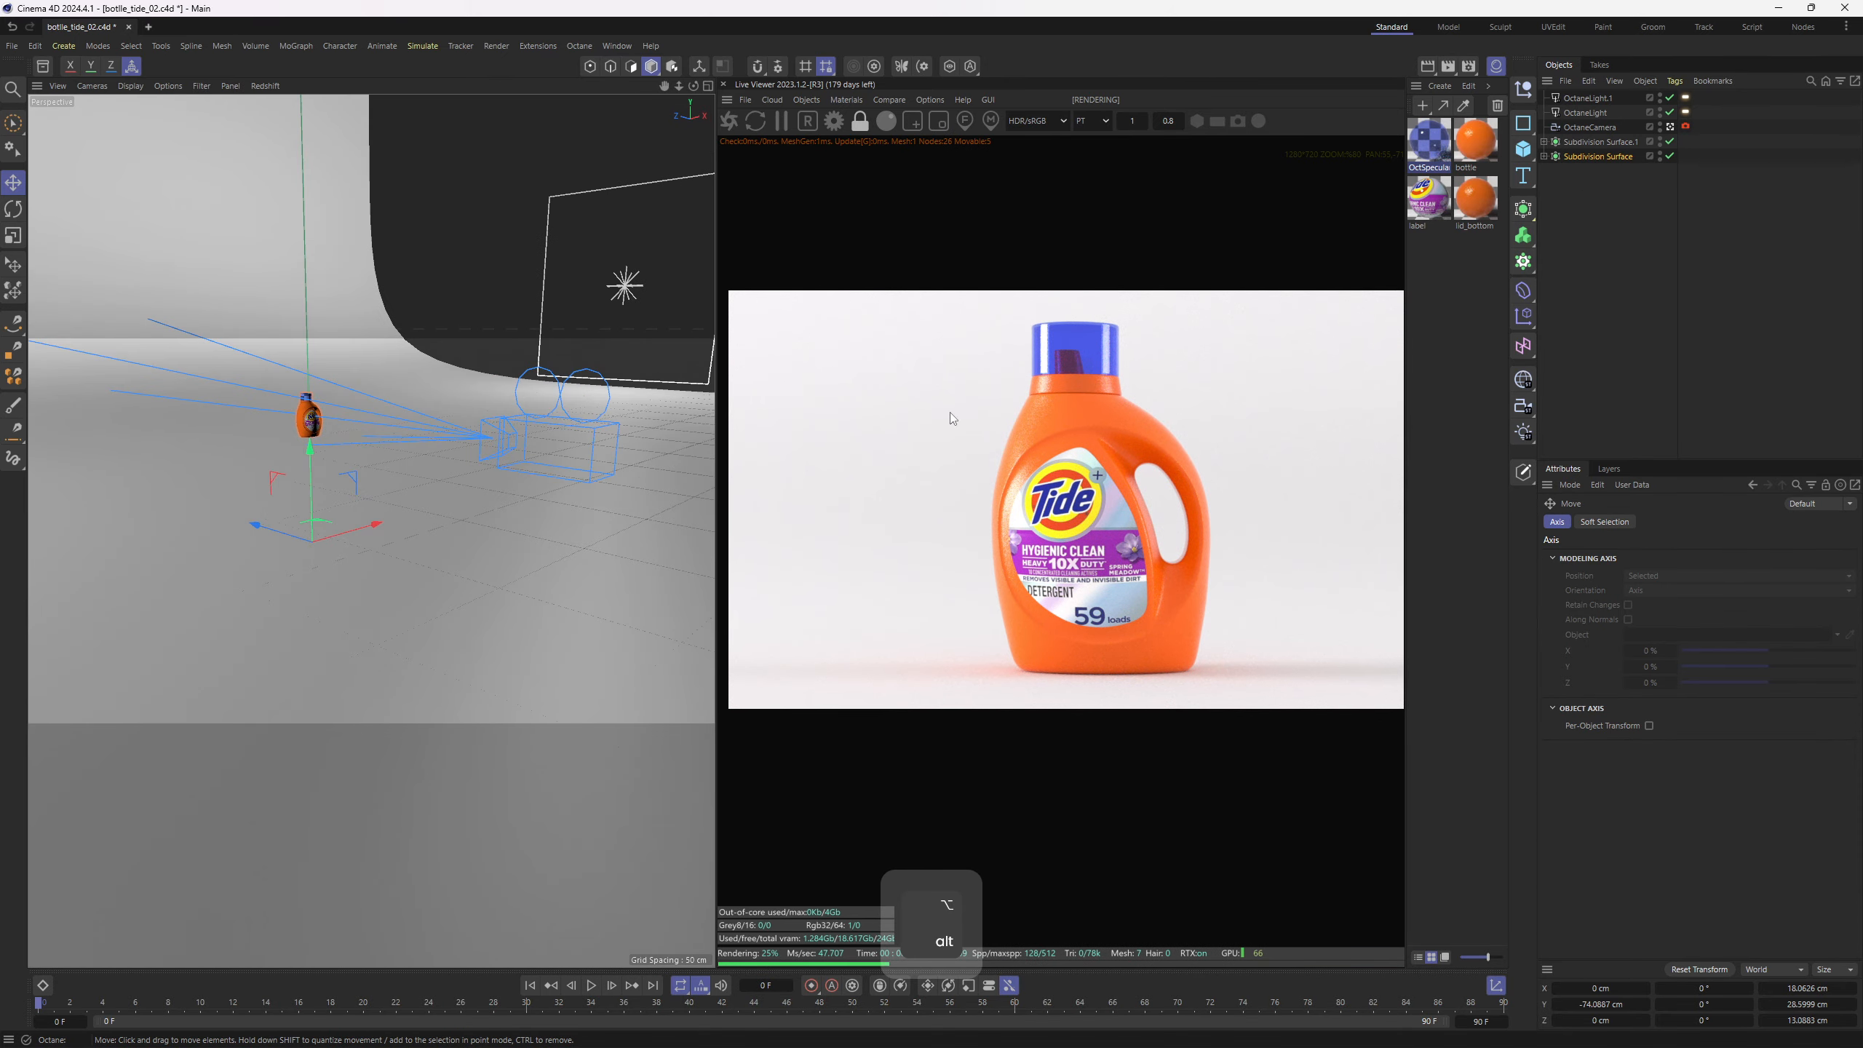
pyautogui.press('Delete')
pyautogui.click(1574, 157)
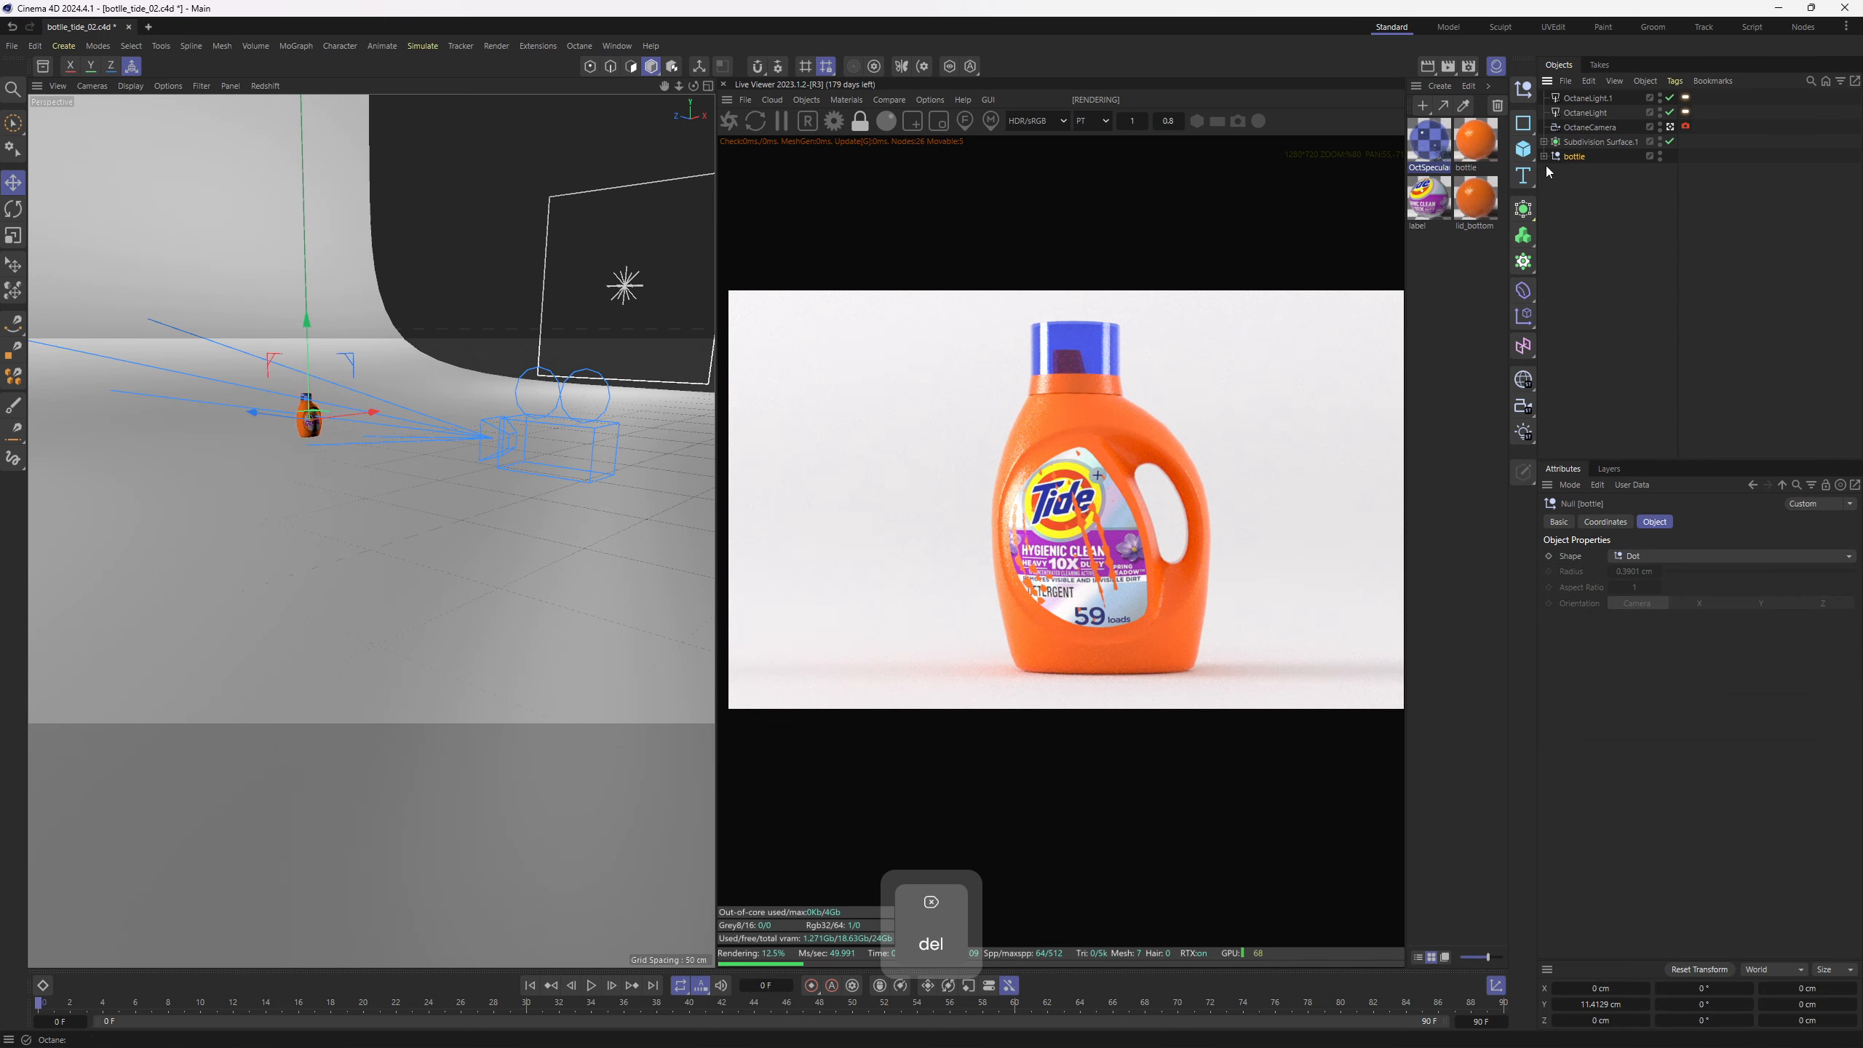
pyautogui.keyDown('alt'); pyautogui.click(1524, 211); pyautogui.keyUp('alt')
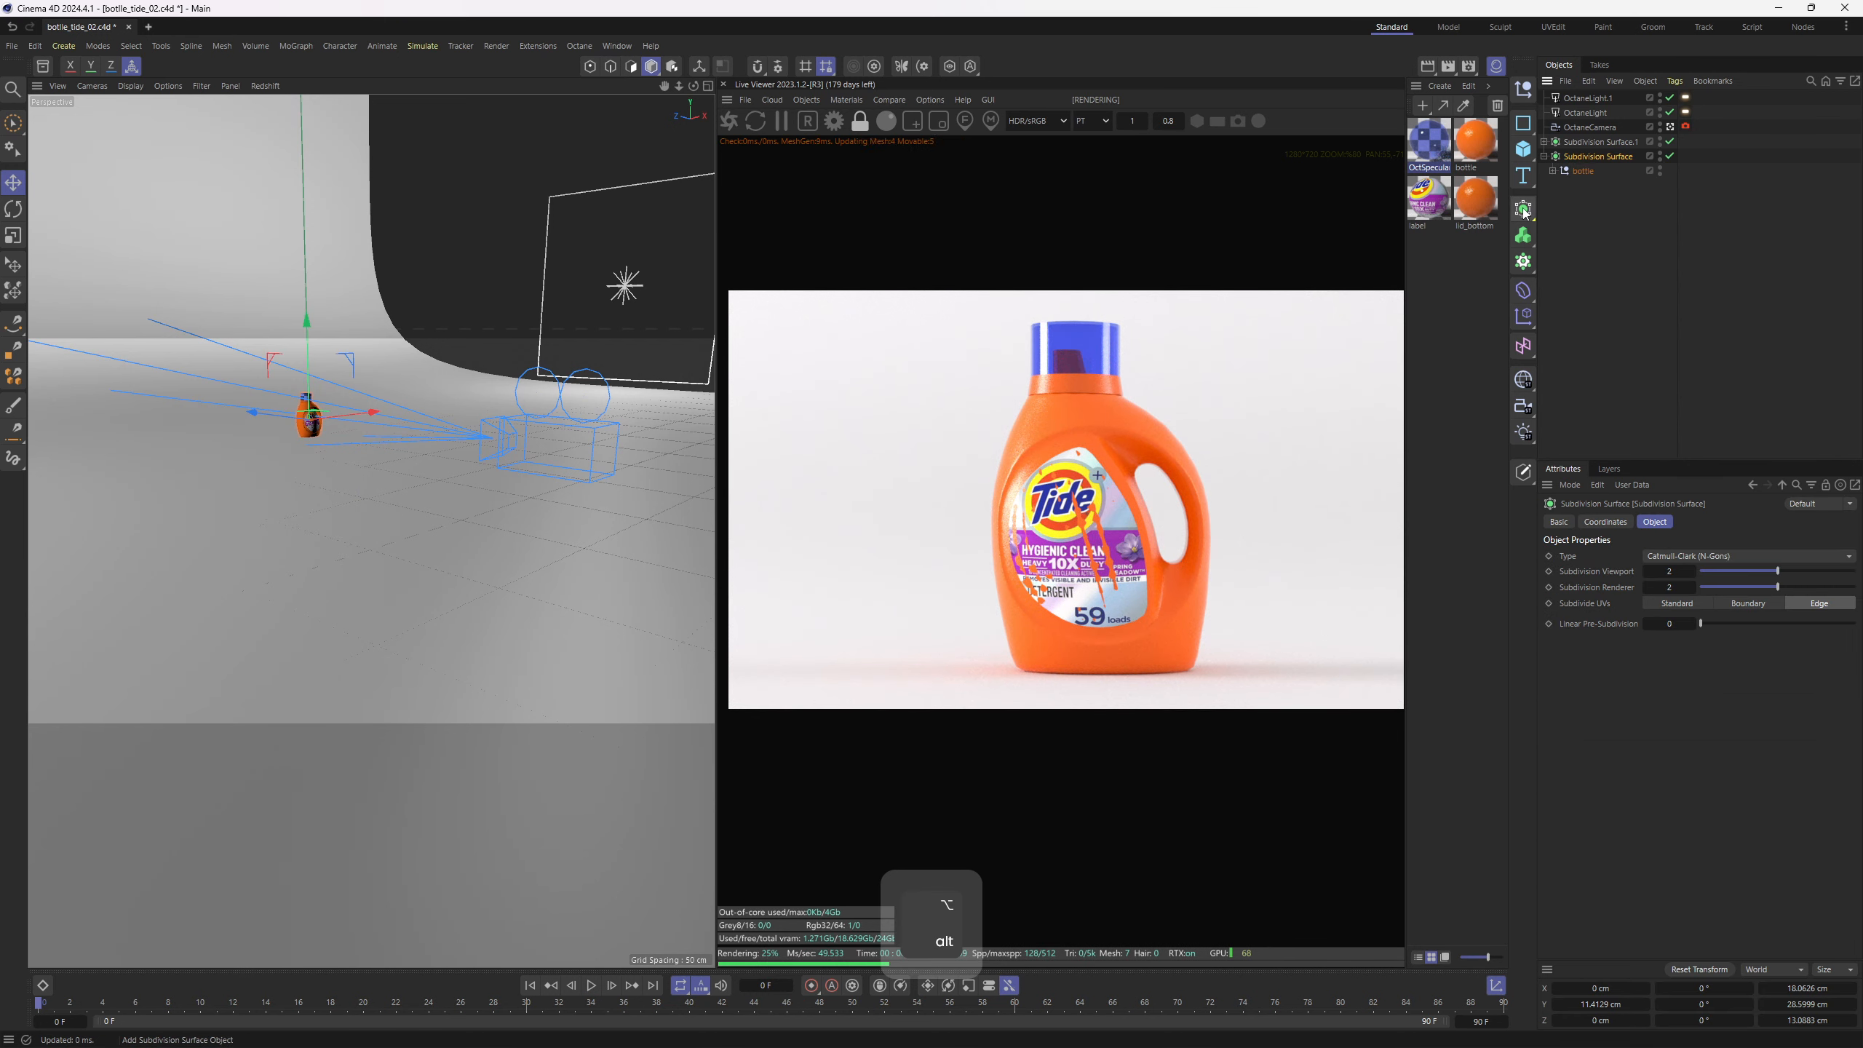
pyautogui.click(1546, 156)
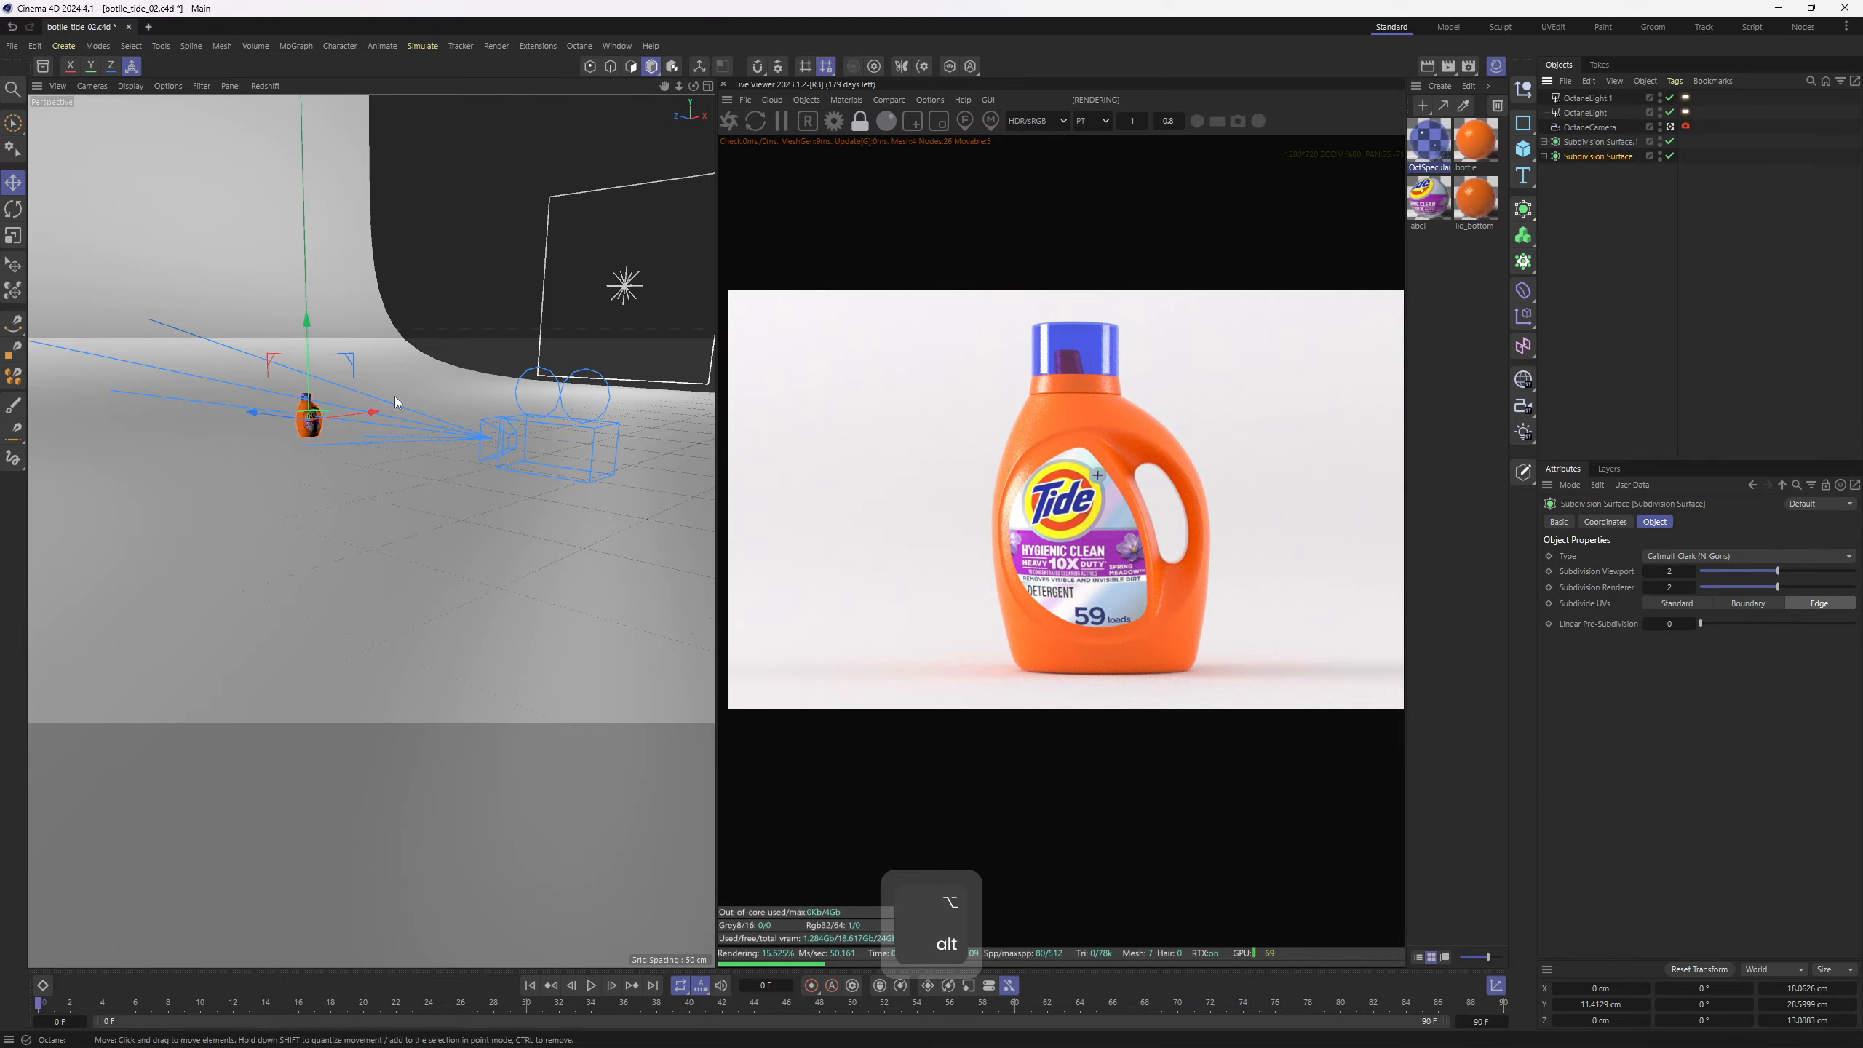
# Return to the camera view and place one copy of the bottle on each side of the original, forming a row of three
pyautogui.middleClick(475, 571)
pyautogui.middleClick(476, 571)
pyautogui.keyDown('ctrl'); pyautogui.moveTo(475, 571); pyautogui.dragTo(239, 565); pyautogui.keyUp('ctrl')
pyautogui.click(1591, 170)
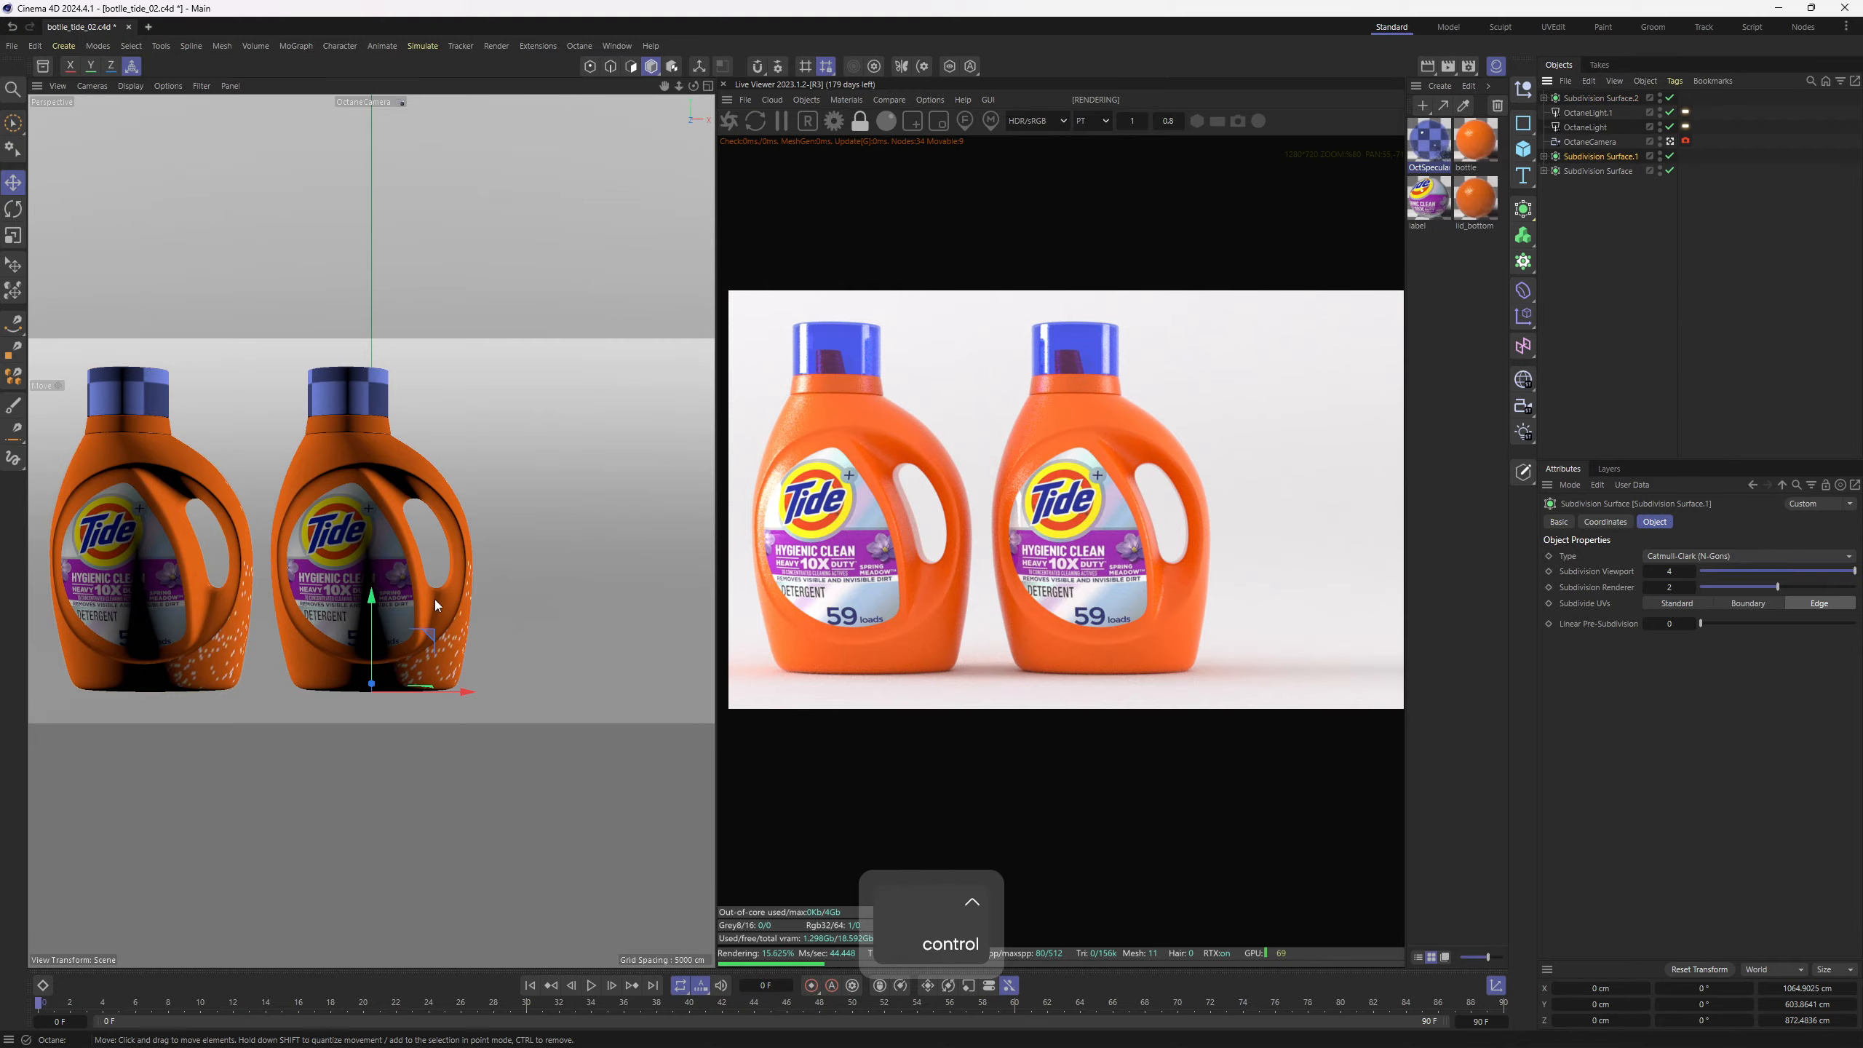
pyautogui.keyDown('ctrl'); pyautogui.moveTo(476, 692); pyautogui.dragTo(720, 684); pyautogui.keyUp('ctrl')
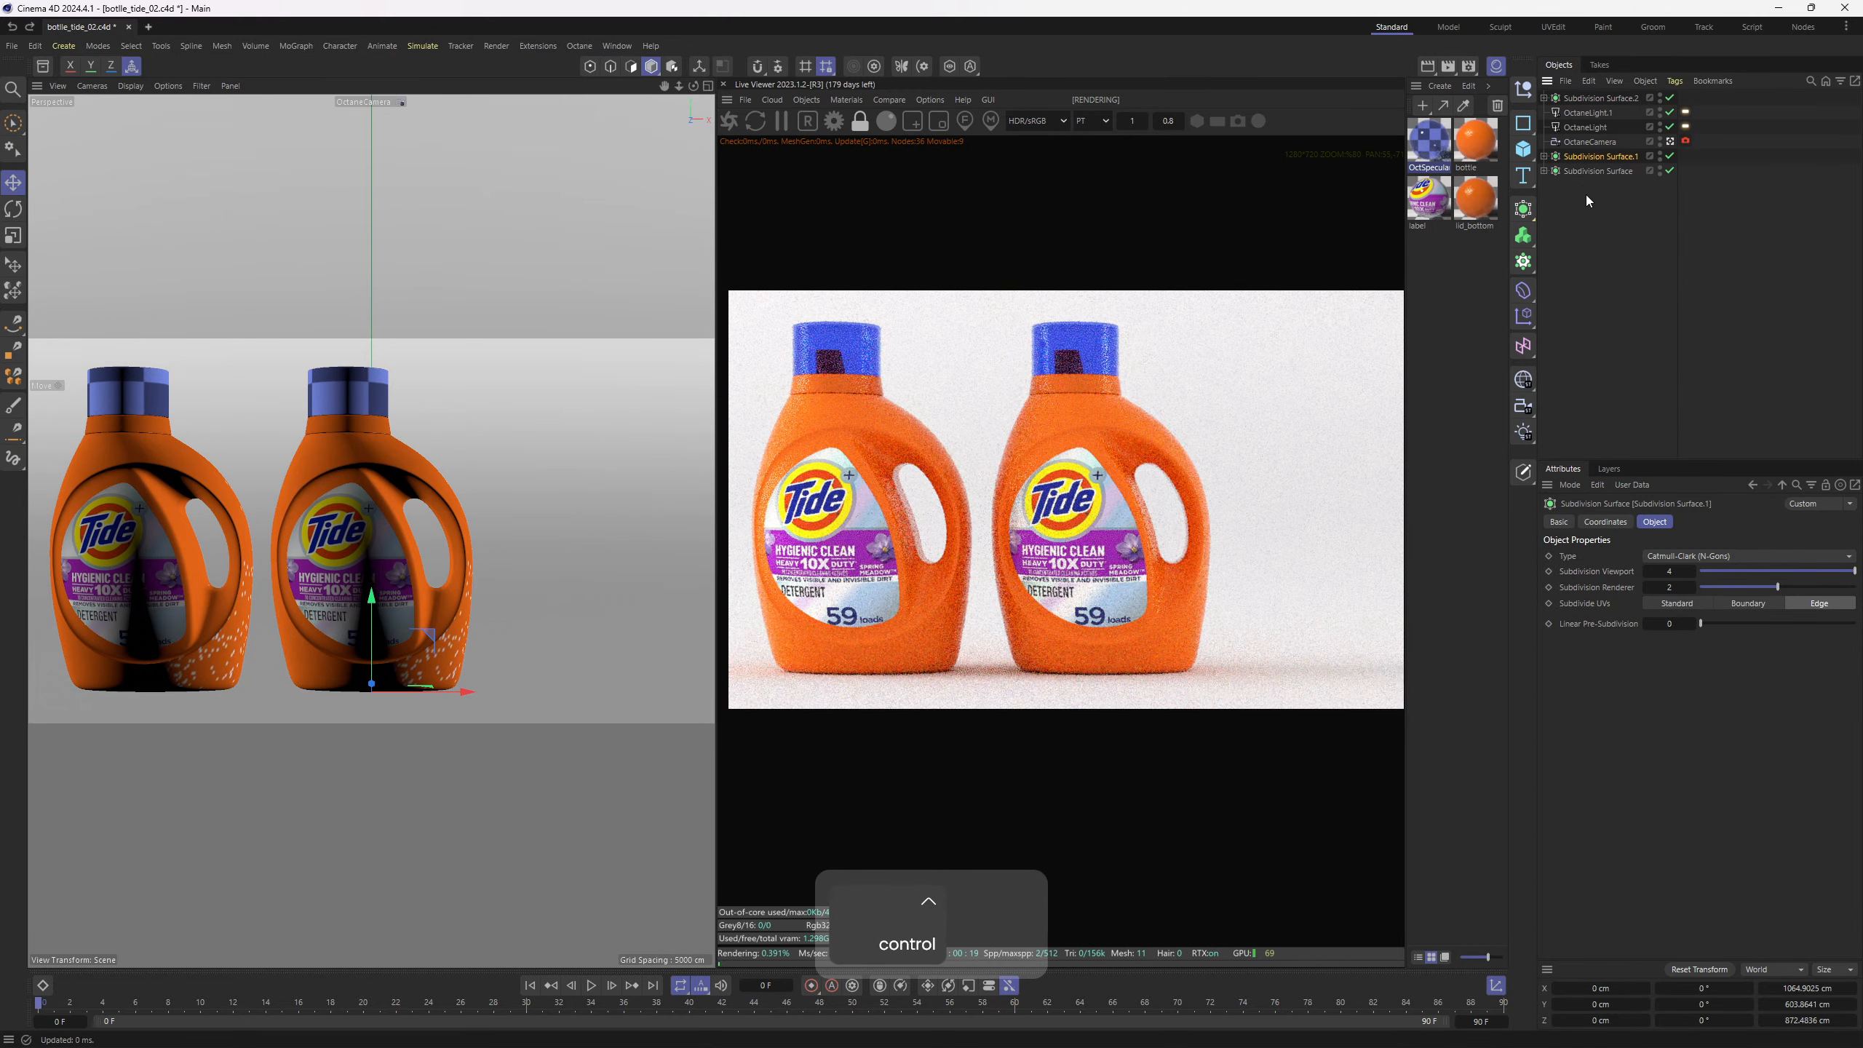
pyautogui.hotkey('ctrl', 'z')
pyautogui.keyDown('ctrl'); pyautogui.moveTo(463, 569); pyautogui.dragTo(687, 568); pyautogui.keyUp('ctrl')
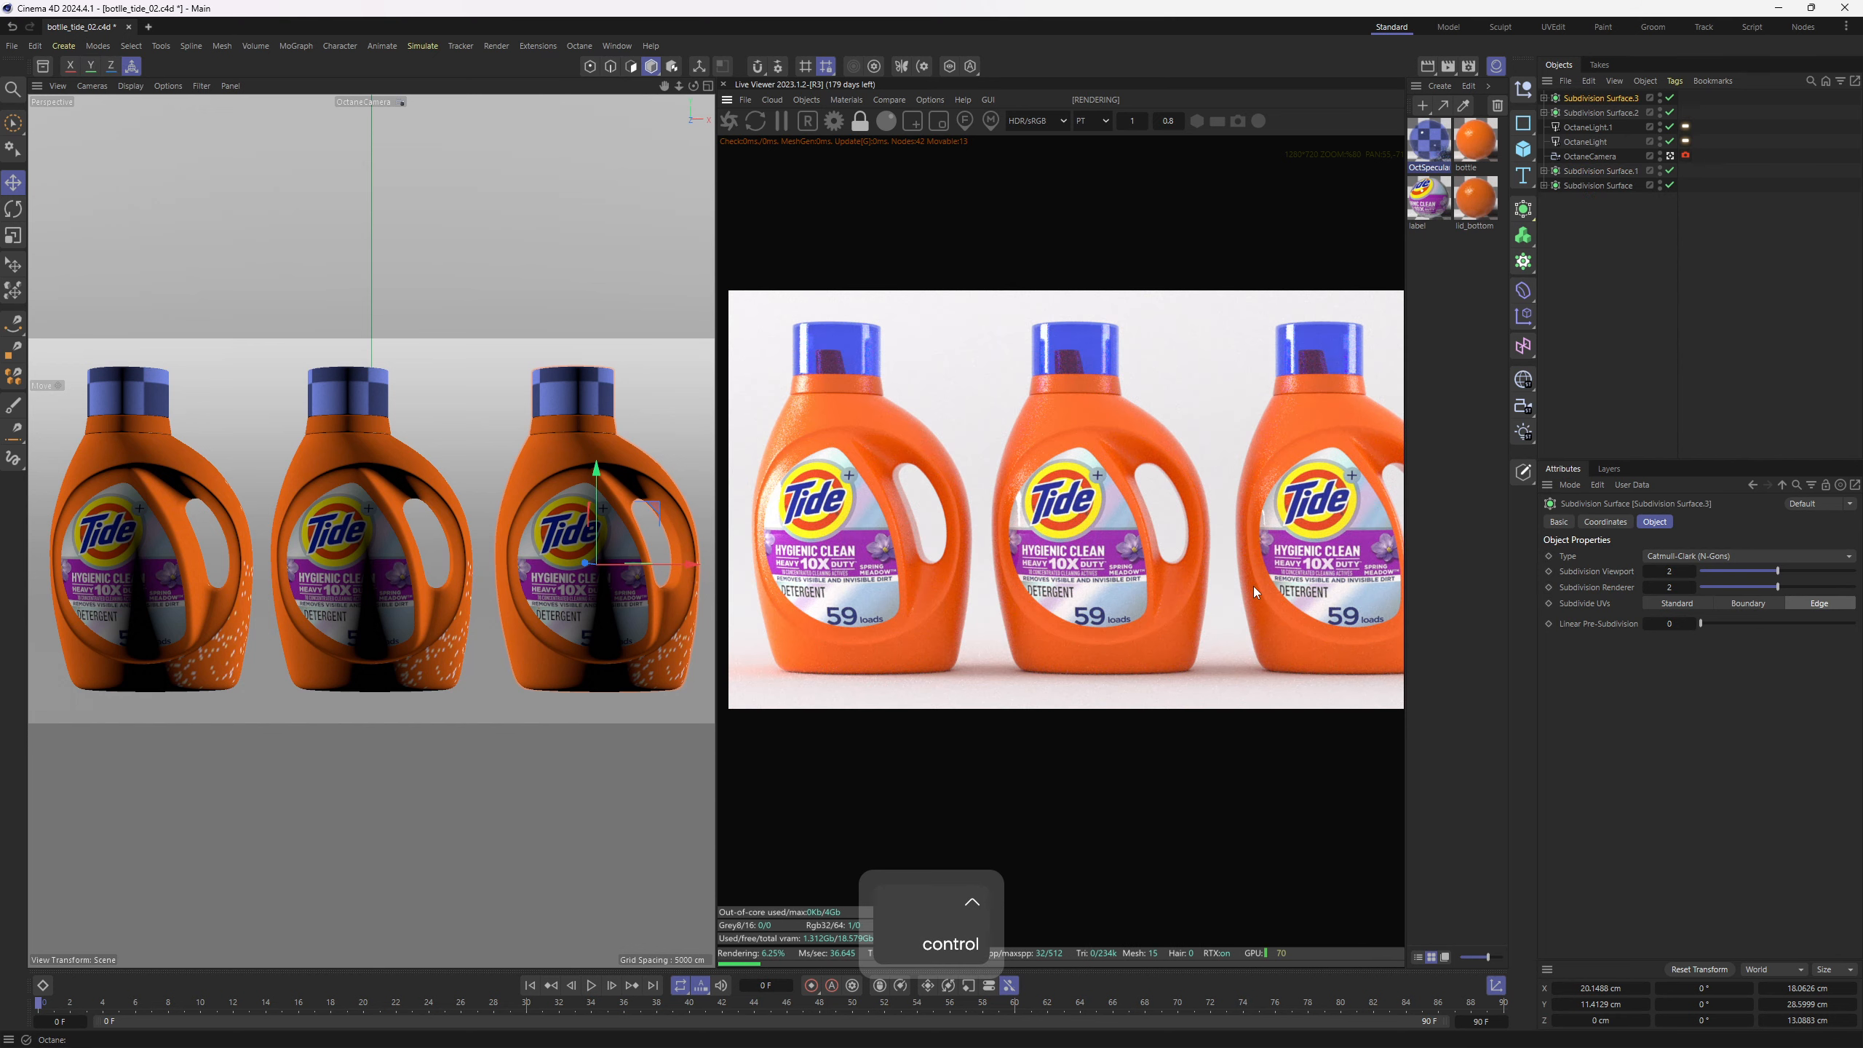
# Duplicate the orange bottle material and assign one of the two bottle materials to the left bottle's body mesh
pyautogui.scroll(-2, 1240, 609)
pyautogui.keyDown('ctrl'); pyautogui.moveTo(1474, 141); pyautogui.dragTo(1446, 204); pyautogui.keyUp('ctrl')
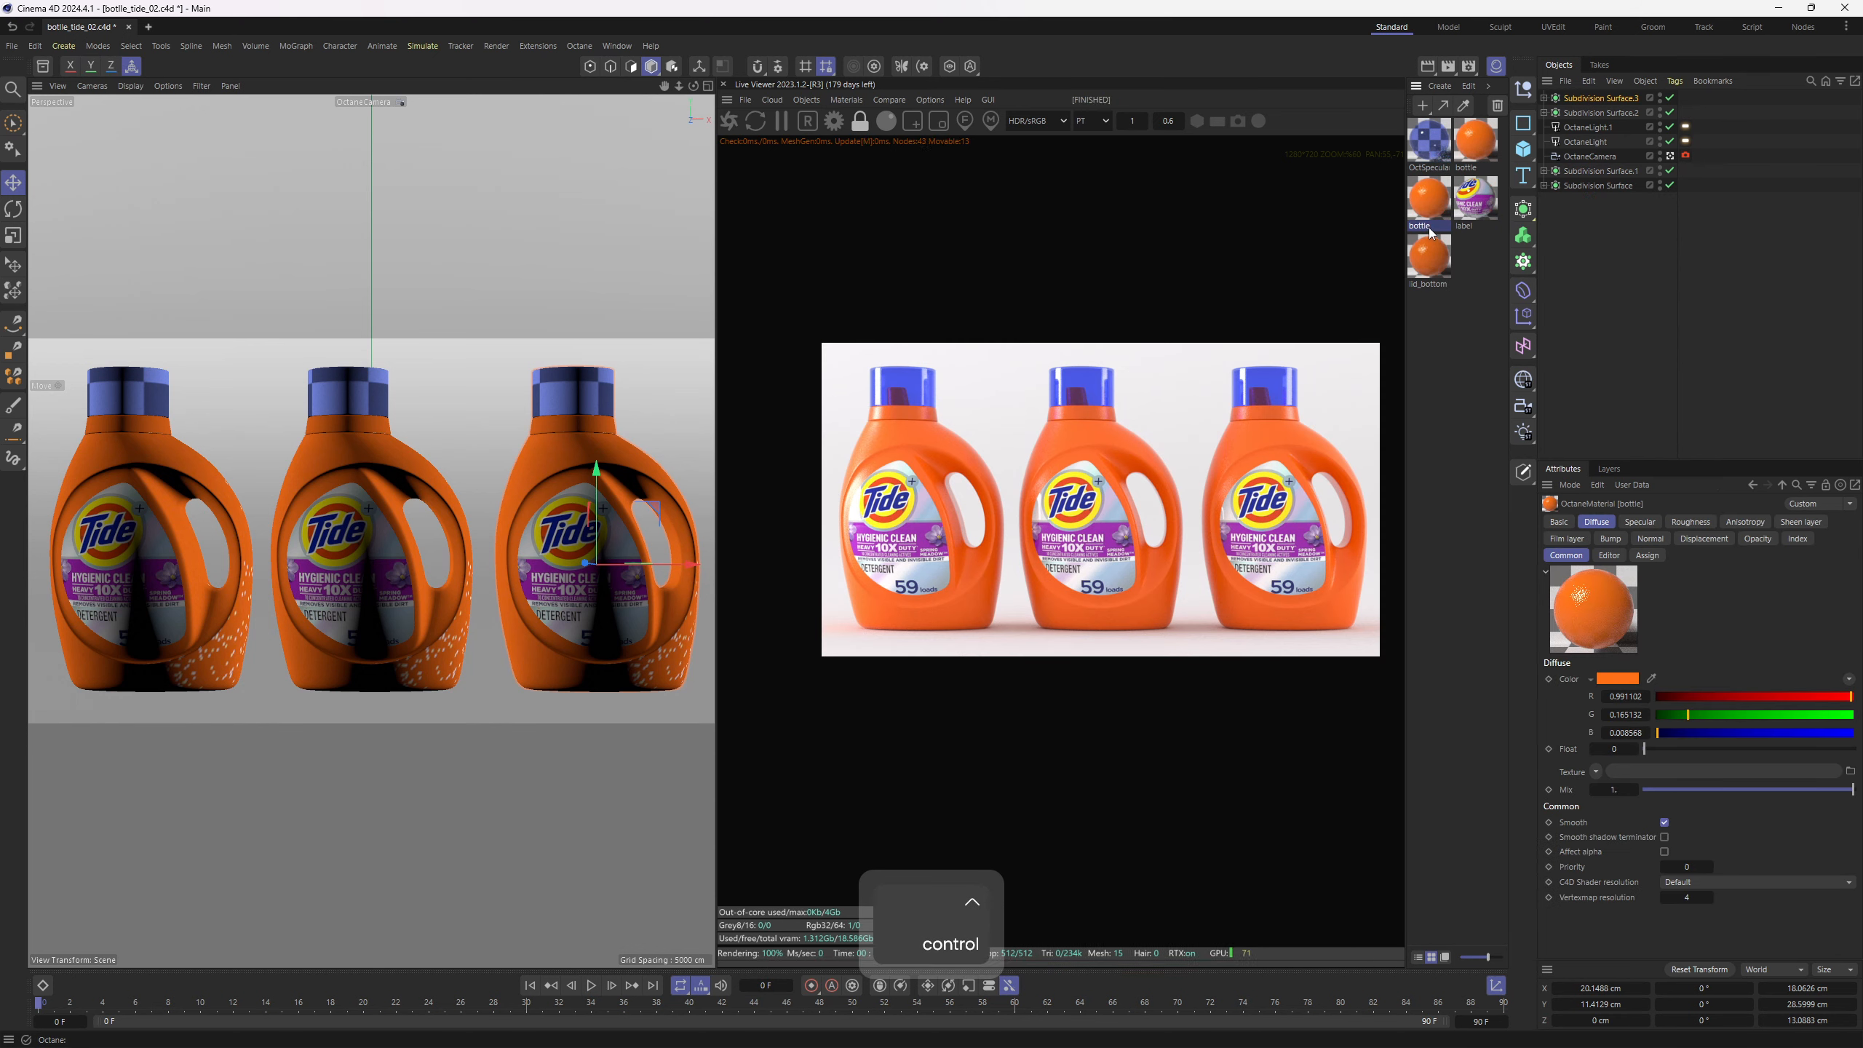
pyautogui.hotkey('ctrl', 'n')
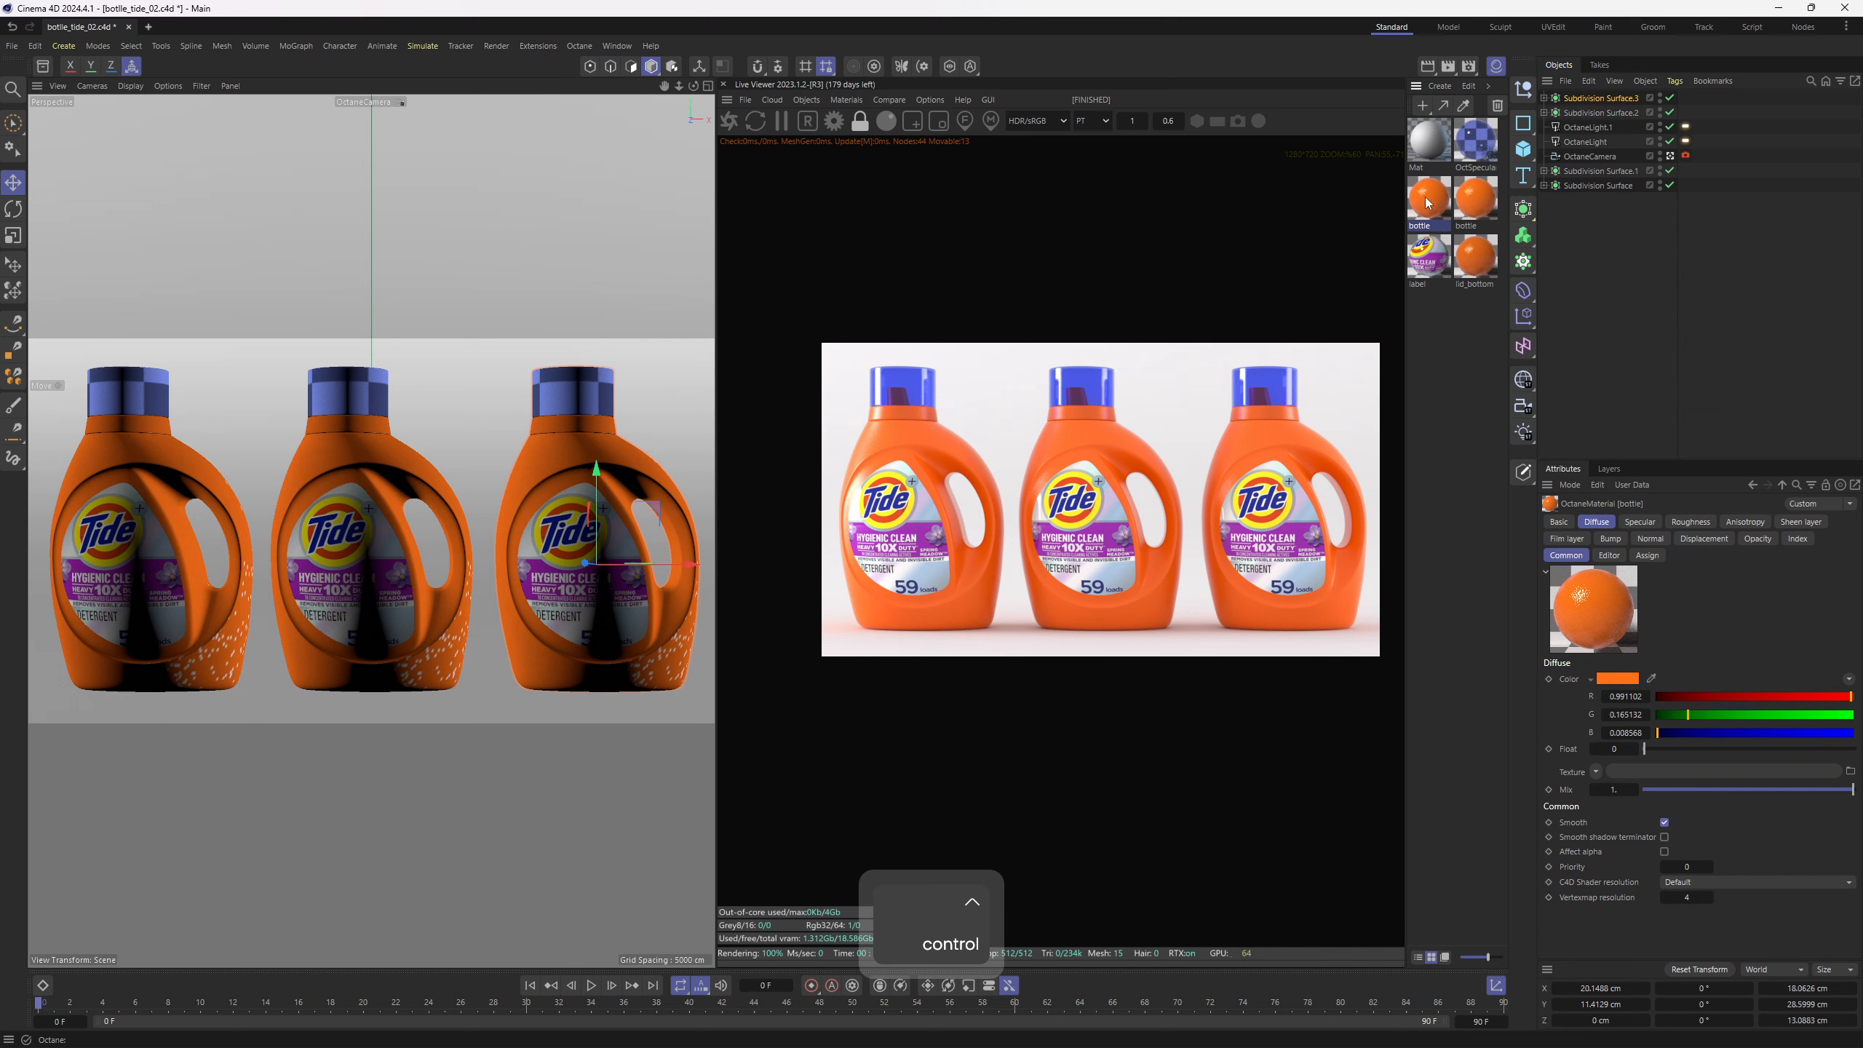
pyautogui.click(1577, 112)
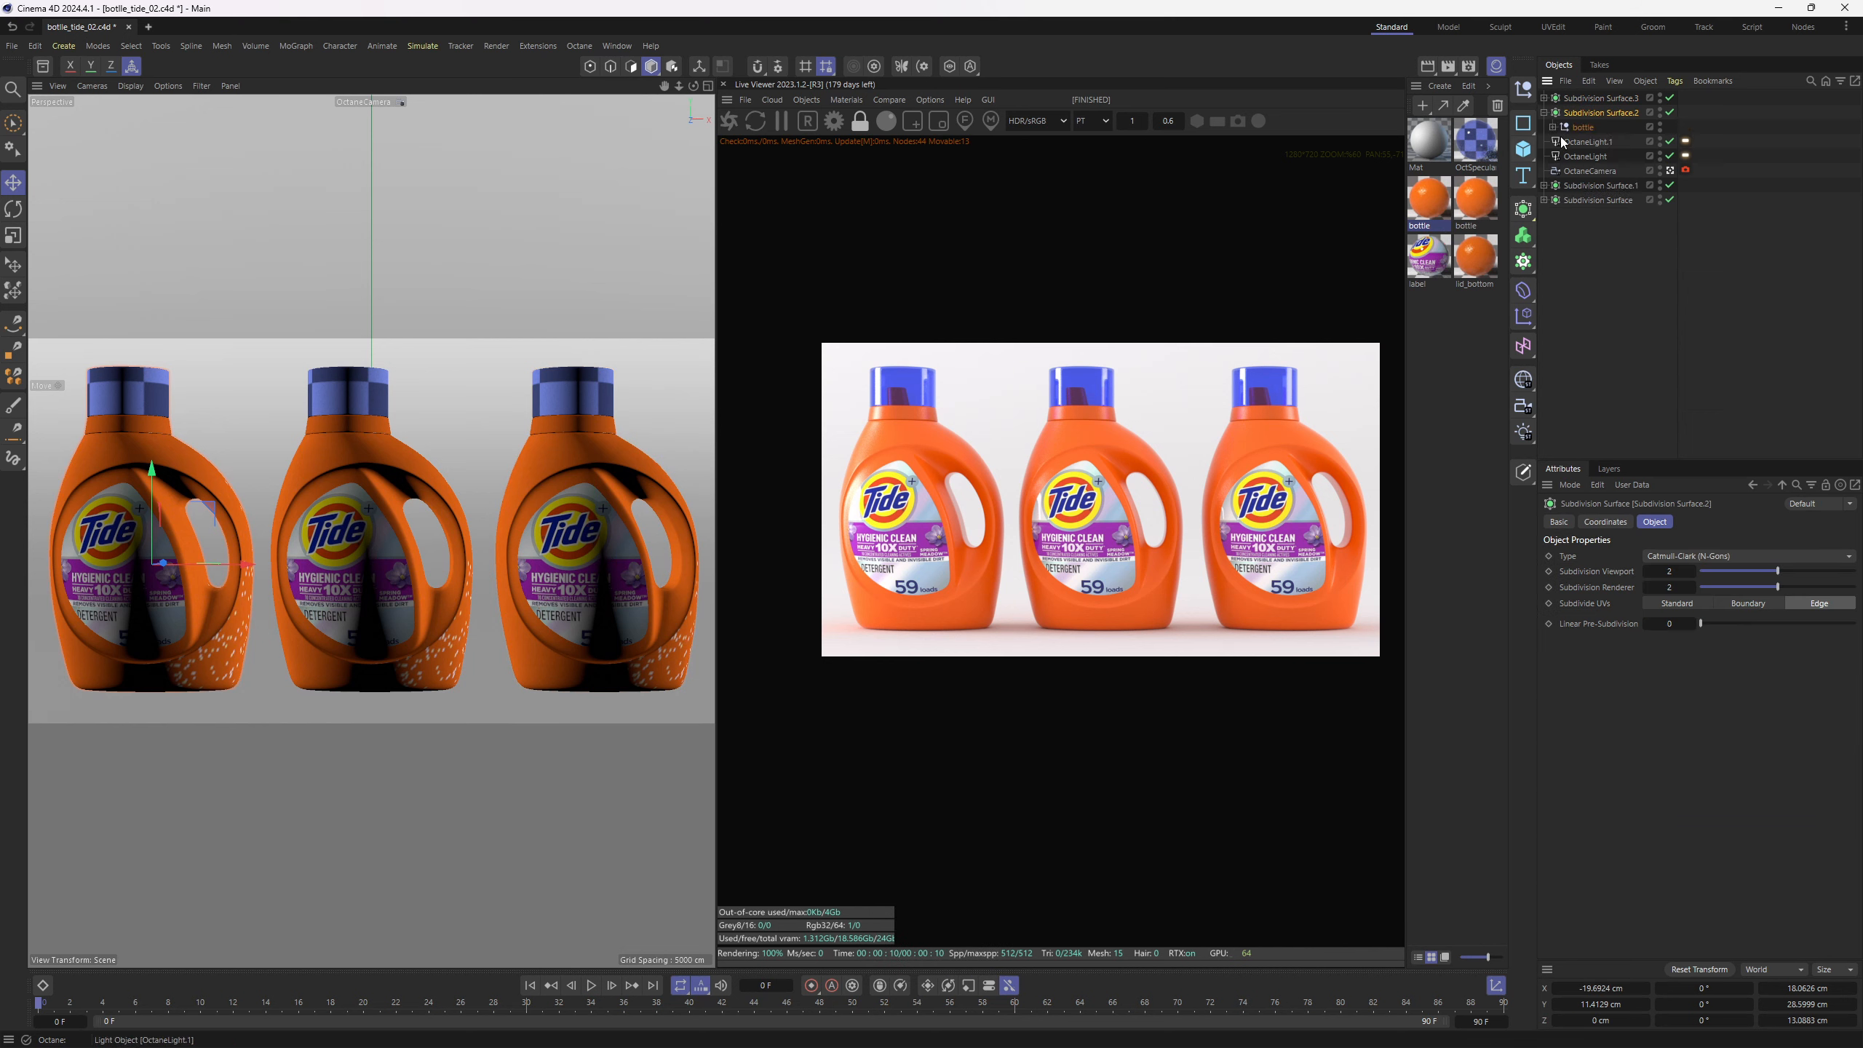
pyautogui.click(1544, 112)
pyautogui.moveTo(1427, 200); pyautogui.dragTo(1732, 156)
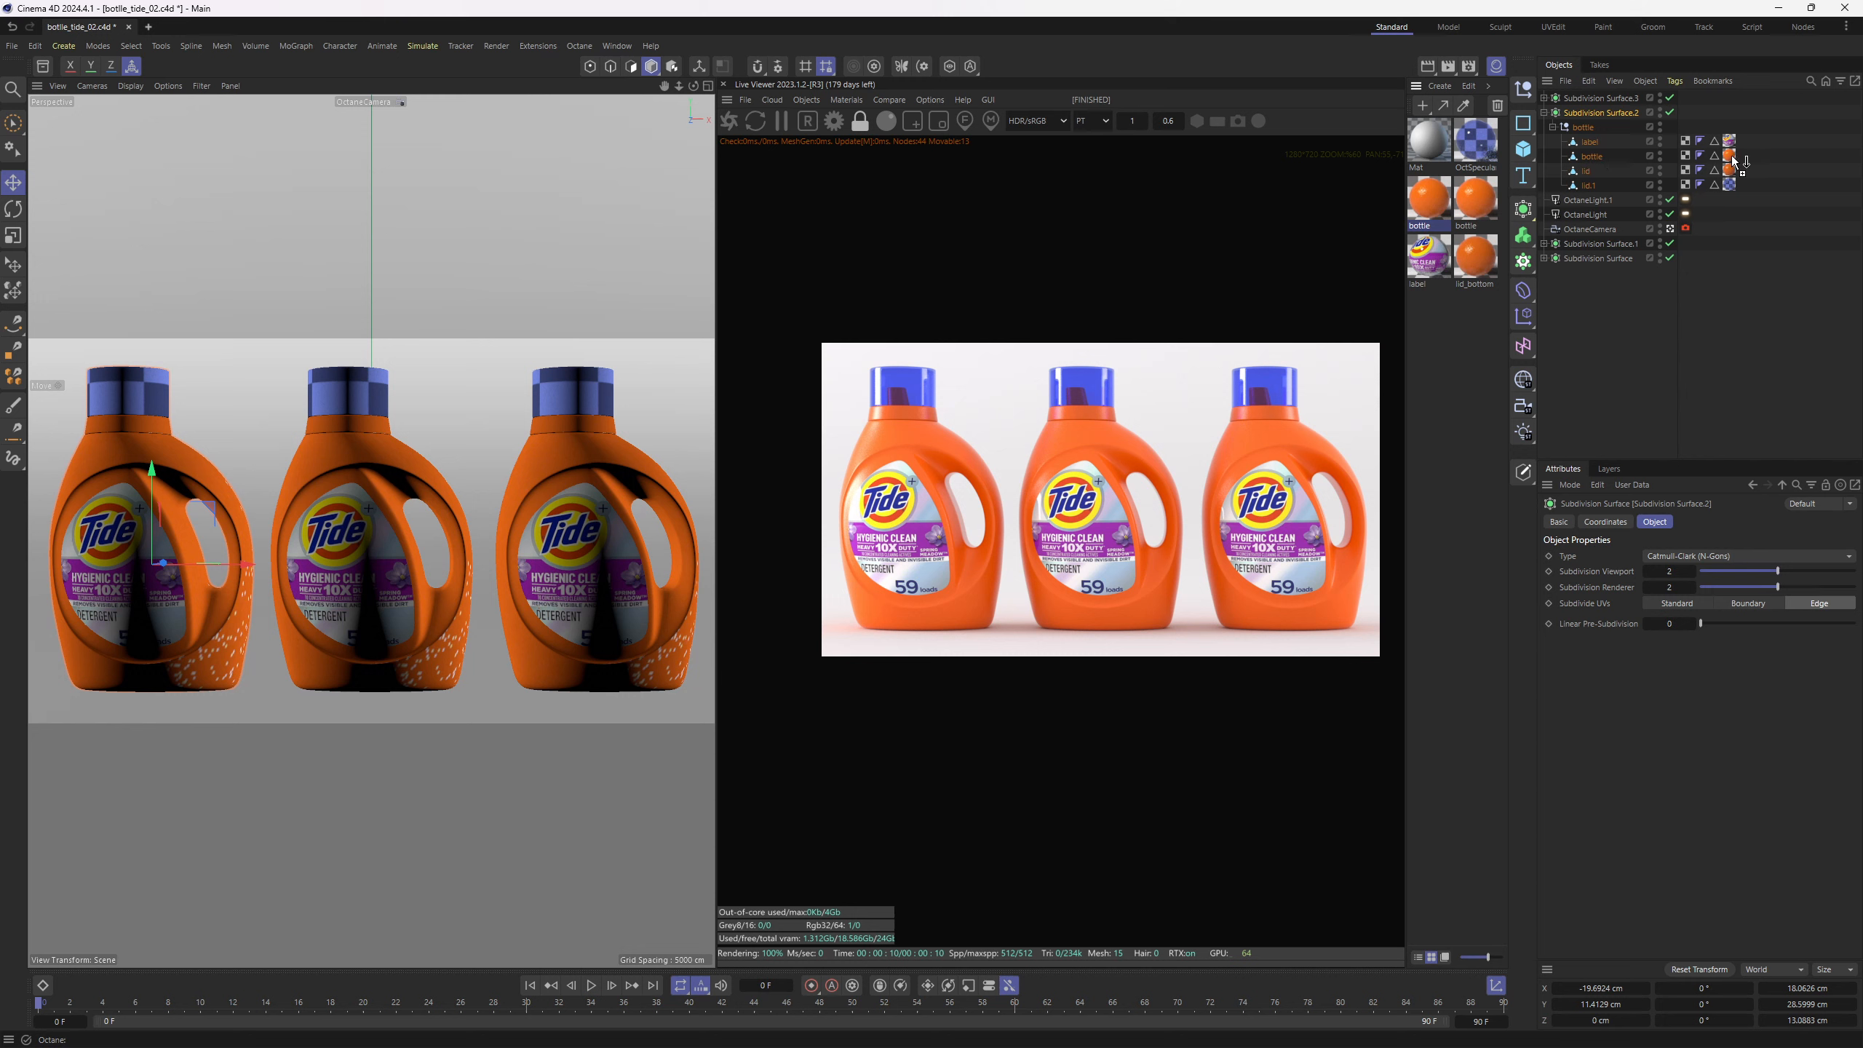
# Try a pink diffuse color with blue at about 0.70 on the assigned bottle material, and undo it
pyautogui.click(1448, 201)
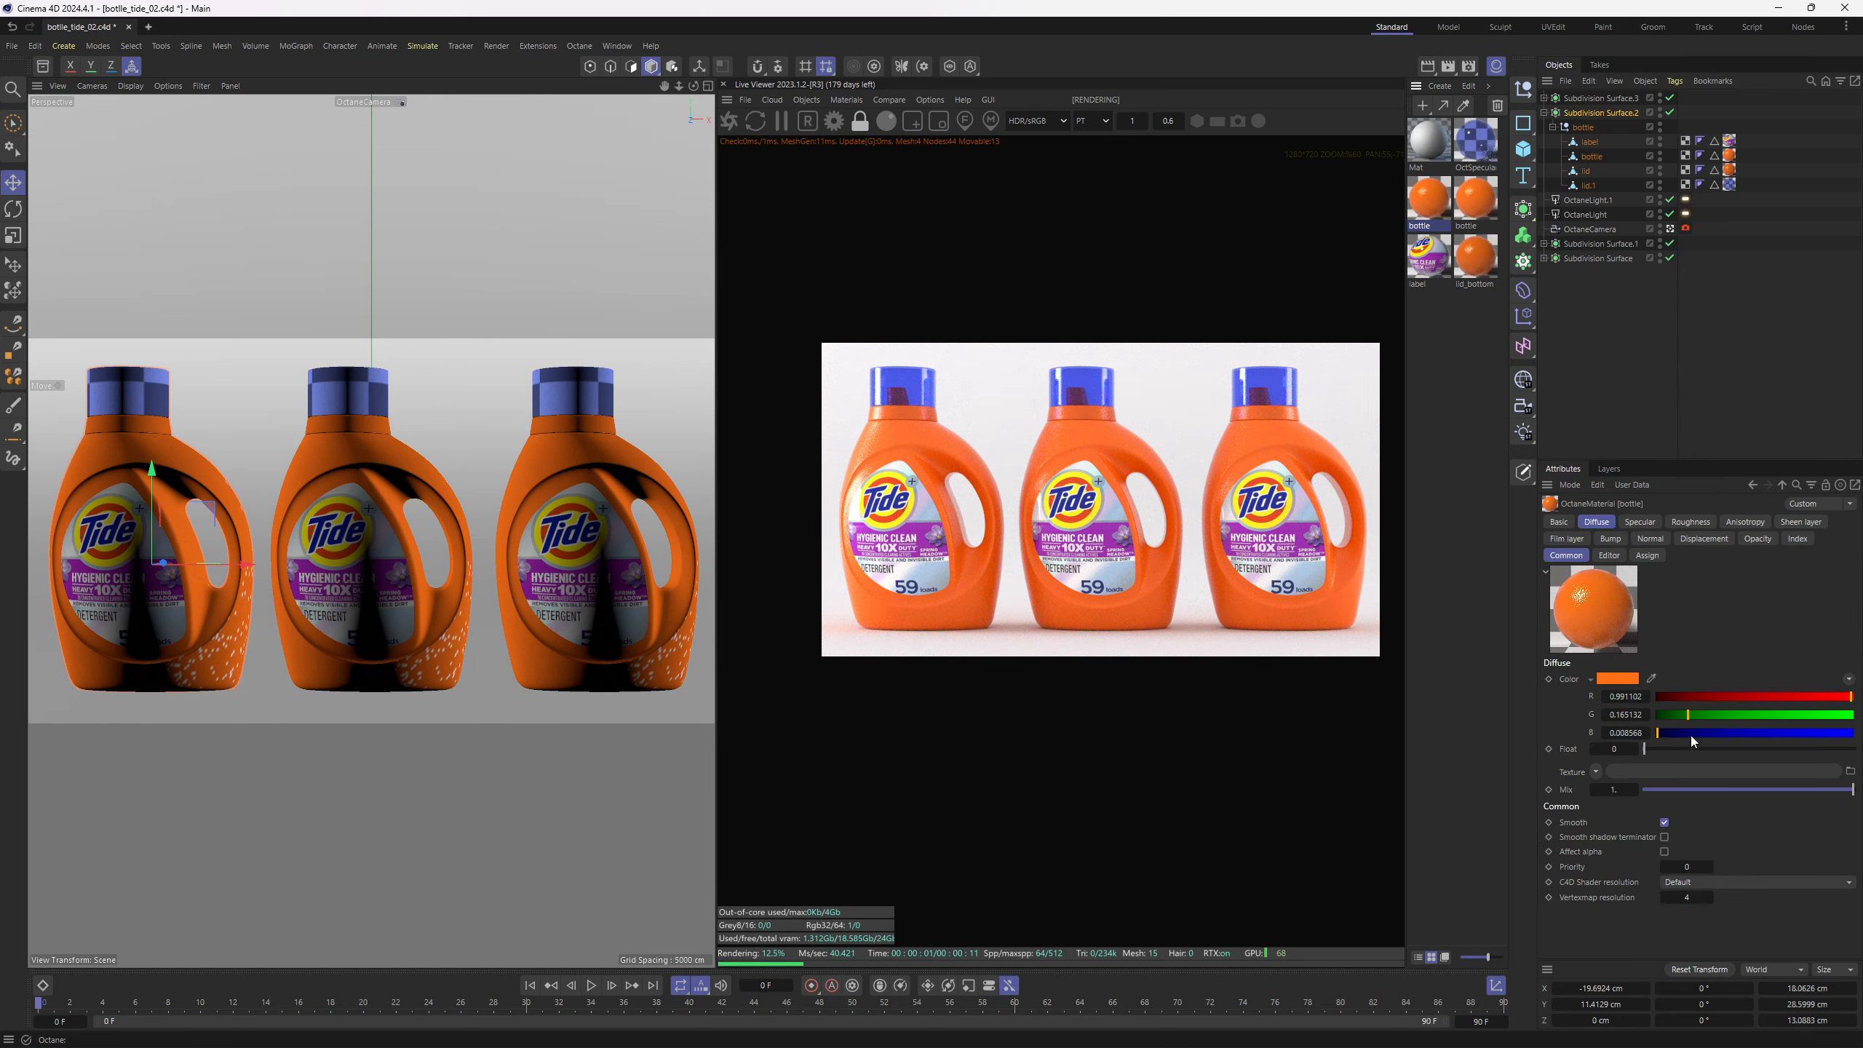
pyautogui.moveTo(1660, 732); pyautogui.dragTo(1793, 732)
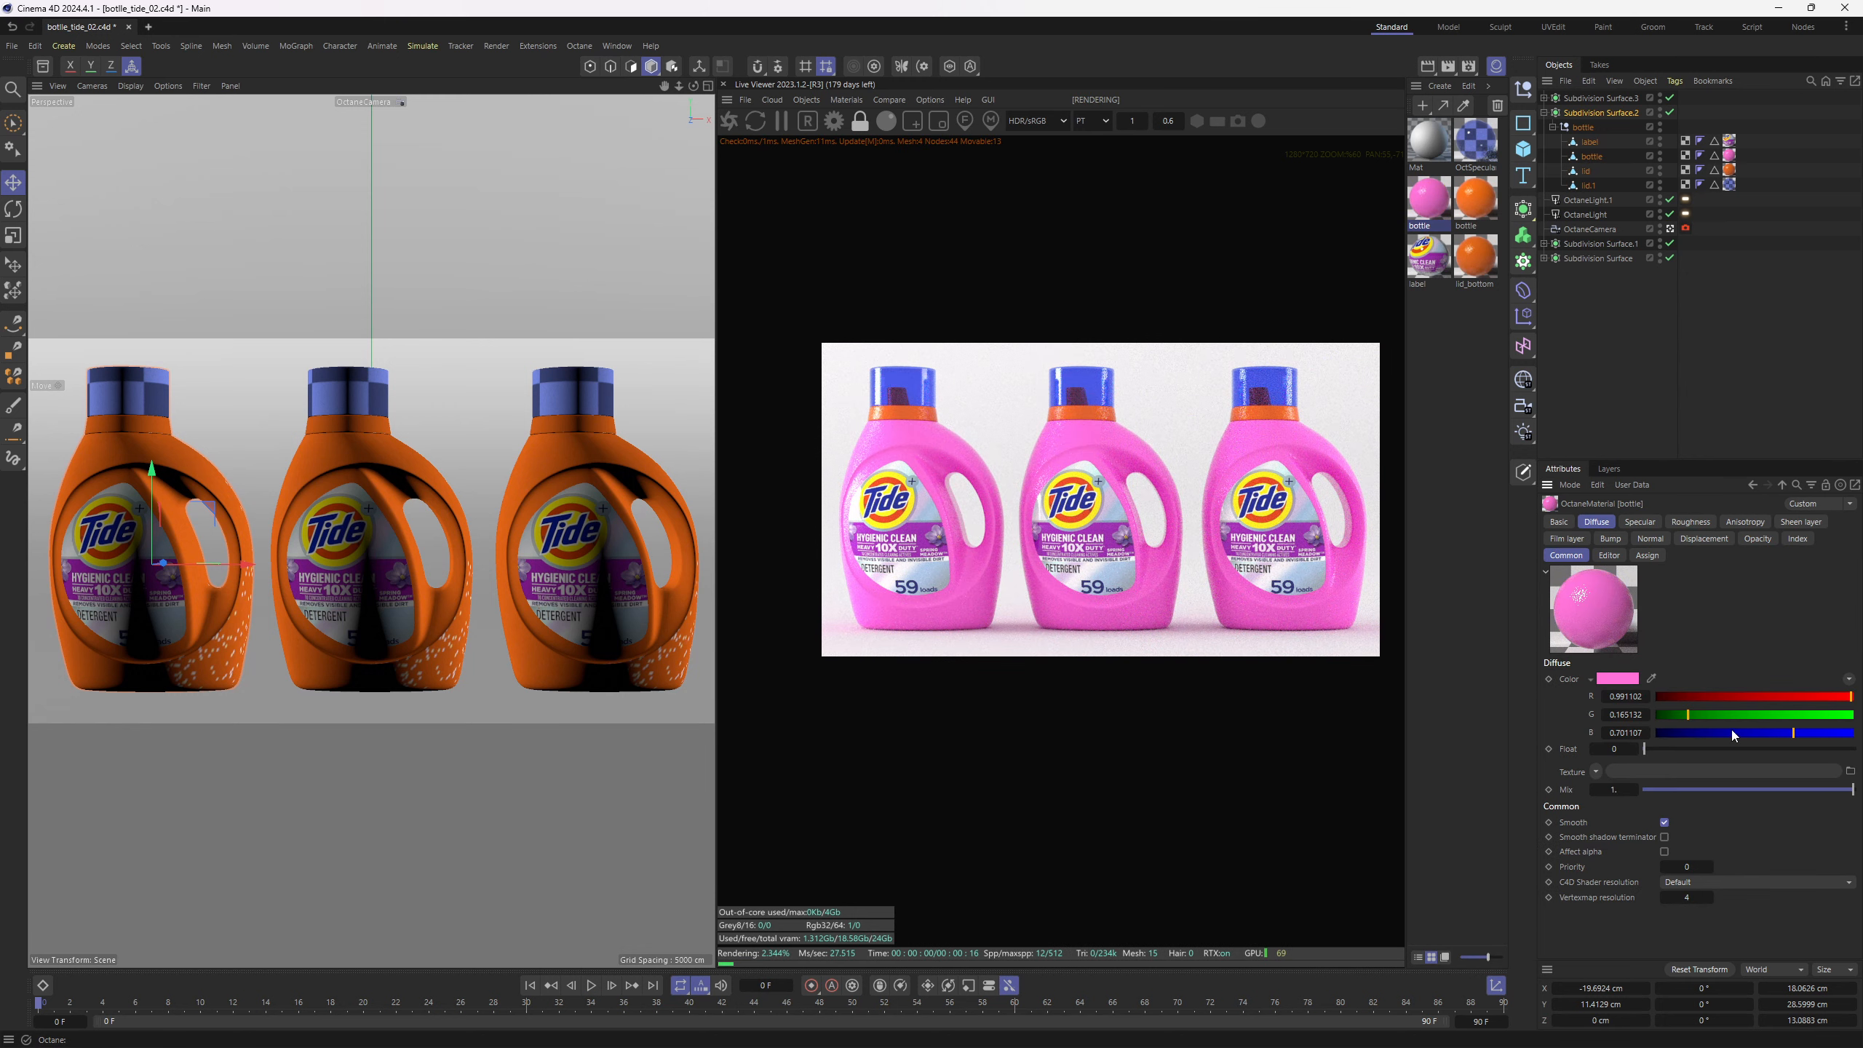
pyautogui.hotkey('ctrl', 'z')
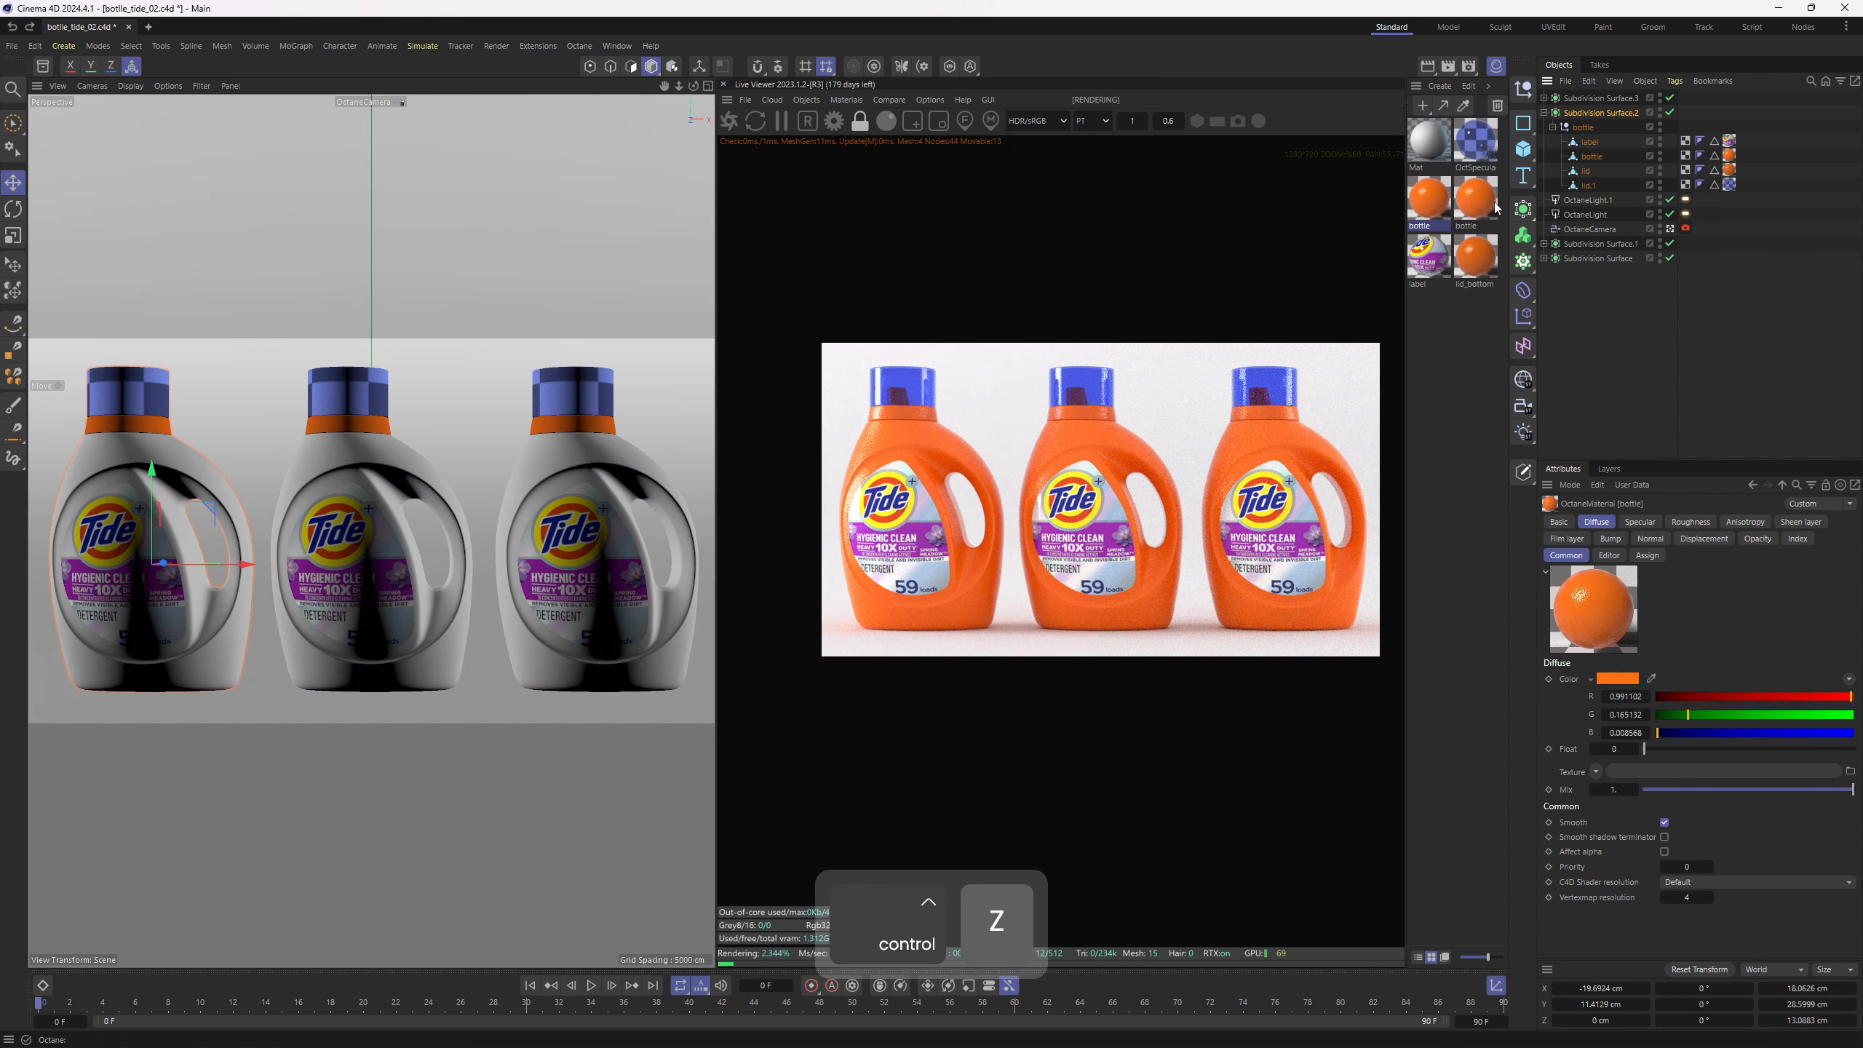
# Assign the other orange bottle material to the left bottle's body and raise its diffuse blue value to about 0.387 for pink
pyautogui.click(1480, 207)
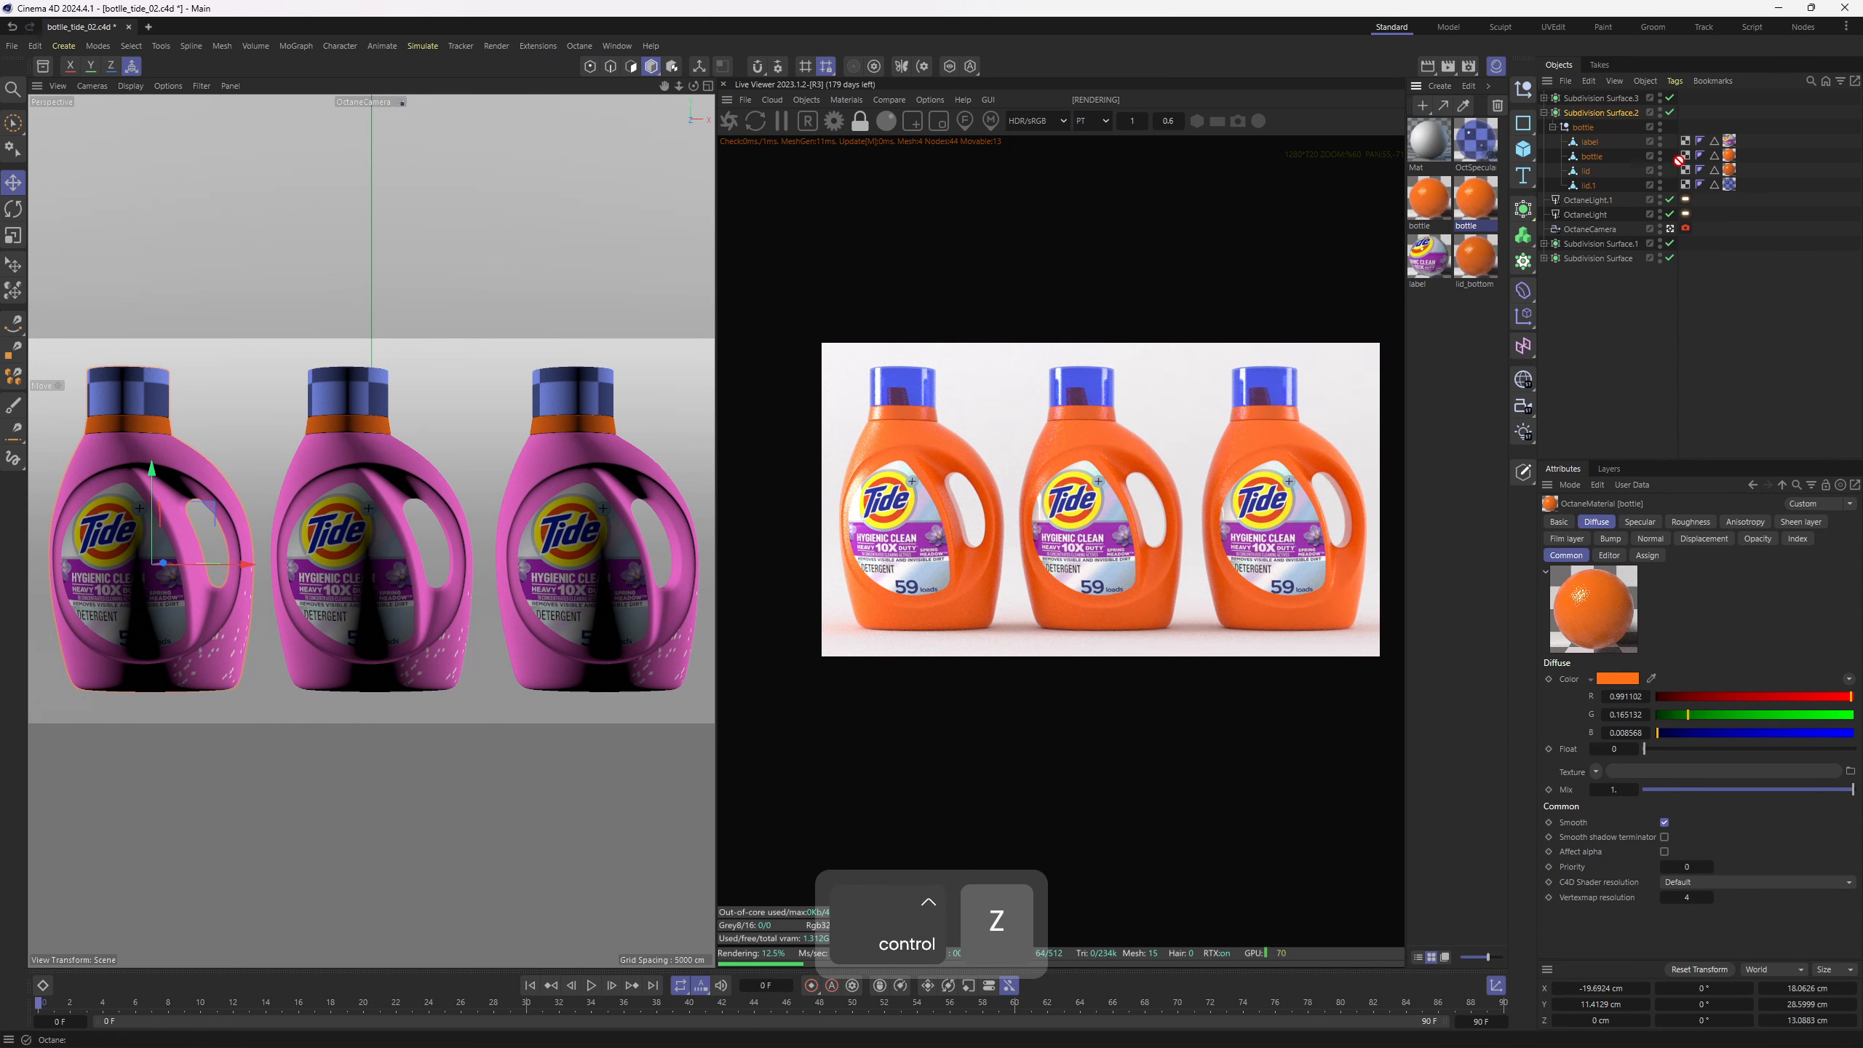
pyautogui.moveTo(1732, 163); pyautogui.dragTo(1729, 157)
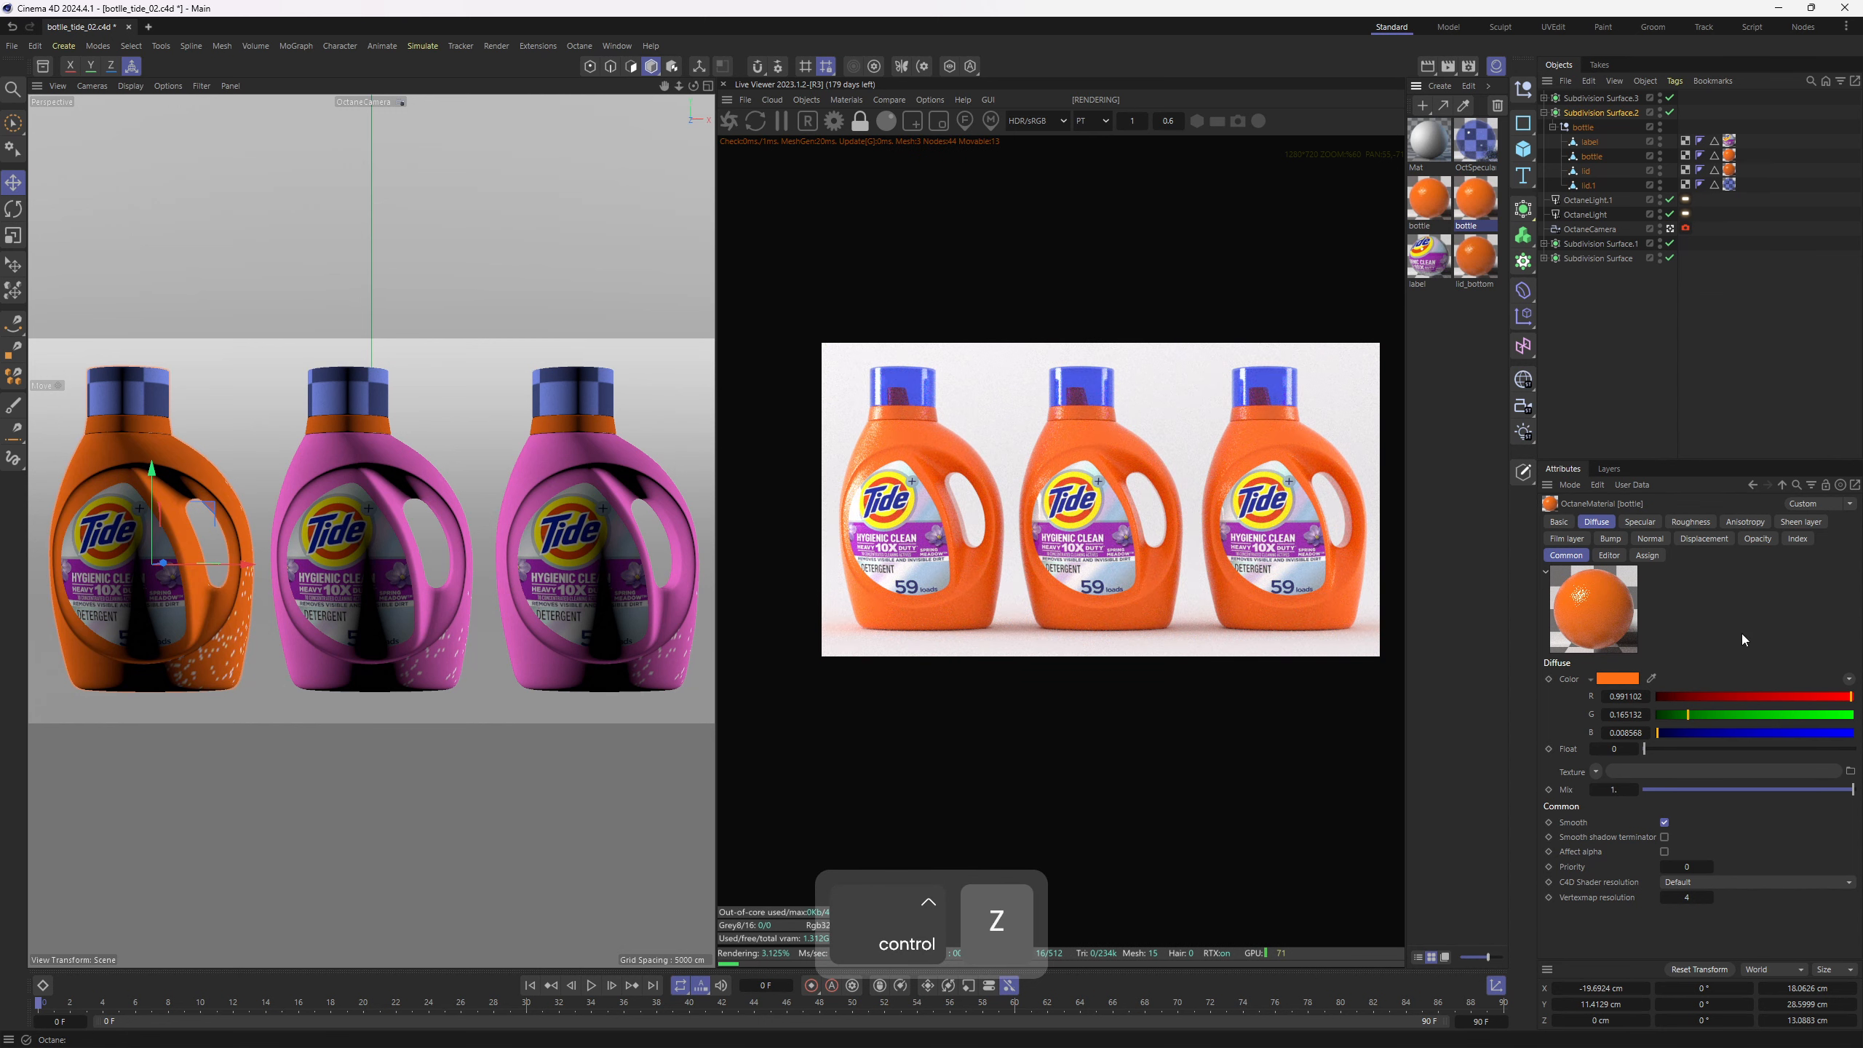
pyautogui.hotkey('ctrl', 'z')
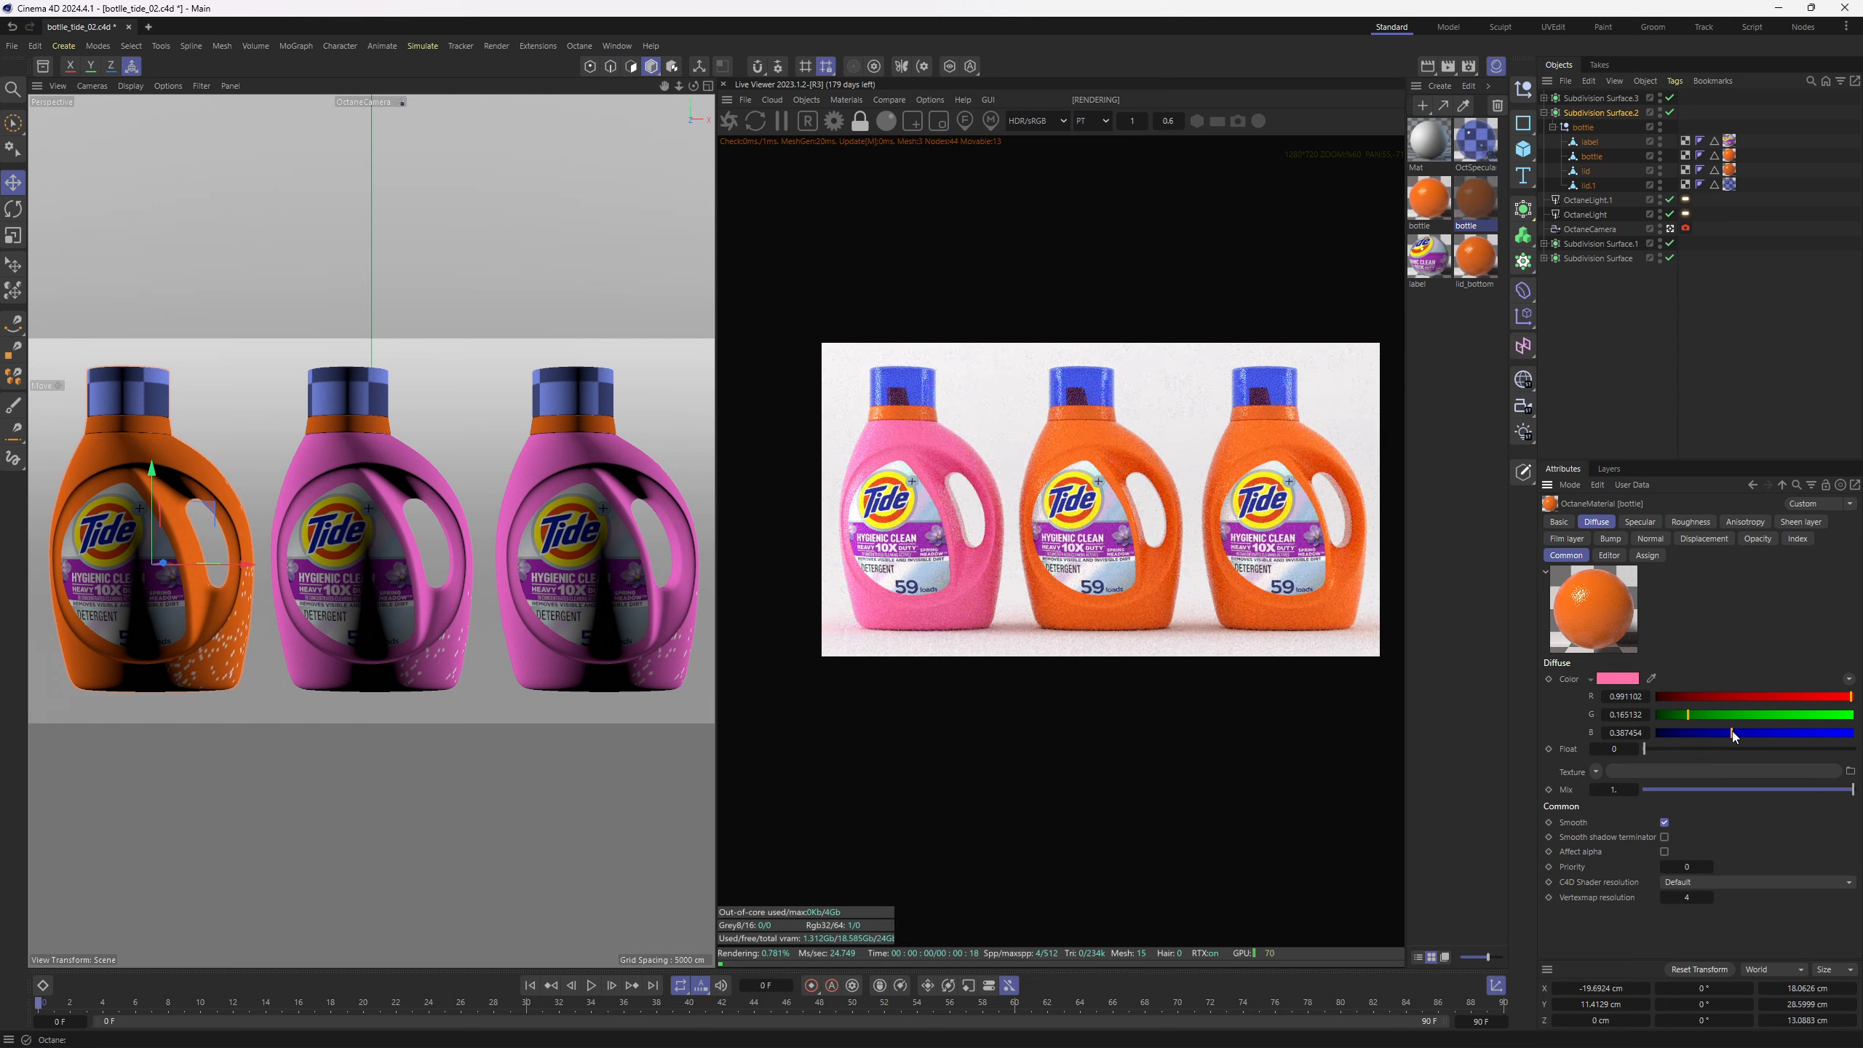
# Duplicate the pink bottle material and assign the copy to the right bottle's body mesh
pyautogui.click(1544, 97)
pyautogui.click(1553, 112)
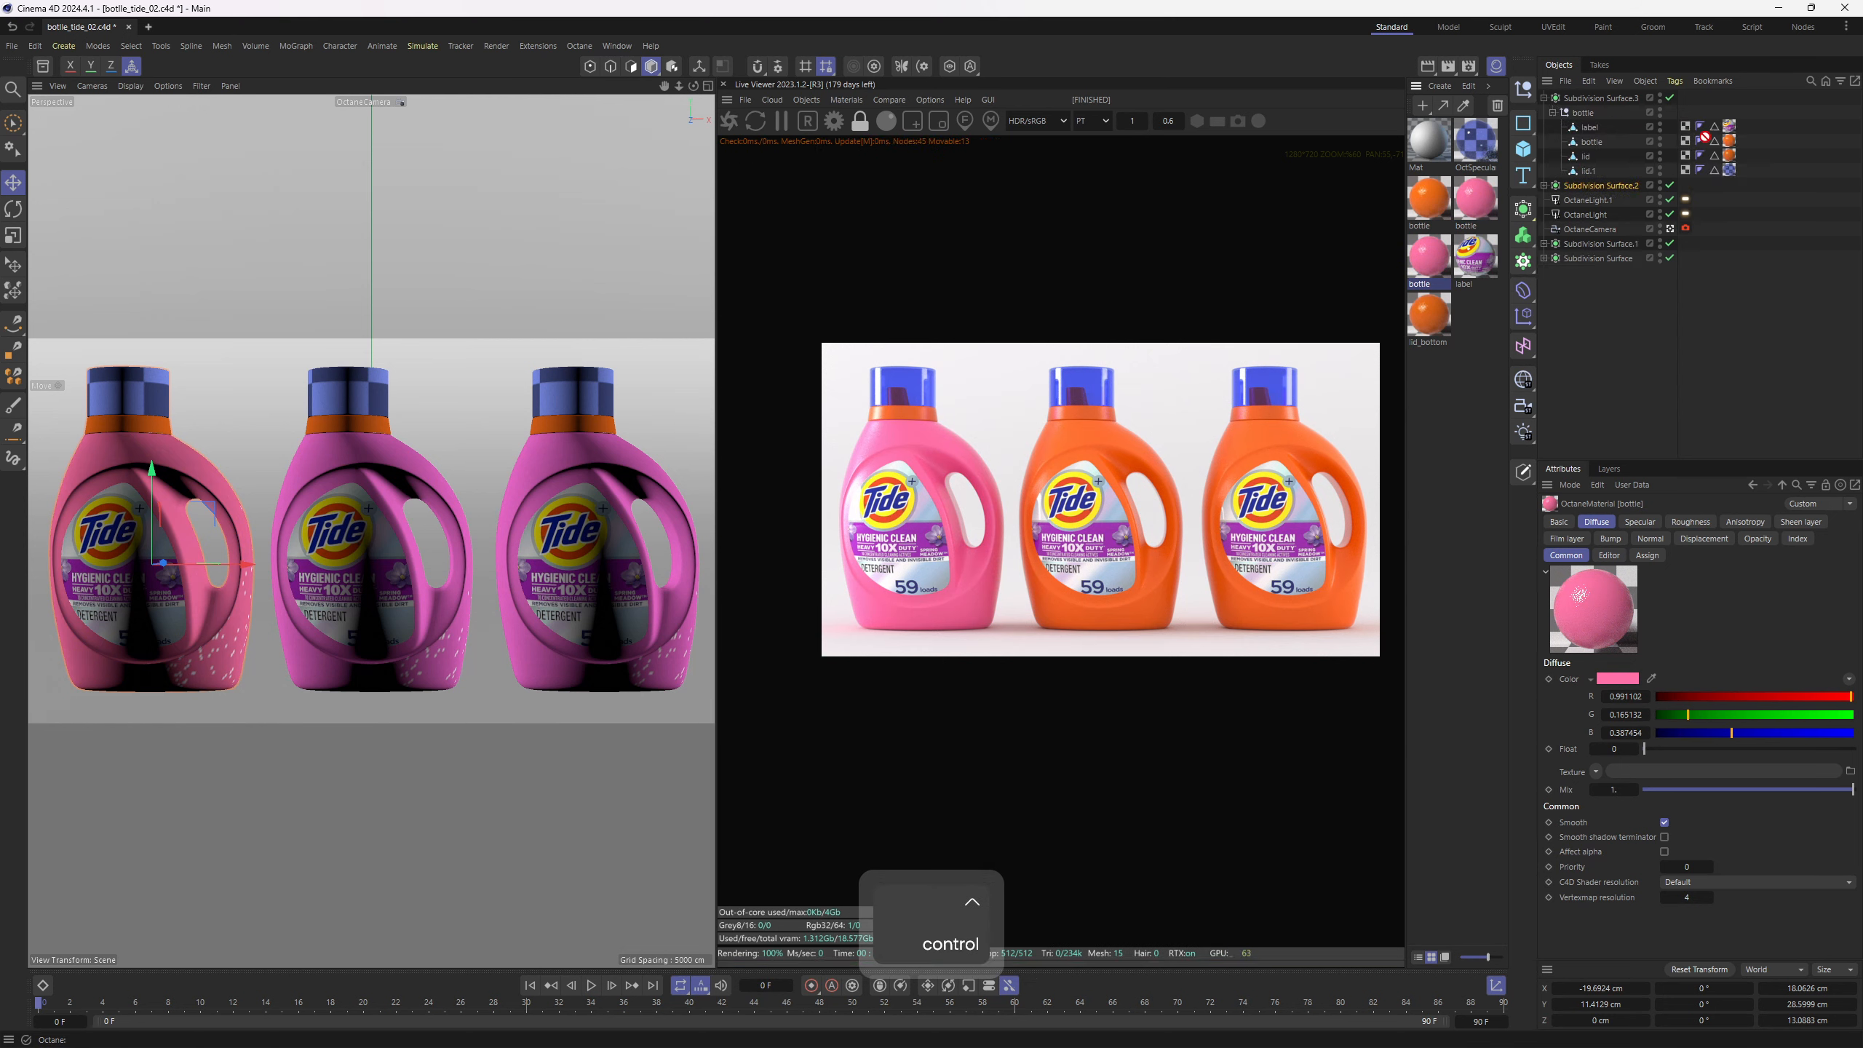
pyautogui.moveTo(1733, 145); pyautogui.dragTo(1731, 141)
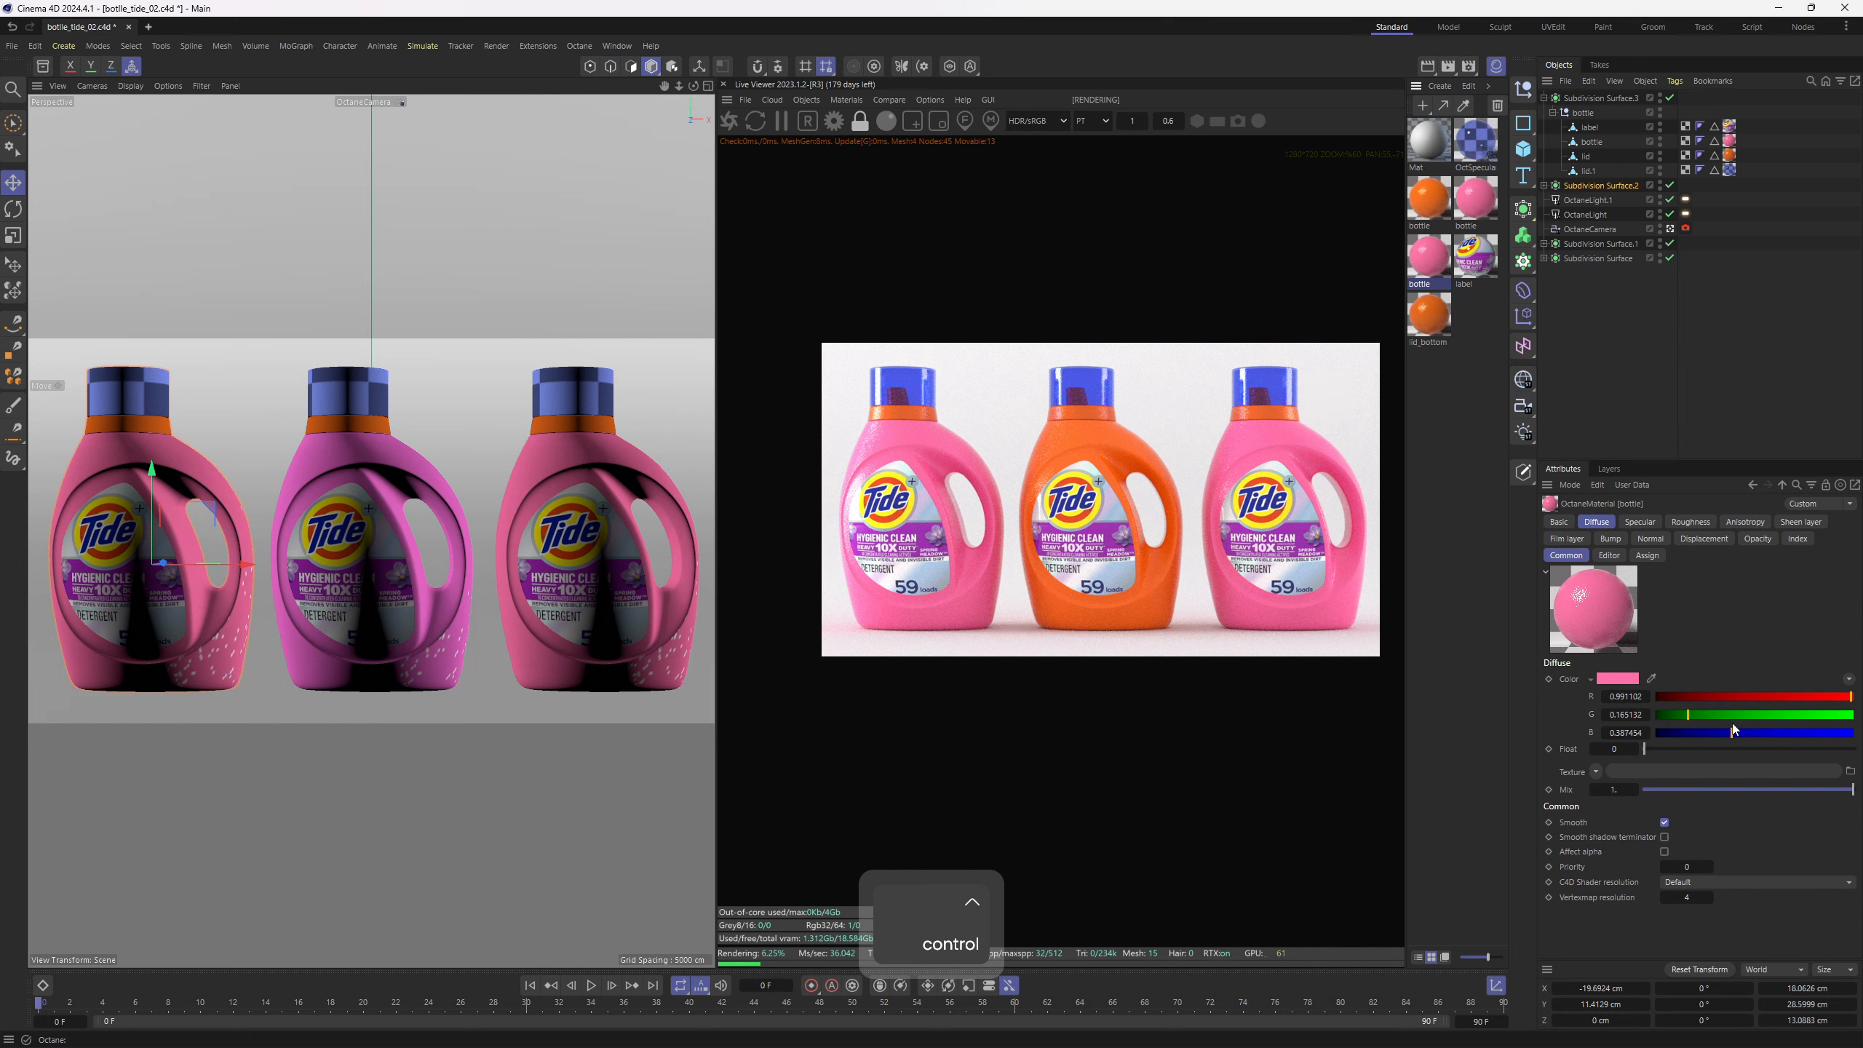
# Change the right bottle material's diffuse color to light blue with a hue of 209°
pyautogui.click(1617, 678)
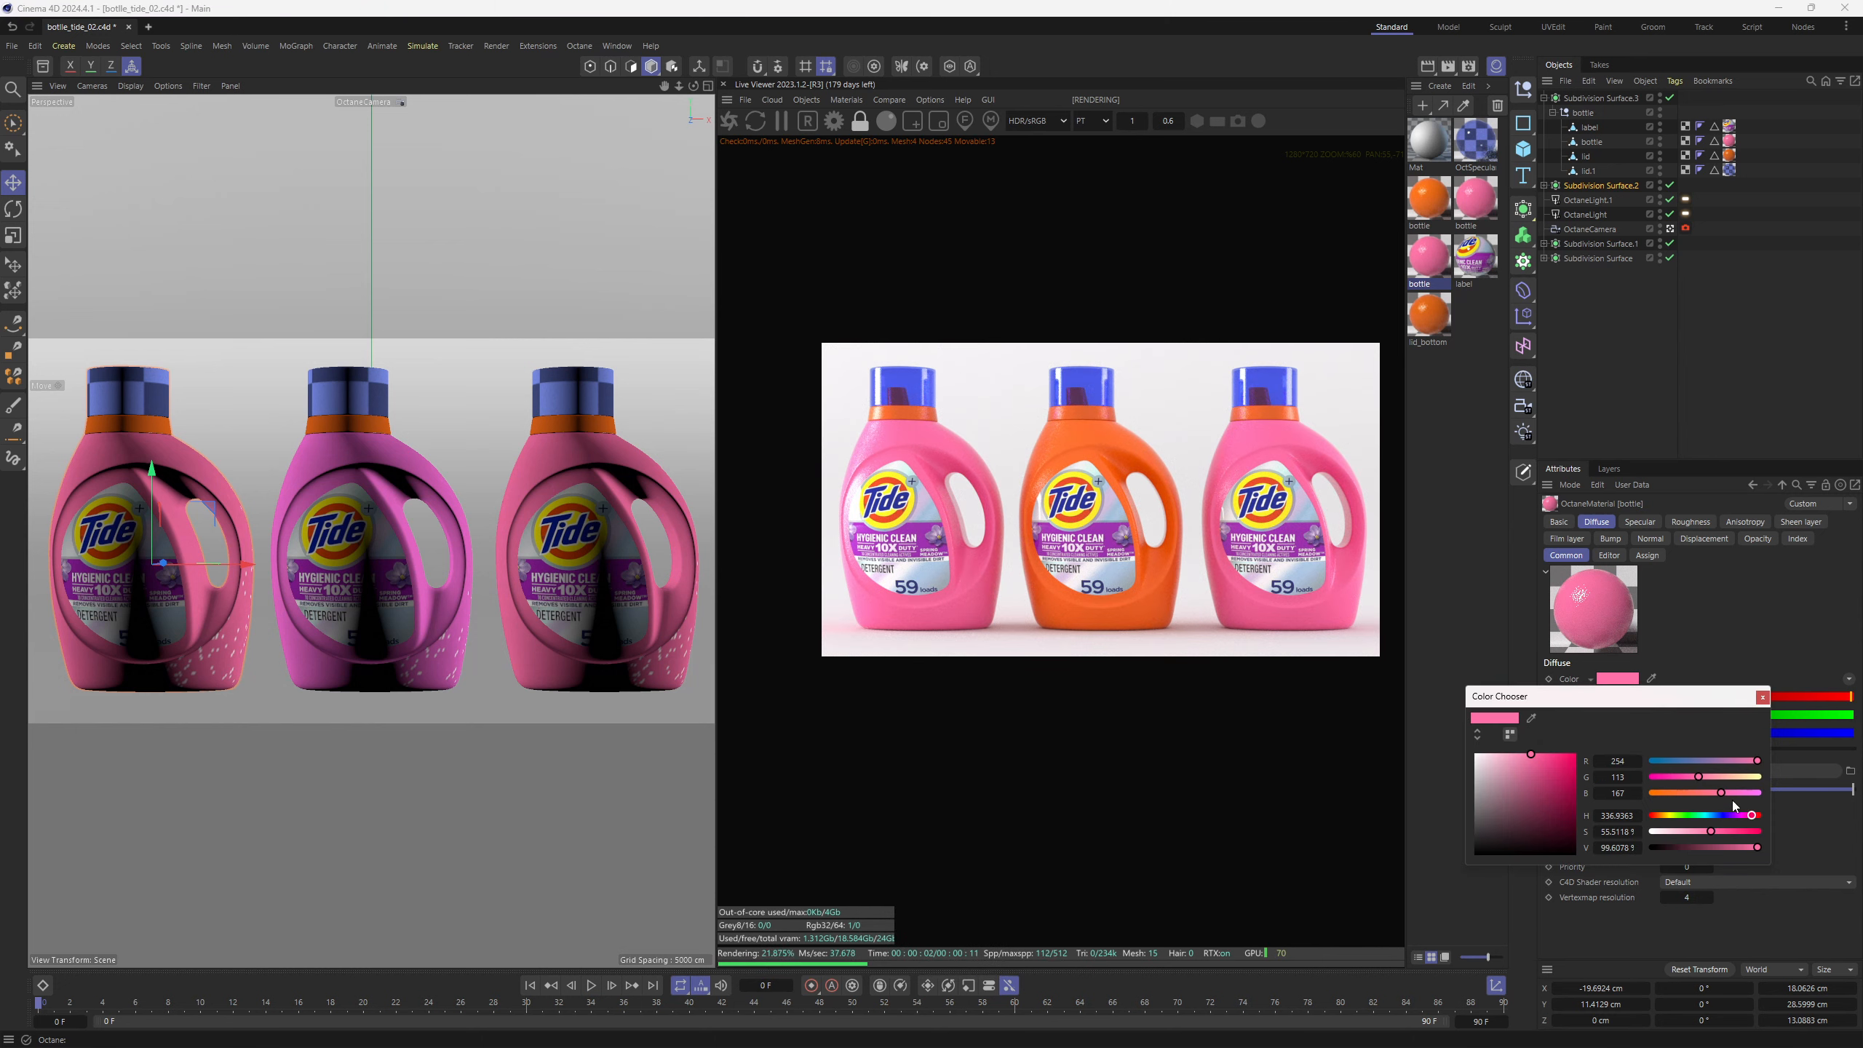
pyautogui.click(1711, 815)
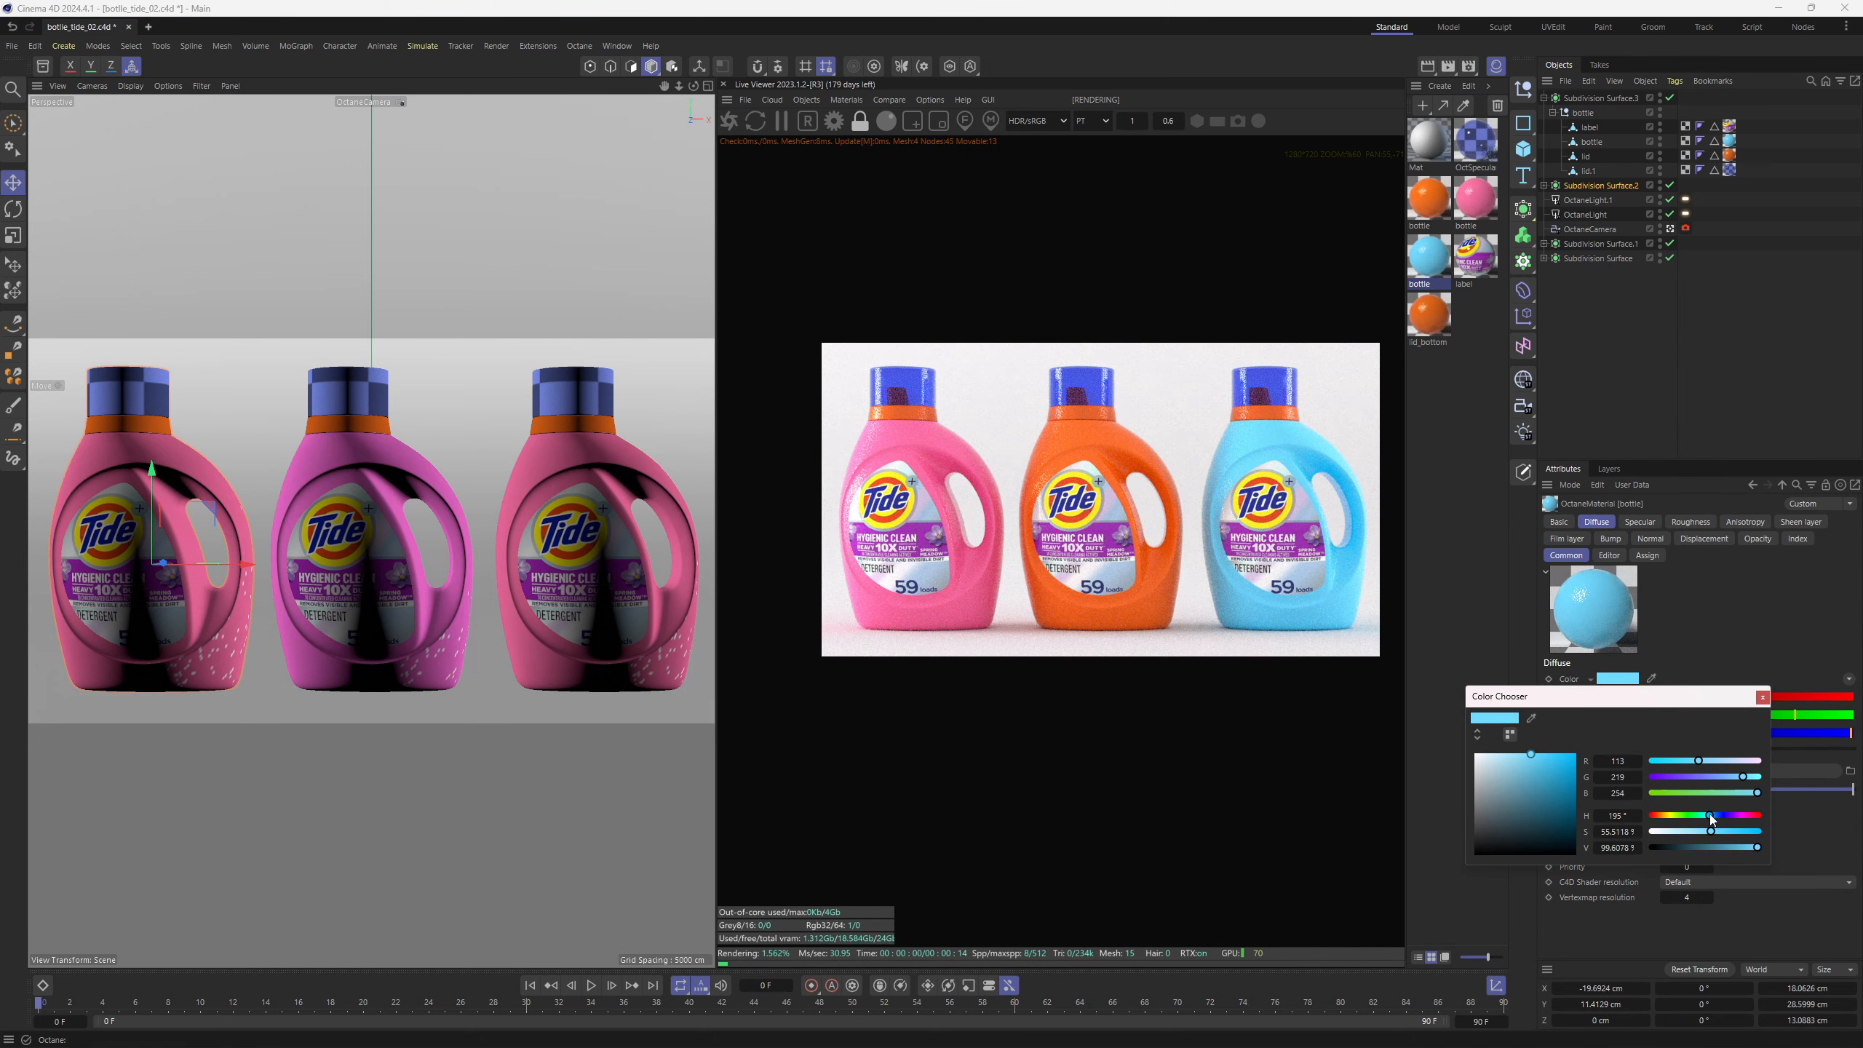
pyautogui.click(1713, 815)
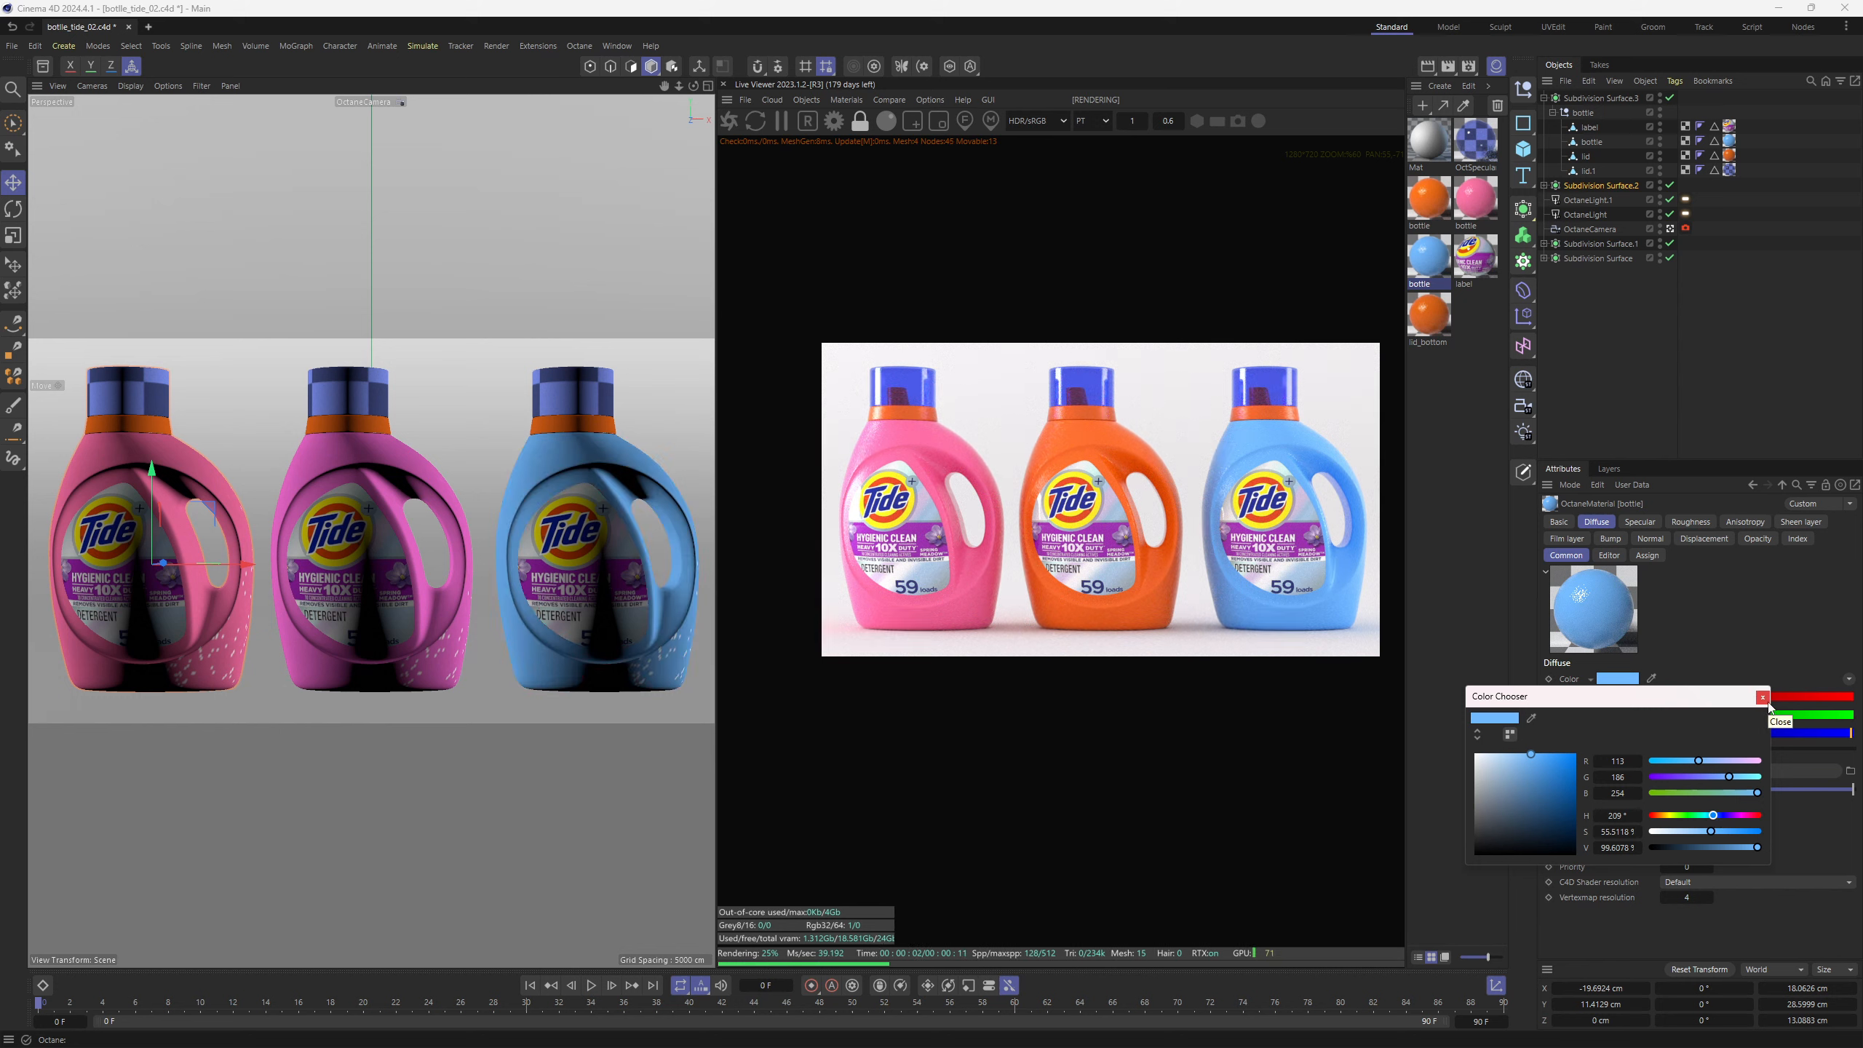
pyautogui.click(1763, 697)
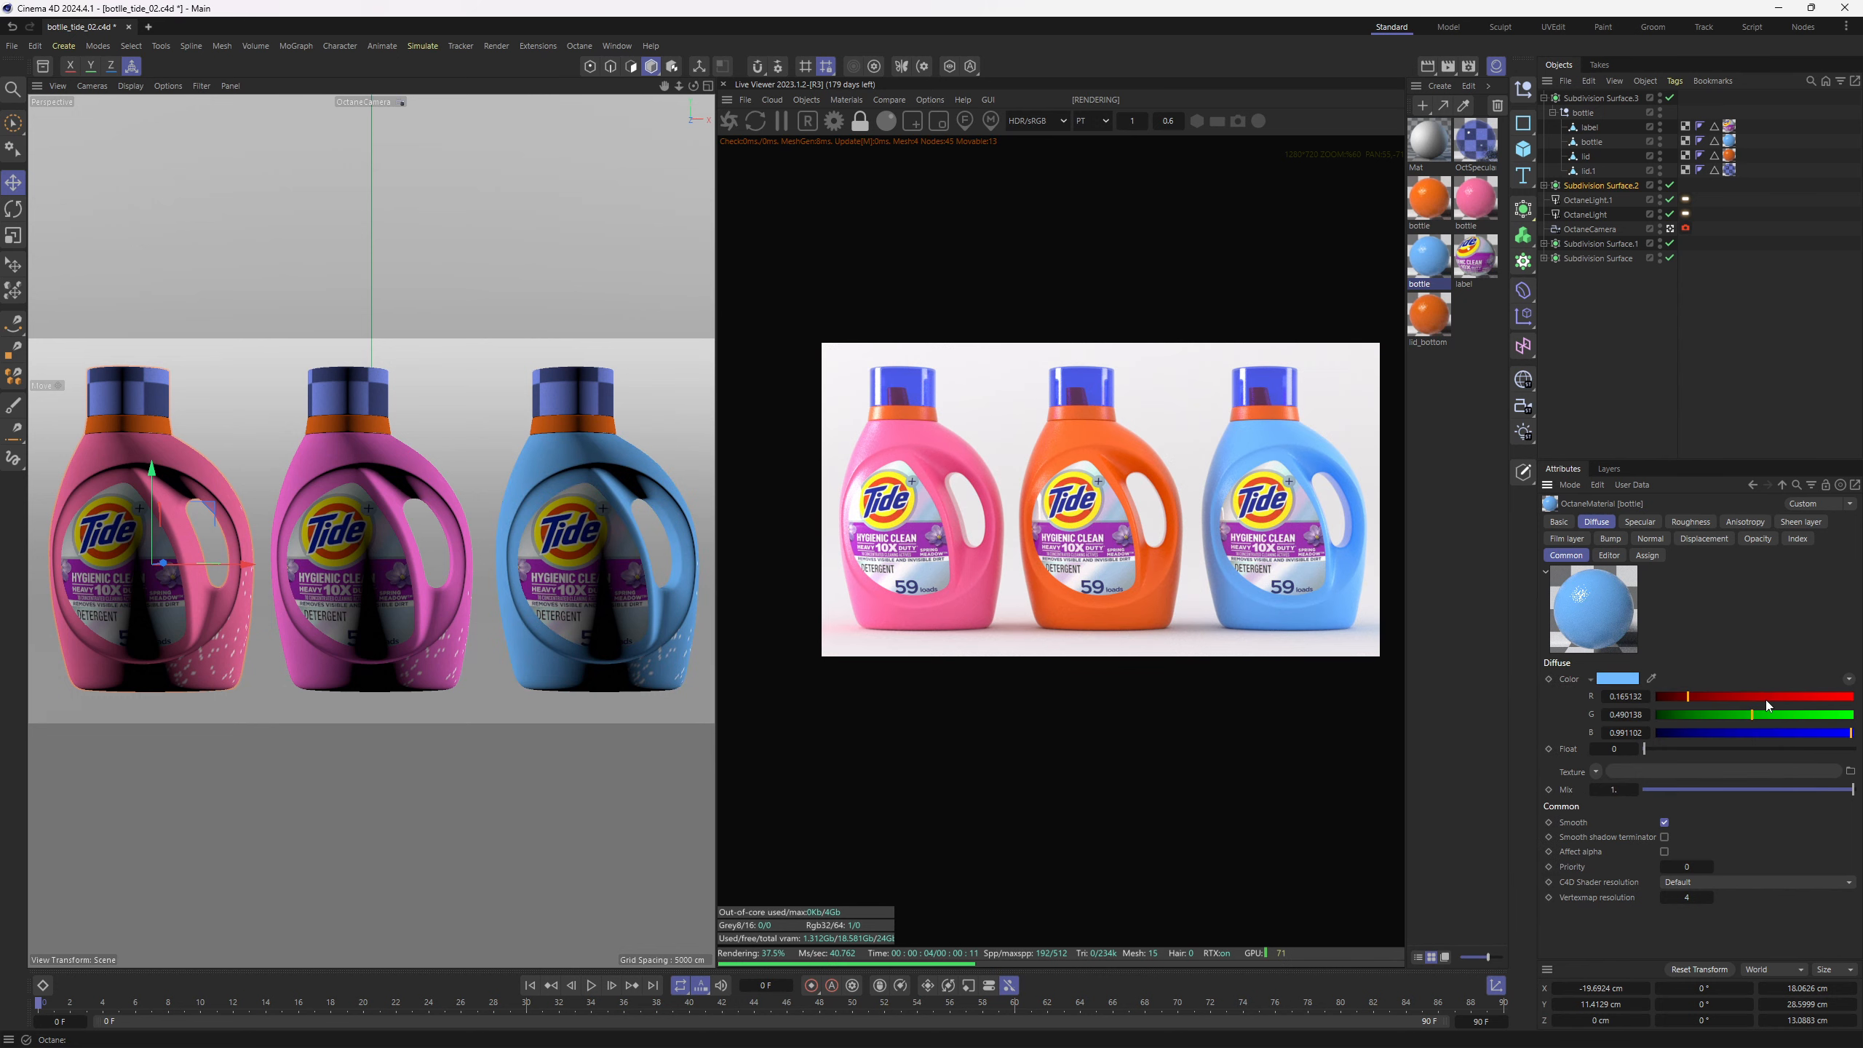
# Inspect the pink bottle up close in the live render and open the Octane render settings
pyautogui.scroll(2, 1274, 584)
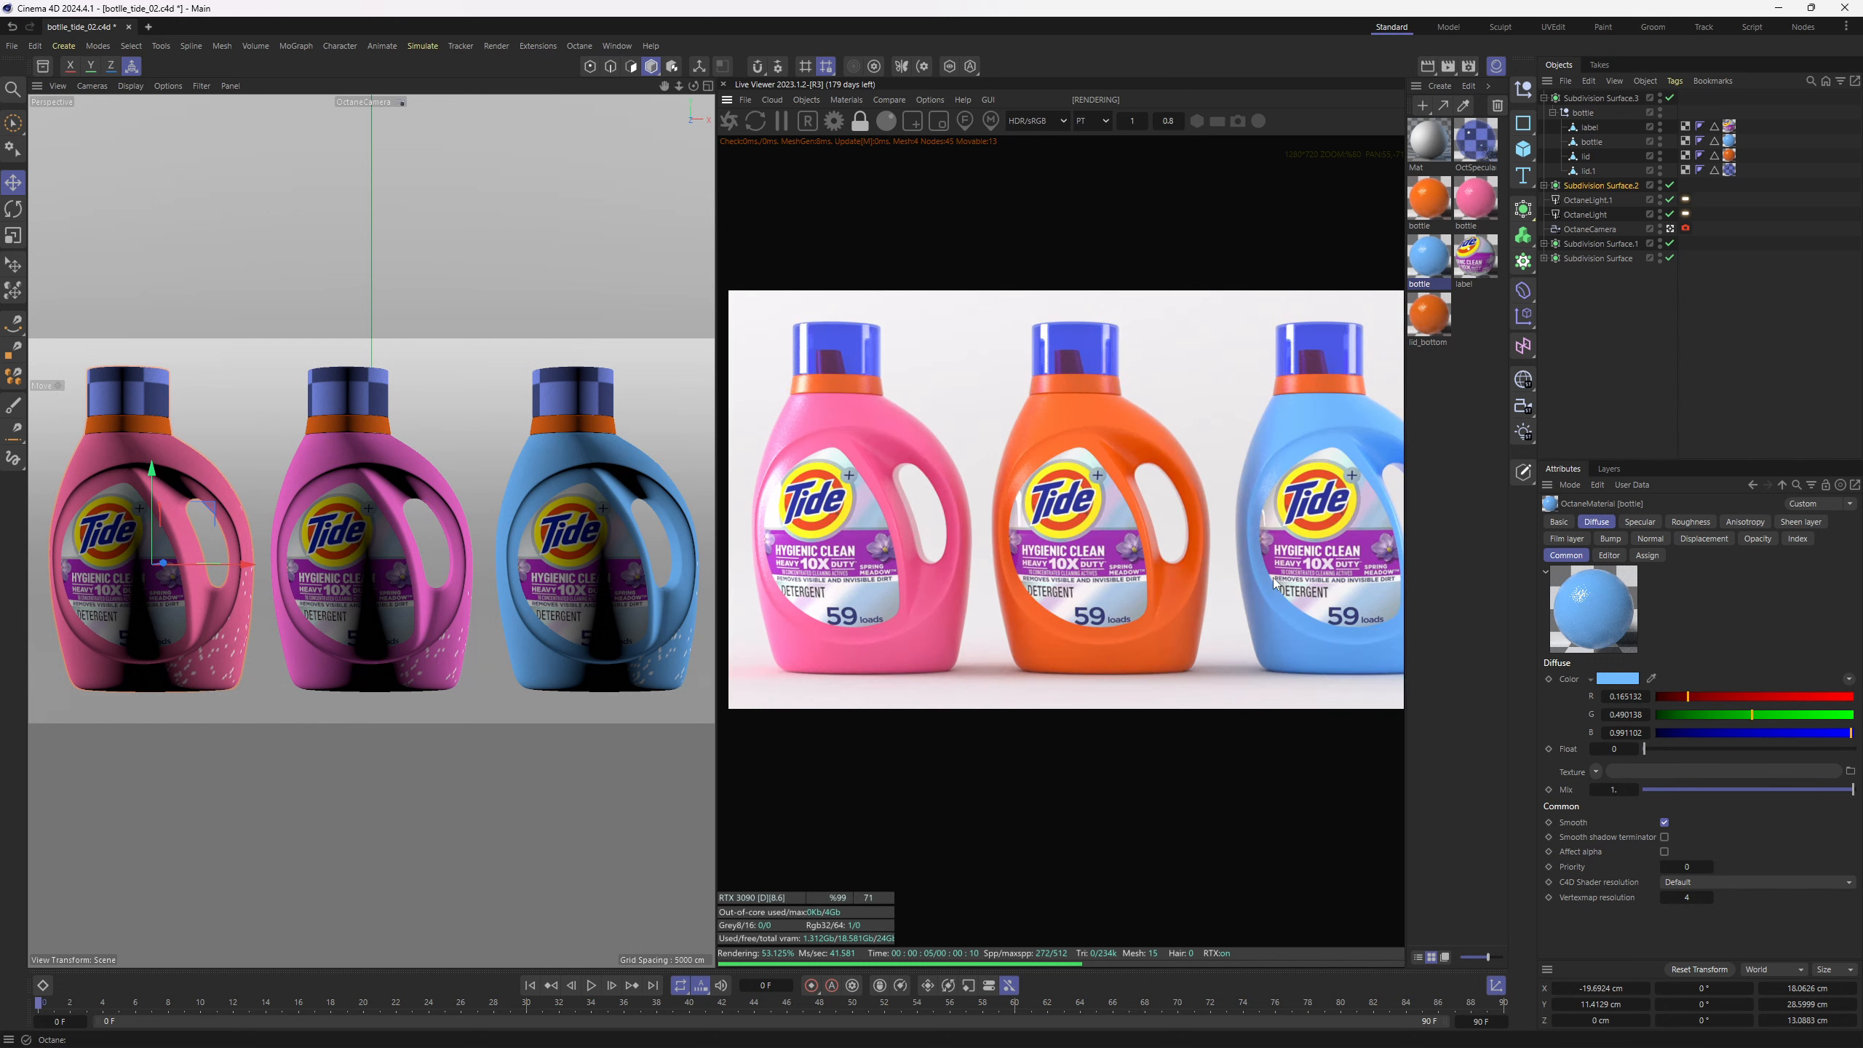
pyautogui.scroll(5, 823, 446)
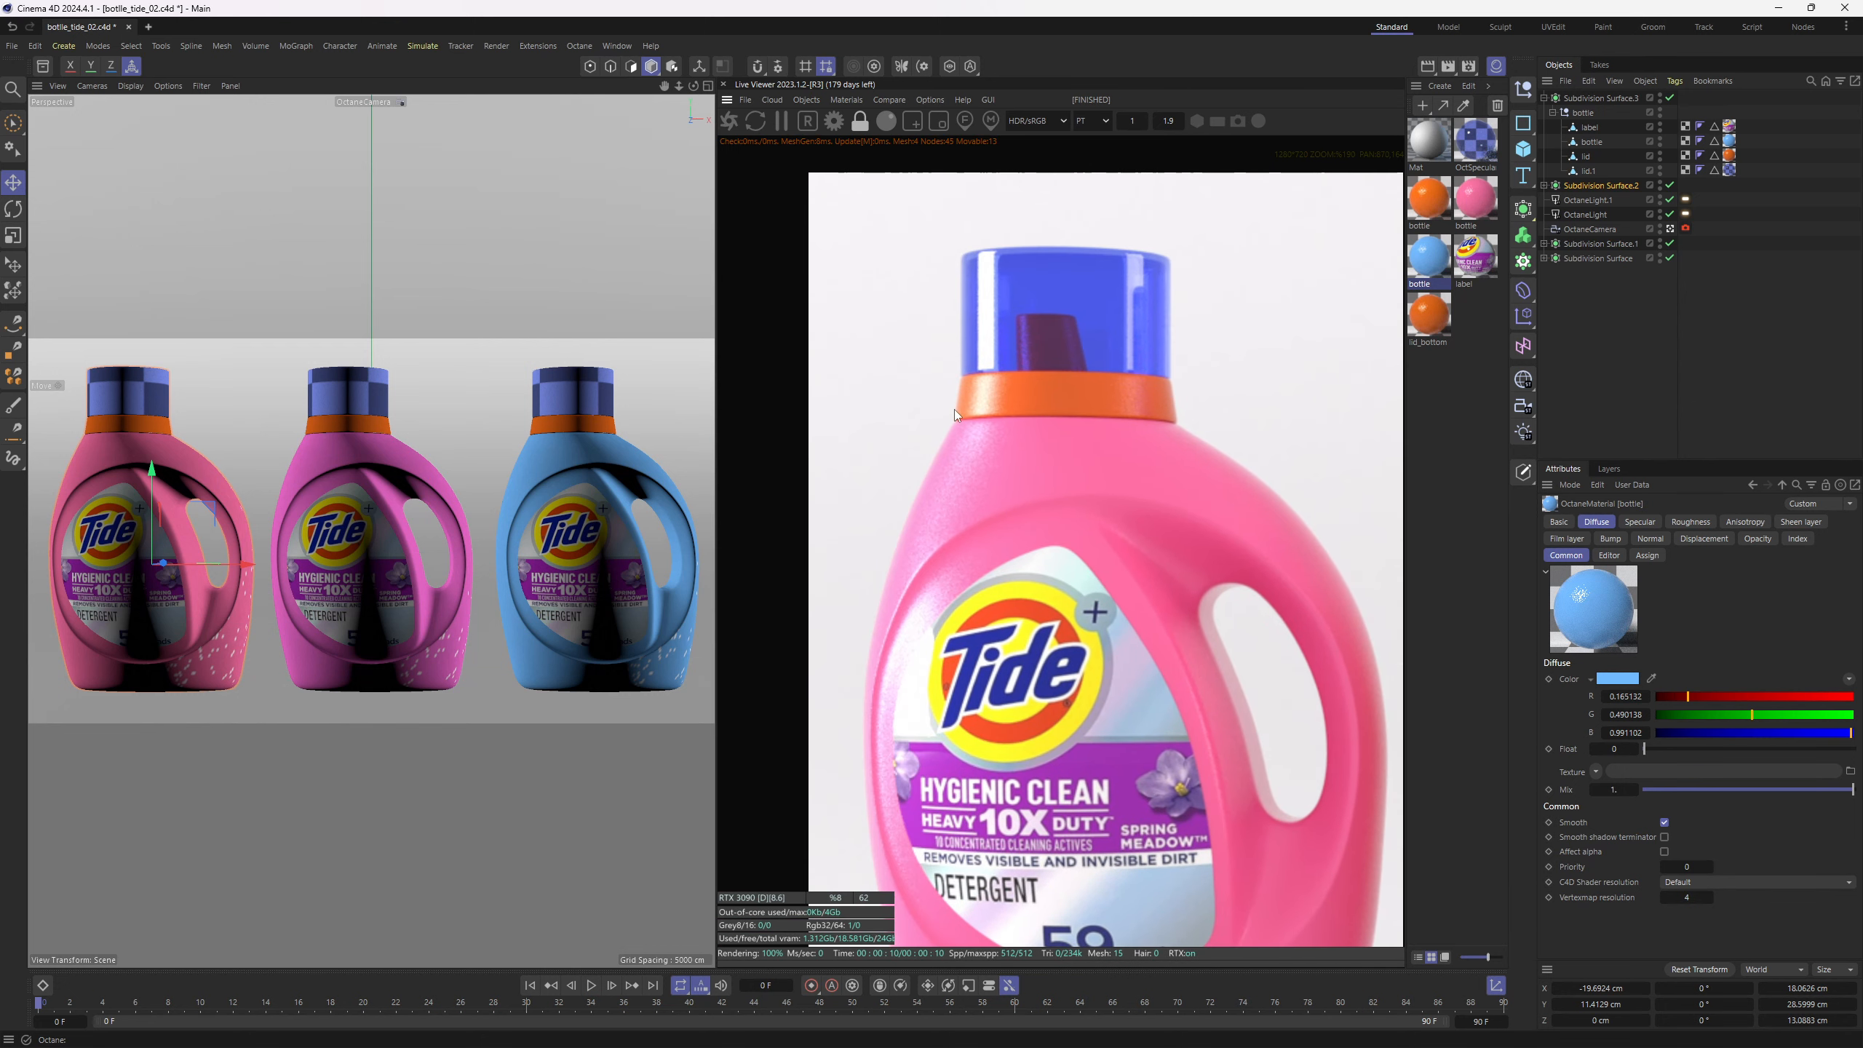
pyautogui.scroll(-5, 955, 410)
pyautogui.scroll(4, 931, 475)
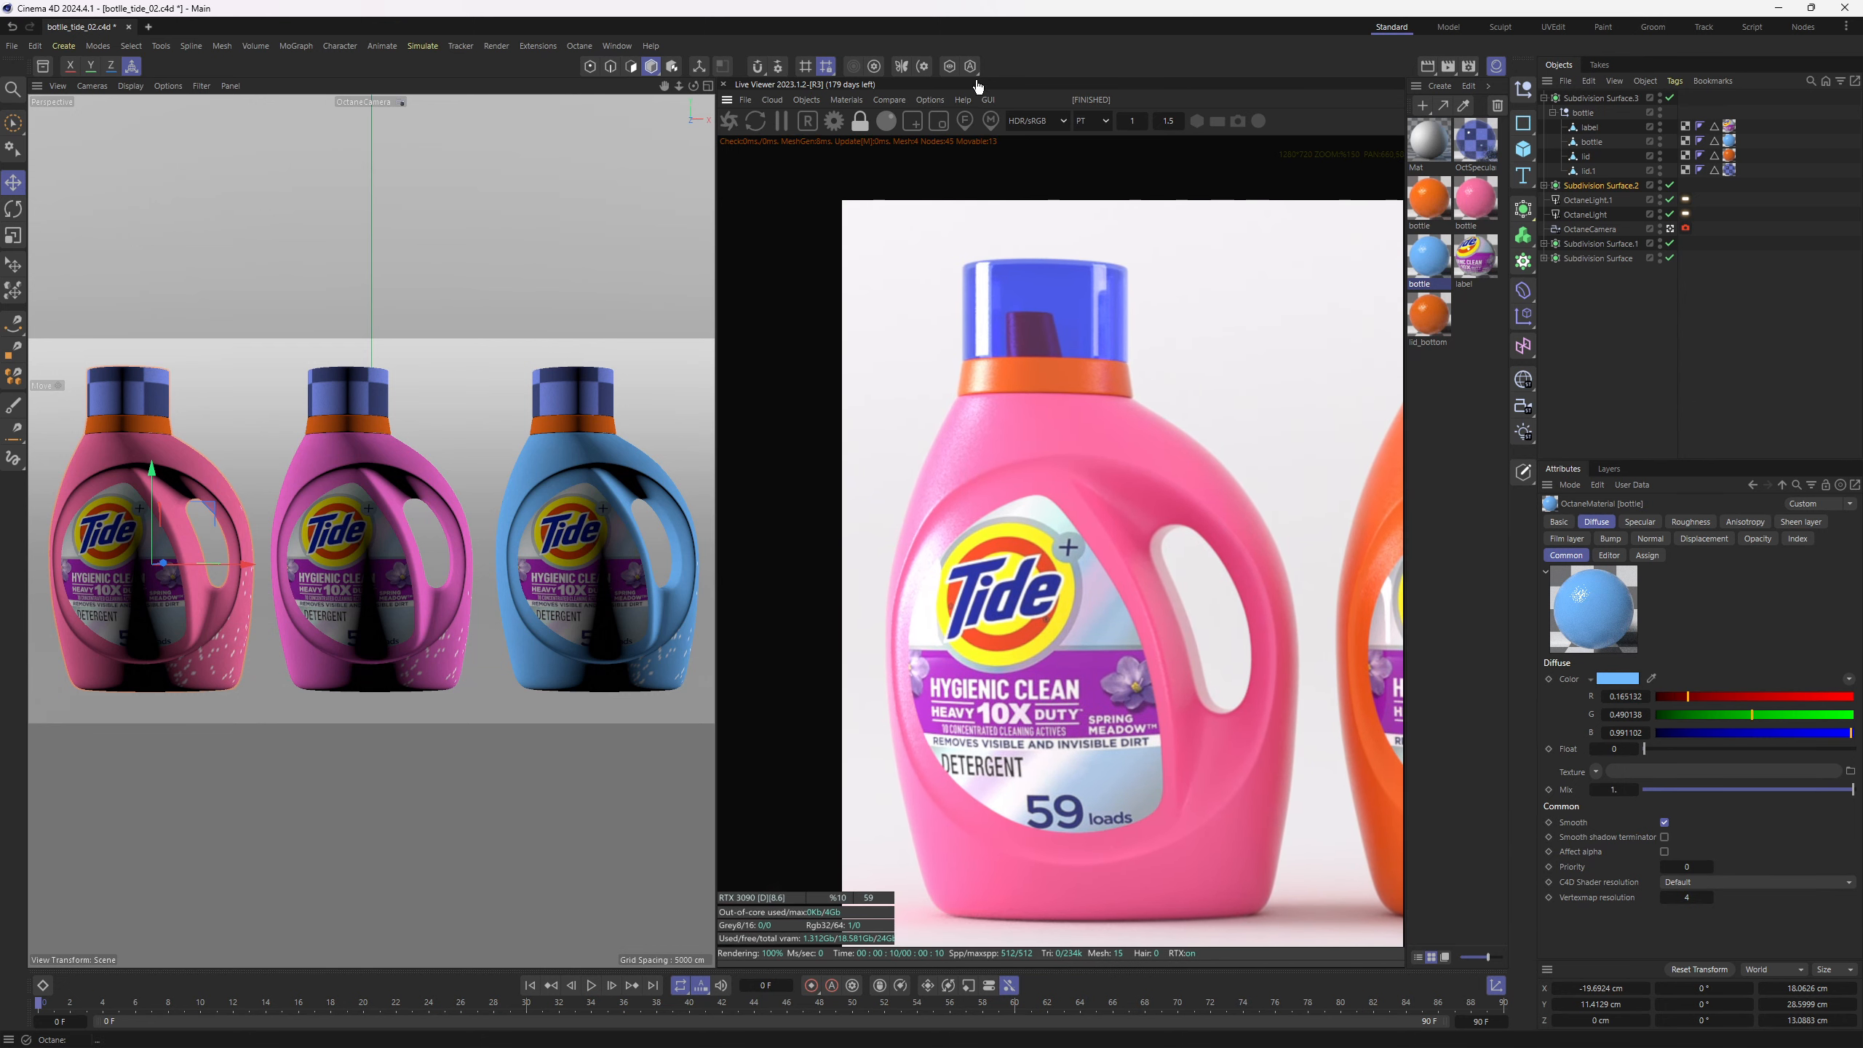
pyautogui.click(835, 123)
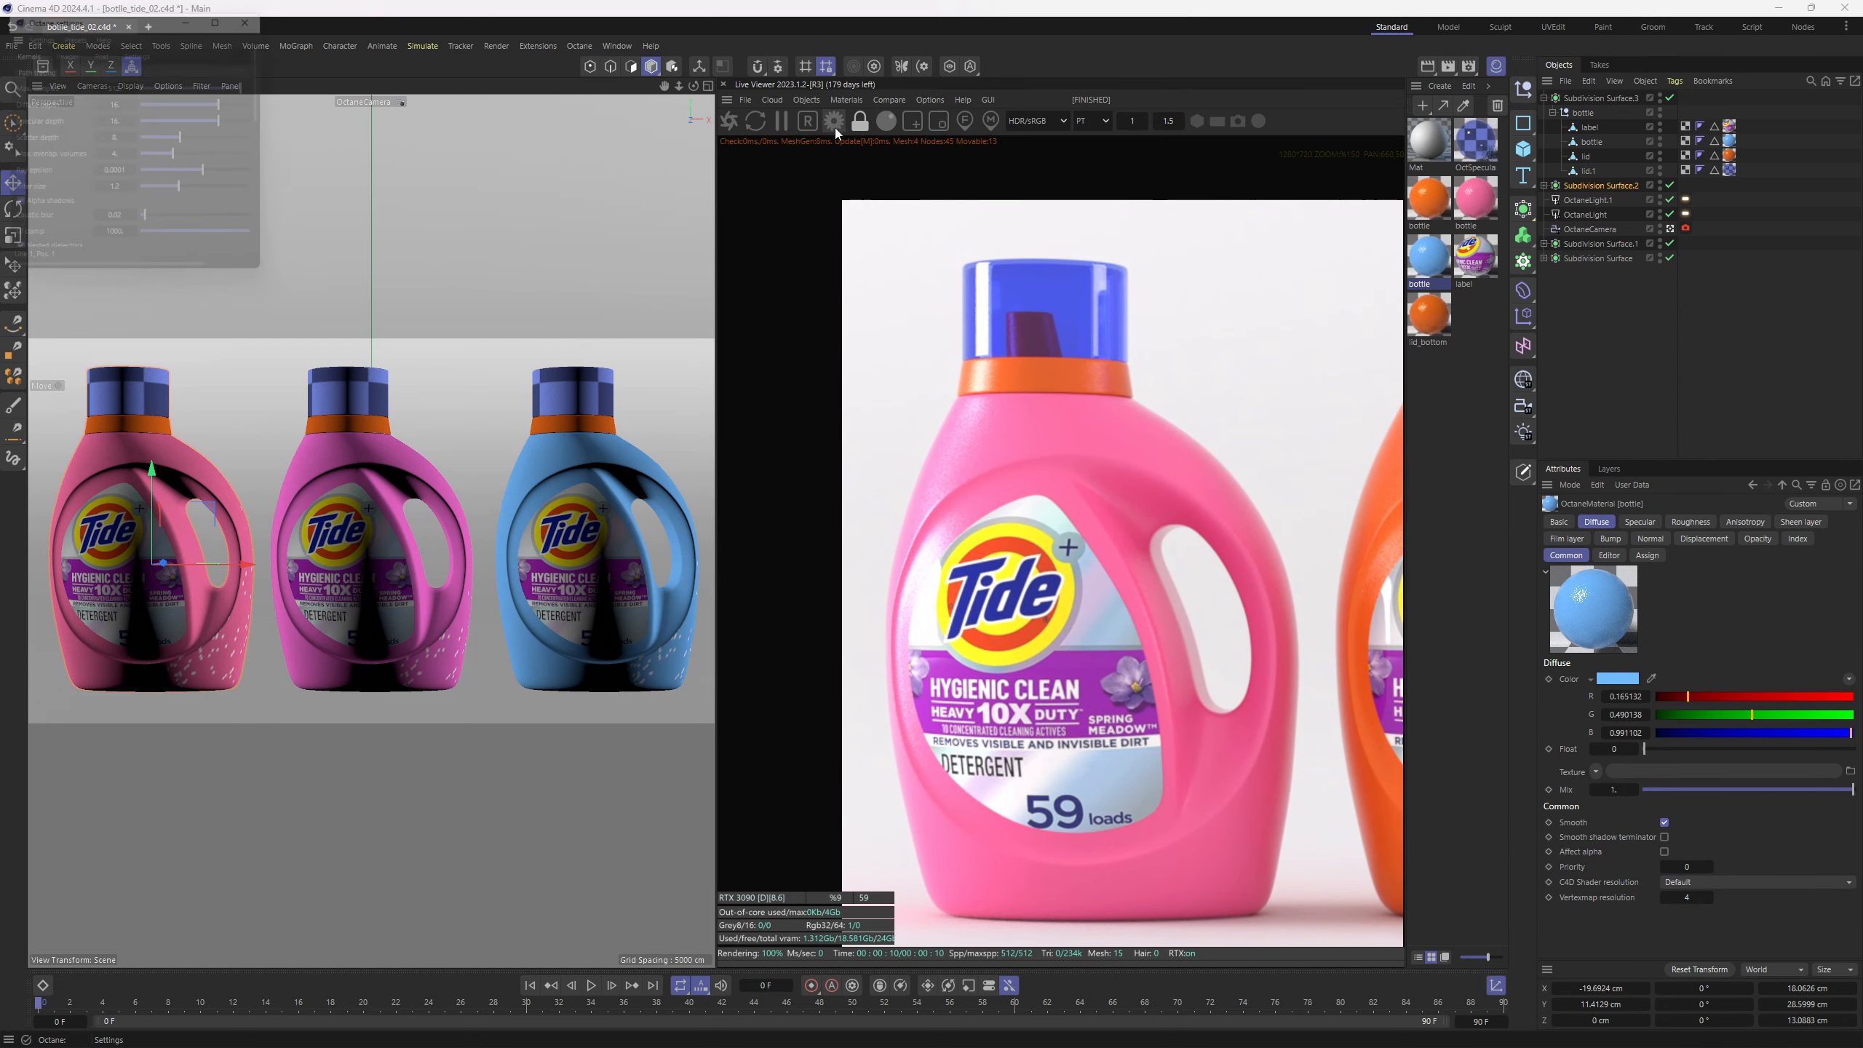